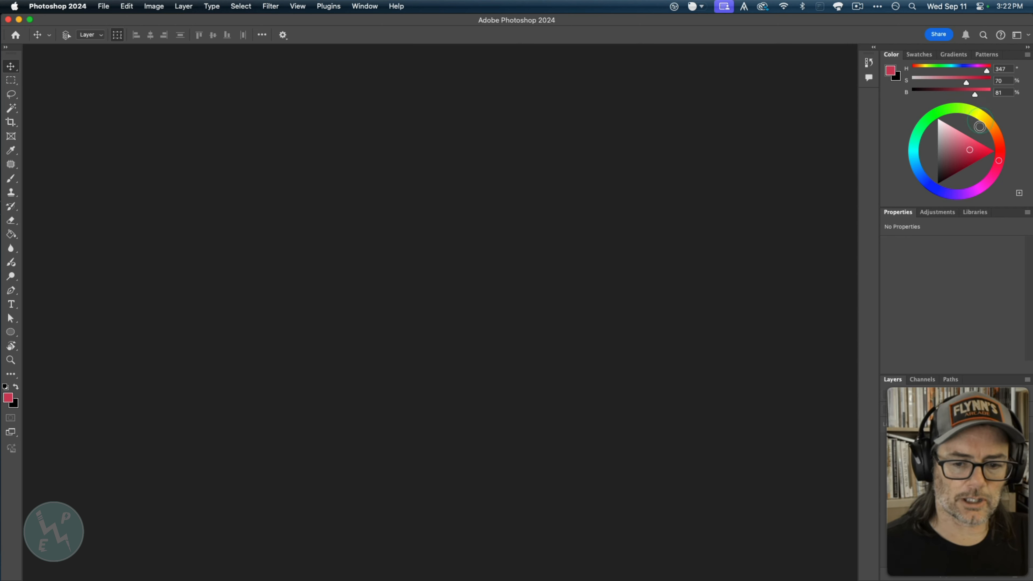
- Browse the Swatches, Gradients and Patterns collections, then return to Swatches
left_click(921, 58)
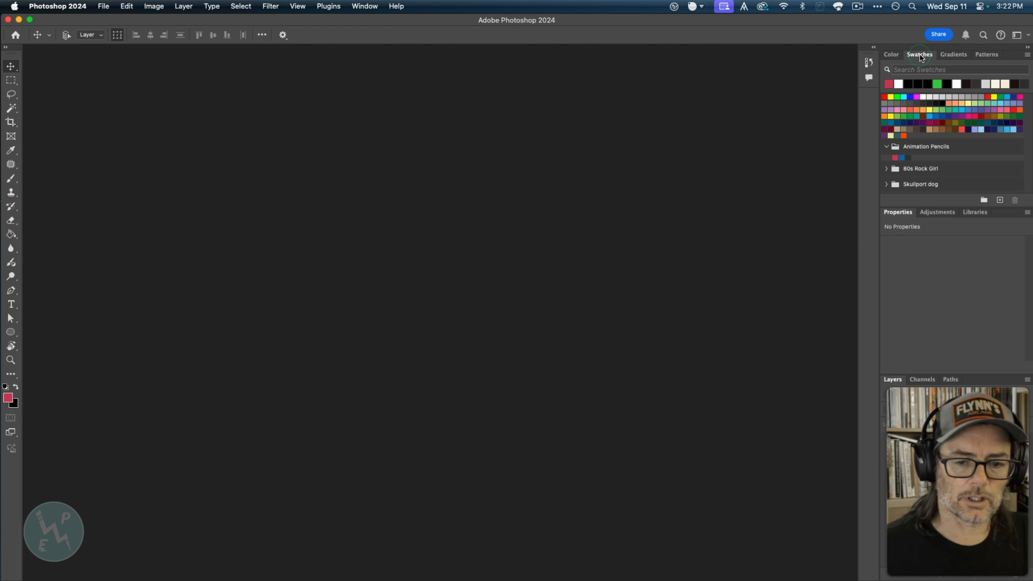
left_click(956, 57)
left_click(985, 138)
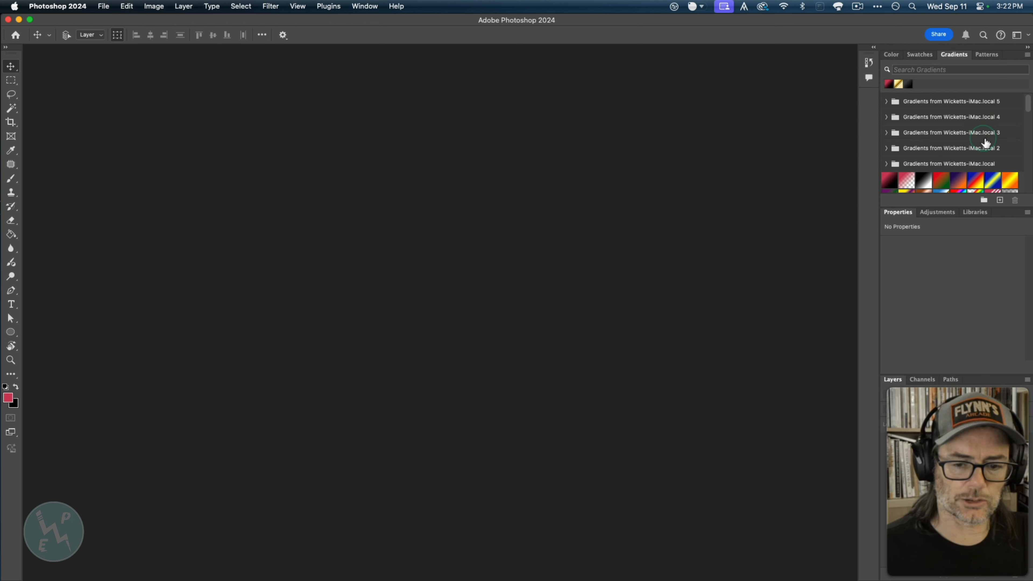
scroll(986, 141, "down", 12)
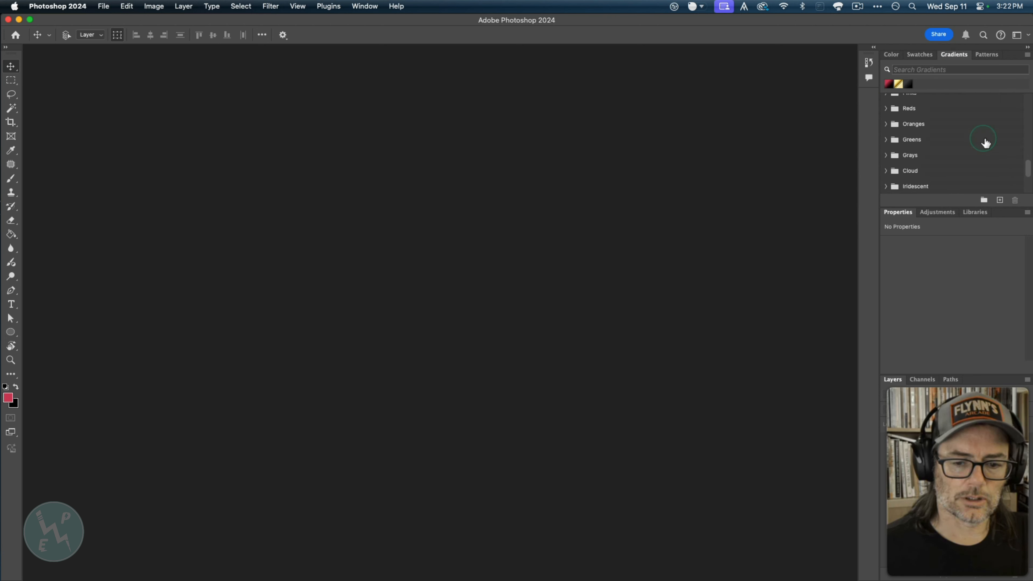
scroll(985, 142, "up", 12)
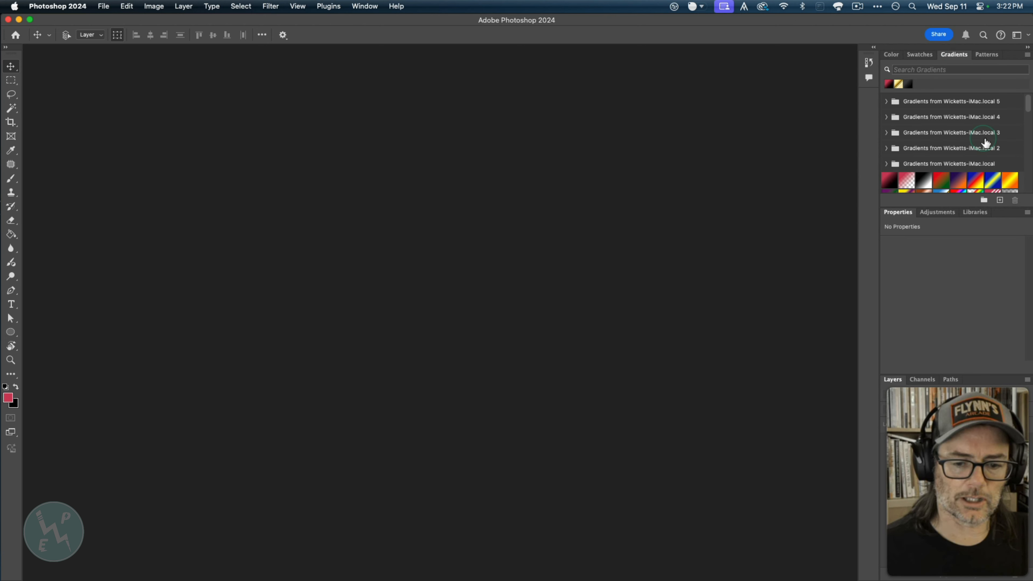
left_click(988, 54)
left_click(980, 174)
scroll(980, 174, "down", 3)
scroll(976, 174, "up", 3)
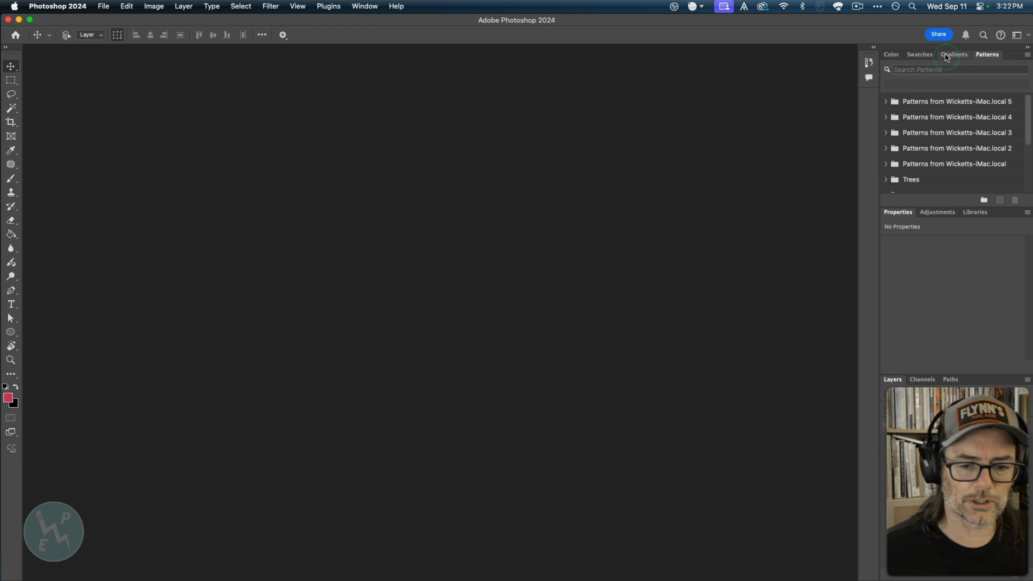
left_click(915, 56)
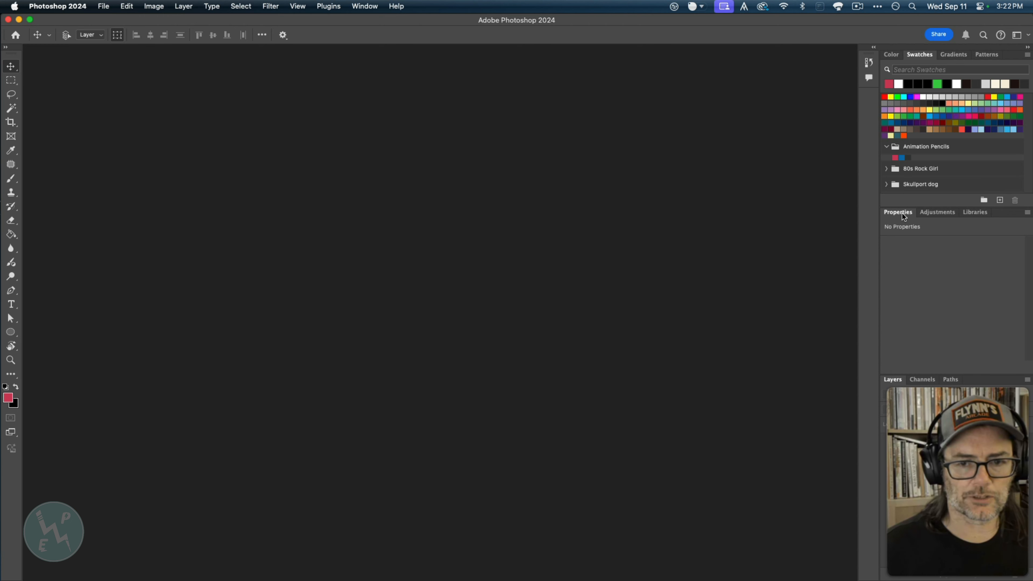
- Look through the adjustment Presets and Single adjustments lists, and compare them with the Image commands
left_click(944, 214)
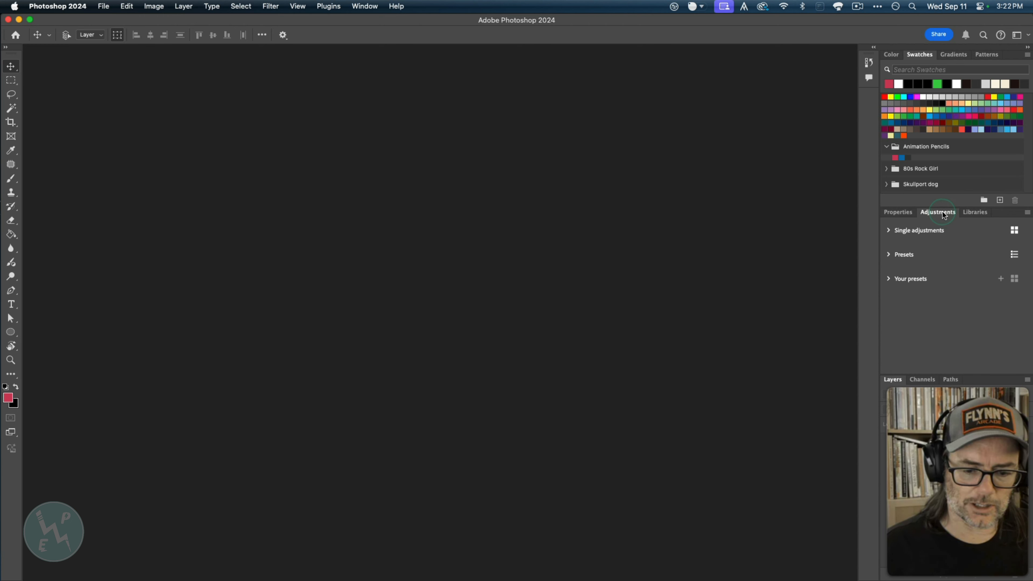
left_click(888, 255)
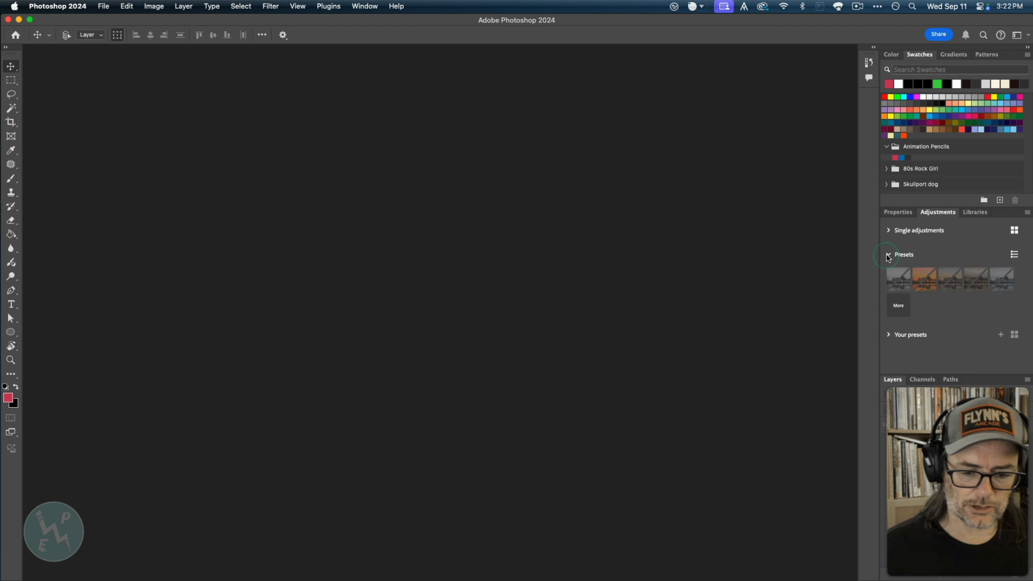
left_click(888, 255)
left_click(888, 231)
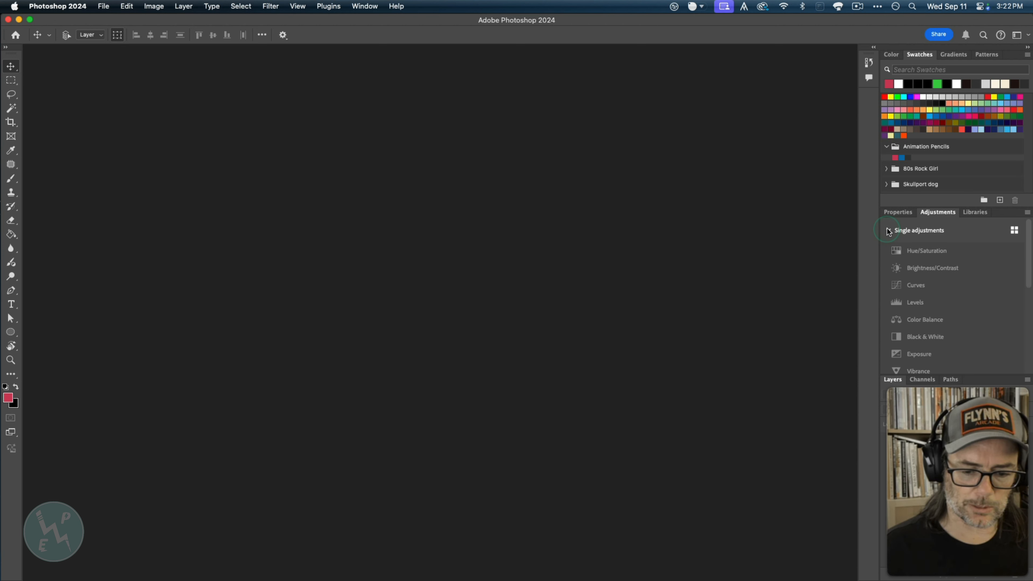
left_click(888, 230)
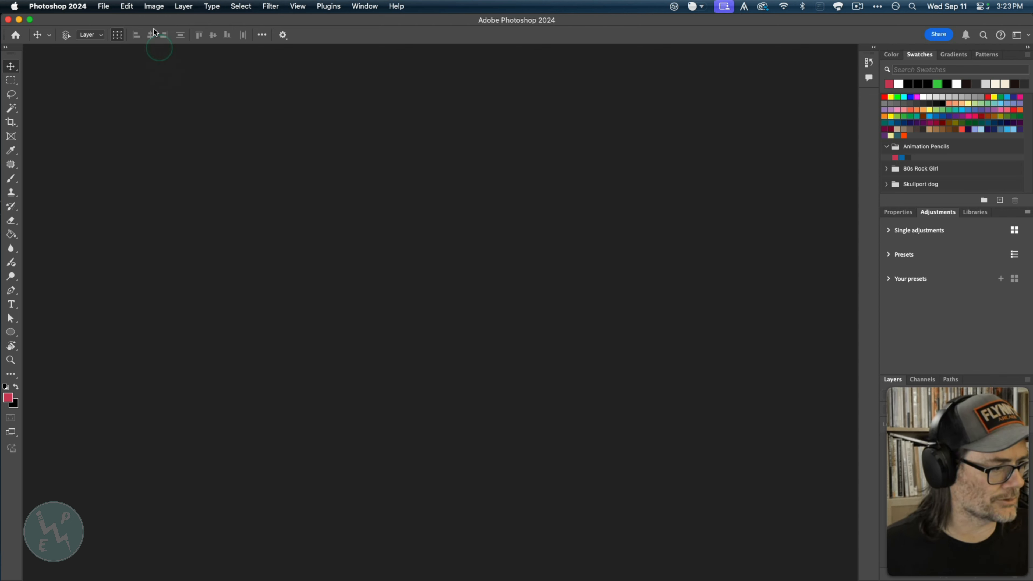
left_click(157, 7)
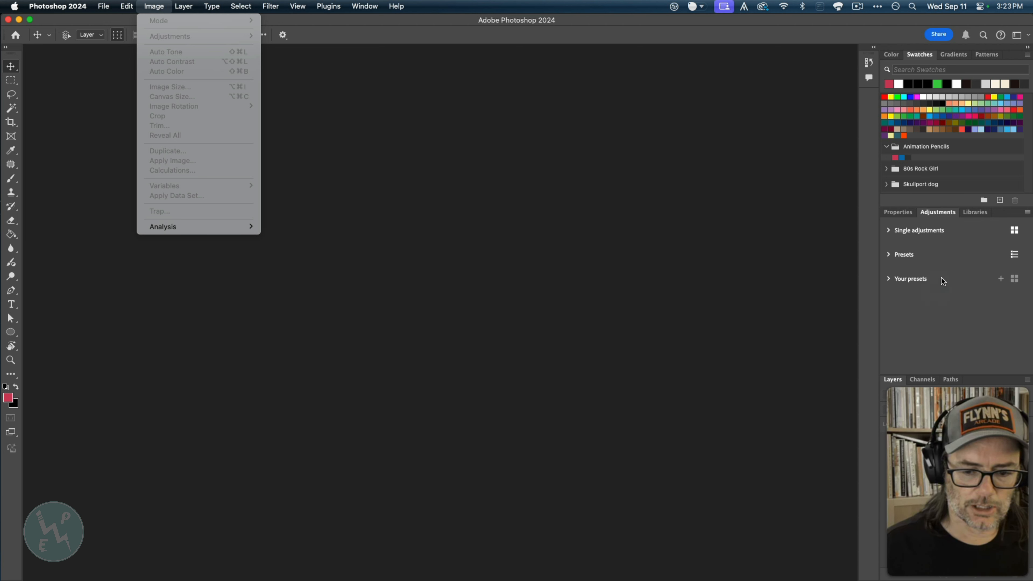
- Look through the Libraries contents and return to Properties
left_click(975, 216)
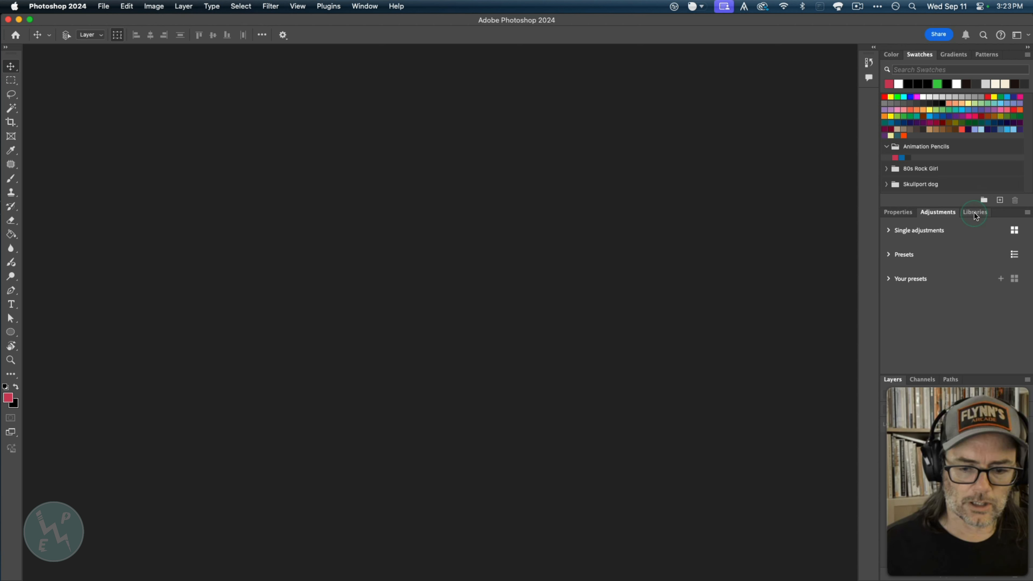
left_click(976, 213)
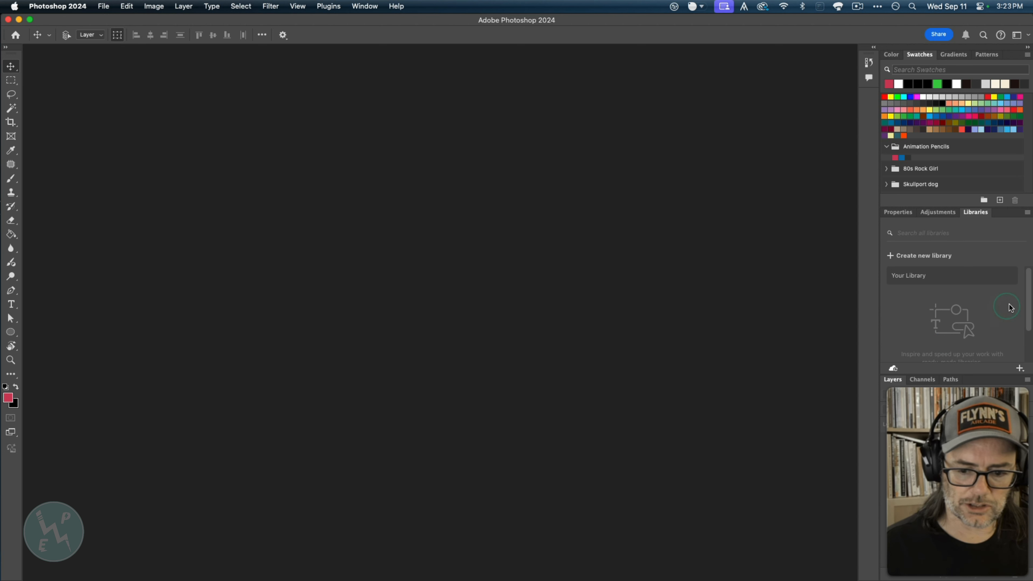
scroll(1025, 306, "down", 2)
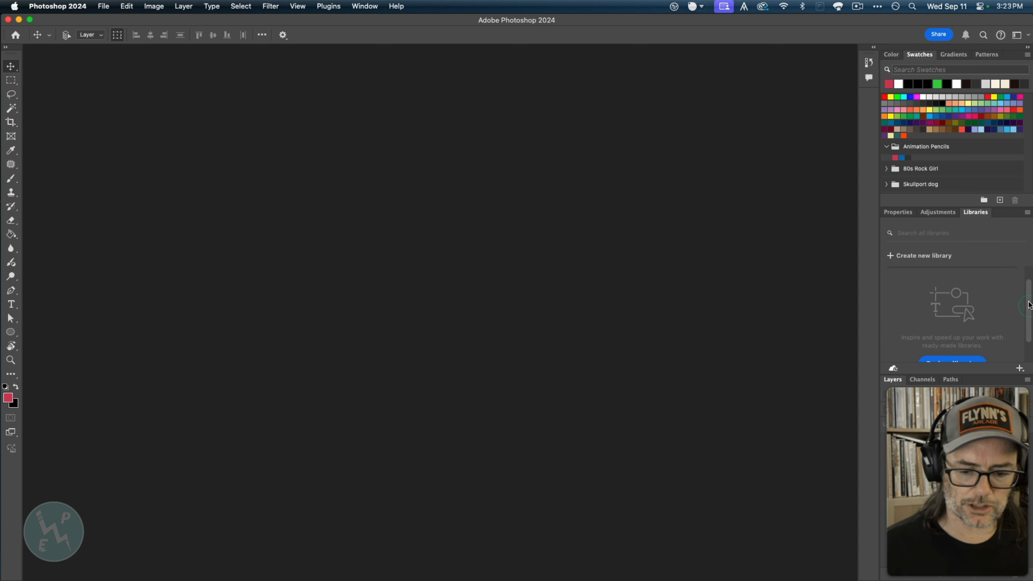
scroll(1028, 305, "down", 1)
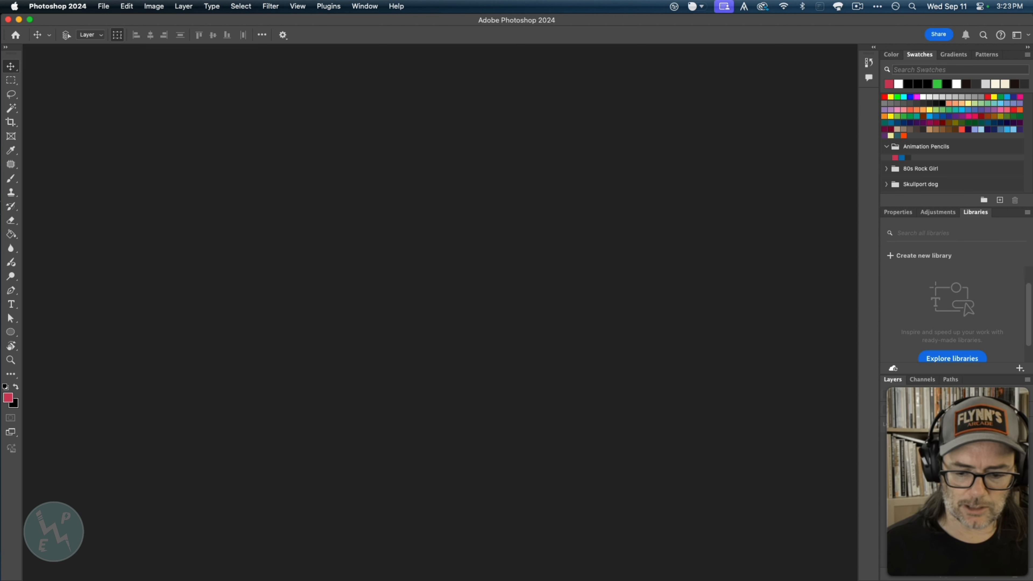
scroll(1027, 276, "up", 3)
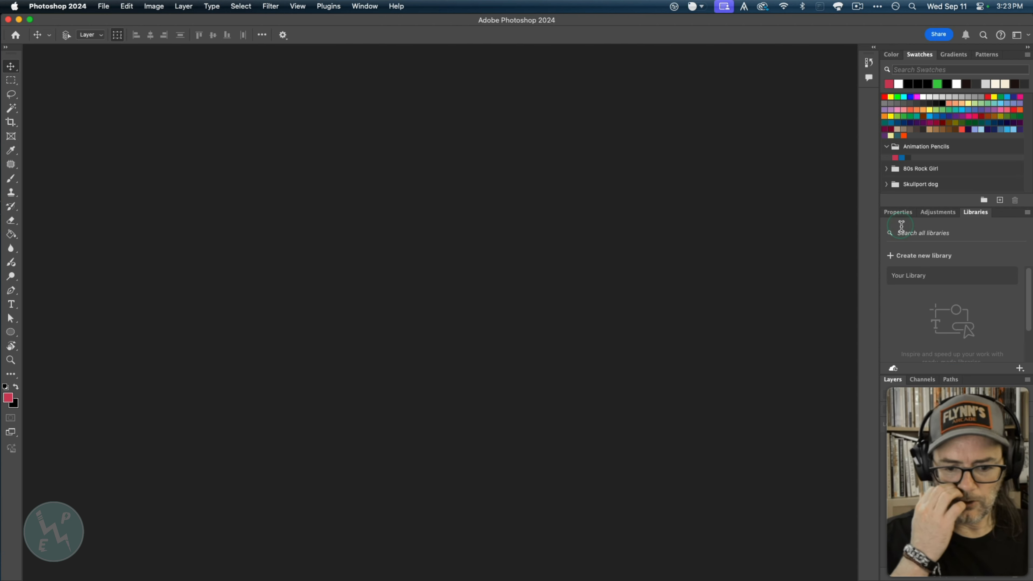
left_click(899, 215)
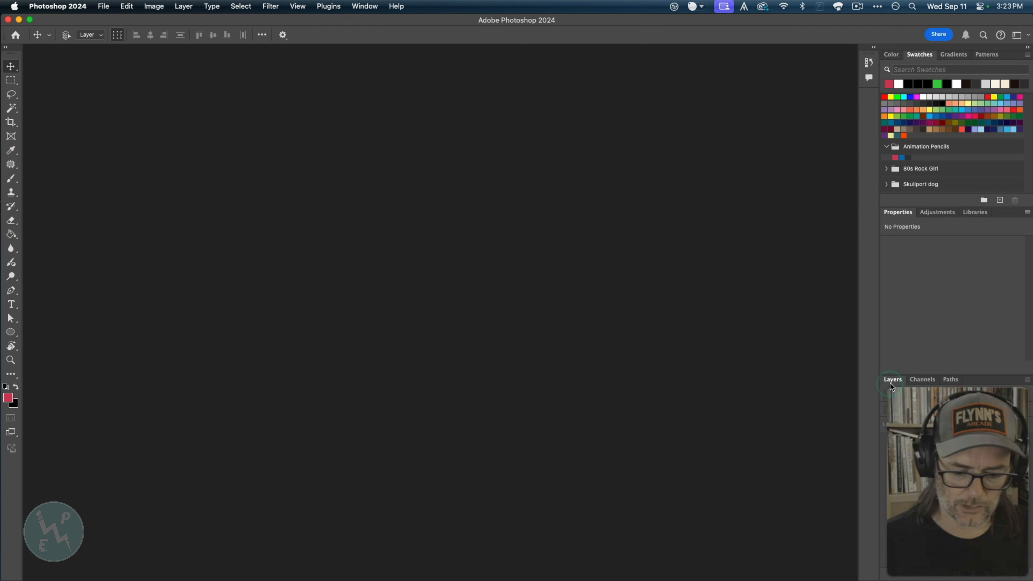
- View the Channels and Paths panels and return to Layers
left_click(922, 379)
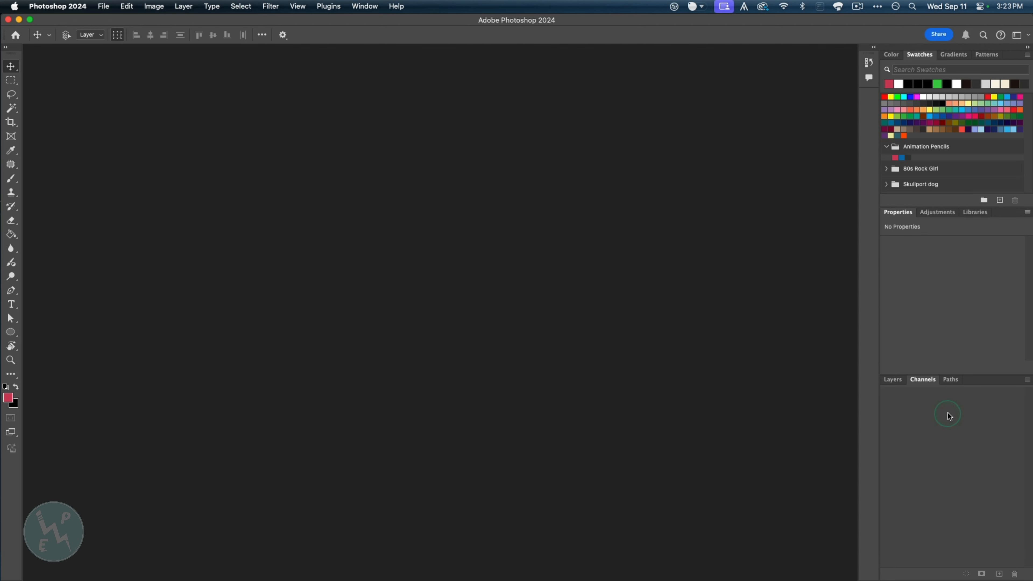
left_click(949, 379)
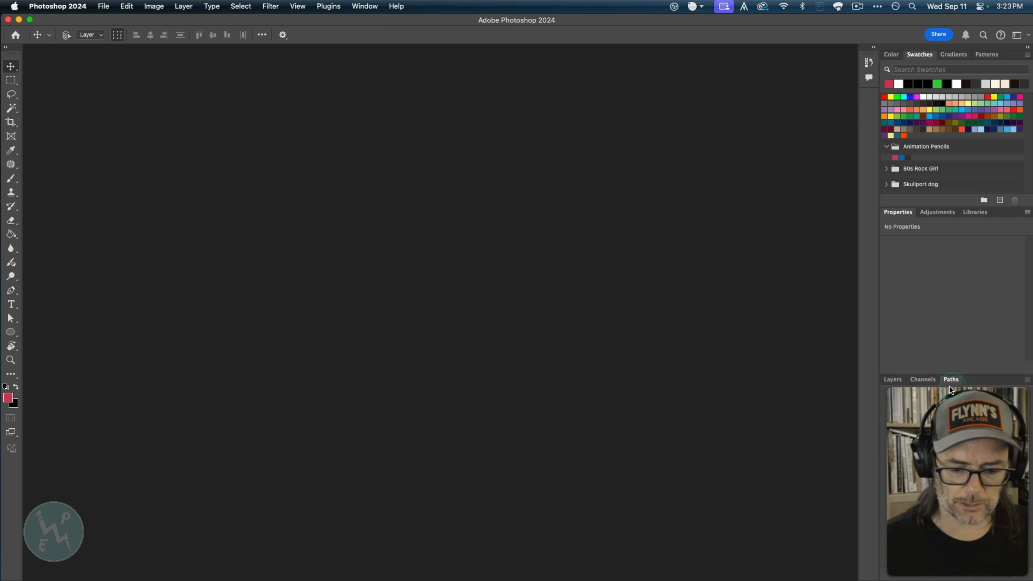
left_click(892, 383)
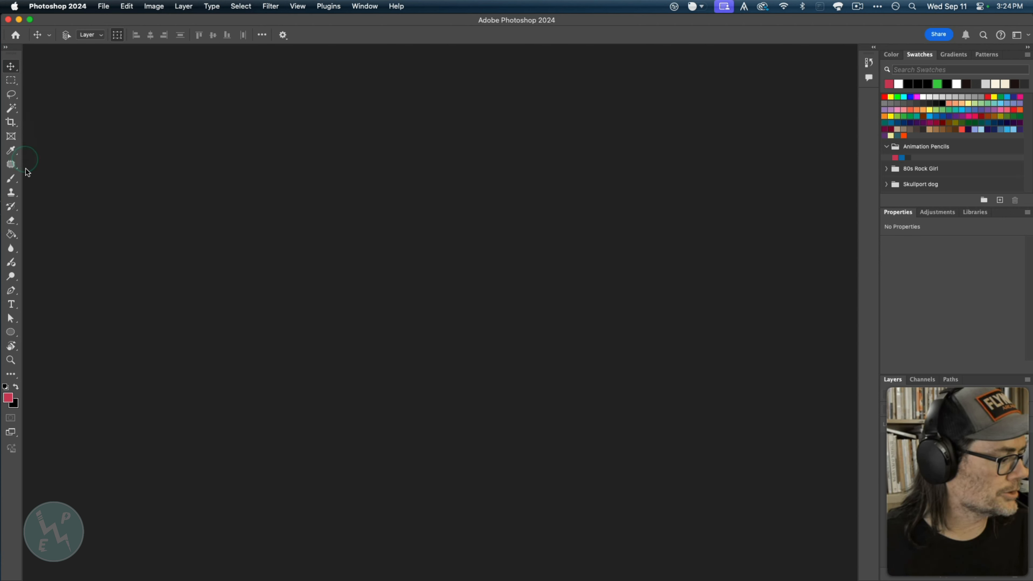
- Try the two-column toolbar layout and restore the single-column layout
left_click(7, 49)
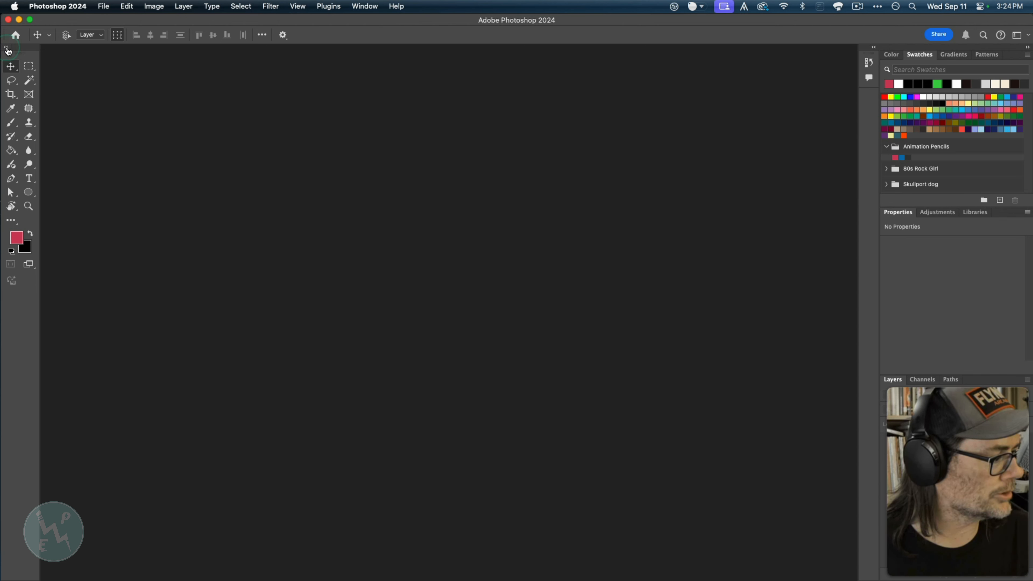
left_click(8, 49)
left_click(7, 49)
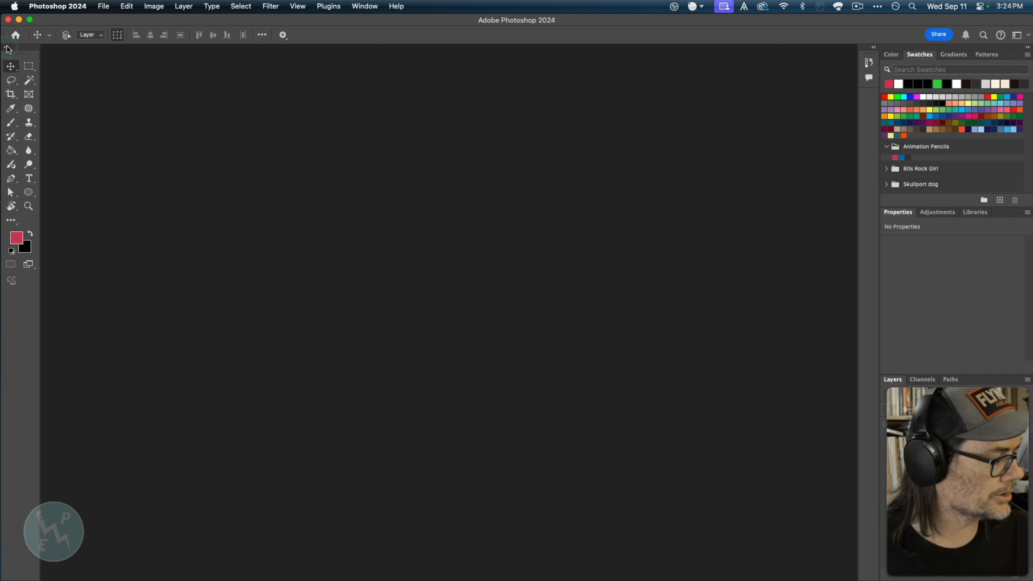
left_click(8, 49)
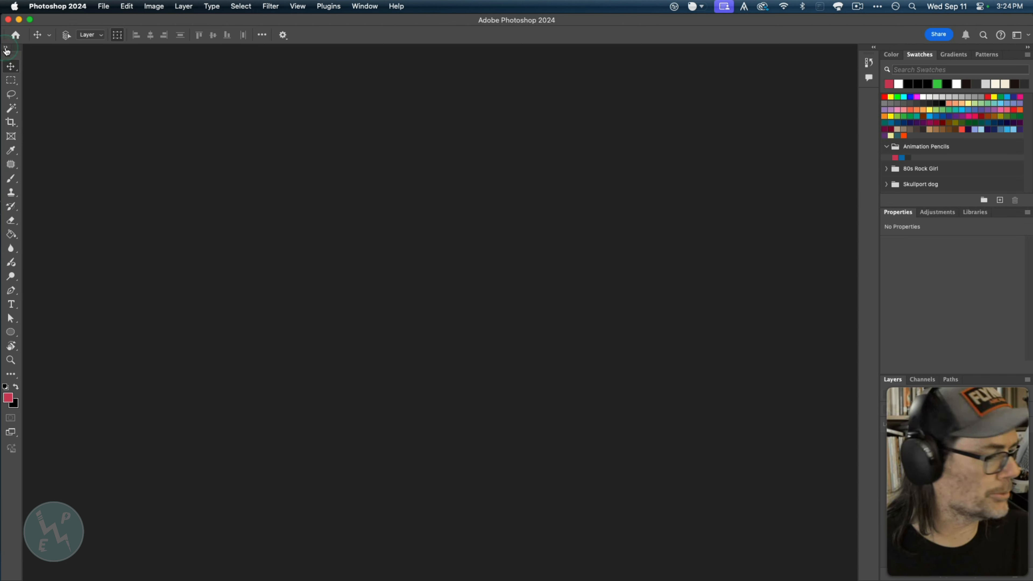
- Expand the docked History and Comments panels and collapse them back to icons
left_click(874, 48)
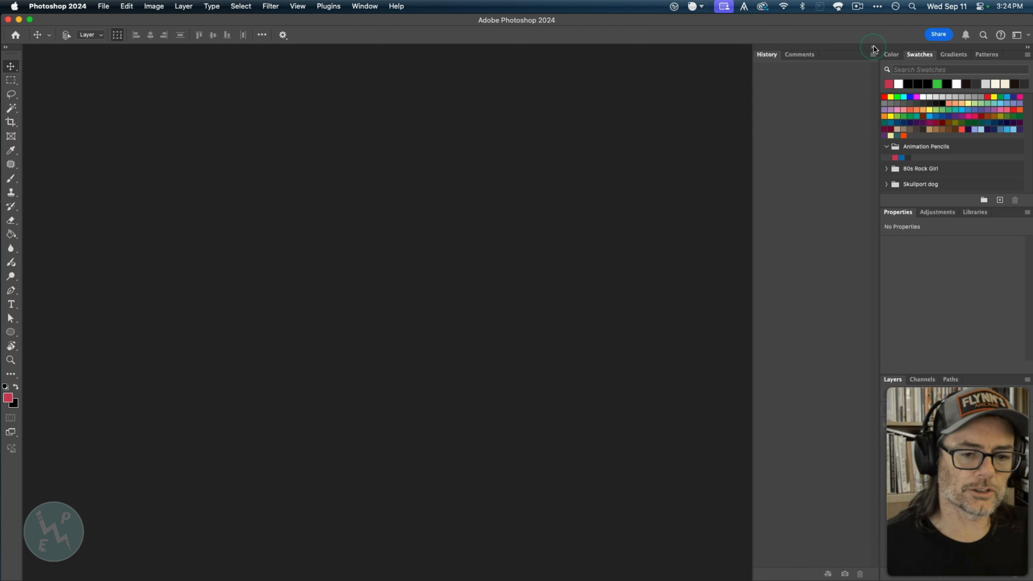
left_click(874, 48)
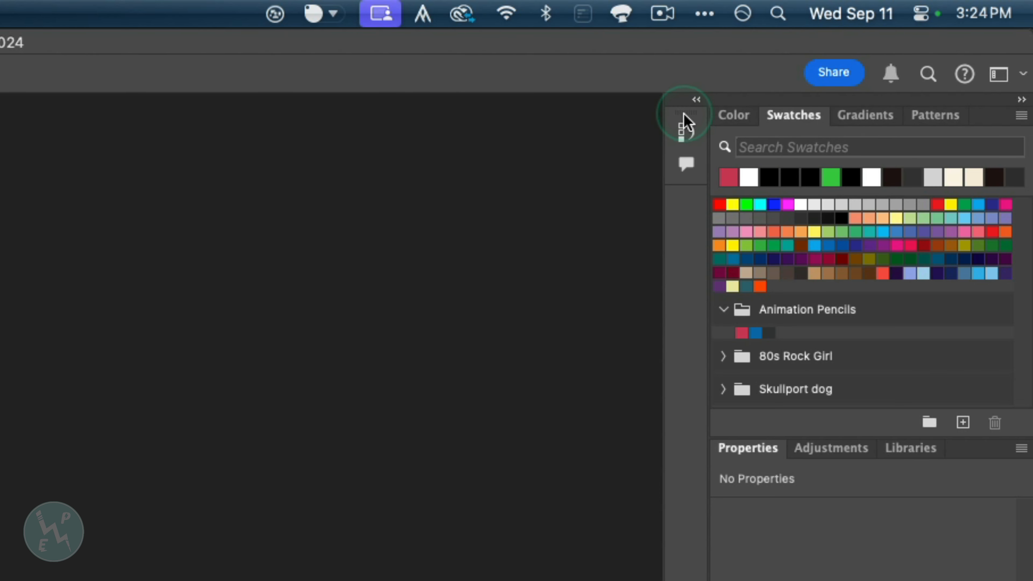
mouse_move(686, 111)
left_mouse_down()
mouse_move(657, 127)
mouse_move(617, 198)
mouse_move(655, 238)
mouse_move(696, 152)
mouse_move(685, 127)
left_mouse_up()
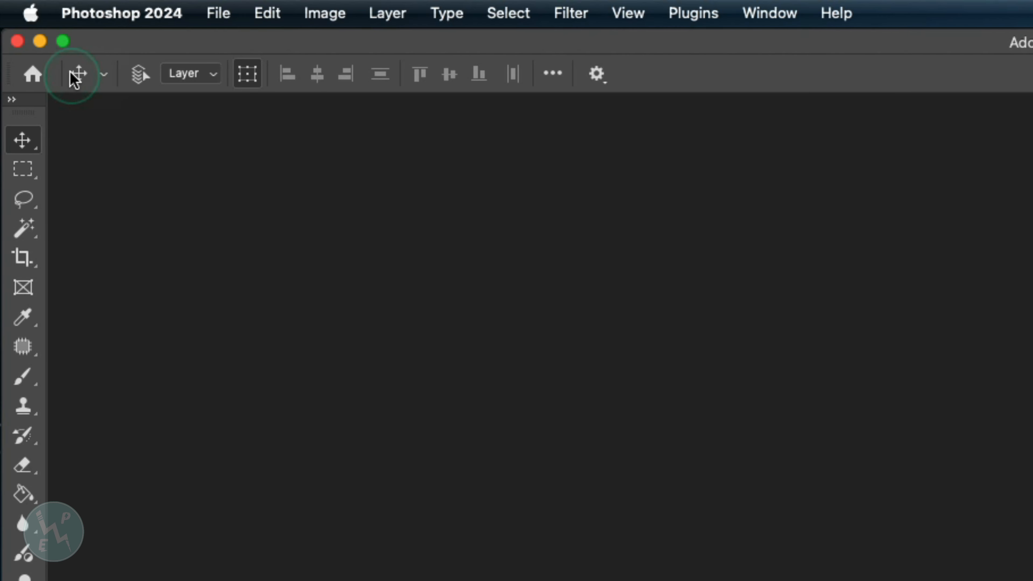
- Show the Home screen and return to the empty workspace
left_click(33, 74)
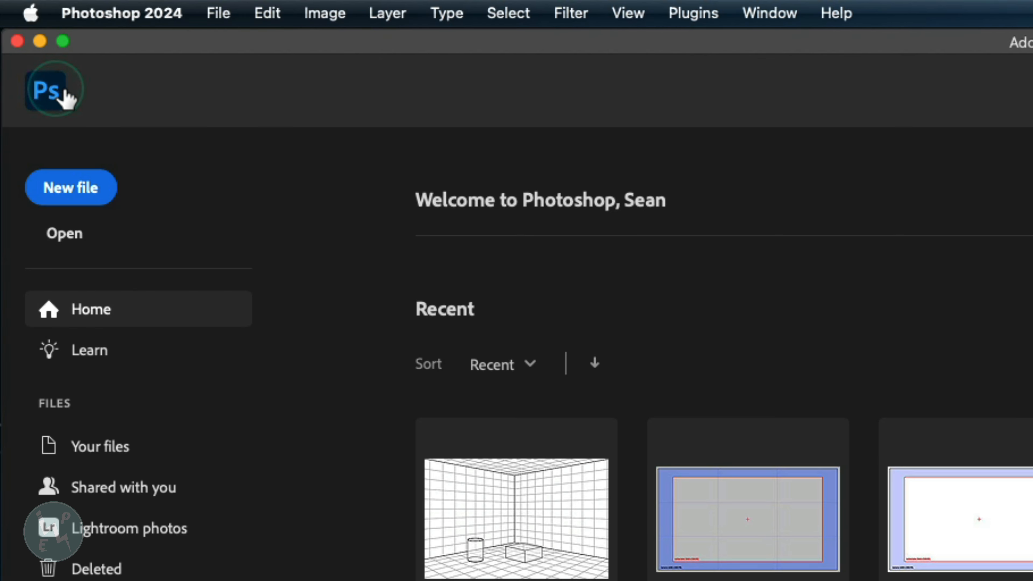
left_click(47, 92)
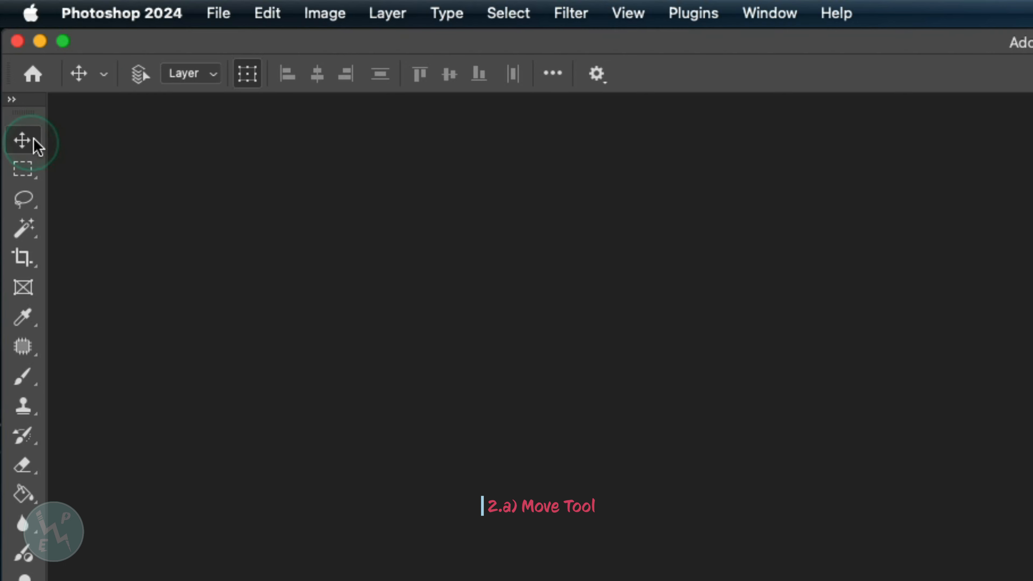
- Check the Move tool's presets and its Group and Layer auto-select choices, keeping Layer
left_click(104, 75)
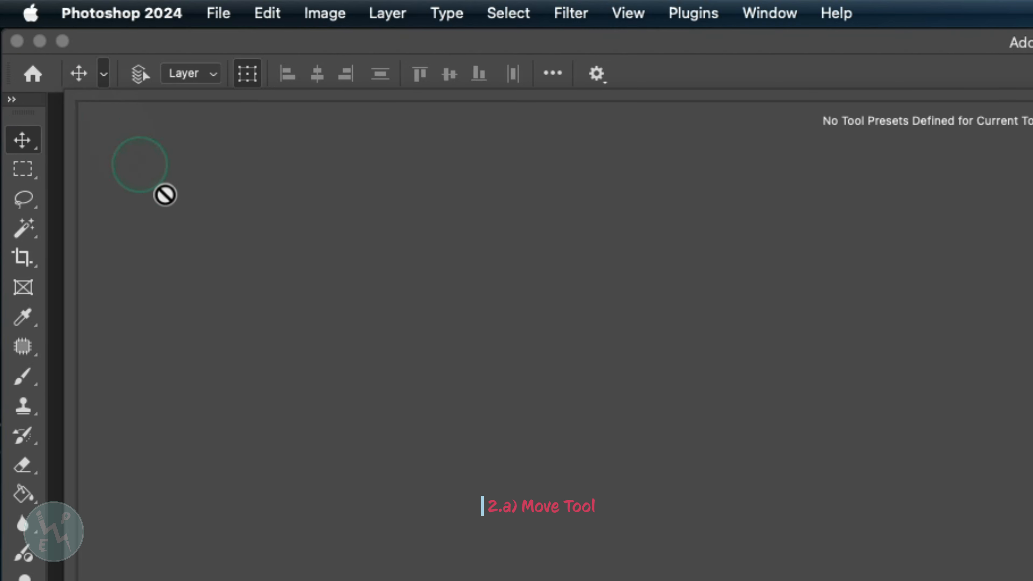
left_click(104, 75)
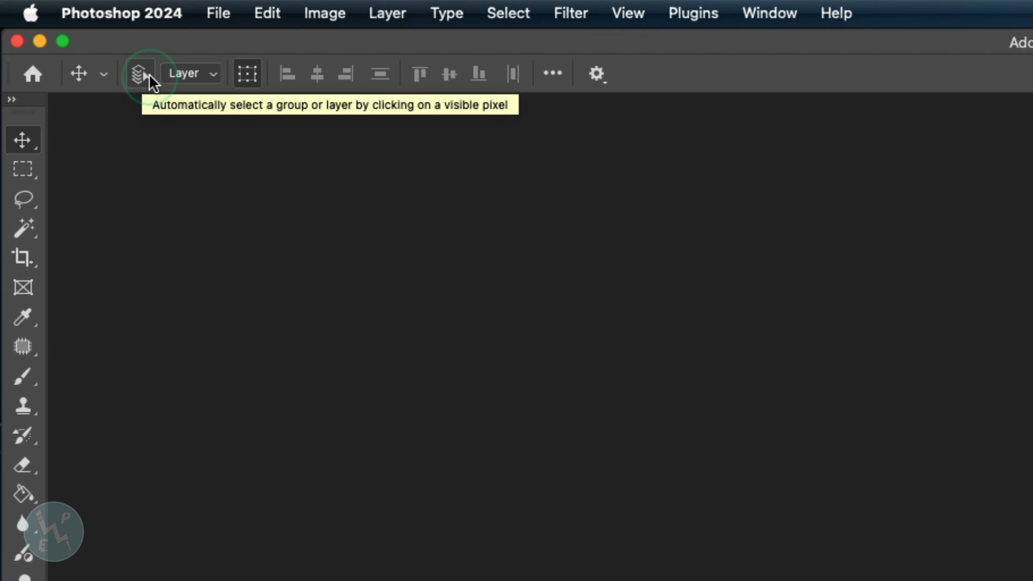
left_click(200, 75)
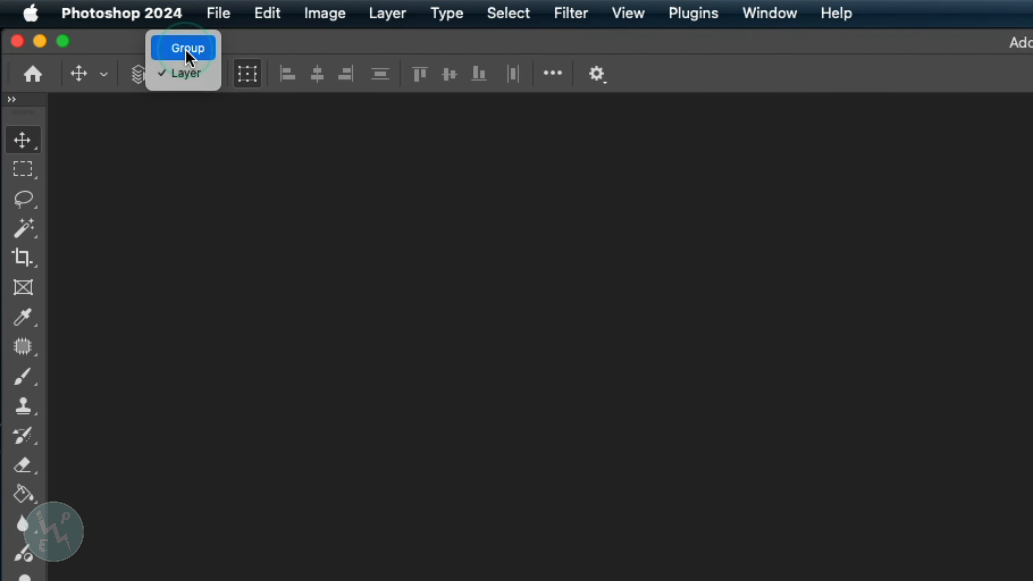
left_click(225, 77)
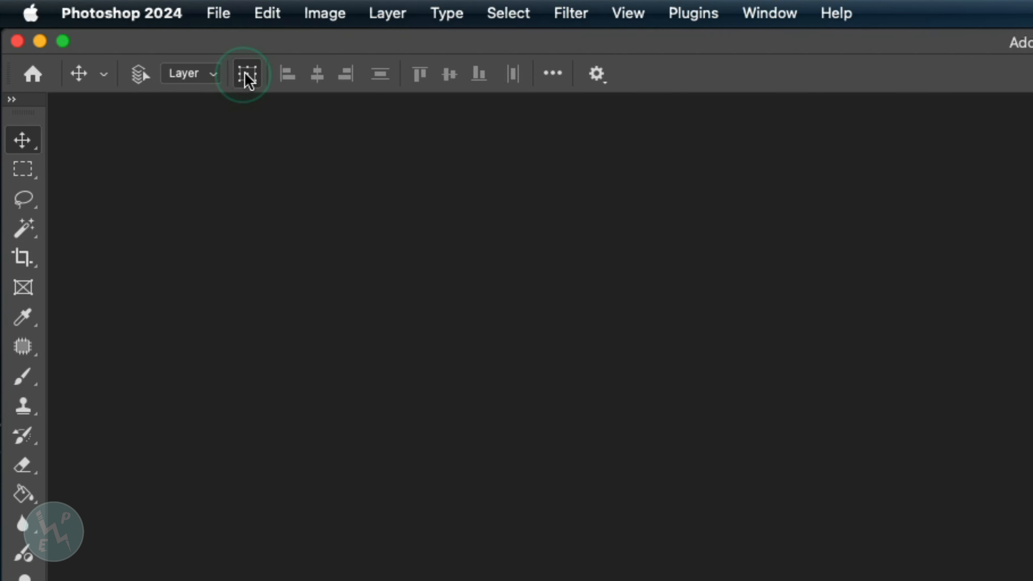
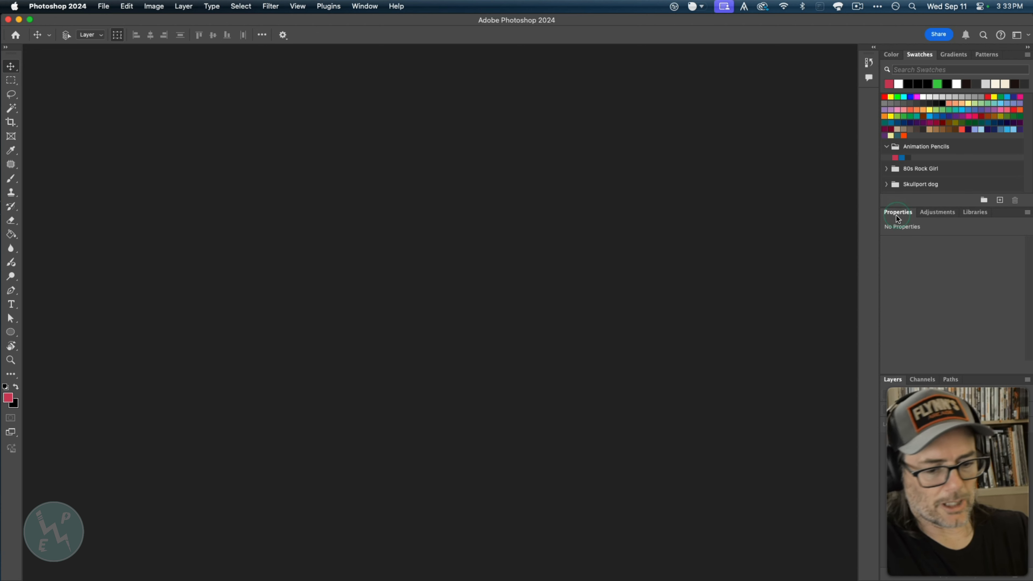
- Dock the Properties panel as an icon below History and Comments, open it and make it taller
left_click_drag(894, 214, 869, 96)
left_click(868, 102)
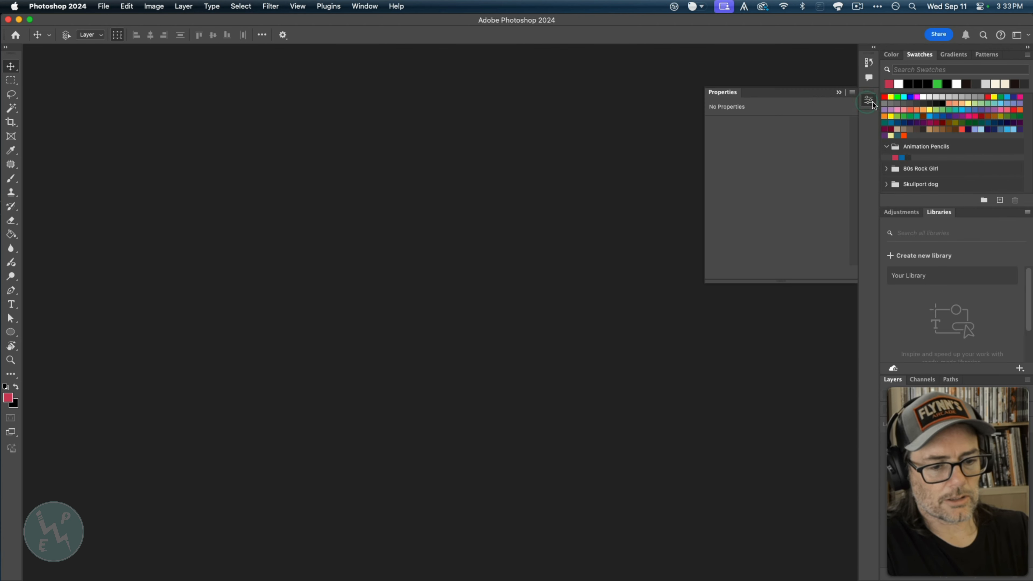
left_click_drag(786, 284, 779, 376)
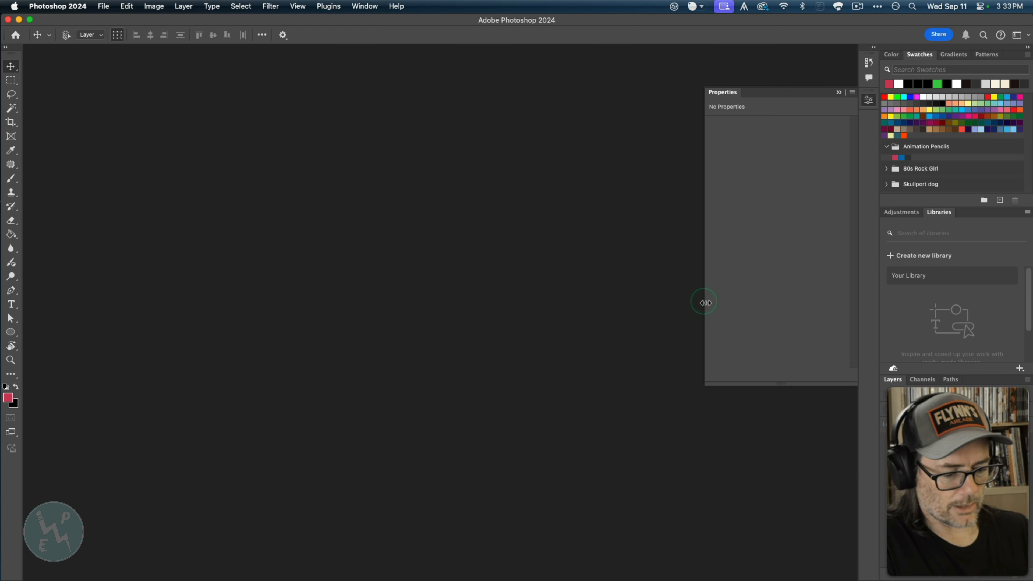
- Widen the Properties panel slightly and collapse it back to its icon
mouse_move(705, 303)
left_mouse_down()
mouse_move(667, 302)
mouse_move(695, 303)
left_mouse_up()
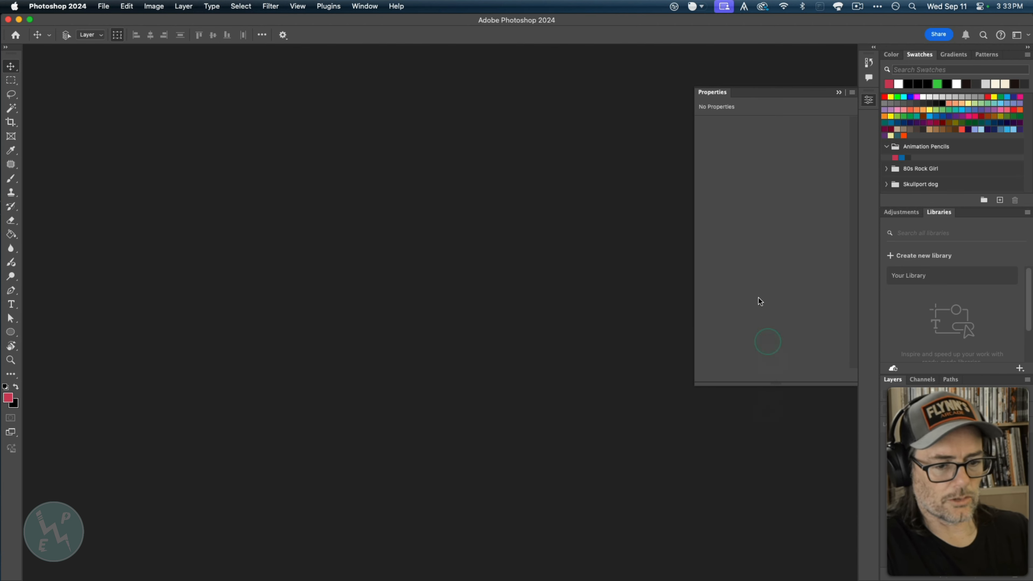
left_click(839, 93)
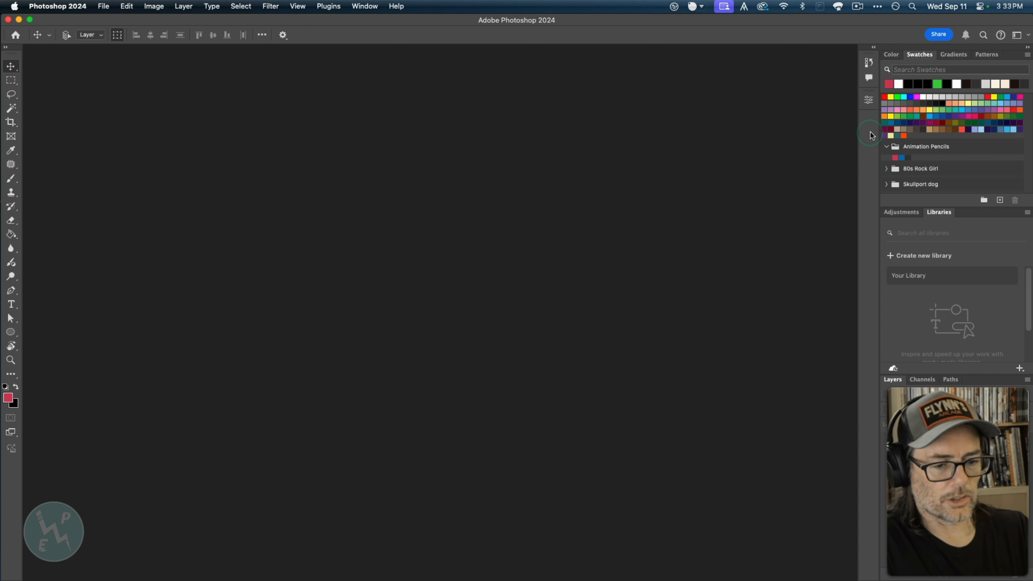
left_click(907, 240)
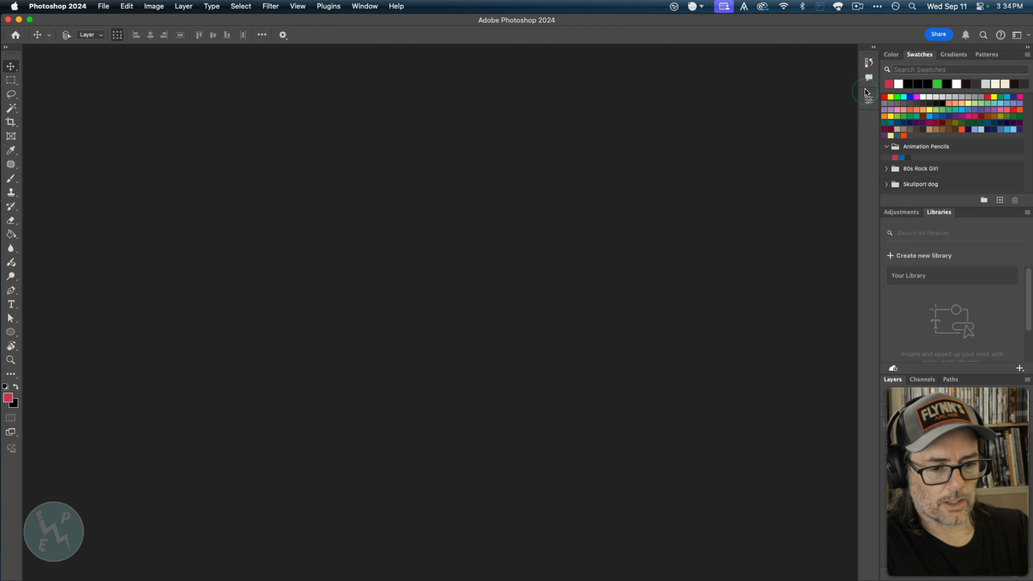
left_click(869, 289)
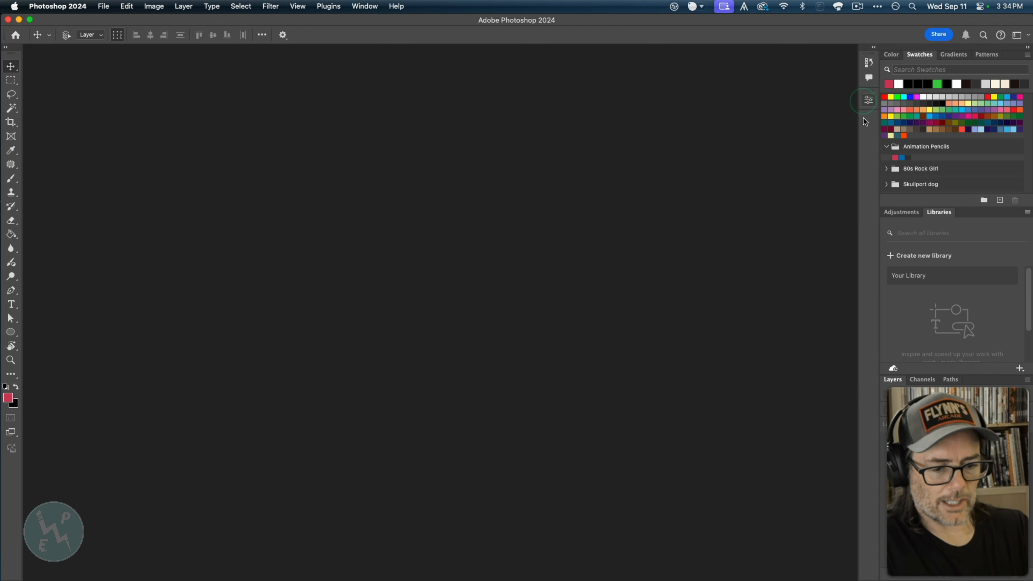
left_click(873, 233)
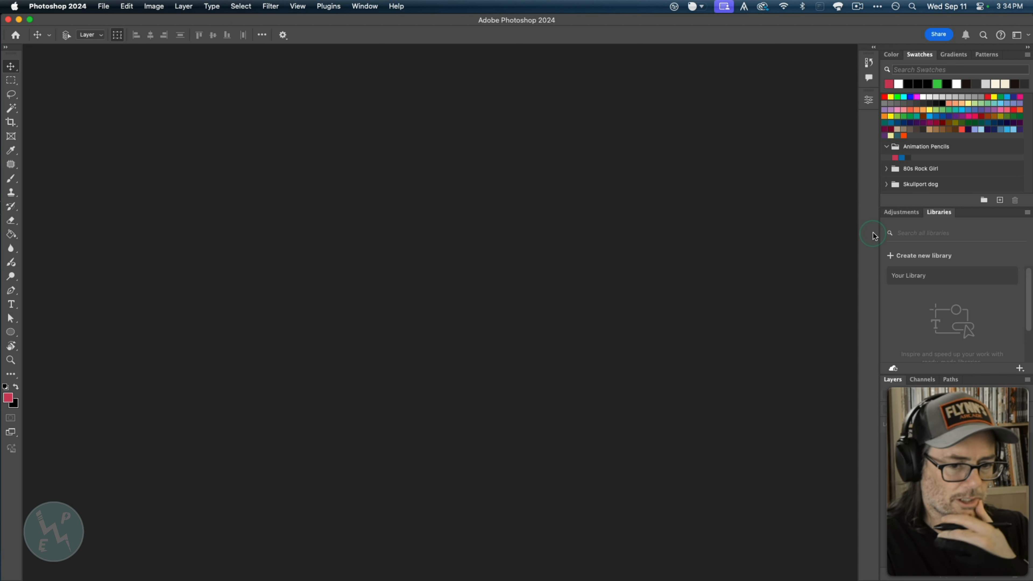
- Close the Adjustments and Libraries panels and make the Swatches panel slightly taller above Layers
left_click(903, 213)
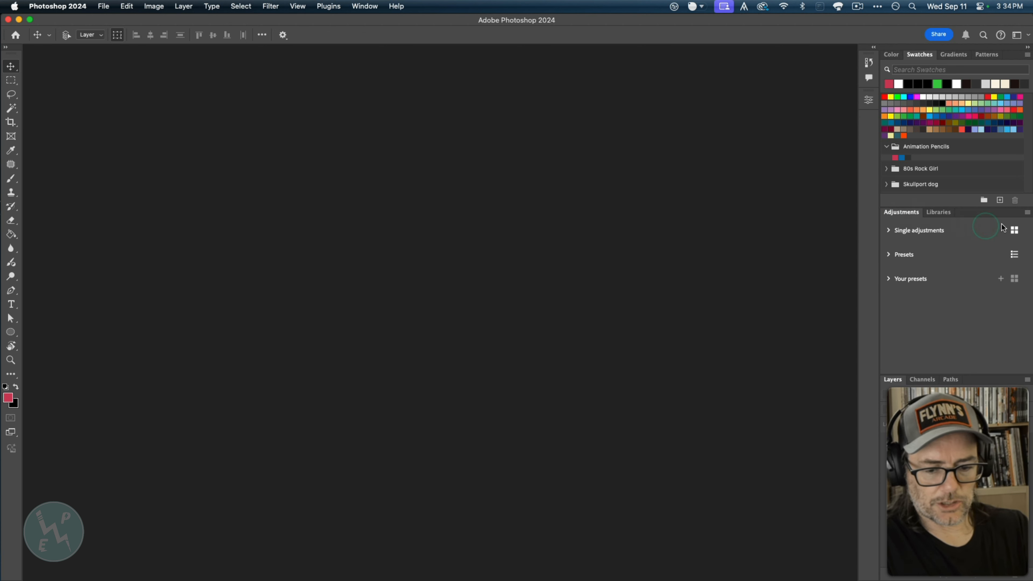
left_click(1027, 213)
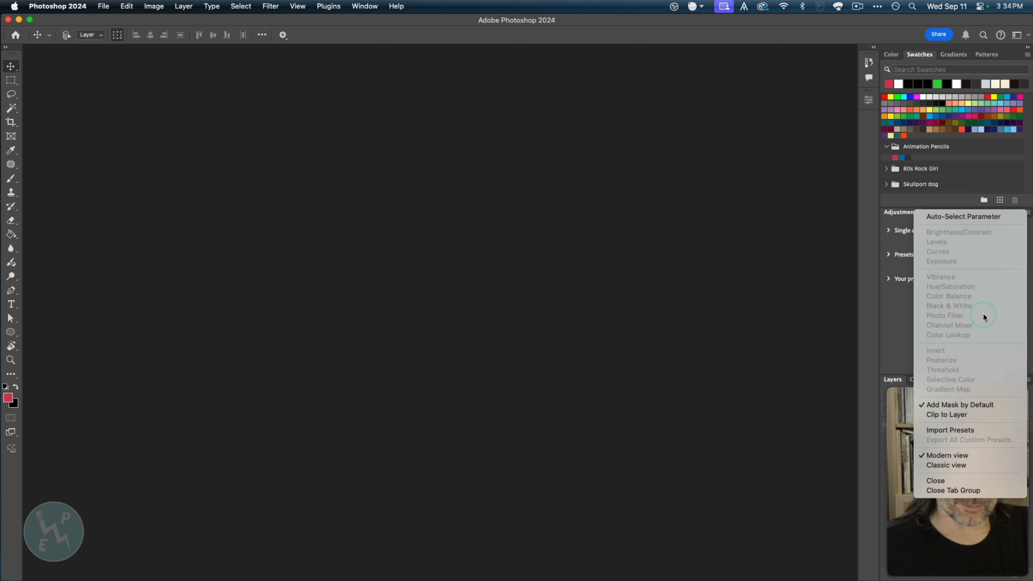
left_click(954, 481)
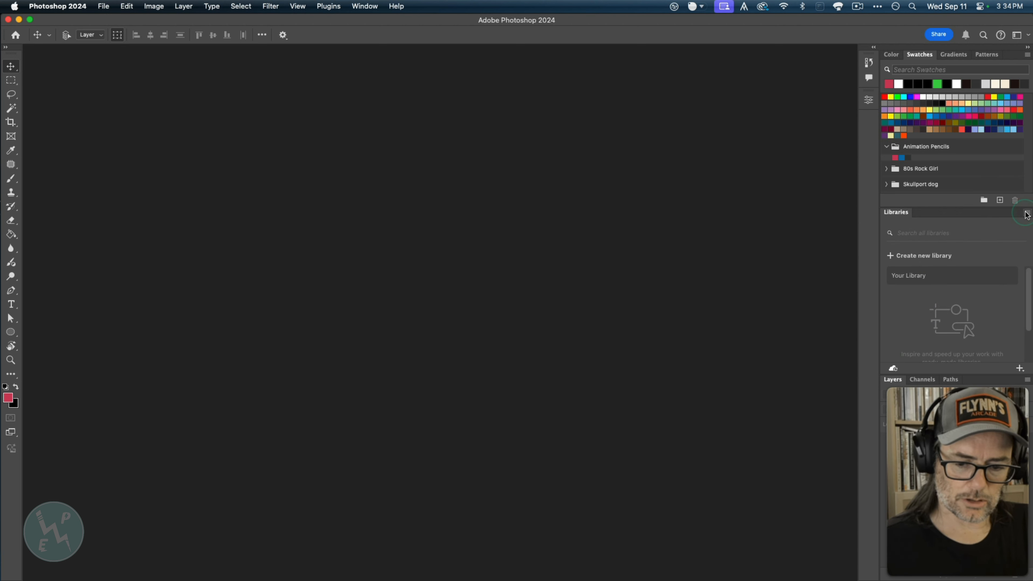
left_click(1028, 212)
left_click(936, 301)
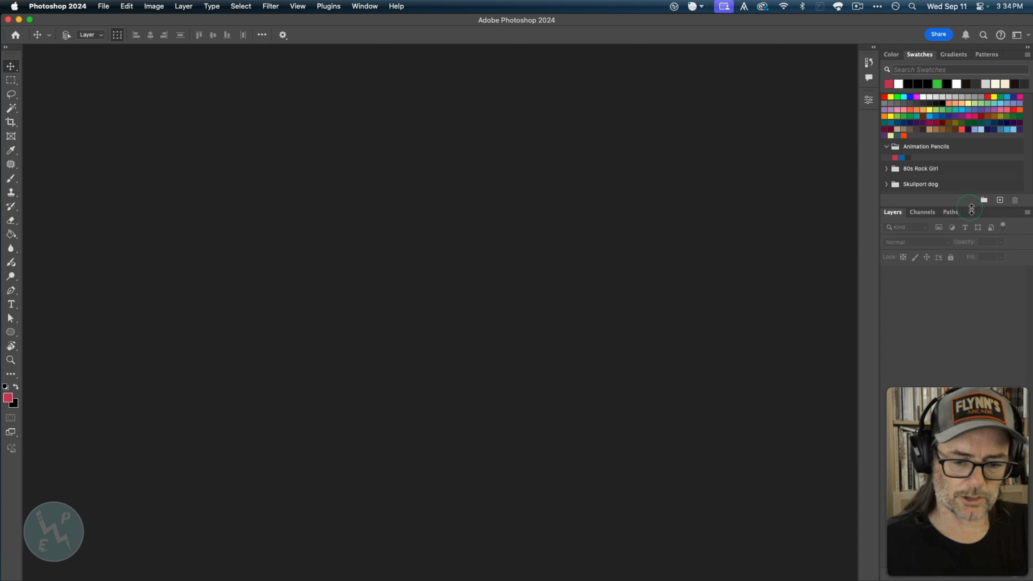
left_click_drag(971, 207, 979, 246)
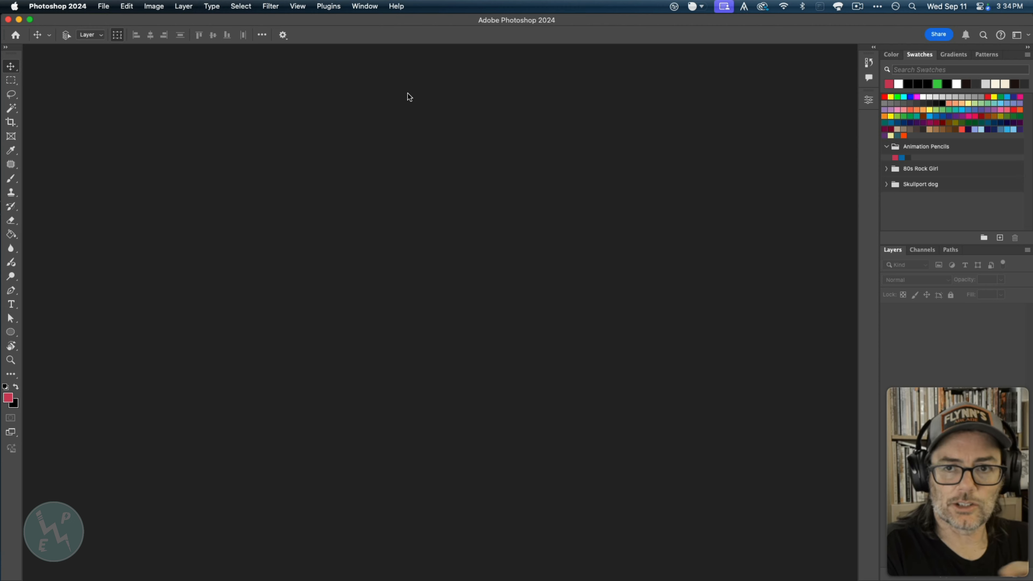
- Add the Brush Settings panel, grouped with Brushes, to the icon dock and show it
left_click(365, 7)
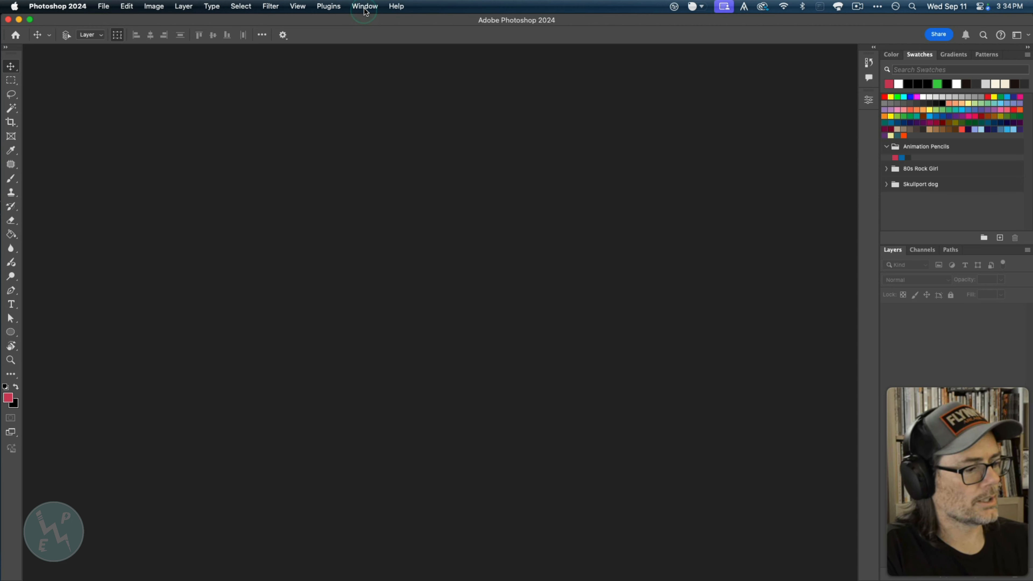
left_click(365, 8)
left_click(365, 8)
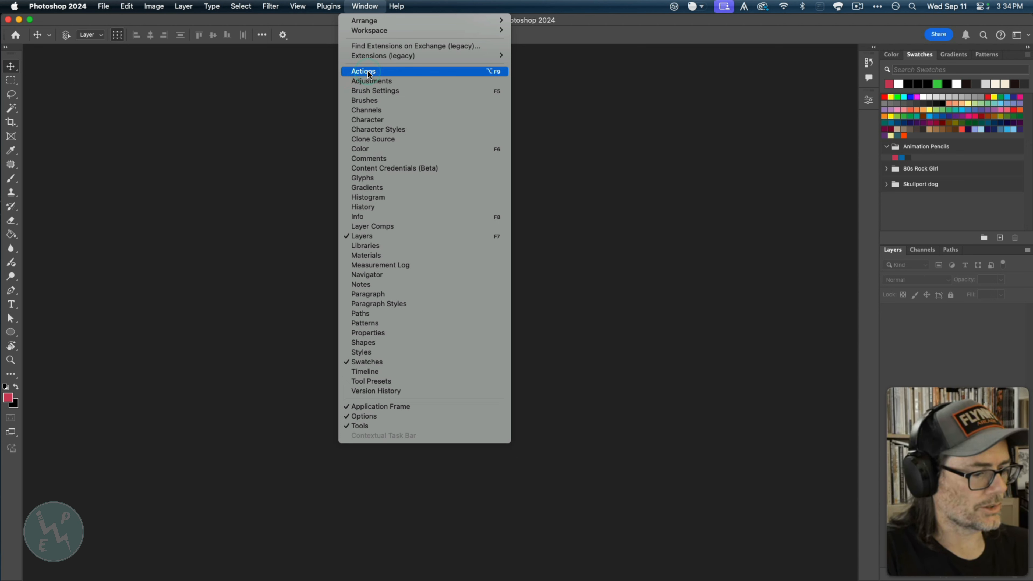
left_click(365, 92)
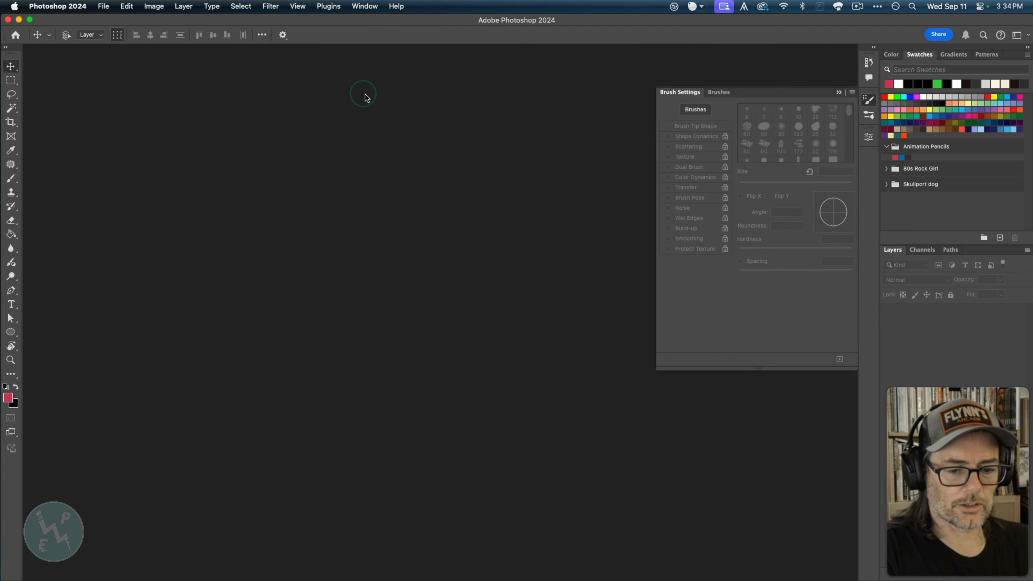
left_click(868, 100)
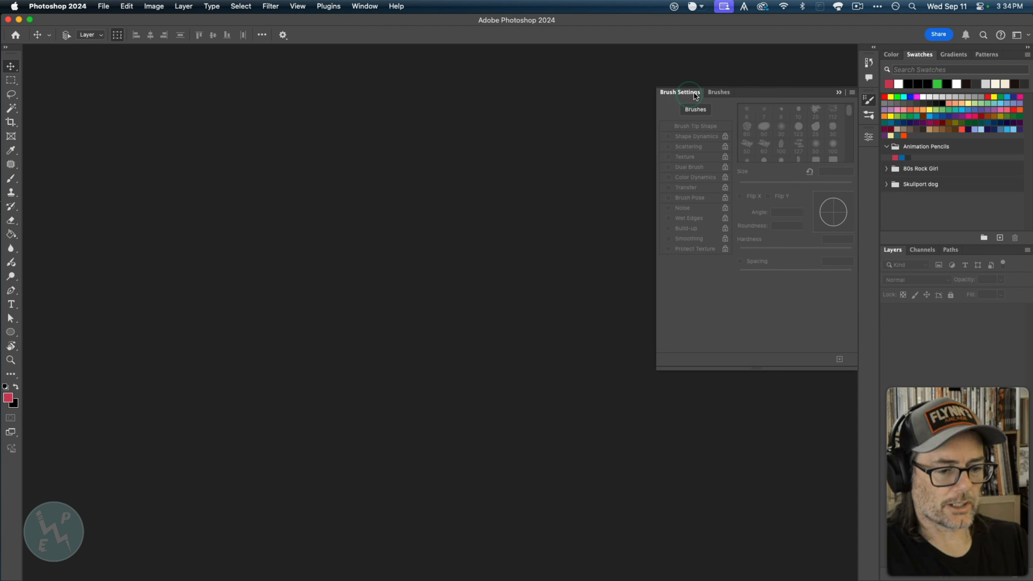
- Show the Brushes panel, extend its height to list more brush folders, and collapse it to its icon
left_click(719, 92)
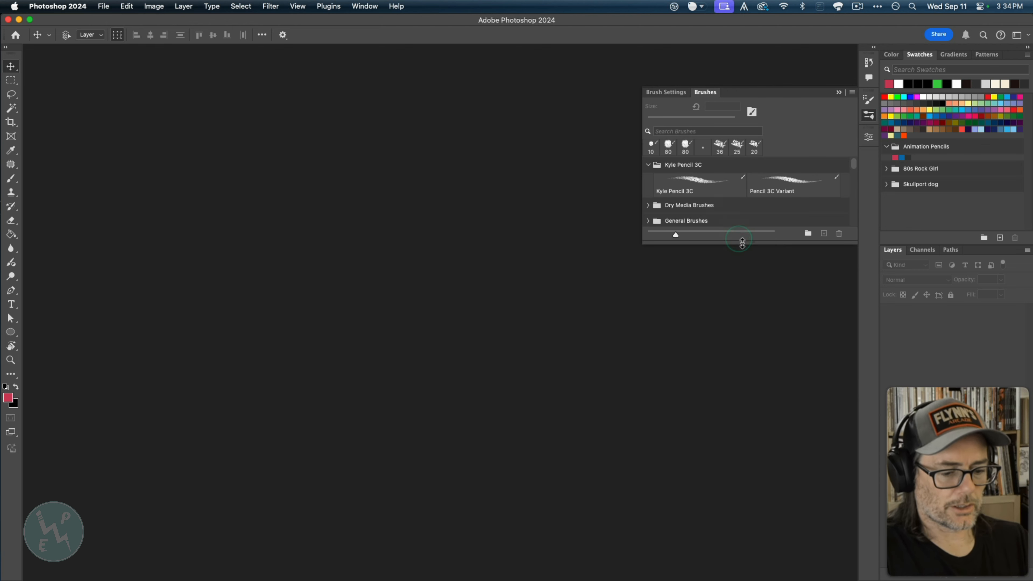
left_click_drag(750, 243, 752, 451)
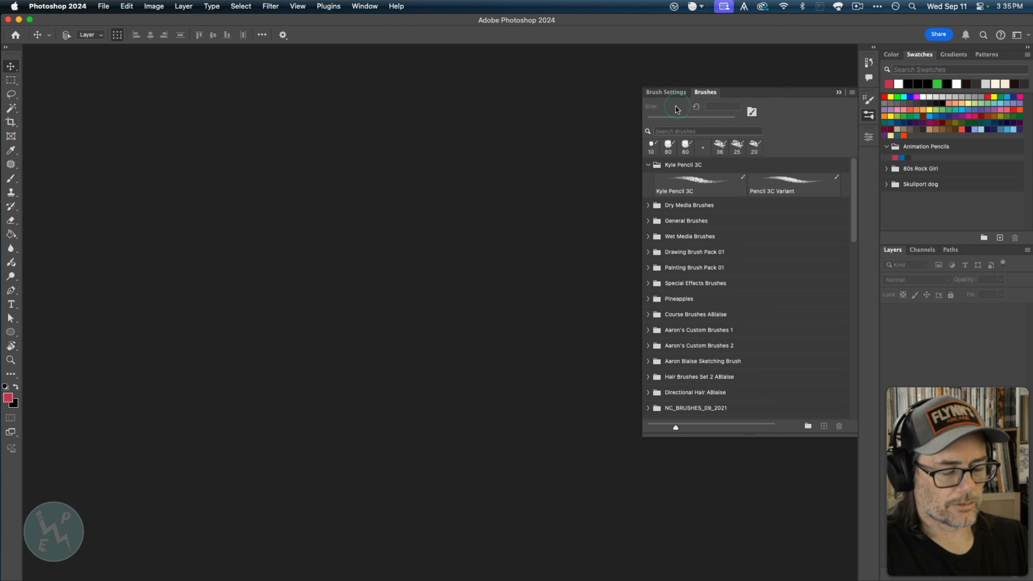
left_click(704, 92)
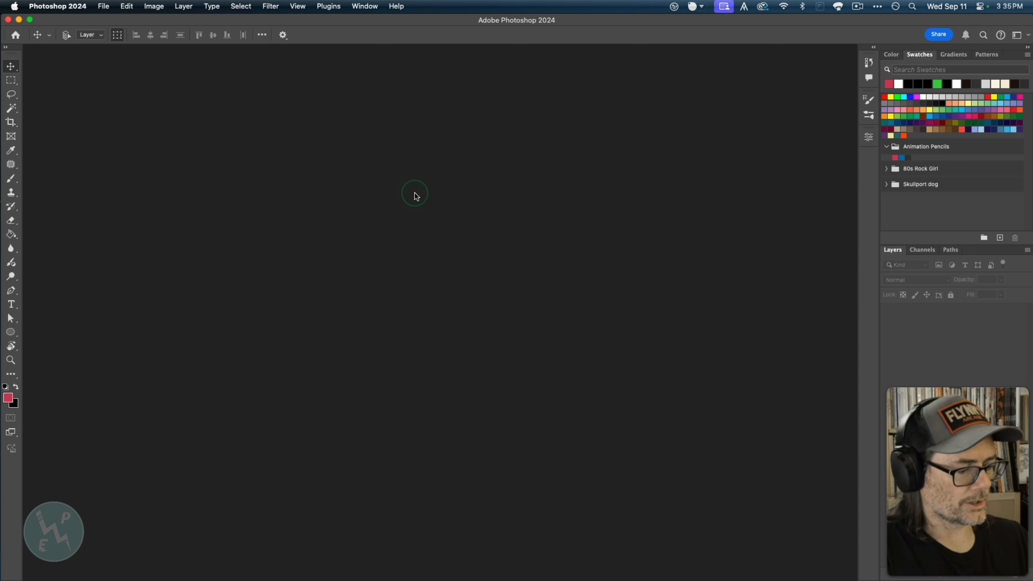
- Review the Brush Settings panel and the Kyle Pencil 3C brushes in the Brushes panel, and collapse the group
key("space")
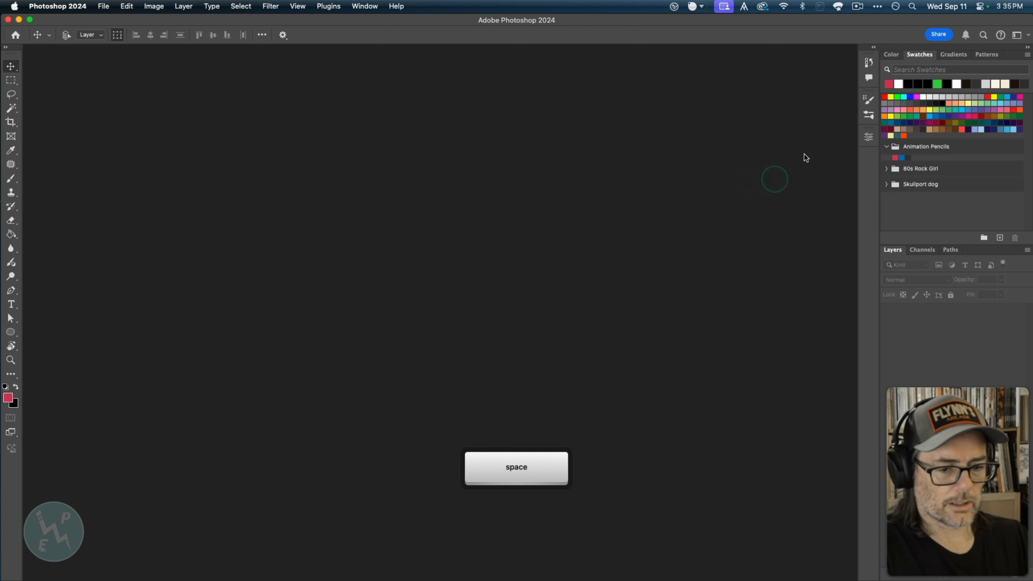
left_click(869, 100)
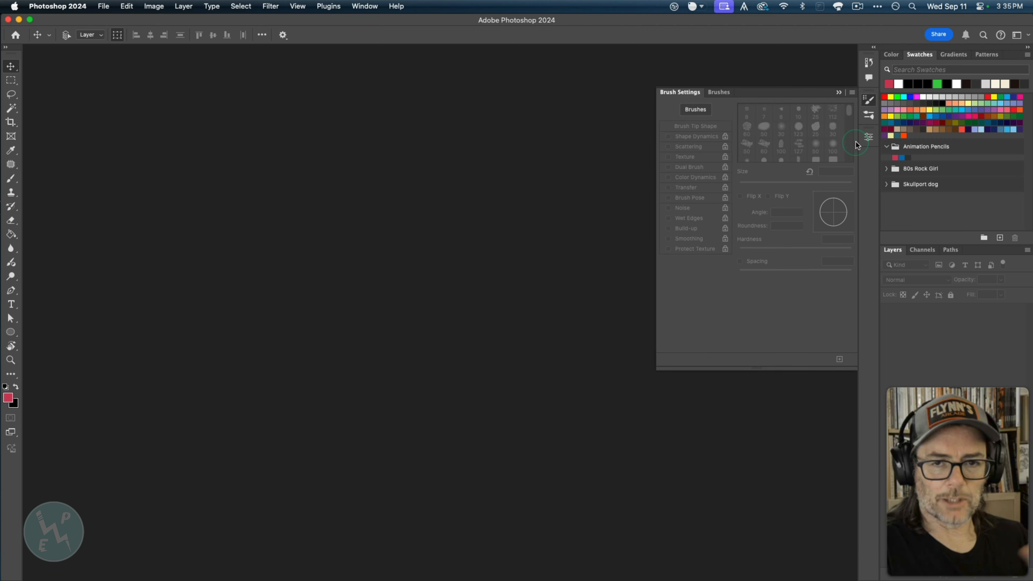
left_click(695, 111)
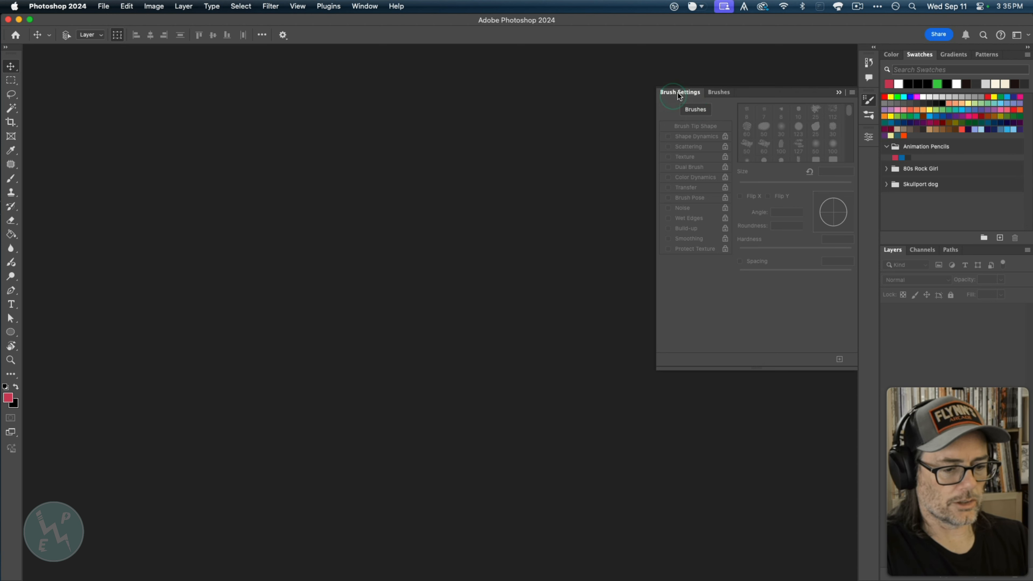
left_click(719, 93)
left_click(677, 186)
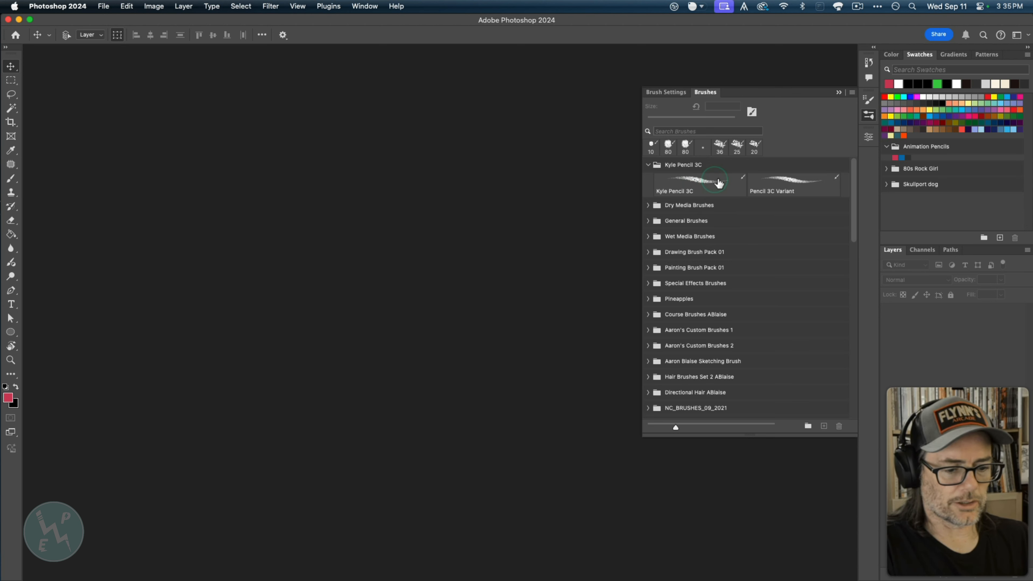
left_click(869, 115)
- Open the Info panel to view its color and position fields, and close it again
left_click(362, 6)
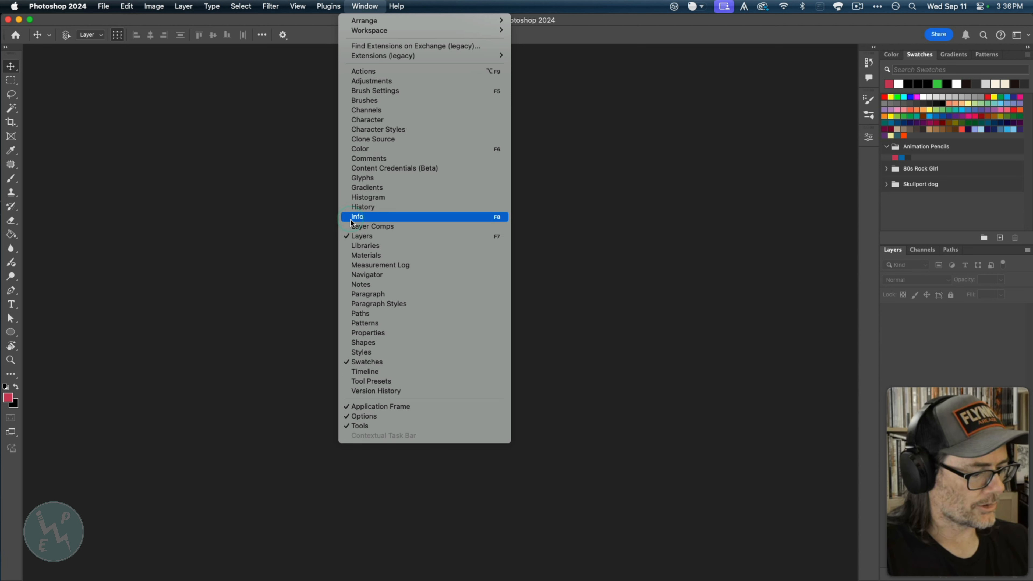
key("Escape")
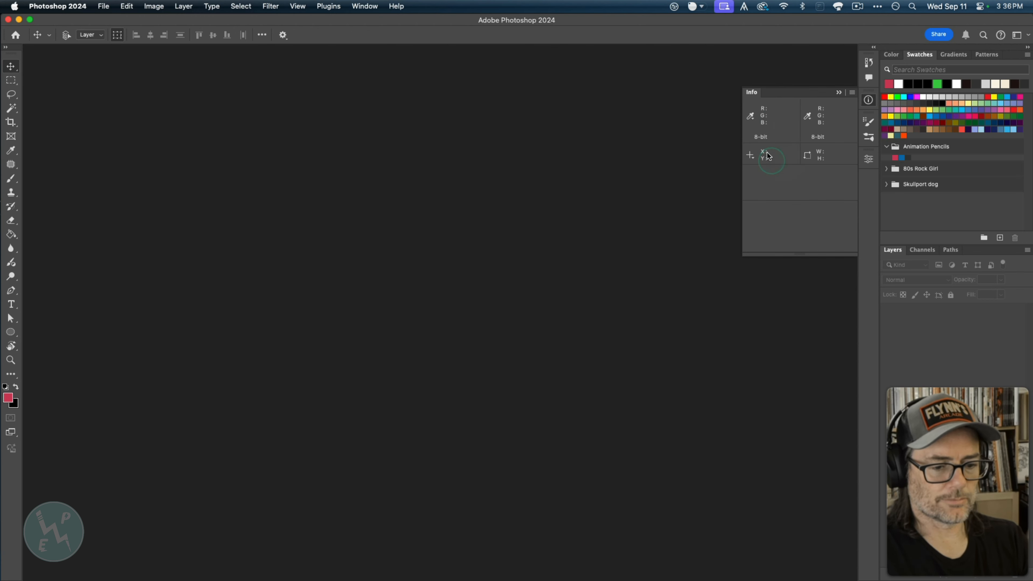
left_click(852, 92)
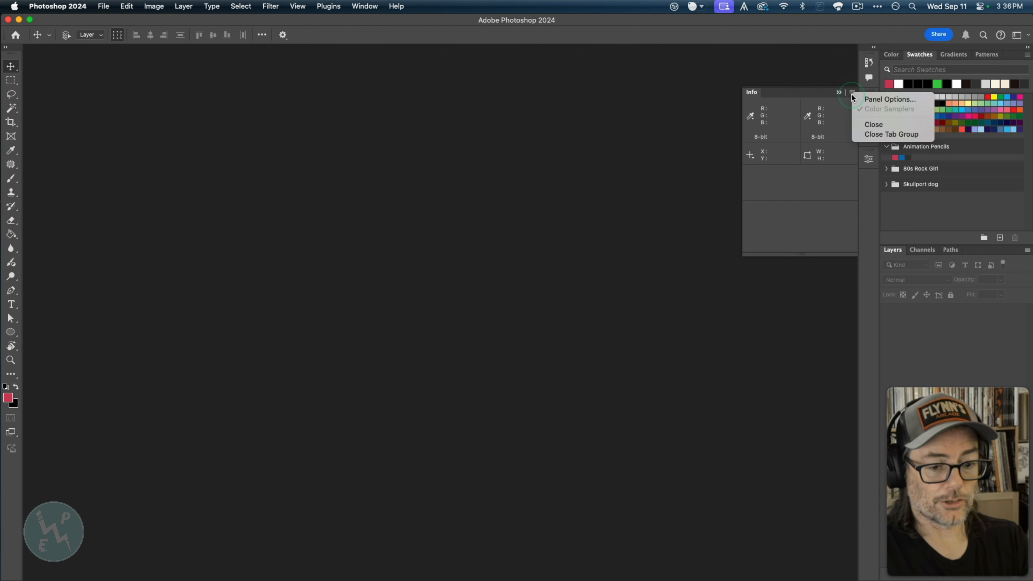
left_click(868, 126)
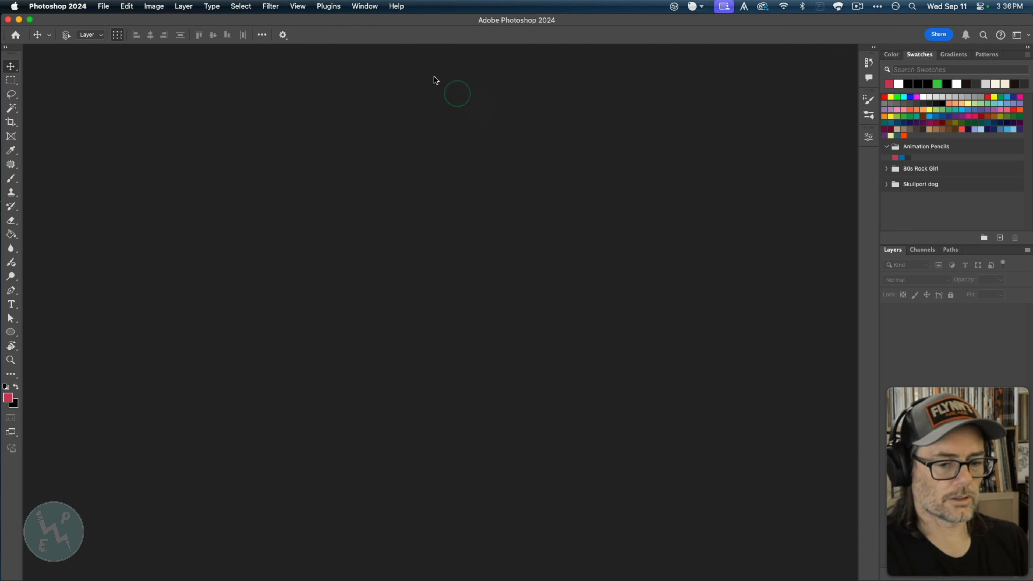
- Open the Shapes panel and make it taller and wider so the folder names are readable
left_click(345, 8)
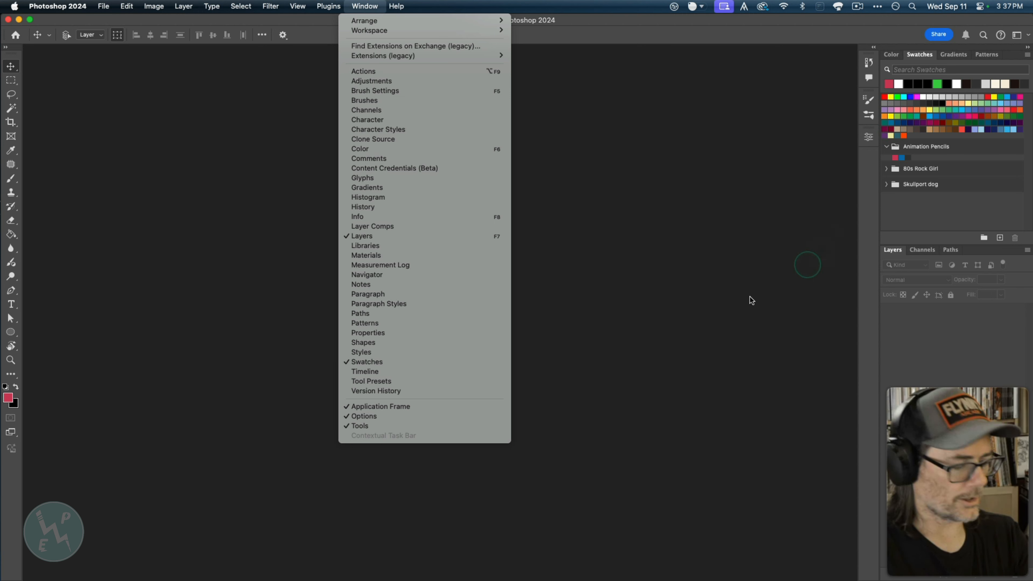
left_click(363, 343)
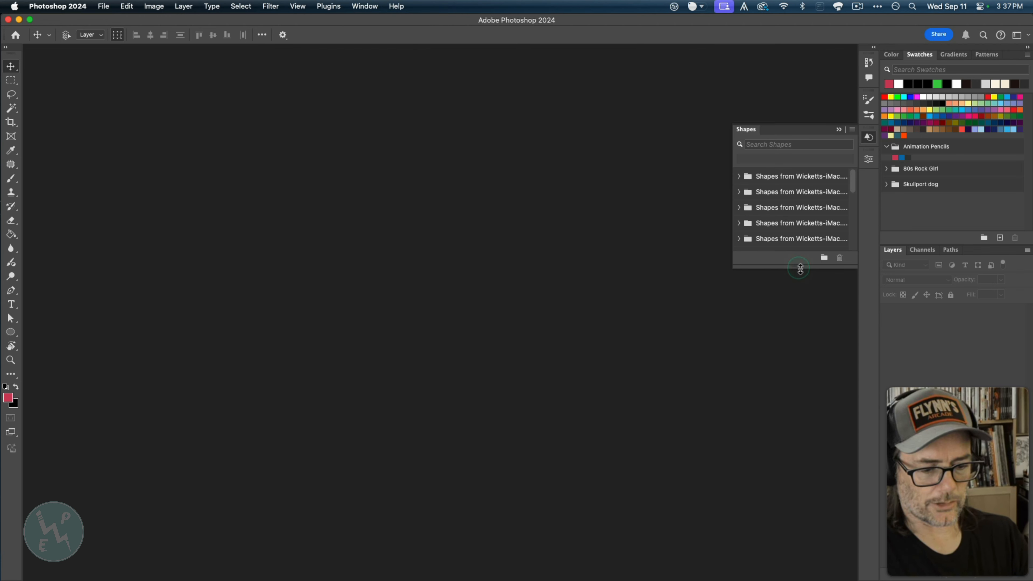
left_click_drag(798, 265, 796, 388)
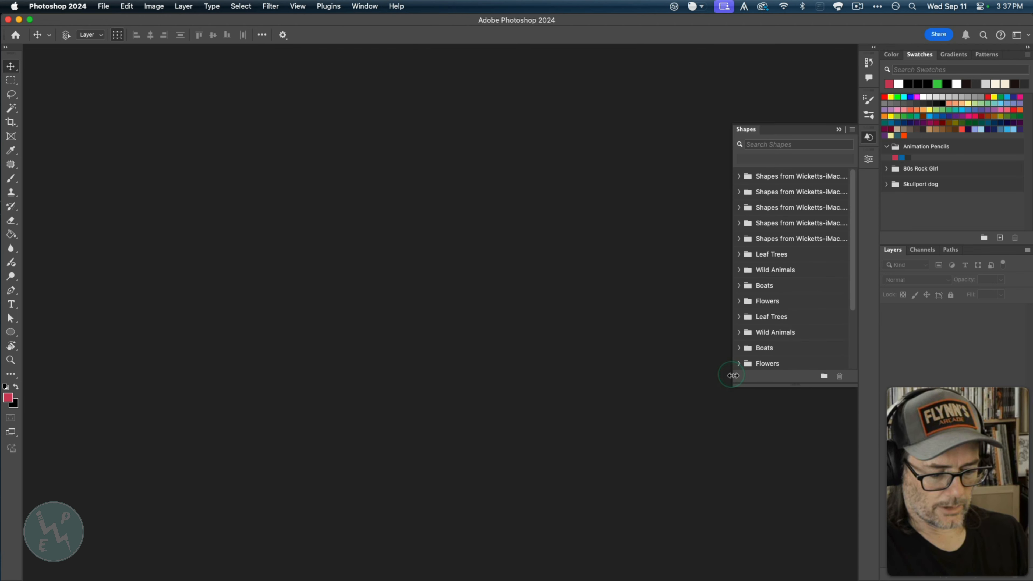
left_click_drag(734, 379, 615, 379)
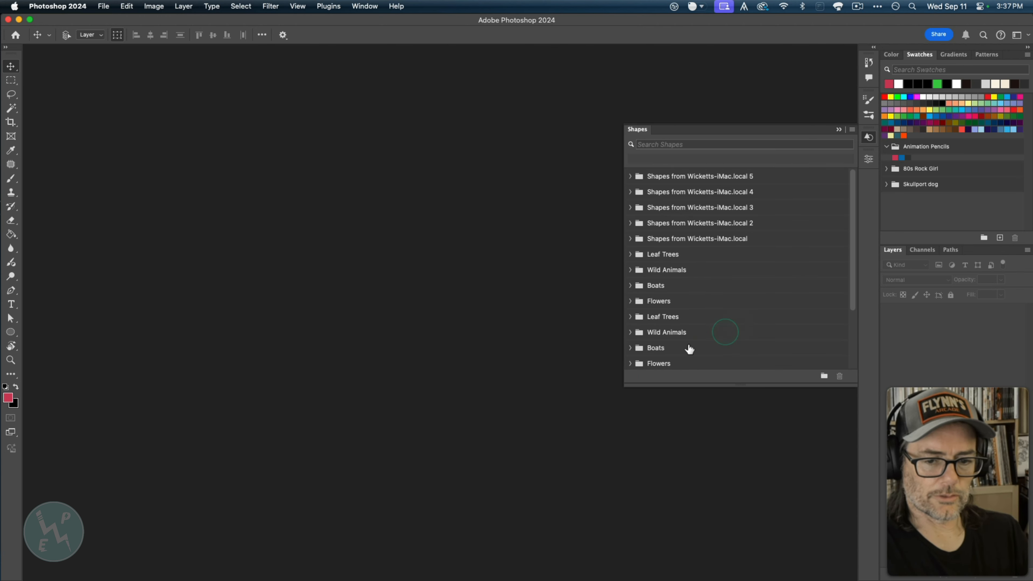
- Browse the Leaf Trees shapes inside the fifth shape folder, collapse the folder, and close the Shapes panel
left_click(631, 239)
left_click(642, 254)
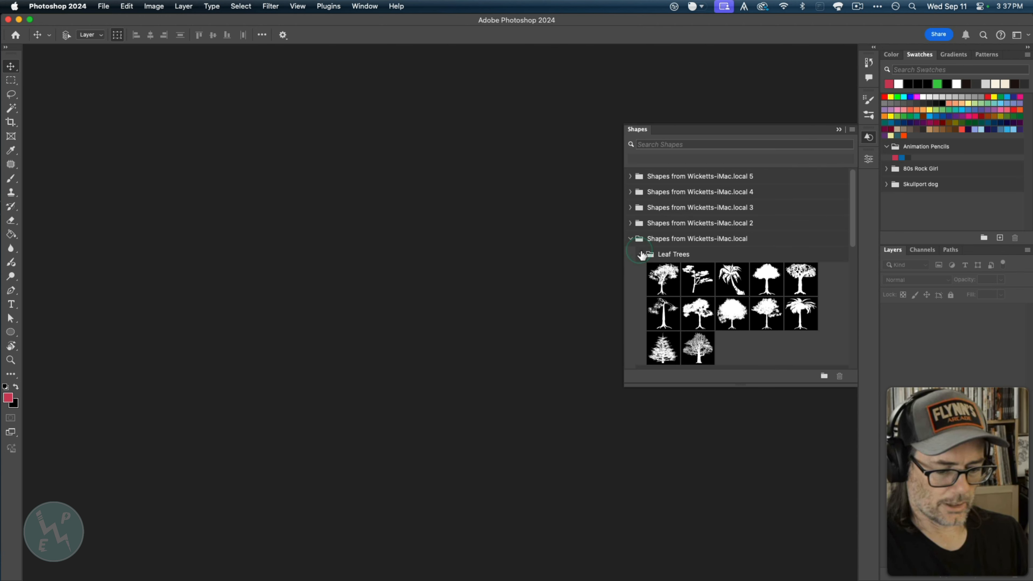
left_click_drag(855, 245, 855, 211)
left_click(631, 238)
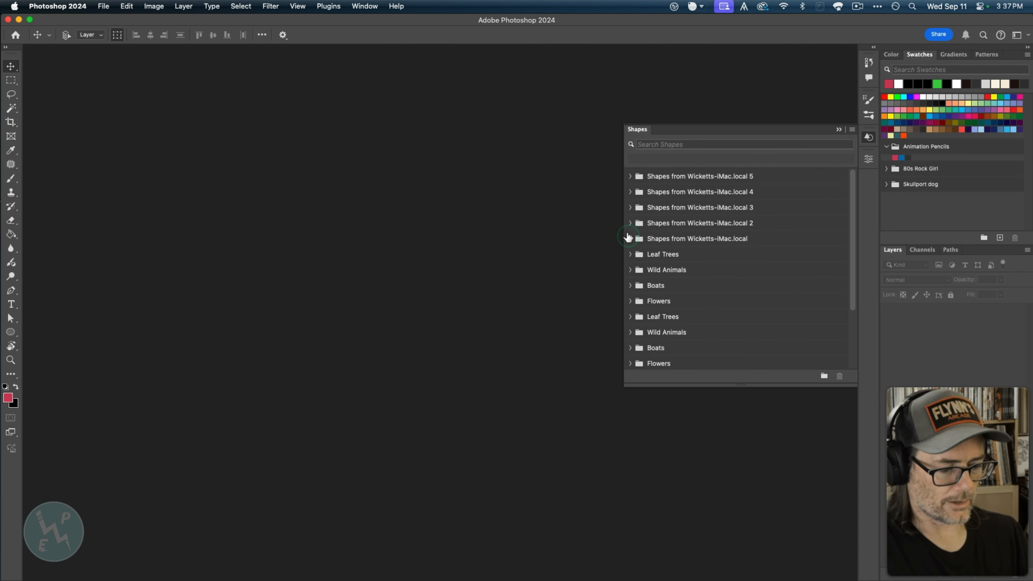
left_click(852, 130)
left_click(874, 307)
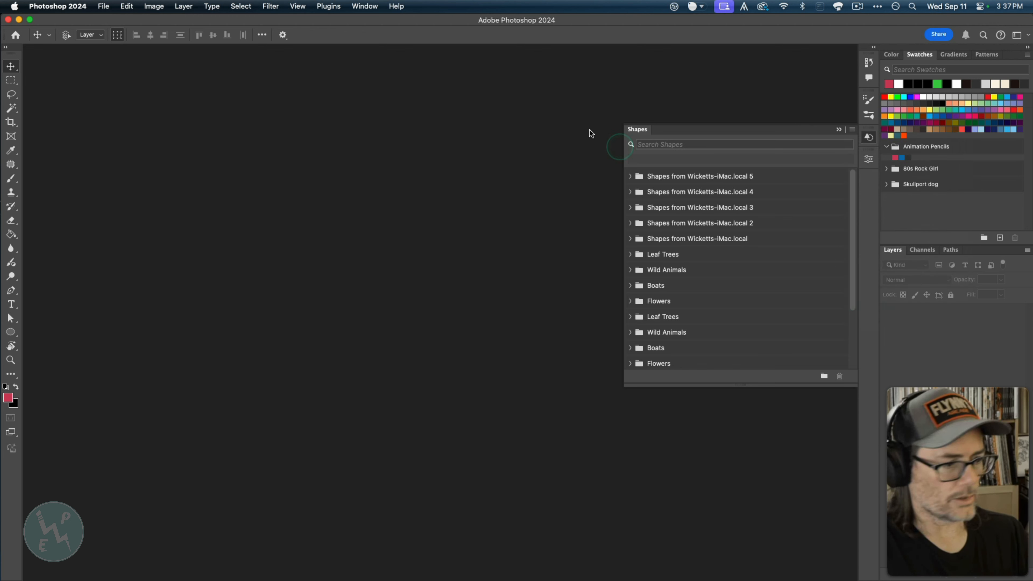
- Open the Styles panel and make it taller below its list of style folders
left_click(364, 6)
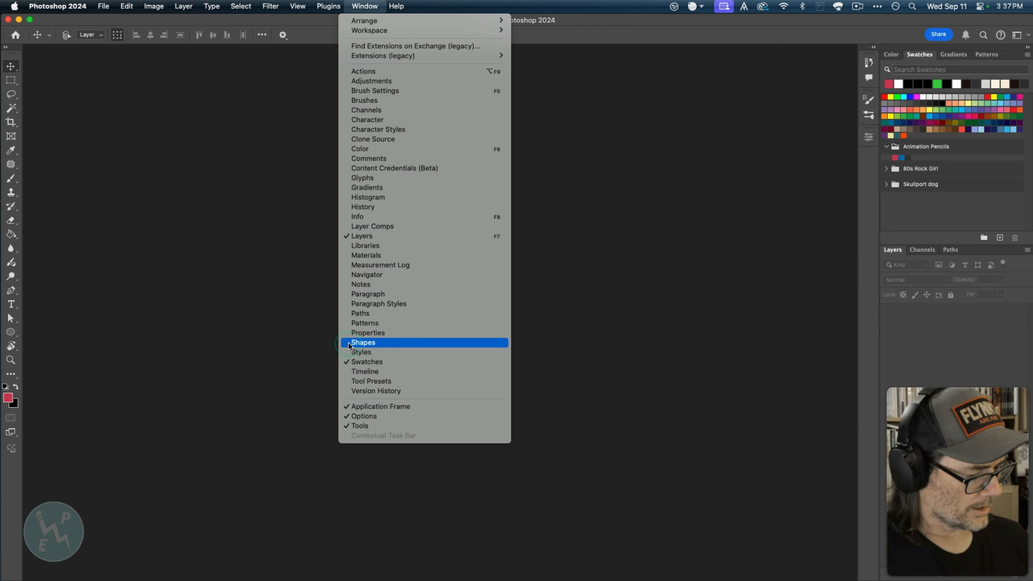
left_click(366, 352)
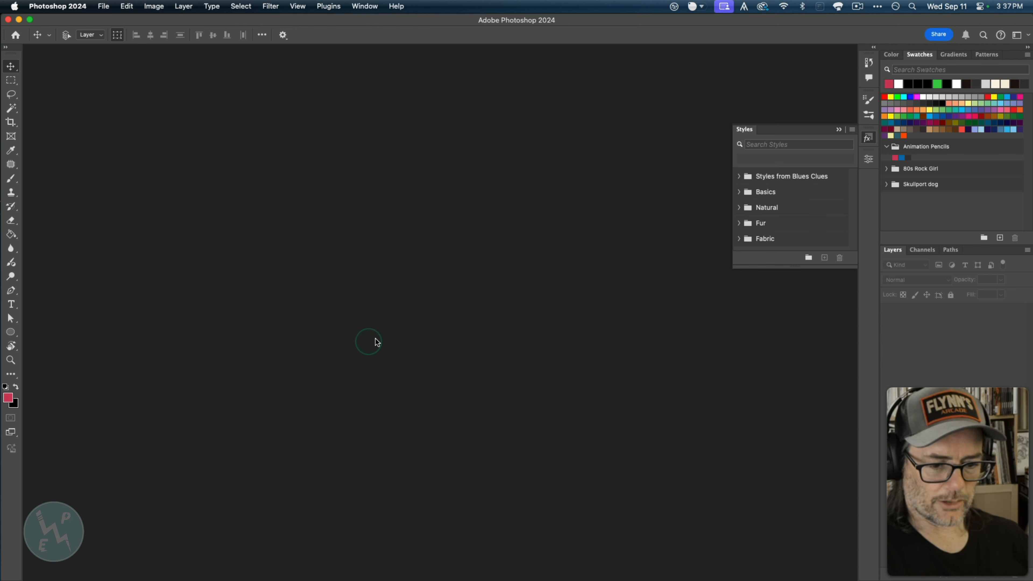
left_click_drag(755, 267, 756, 390)
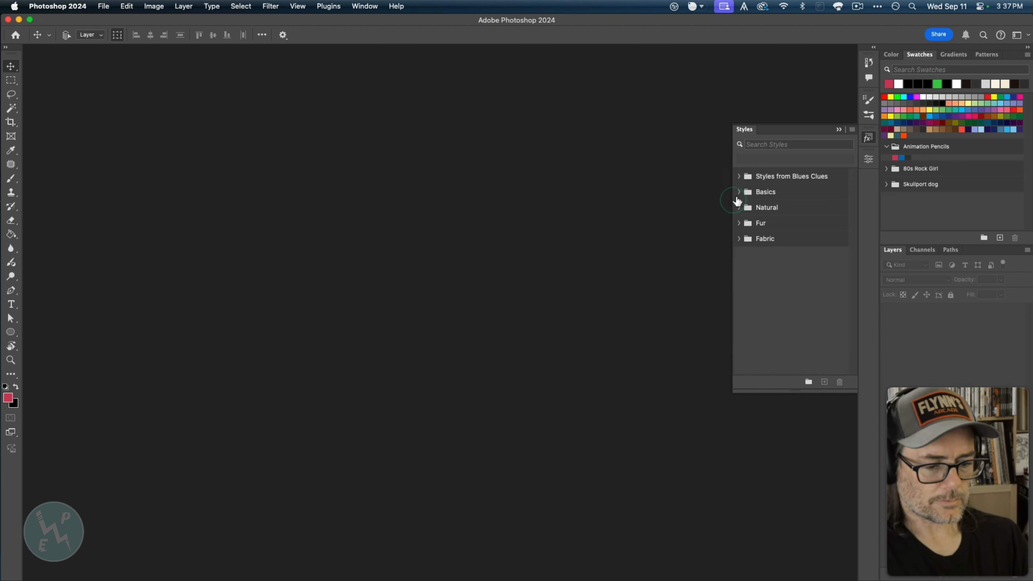
- Check the Basics style folder, expand Styles from Blues Clues, and make the Styles panel wider and taller
left_click(738, 192)
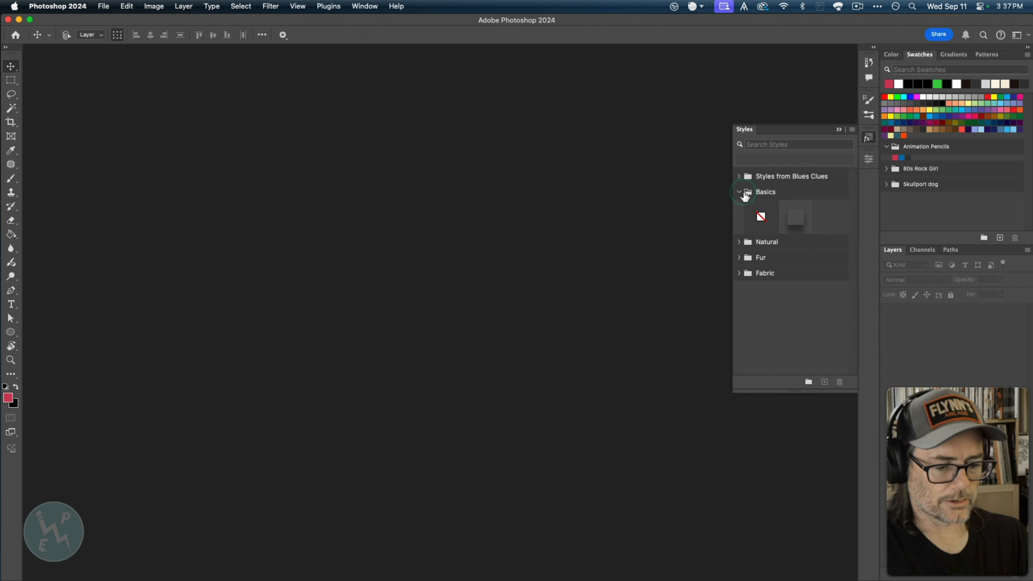
left_click(737, 191)
left_click(738, 173)
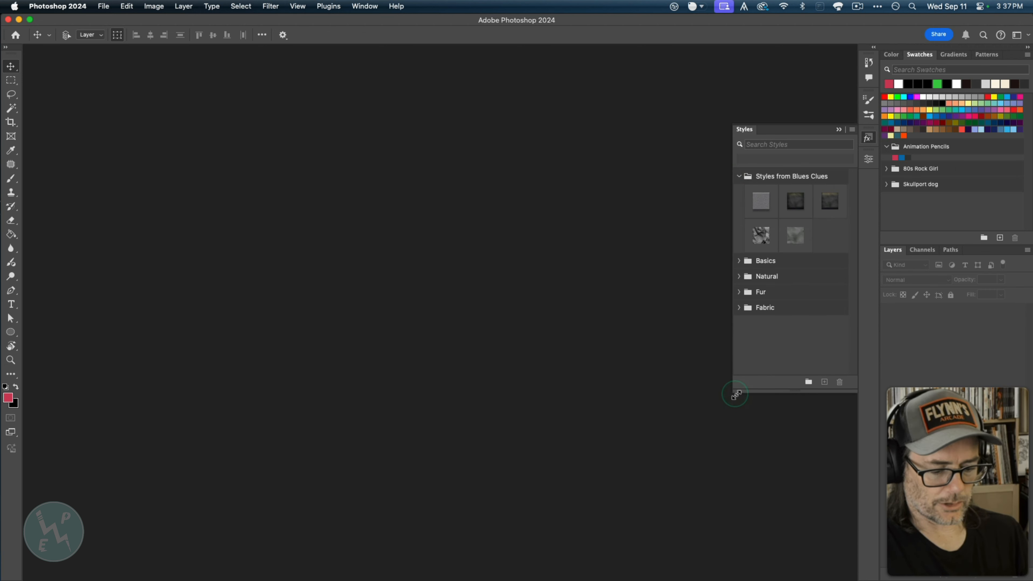
left_click_drag(736, 394, 677, 473)
left_click(708, 210)
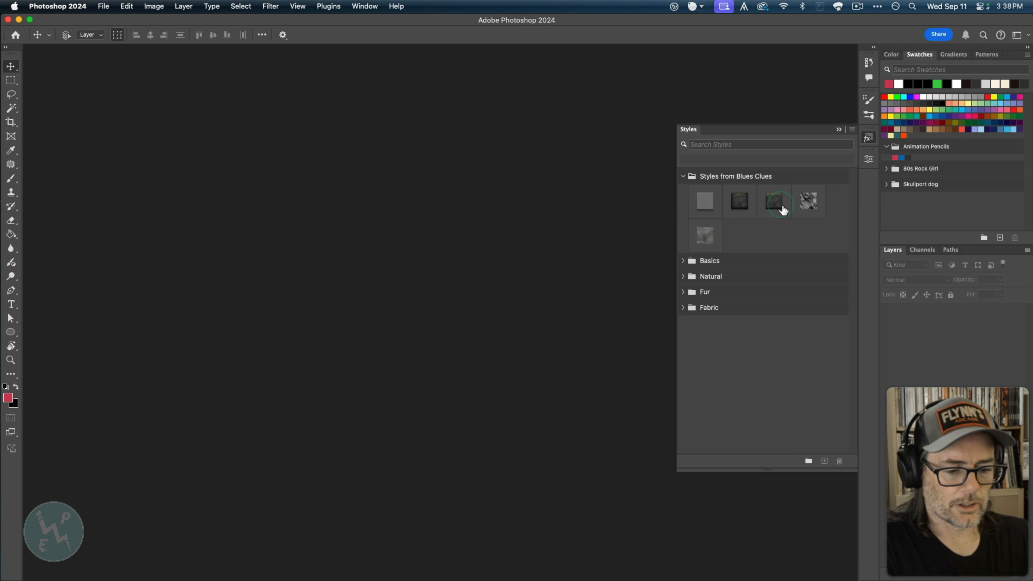
- Browse the styles inside the Basics, Natural and Fur folders, and close the Styles panel
left_click(692, 264)
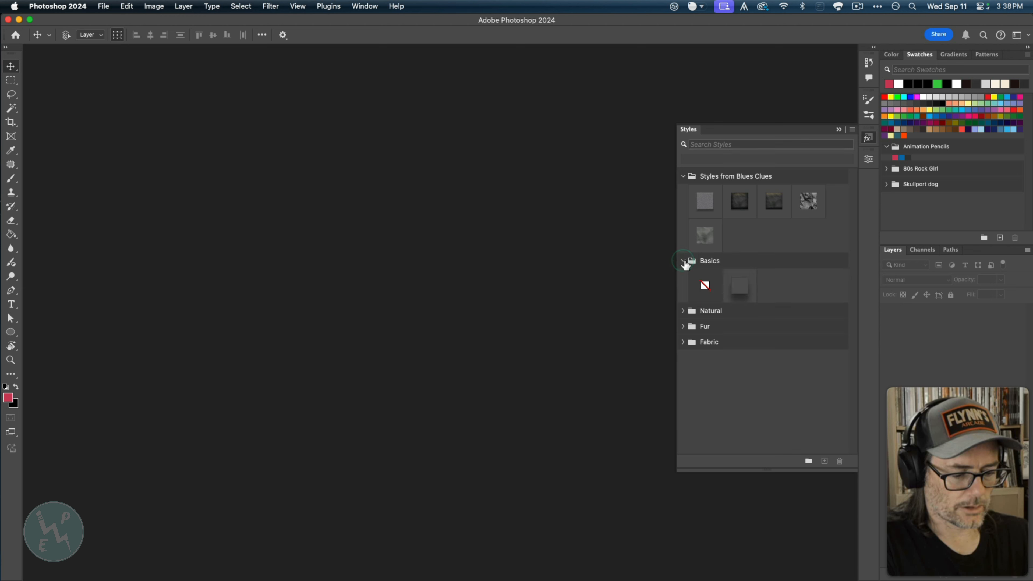
left_click(681, 318)
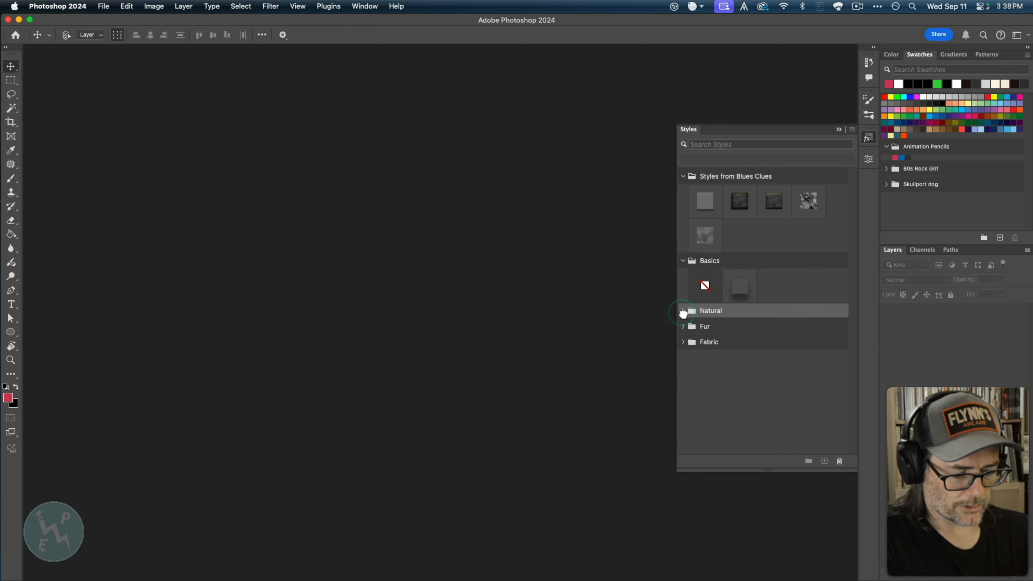
left_click(684, 312)
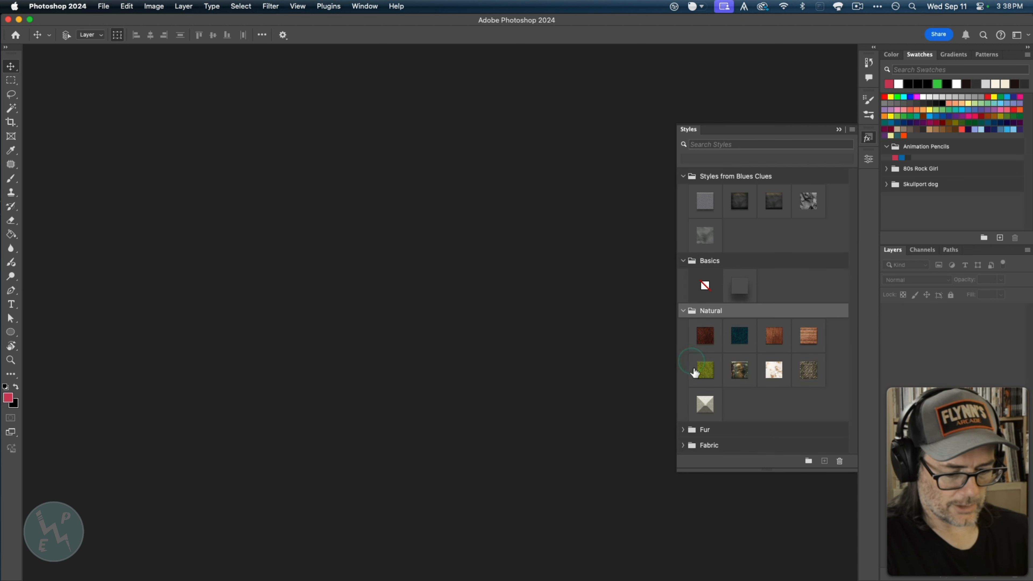
left_click(683, 311)
left_click(684, 327)
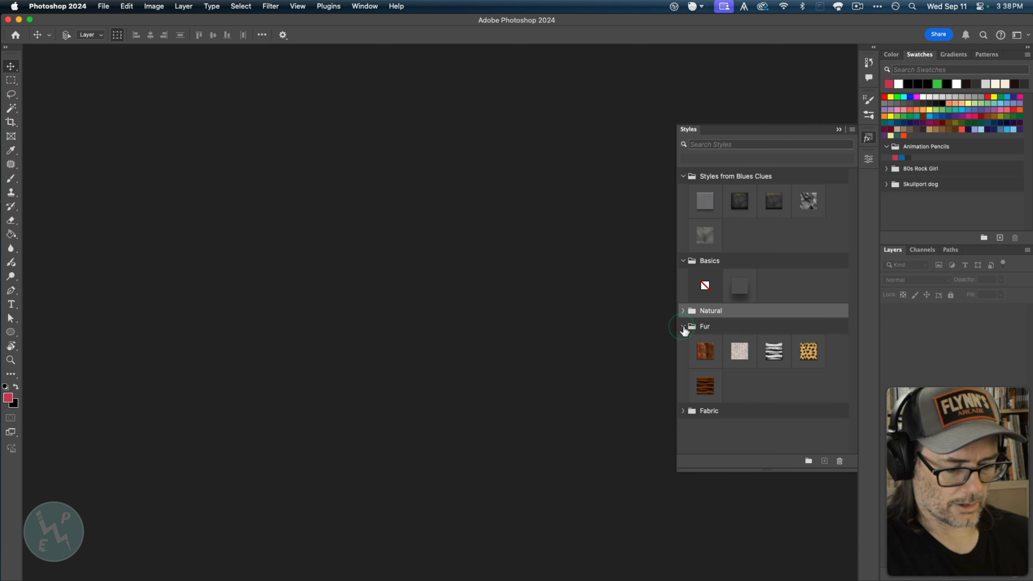
left_click(684, 328)
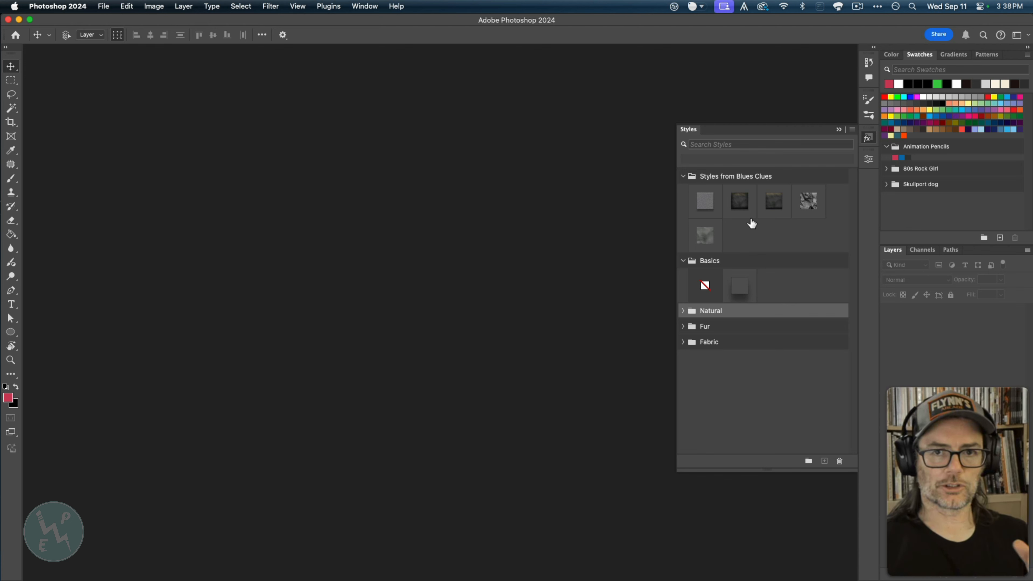
left_click(738, 209)
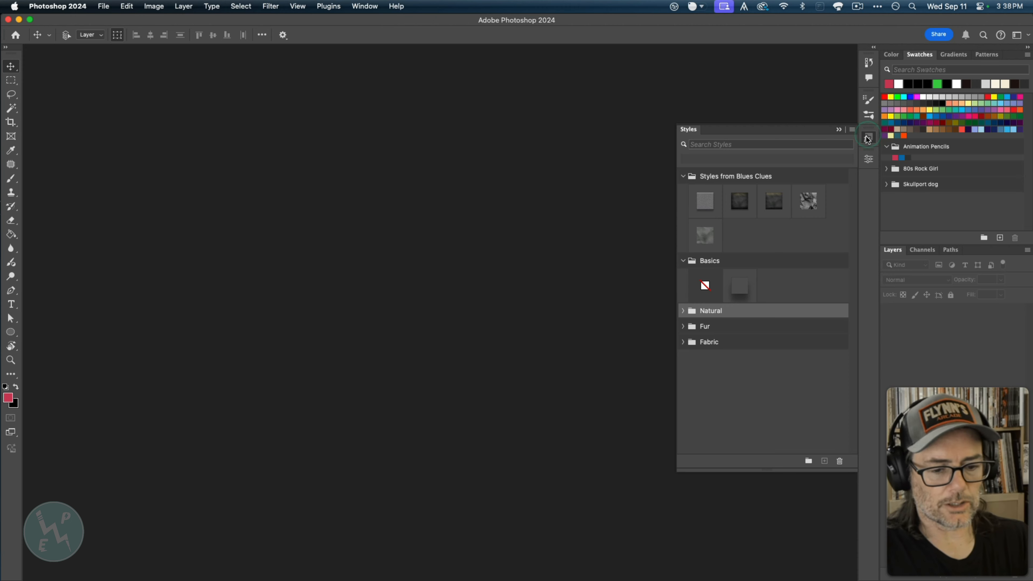
left_click(841, 127)
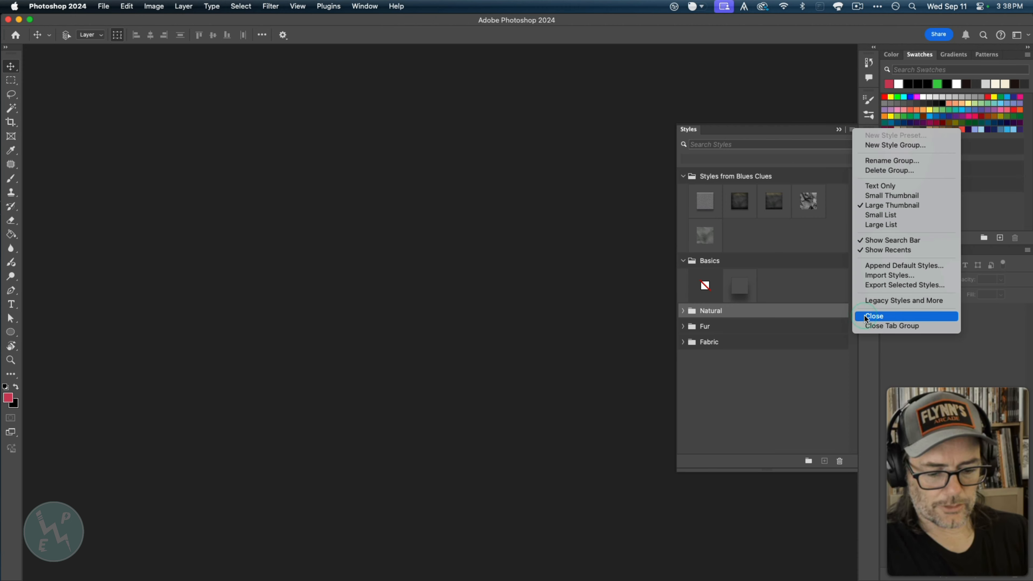
left_click(875, 316)
- Open the Tool Presets panel, make it wider and taller to view its contents, and close it again
left_click(365, 6)
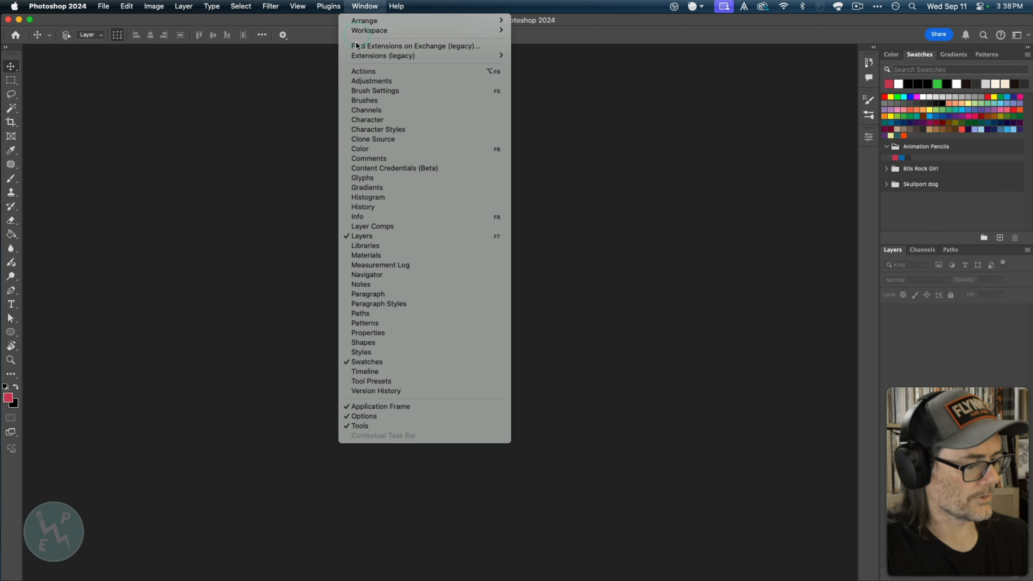
left_click(349, 352)
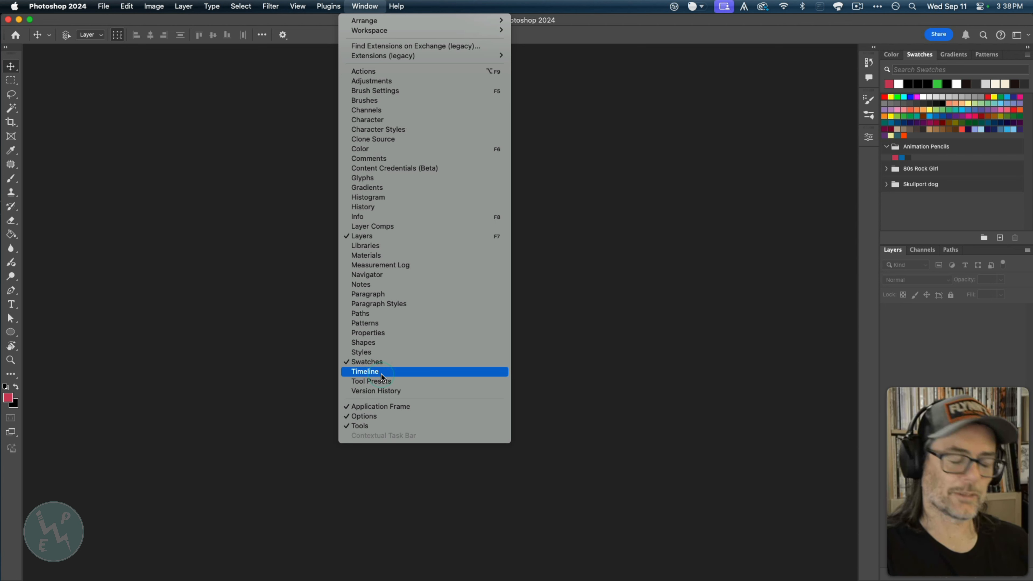
left_click(349, 382)
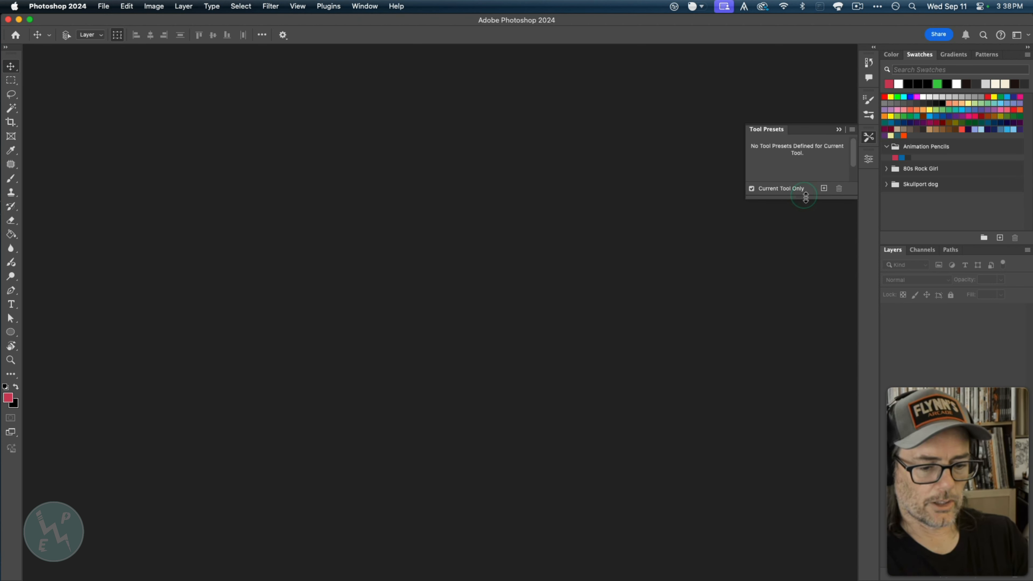
left_click_drag(806, 197, 673, 396)
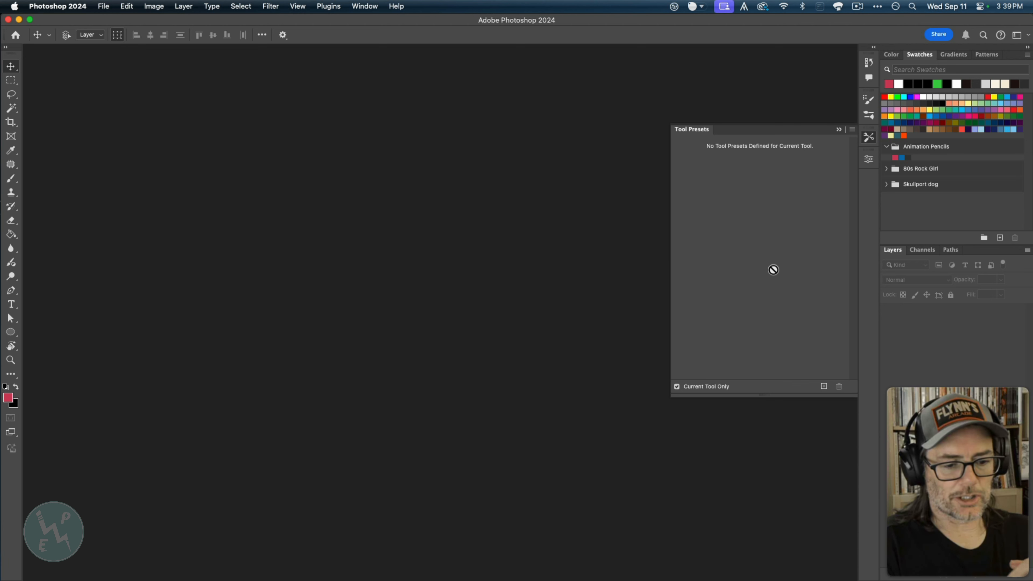
left_click(714, 207)
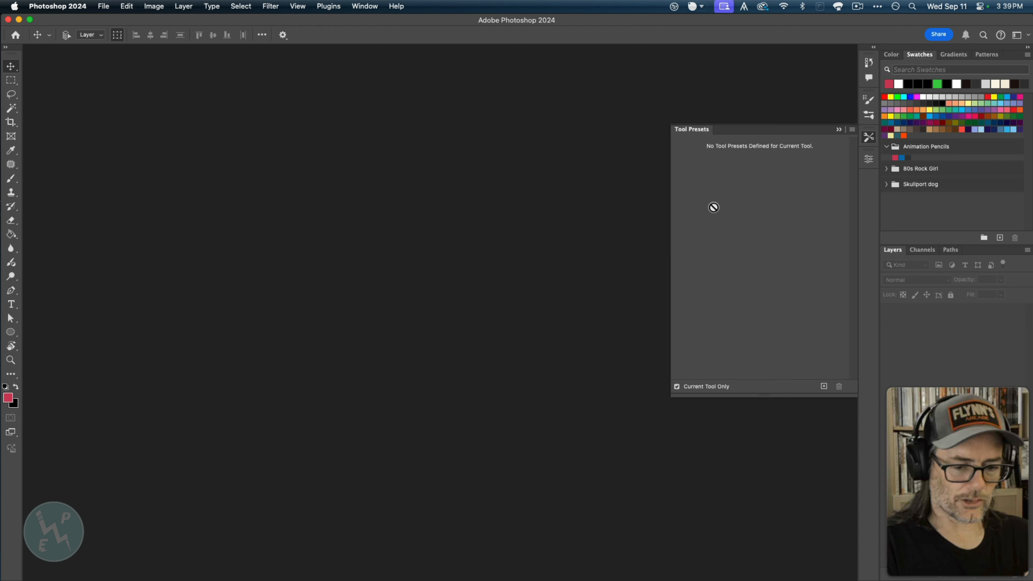
left_click(852, 129)
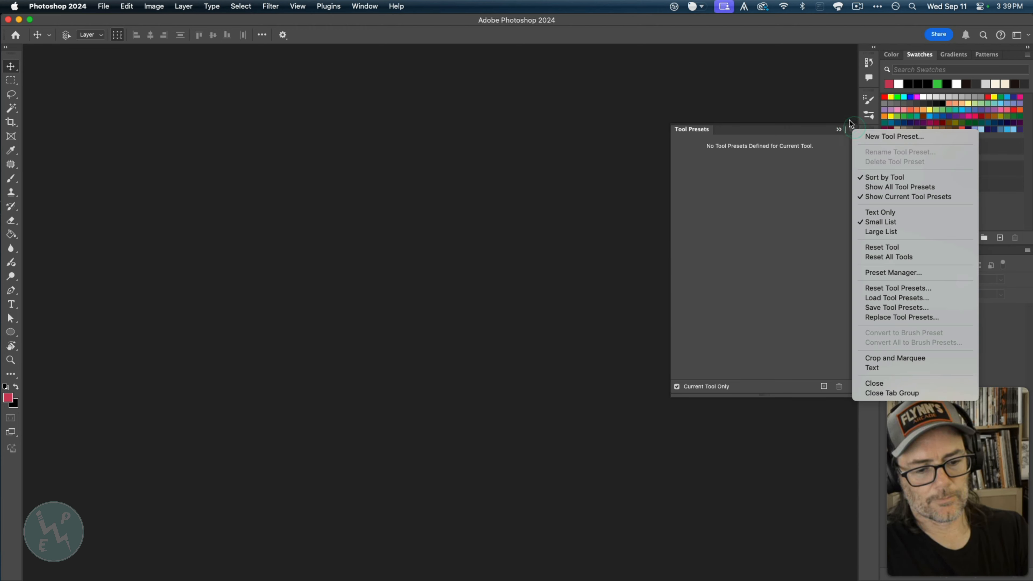
left_click(866, 383)
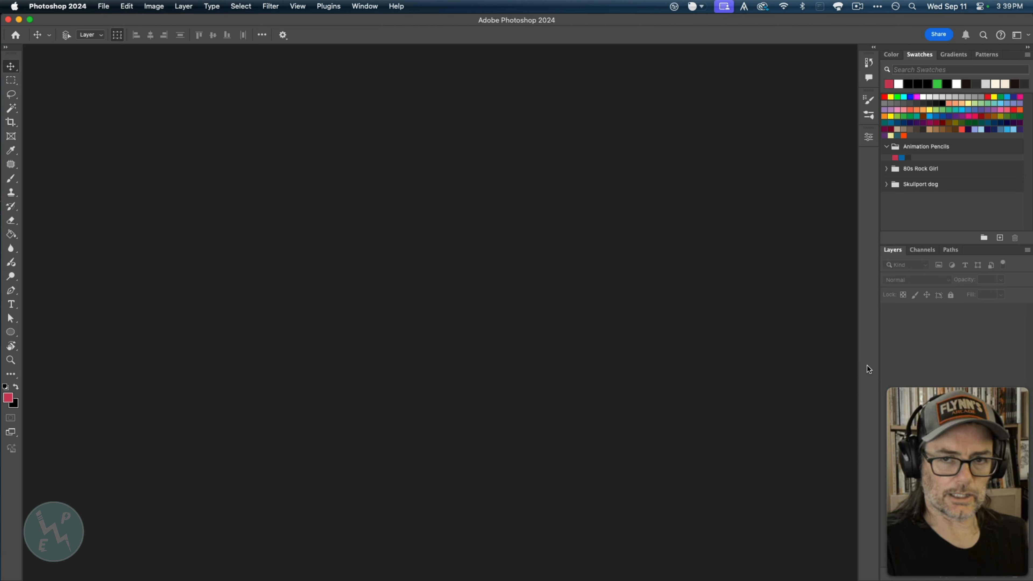
- View the Version History panel and close it, and expand and collapse the Properties panel
left_click(357, 8)
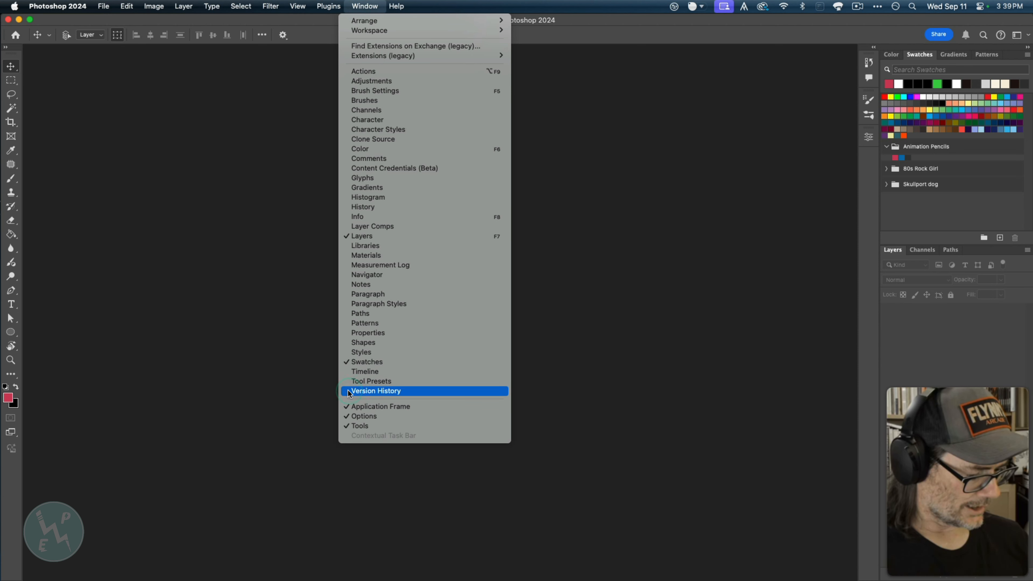
left_click(372, 392)
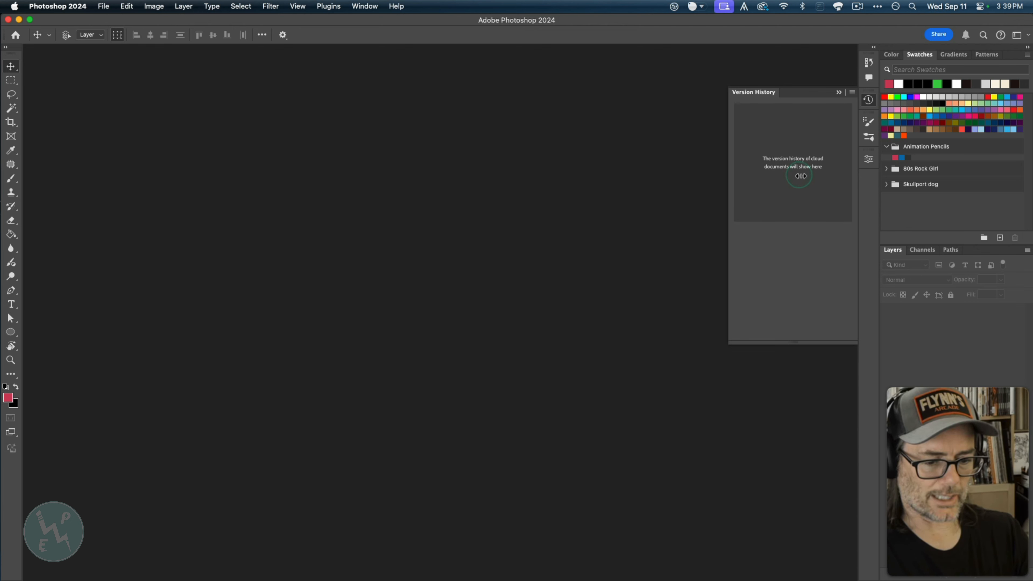
left_click(853, 92)
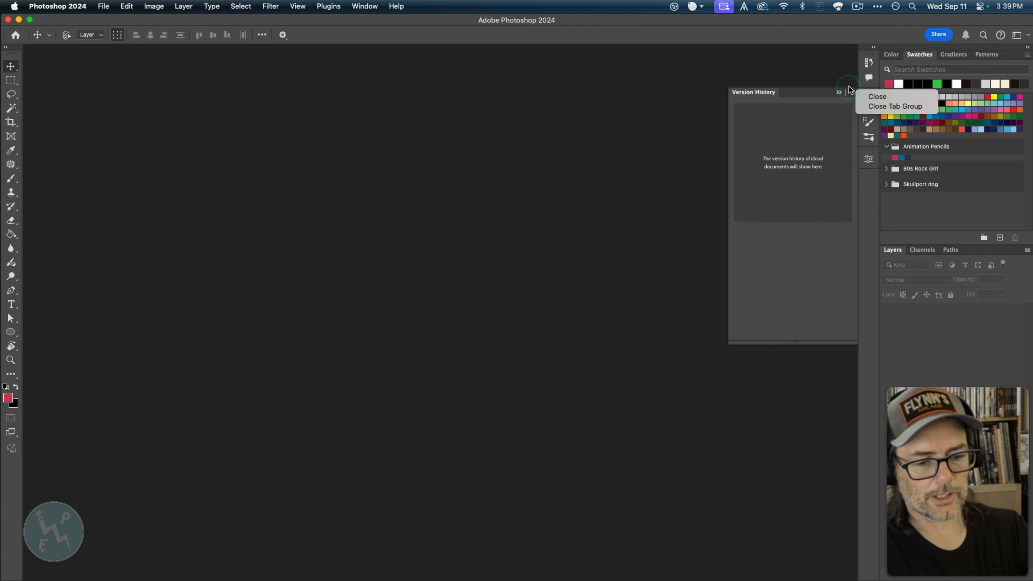
left_click(867, 99)
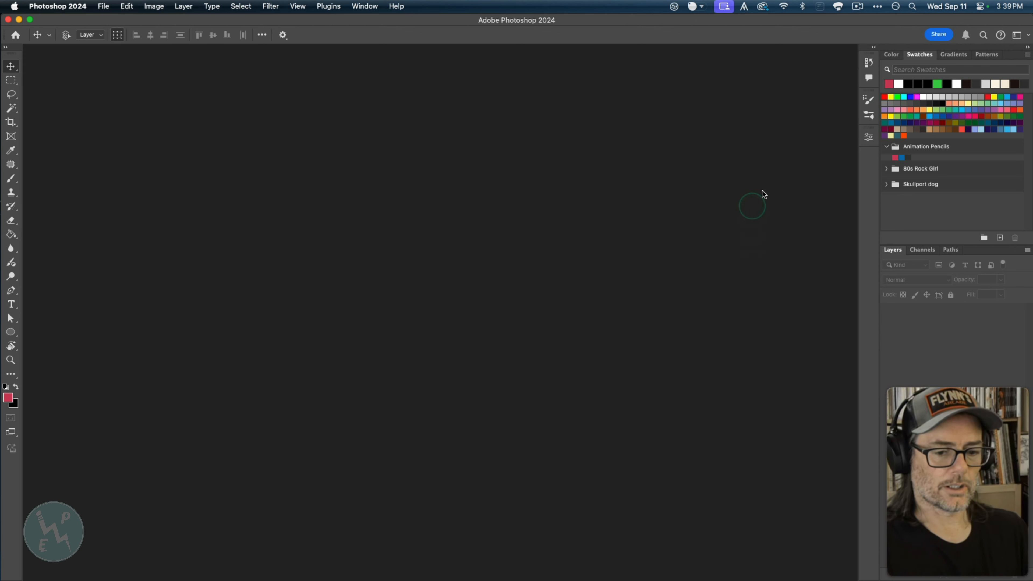
left_click(869, 138)
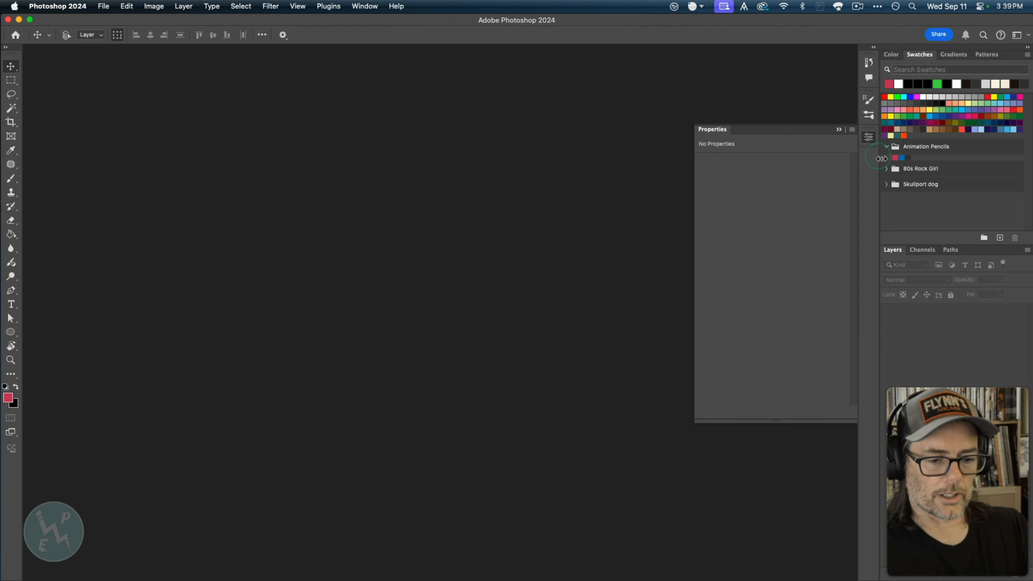
left_click(869, 139)
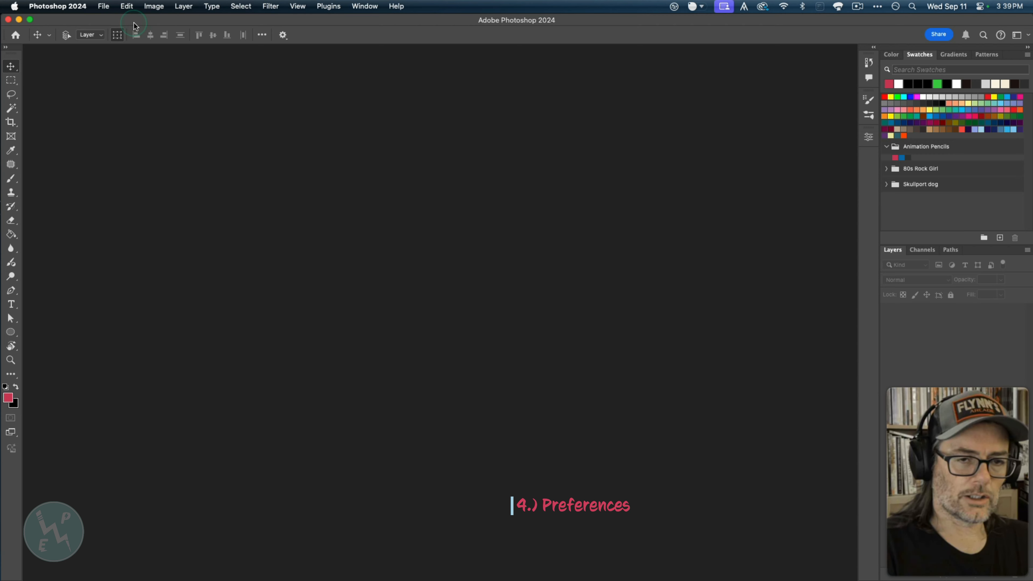
left_click(127, 7)
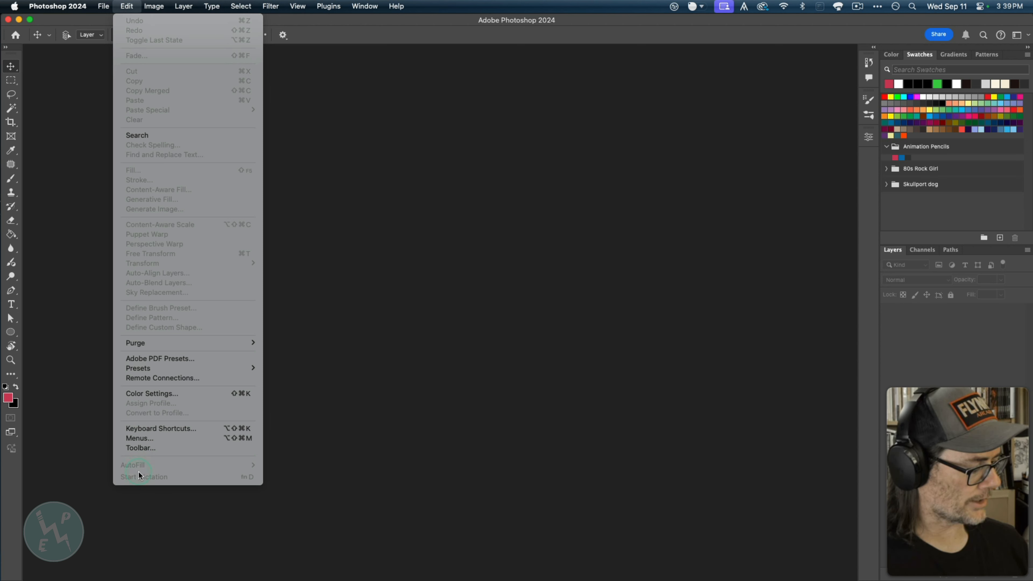
mouse_move(63, 11)
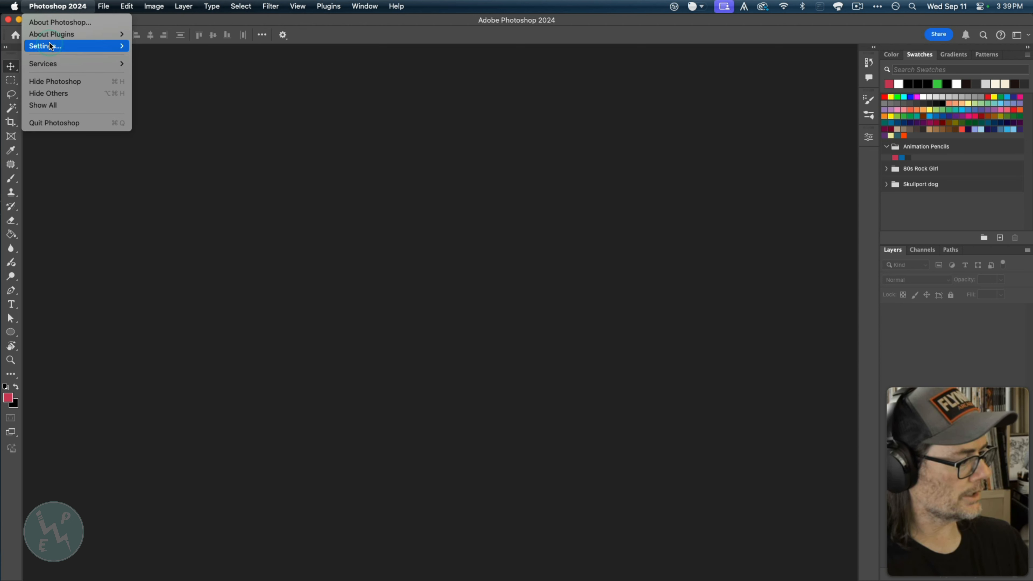
mouse_move(51, 47)
left_click(151, 46)
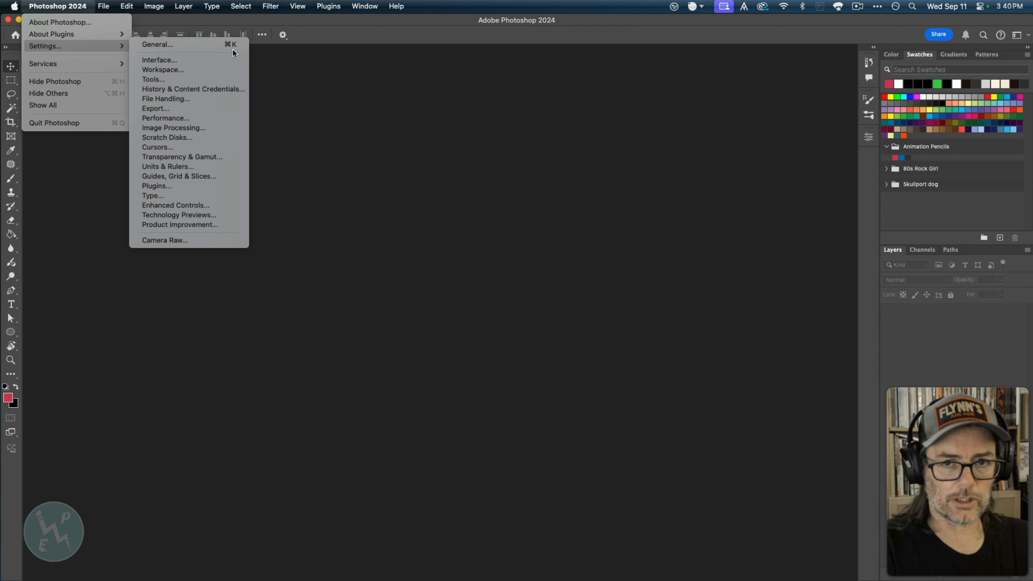
left_click(223, 44)
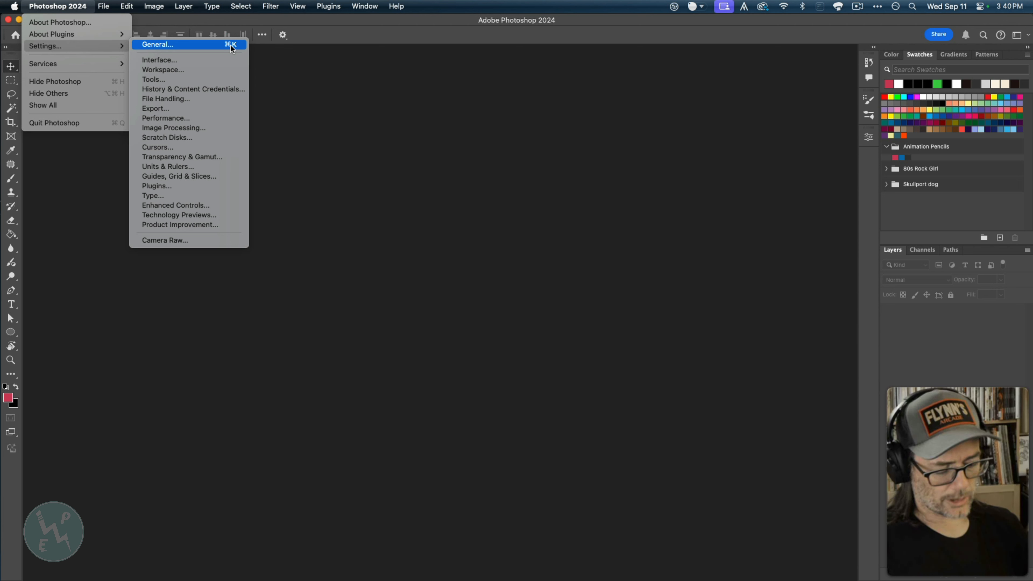
key("super")
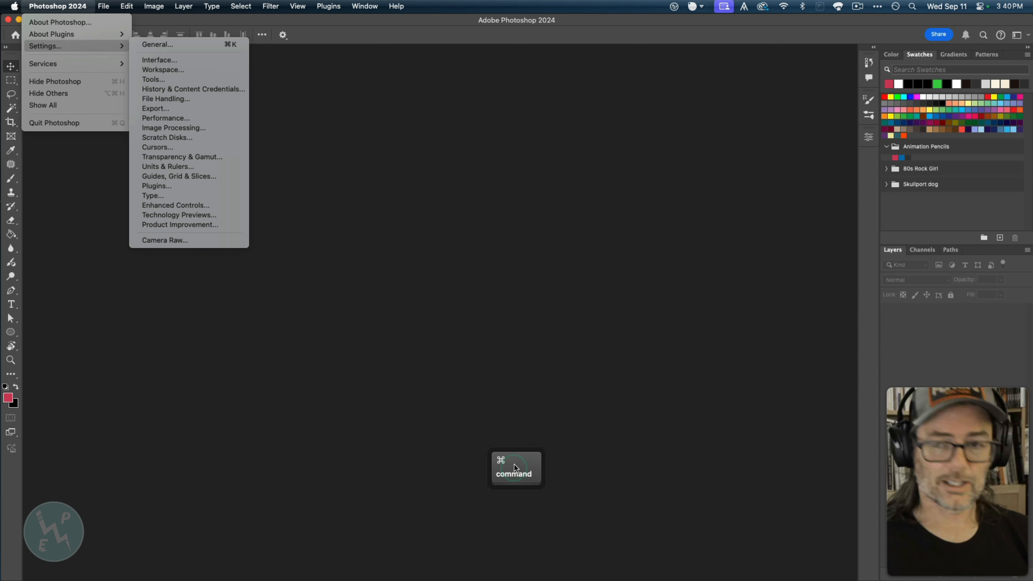
left_click(515, 452)
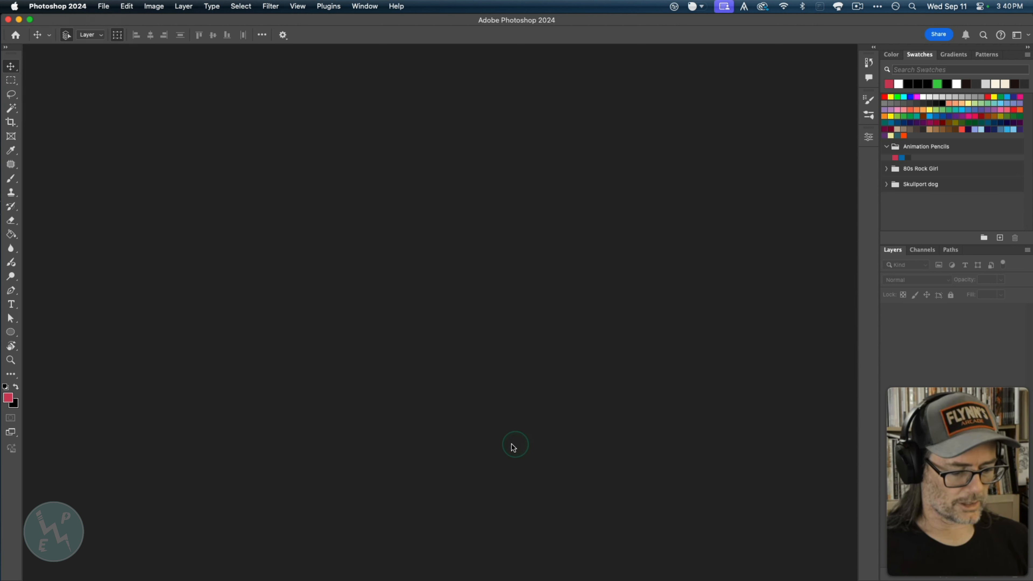
key("ctrl")
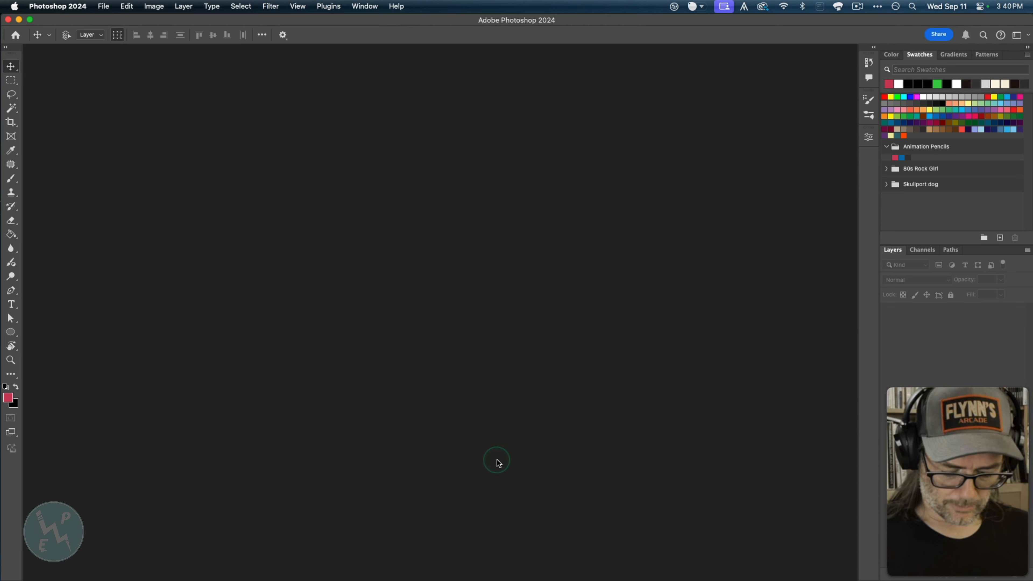
key("alt")
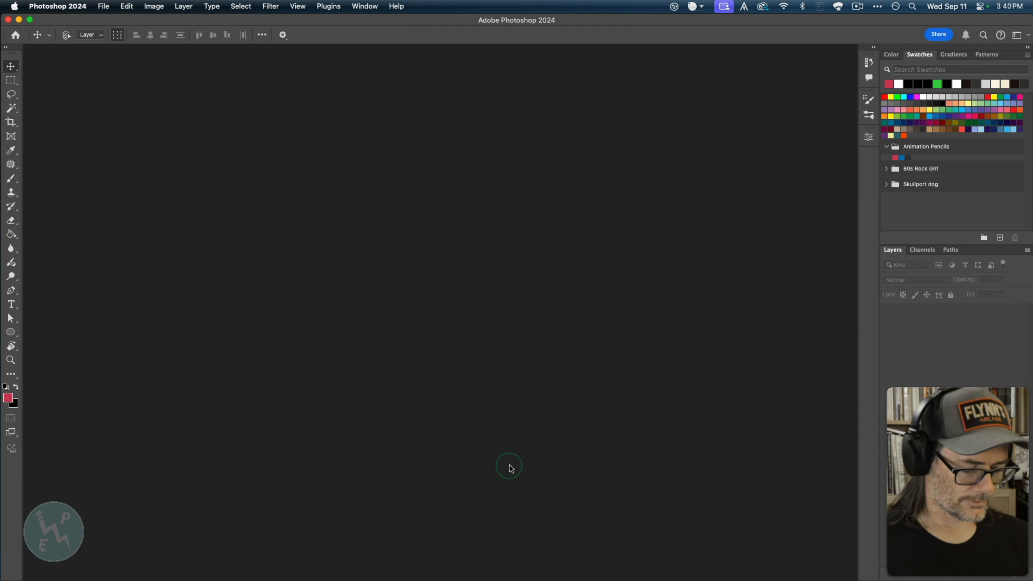
key("alt")
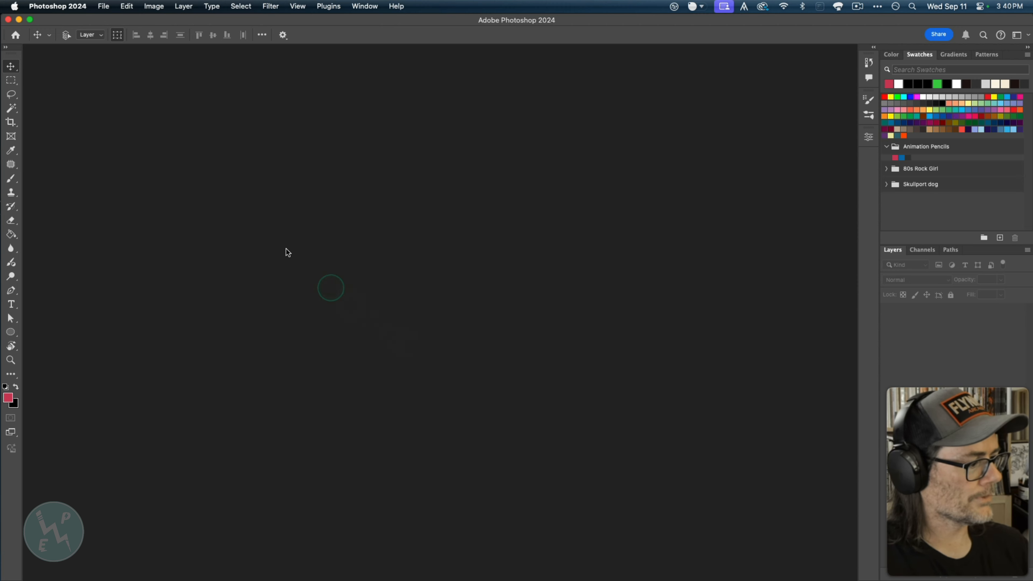
- Open the General category of the Photoshop preferences
left_click(79, 7)
mouse_move(70, 44)
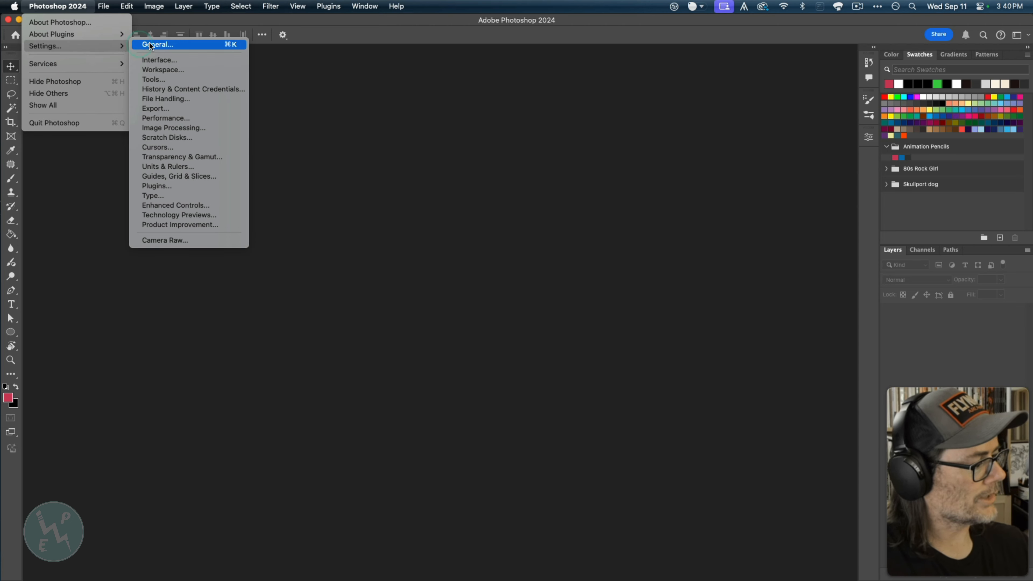
left_click(159, 46)
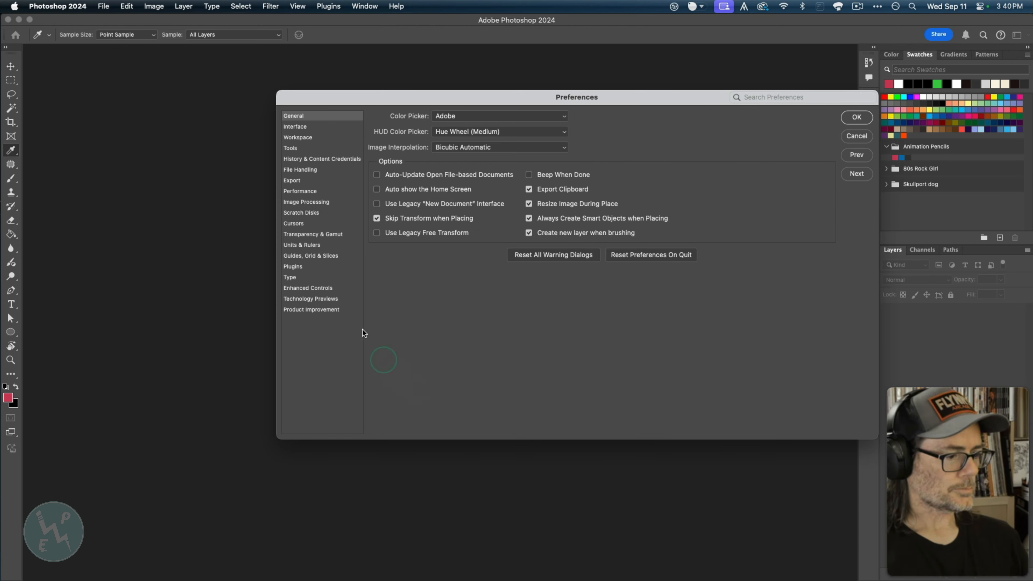
left_click(65, 12)
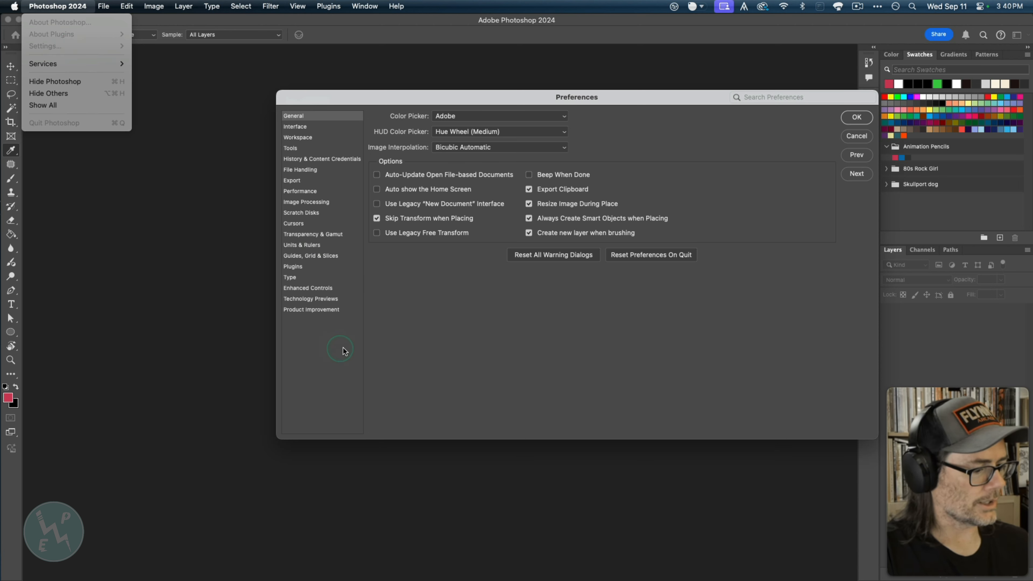
- Go over the General preferences, view the Color Picker choices and keep Adobe, and leave Skip Transform when Placing enabled
left_click(313, 114)
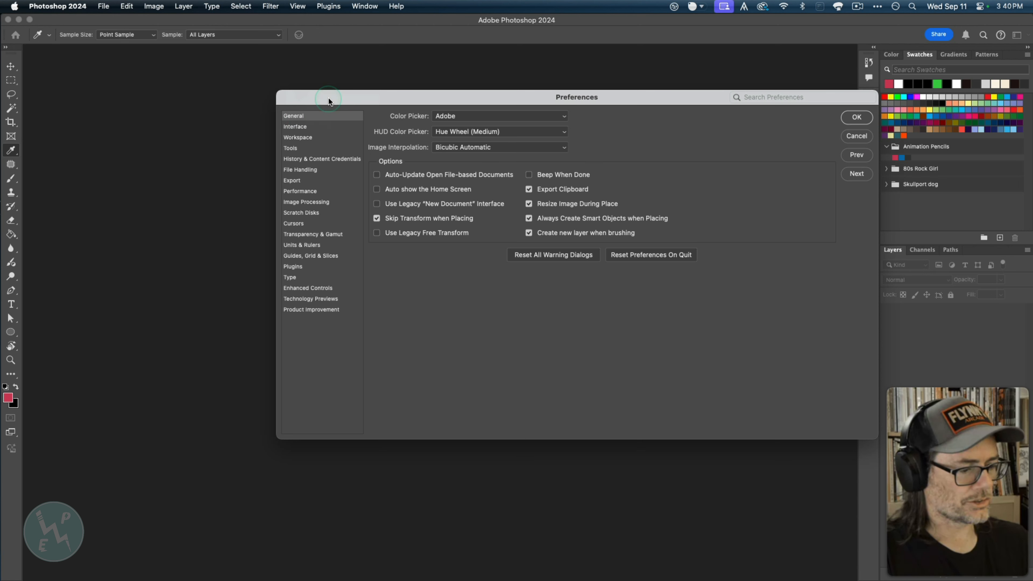
left_click(447, 118)
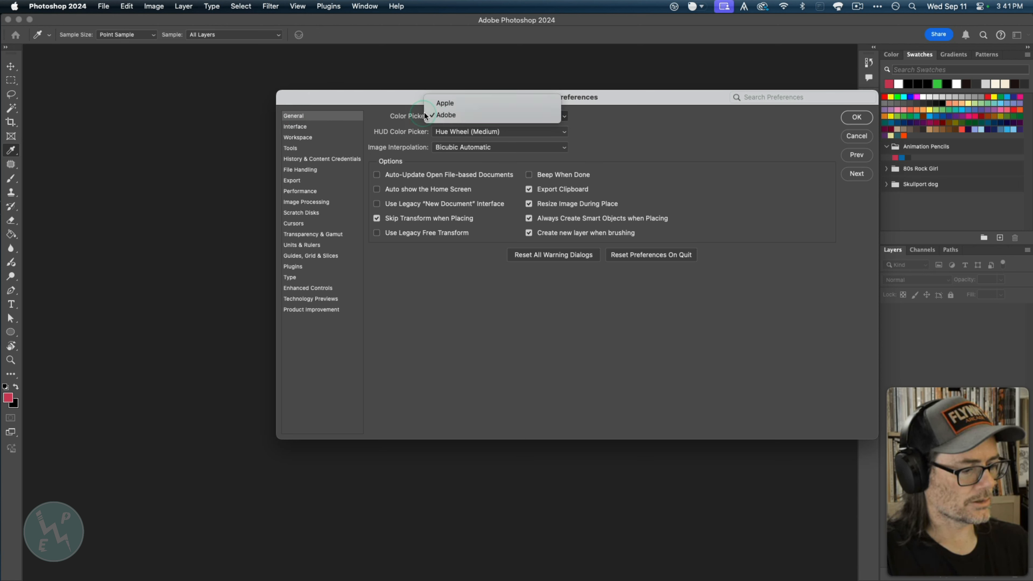
left_click(448, 114)
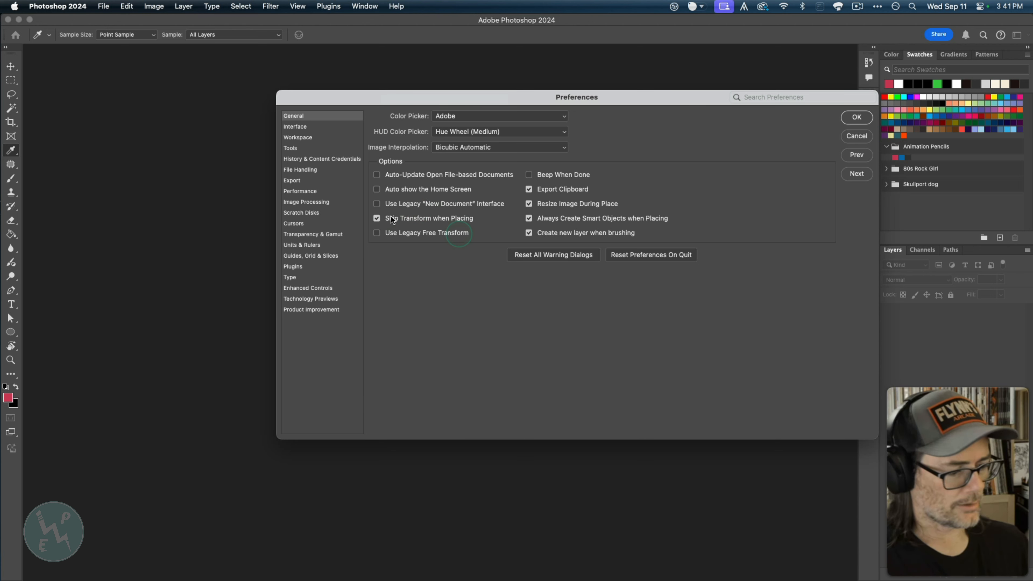
left_click(377, 218)
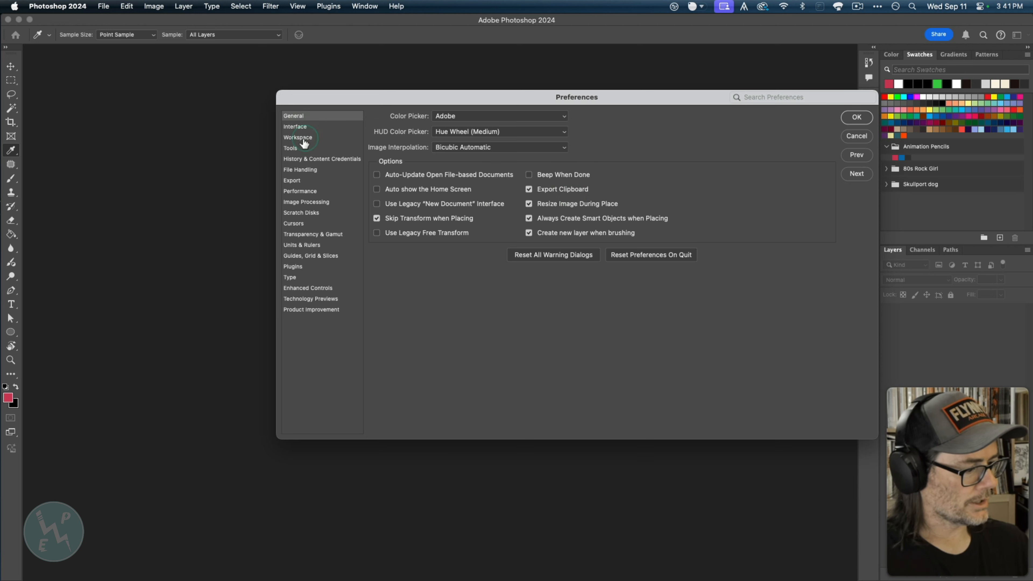
- Preview the color themes in the Interface preferences, return to the second-darkest one, and switch Neutral Color Mode on and back off
left_click(317, 130)
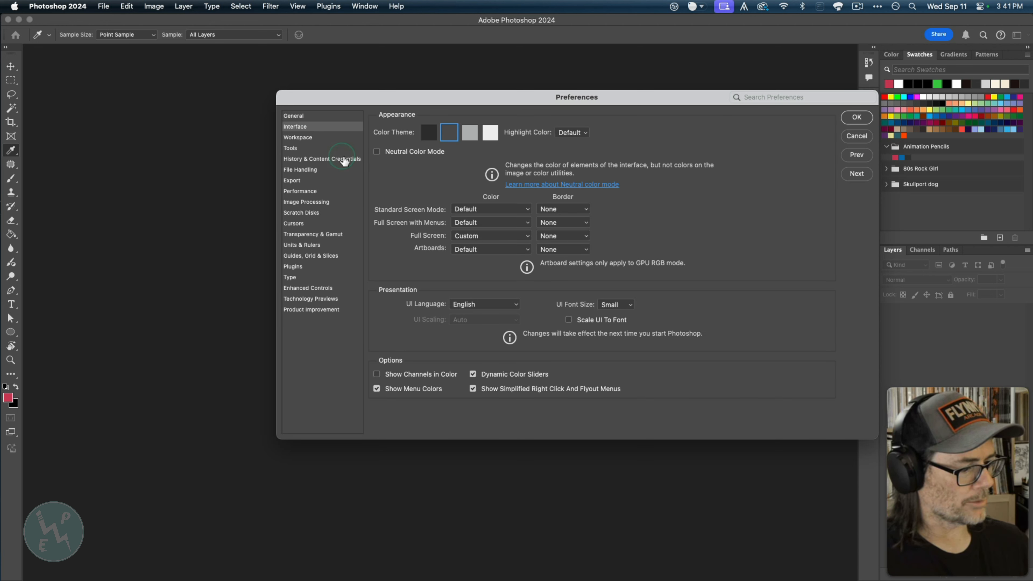
left_click(429, 133)
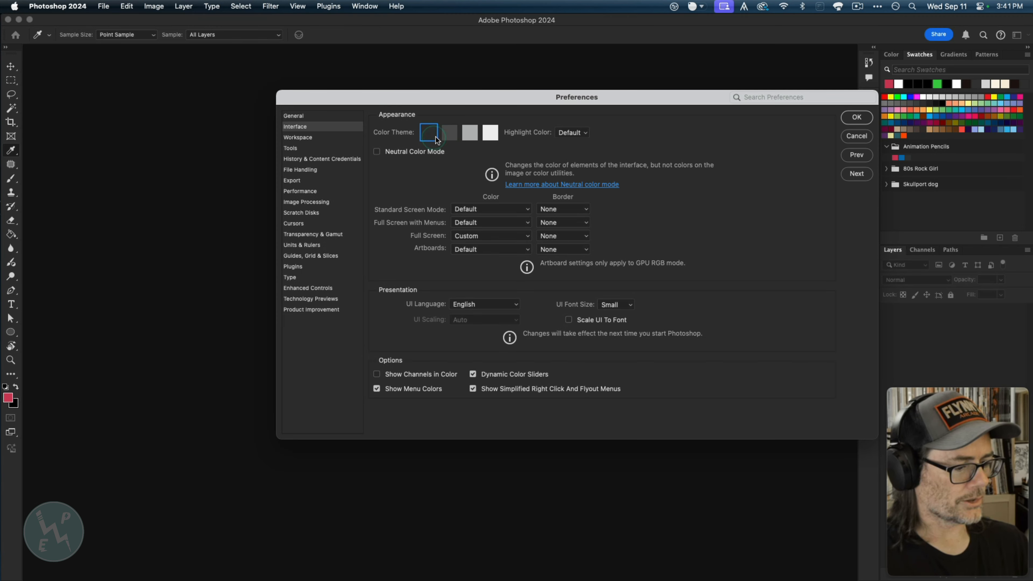
left_click(451, 135)
left_click(468, 134)
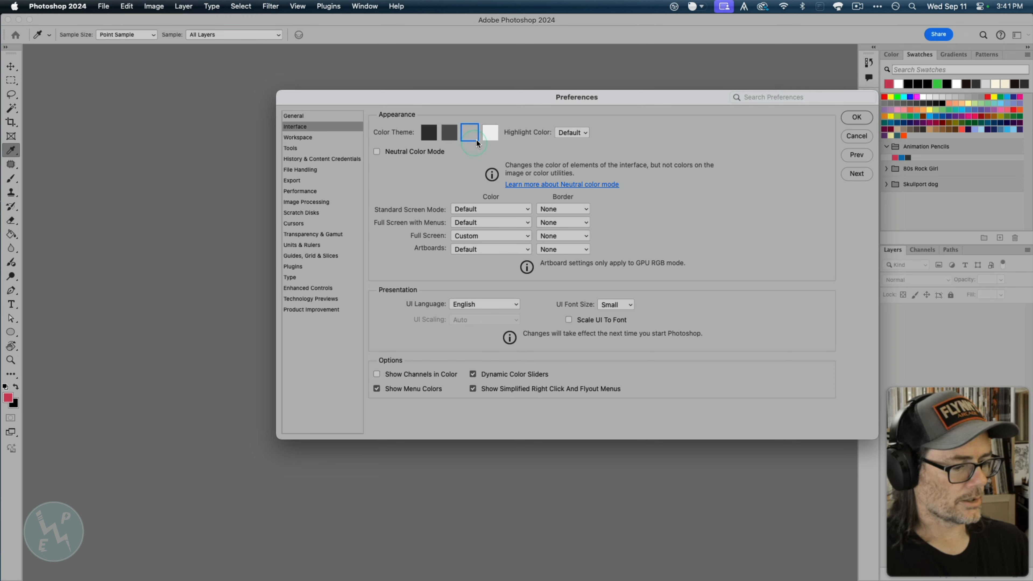
left_click(491, 136)
left_click(449, 132)
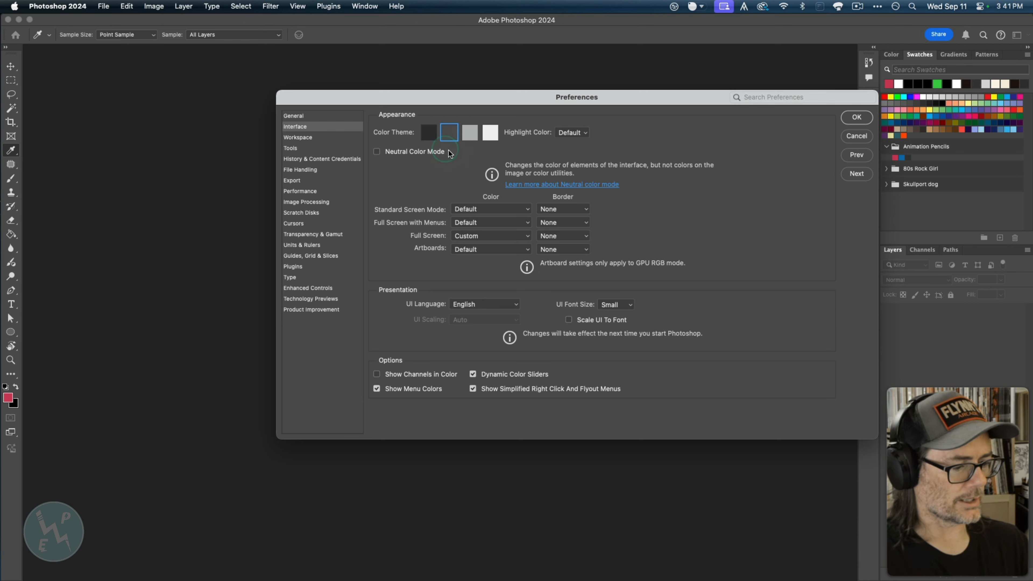
left_click(377, 151)
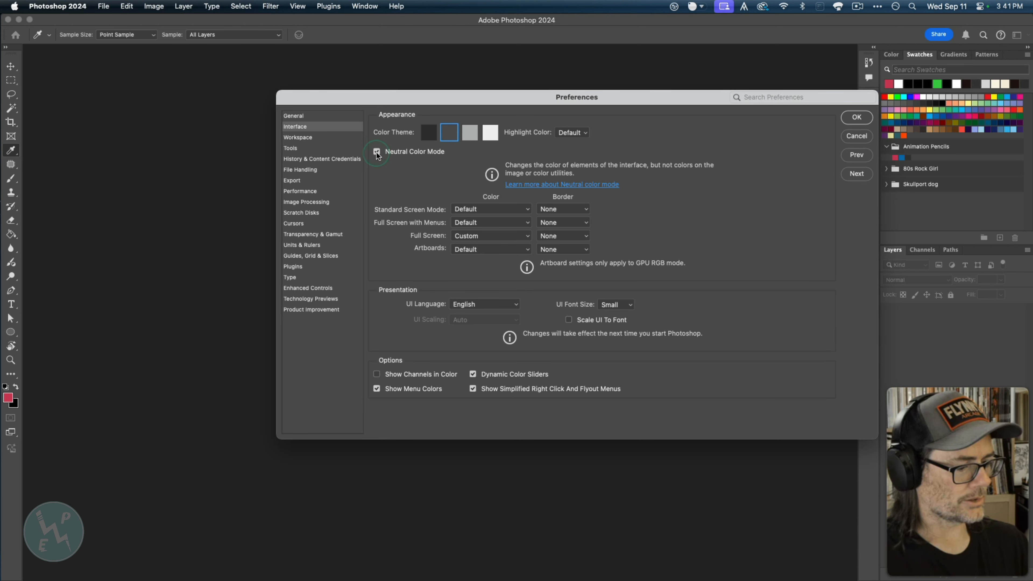
left_click(377, 152)
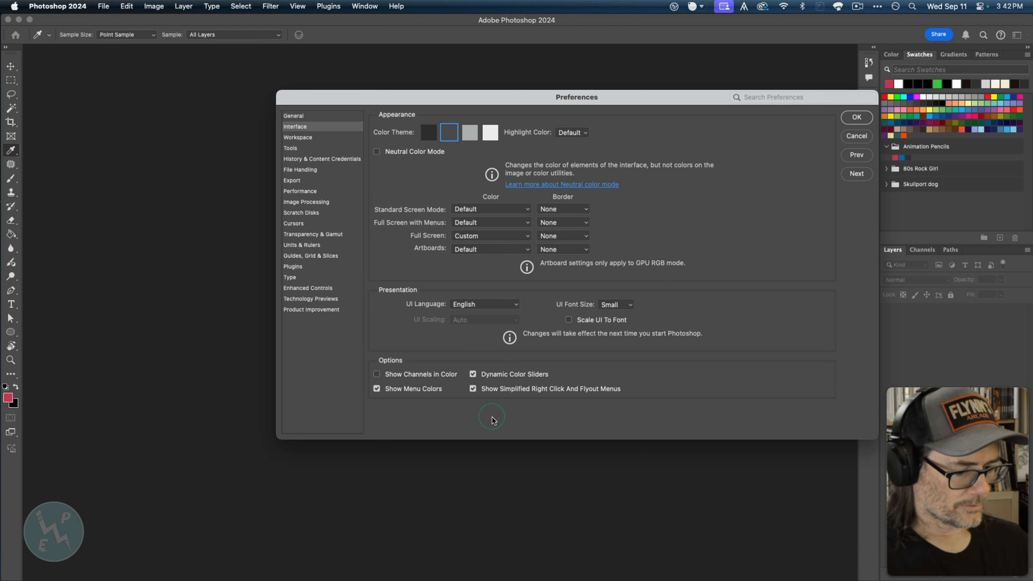
- View the Workspace preferences, move the dialog away from the collapsed panels, and expand and collapse the Properties panel behind it
left_click(321, 140)
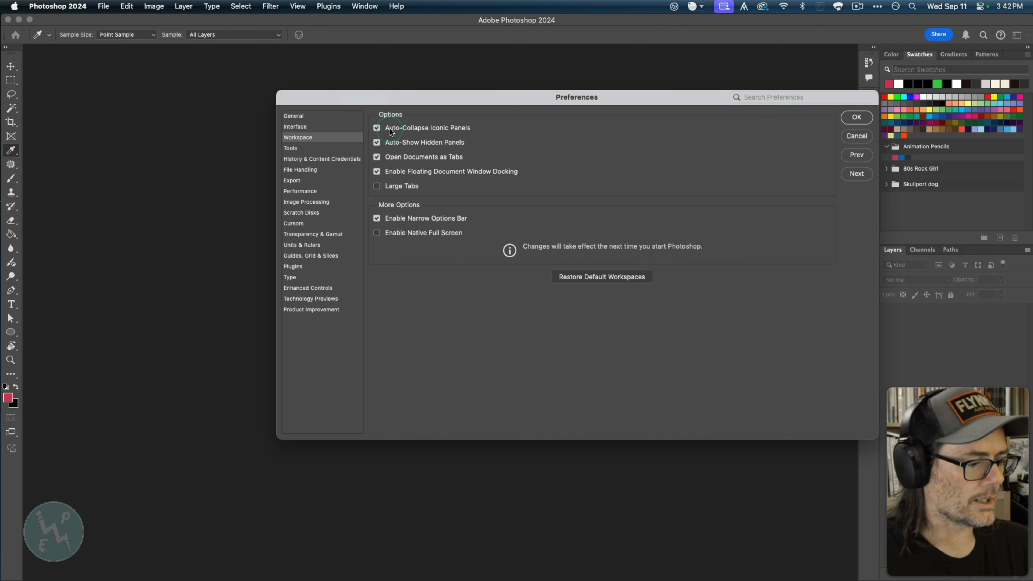
mouse_move(396, 131)
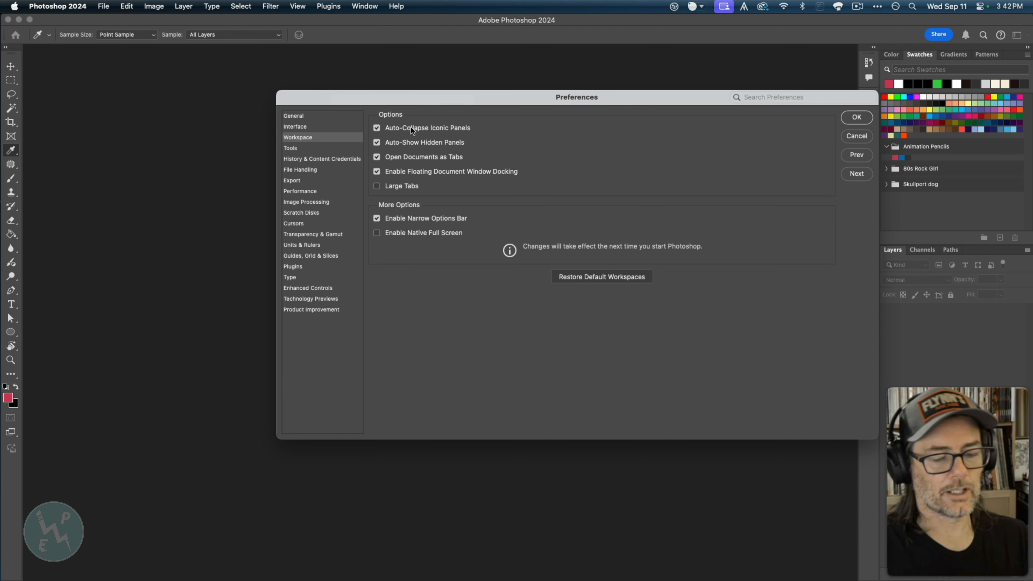
left_click_drag(490, 95, 408, 105)
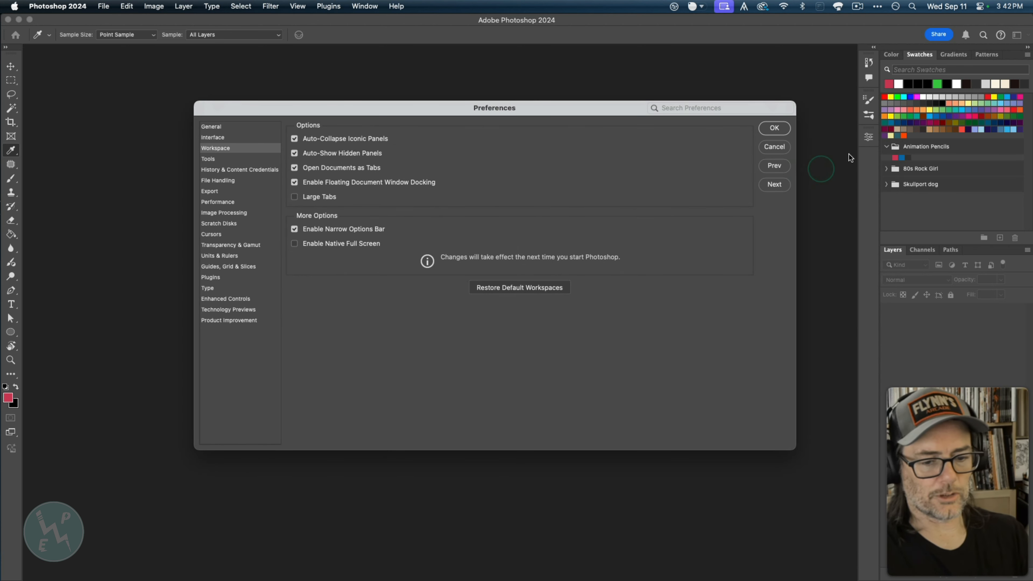
left_click(869, 138)
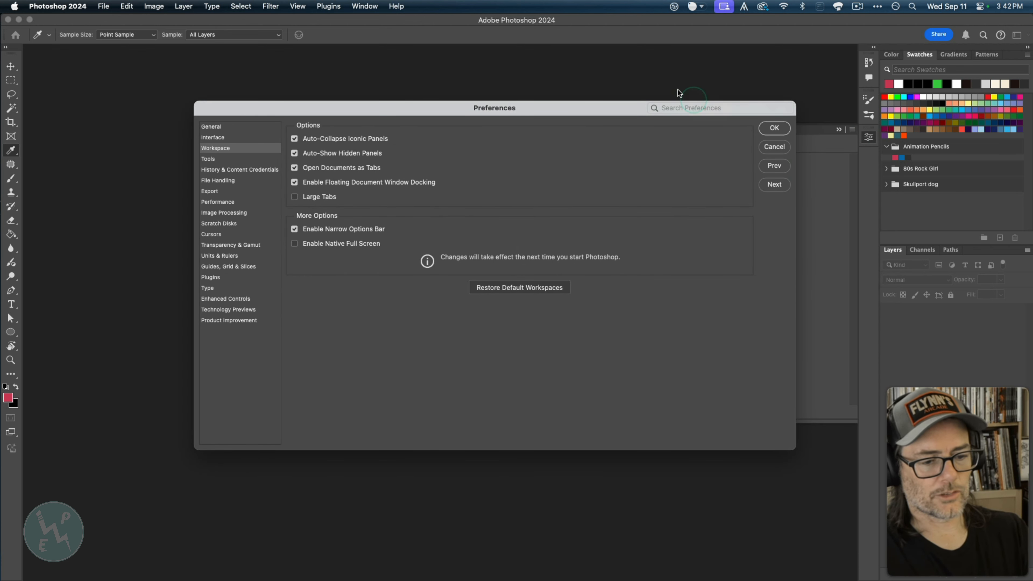
left_click(642, 108)
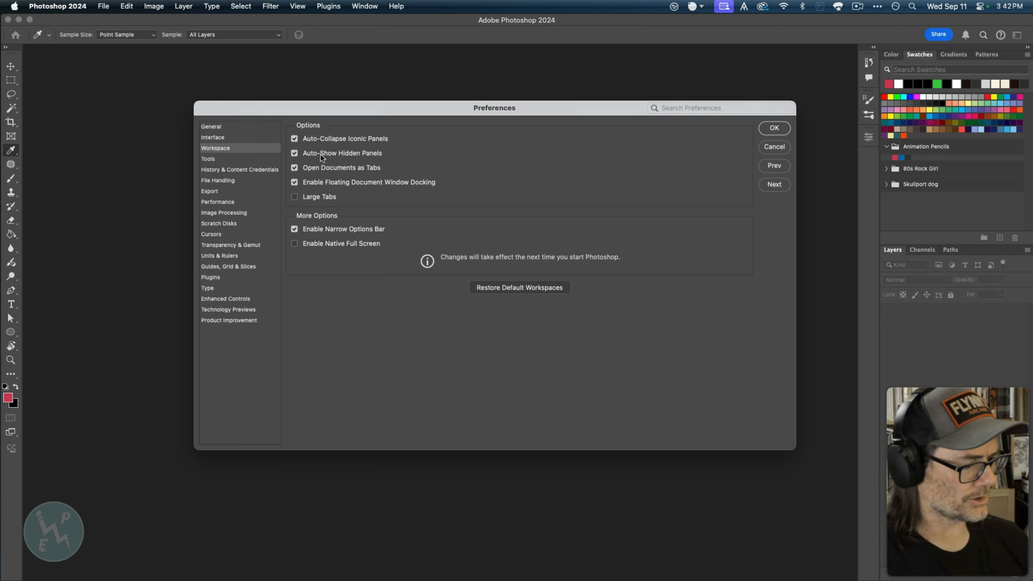
- Go over the Large Tabs and Enable Narrow Options Bar settings in the Workspace preferences, and accept the dialog
left_click(334, 161)
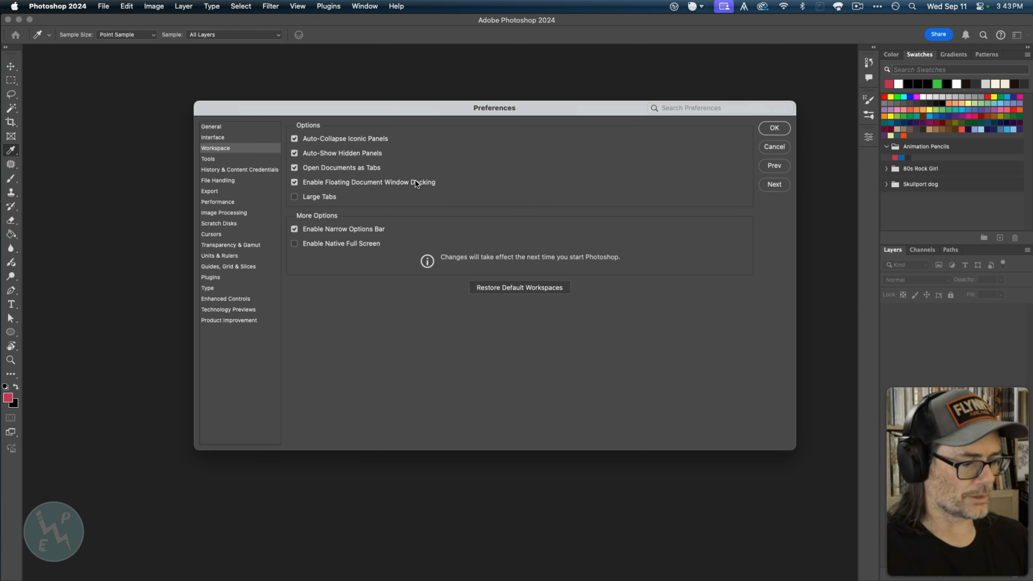
left_click(295, 199)
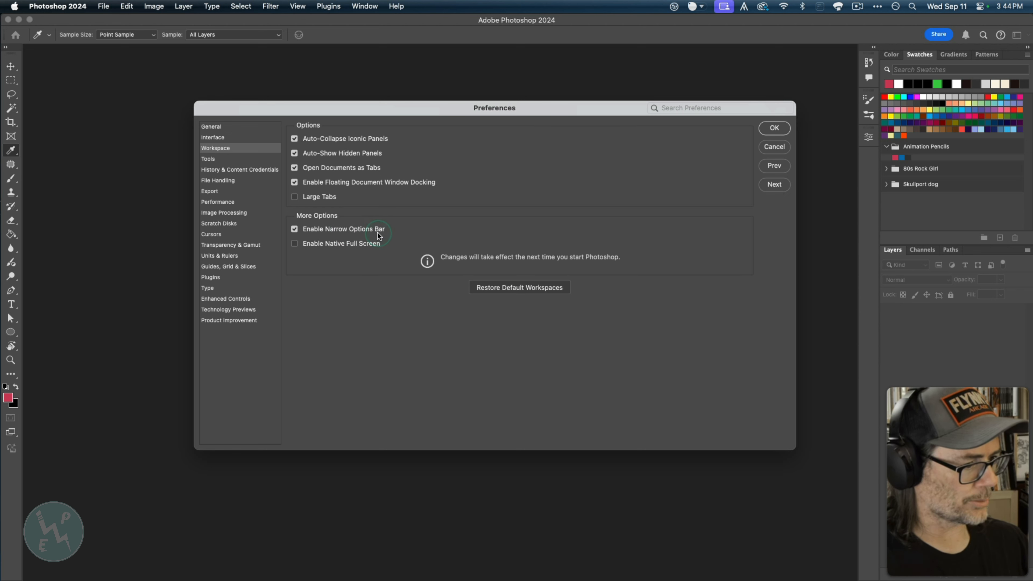
left_click(294, 229)
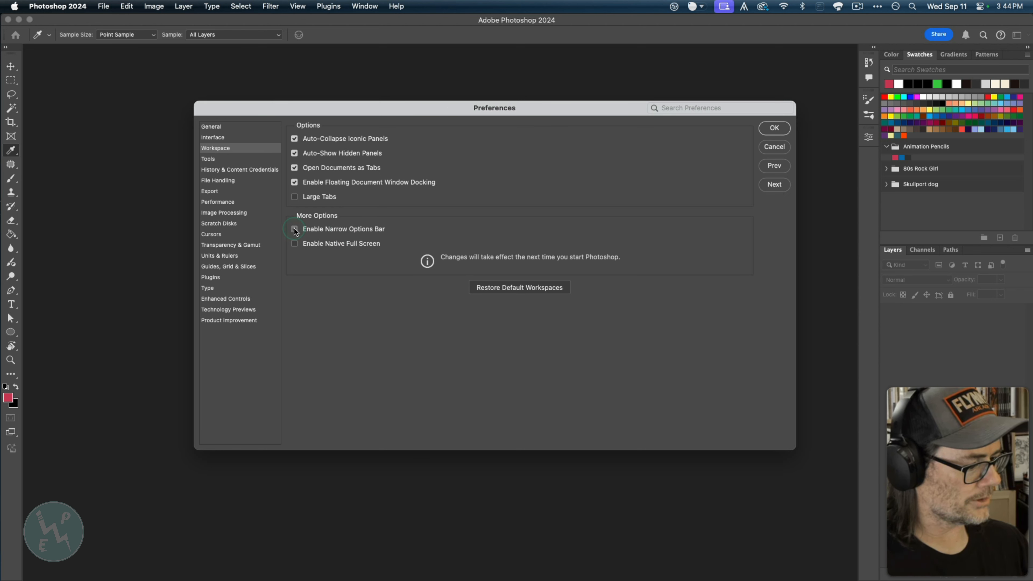
left_click(765, 134)
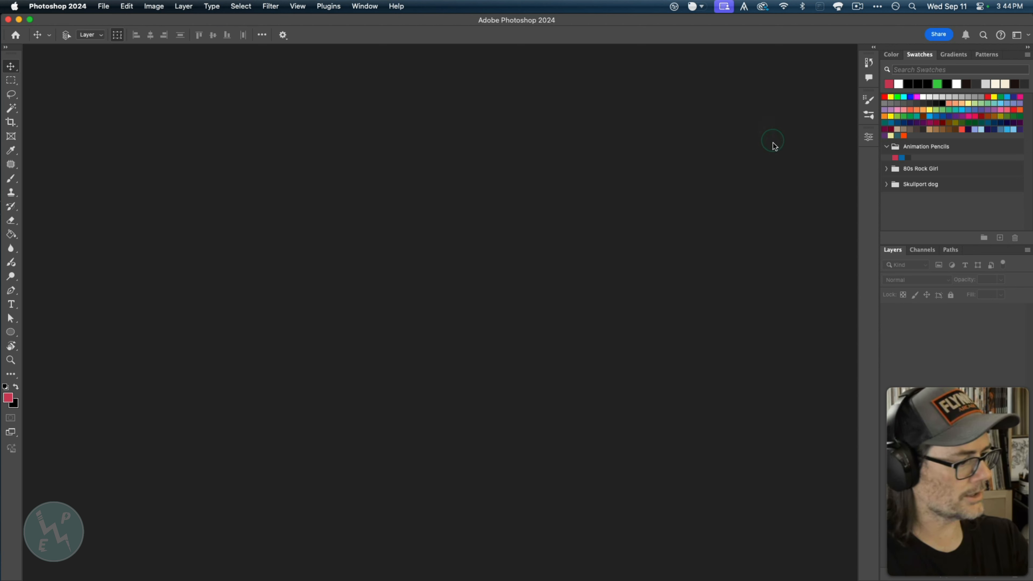
- Reopen the Workspace preferences to check the narrow options bar and native full screen settings, and accept the dialog
left_click(53, 11)
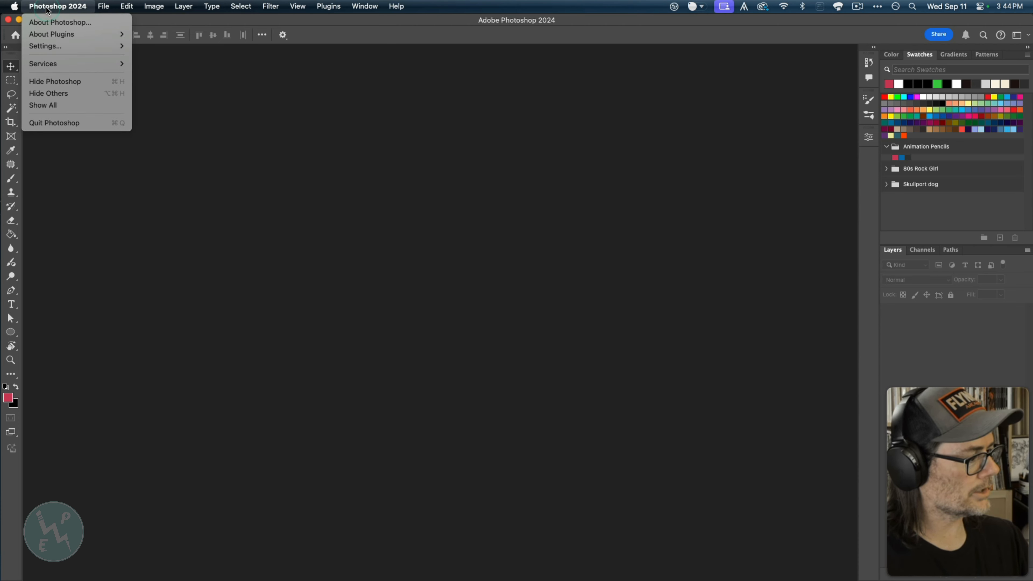
mouse_move(60, 45)
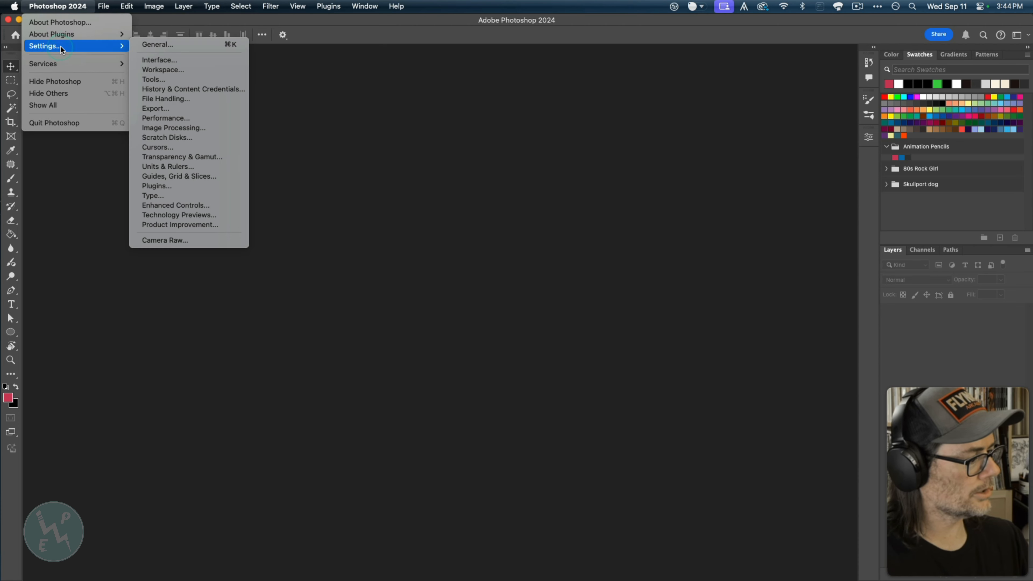
left_click(154, 71)
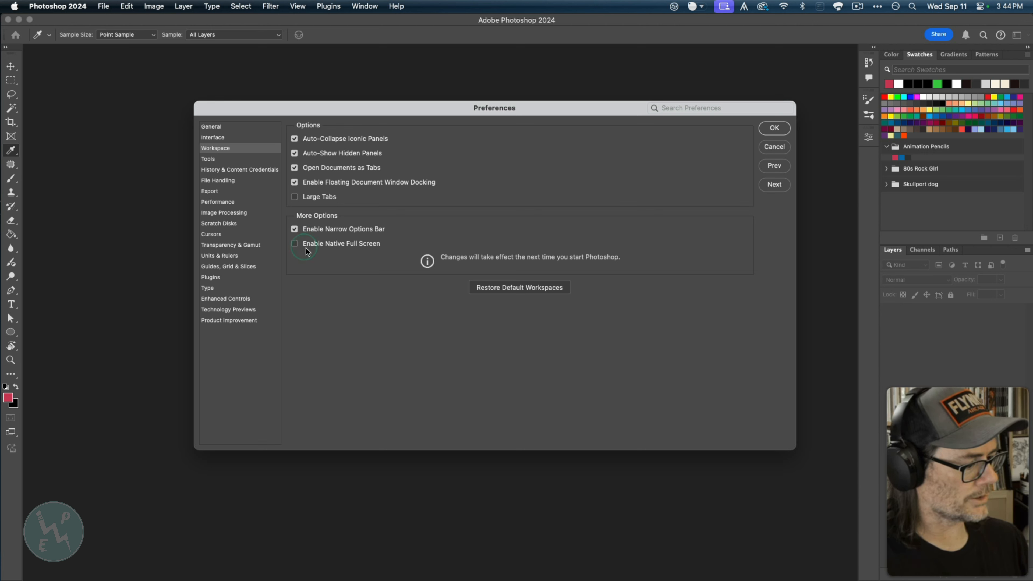
left_click(775, 129)
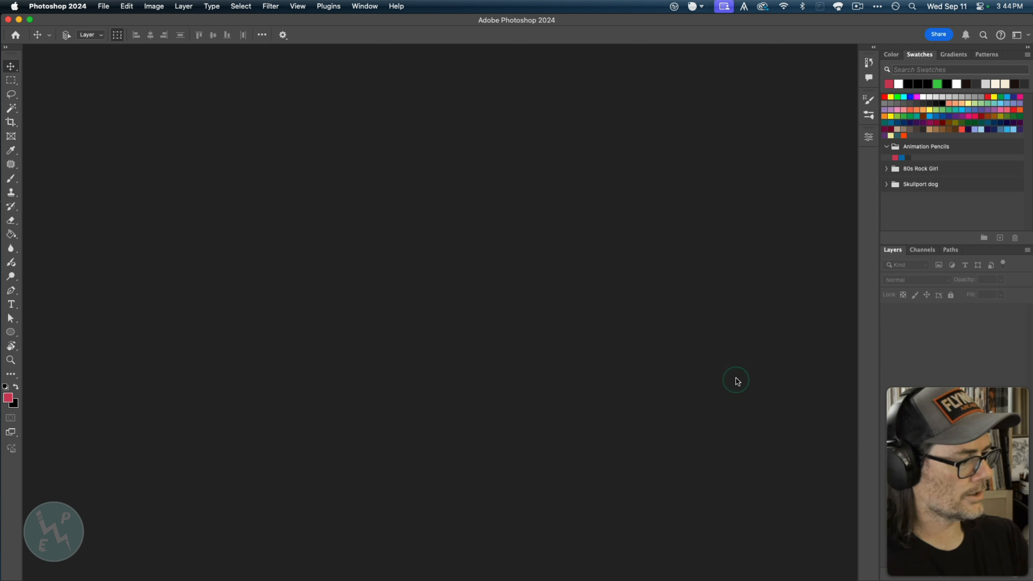
- Turn on Show Rich Tooltips in the Tools preferences, accept the dialog, and check the tooltip of the Pen tool
left_click(61, 6)
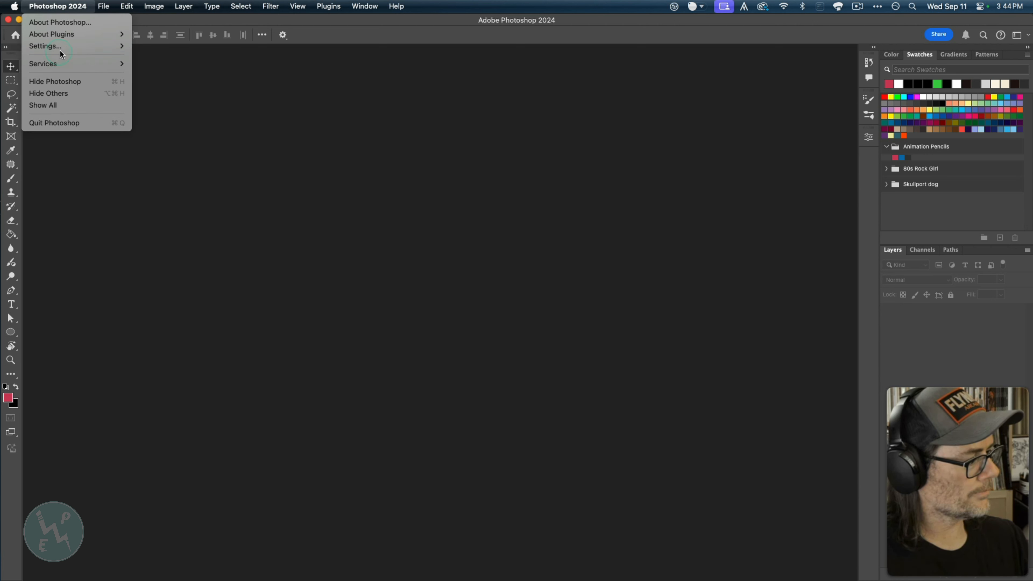
mouse_move(67, 46)
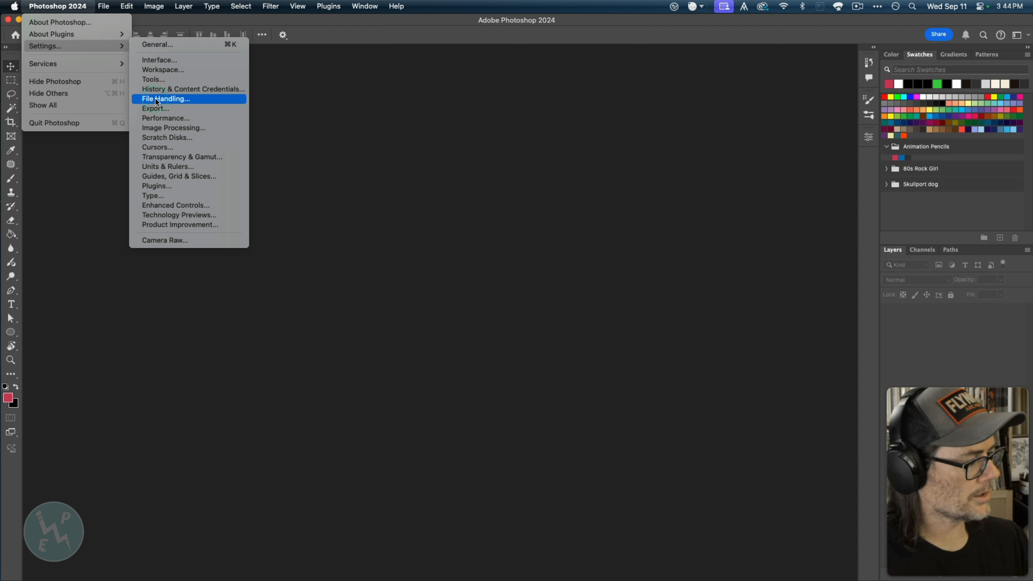
left_click(159, 70)
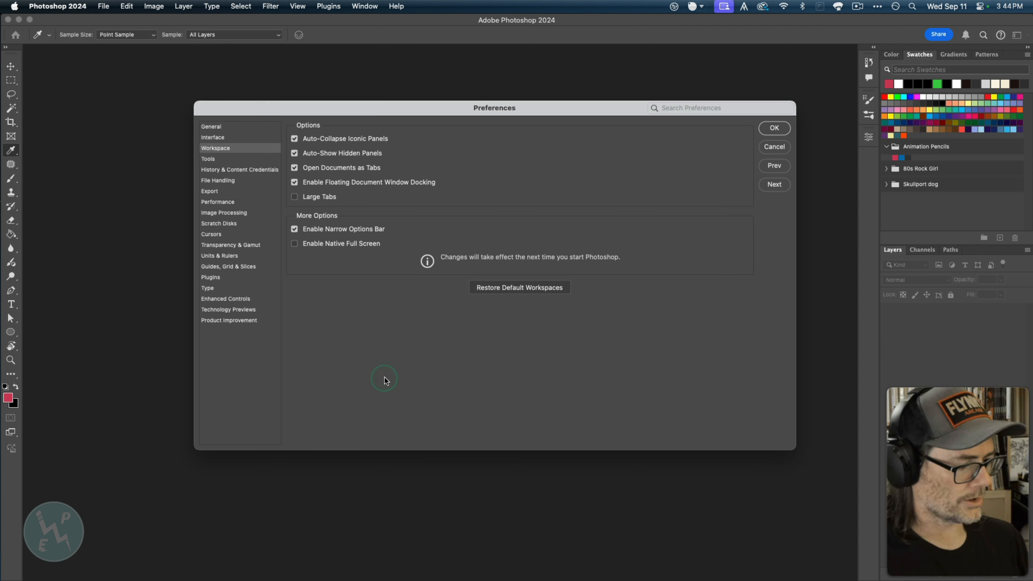
left_click(226, 160)
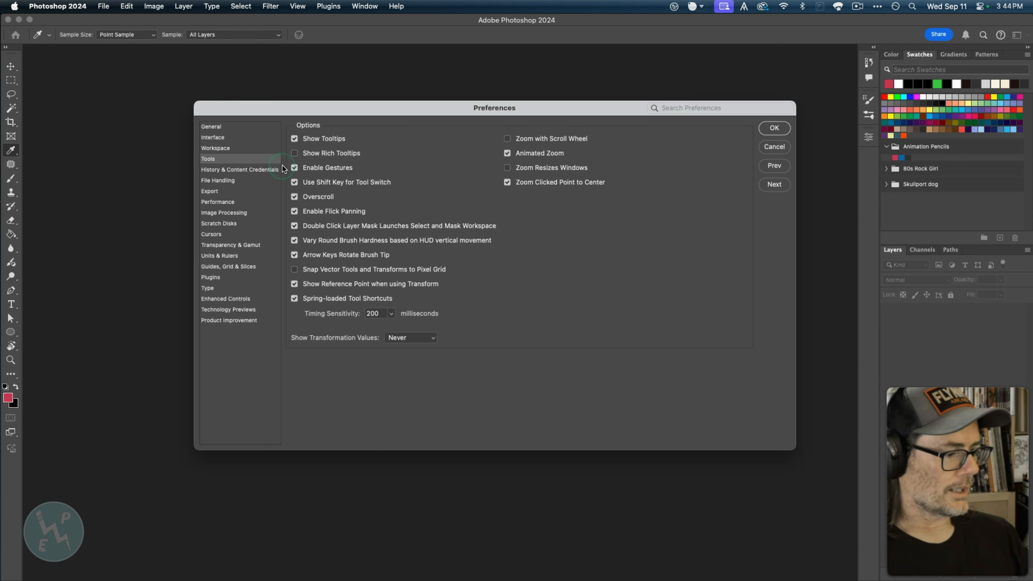
left_click(296, 154)
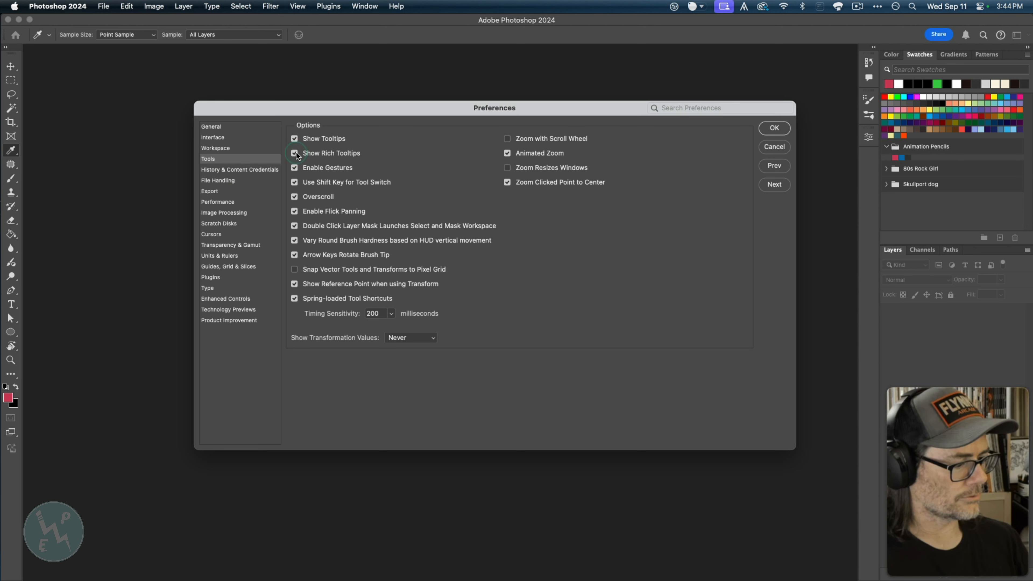
left_click(775, 128)
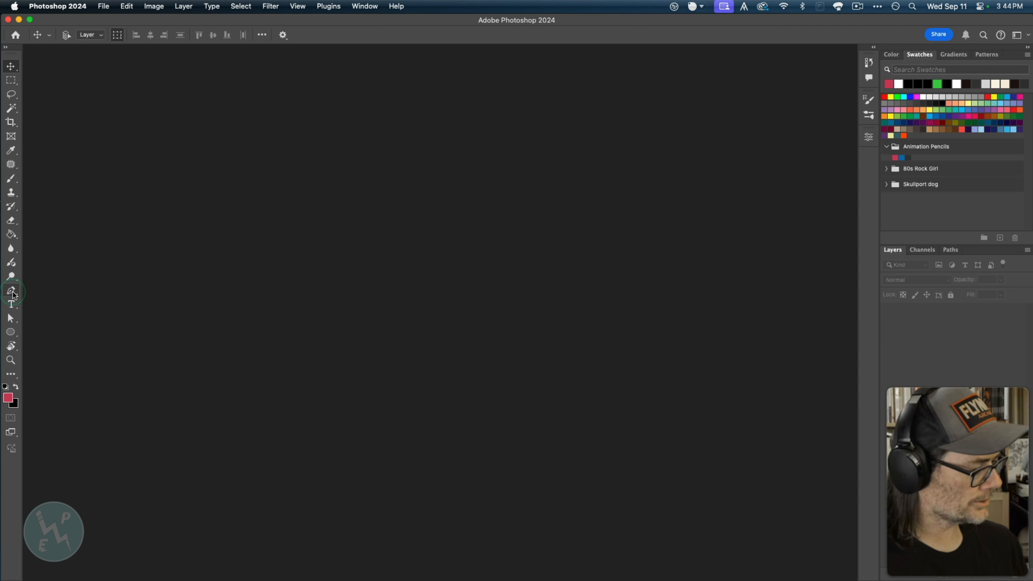
mouse_move(13, 294)
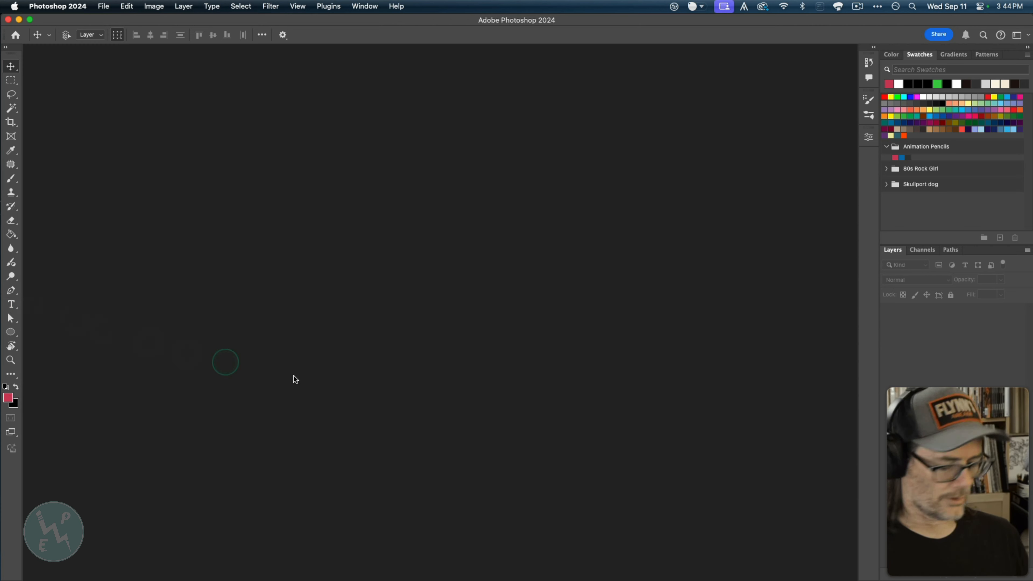
- Turn off Show Rich Tooltips in the Tools preferences, accept the dialog, and check the tooltip of the Crop tool
key("super")
key("super+k")
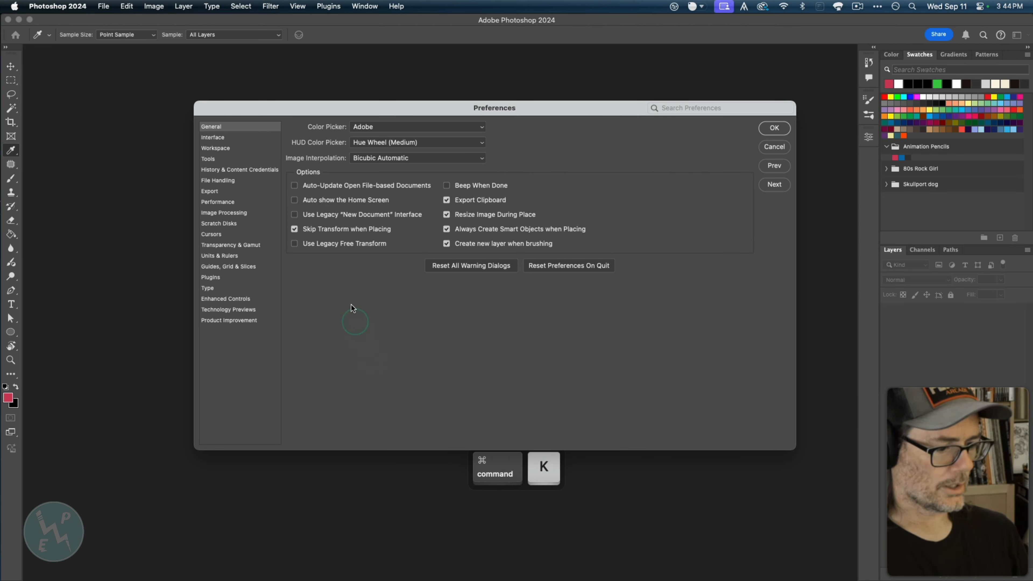
left_click(209, 159)
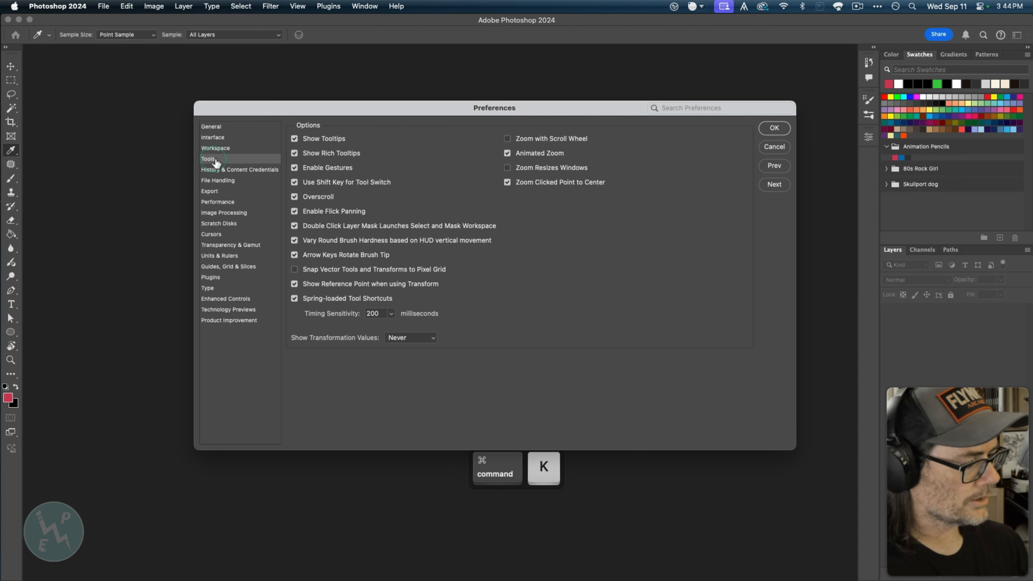
left_click(299, 154)
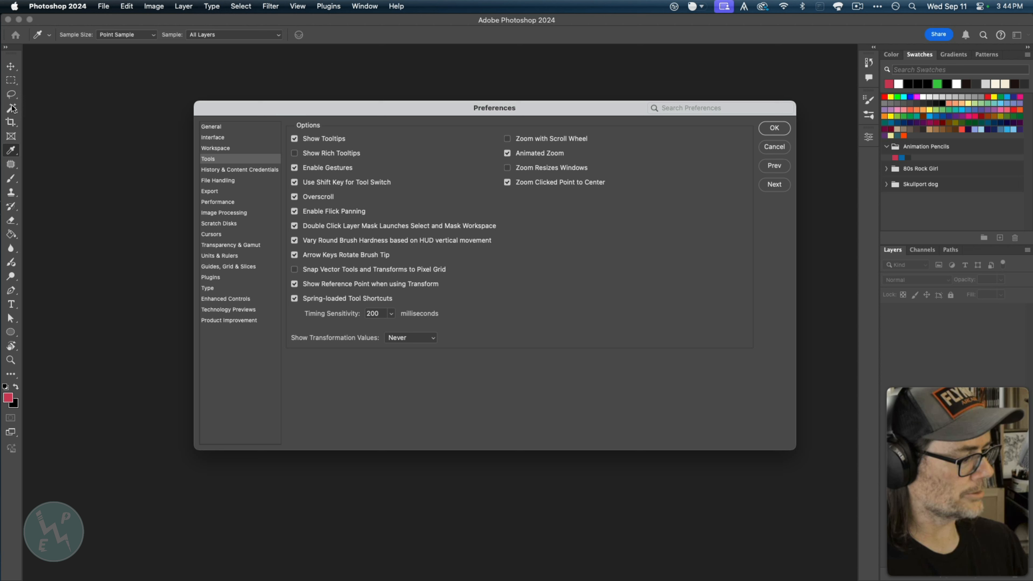
left_click(768, 128)
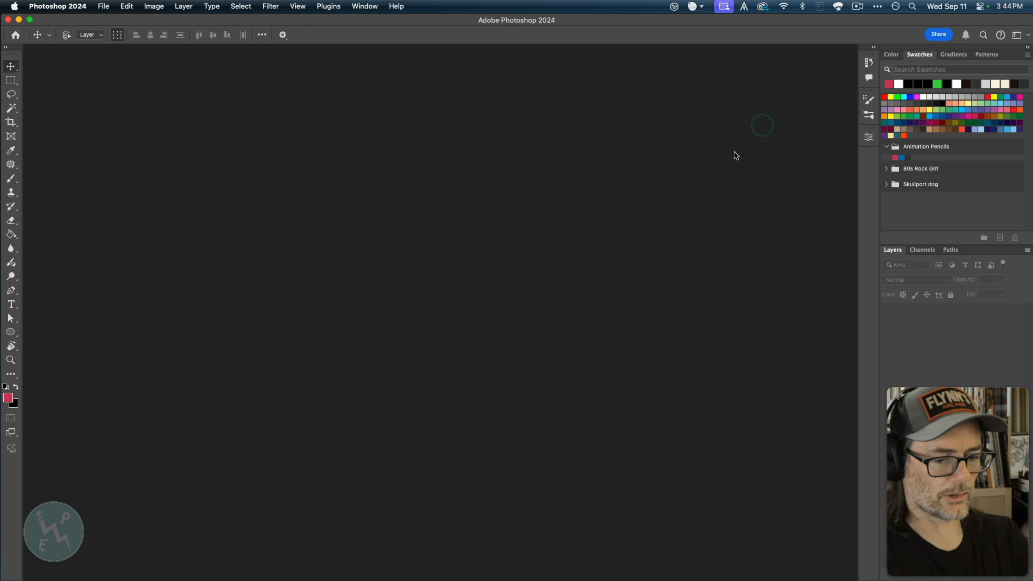
left_click(18, 123)
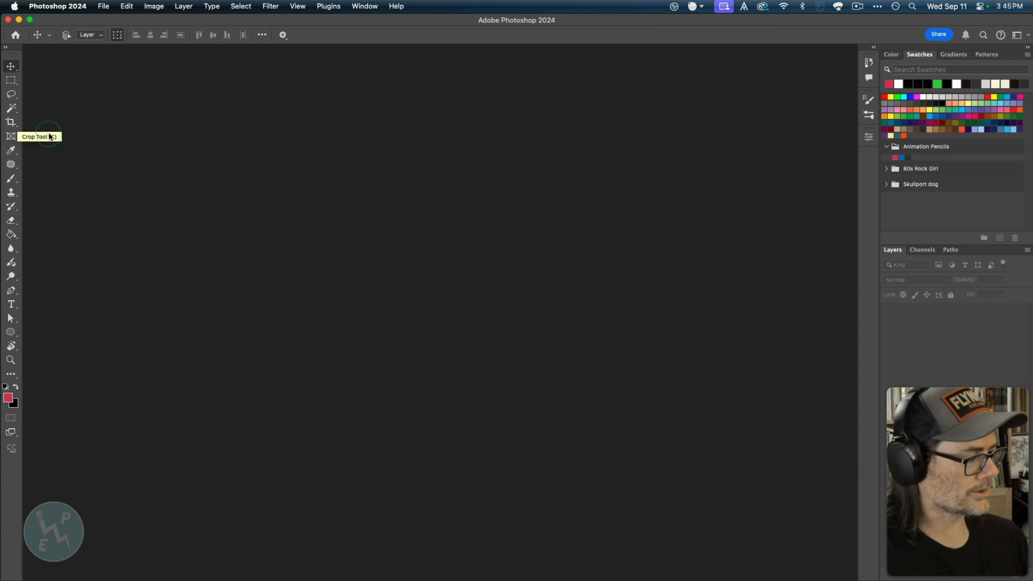
- Reopen the Tools preferences to go over the tool and zoom options, and view the History & Content Credentials settings
left_click(66, 6)
mouse_move(59, 46)
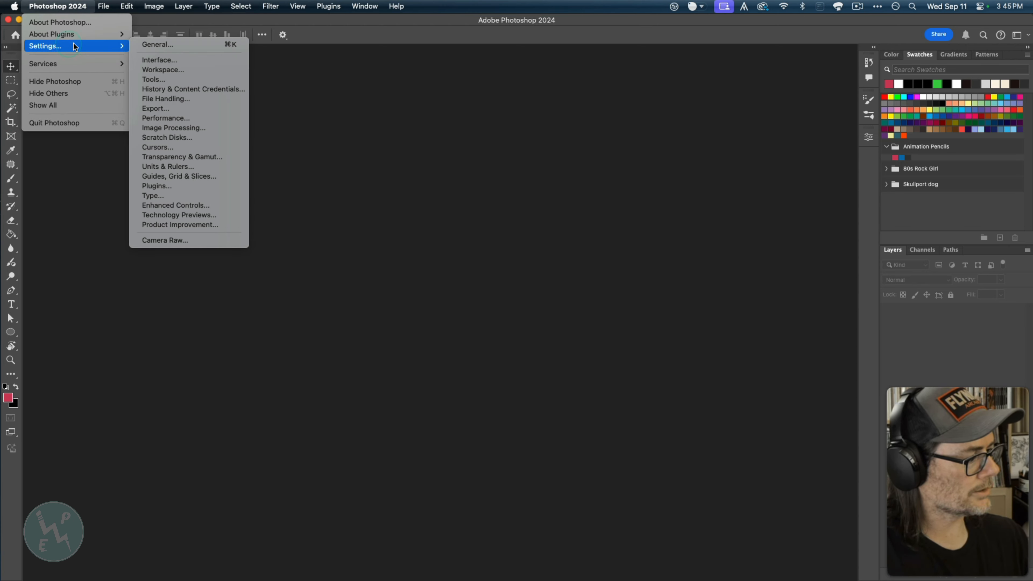
left_click(153, 79)
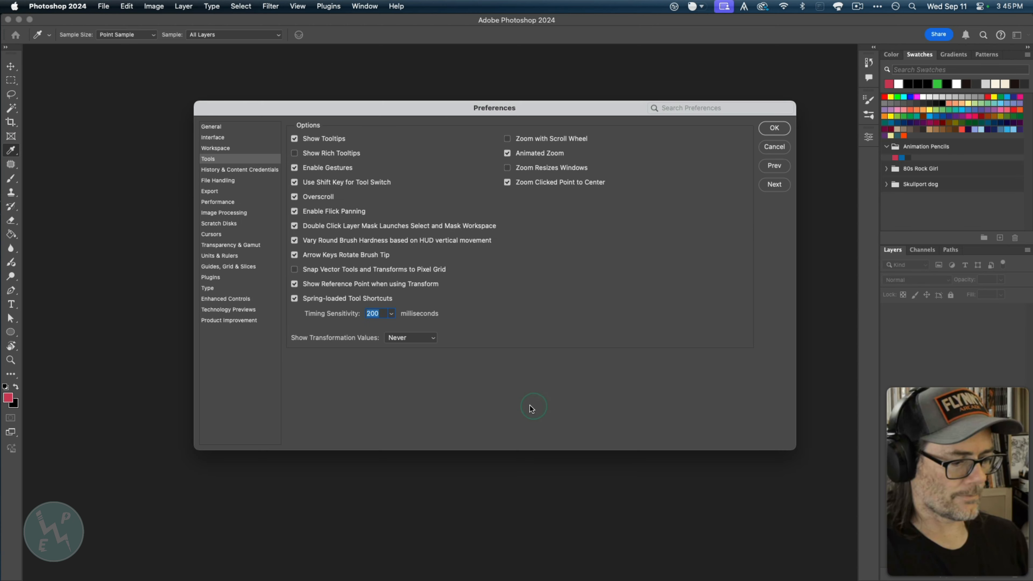
left_click(499, 412)
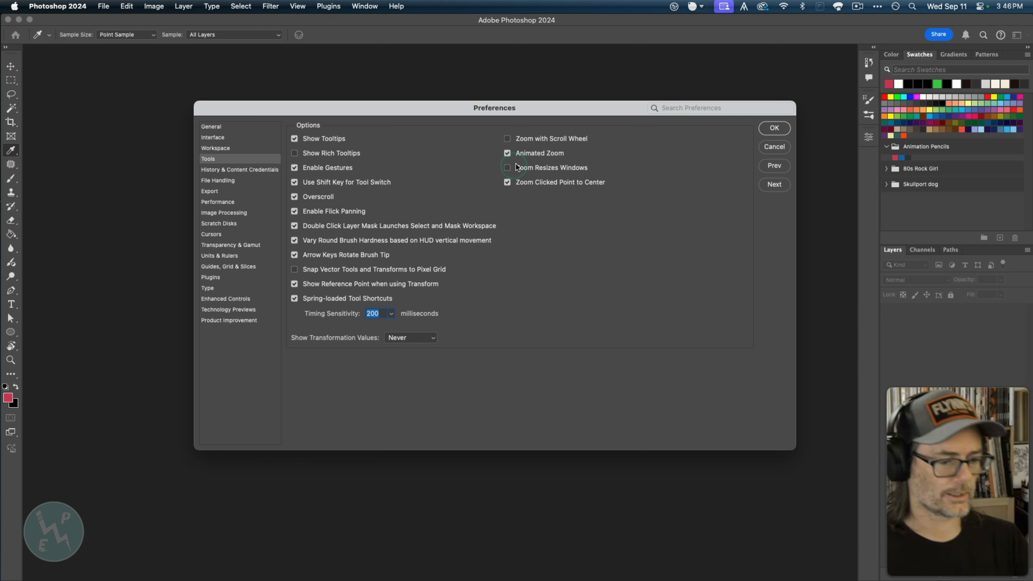
left_click(568, 170)
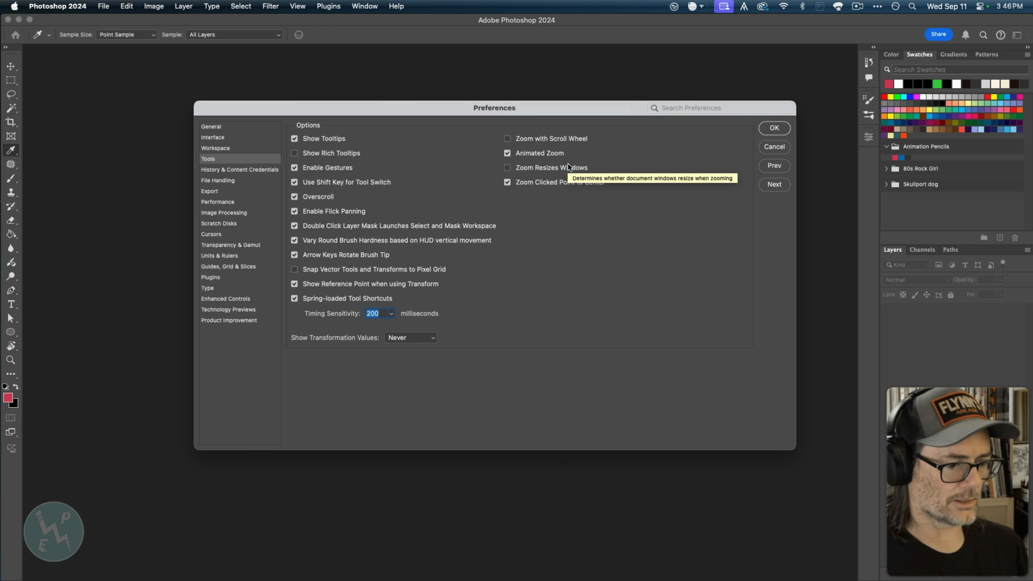
left_click(508, 140)
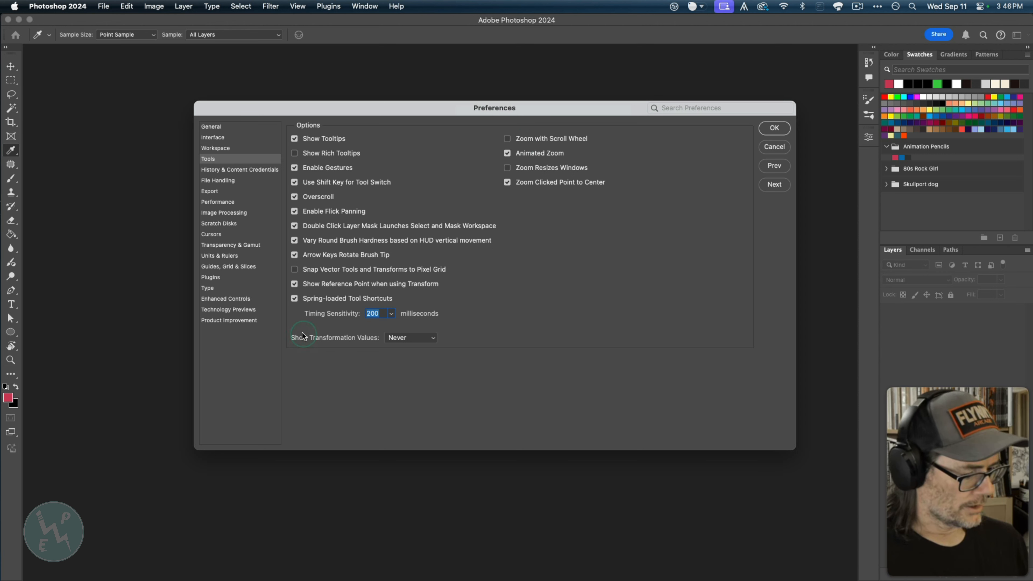
left_click(213, 171)
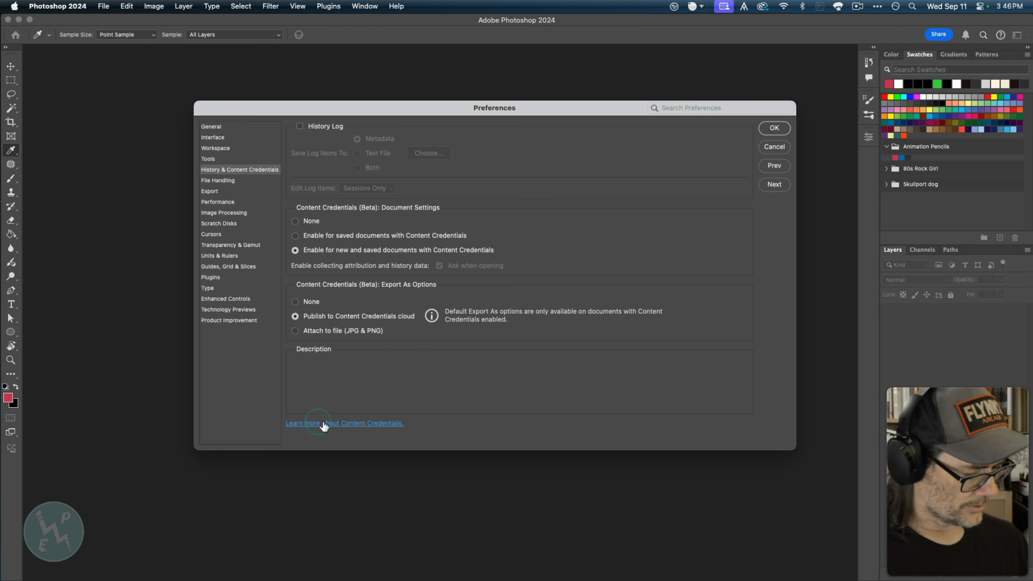
- Go over the File Handling preferences, checking the choices for recovery save interval, default file location, image previews and PSD/PSB compatibility
left_click(240, 184)
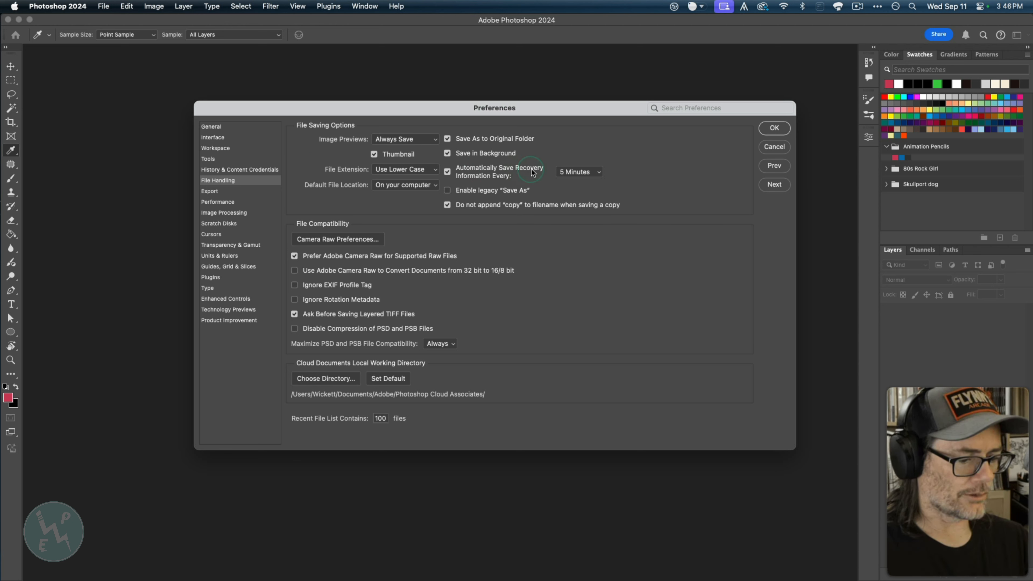
left_click(570, 171)
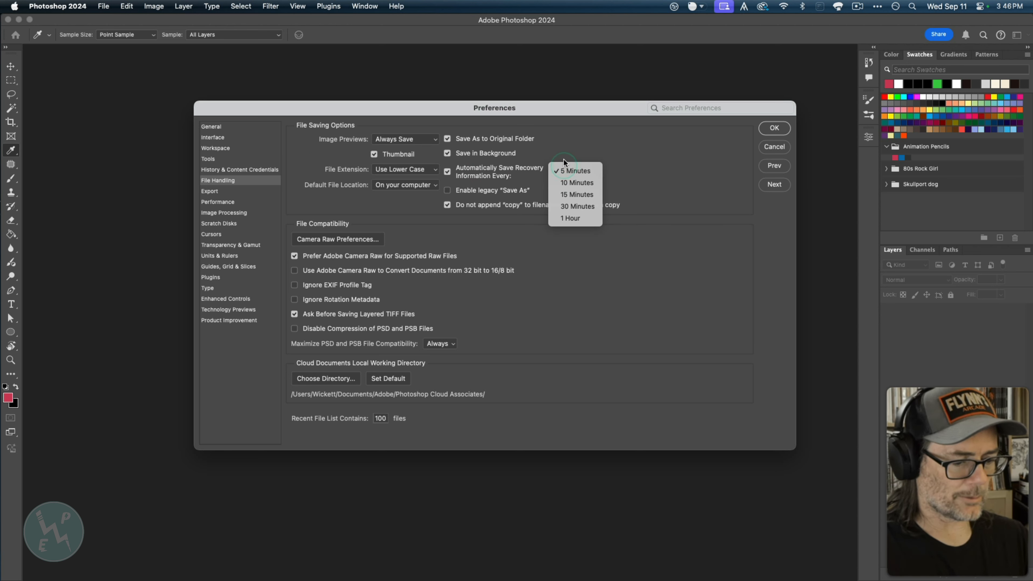
left_click(562, 170)
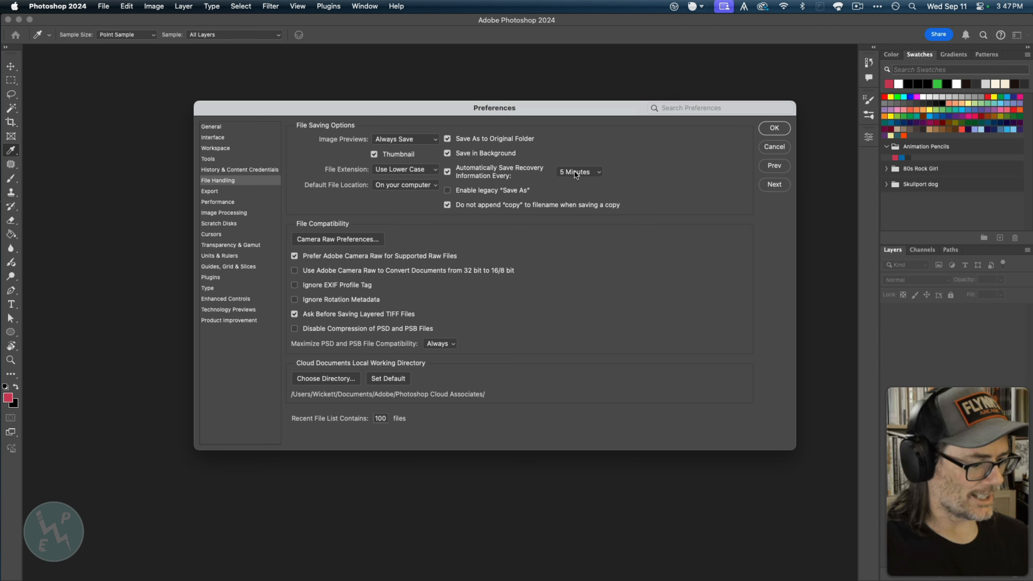
left_click(390, 187)
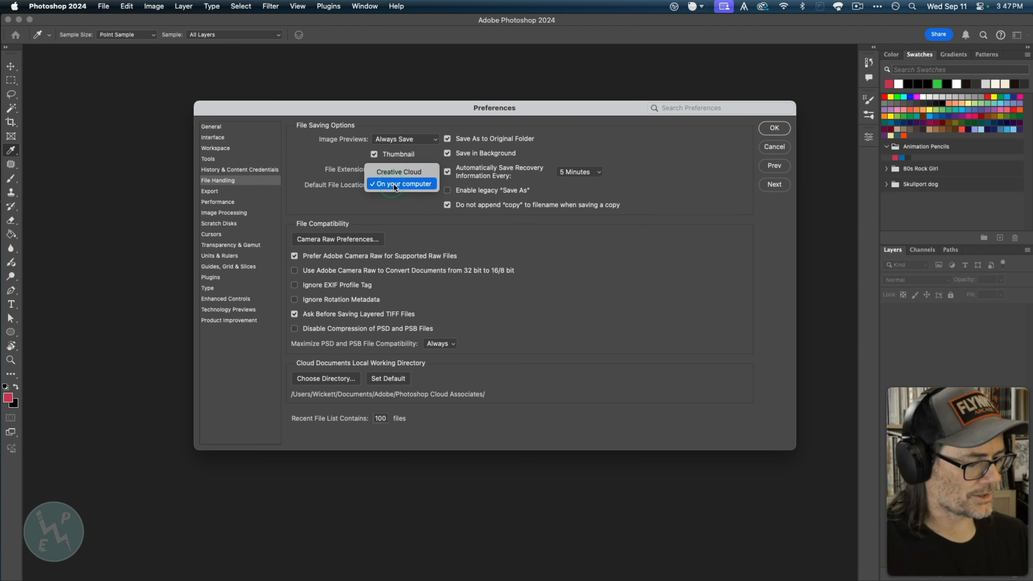
left_click(398, 199)
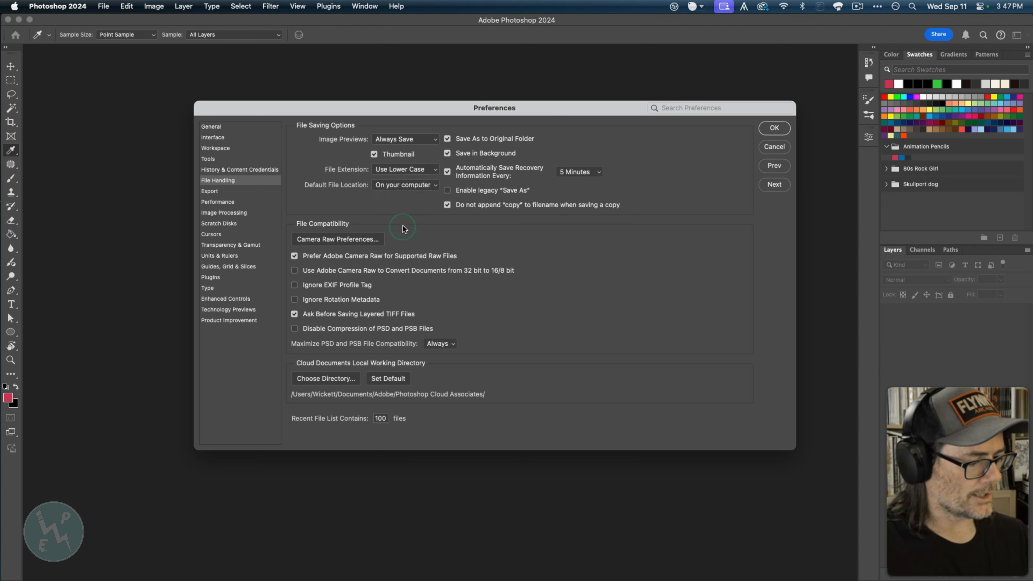
left_click(380, 140)
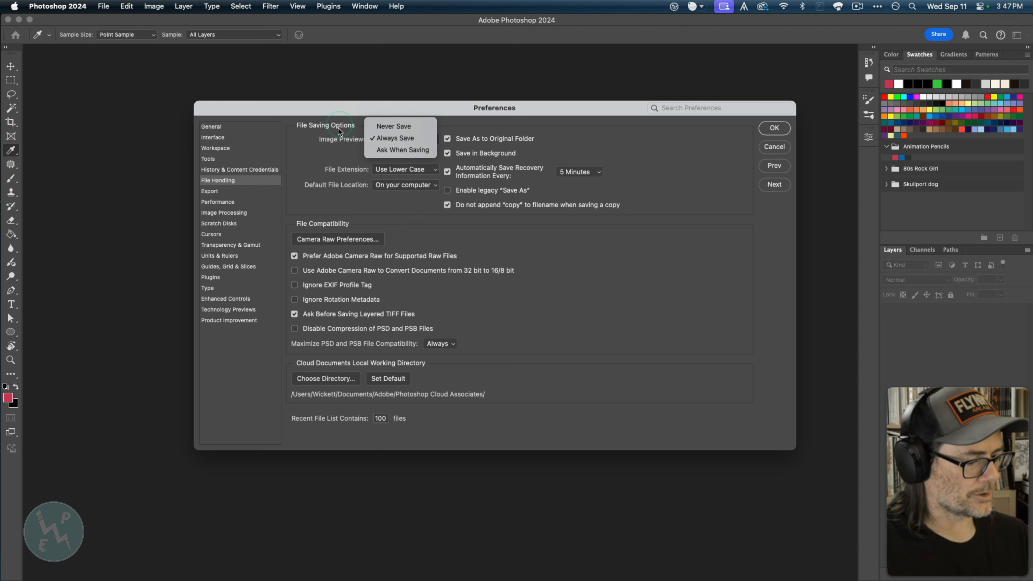
left_click(315, 131)
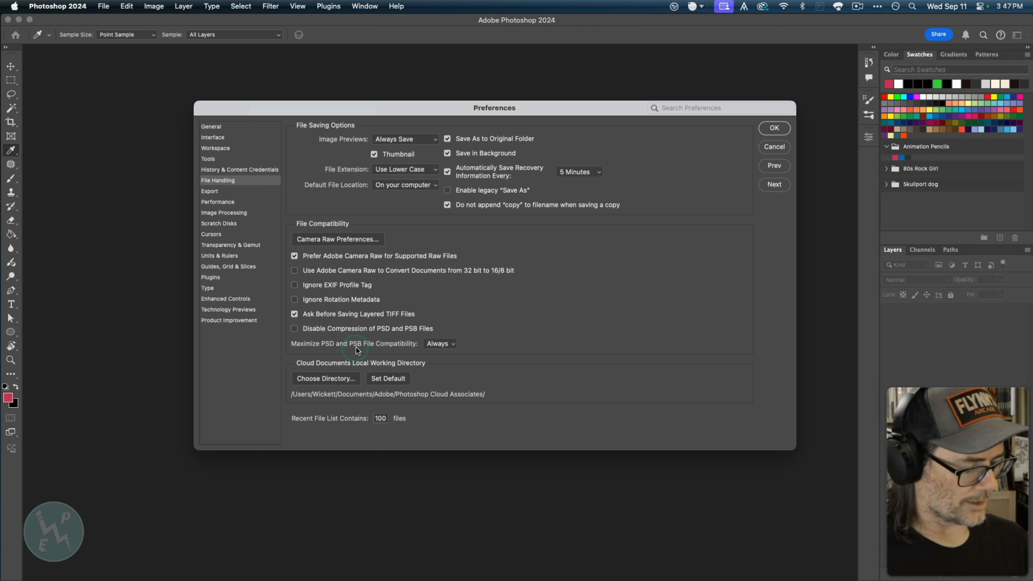
left_click(439, 344)
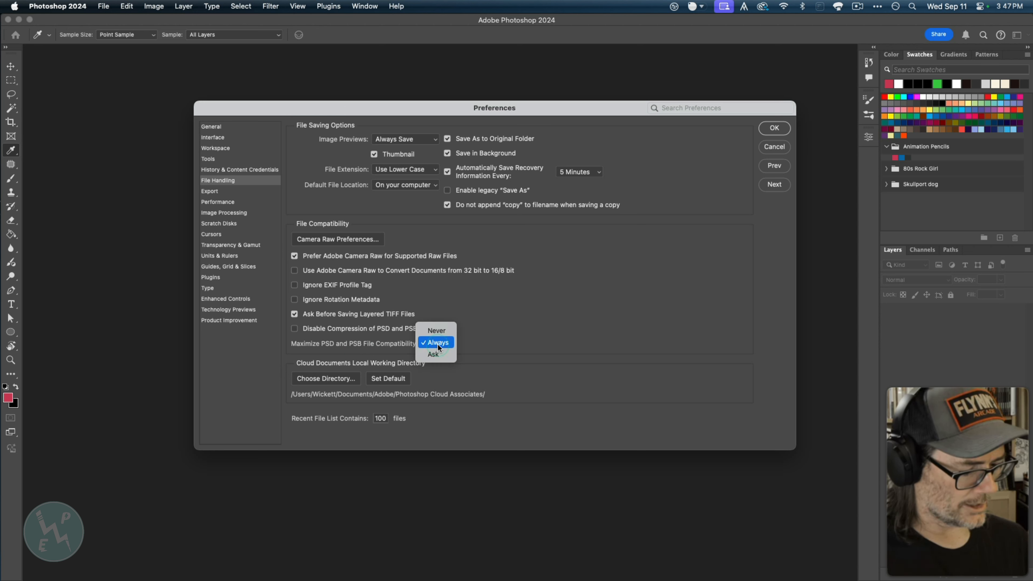
left_click(437, 344)
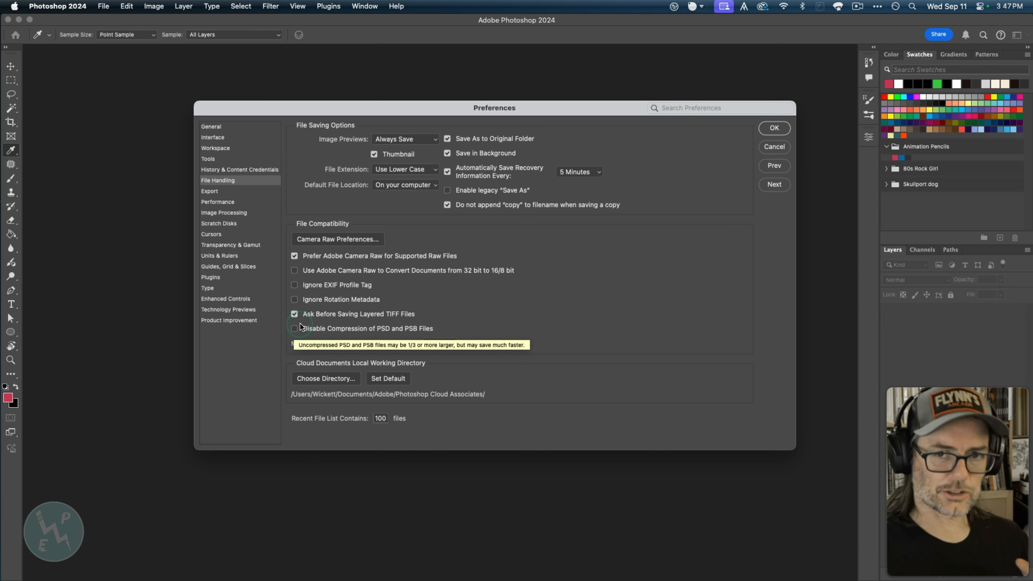
- Go over the Export preferences, checking the Quick Export format, quality and metadata choices and the File commands
left_click(238, 192)
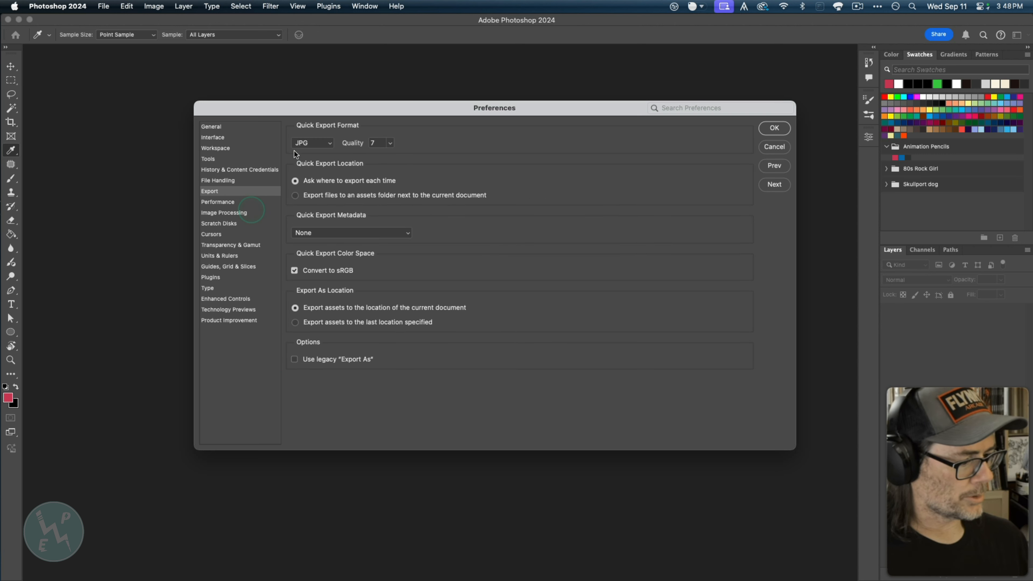
left_click(329, 144)
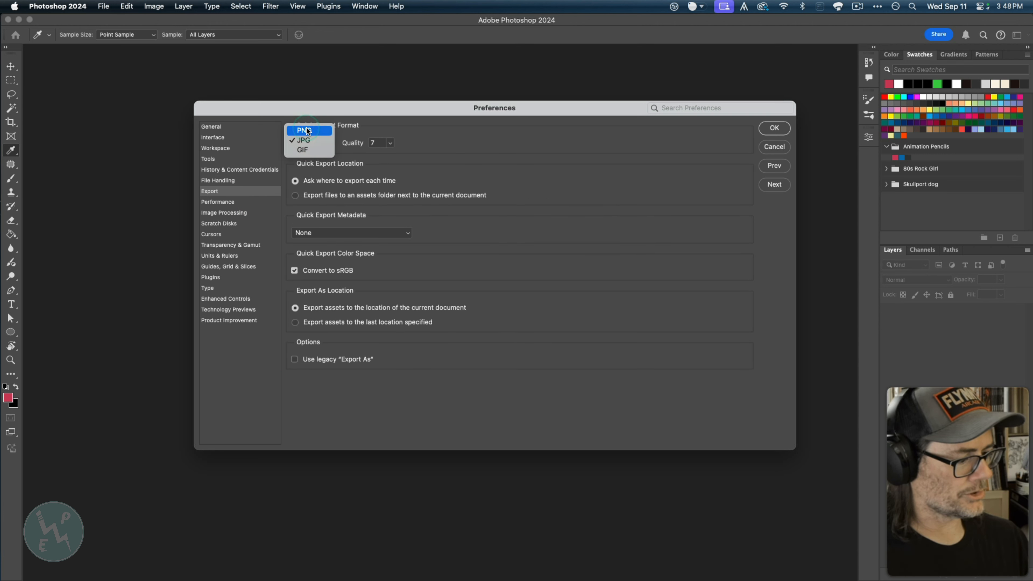
left_click(302, 143)
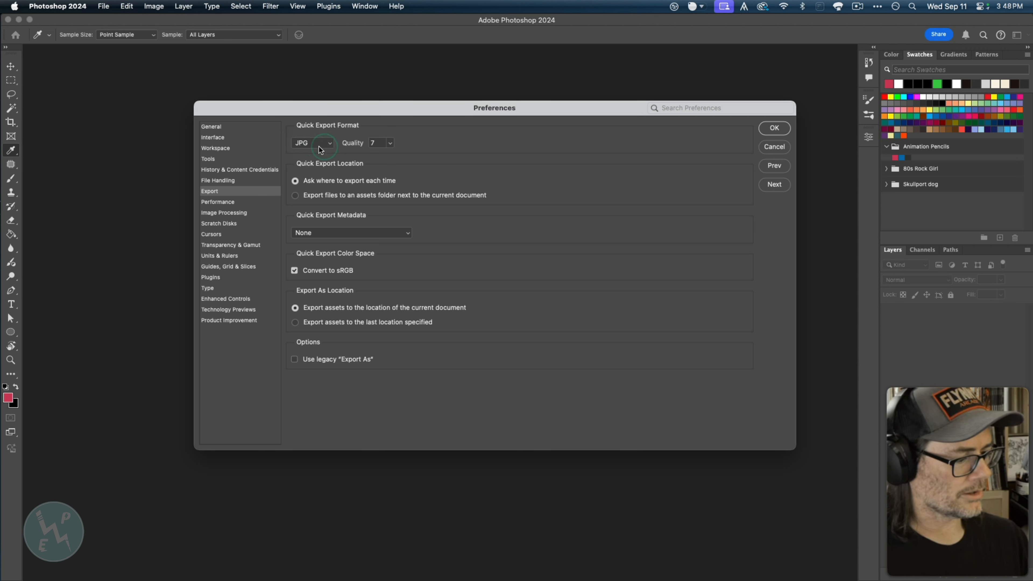
left_click(391, 143)
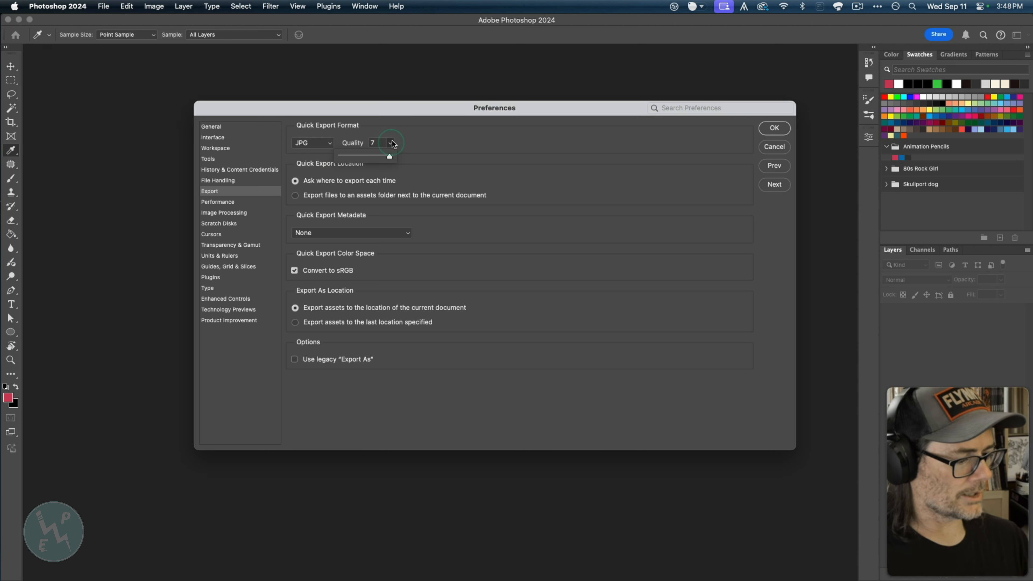
left_click(415, 159)
left_click(104, 6)
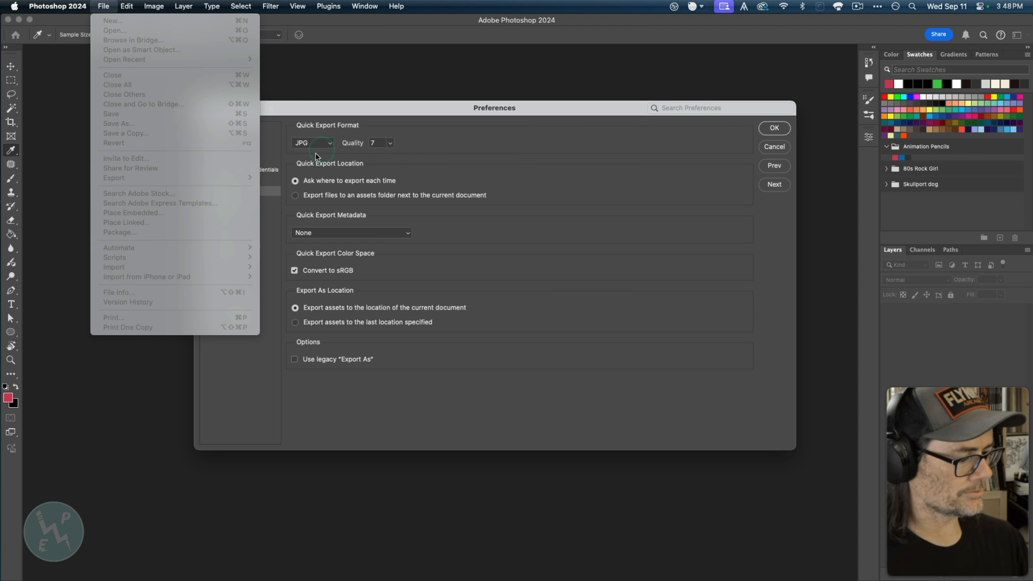
left_click(293, 129)
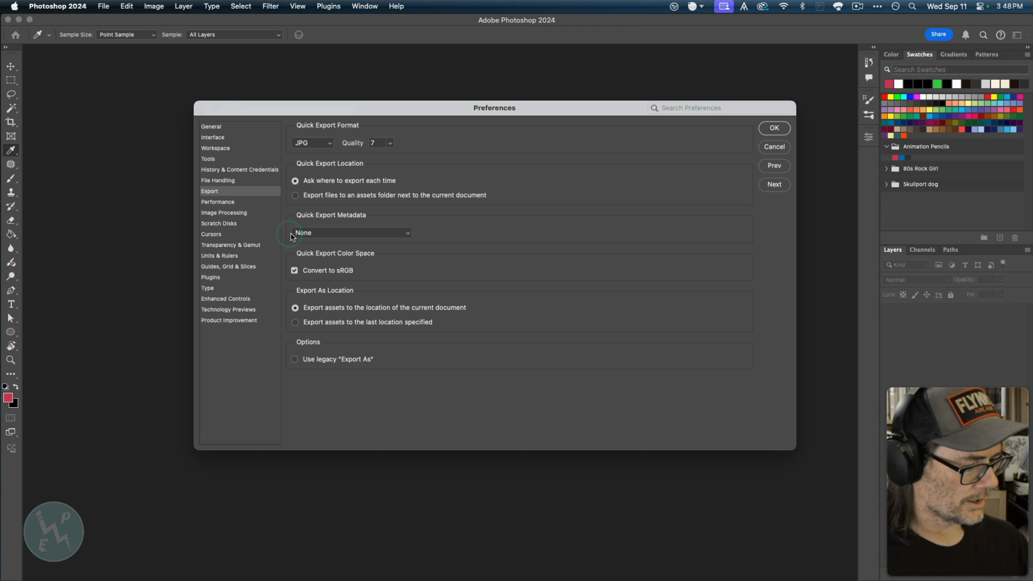
left_click(310, 233)
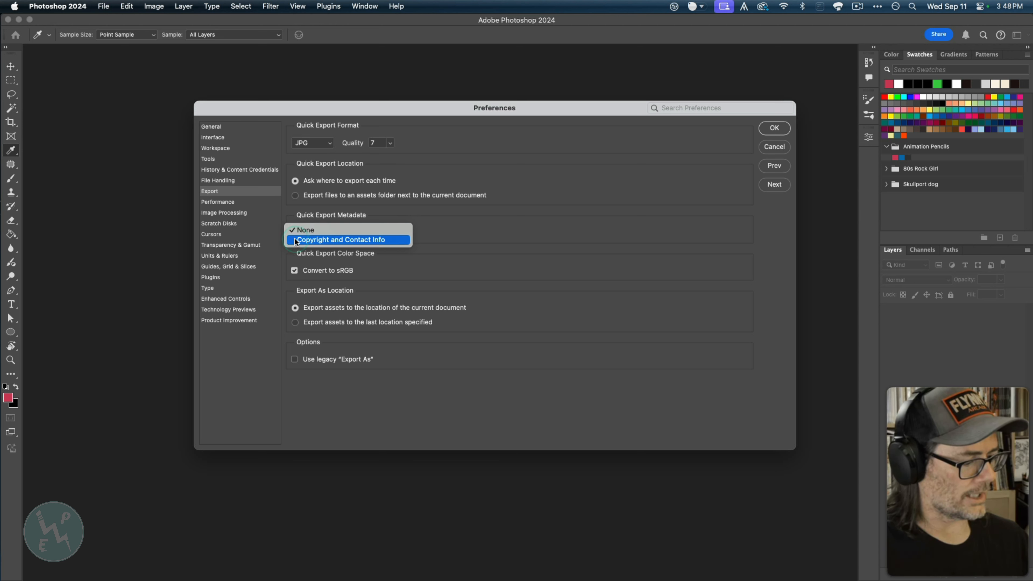
left_click(285, 254)
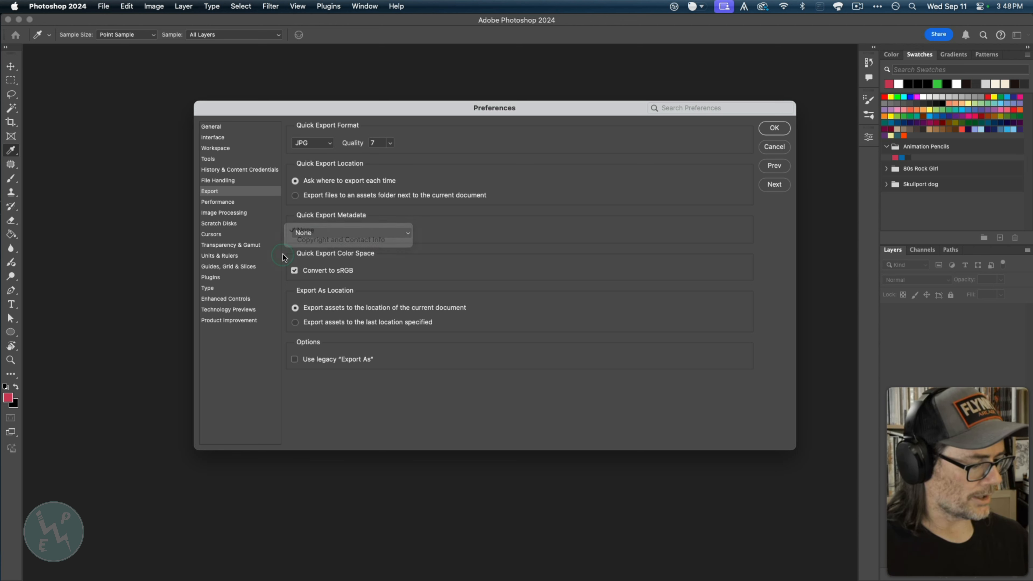
- Open the Performance preferences, review the Advanced Graphics Processor Settings, and accept that dialog
left_click(240, 202)
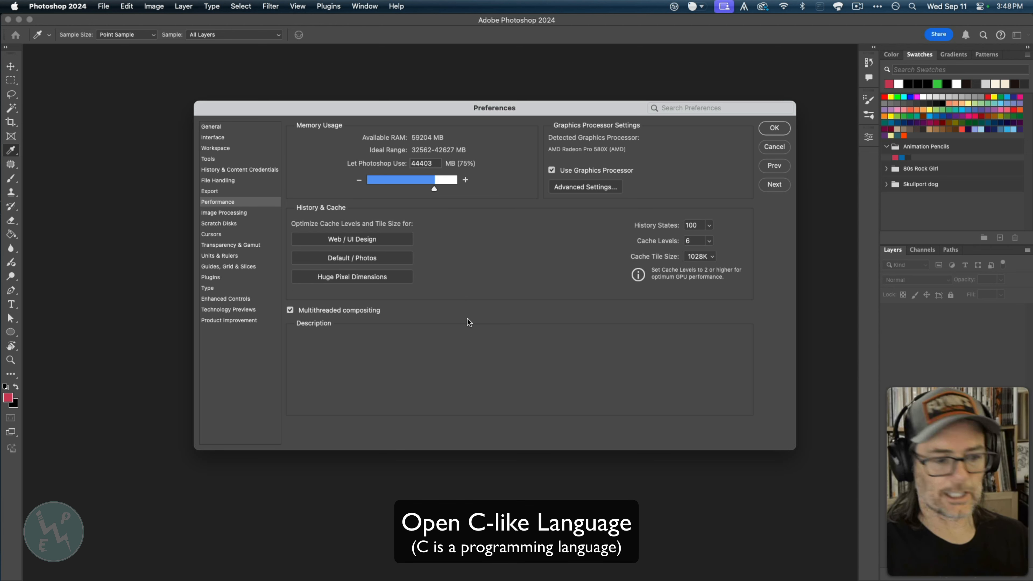
left_click(581, 188)
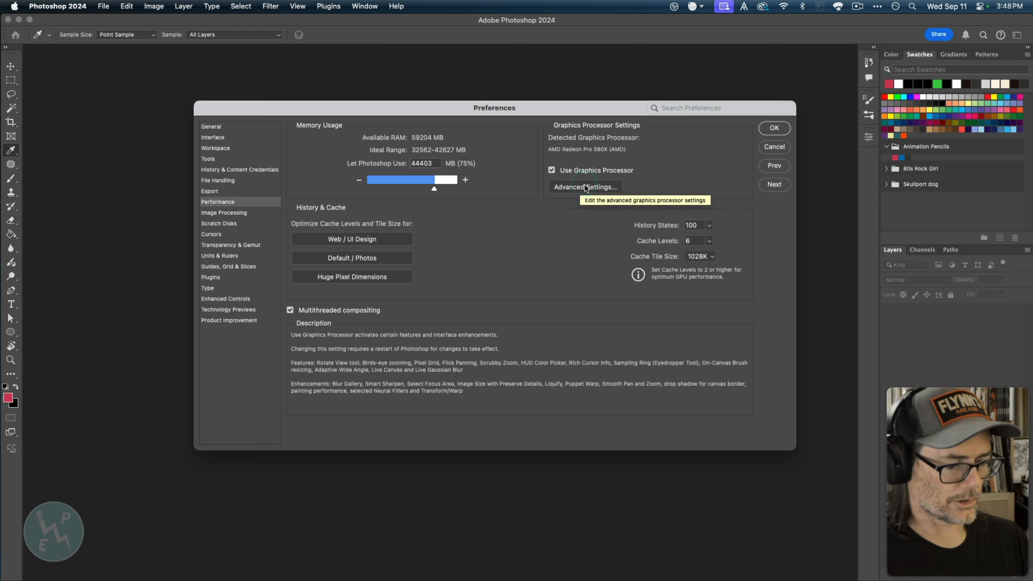
left_click(581, 188)
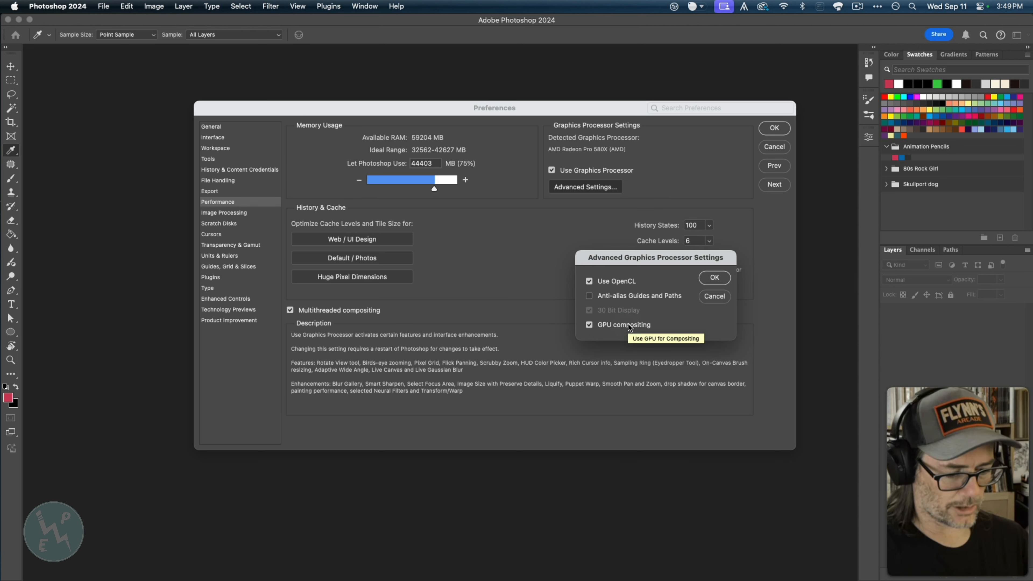
left_click(712, 279)
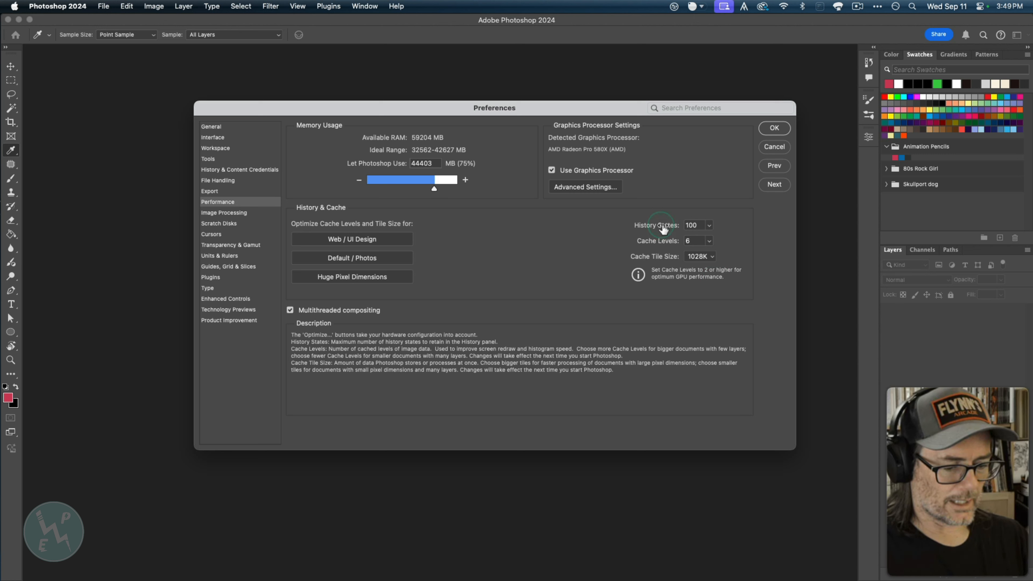
- Check the History States slider, and show the History panel lengthened downward to illustrate where the states are listed
left_click(710, 226)
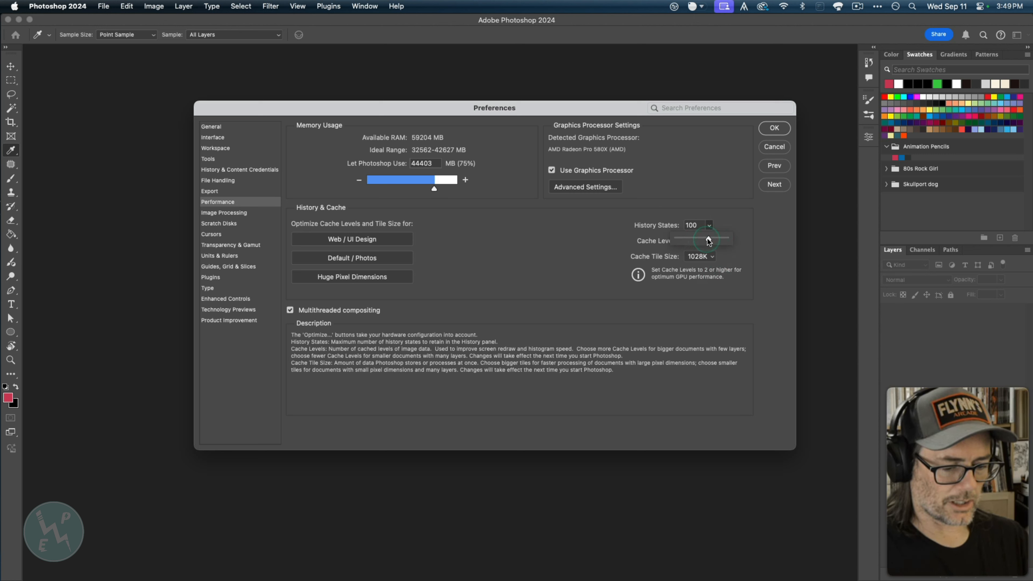
left_click(648, 214)
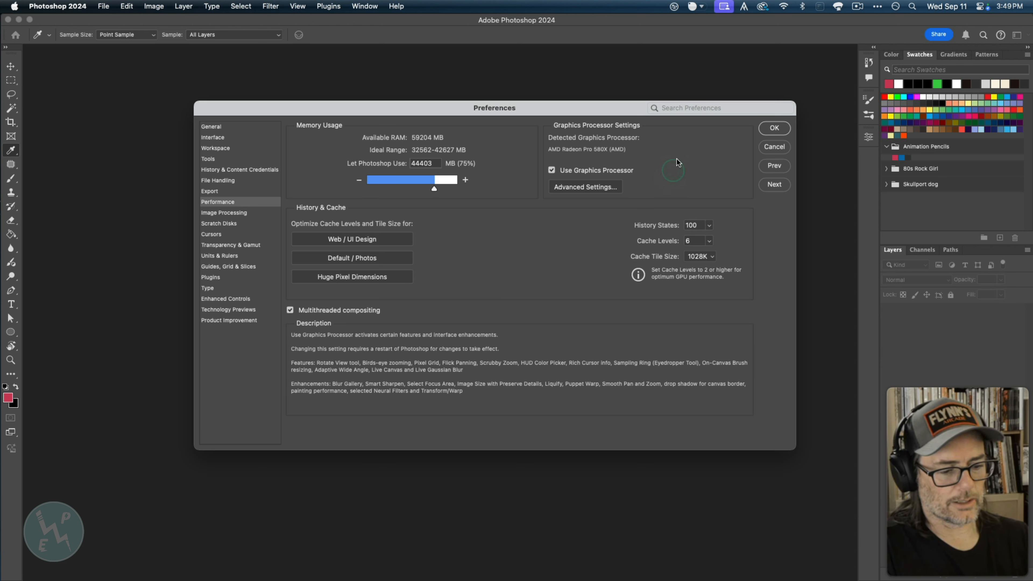
left_click(867, 62)
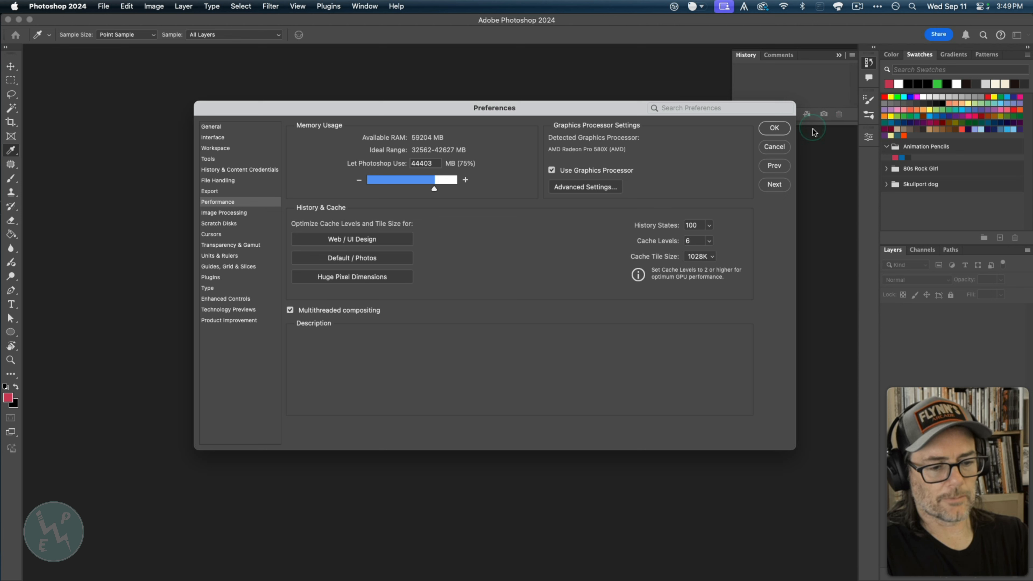
left_click_drag(818, 151, 818, 468)
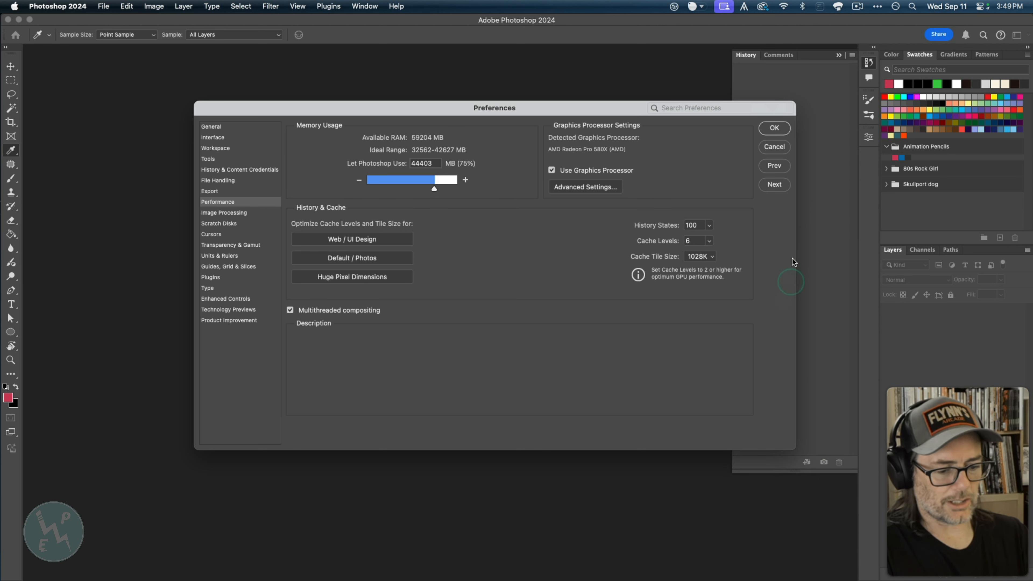
left_click(599, 237)
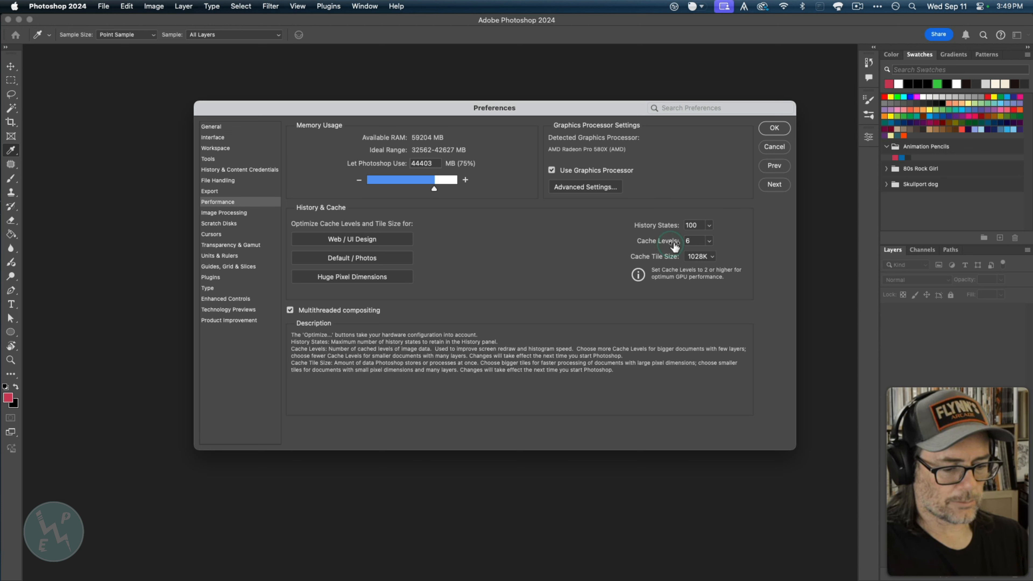
- Check the Cache Levels and memory usage settings, and bring up the Image Processing preferences
left_click(708, 241)
left_click(603, 243)
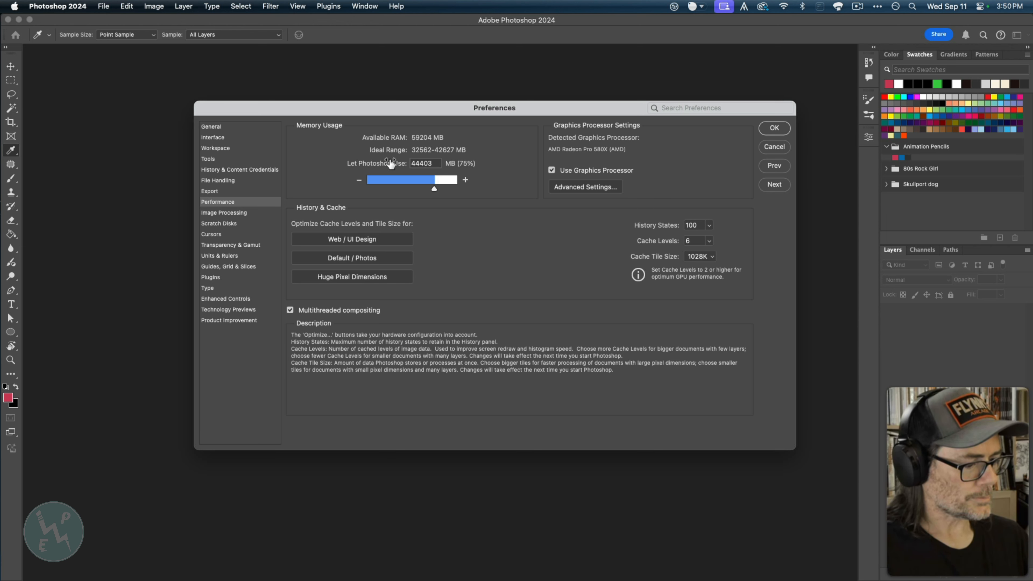
left_click(399, 168)
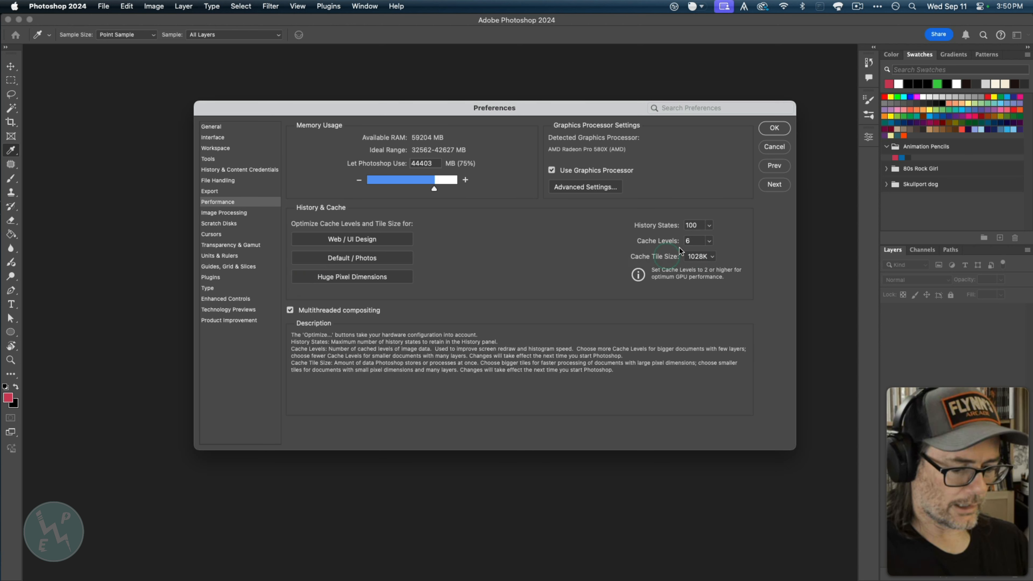
left_click(256, 214)
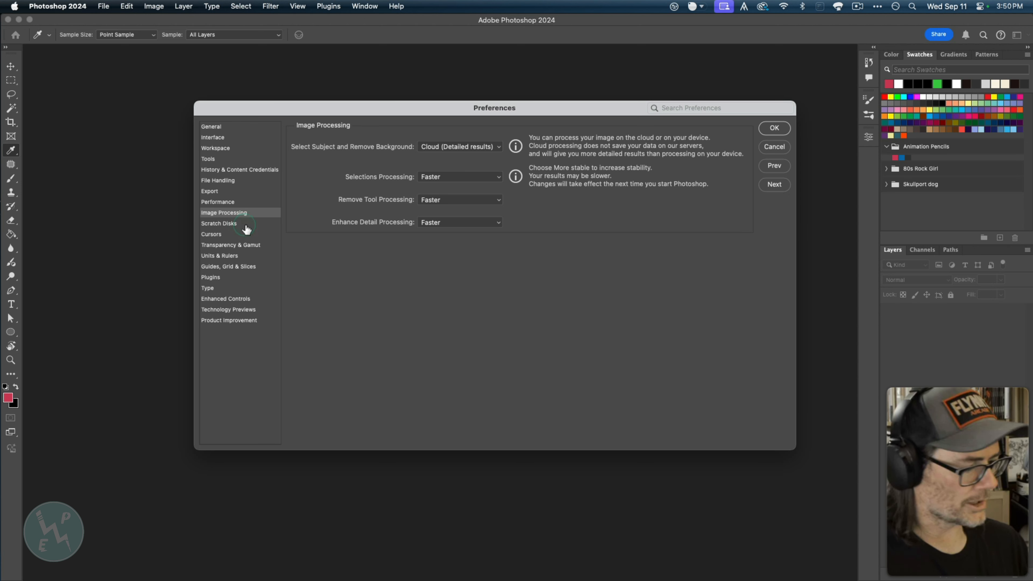
- Review the Scratch Disks preferences, selecting the RAID 0 drive and trying the controls that change its priority order
left_click(207, 225)
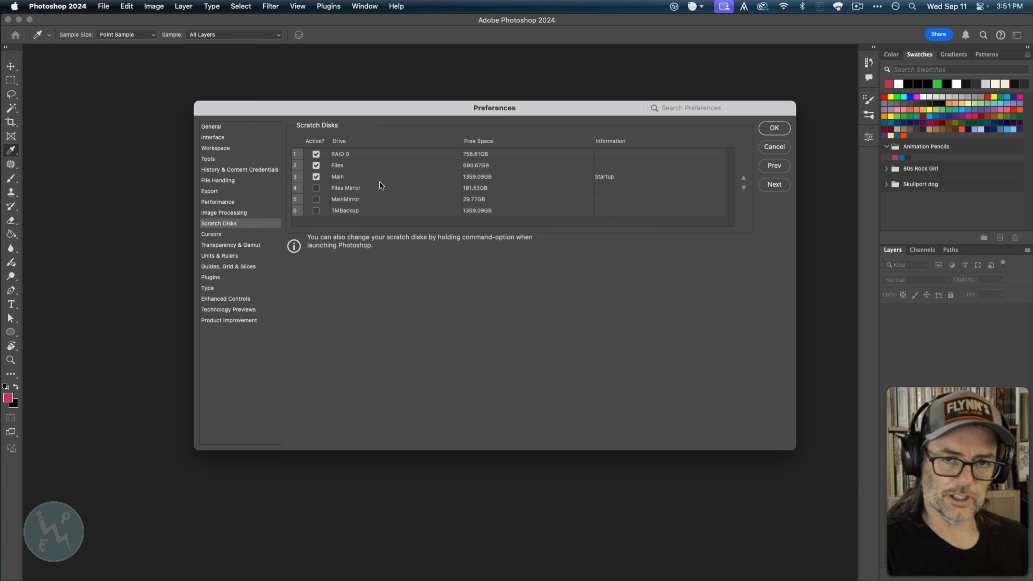
left_click(363, 155)
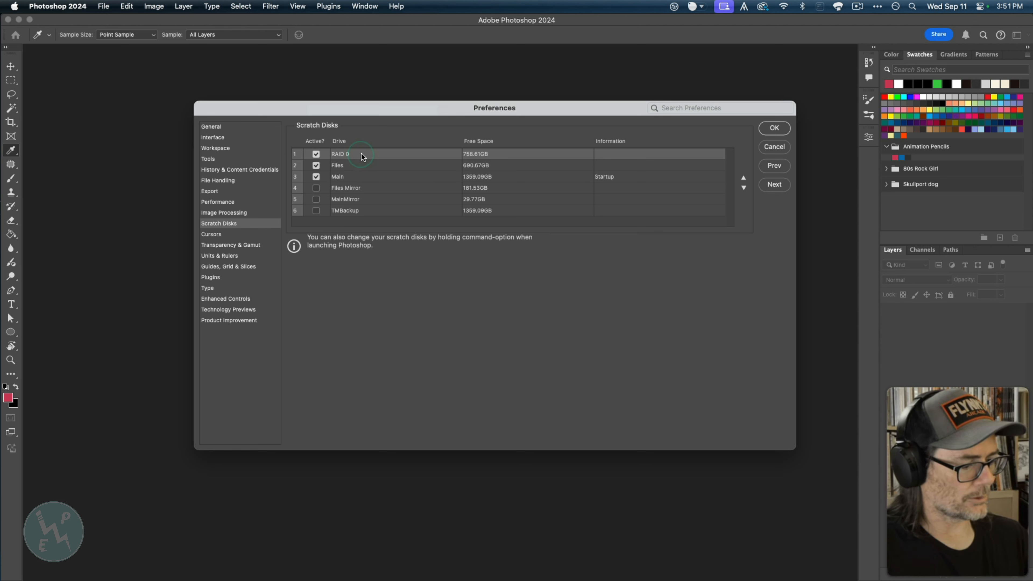
left_click(745, 187)
left_click(744, 180)
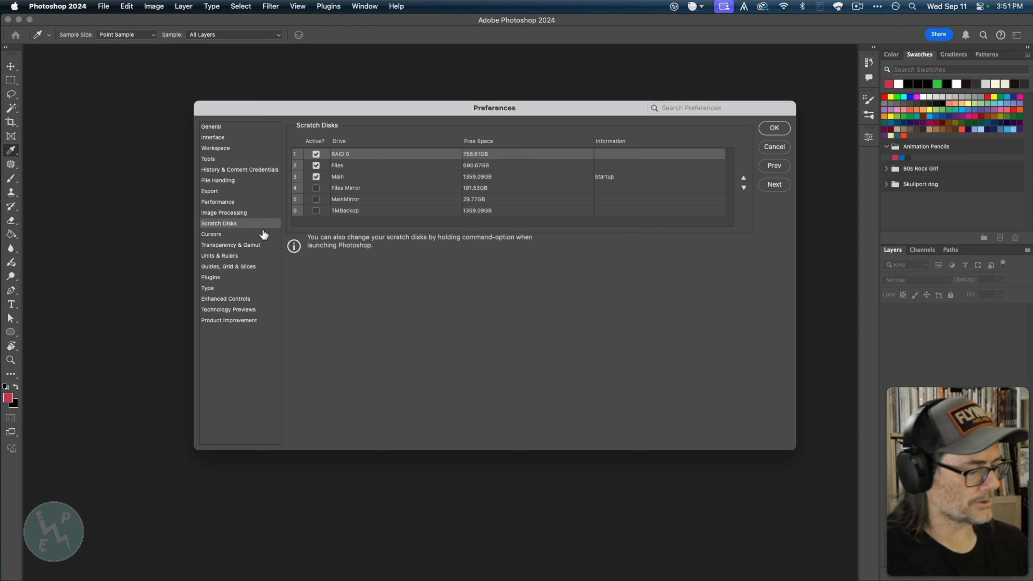
- Go over the Cursors preferences, comparing Normal and Full Size Brush Tip for painting, and keep Precise for other cursors
left_click(261, 236)
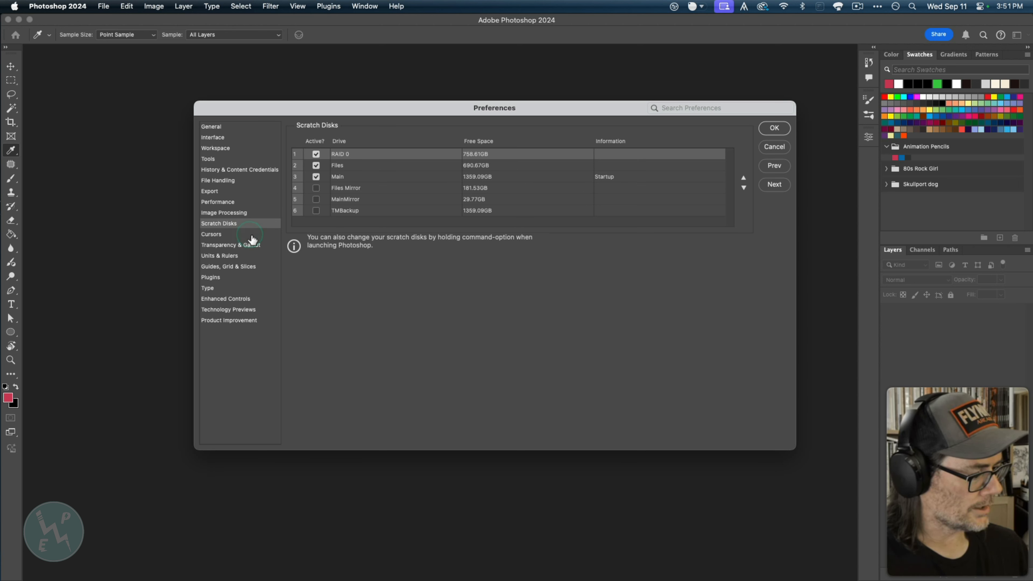
left_click(248, 234)
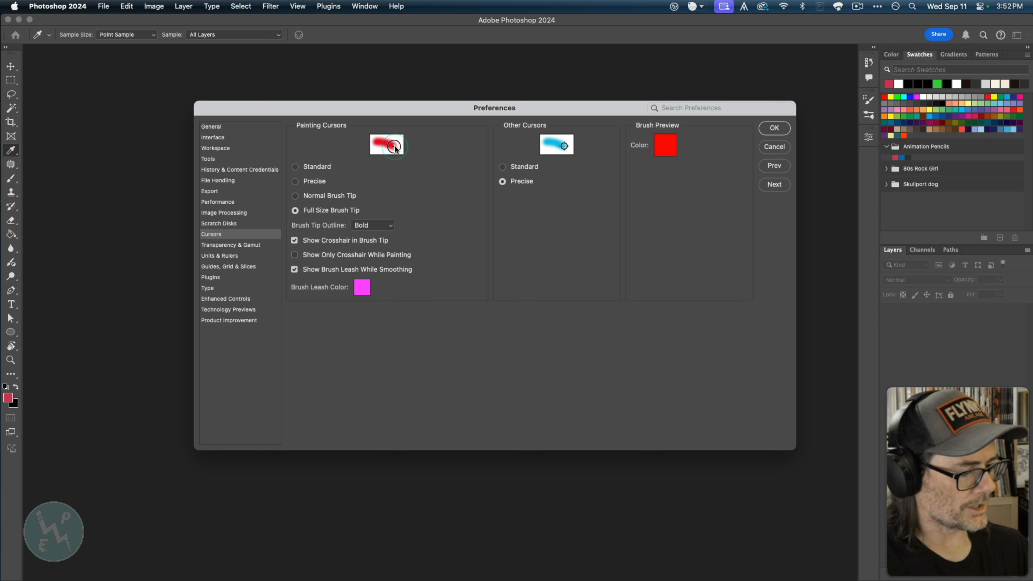
left_click(296, 196)
left_click(295, 211)
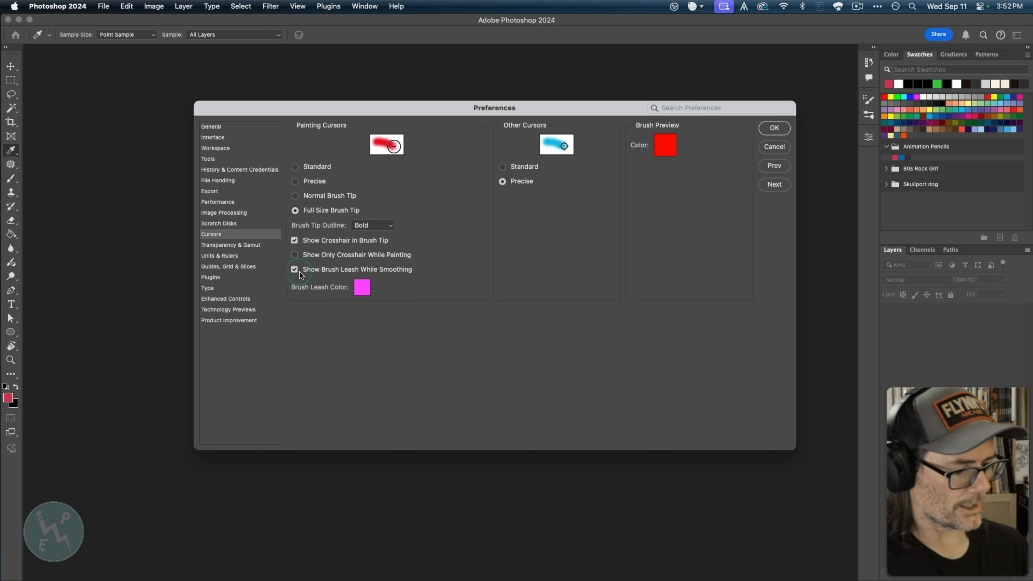
left_click(503, 182)
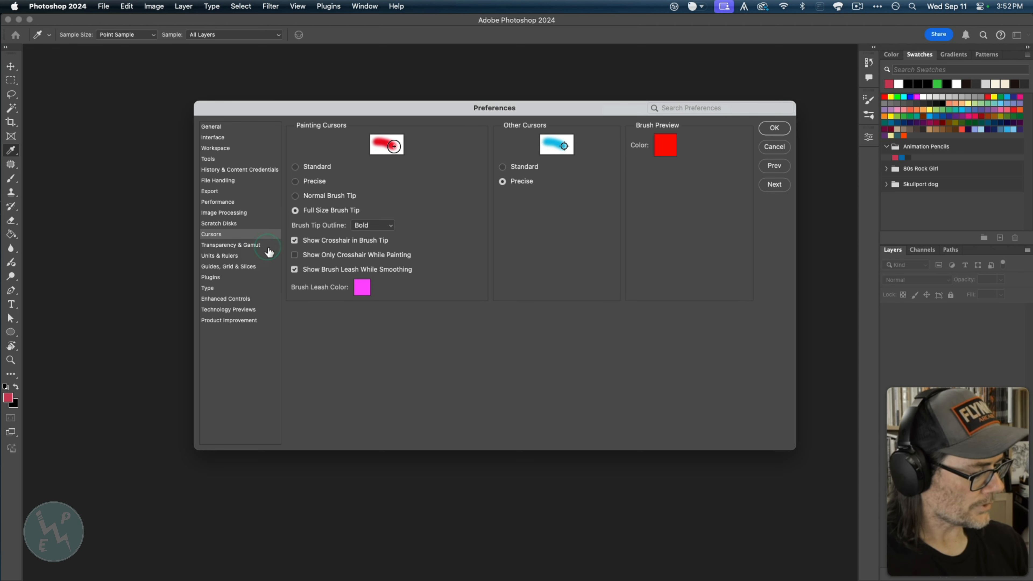
- Look over the Transparency & Gamut and Units & Rulers preferences, checking the ruler unit choices and print resolution
left_click(260, 246)
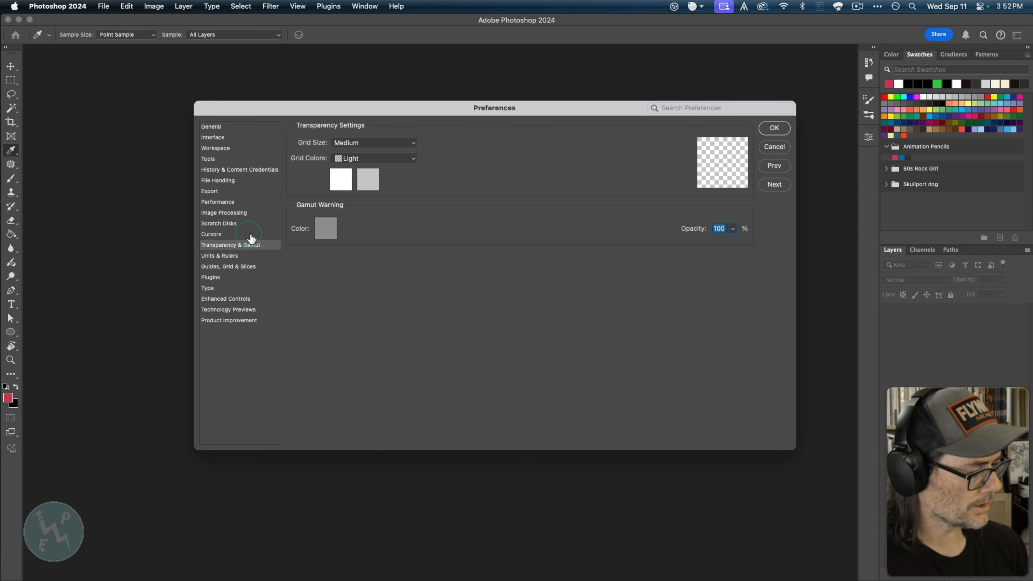
left_click(243, 257)
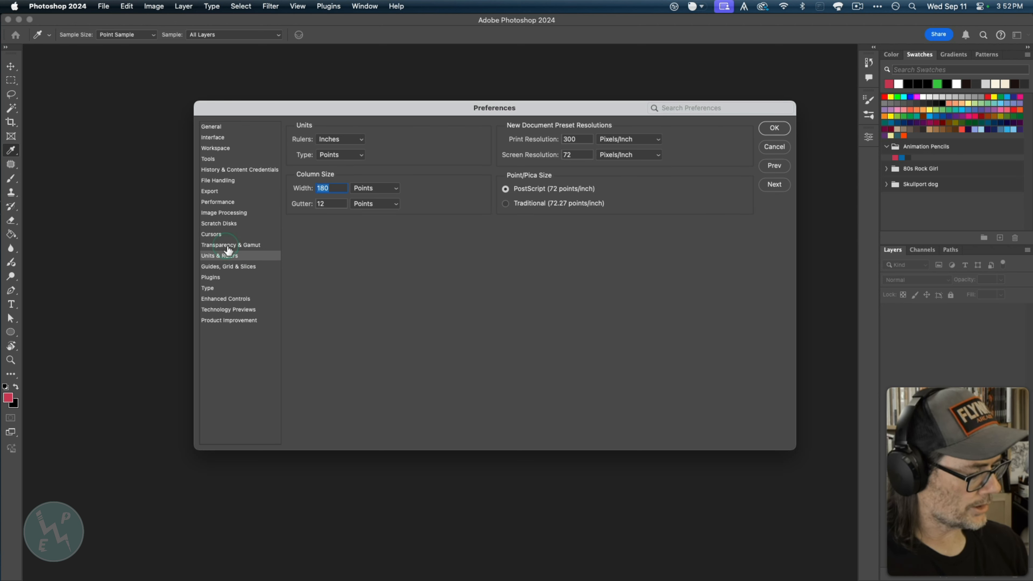
left_click(324, 147)
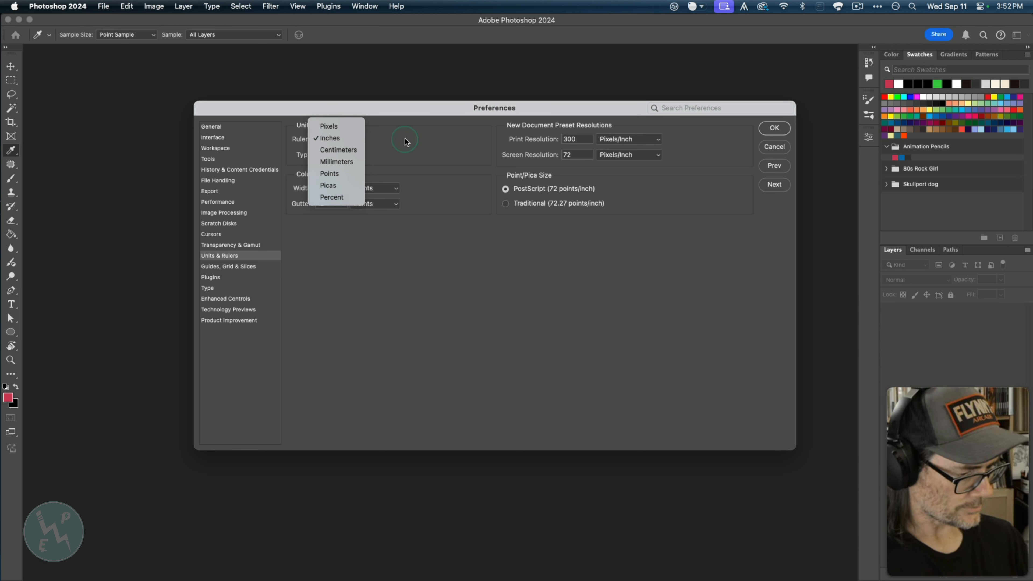
left_click(347, 243)
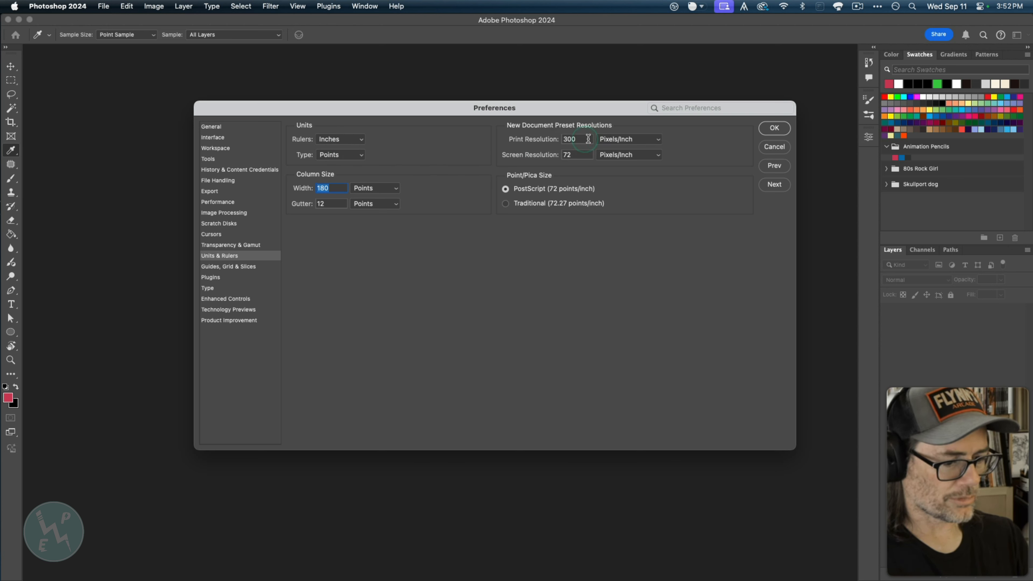
left_click(611, 138)
left_click(539, 138)
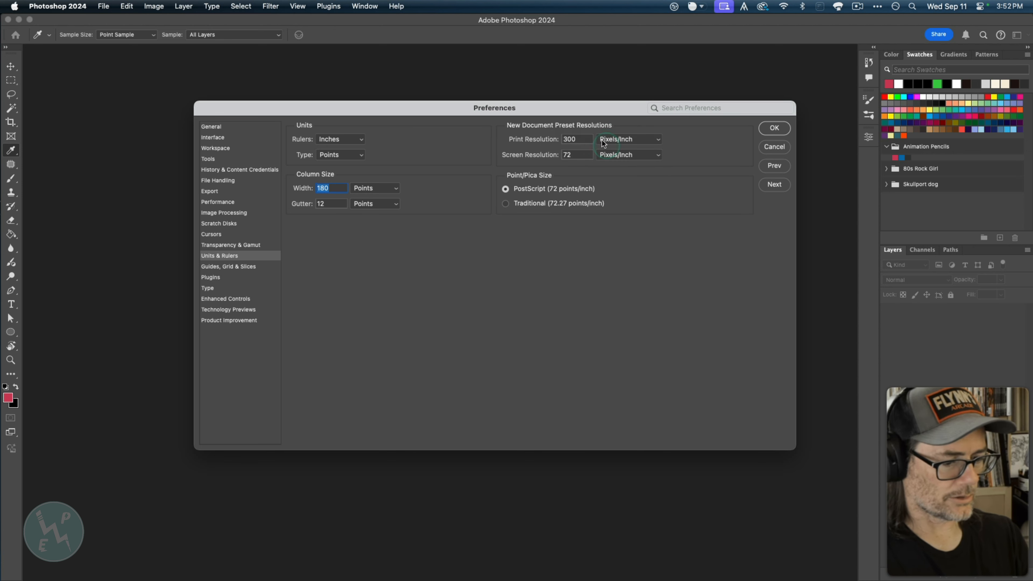
- Examine the Guides, Grid & Slices preferences and the color choices offered for canvas guides
left_click(224, 267)
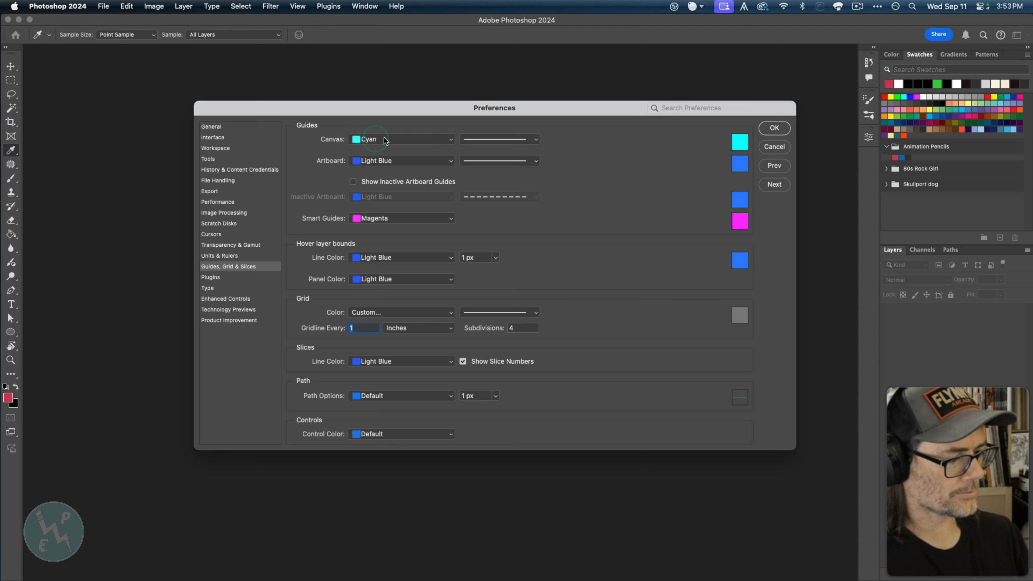
left_click(451, 139)
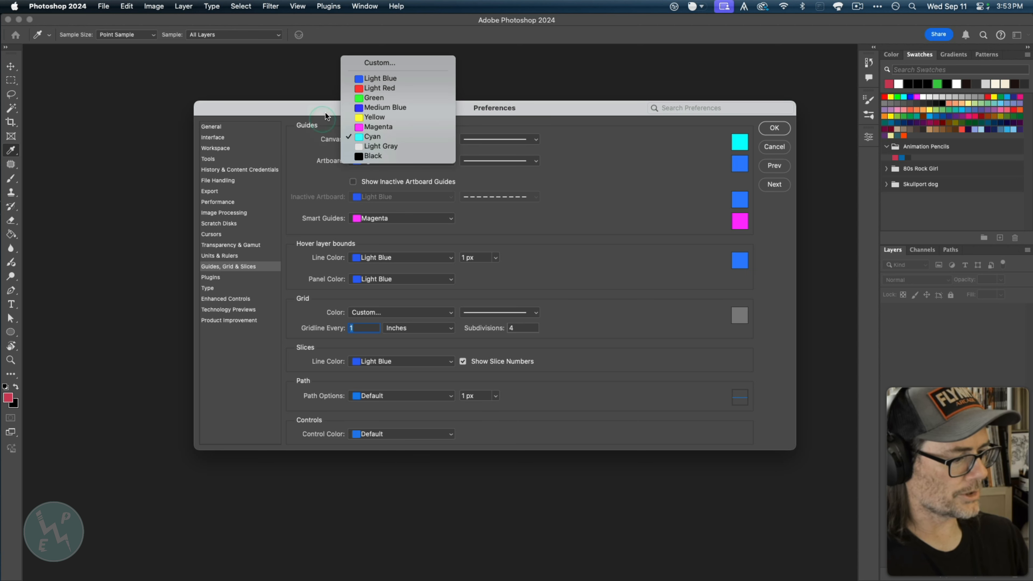
left_click(310, 153)
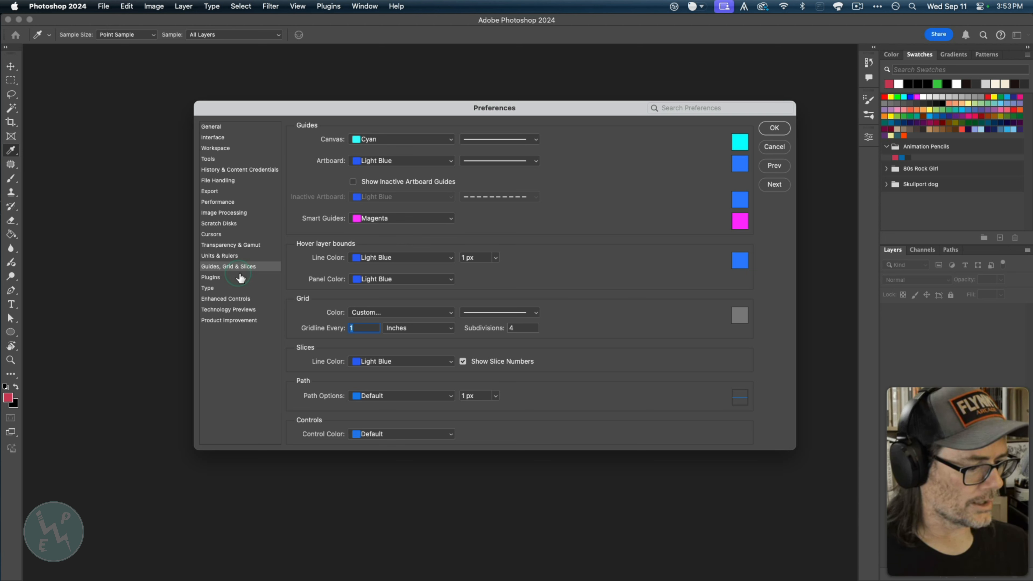
left_click(423, 139)
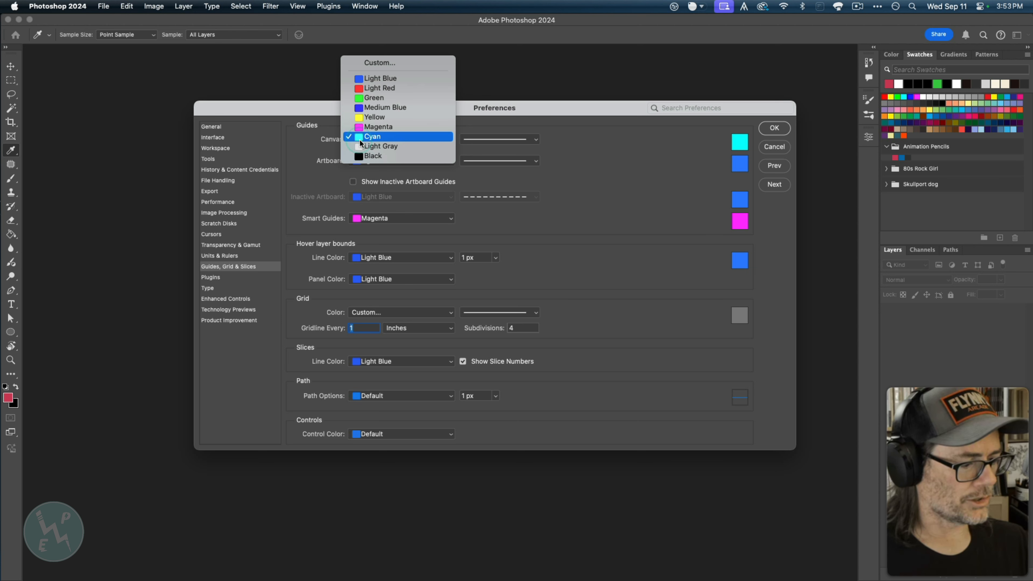
left_click(297, 160)
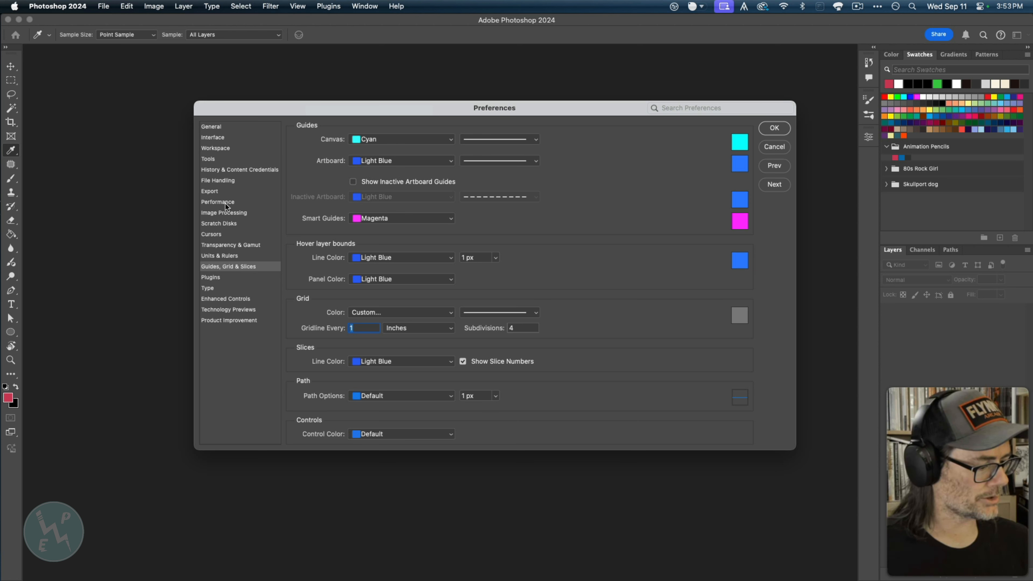
- Look through the Plugins, Type and Enhanced Controls preferences
left_click(229, 277)
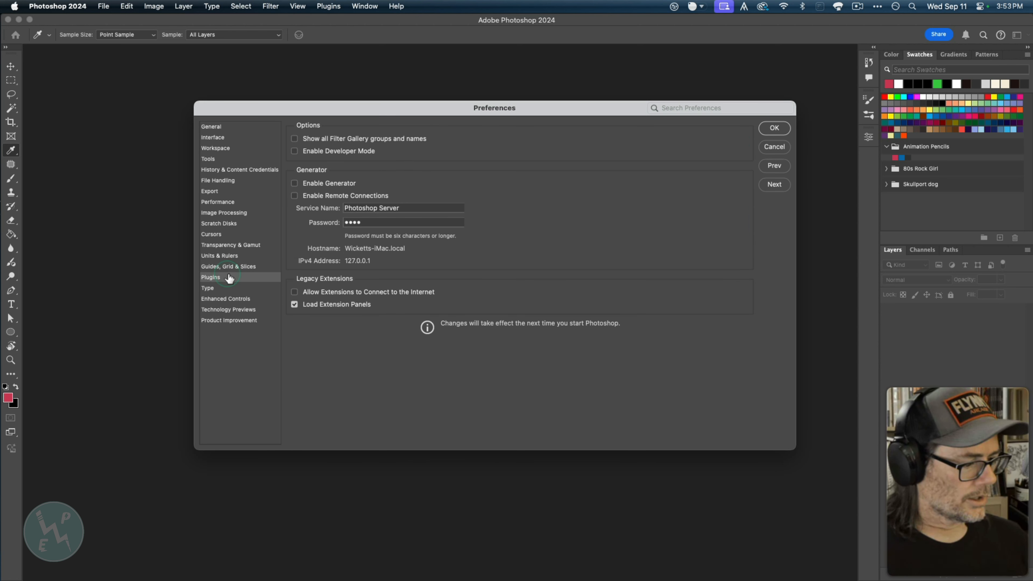
left_click(224, 286)
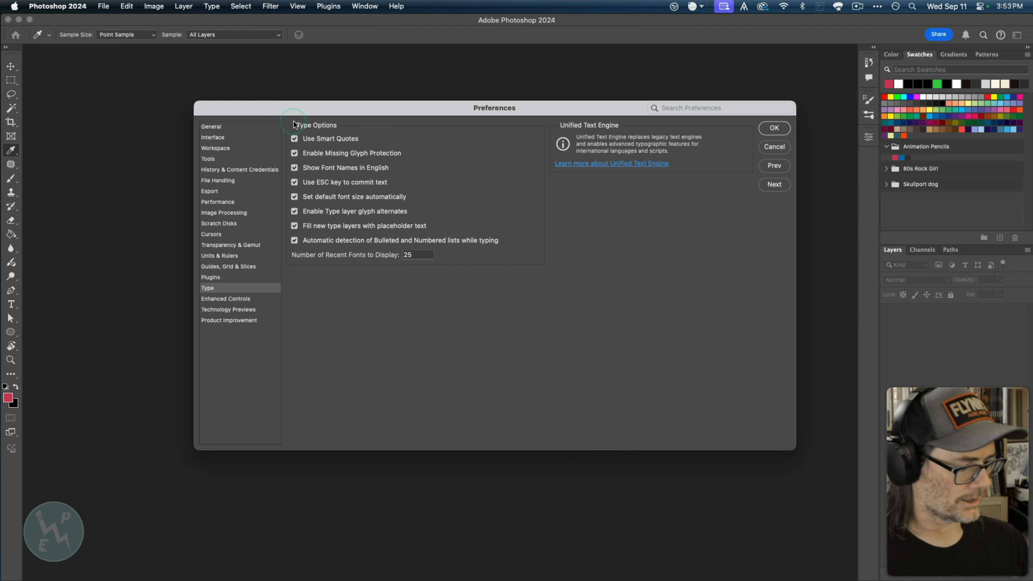
left_click(214, 299)
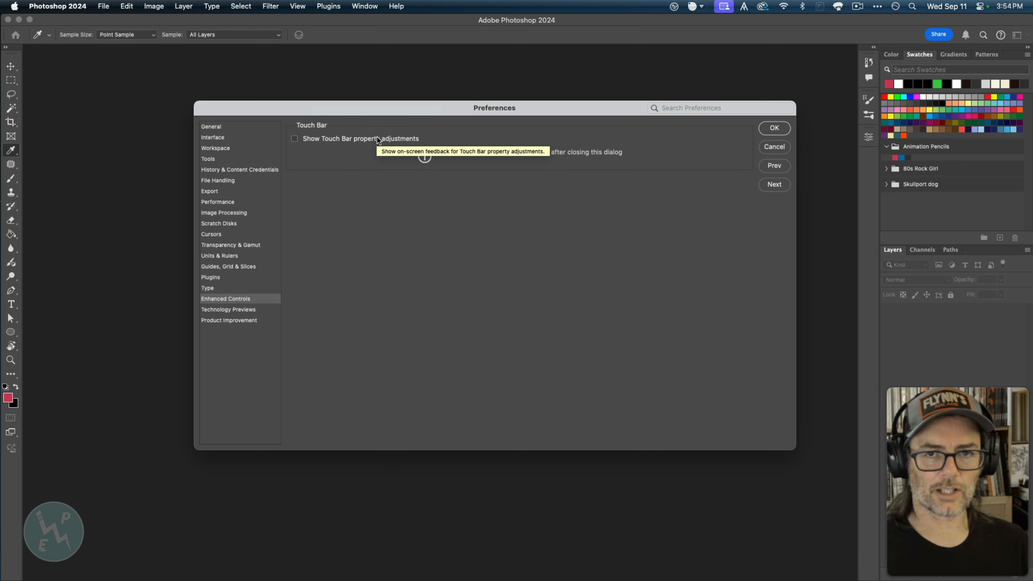
- Review the Technology Previews preferences, checking the Preserve Details 2.0 Upscale and Content-Aware Tracing Tool options
left_click(228, 311)
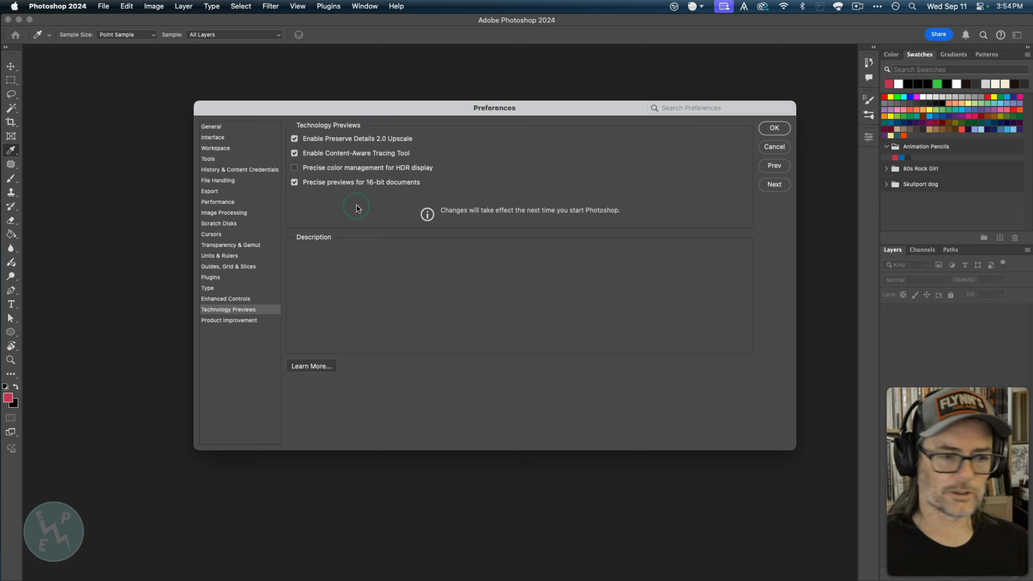
mouse_move(323, 144)
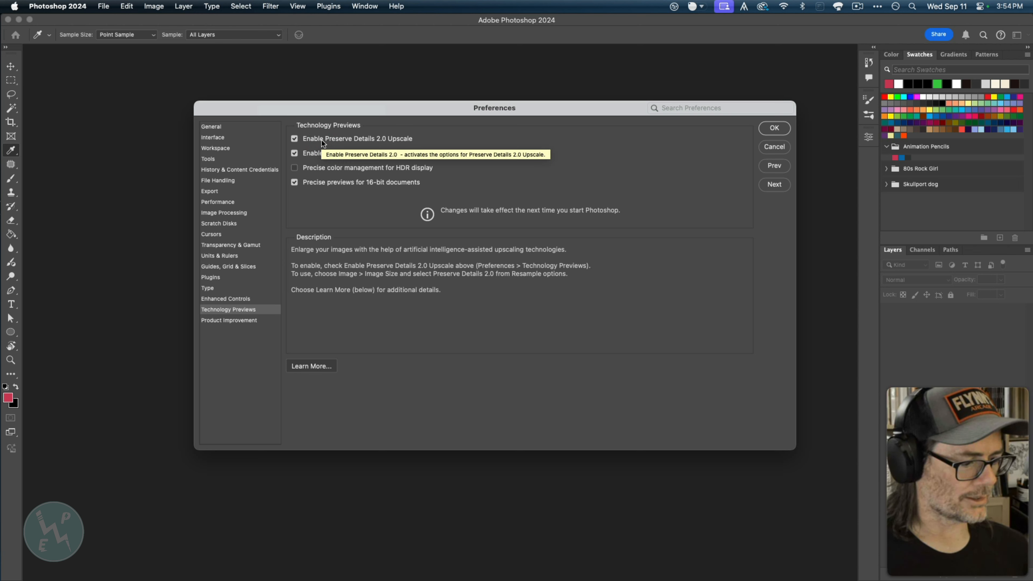
left_click(307, 138)
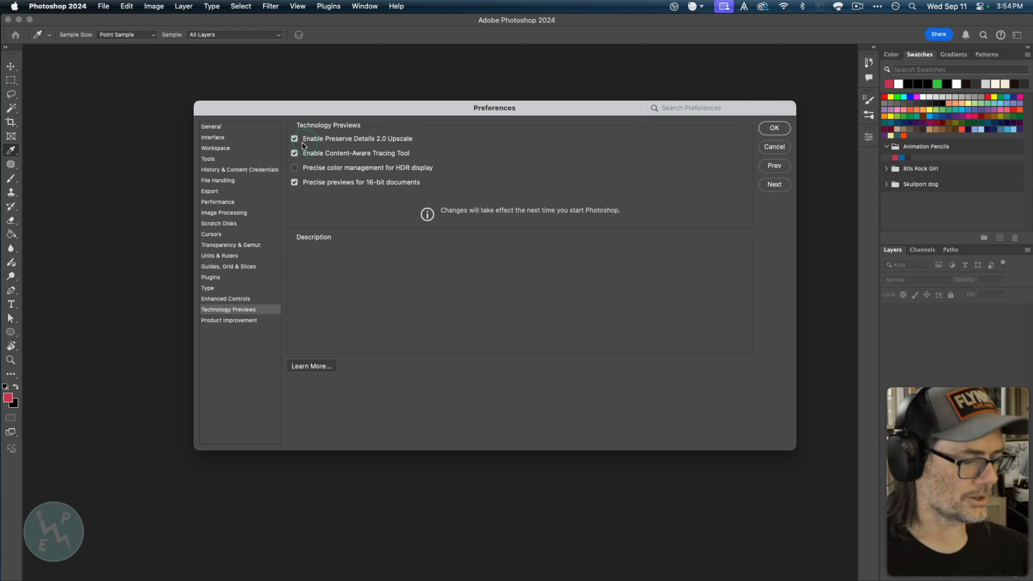
left_click(313, 154)
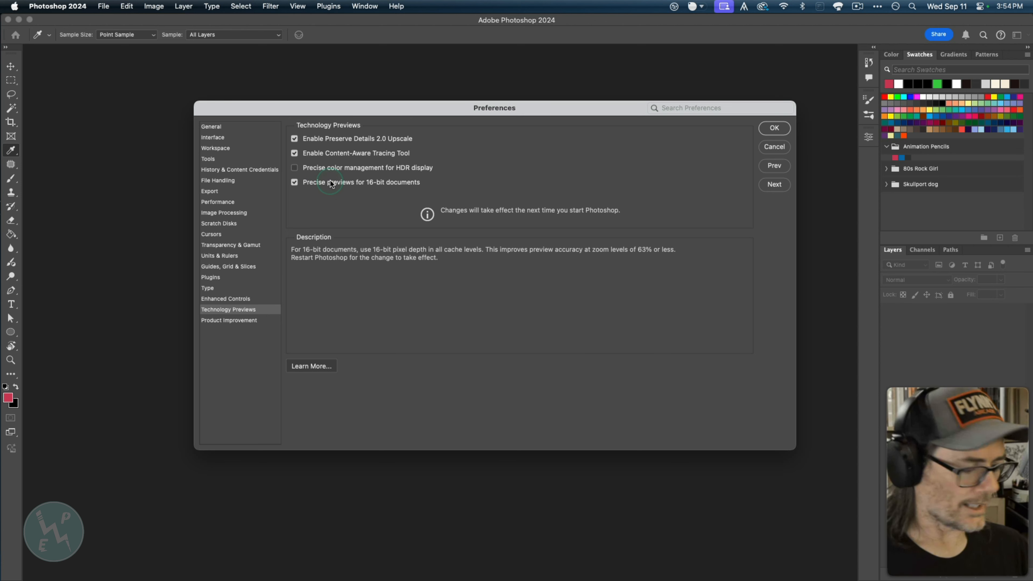
- Leave Photoshop Improvement Program participation off and accept the Preferences, ending with the Move tool active
left_click(227, 321)
left_click(295, 140)
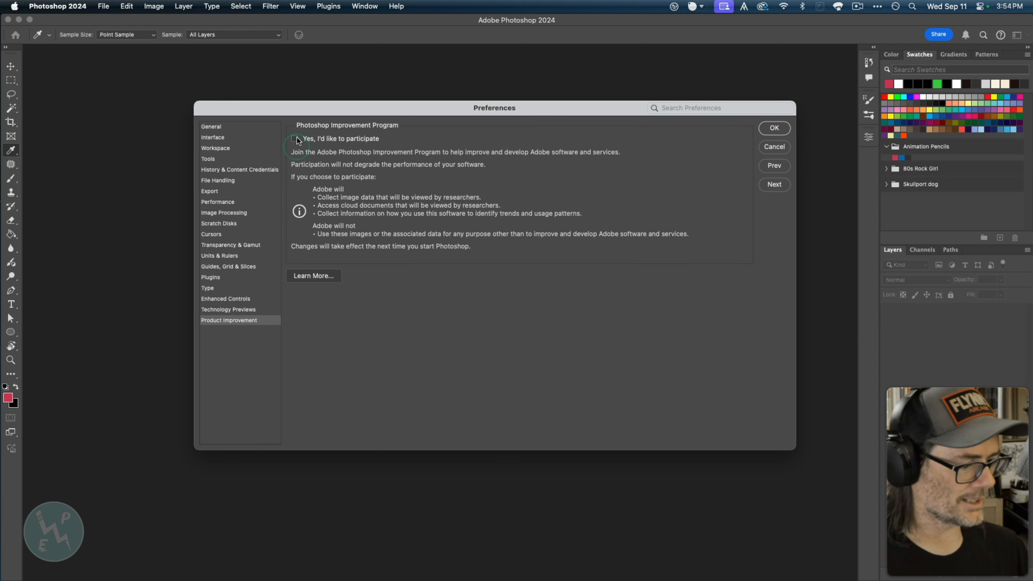
left_click(296, 140)
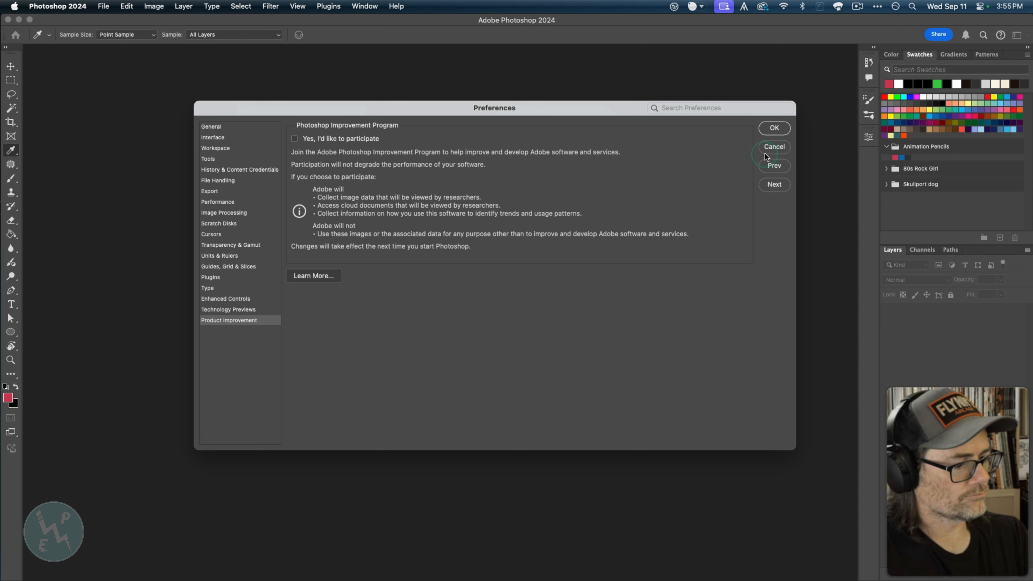
left_click(774, 129)
key("v")
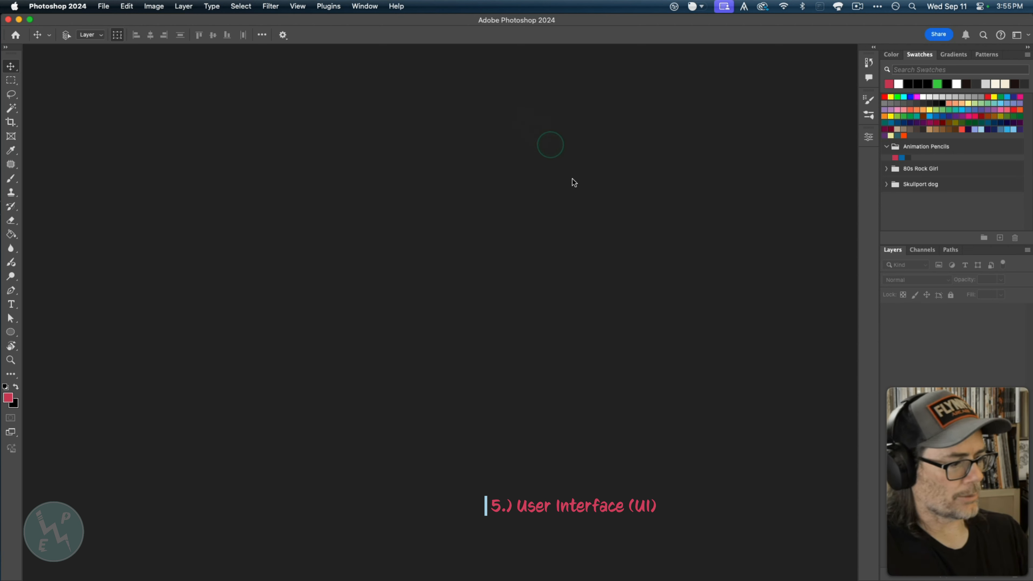
- Set up a new workspace that captures Keyboard Shortcuts, Menus and Toolbar, and dismiss it without saving
left_click(365, 7)
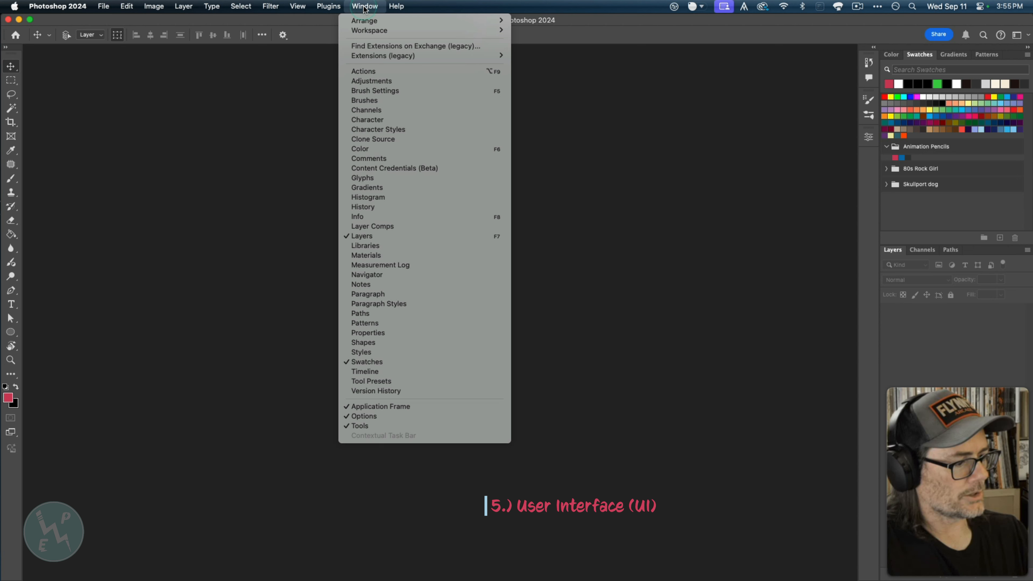
mouse_move(366, 31)
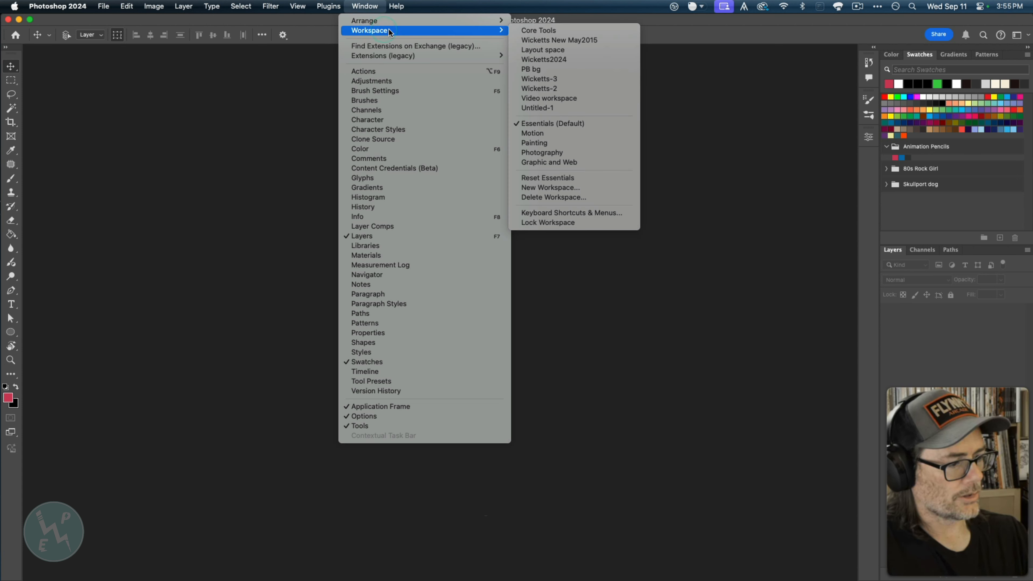
left_click(531, 188)
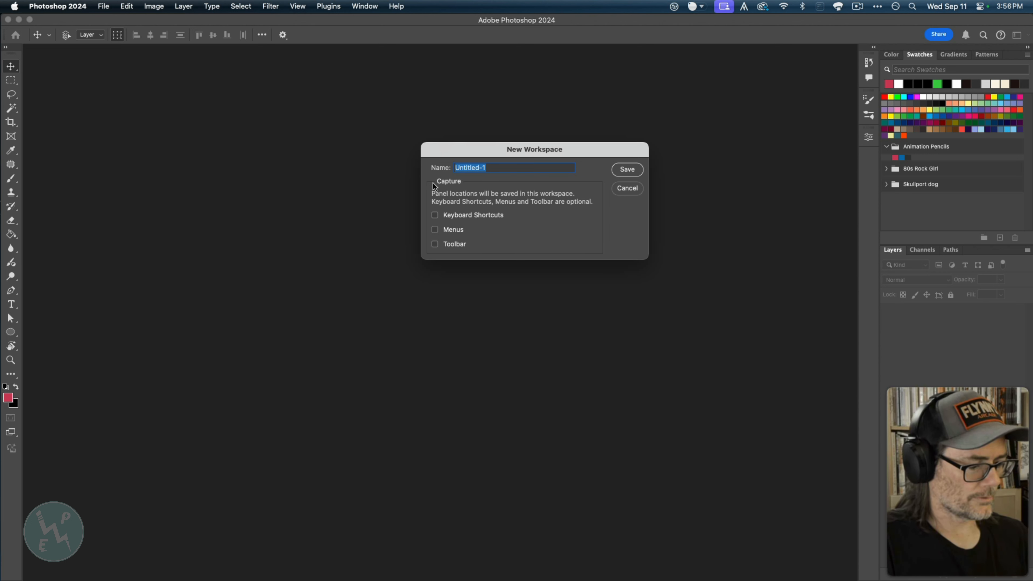
left_click(435, 216)
left_click(438, 228)
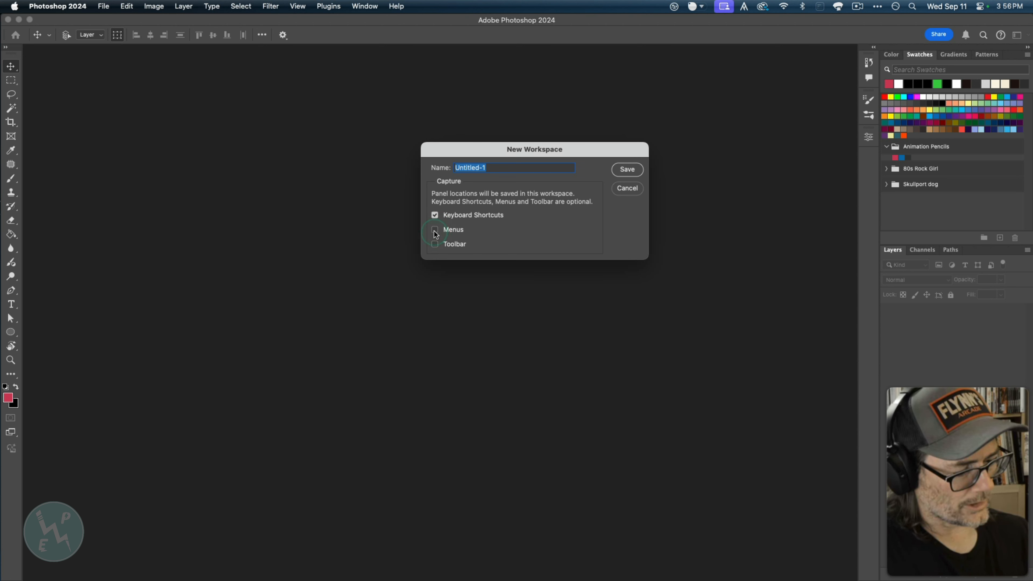
left_click(435, 246)
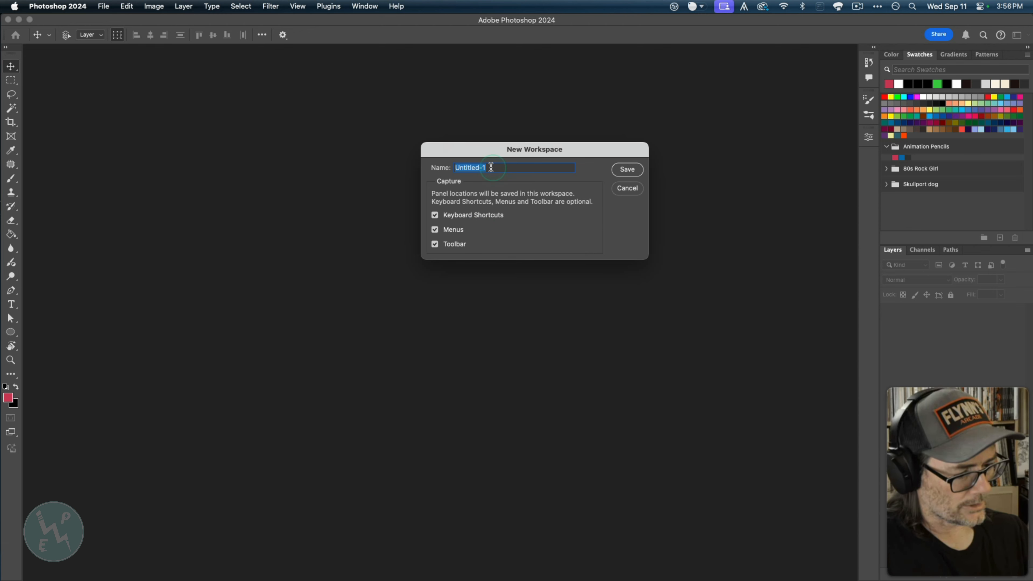
left_click(626, 192)
- Switch to the saved custom workspace whose name ends in "-3"
left_click(365, 7)
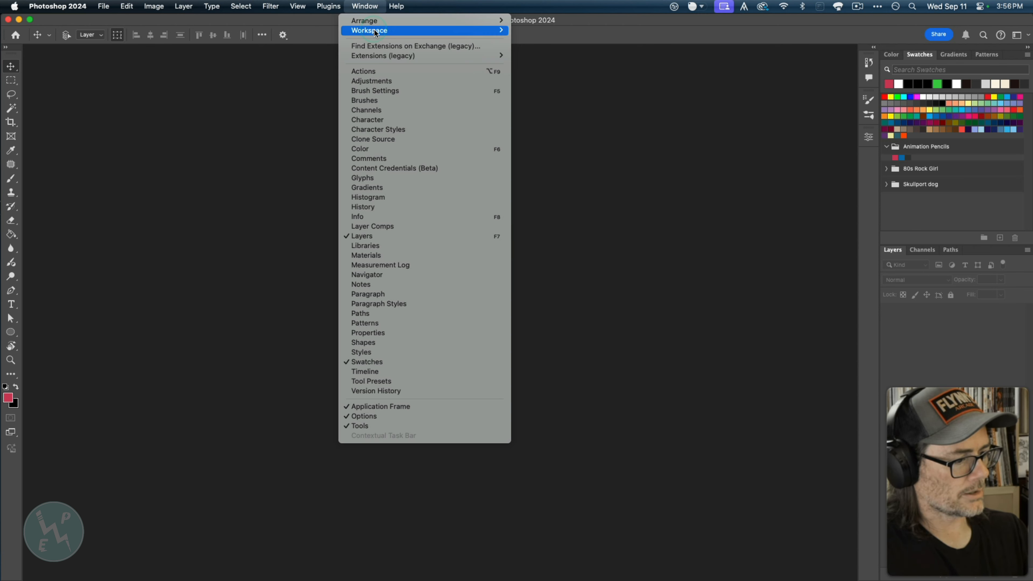
mouse_move(375, 33)
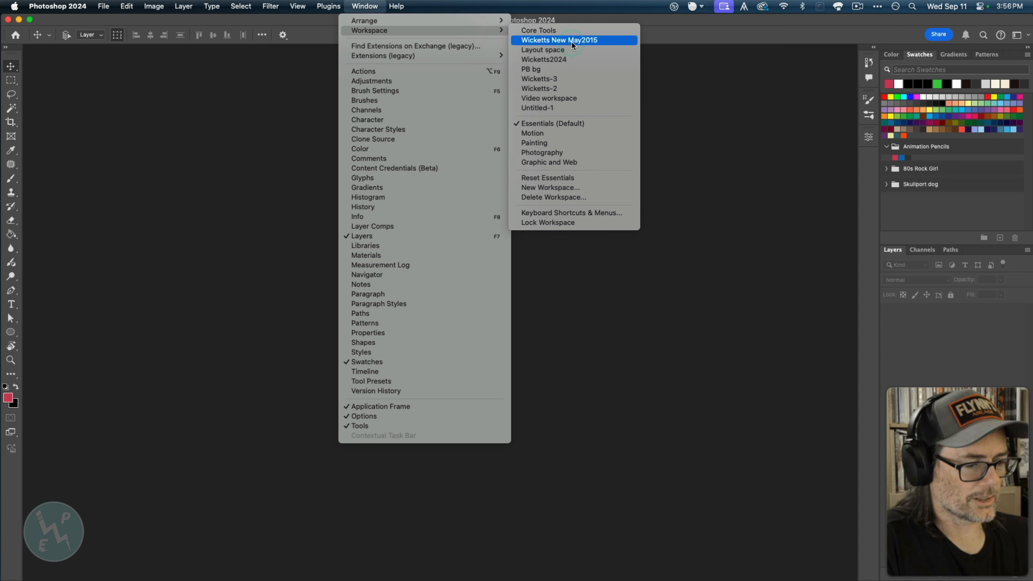
left_click(533, 79)
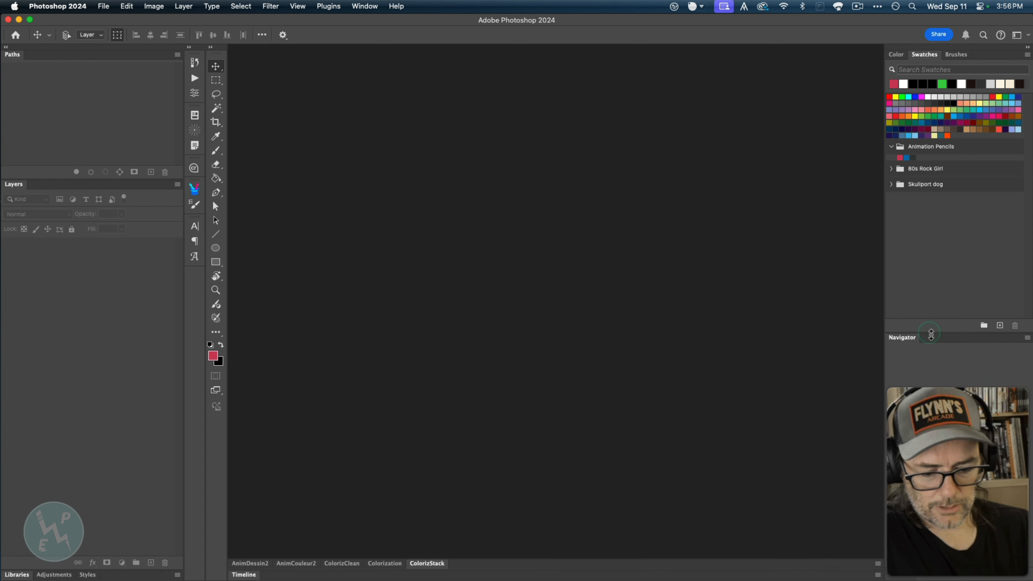
- Make the Swatches panel taller by lowering its boundary with the Navigator panel
left_click_drag(934, 331, 923, 366)
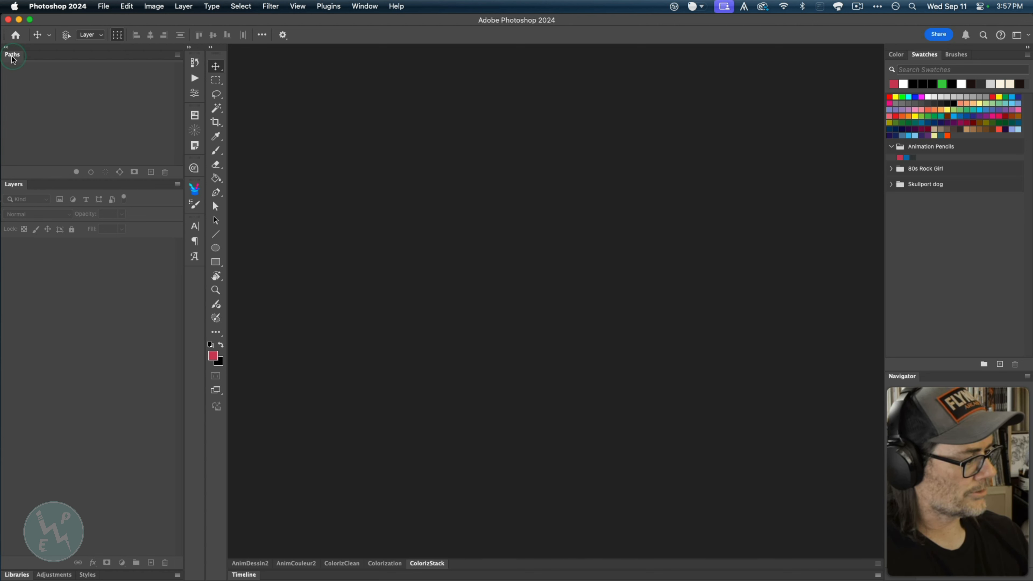
left_click(15, 64)
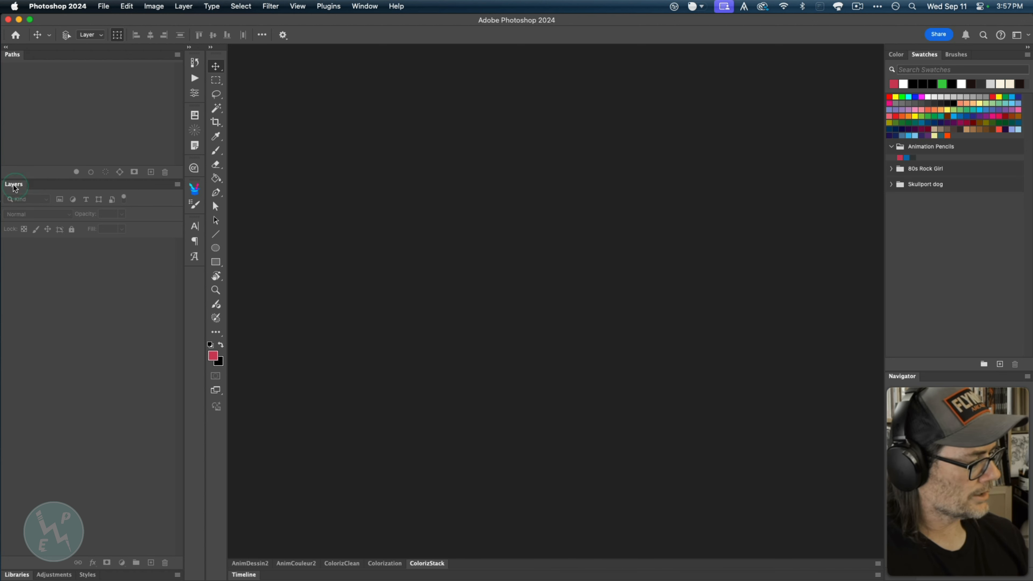
left_click(41, 189)
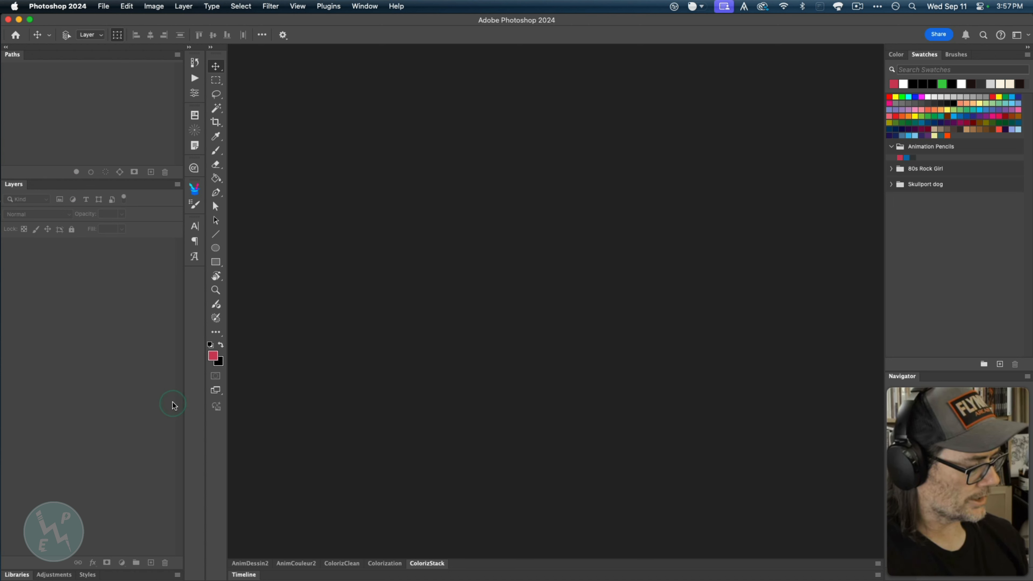
- Activate the Horizontal Type tool and examine the list of extra tools grouped with it in the toolbar
left_click(217, 333)
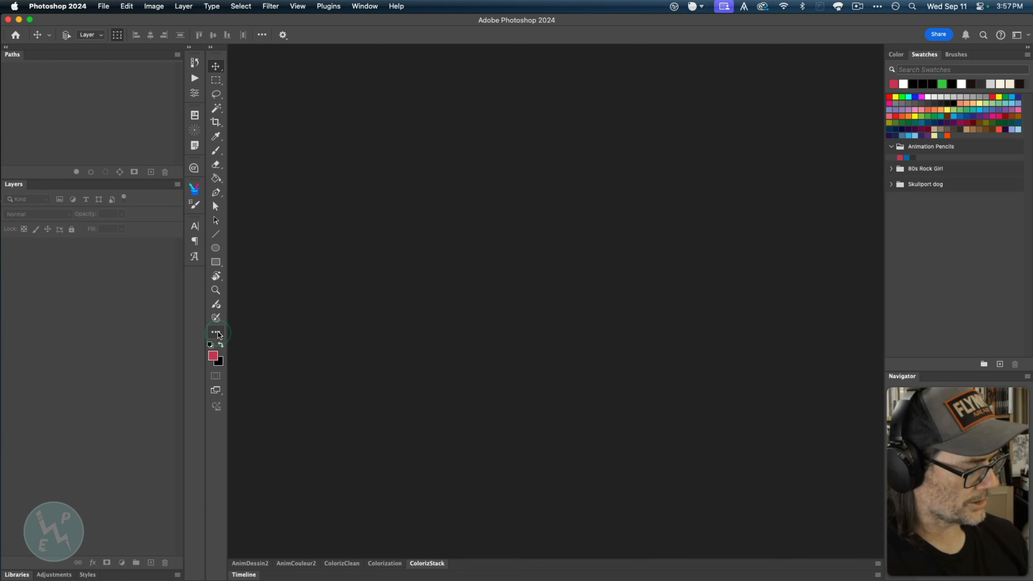
key("t")
left_click(218, 333)
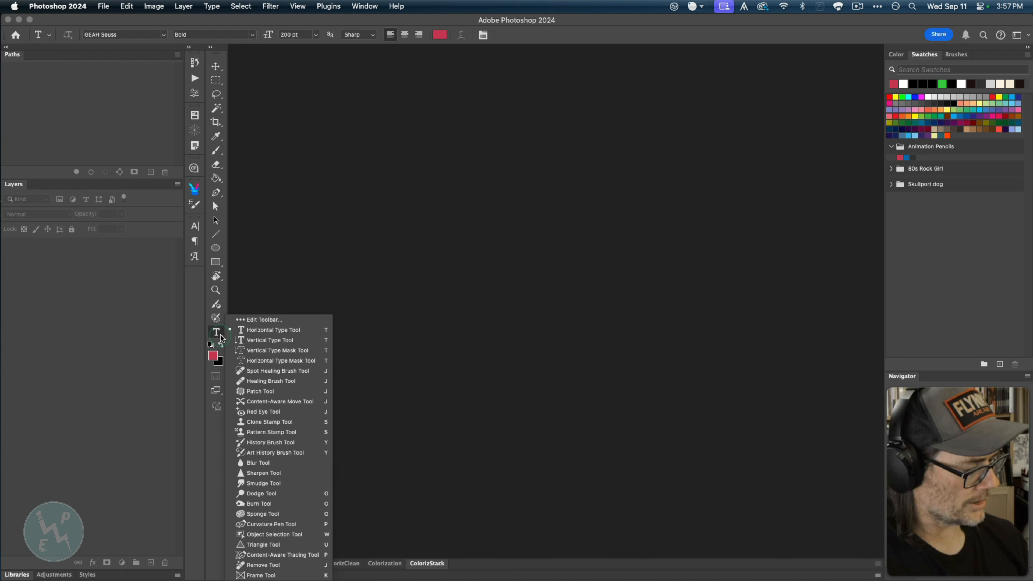
left_click(244, 320)
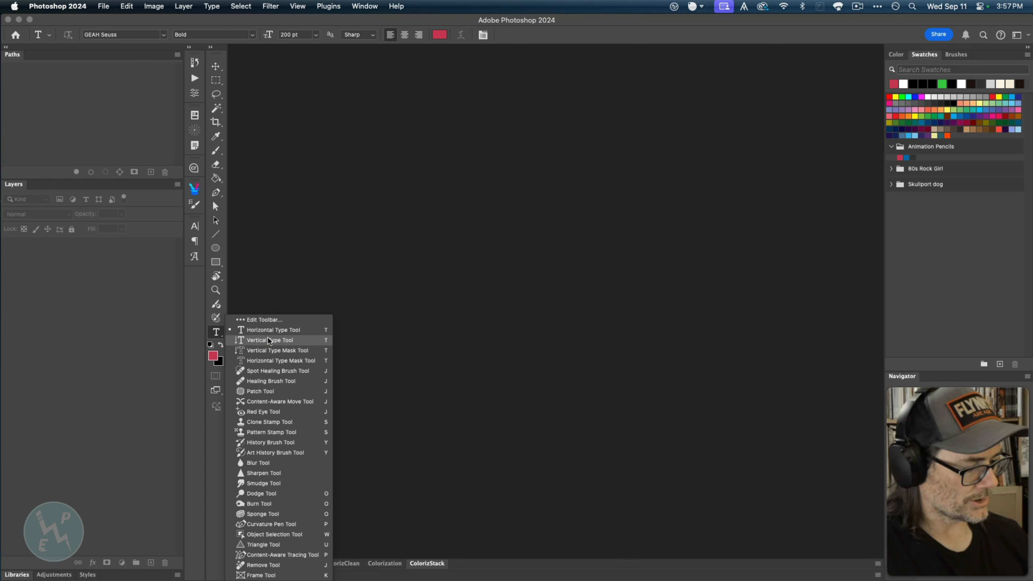
left_click(215, 333)
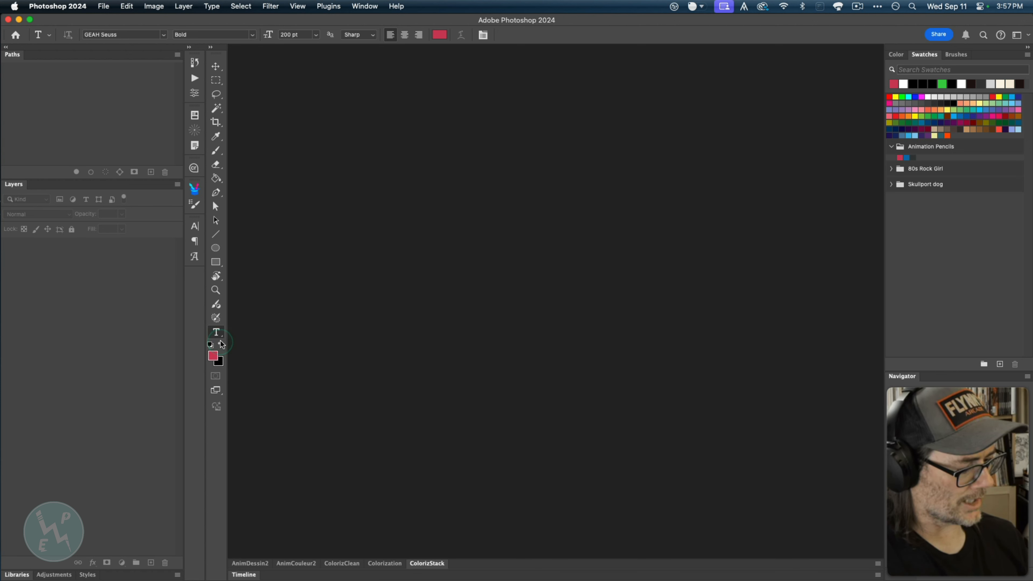
left_click(220, 337)
left_click(221, 340)
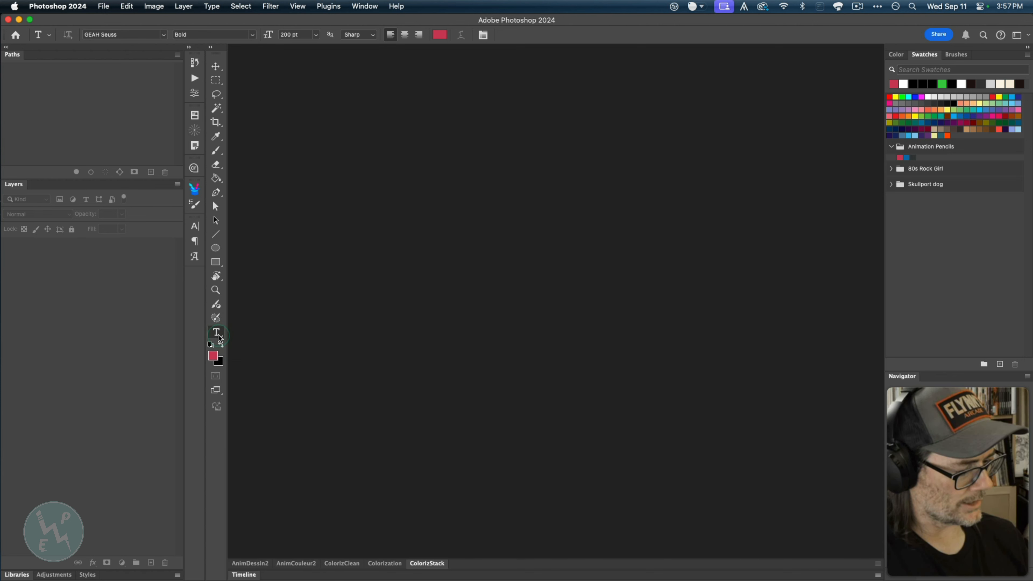
left_click(219, 338)
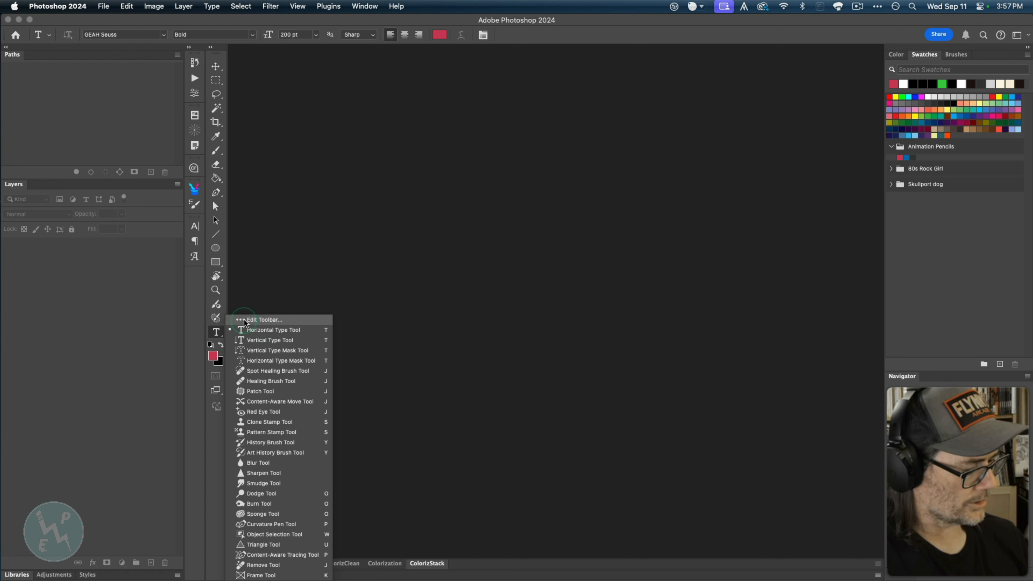
left_click(217, 335)
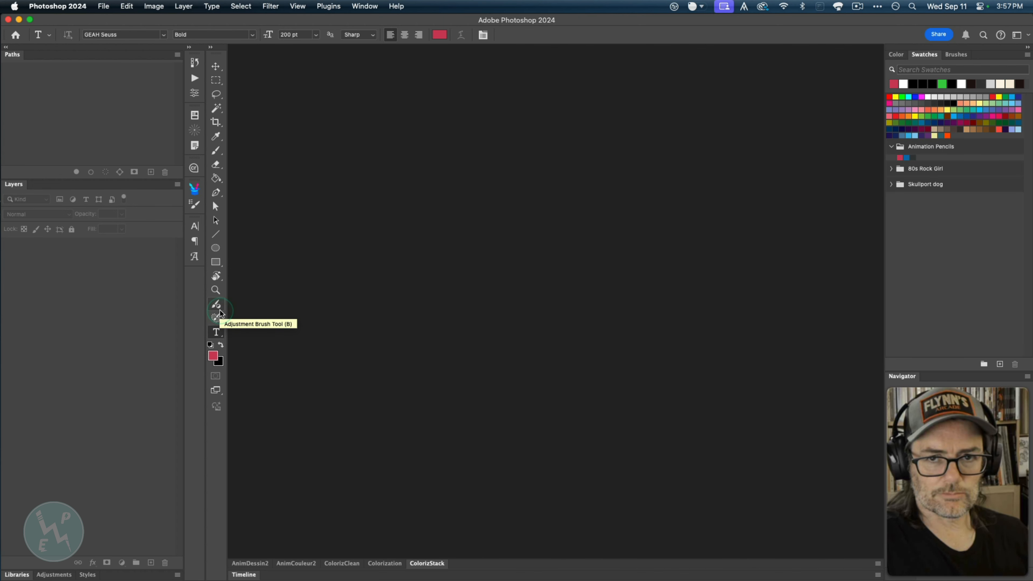
right_click(216, 332)
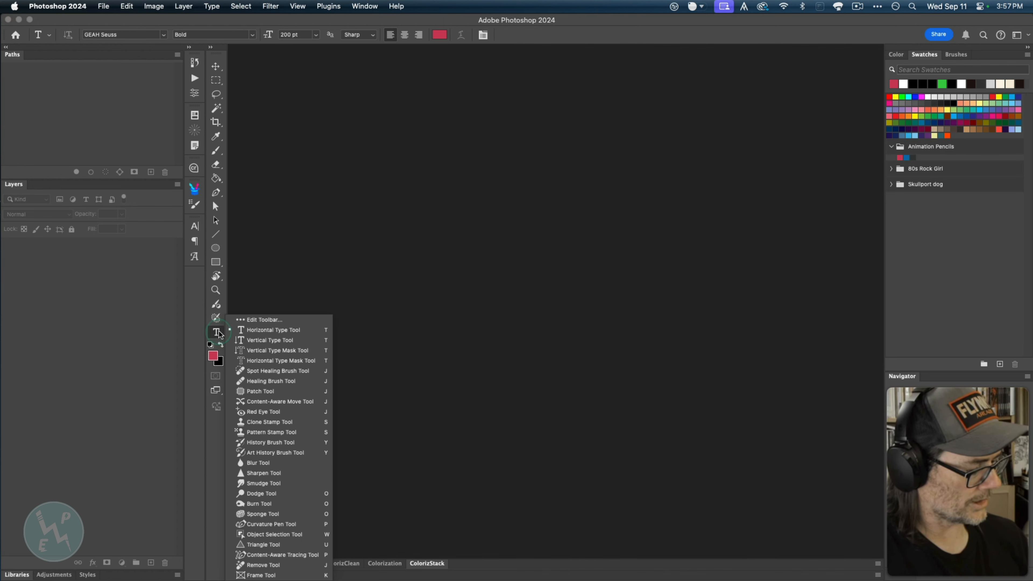
left_click(262, 361)
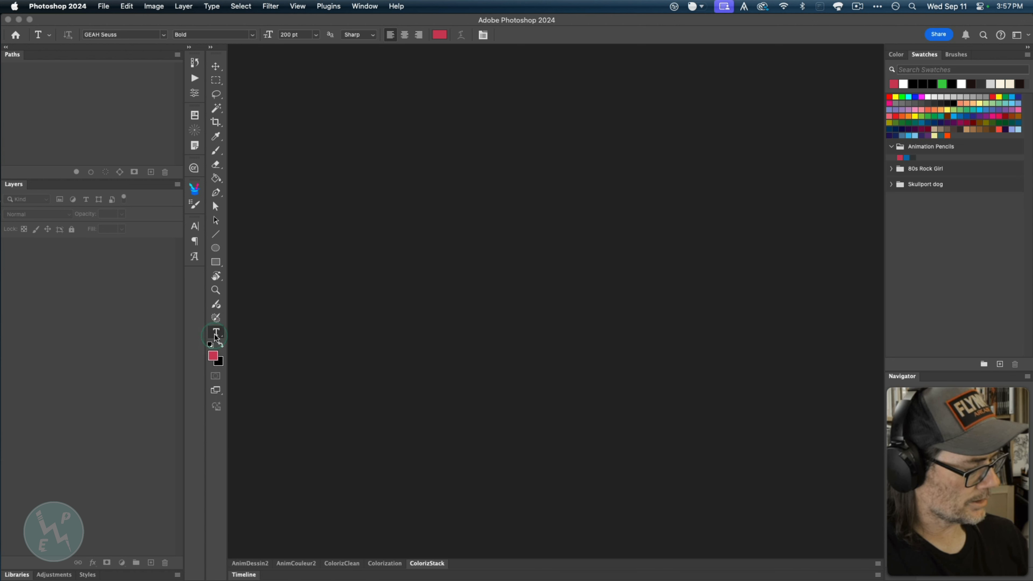
- Examine the tool variants grouped under the Rectangle tool and the Rotate View tool
left_click(222, 261)
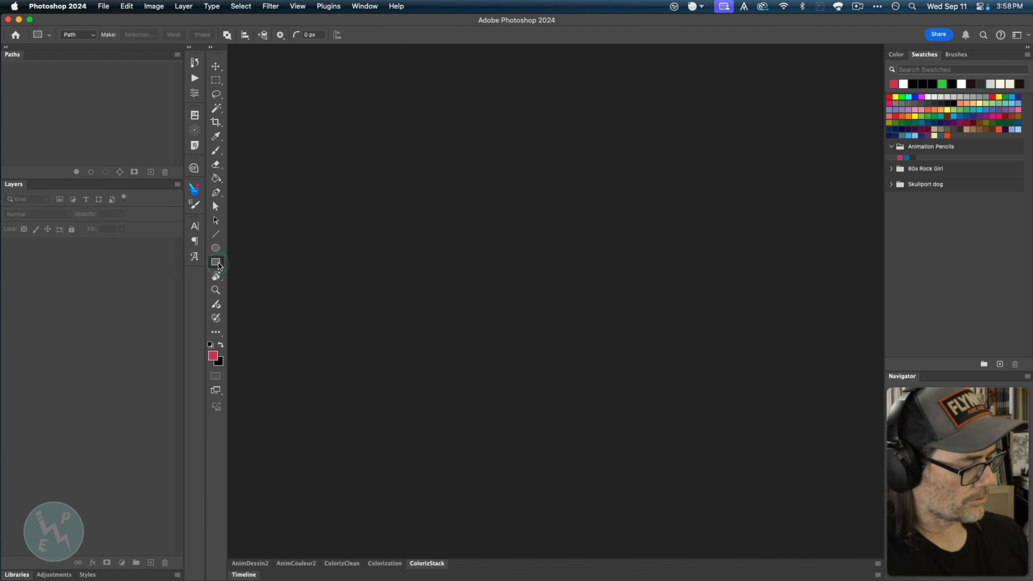
right_click(218, 264)
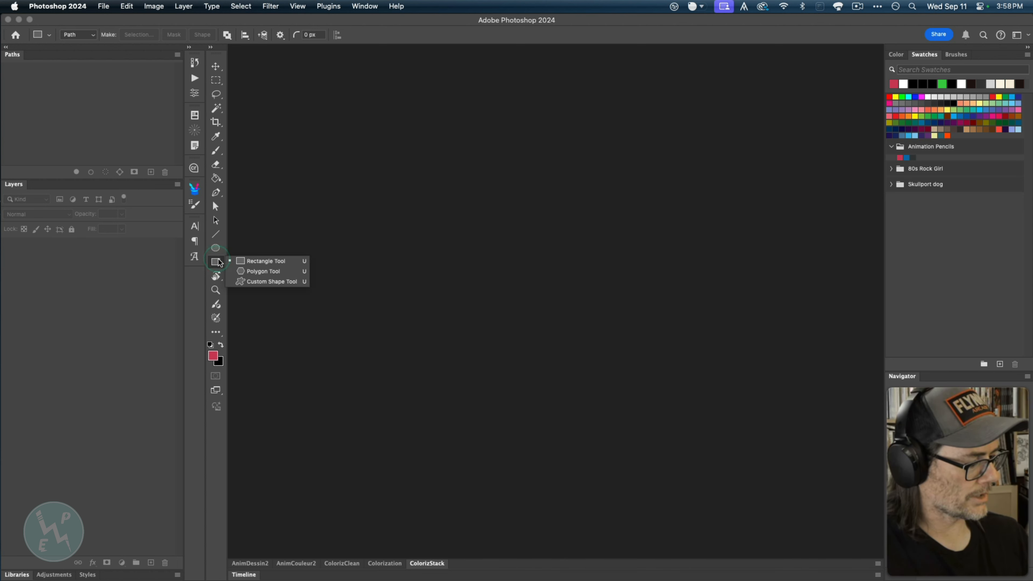
left_click(217, 277)
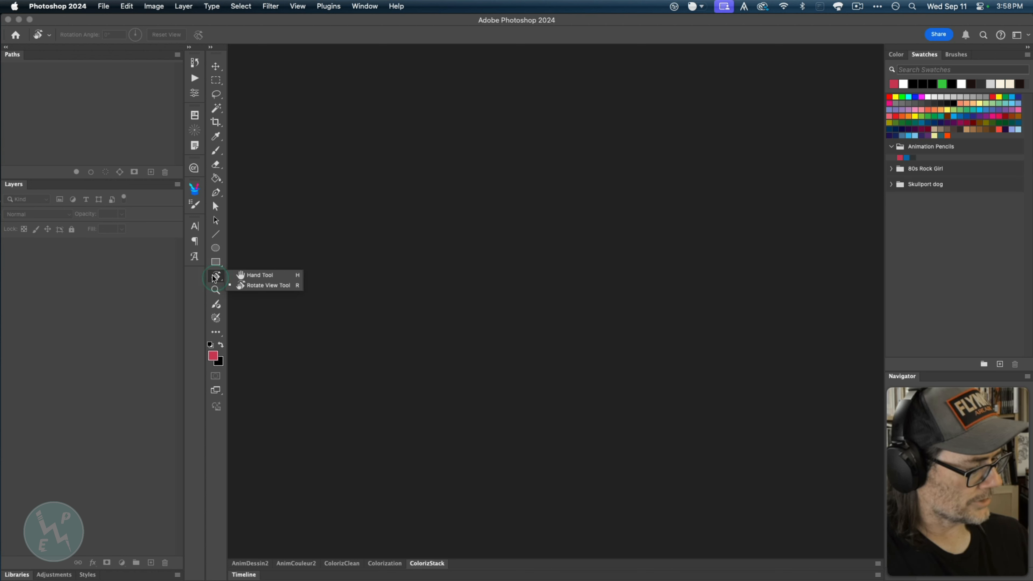
left_click(217, 278)
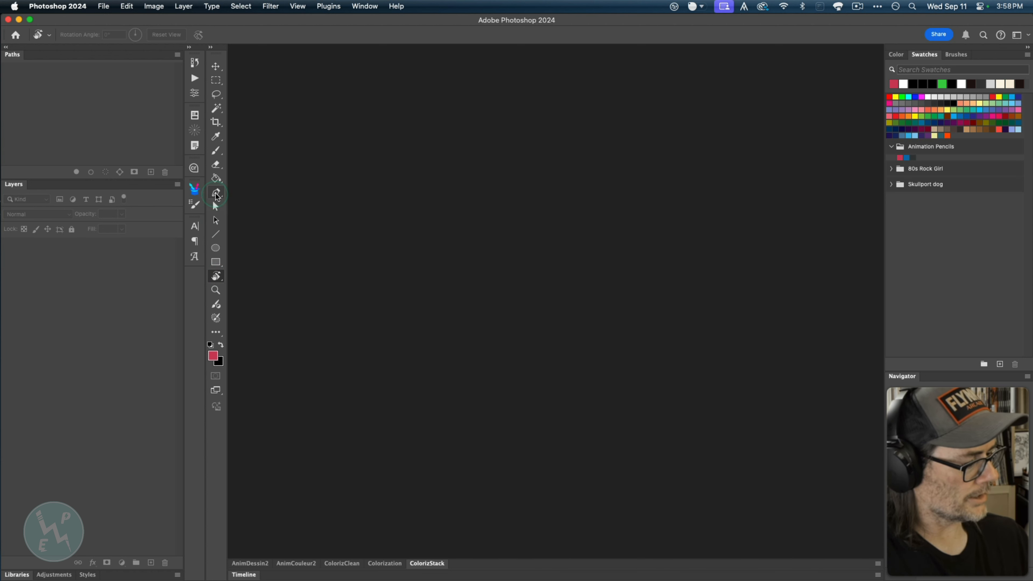
- Examine the tool variants grouped under the Paint Bucket, Eraser and Brush tools
left_click(216, 194)
left_click(217, 179)
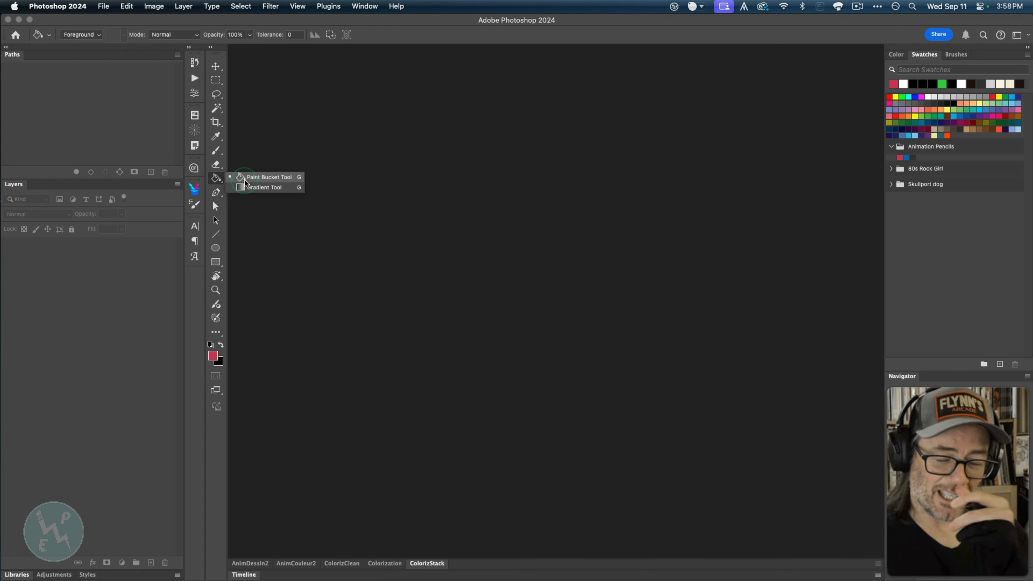
left_click(216, 164)
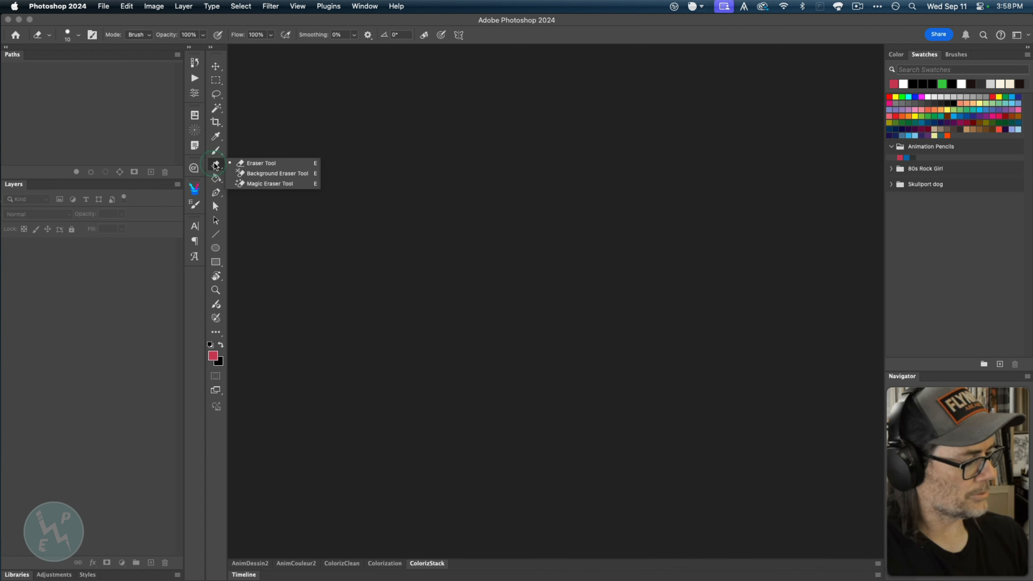
left_click(218, 166)
left_click(217, 152)
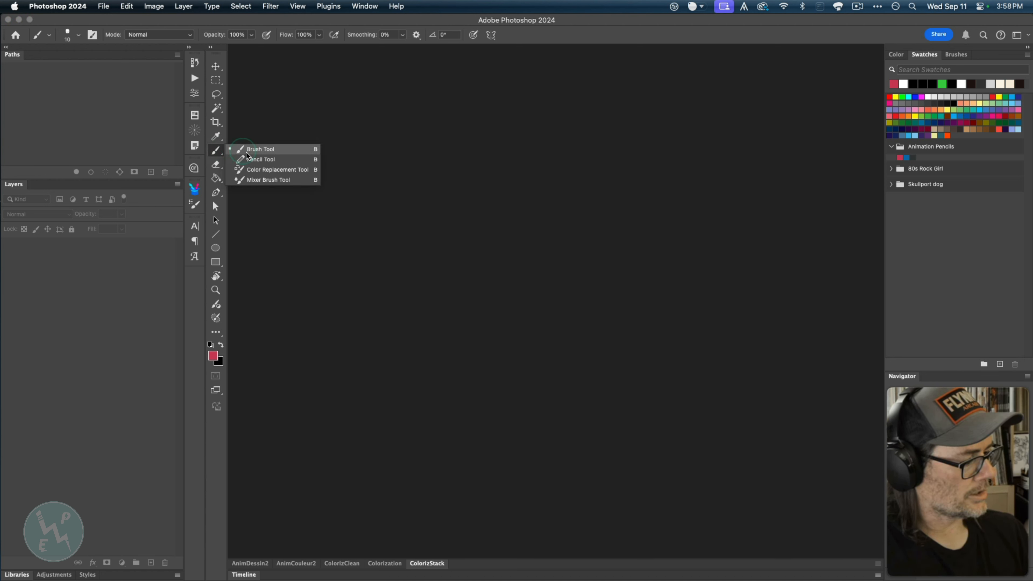
left_click(217, 154)
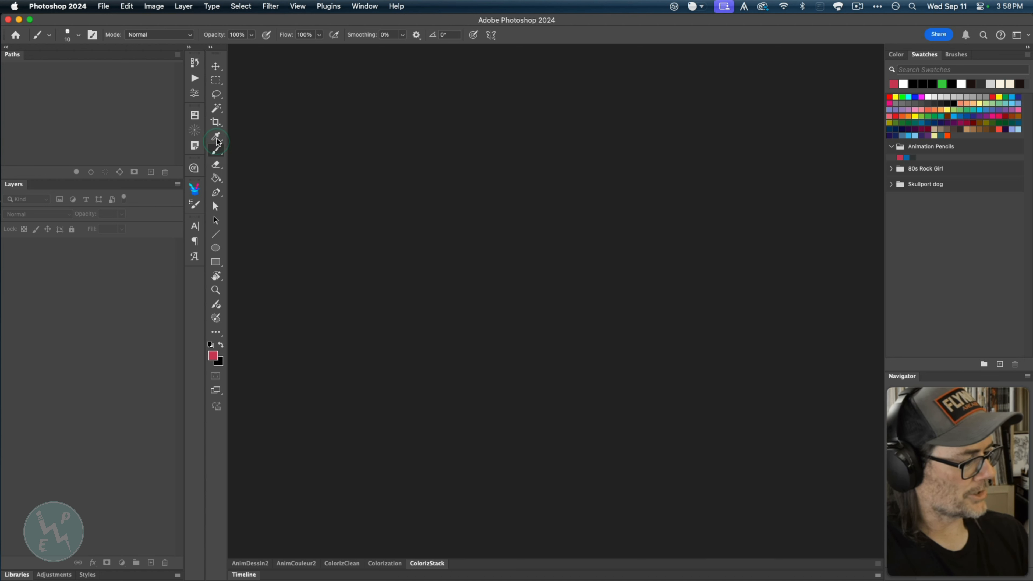
- Examine the variants of the Magic Wand, Lasso, Rectangular Marquee and Move tools, ending with the Move tool active
left_click(219, 112)
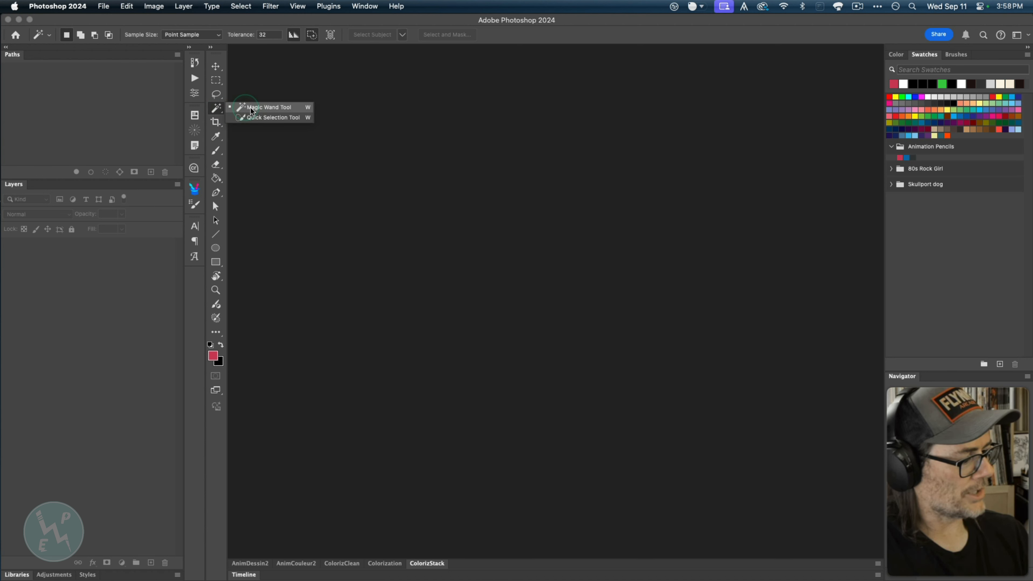
left_click(216, 110)
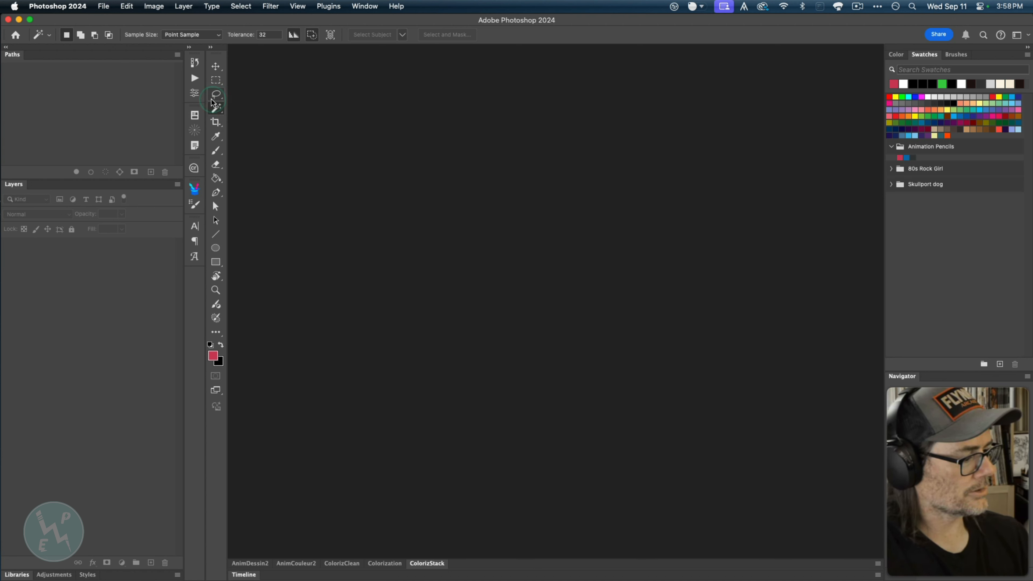
left_click(217, 95)
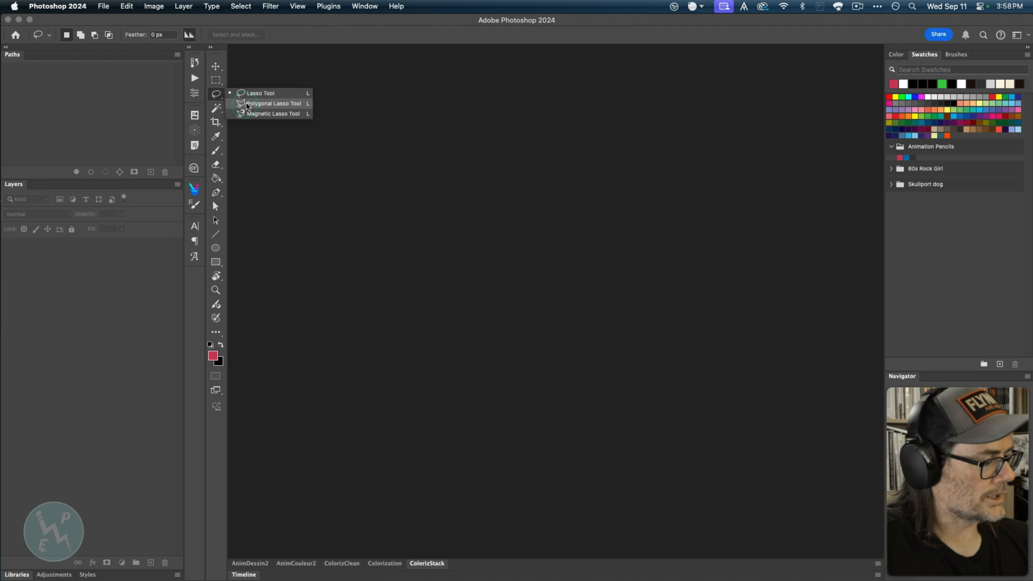
left_click(214, 90)
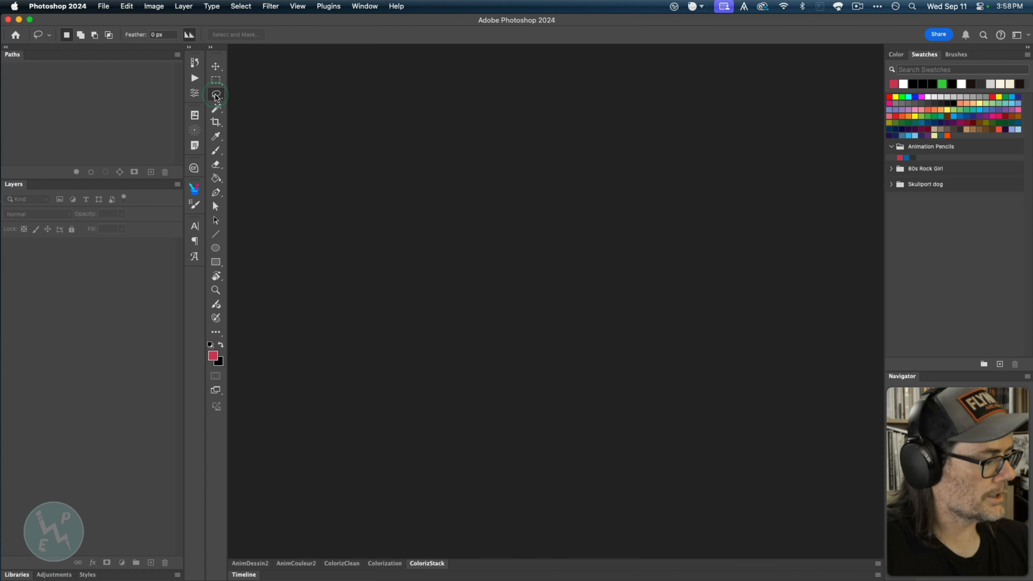
left_click(215, 80)
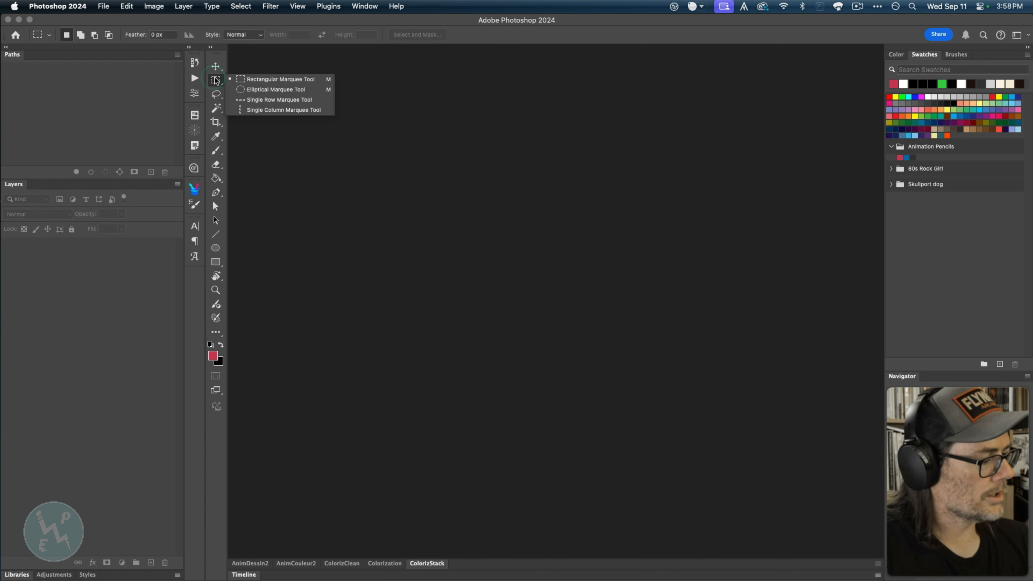
left_click(216, 67)
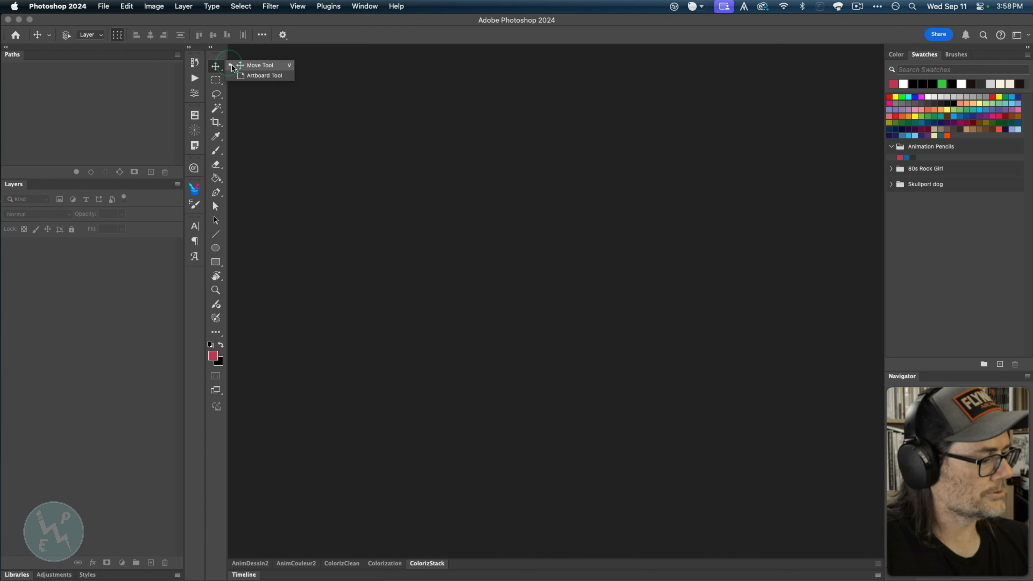
left_click(216, 74)
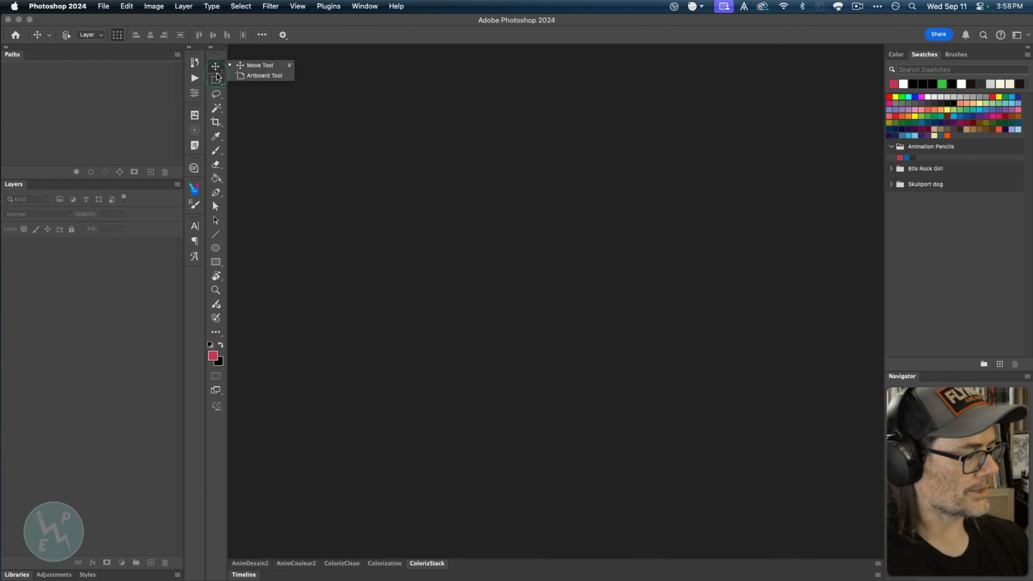
- Try the two-column toolbar and the expanded panel dock beside it, restoring each to its compact form
left_click(212, 48)
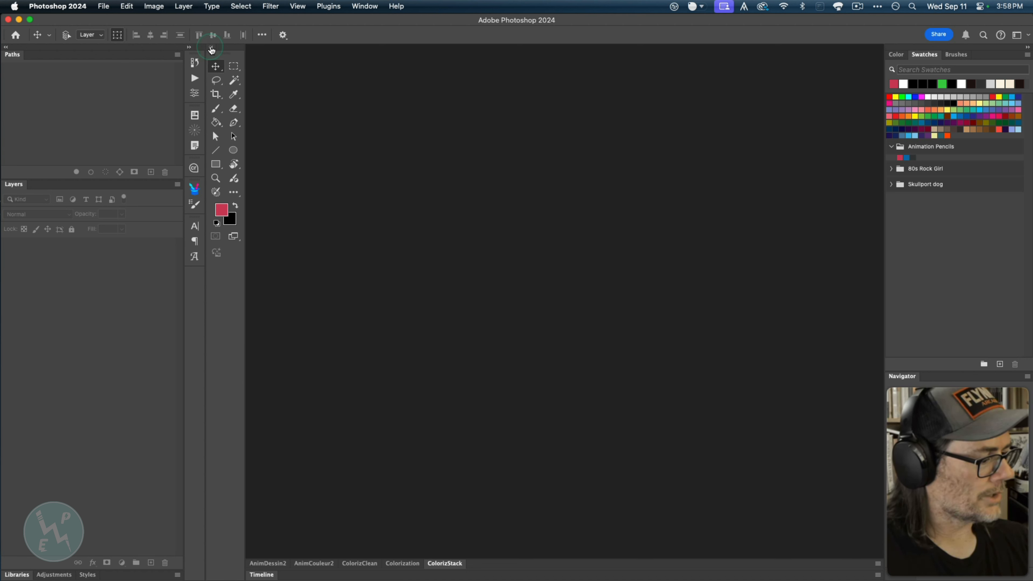
left_click(211, 47)
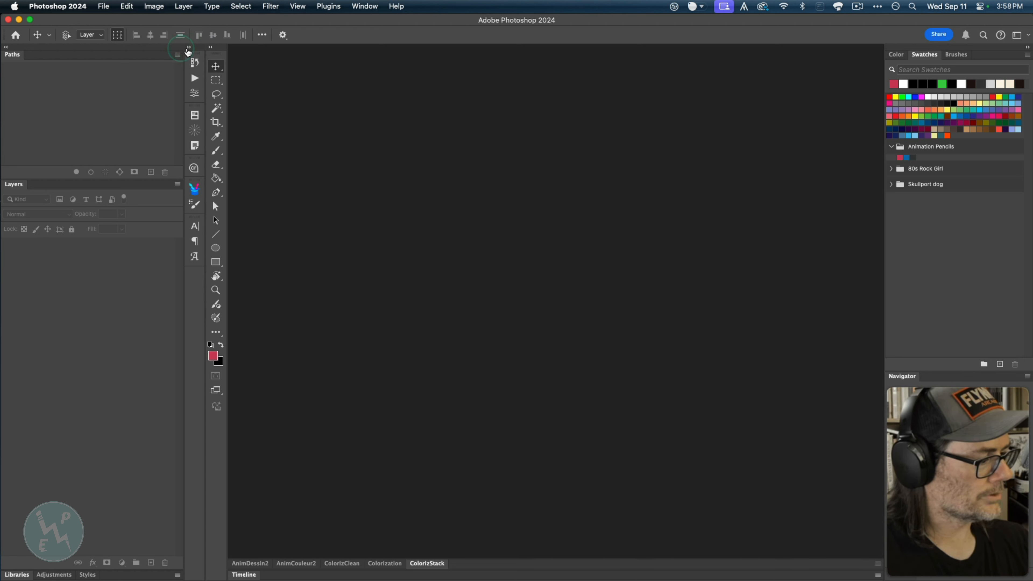
left_click(189, 48)
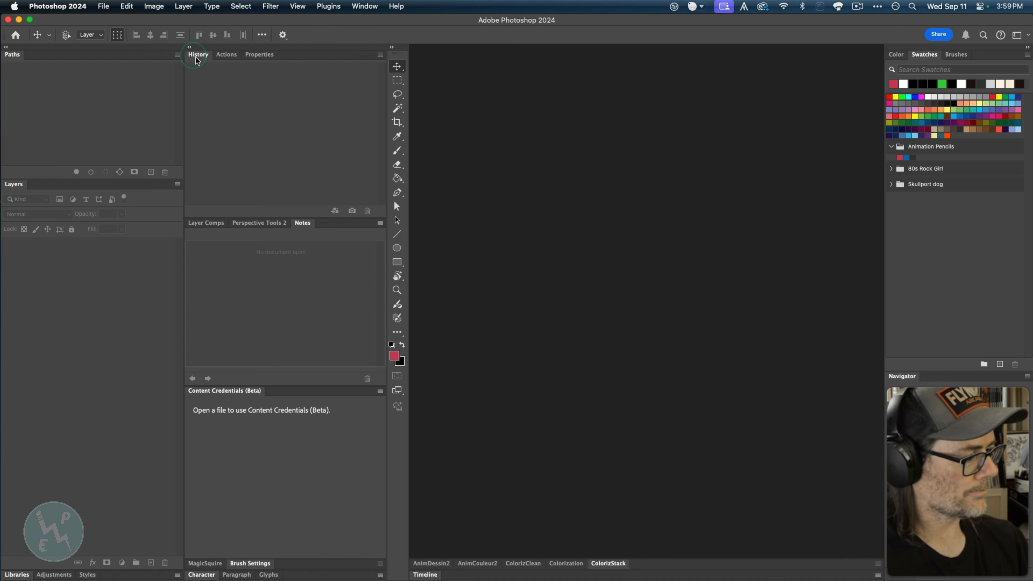
left_click(190, 47)
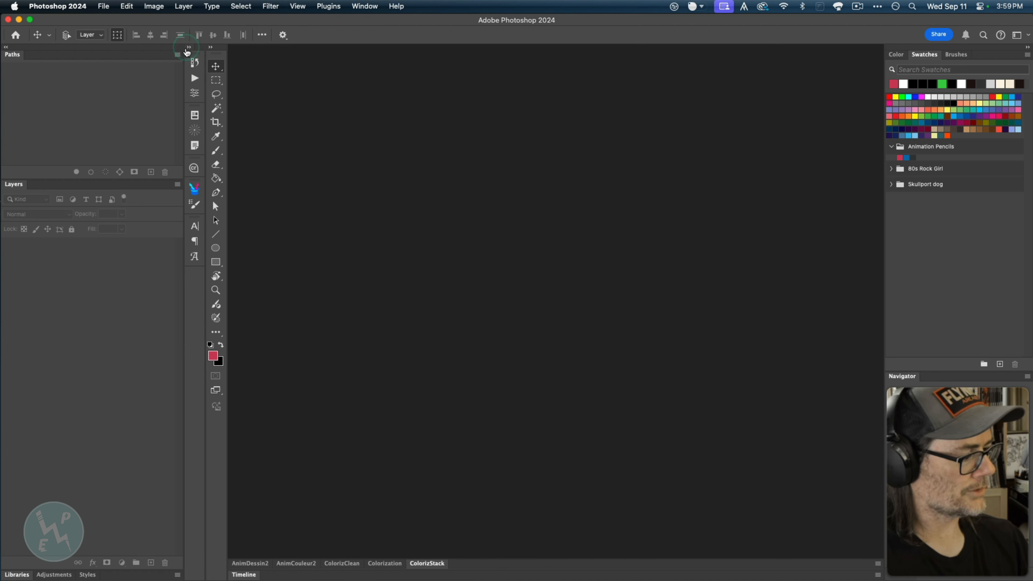
- Open the History panel and the Actions panel, and review the Painting and Drawing Actions sets
left_click(194, 63)
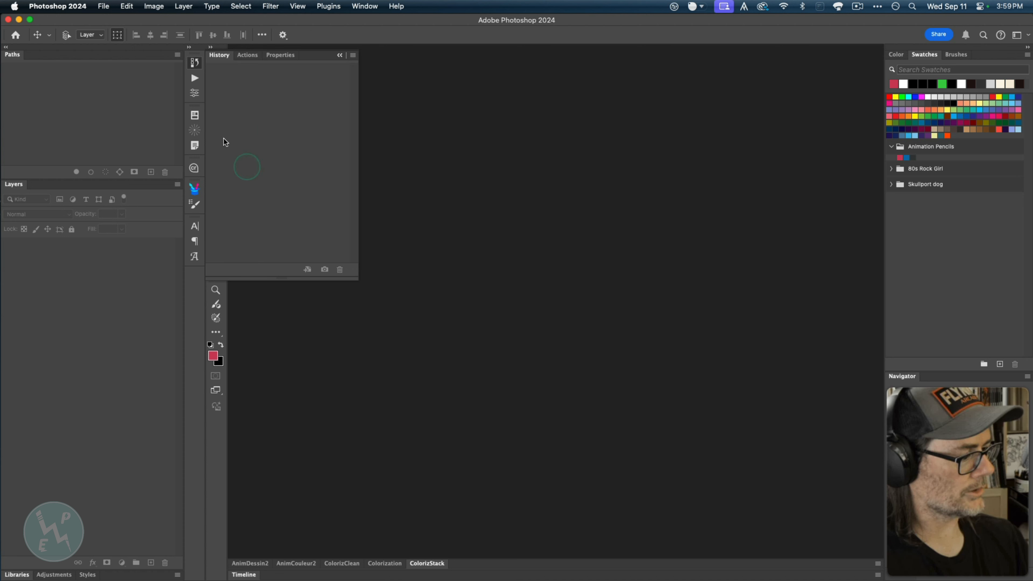
left_click(194, 77)
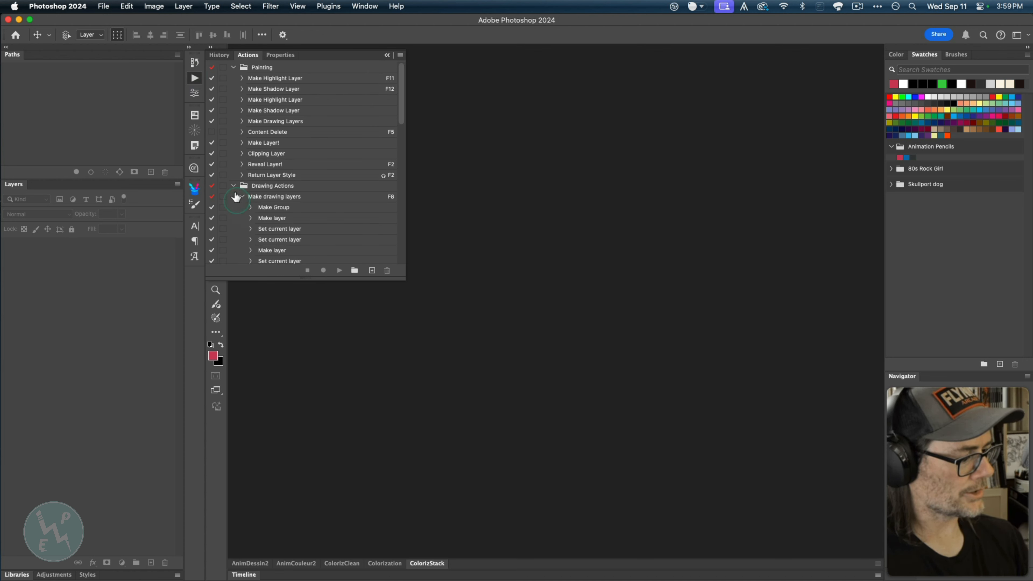
mouse_move(401, 116)
left_mouse_down()
mouse_move(401, 262)
mouse_move(410, 103)
left_mouse_up()
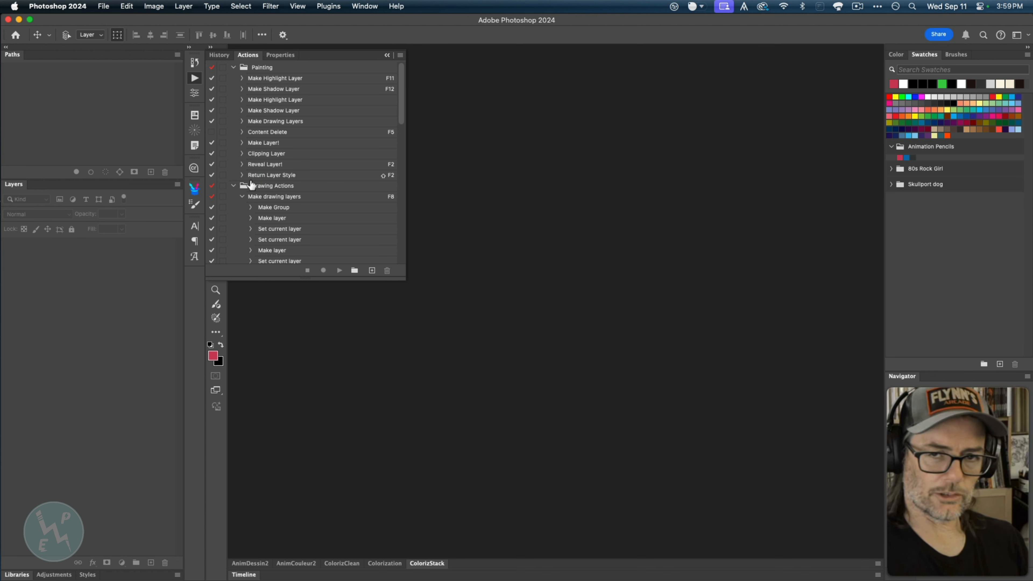
left_click(239, 188)
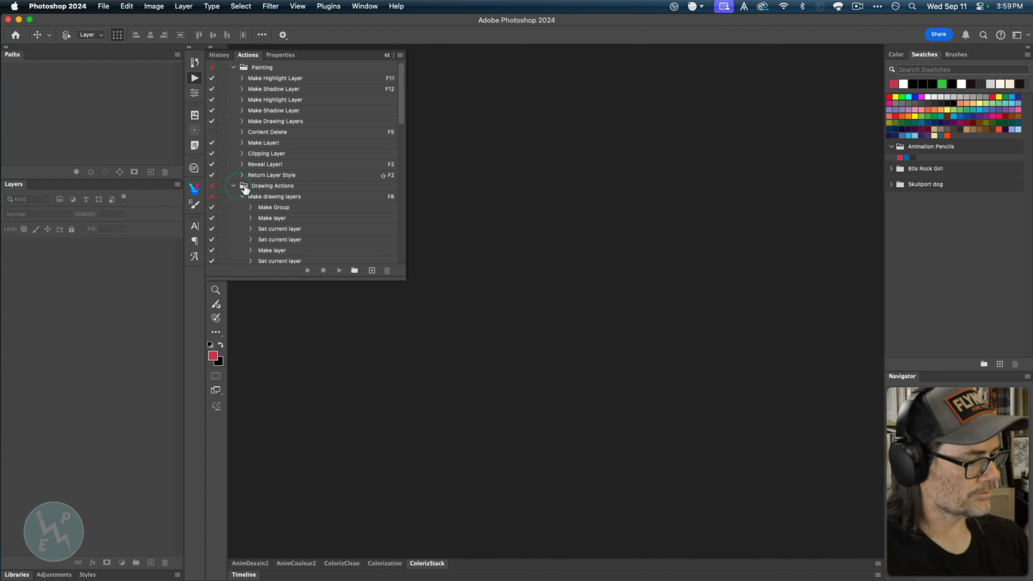
- Review the Drawing Actions set, view the Properties panel, and collapse the Actions panel back into the dock
left_click(366, 197)
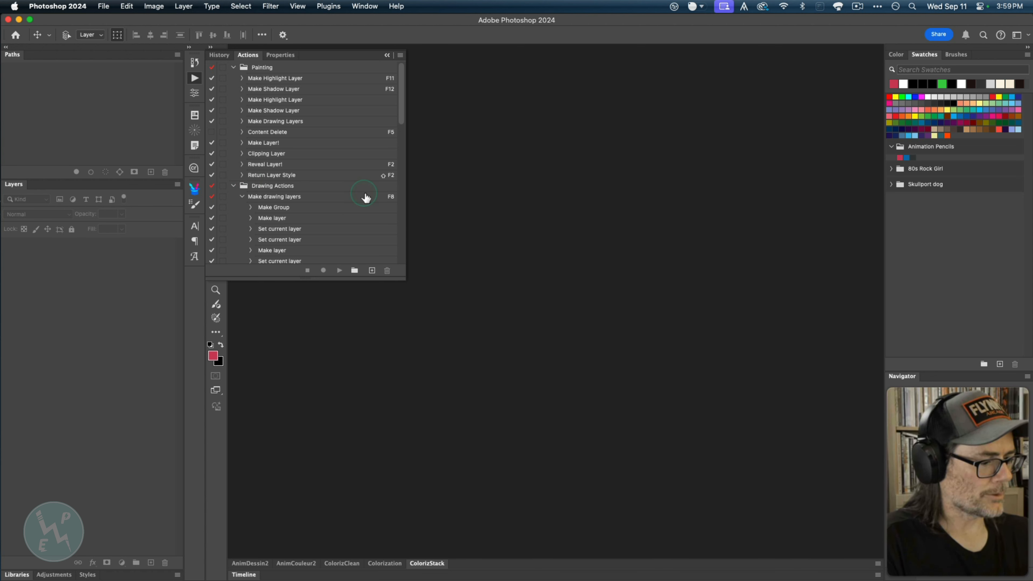
mouse_move(400, 116)
left_mouse_down()
mouse_move(402, 140)
mouse_move(404, 104)
left_mouse_up()
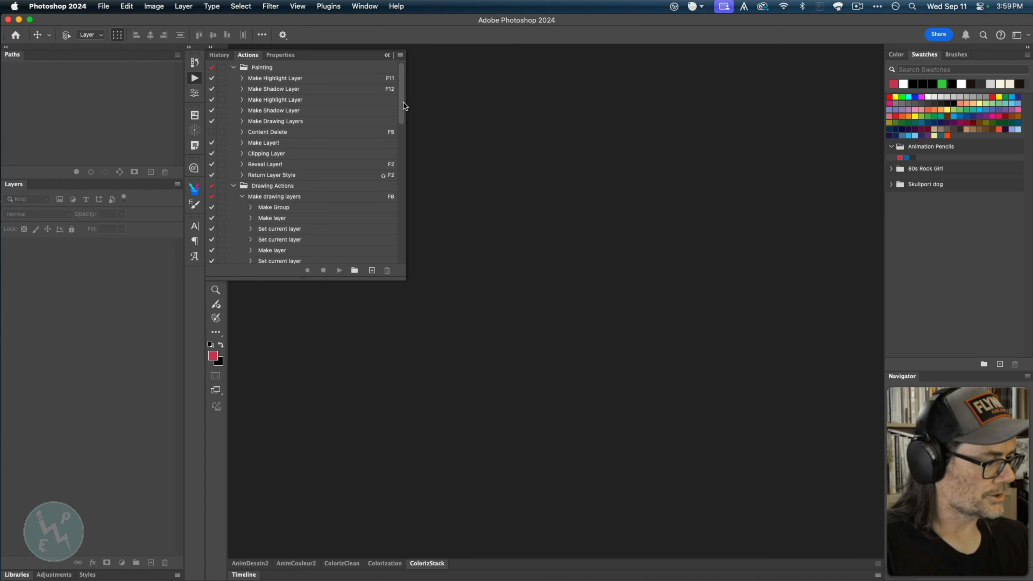
left_click(195, 93)
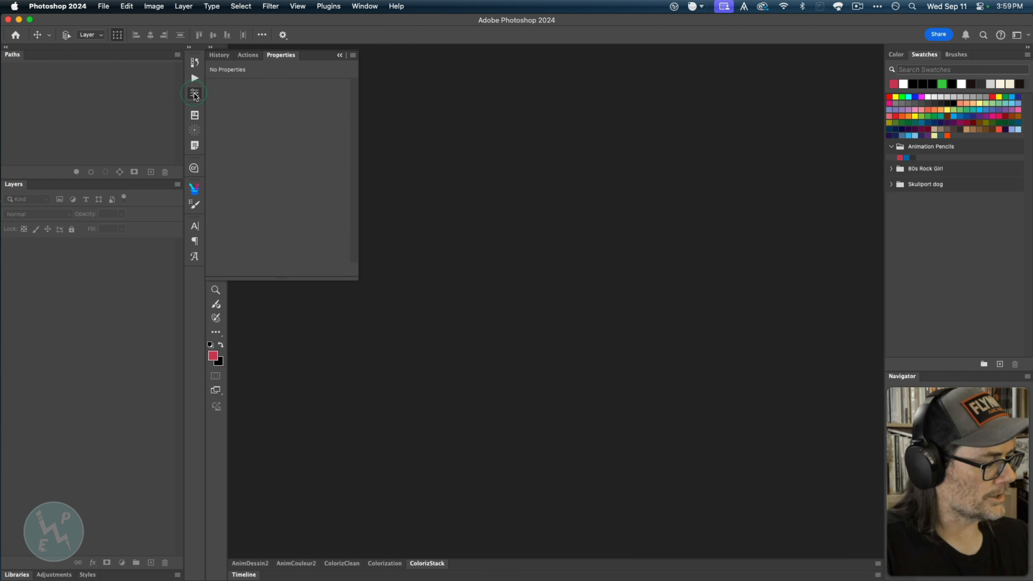
left_click(194, 93)
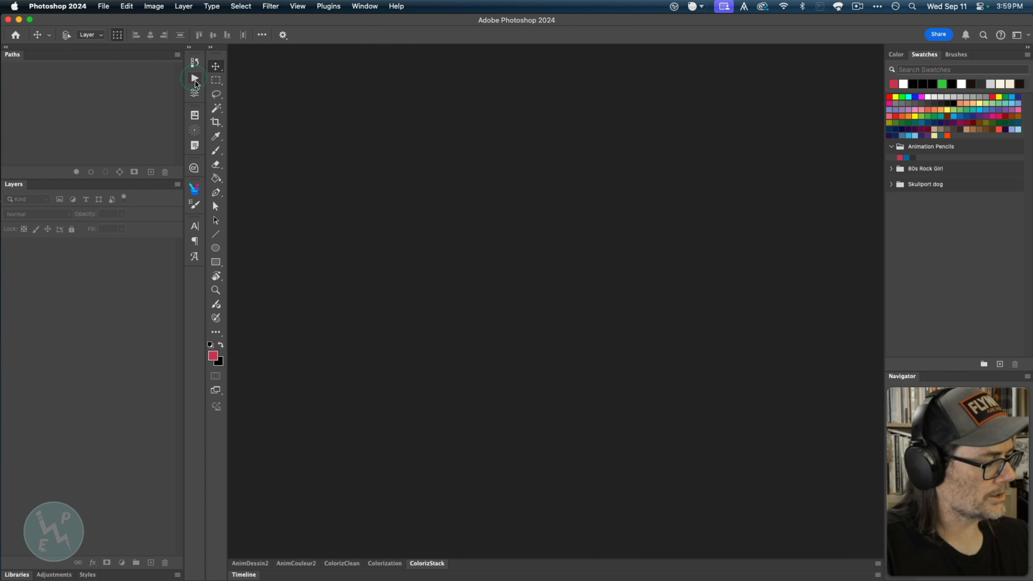
left_click(195, 78)
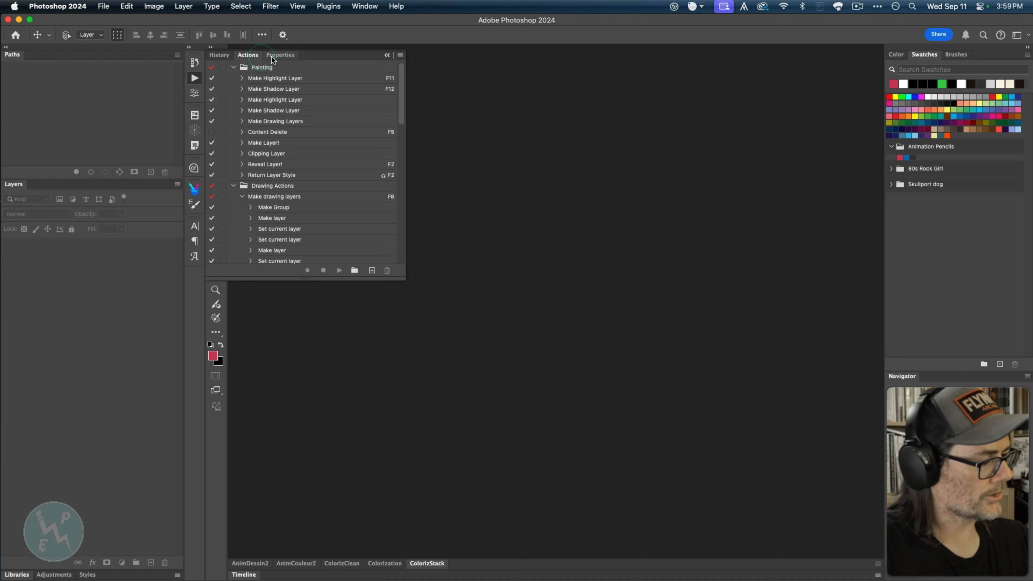
left_click(194, 78)
left_click_drag(199, 113, 195, 118)
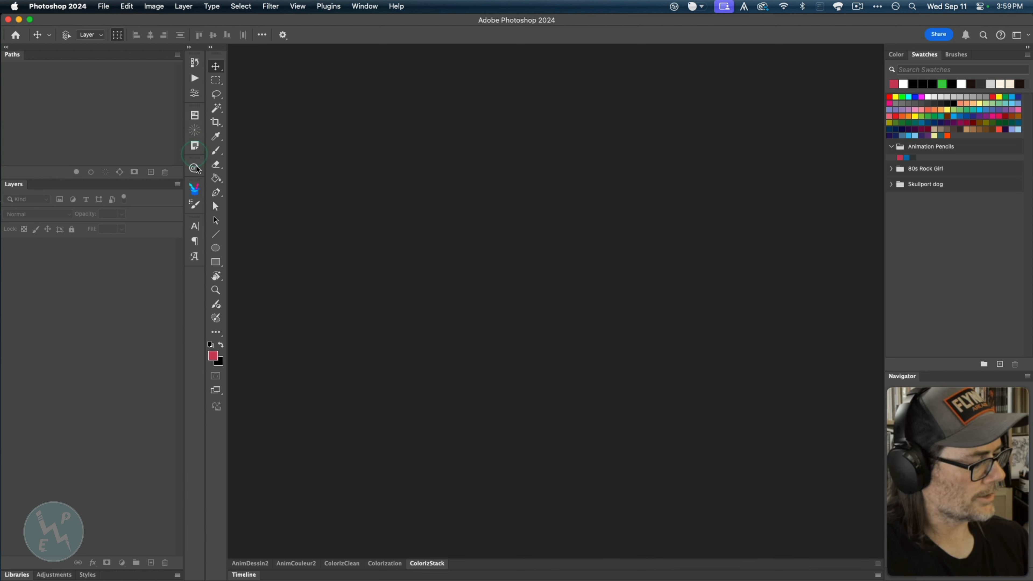
- View the Brush Settings panel and the Character panel from the dock, collapsing each one after viewing
left_click(197, 206)
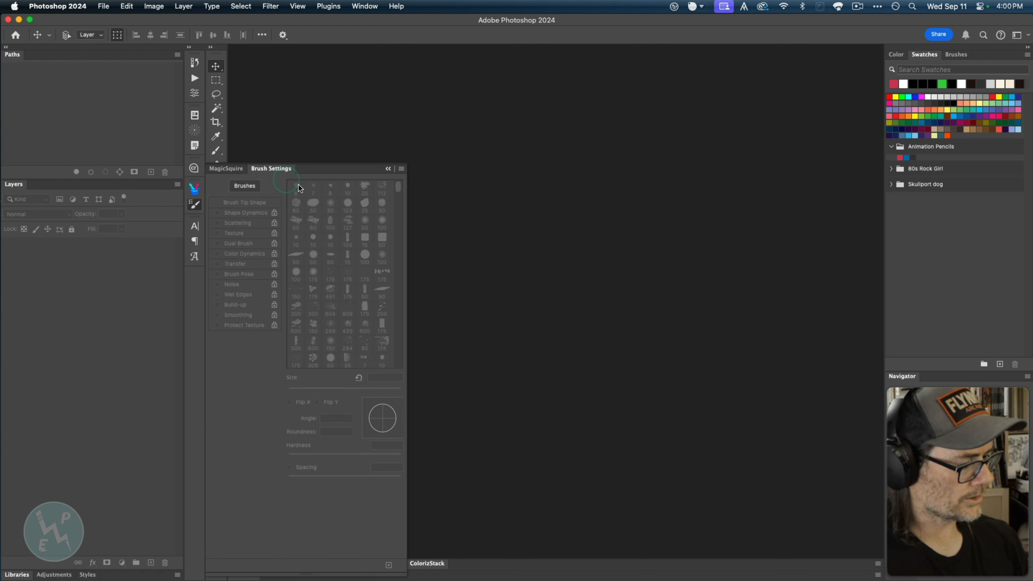
left_click(196, 206)
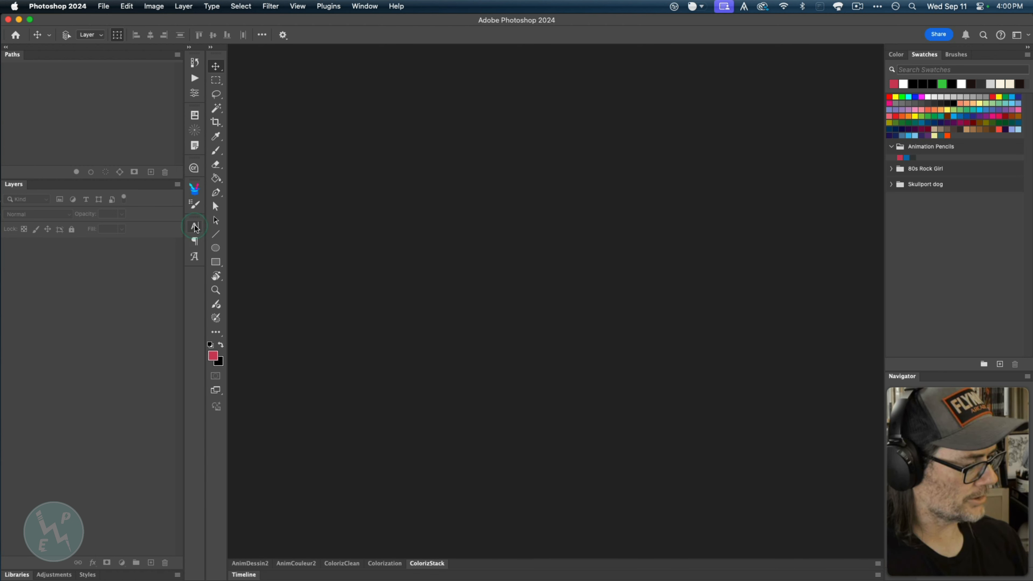
left_click(195, 227)
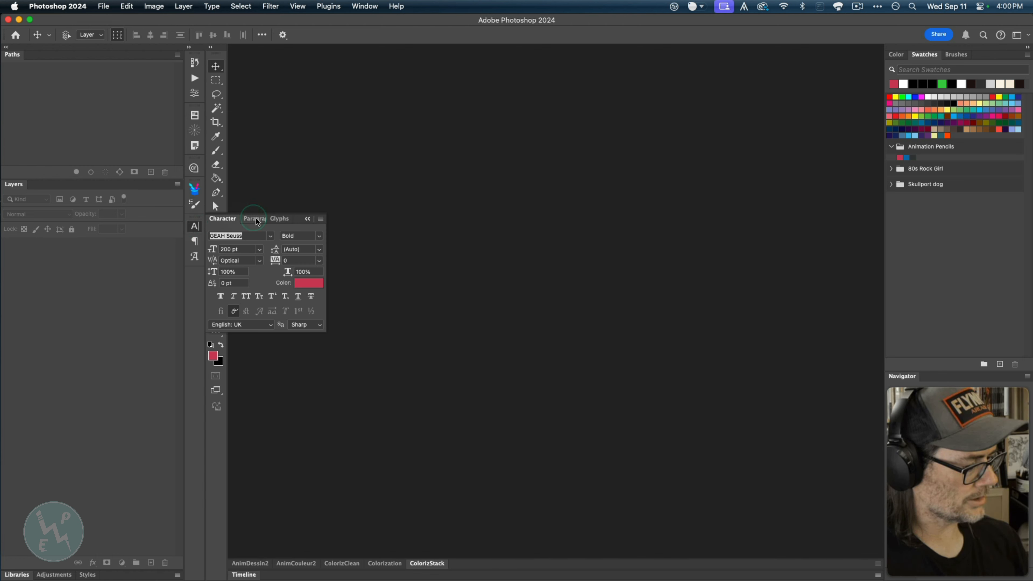
left_click(196, 228)
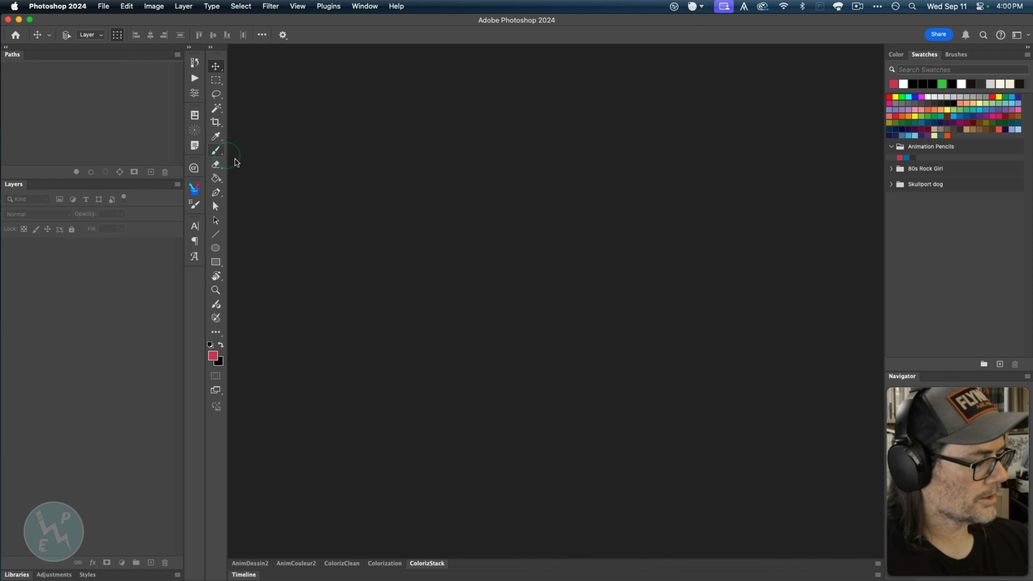
- View the Perspective Tools 2 panel and the Layer Comps panel, collapsing each one back into the dock
left_click(195, 131)
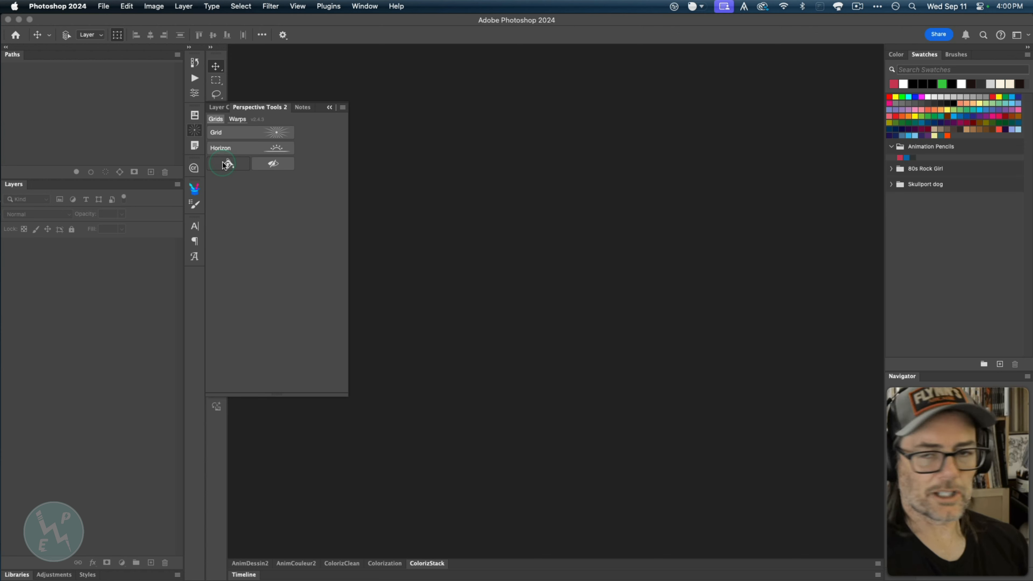
left_click(195, 125)
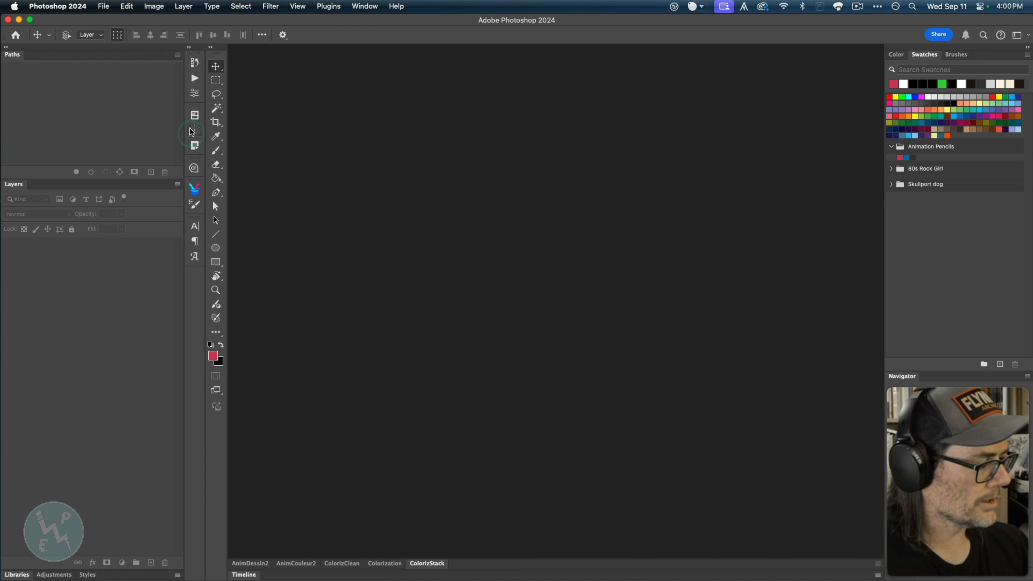
left_click(189, 125)
left_click(195, 115)
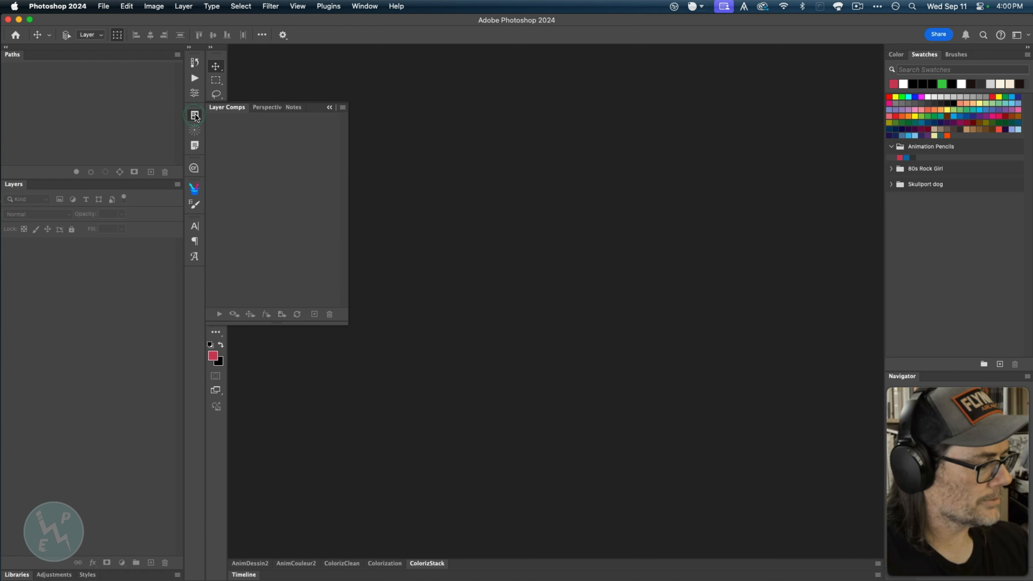
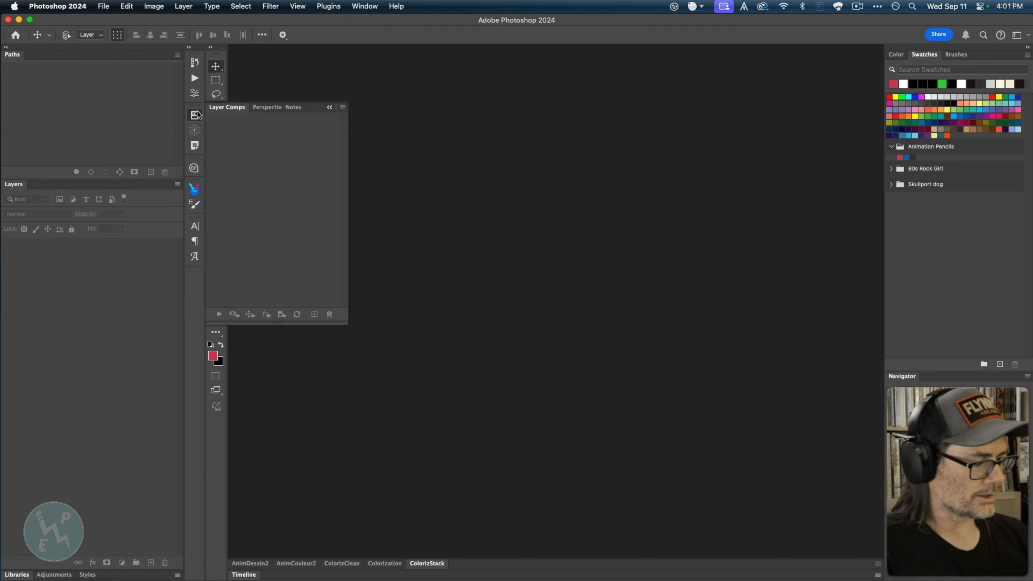
left_click(195, 115)
left_click(136, 87)
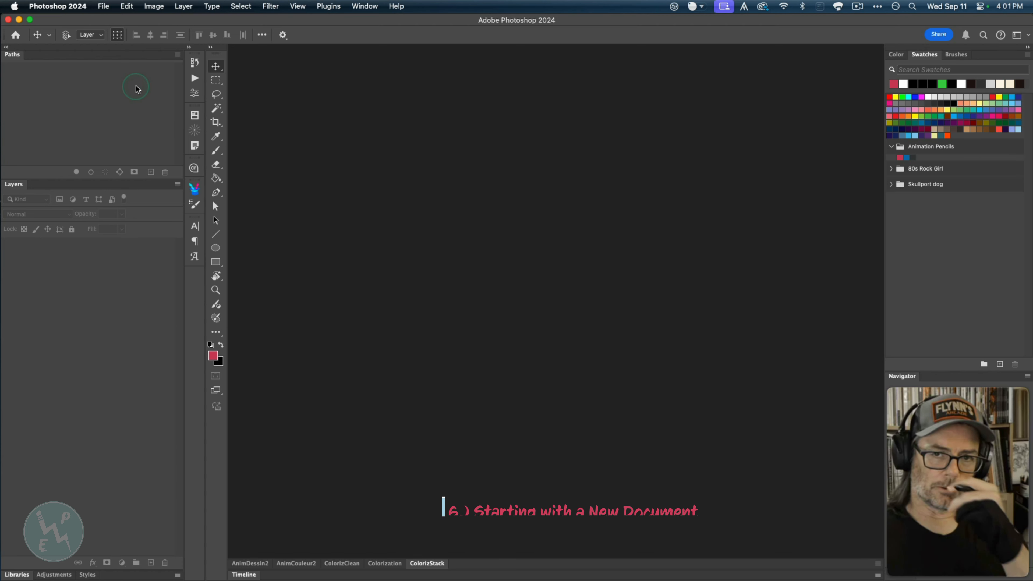
- Start a new document from the Print category's Letter preset at 300 ppi and switch it to landscape orientation
left_click(104, 7)
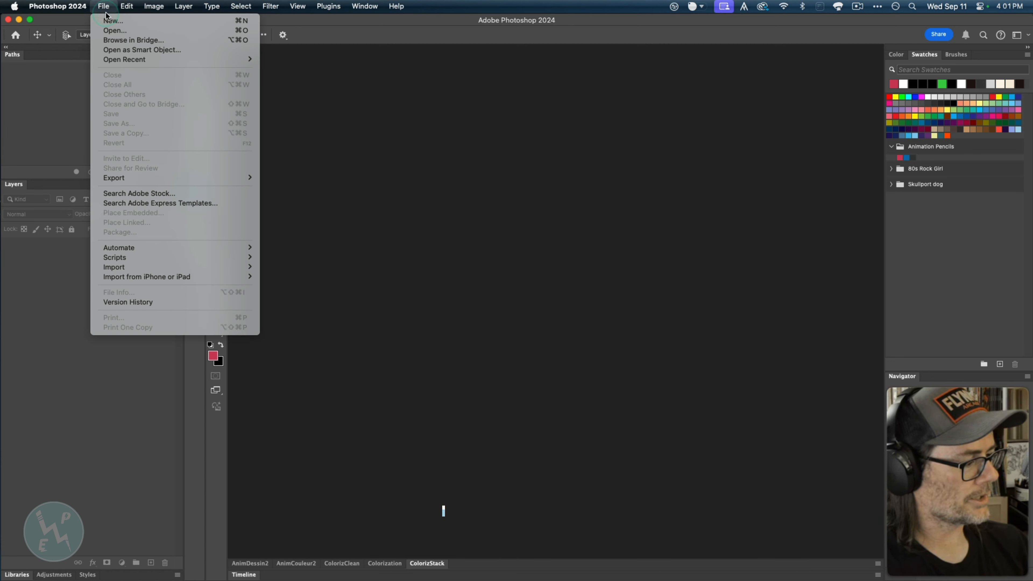
left_click(110, 21)
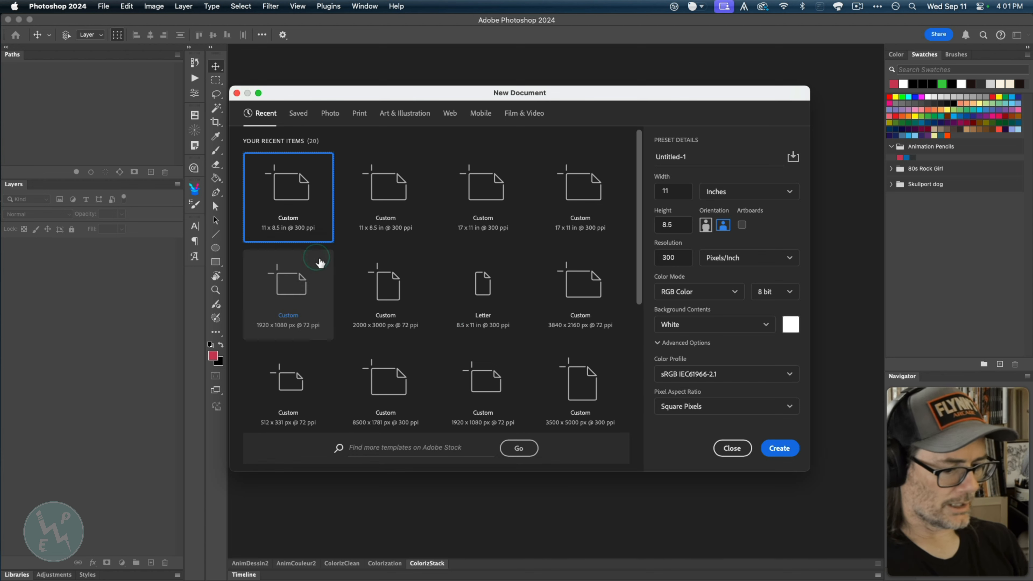
left_click_drag(640, 294, 644, 185)
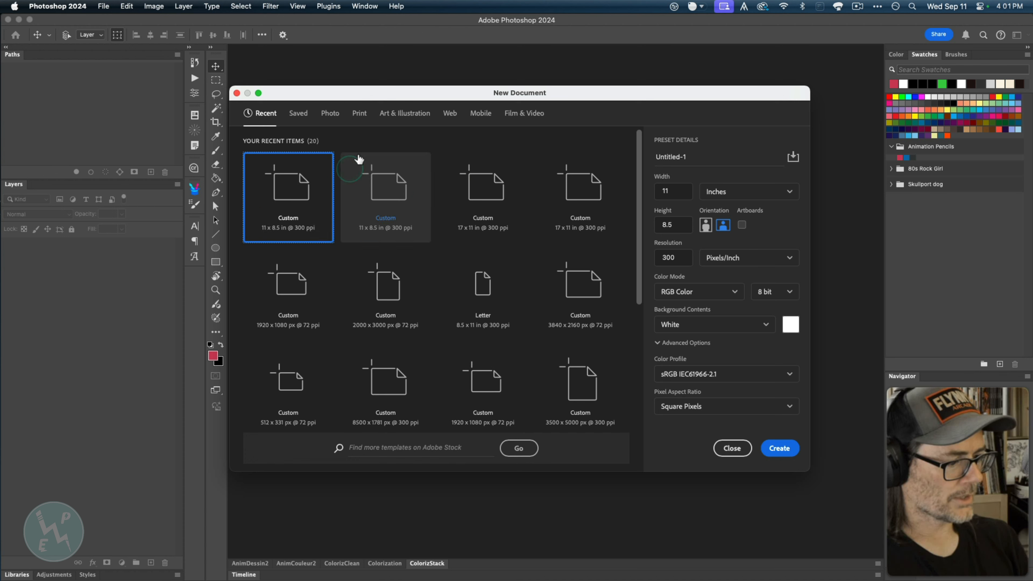
left_click(360, 114)
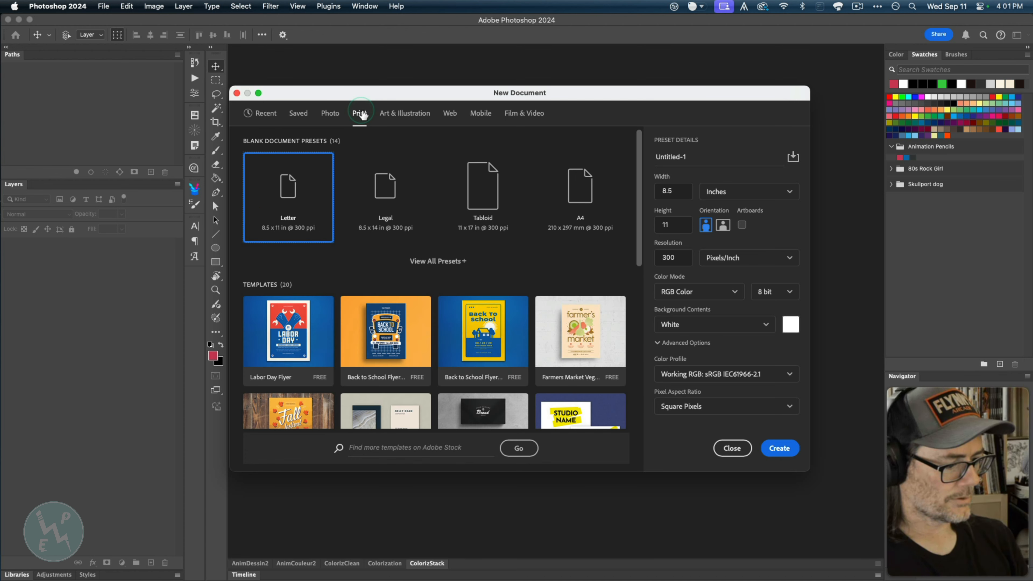
left_click(287, 198)
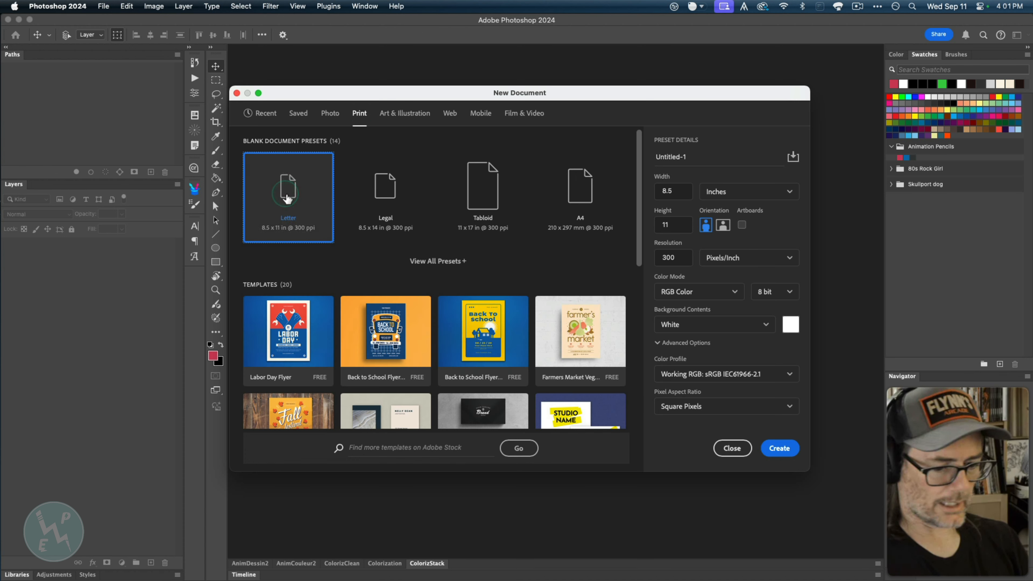
left_click(723, 226)
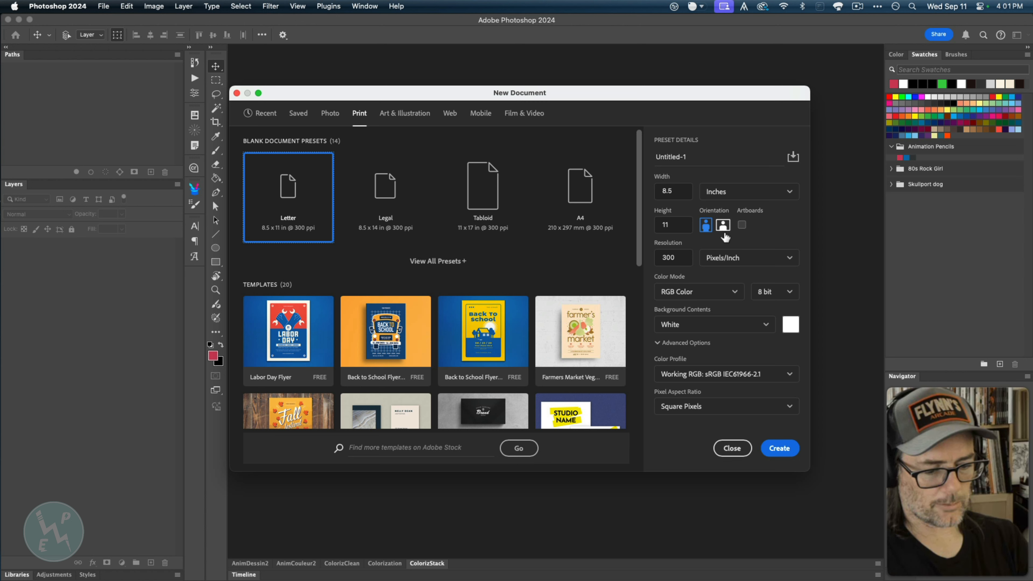
left_click(728, 230)
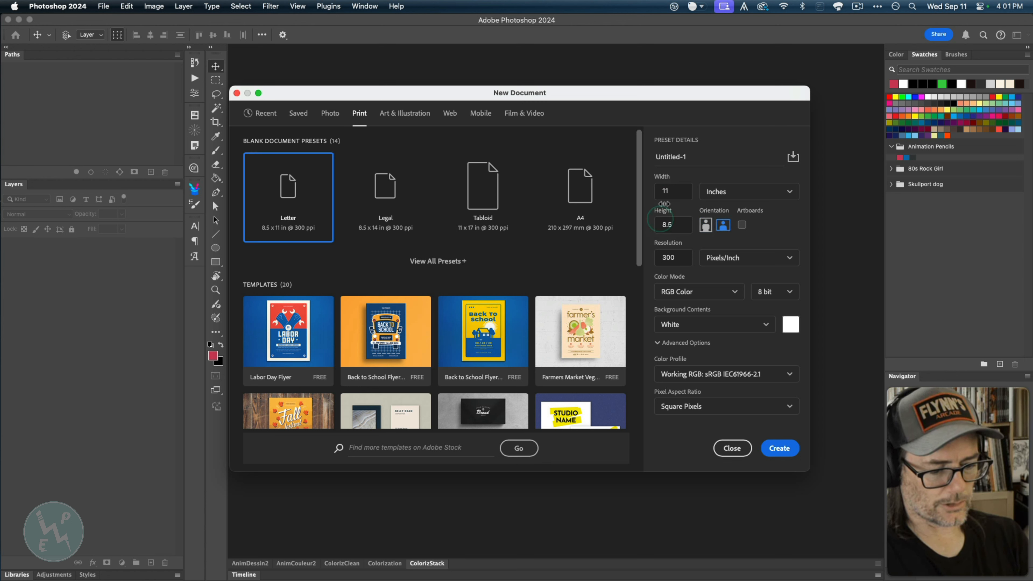
- Examine the Artboards, Background Contents and Pixel Aspect Ratio options for the new document, keeping White and Square Pixels
left_click(743, 224)
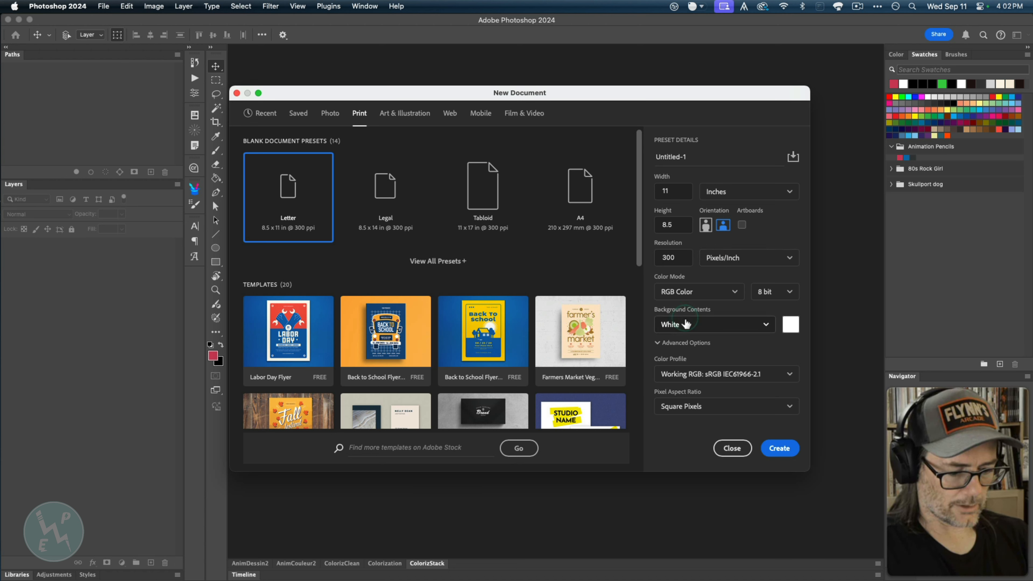
left_click(766, 325)
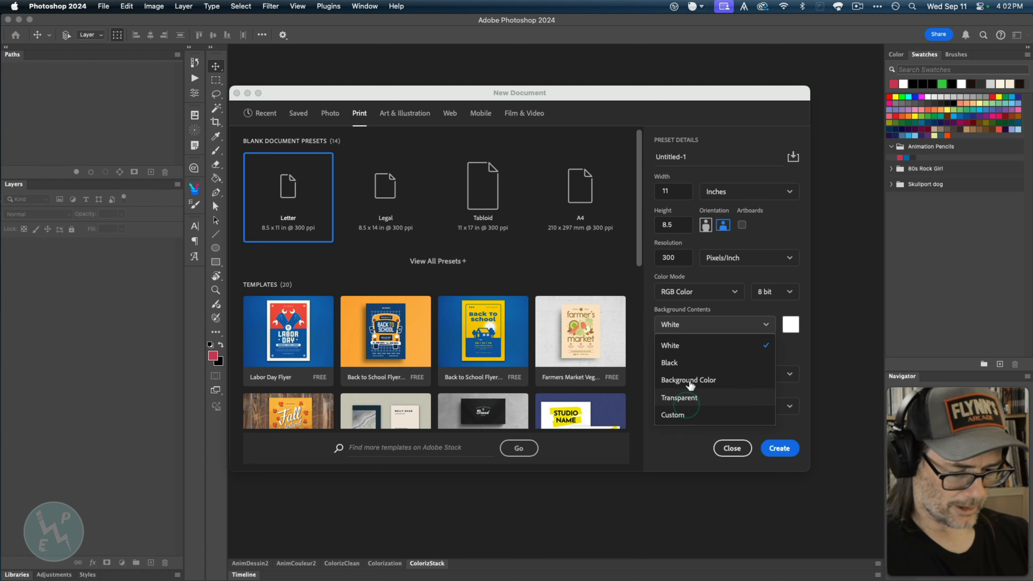
left_click(689, 325)
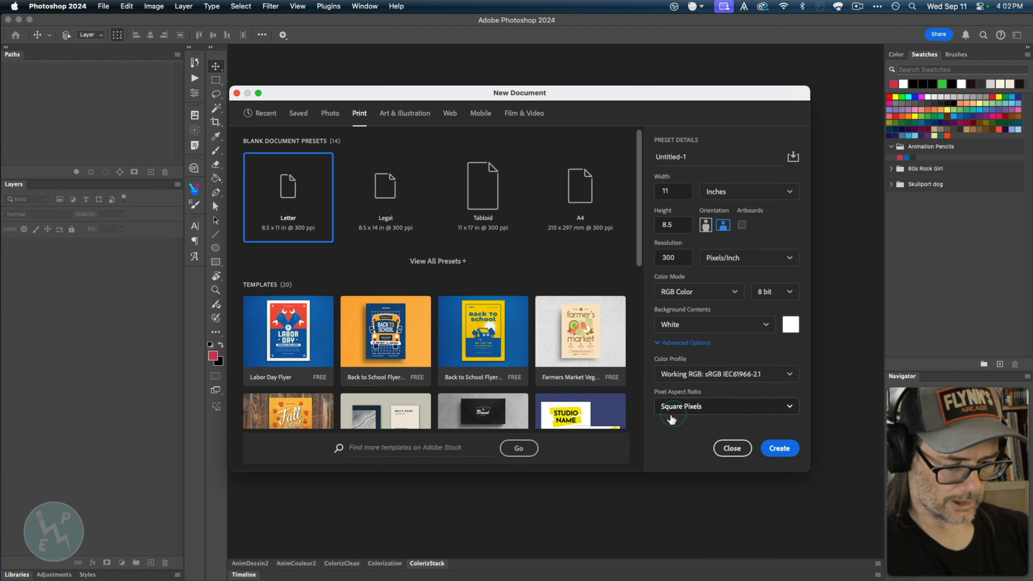
left_click(684, 409)
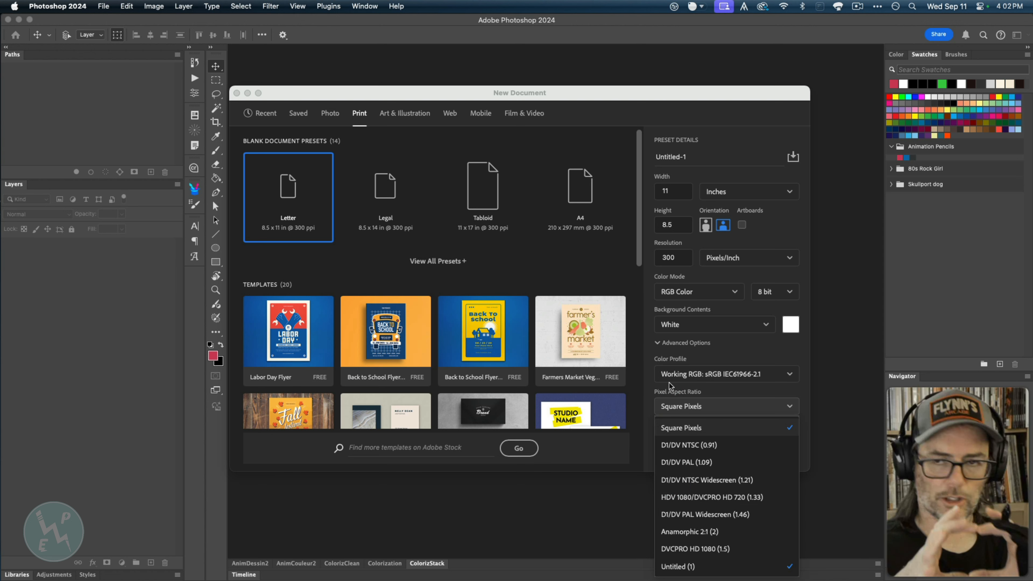
left_click(703, 389)
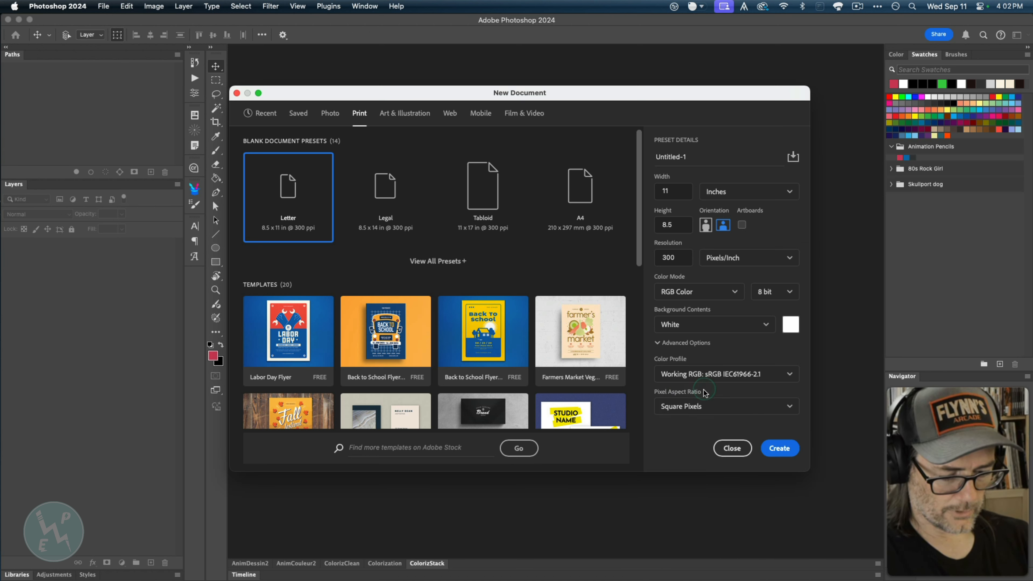
- Review the color profile and bit depth choices for the new document, and collapse the advanced options
left_click(669, 359)
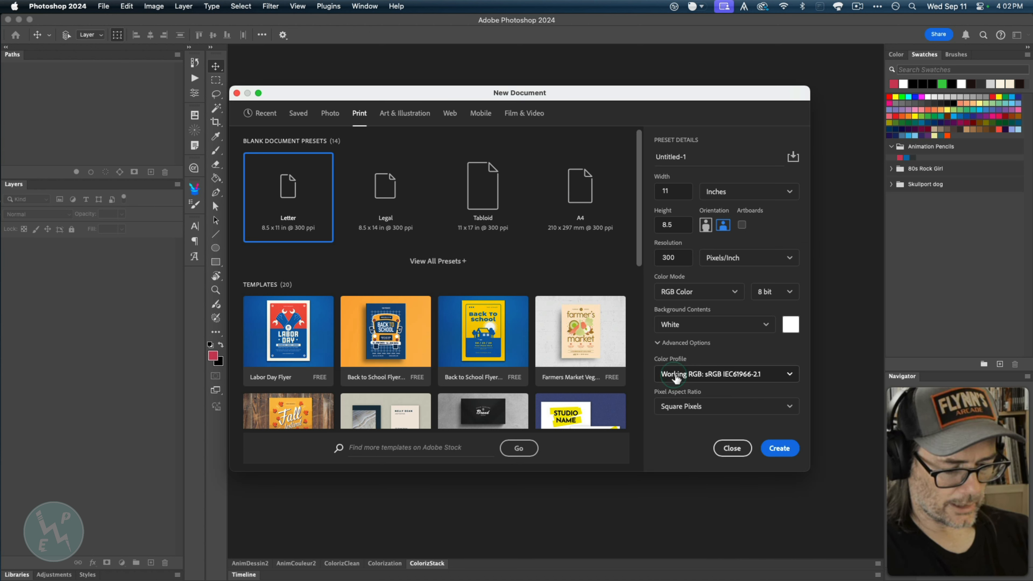
left_click(662, 374)
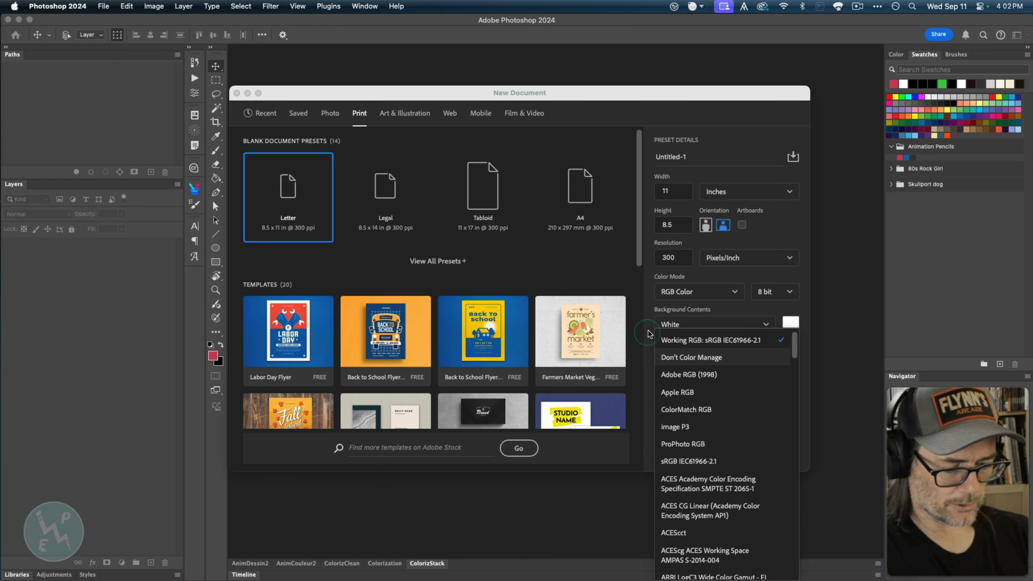
left_click(652, 351)
left_click(655, 344)
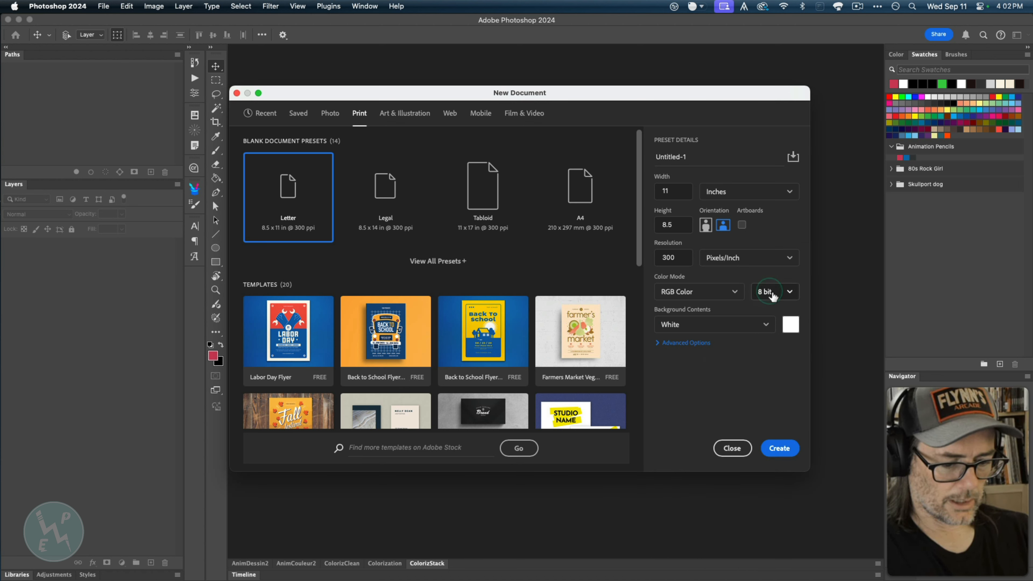
left_click(785, 292)
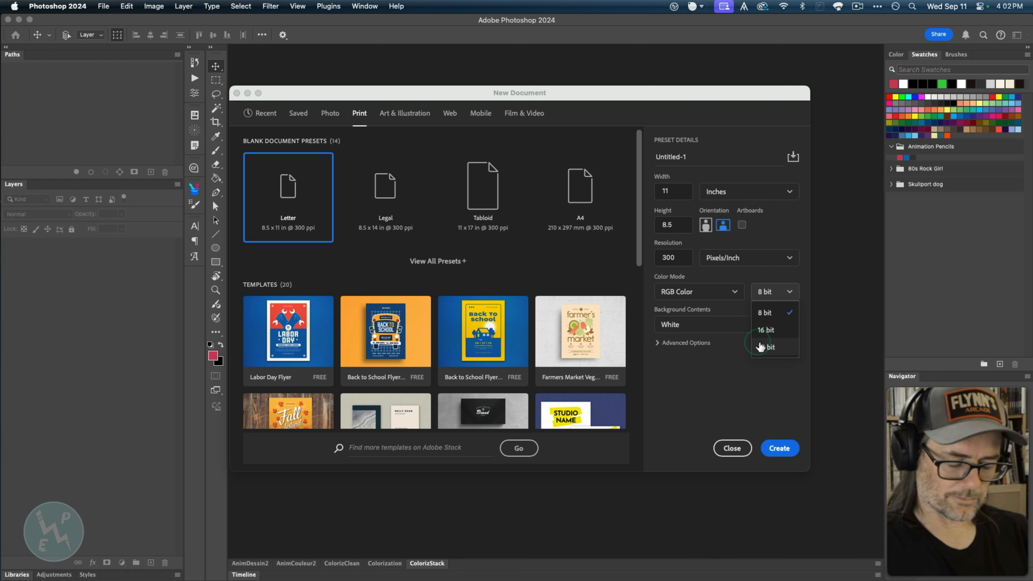
left_click(698, 382)
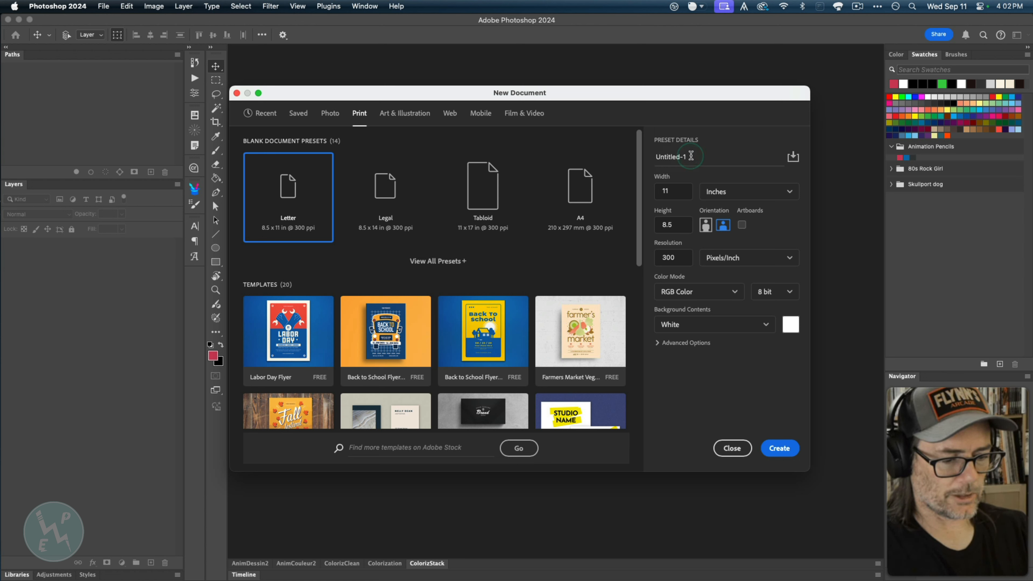
left_click(660, 164)
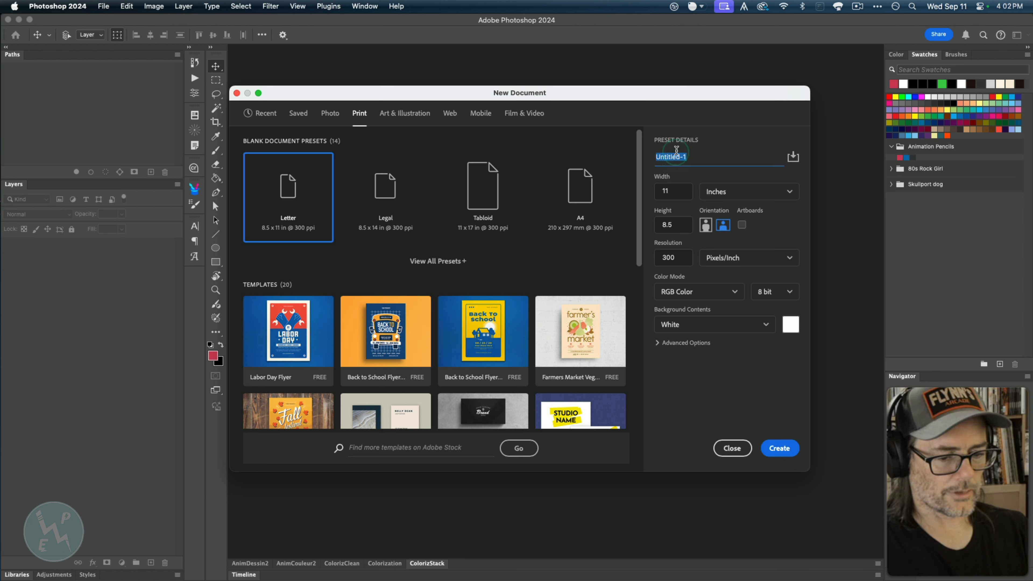
left_click(794, 156)
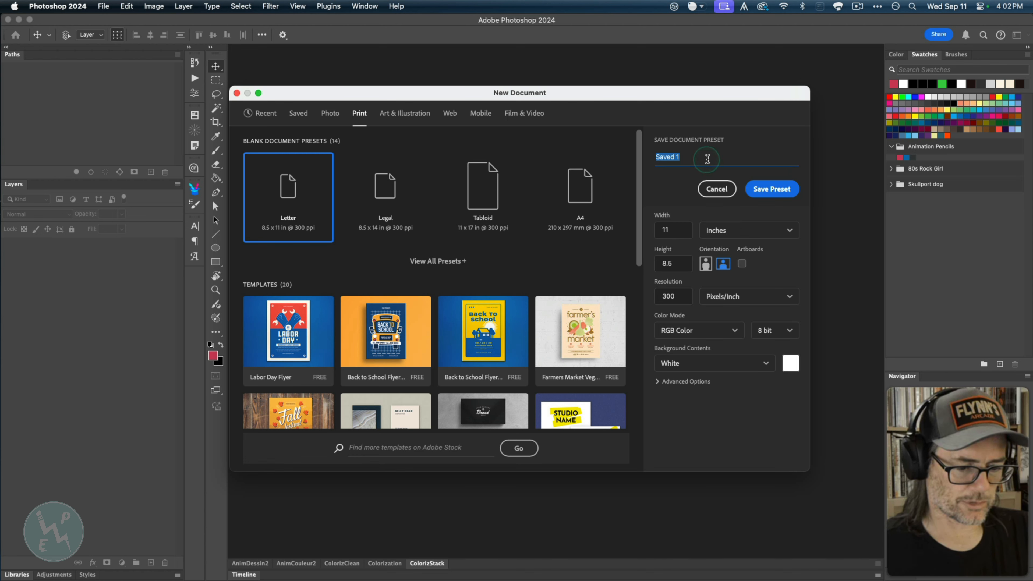
left_click(716, 189)
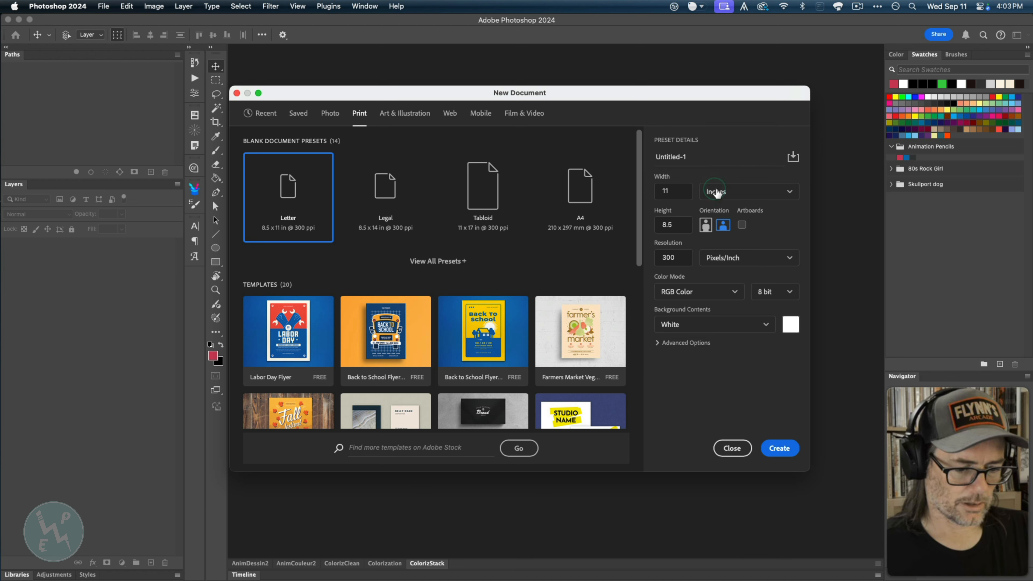
- Create the 11 × 8.5 inch landscape document at 300 pixels/inch in 8 bit RGB Color with a white background
double_click(688, 156)
left_click_drag(689, 157, 652, 159)
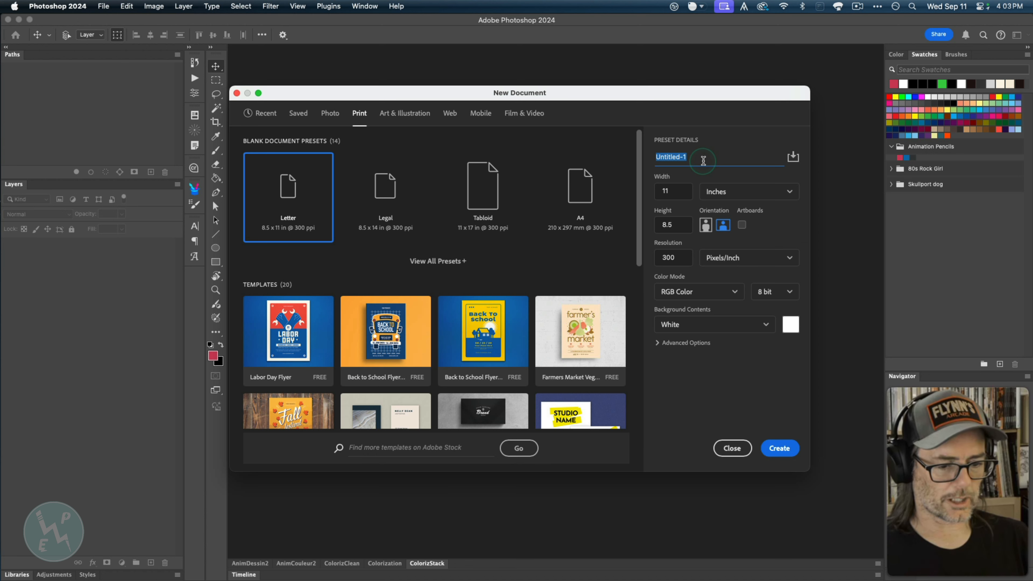
left_click(780, 447)
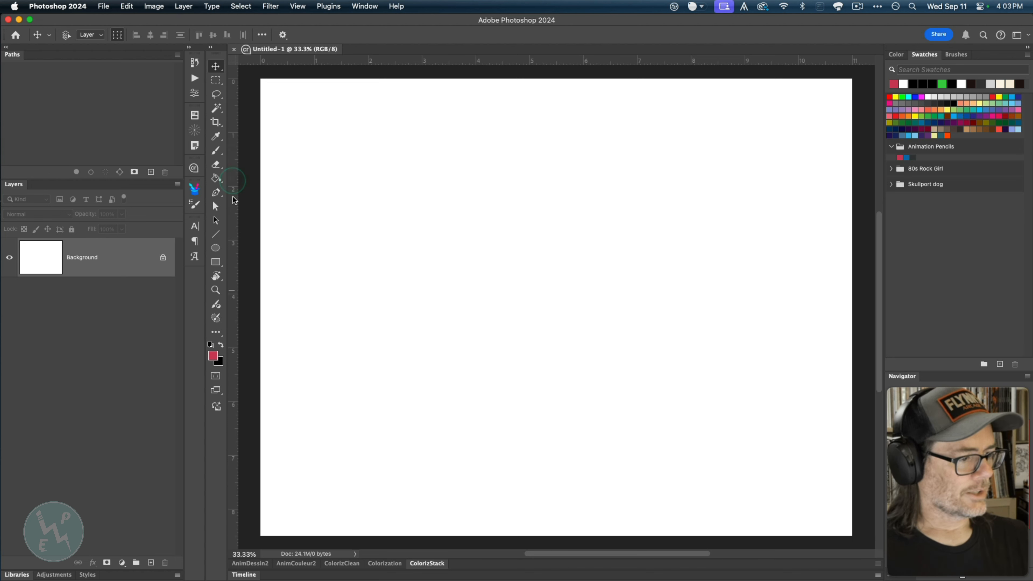
- Toggle the document rulers off and back on
left_click(298, 8)
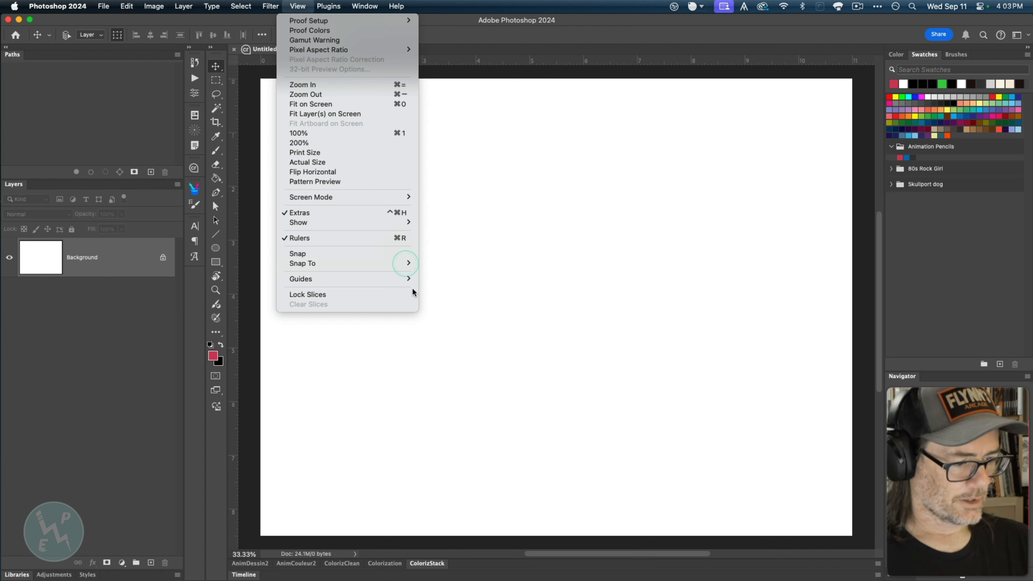
left_click(376, 381)
key("super+r")
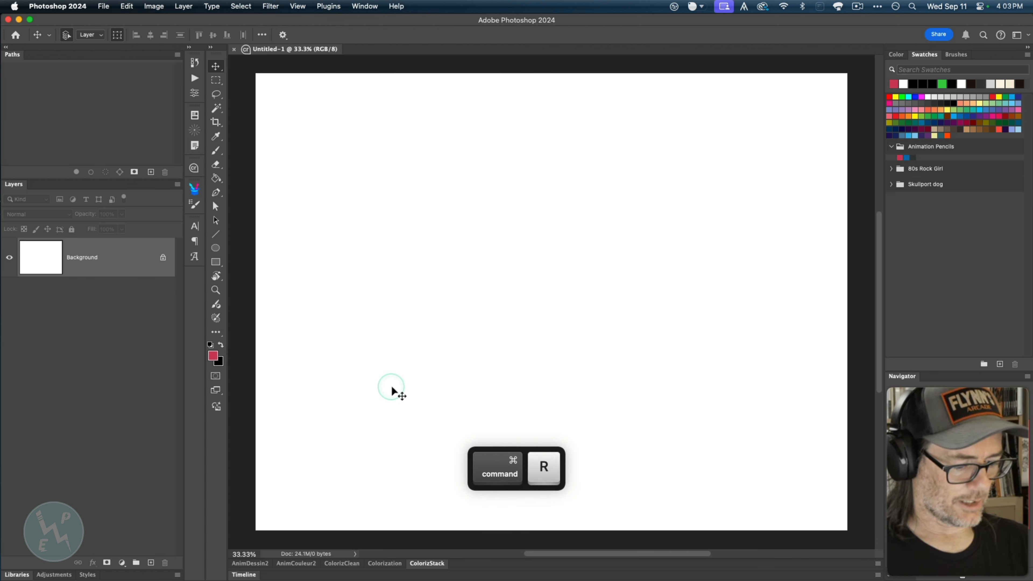
key("super+r")
key("super+r")
key("super+r")
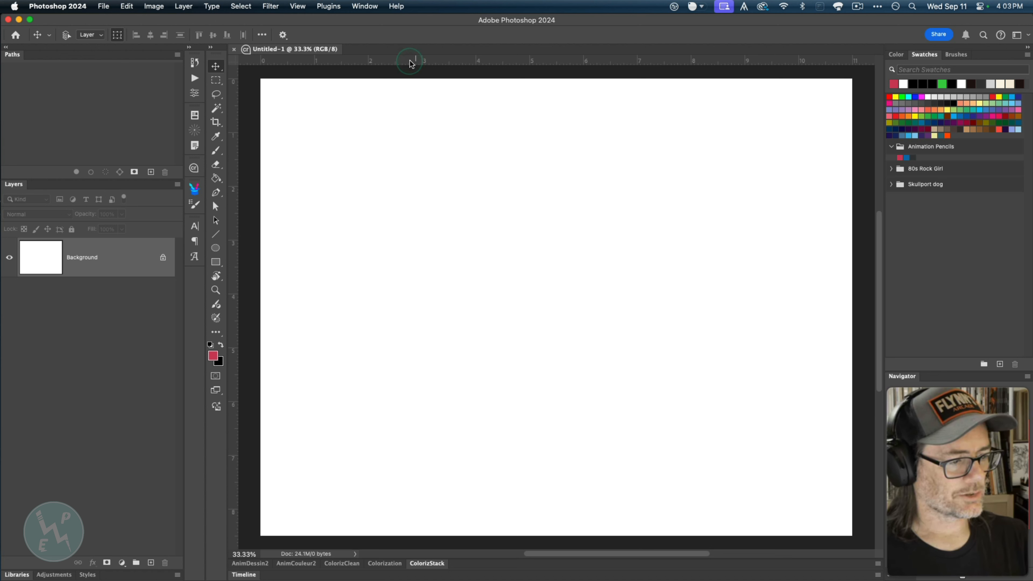
- Pull a horizontal guide from the ruler to mid-page, add a vertical guide, and undo both
left_click_drag(410, 63, 436, 309)
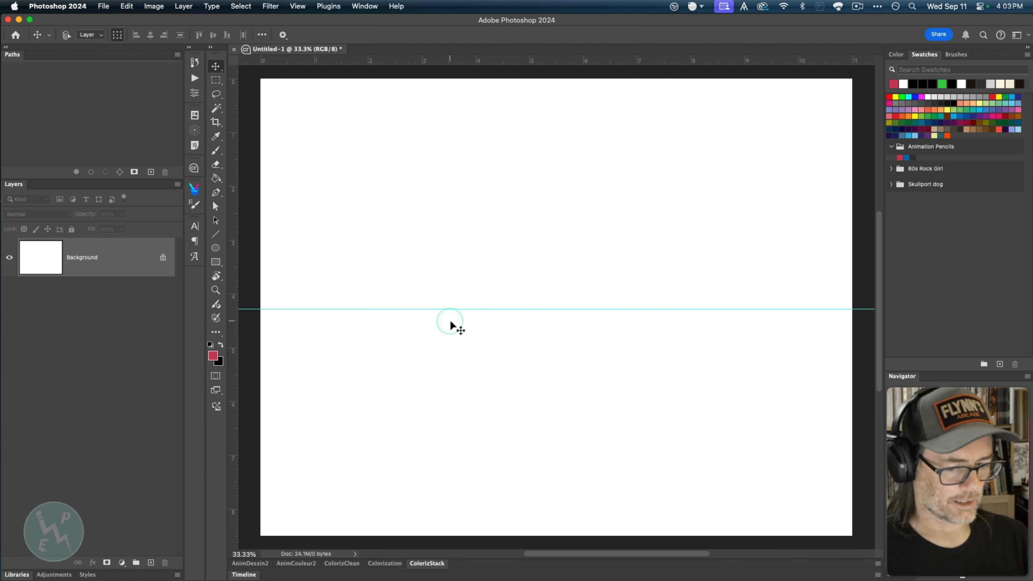
left_click_drag(236, 329, 447, 350)
key("super+z")
key("super+z")
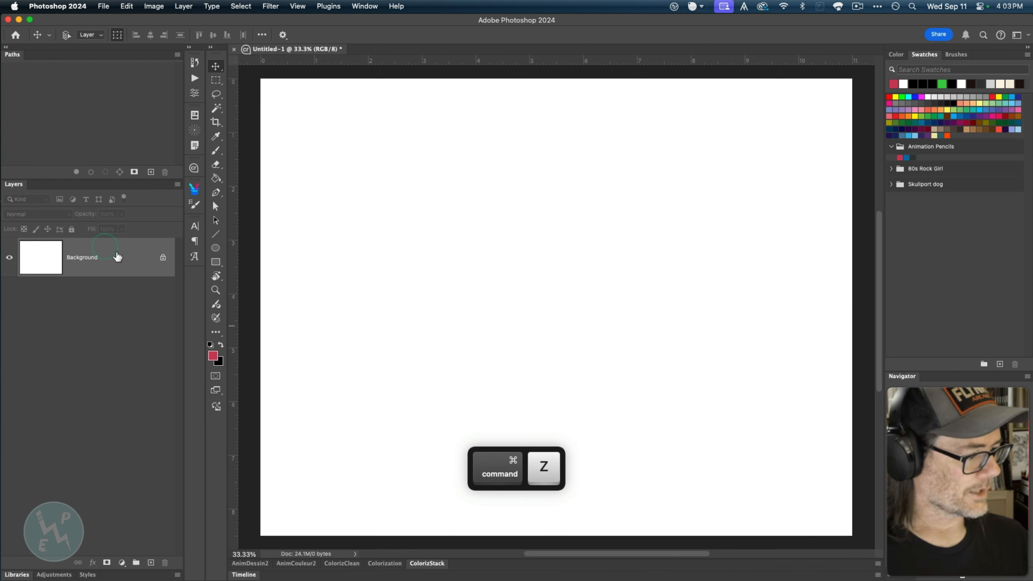
- Select the Background layer and activate the Brush tool with the red foreground color ce3d5c
left_click(139, 262)
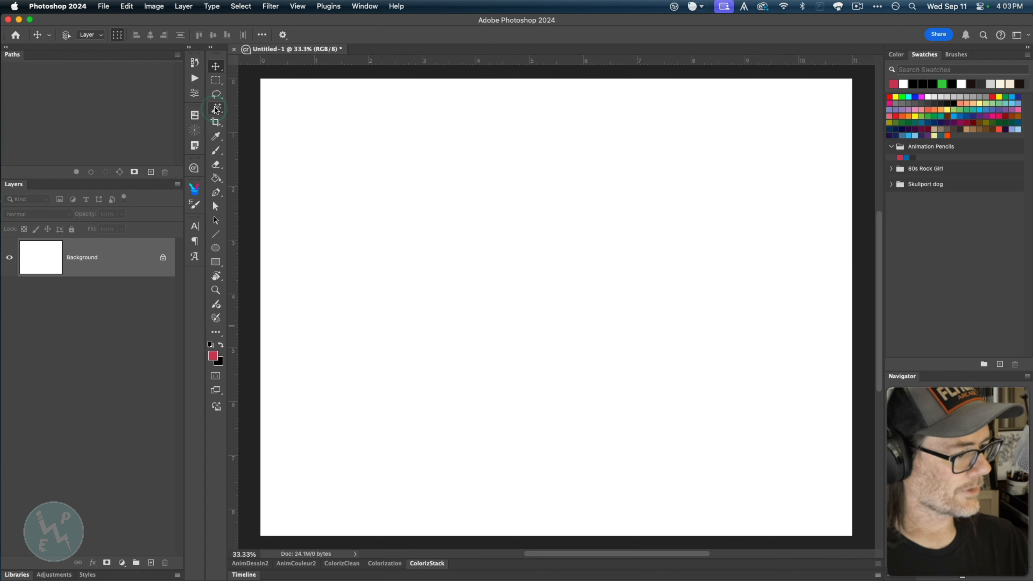
left_click(217, 150)
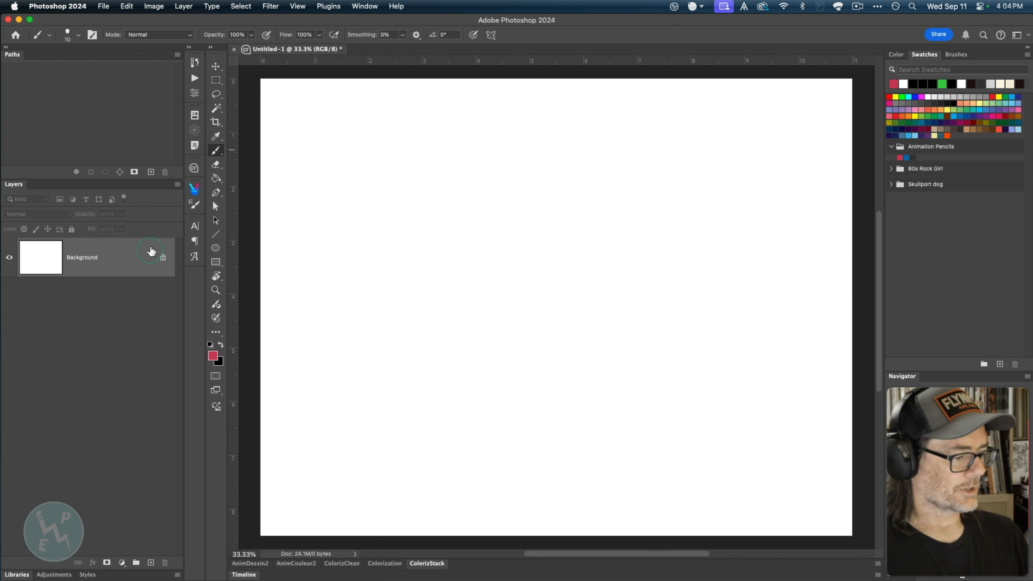
left_click(213, 355)
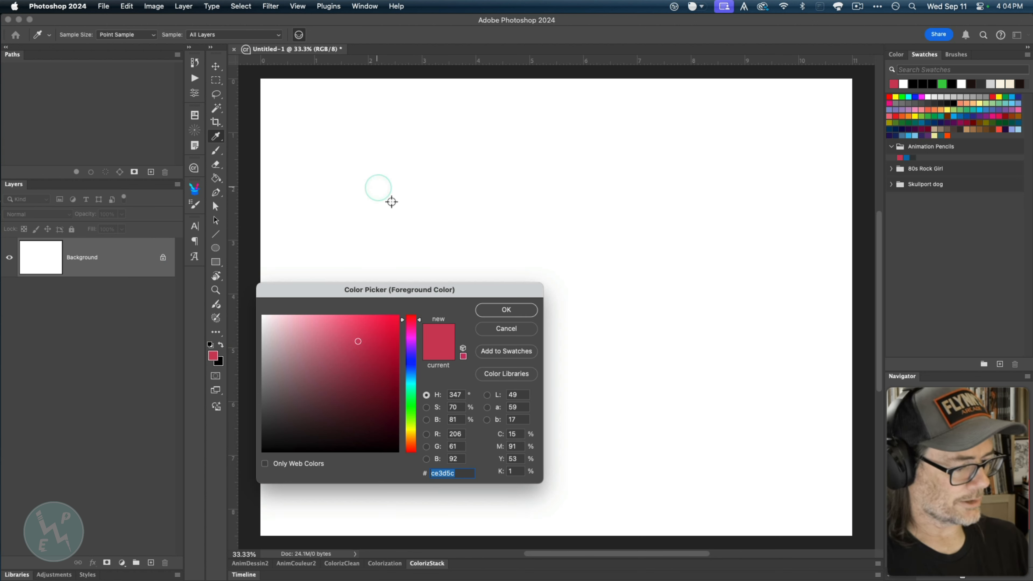
left_click(491, 311)
key("b")
- Try a red zigzag brush stroke directly on the Background layer and undo it
mouse_move(421, 155)
left_mouse_down()
mouse_move(437, 168)
mouse_move(425, 212)
mouse_move(341, 299)
mouse_move(325, 340)
left_mouse_up()
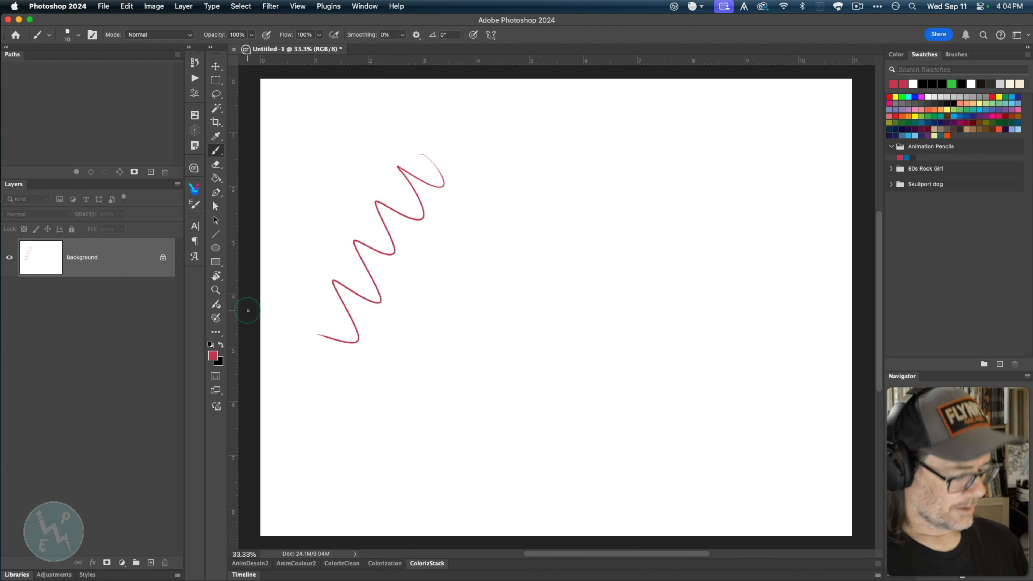
key("super")
key("super+z")
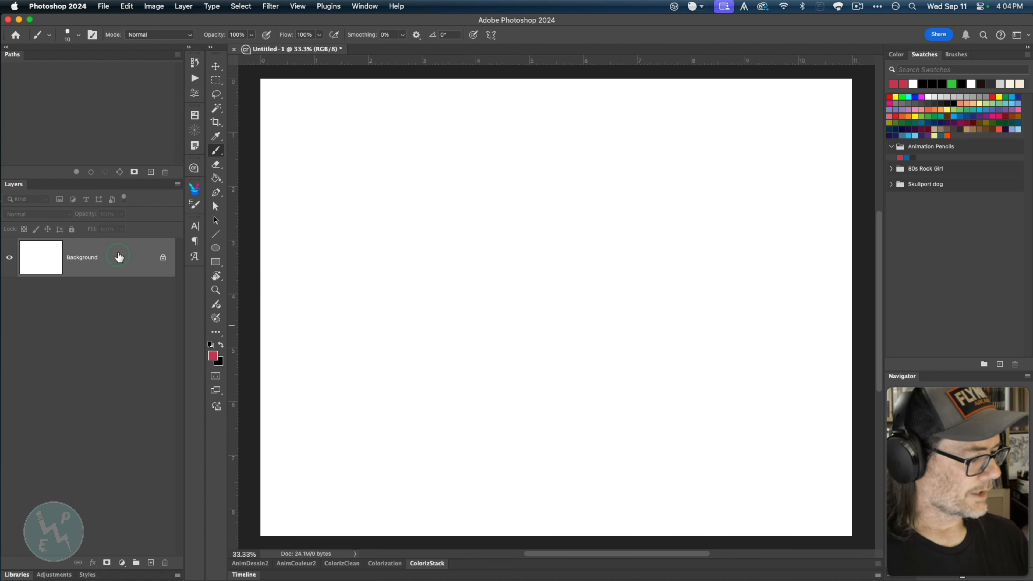
- Convert the Background into a regular layer named Layer 0 with no color label, Normal mode and 100% opacity
double_click(123, 263)
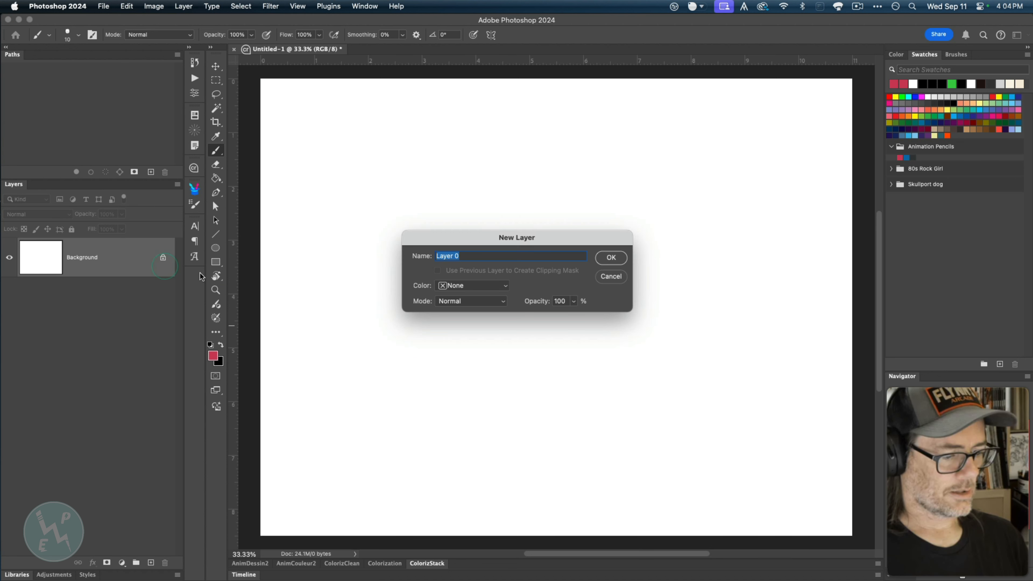
left_click(442, 259)
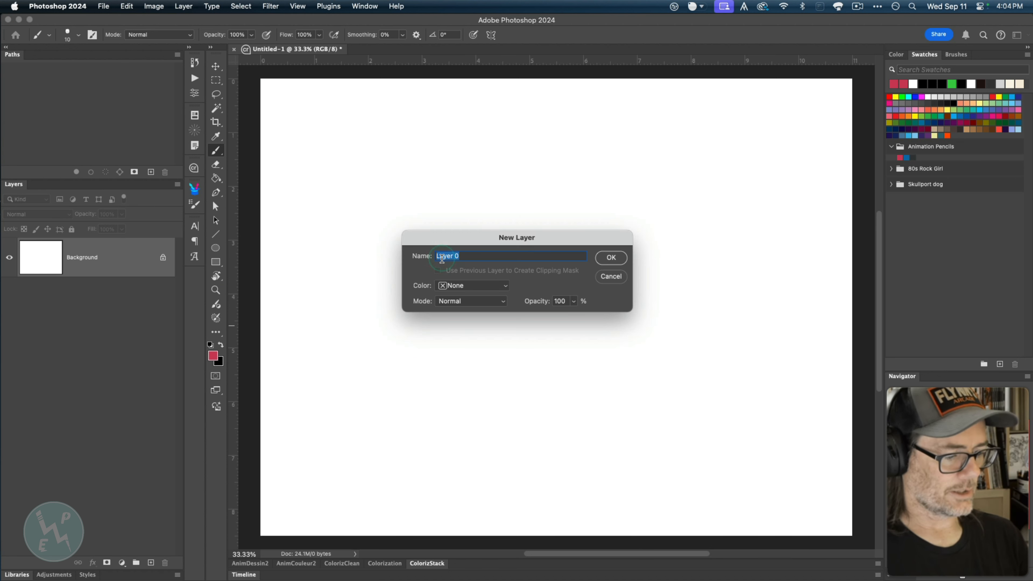
left_click(460, 285)
left_click(412, 270)
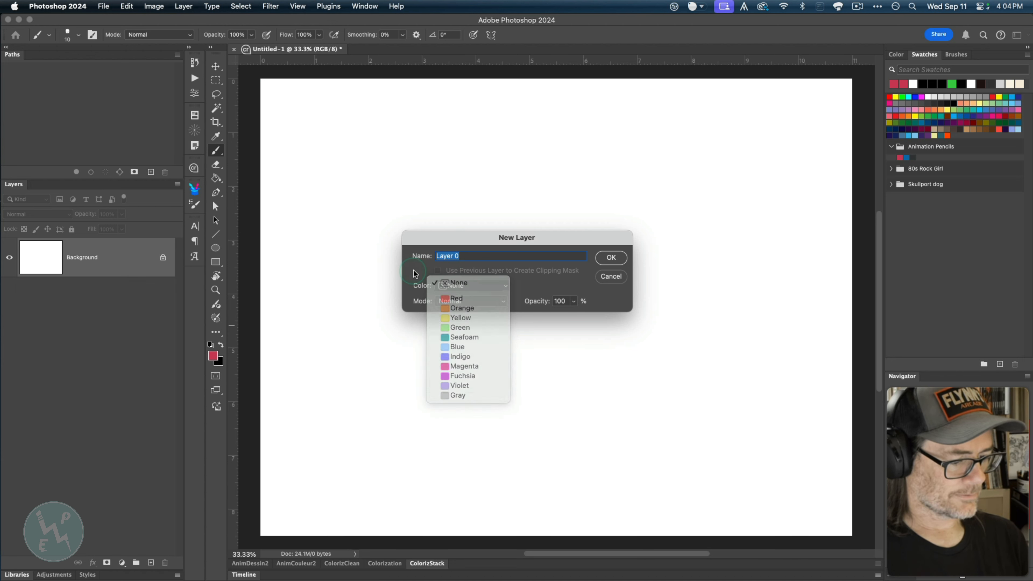
left_click(458, 304)
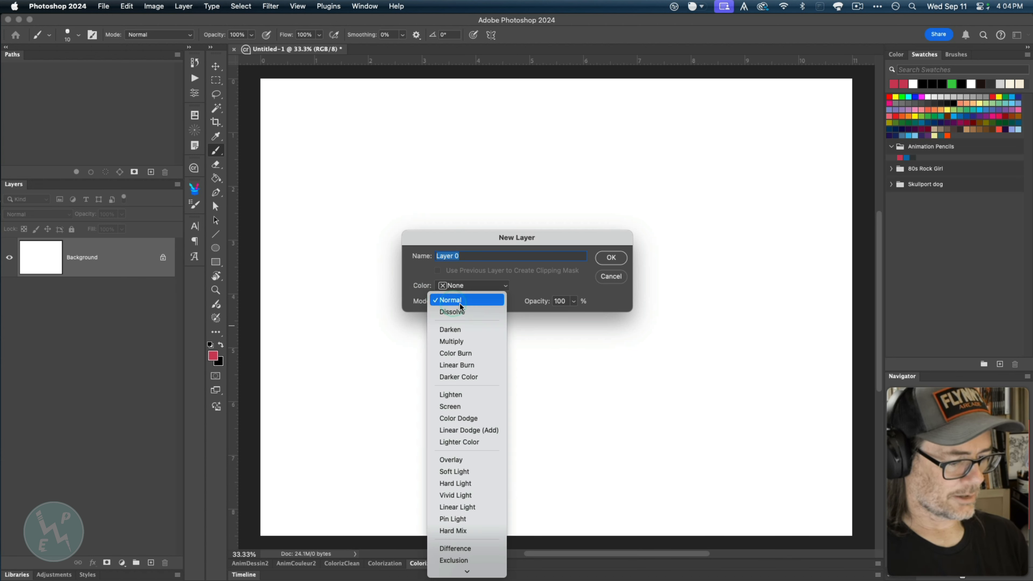
left_click(412, 292)
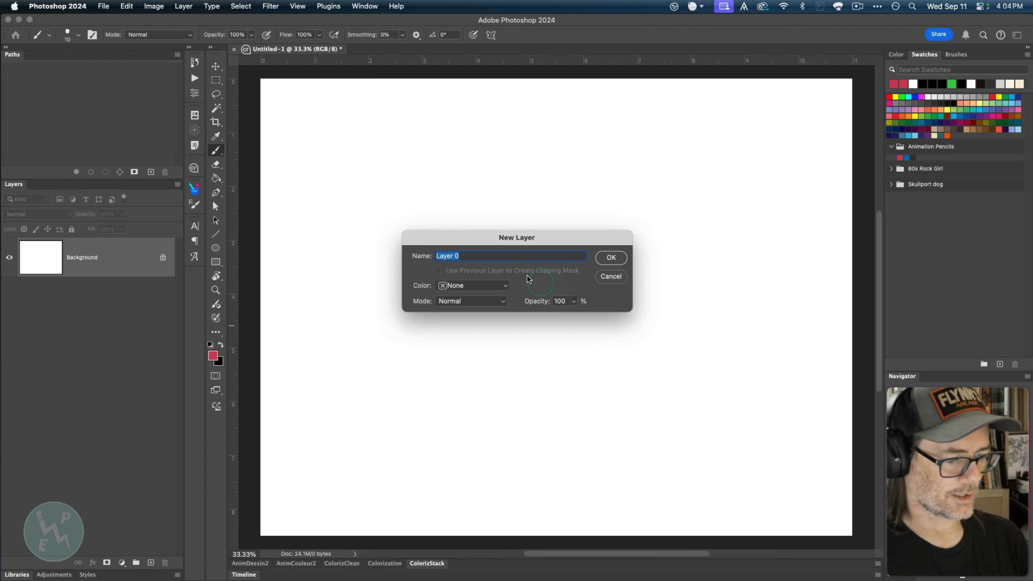
left_click(617, 258)
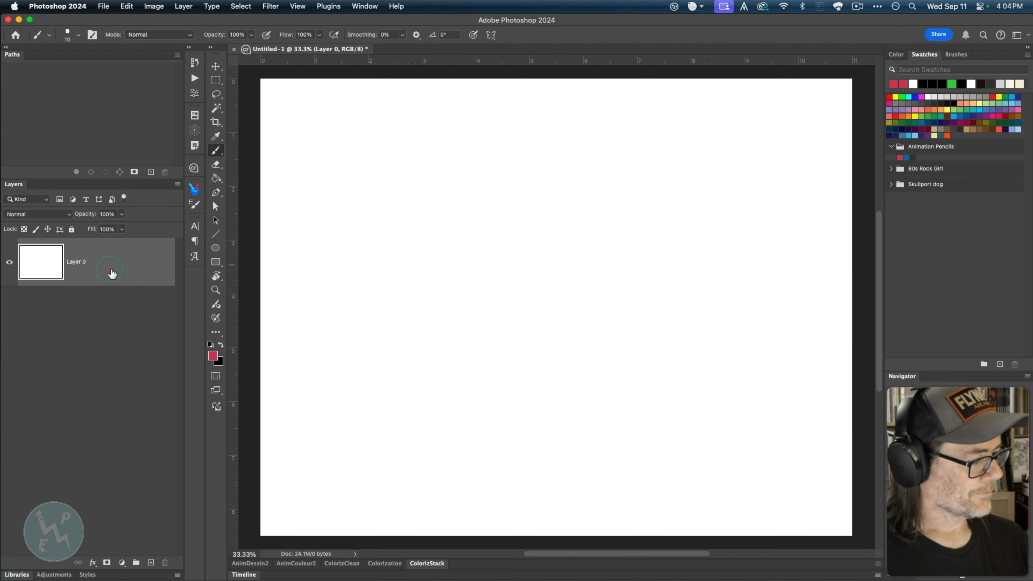
- Fully lock Layer 0 and rename it BG
left_click(72, 230)
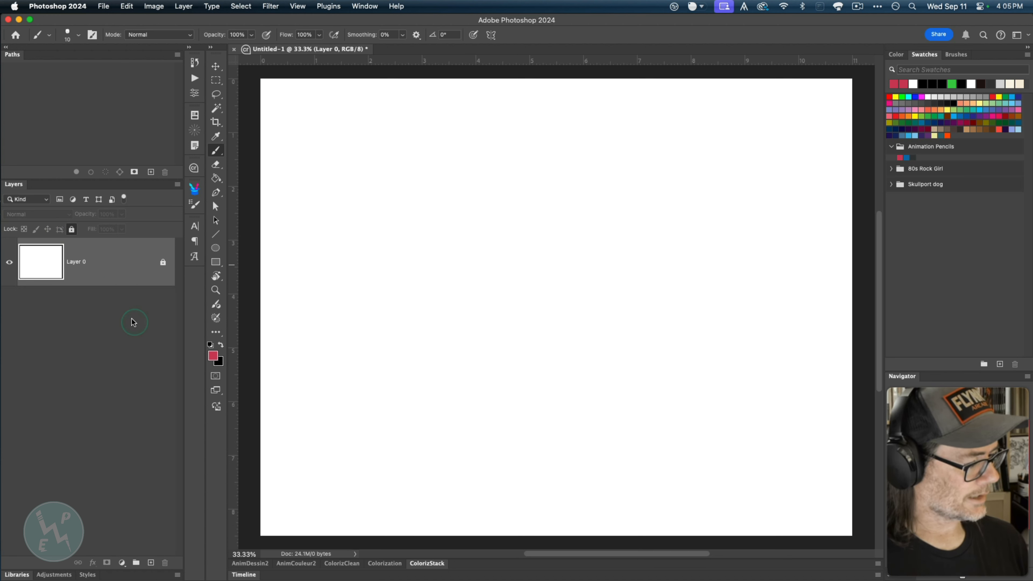
double_click(77, 269)
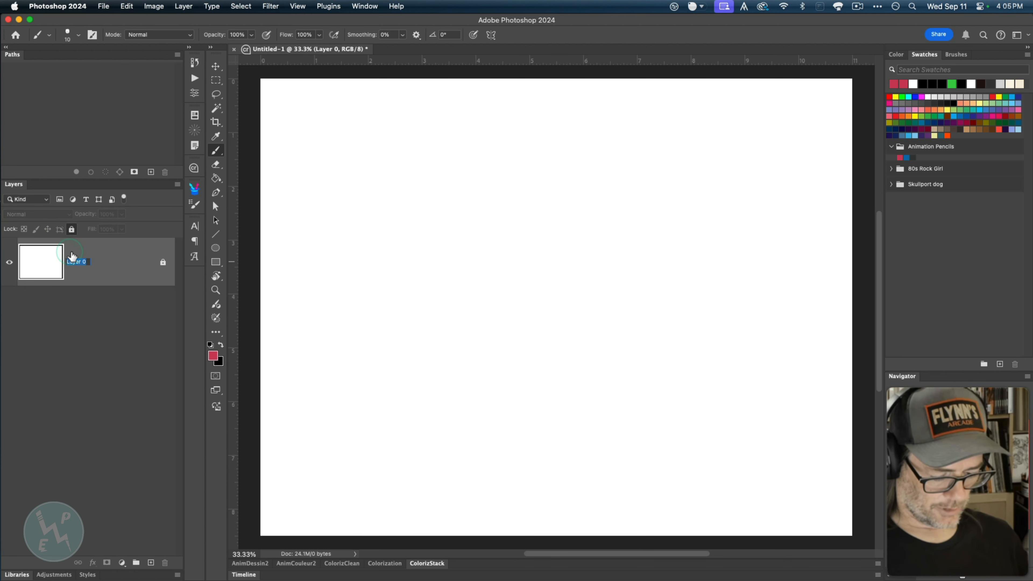
type("BG")
key("Return")
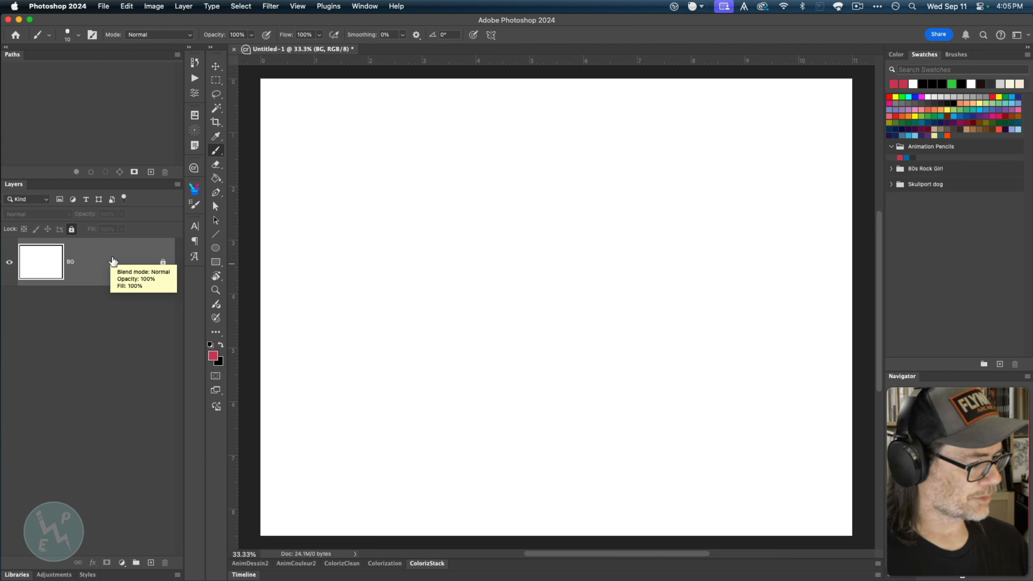
- Add a new layer above BG and try a short red zigzag stroke on it, undoing the stroke
left_click(150, 562)
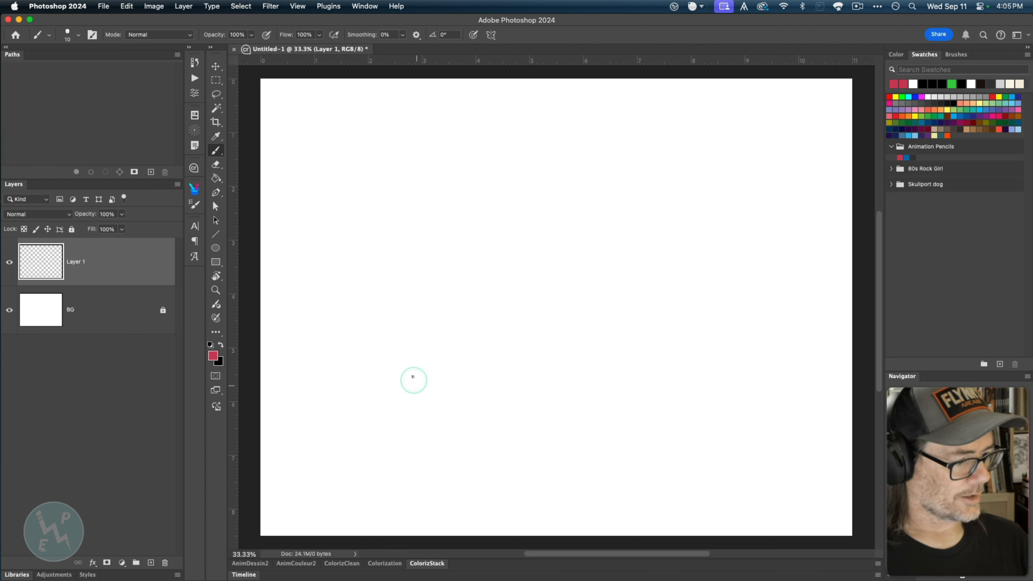
right_click(397, 211)
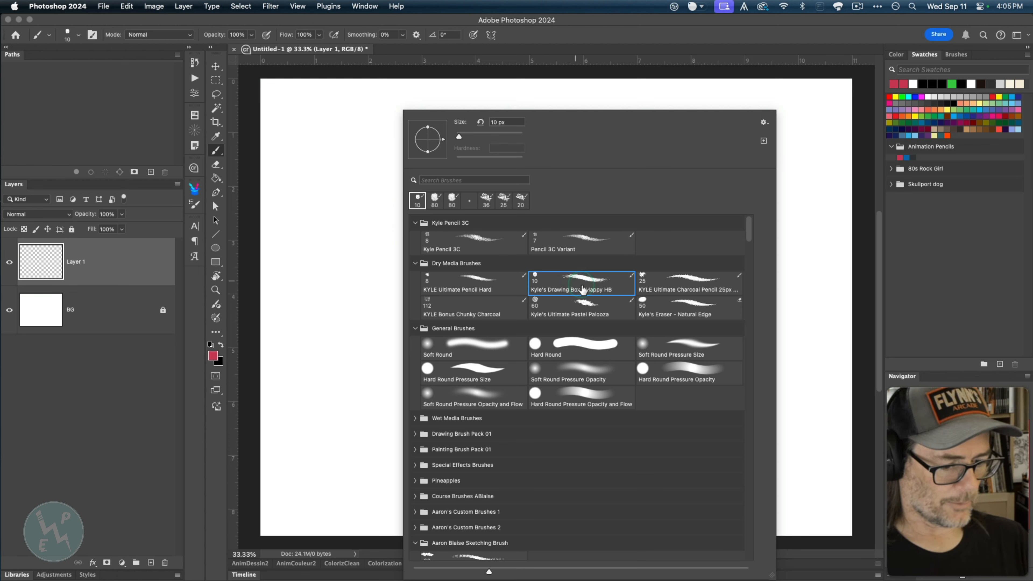
mouse_move(358, 220)
left_mouse_down()
mouse_move(365, 252)
mouse_move(336, 260)
mouse_move(338, 301)
left_mouse_up()
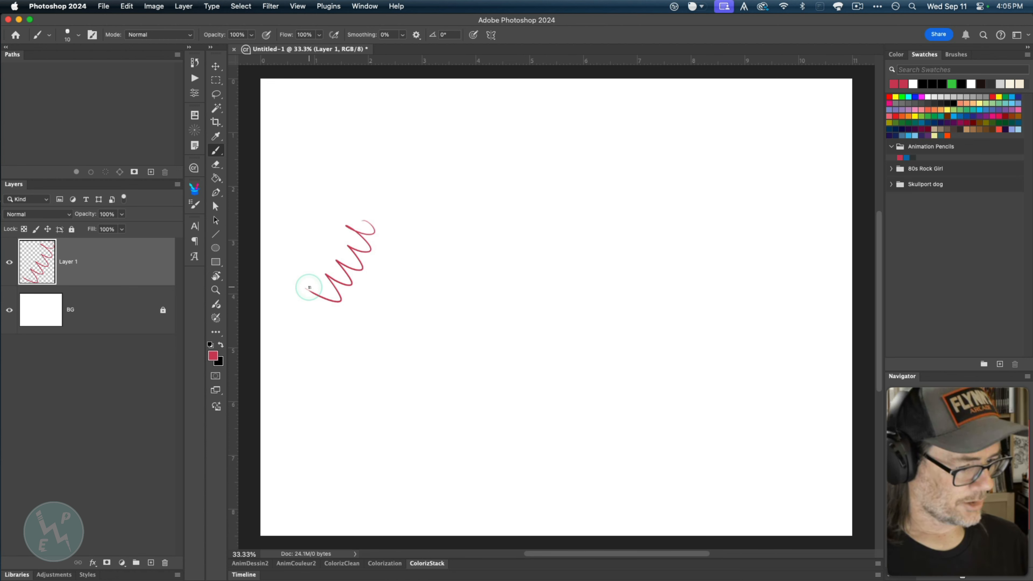
key("super+z")
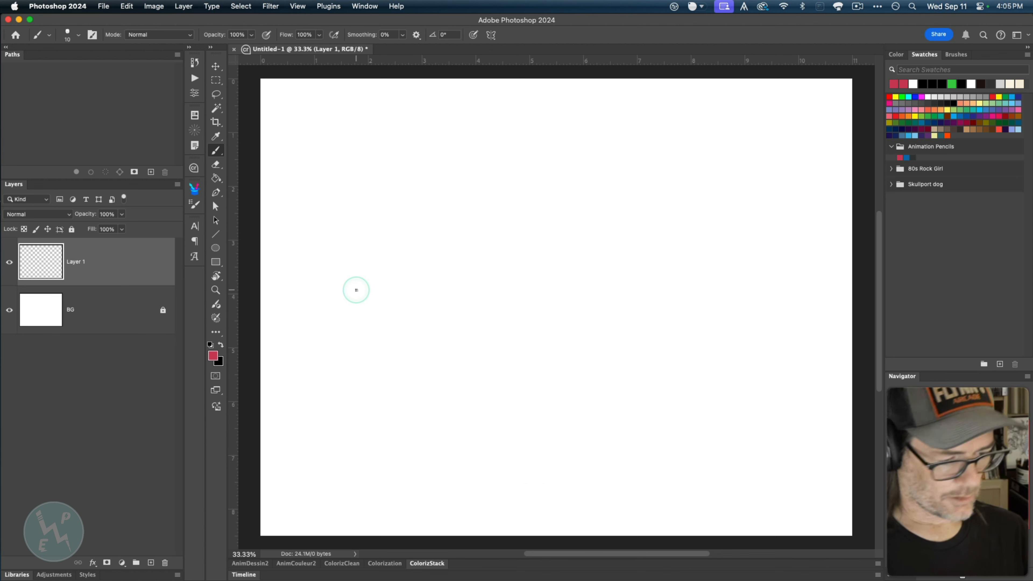
- Draw a straight horizontal red line across the full page width on the new layer, about 3.8 inches down
key("shift")
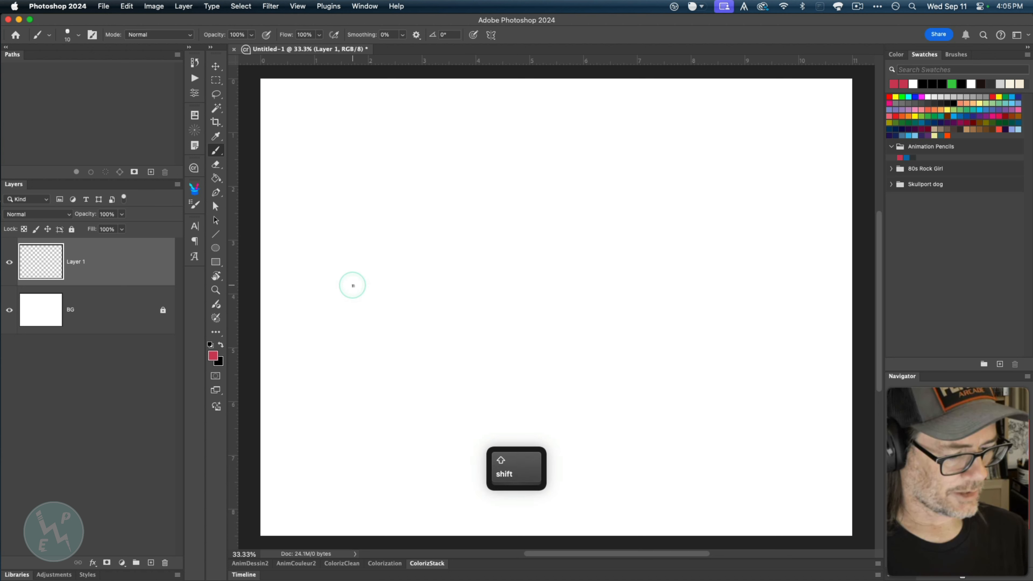
mouse_move(349, 285)
left_mouse_down()
mouse_move(847, 301)
mouse_move(292, 288)
mouse_move(317, 288)
left_mouse_up()
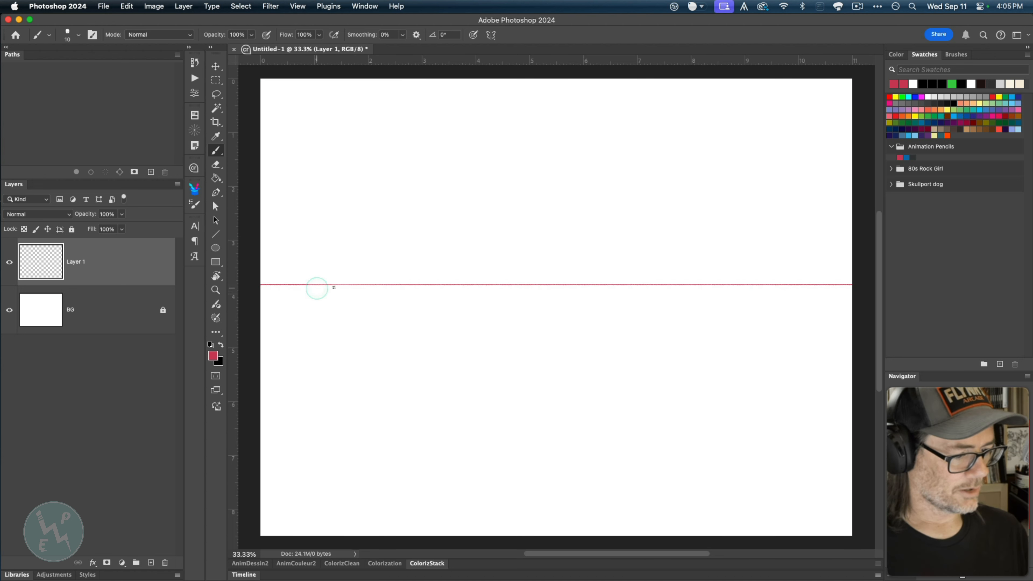
- Try straight horizontal and vertical red brush strokes at several places above, across and below the full-width horizontal line
key("shift")
mouse_move(303, 363)
left_mouse_down()
mouse_move(777, 389)
mouse_move(809, 401)
mouse_move(808, 451)
left_mouse_up()
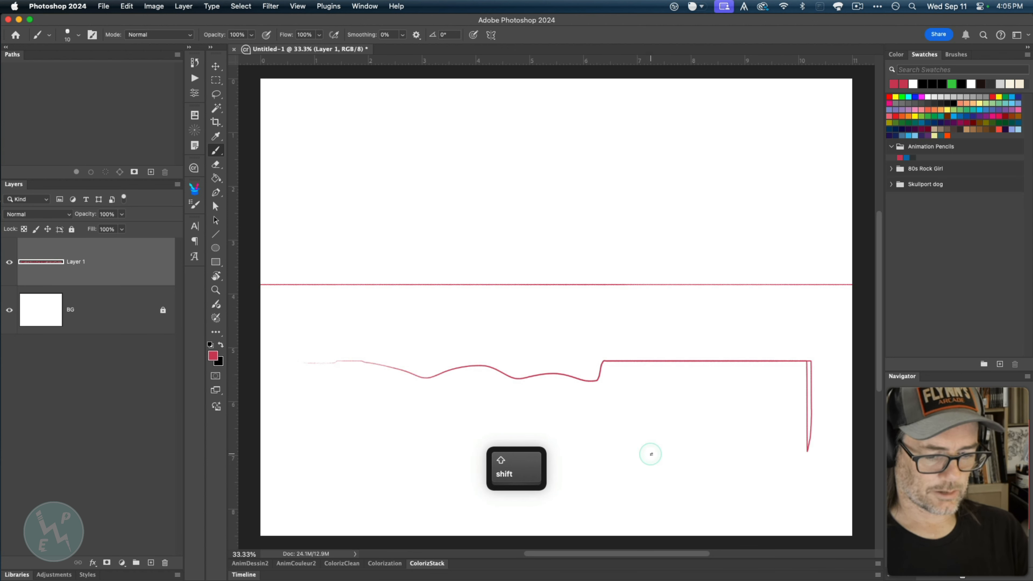
mouse_move(651, 455)
left_mouse_down()
mouse_move(646, 472)
mouse_move(642, 211)
left_mouse_up()
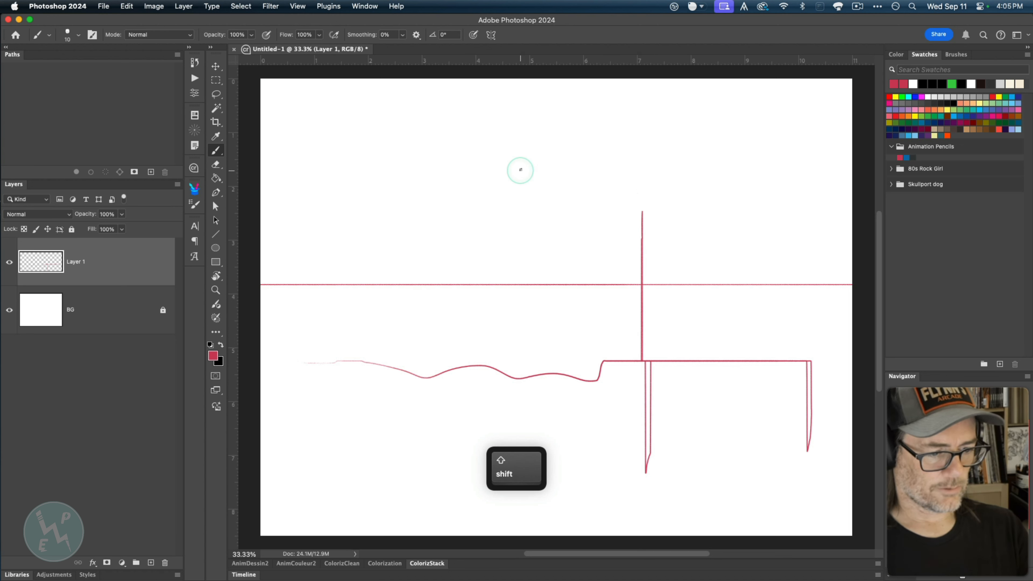
left_click_drag(520, 170, 514, 361)
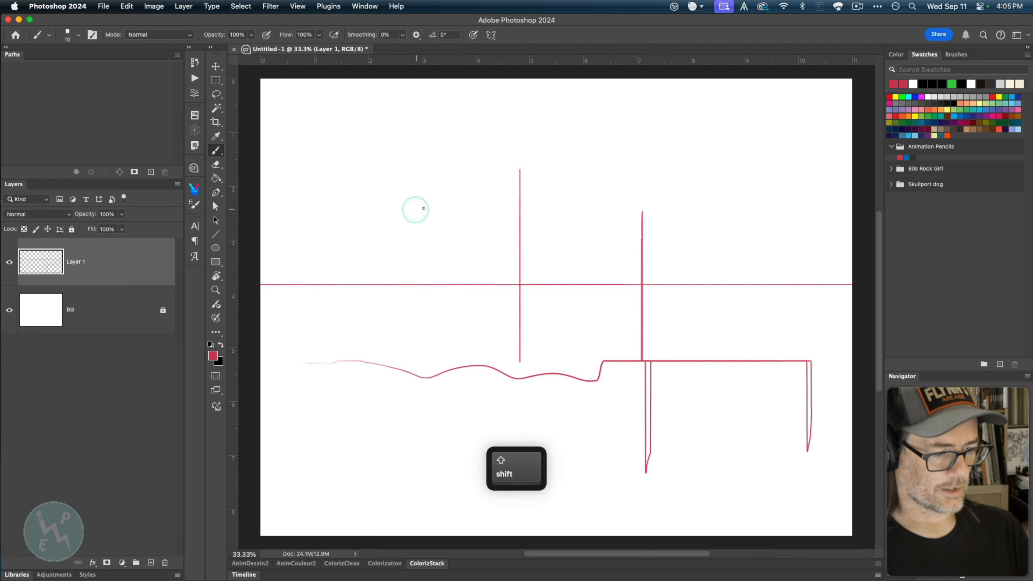
left_click_drag(472, 211, 376, 212)
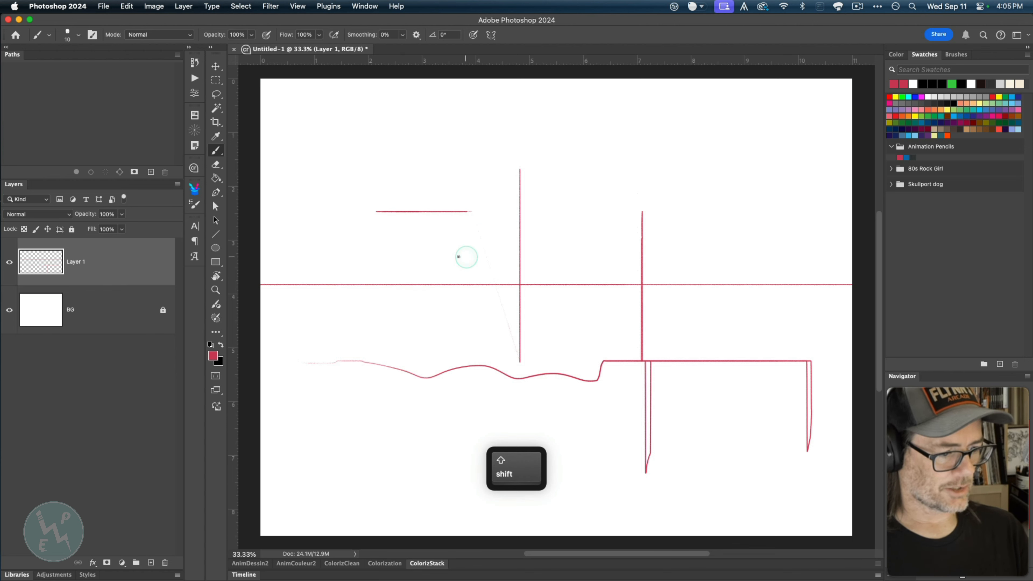
mouse_move(459, 257)
left_mouse_down()
mouse_move(373, 239)
mouse_move(369, 224)
mouse_move(370, 304)
left_mouse_up()
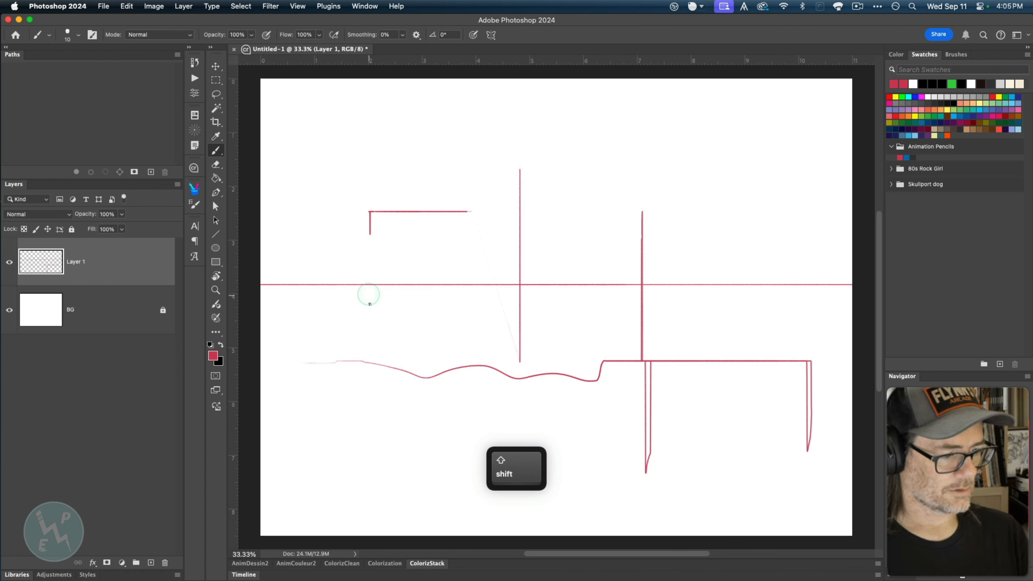
left_click_drag(370, 212, 316, 270)
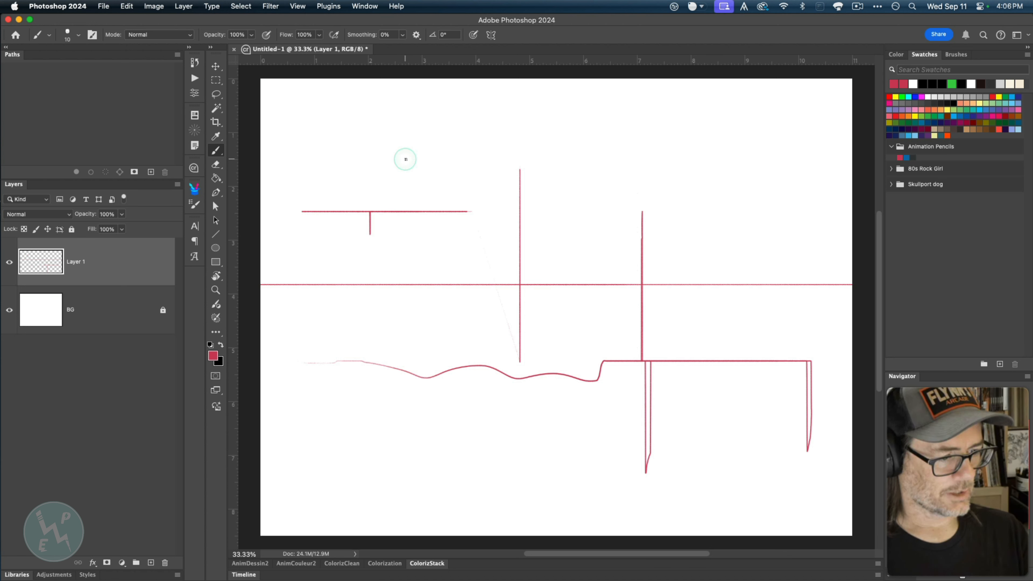
left_click_drag(404, 159, 404, 338)
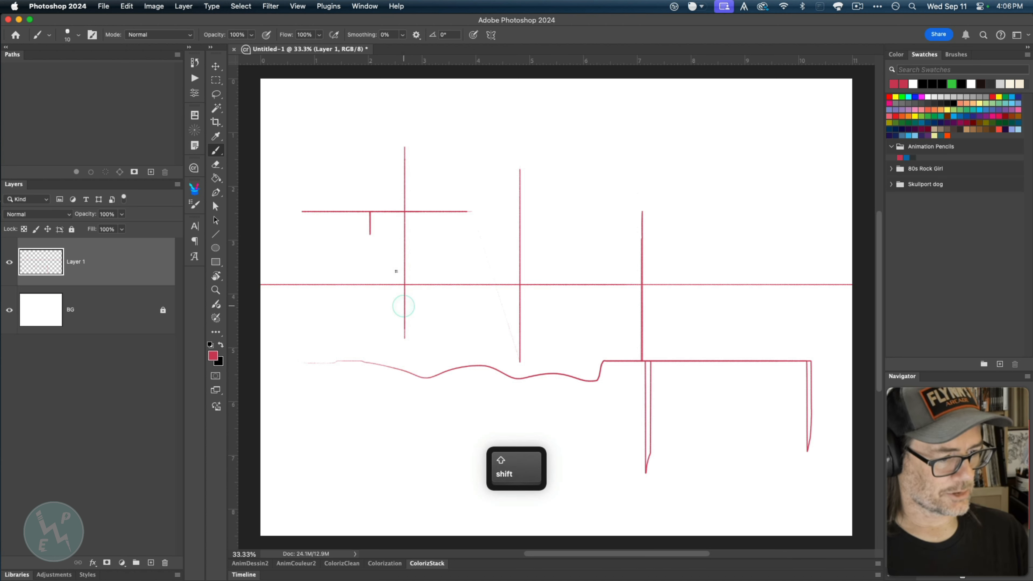
mouse_move(400, 171)
left_mouse_down()
mouse_move(417, 175)
mouse_move(307, 200)
left_mouse_up()
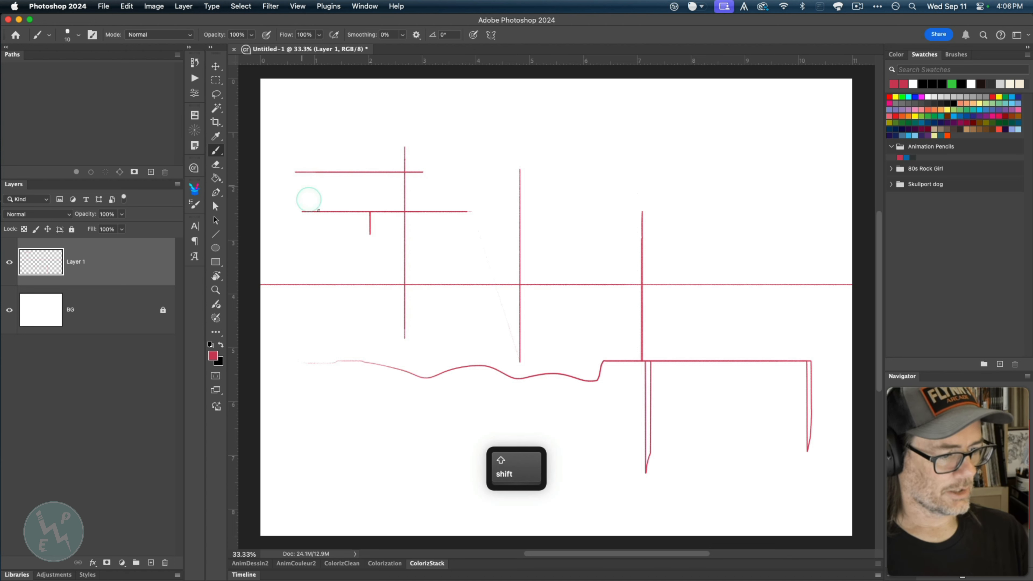
left_click_drag(333, 122, 407, 180)
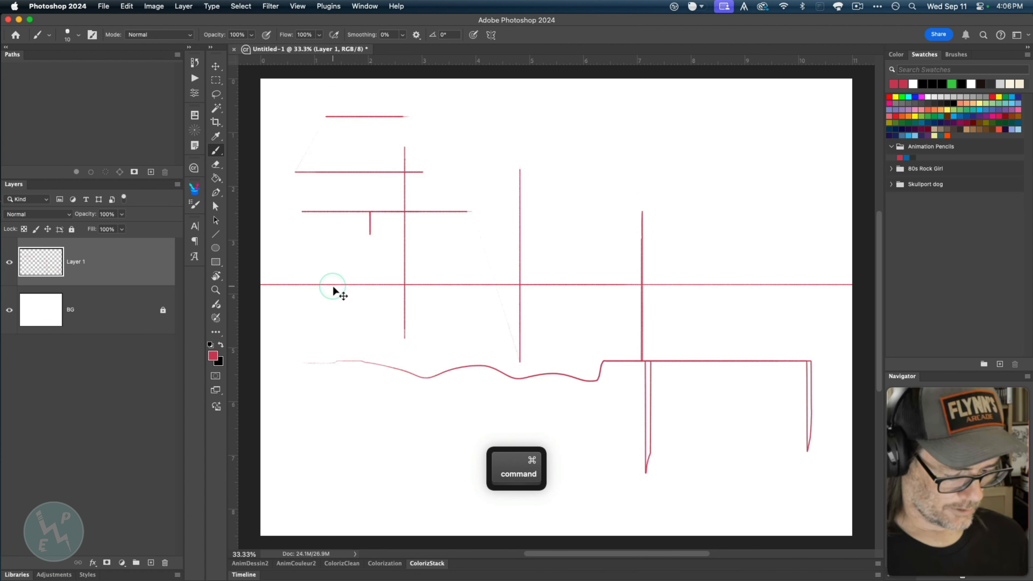
- Undo all the practice strokes, keeping only the full-width horizontal red line on Layer 1
key("super+z")
key("super+z")
key("super+z")
key("super+z")
key("super+z")
key("super+z")
key("super+z")
key("super+z")
key("super+z")
key("super+z")
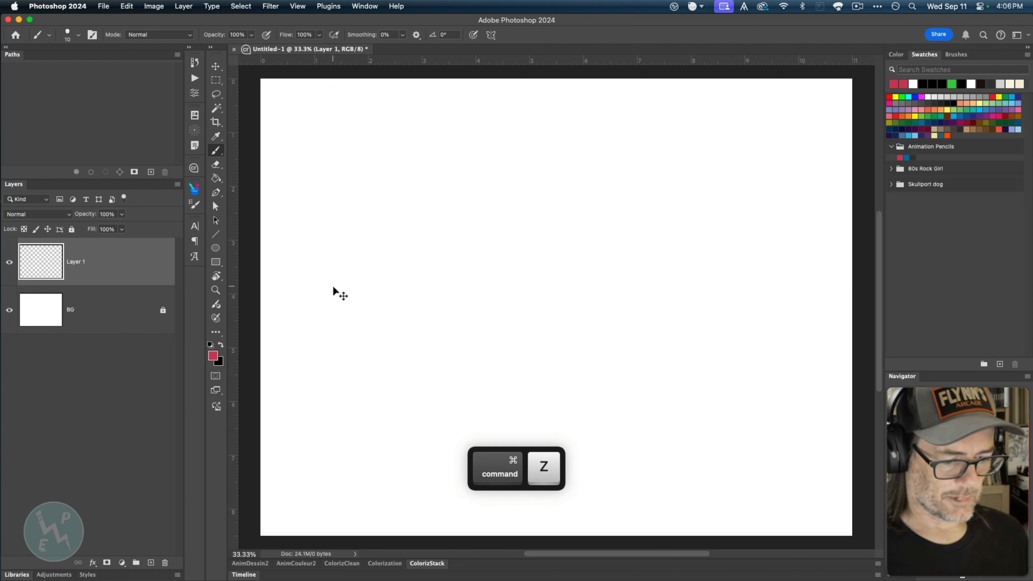
key("super+shift+z")
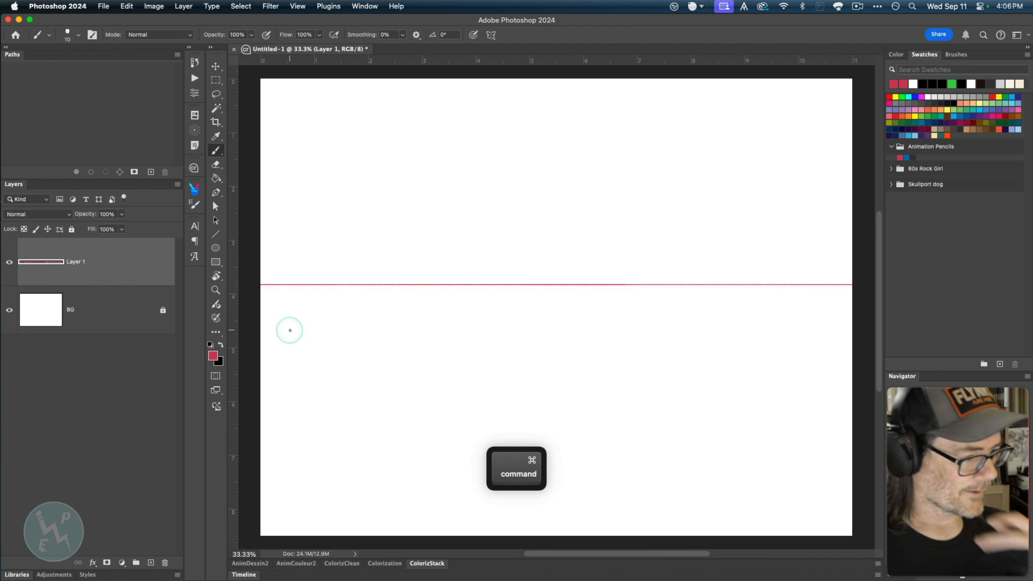
- Rename the layer containing the red line as Horizon Line
double_click(83, 265)
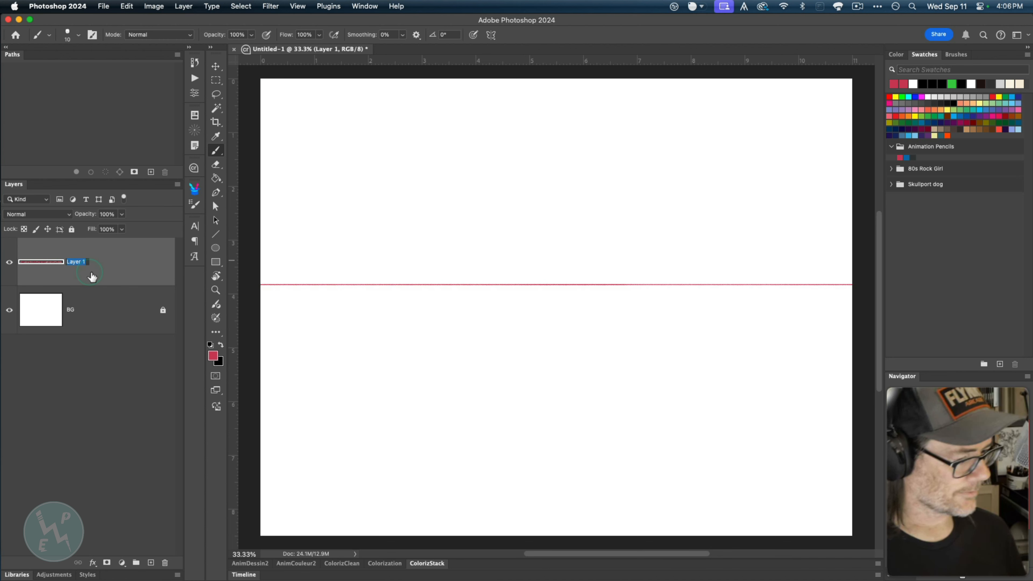
type("Ho")
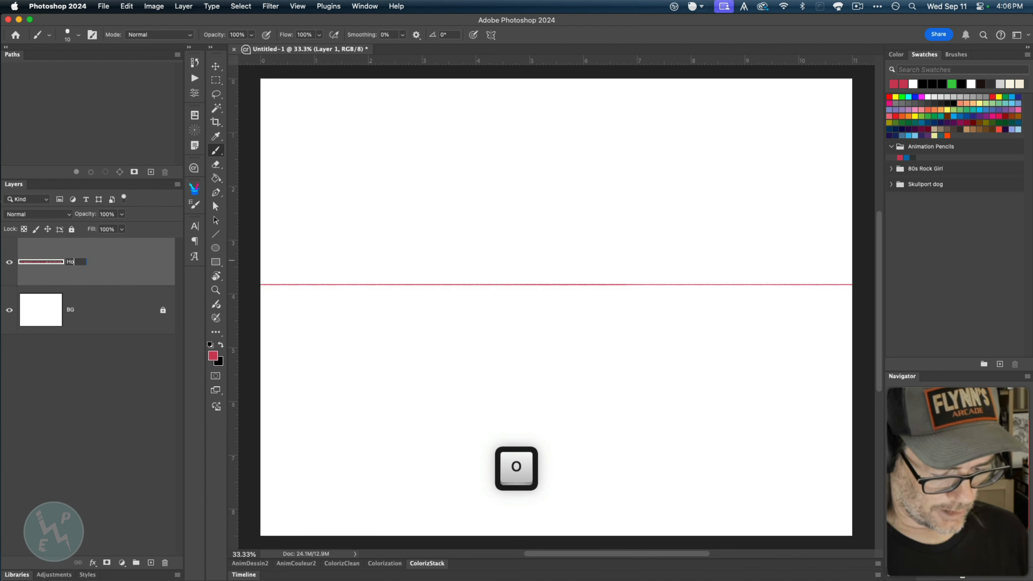
type("rizon")
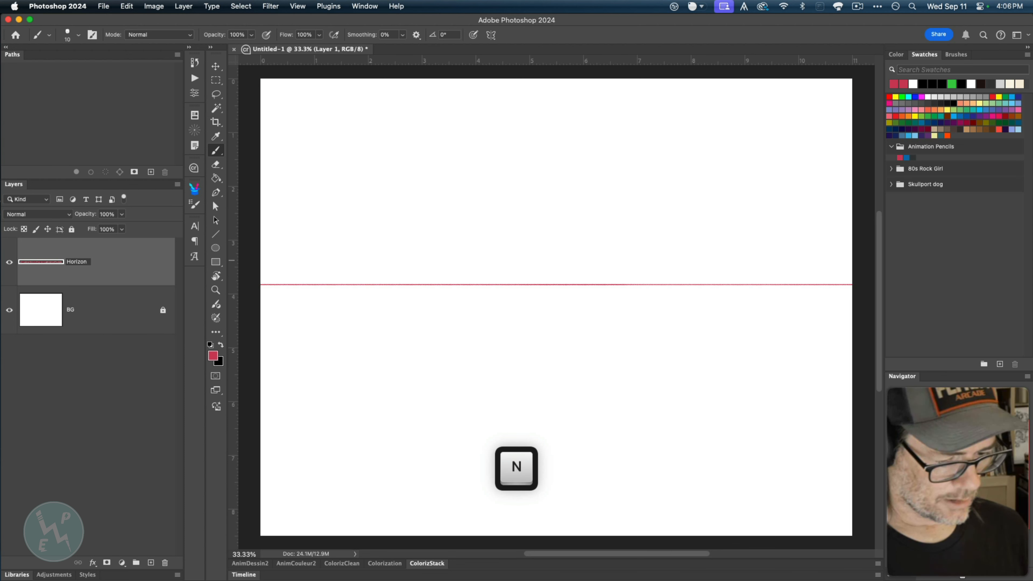
type(" Line")
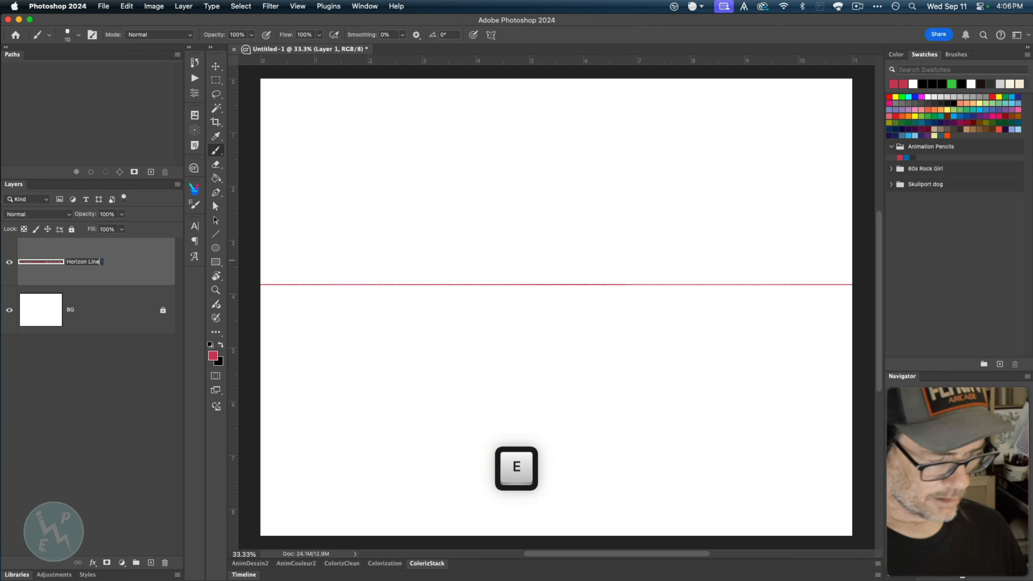
key("Return")
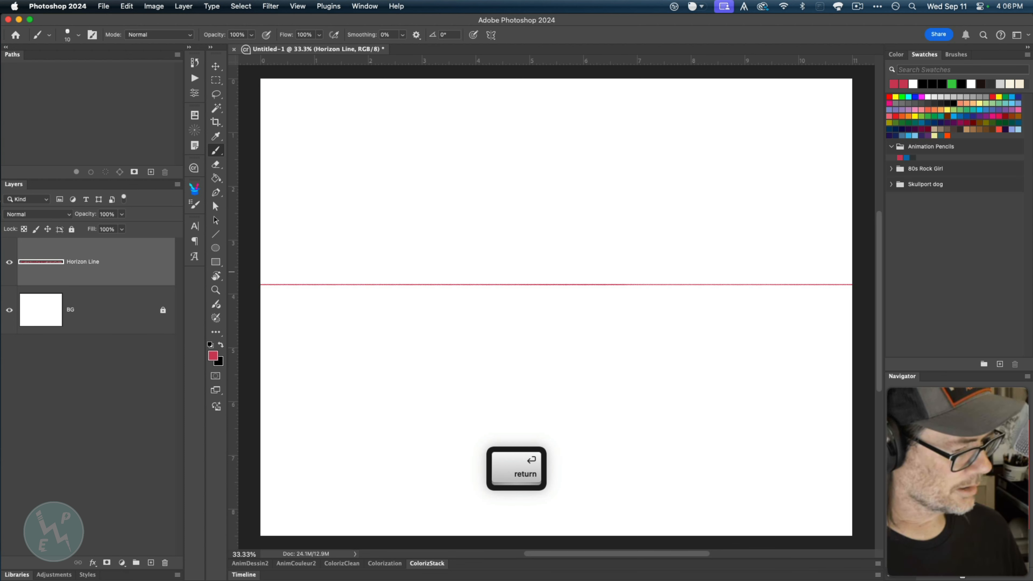
- Fully lock the Horizon Line layer and add a new empty layer above it
left_click(72, 230)
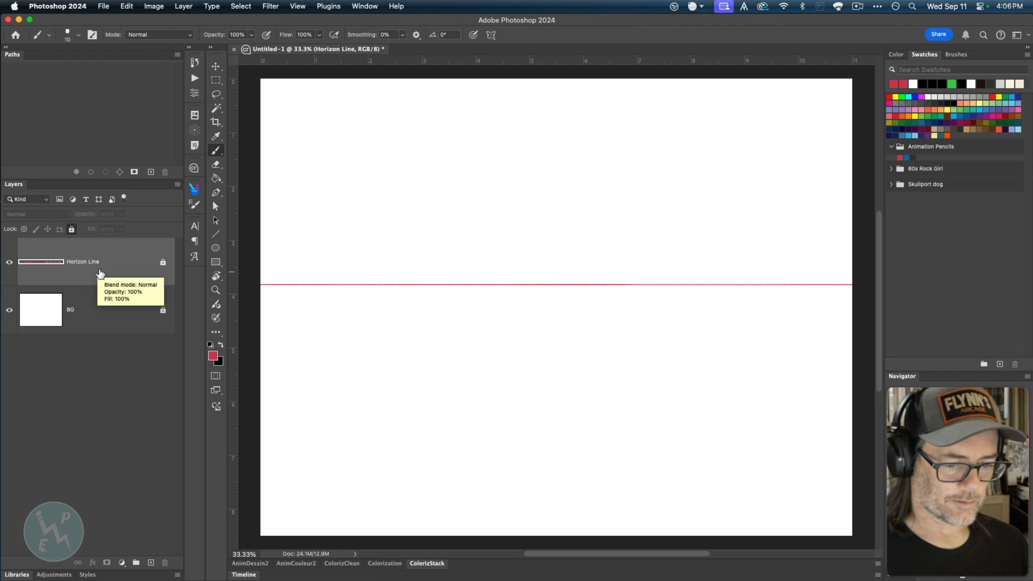
left_click(150, 566)
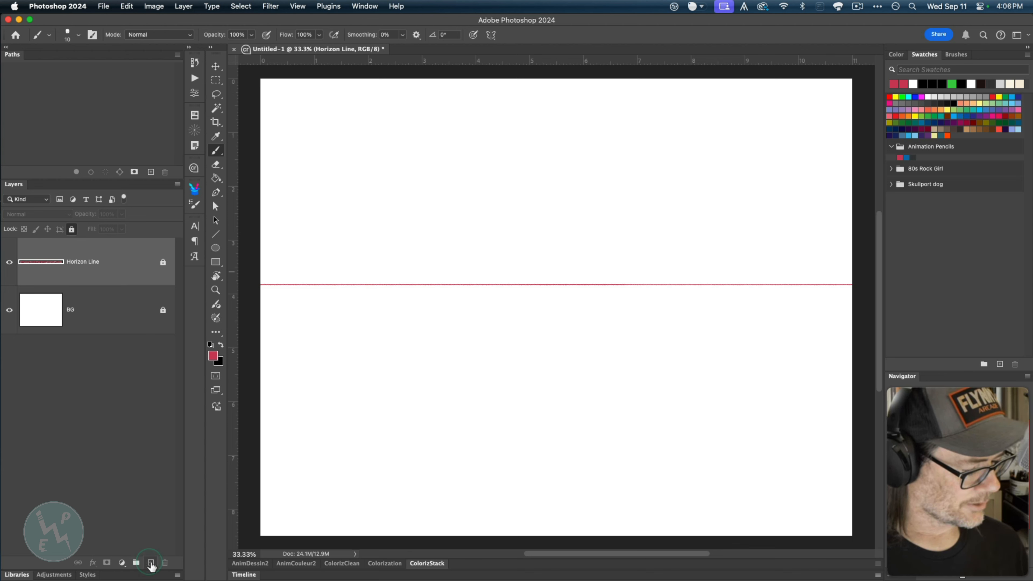
left_click(151, 564)
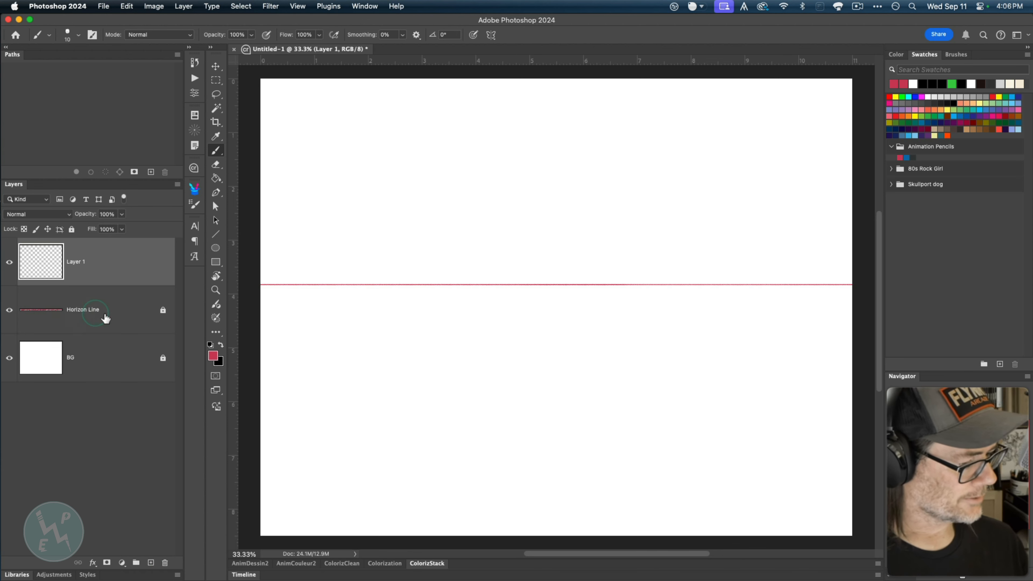
- Unlock the Horizon Line layer, lower its opacity to 39% and fully lock it again
left_click(115, 317)
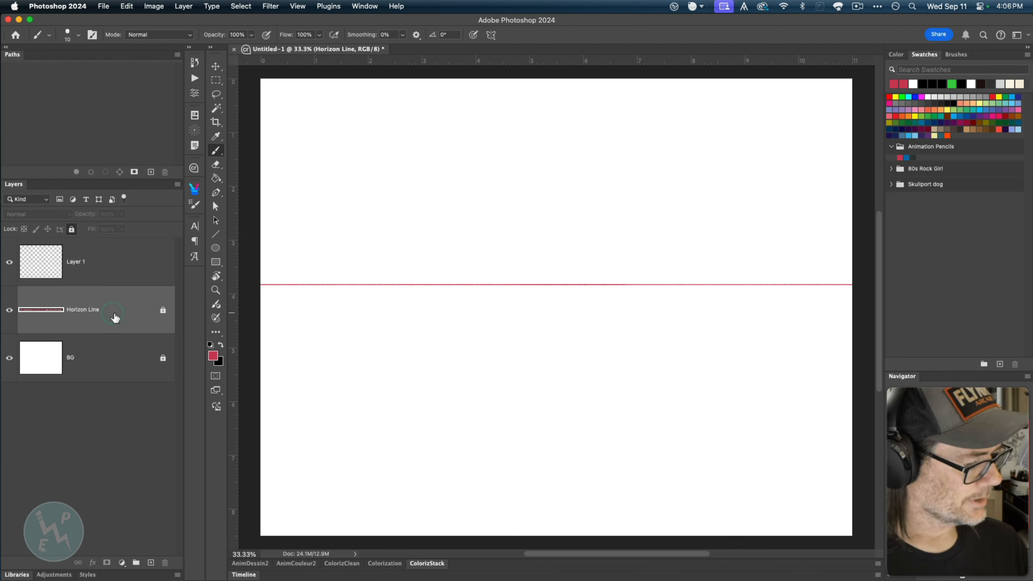
left_click(163, 311)
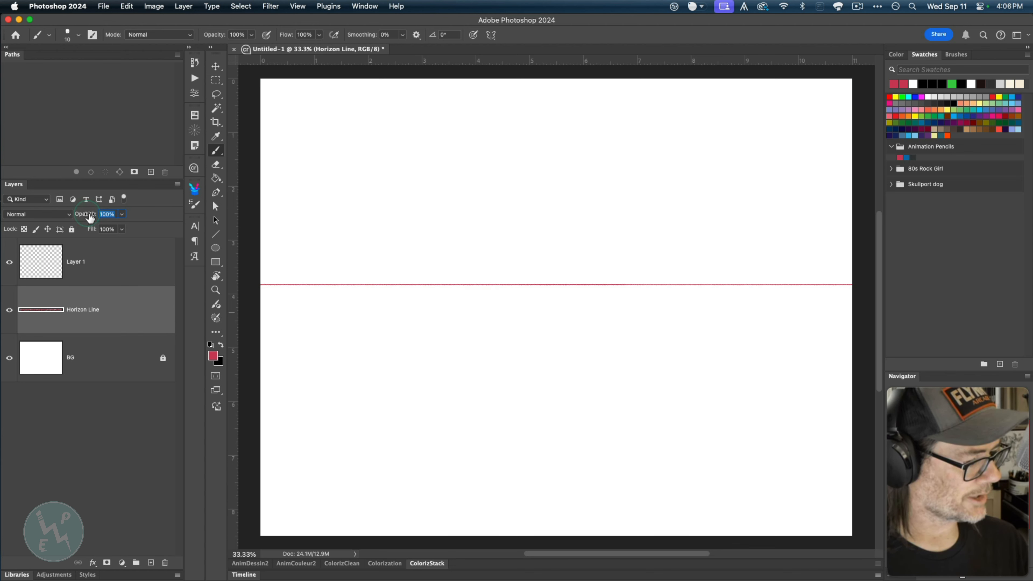
left_click_drag(87, 216, 81, 218)
left_click(71, 230)
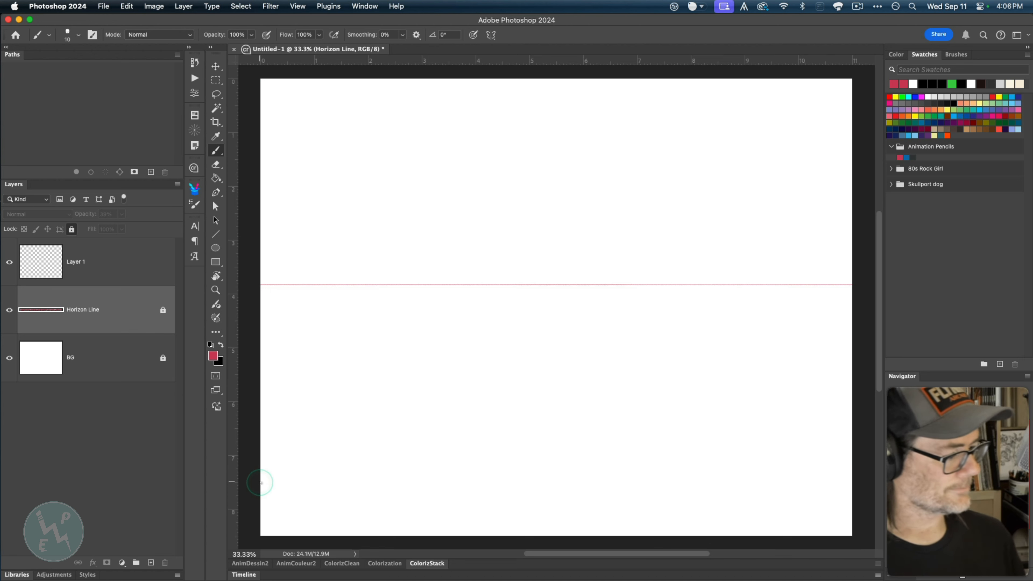
- Unlock the Horizon Line layer, set its opacity to 1% and change the brush opacity to 20%
left_click(72, 230)
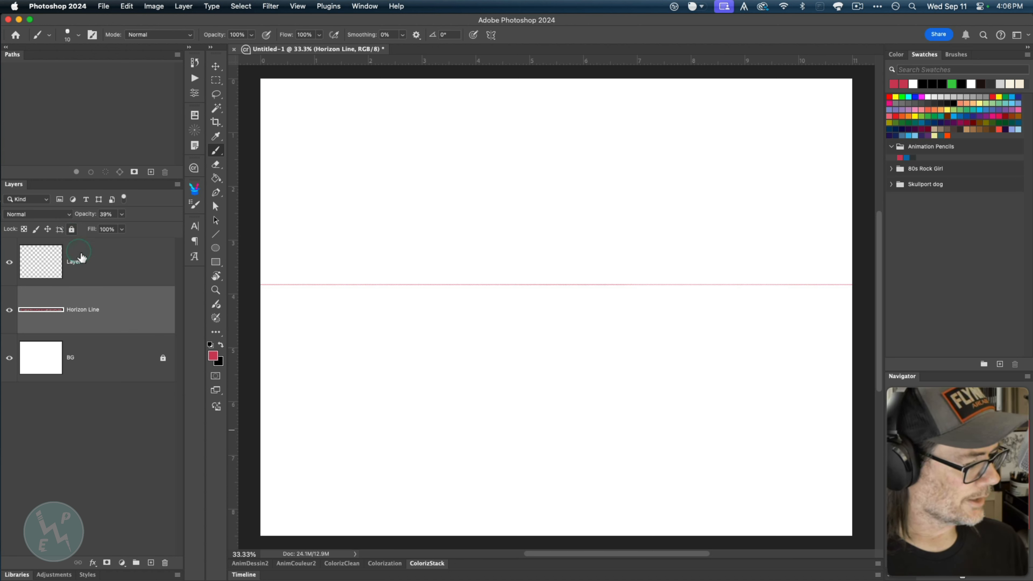
left_click(105, 214)
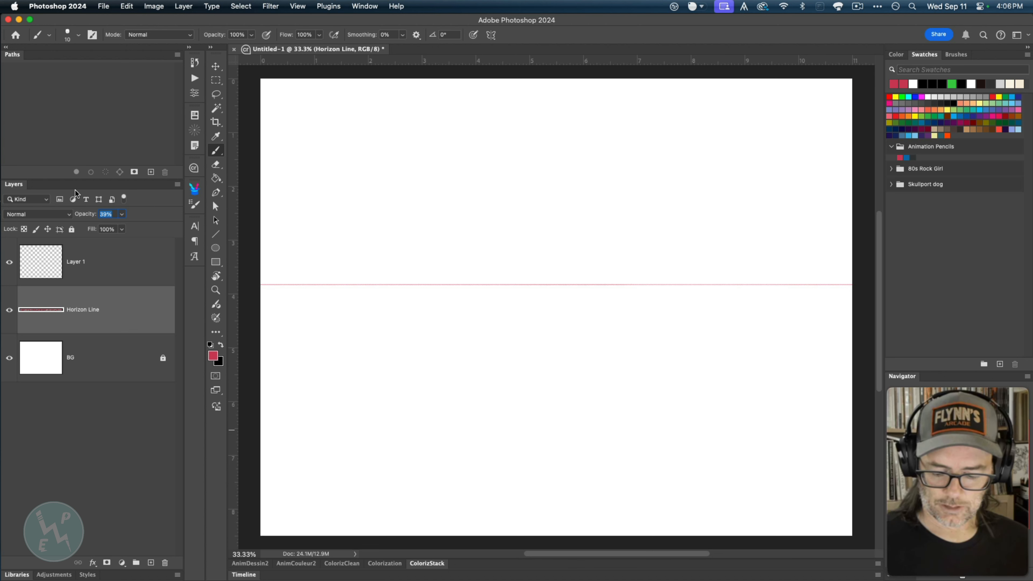
type("1")
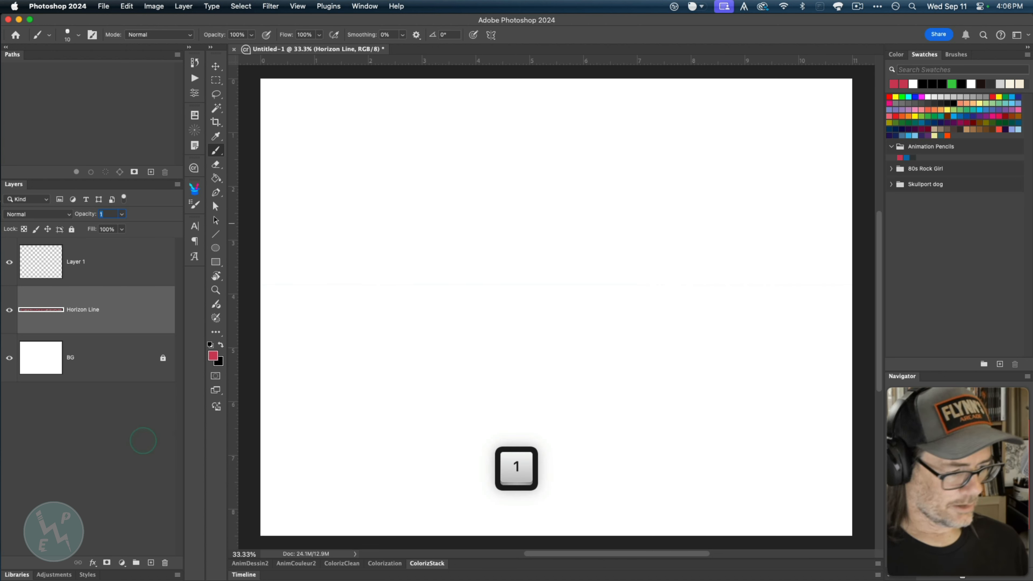
key("Return")
key("1")
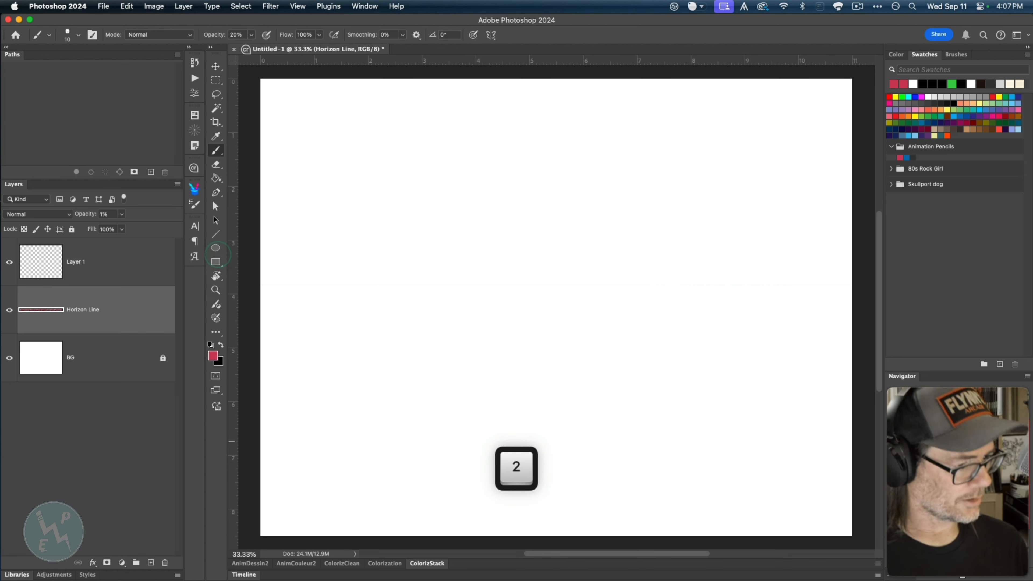
- With the Move tool active, try Horizon Line opacities of 20%, 30% and 10%, restore 100% and fully lock the layer
left_click(216, 66)
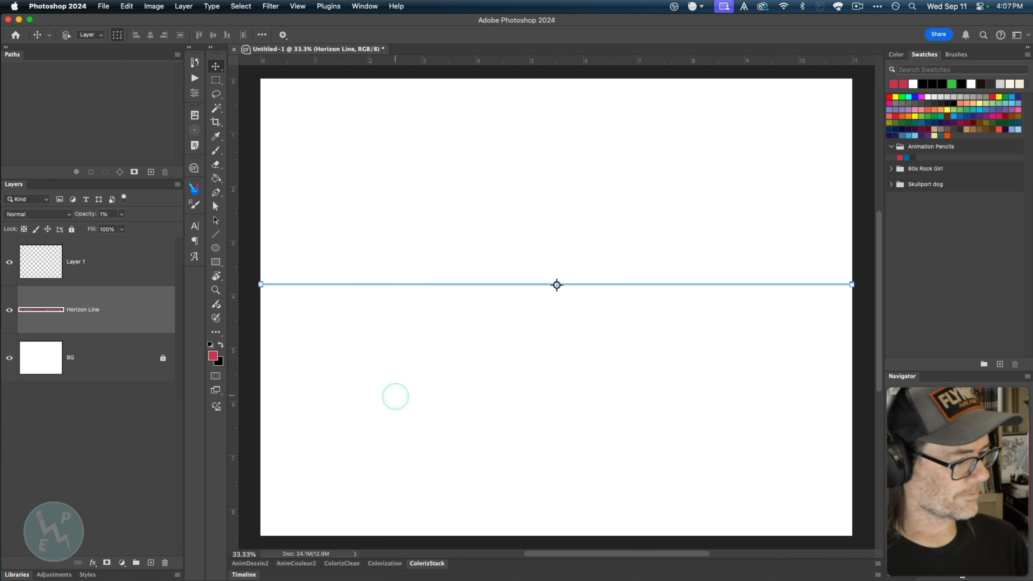
key("2")
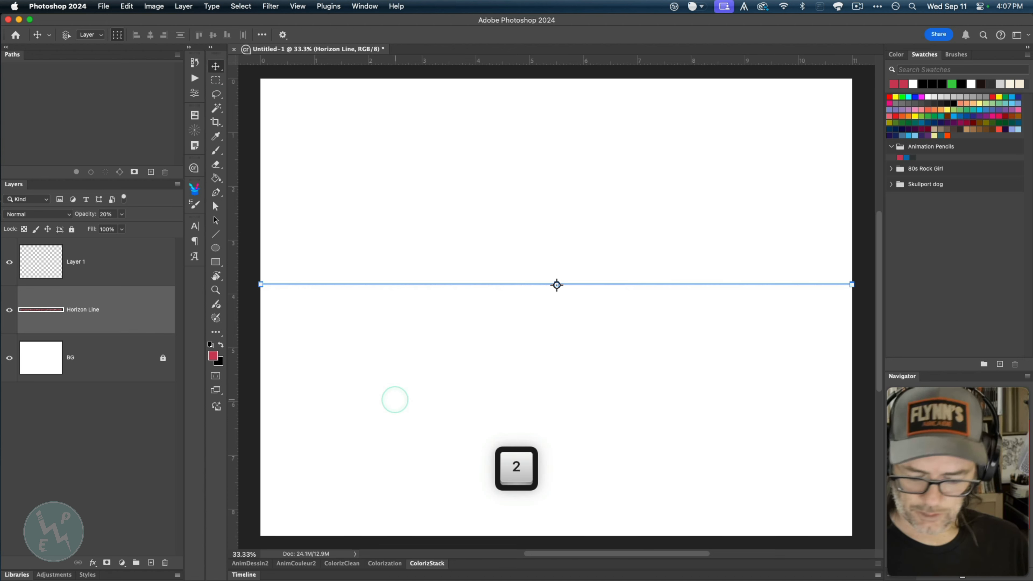
key("3")
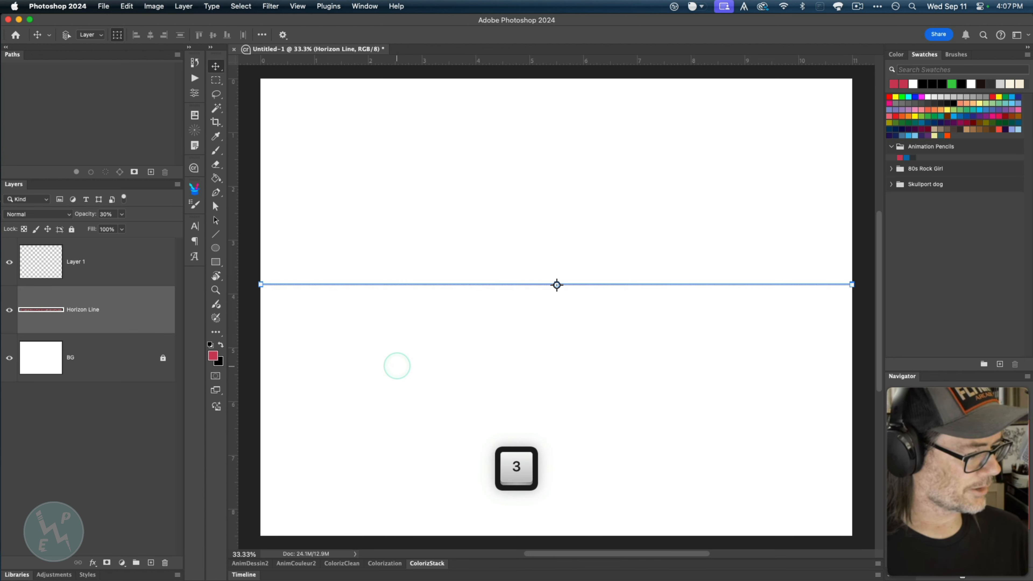
key("1")
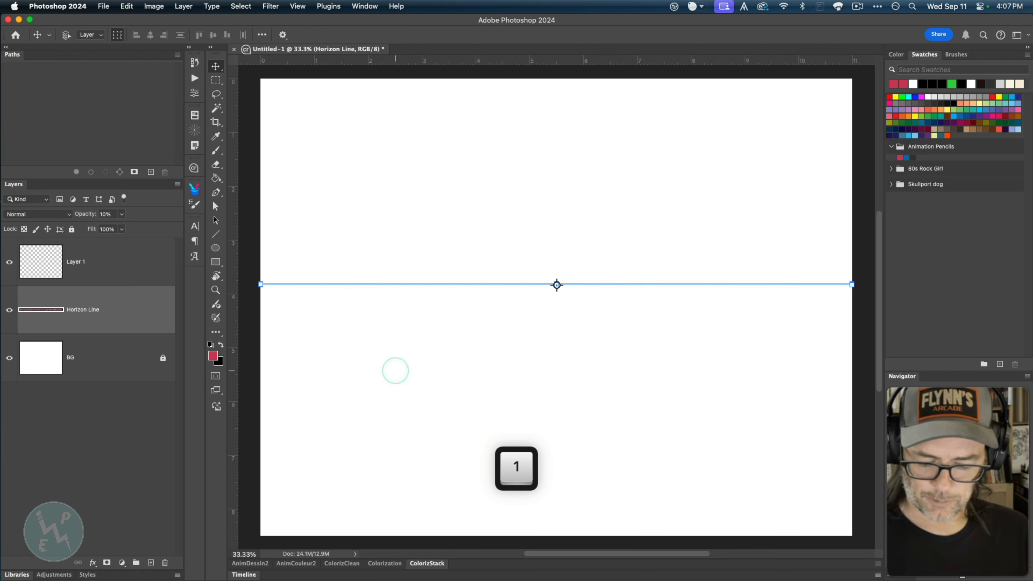
key("9")
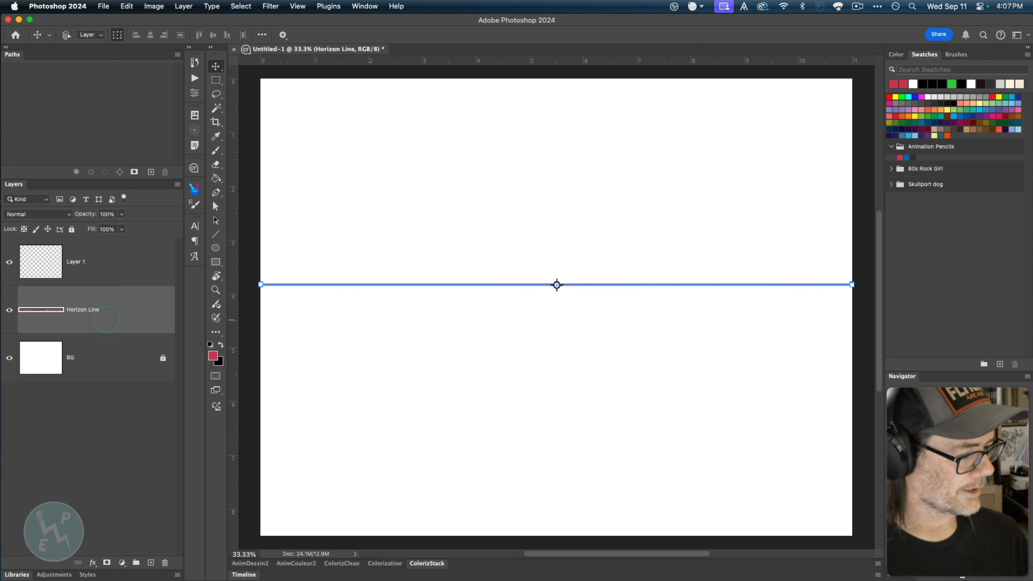
left_click(71, 230)
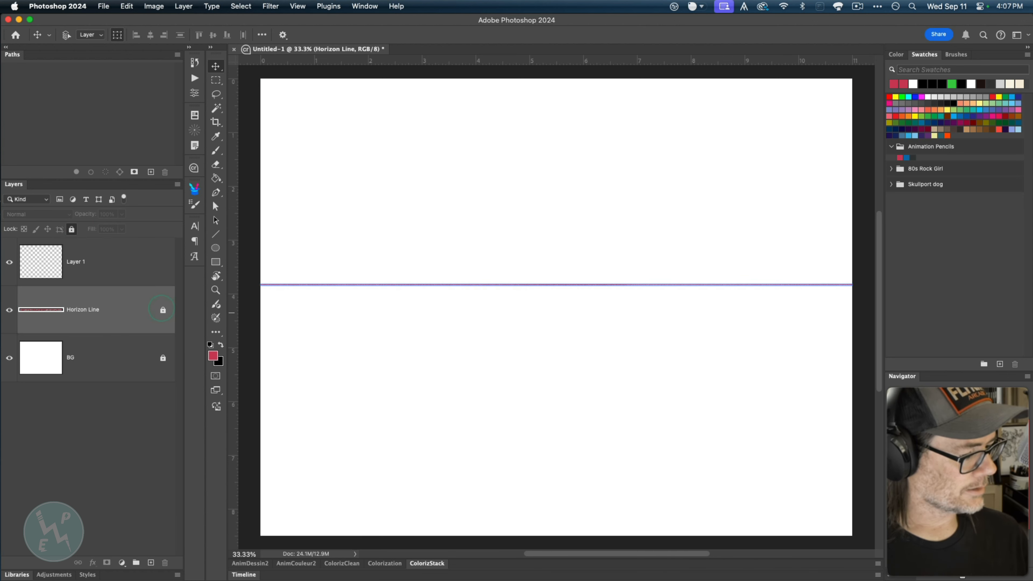
- Unlock the Horizon Line layer, reduce its opacity to 25% and fully lock it again
left_click(72, 229)
left_click_drag(92, 213, 69, 214)
left_click_drag(82, 214, 81, 215)
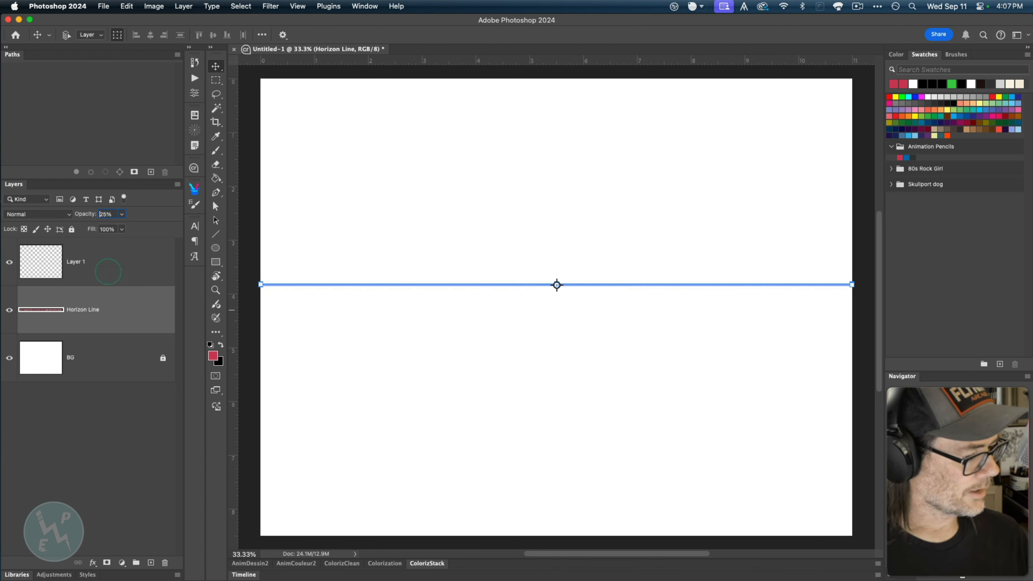
left_click(72, 229)
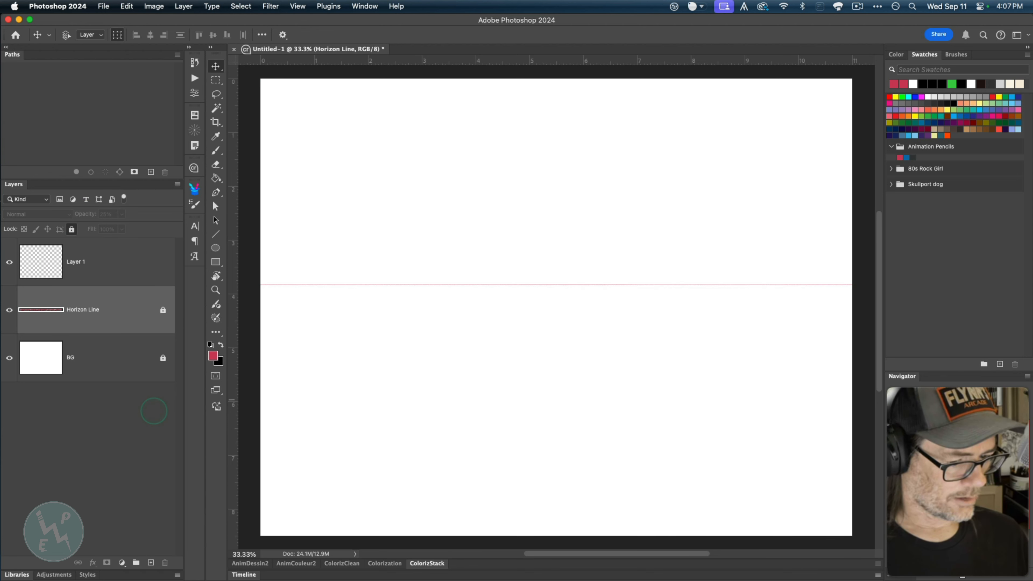
left_click(111, 262)
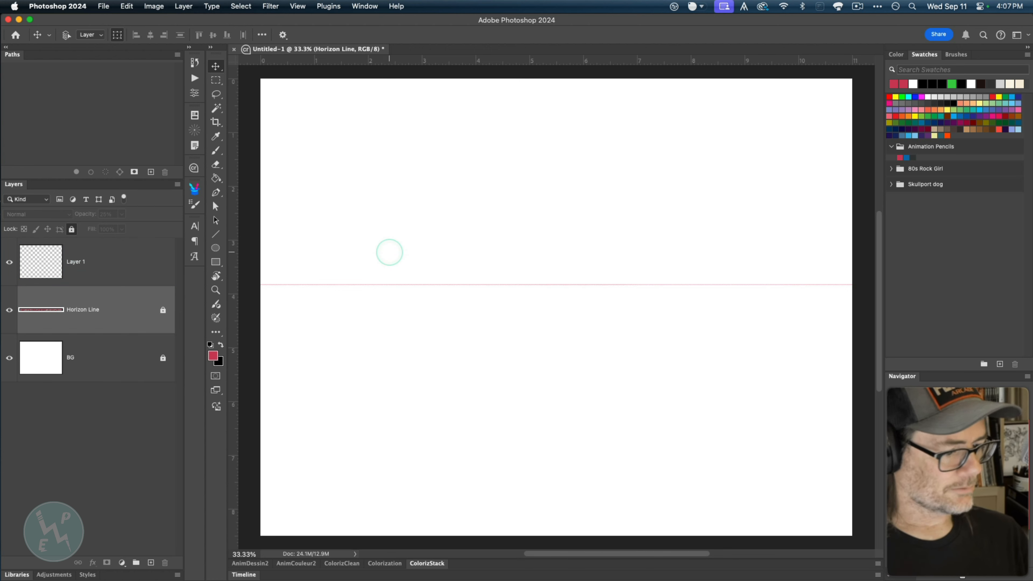
- Switch to the Brush tool and set the brush opacity to 100%
key("b")
key("v")
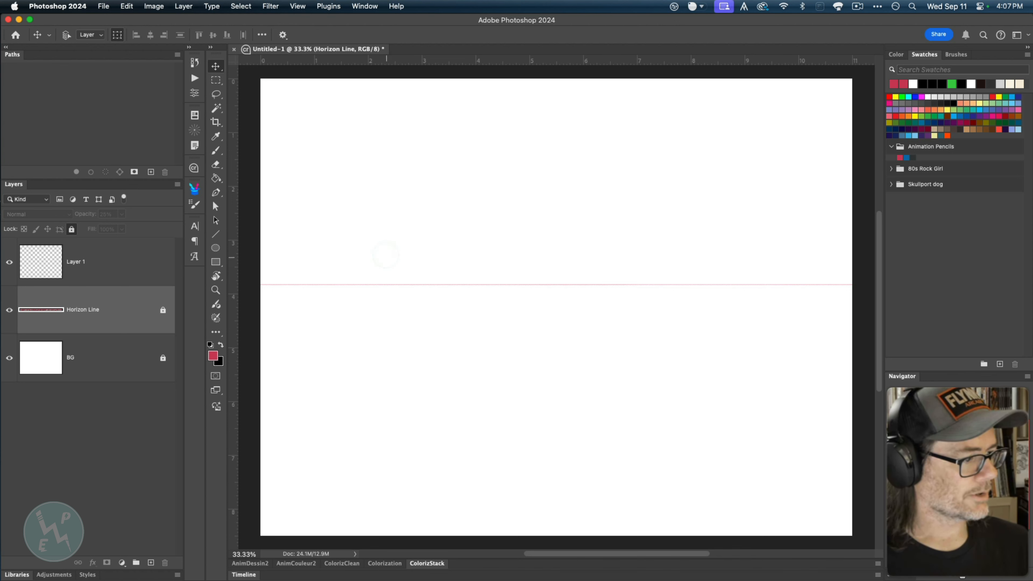
key("b")
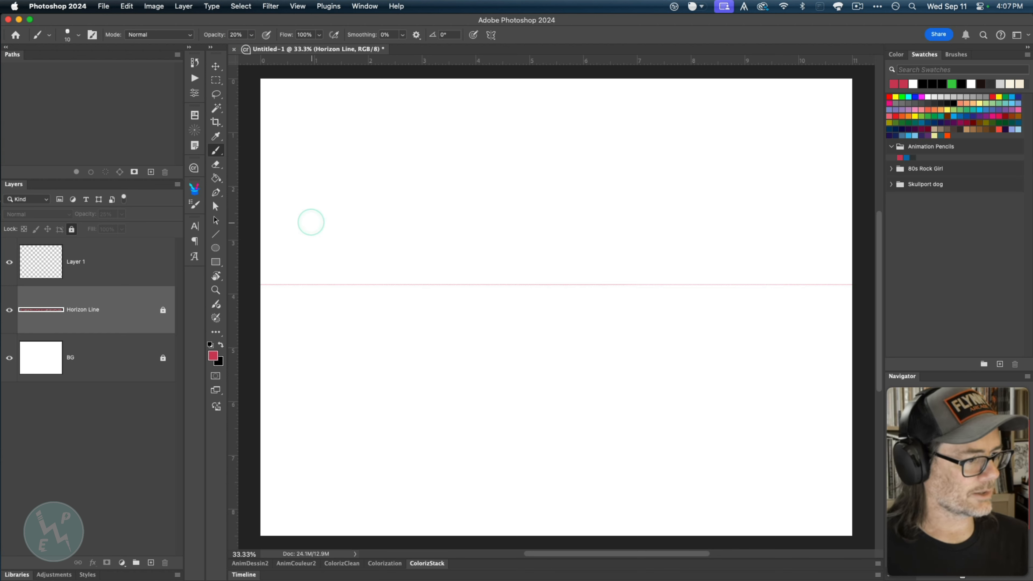
right_click(407, 183)
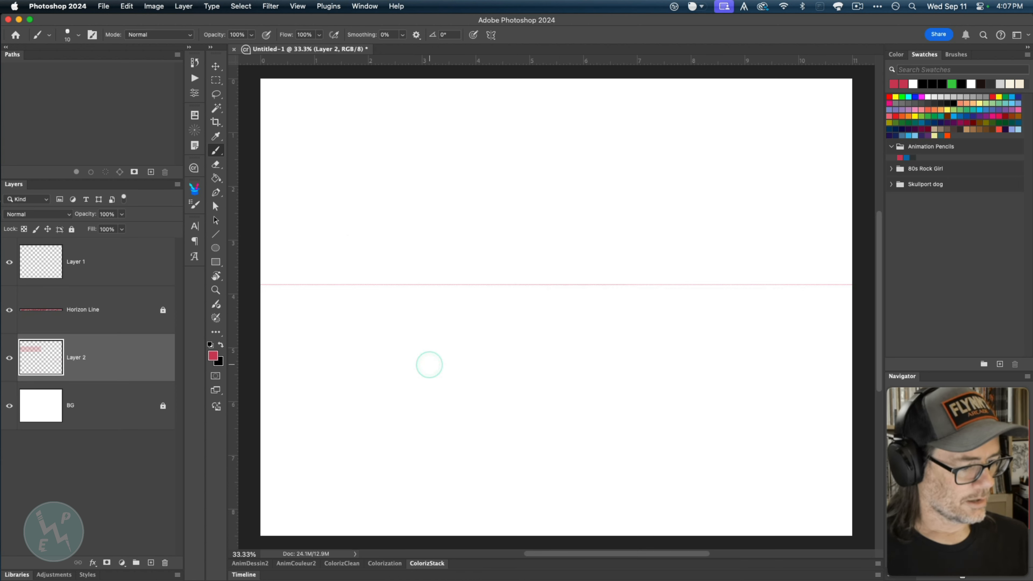
left_click_drag(425, 270, 360, 320)
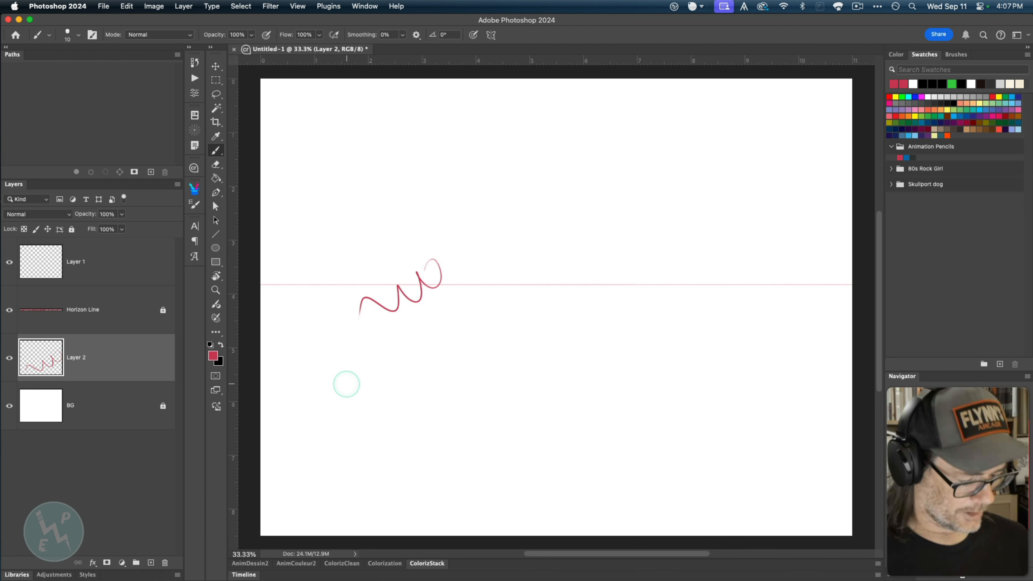
key("super+z")
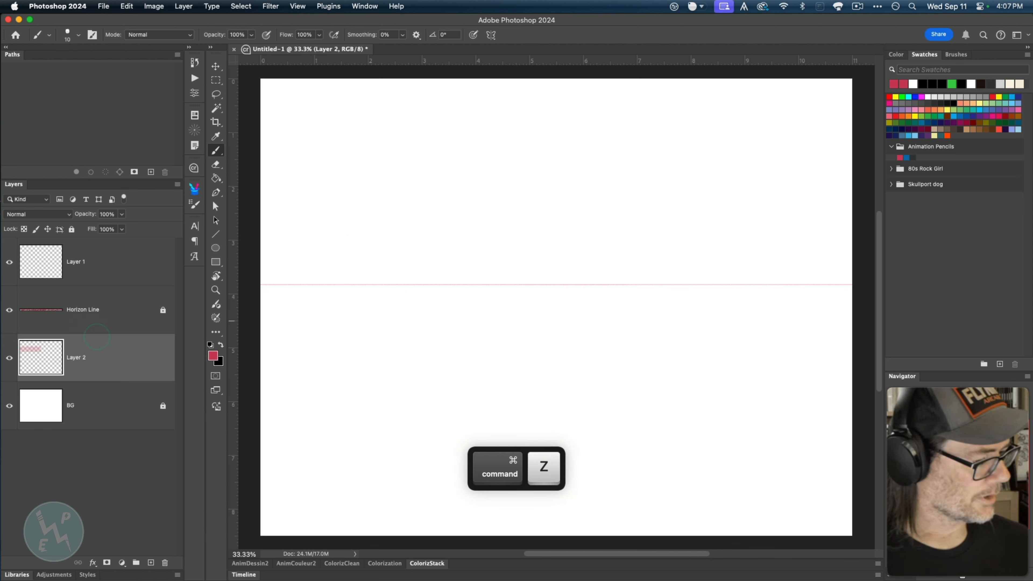
left_click_drag(101, 365, 166, 554)
- Rename the empty layer above Horizon Line as ruff
left_click(107, 306)
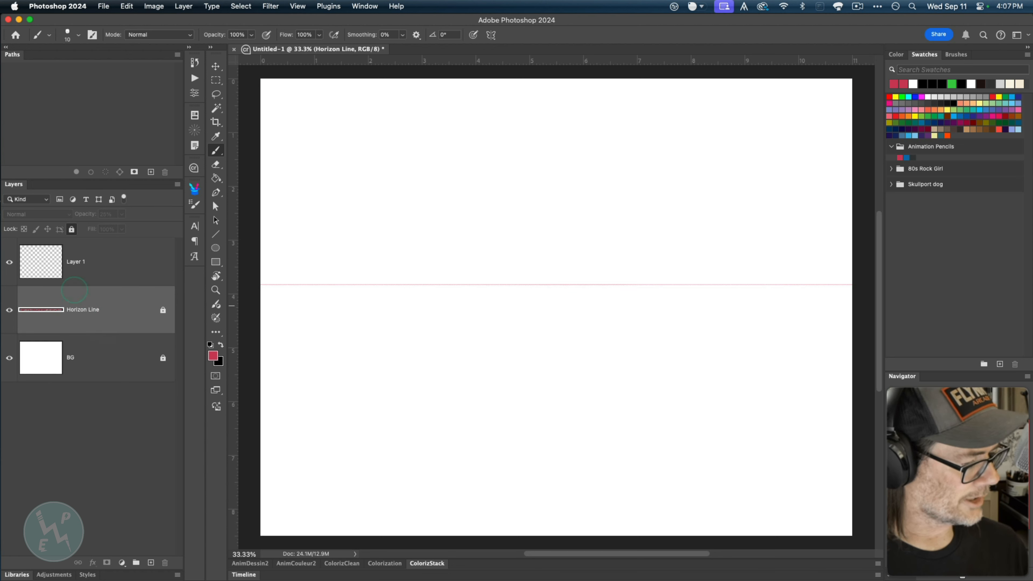
left_click(101, 261)
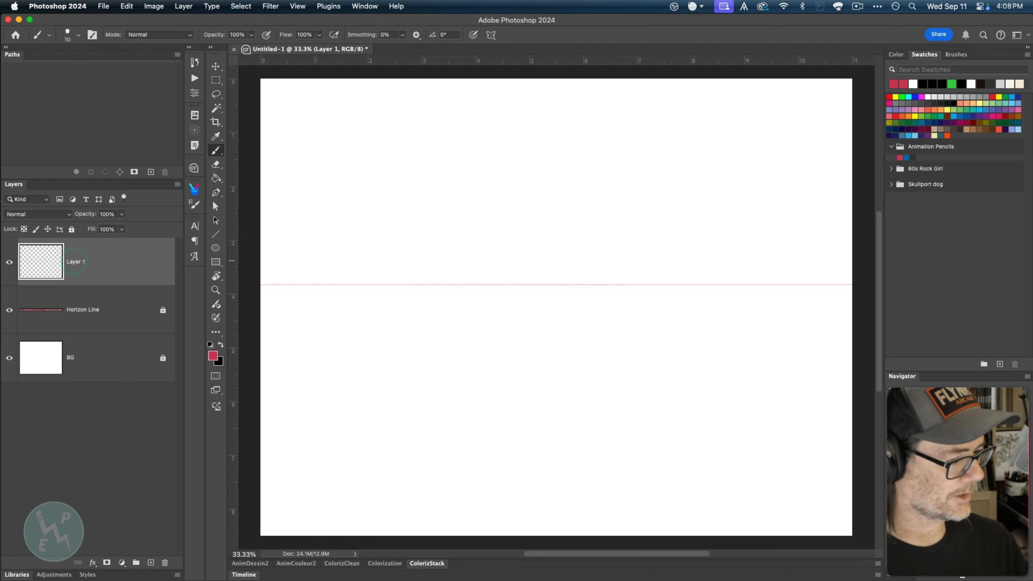
type("ruff")
key("Return")
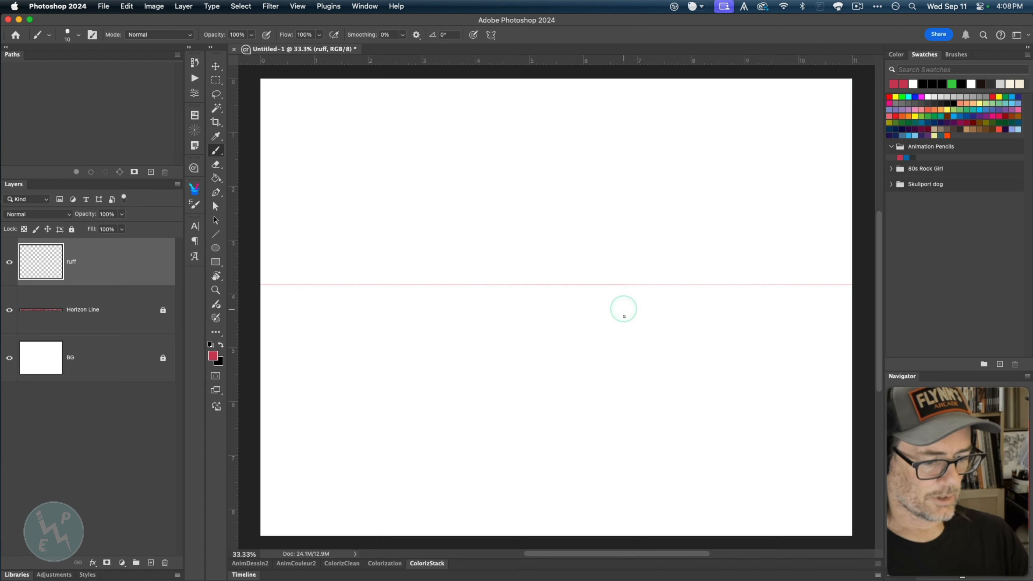
- Sketch the three vertical edges and two lower front edges of a box about 3.5 inches wide below the horizon line
mouse_move(621, 308)
left_mouse_down()
mouse_move(625, 399)
mouse_move(531, 435)
left_mouse_up()
left_click_drag(621, 403, 532, 434)
mouse_move(466, 408)
left_mouse_down()
mouse_move(506, 427)
mouse_move(437, 386)
left_mouse_up()
mouse_move(528, 430)
left_mouse_down()
mouse_move(437, 390)
mouse_move(436, 284)
left_mouse_up()
left_click_drag(536, 334, 538, 432)
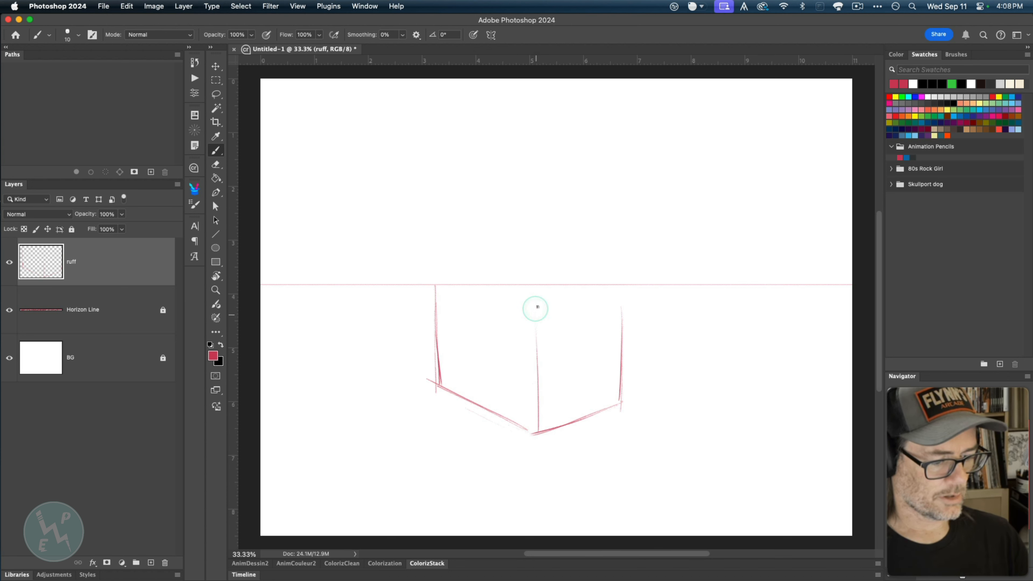
- Strengthen the box's front corner edge and sketch the four edges of its top face
left_click_drag(538, 308, 535, 433)
left_click_drag(620, 316, 538, 328)
mouse_move(440, 299)
left_mouse_down()
mouse_move(550, 329)
mouse_move(534, 326)
left_mouse_up()
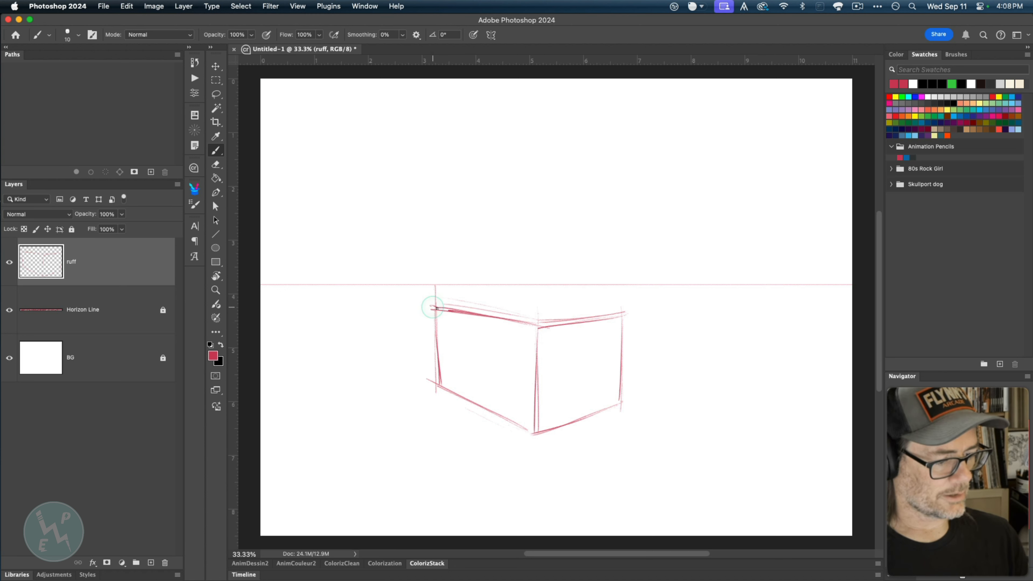
left_click_drag(432, 305, 551, 336)
left_click_drag(602, 310, 531, 298)
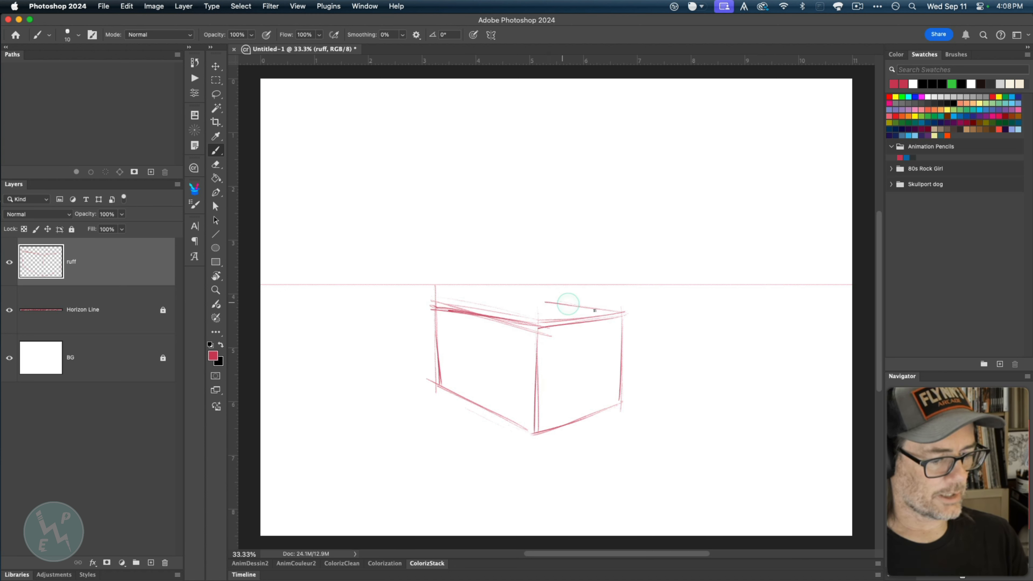
mouse_move(442, 303)
left_mouse_down()
mouse_move(532, 300)
mouse_move(511, 297)
left_mouse_up()
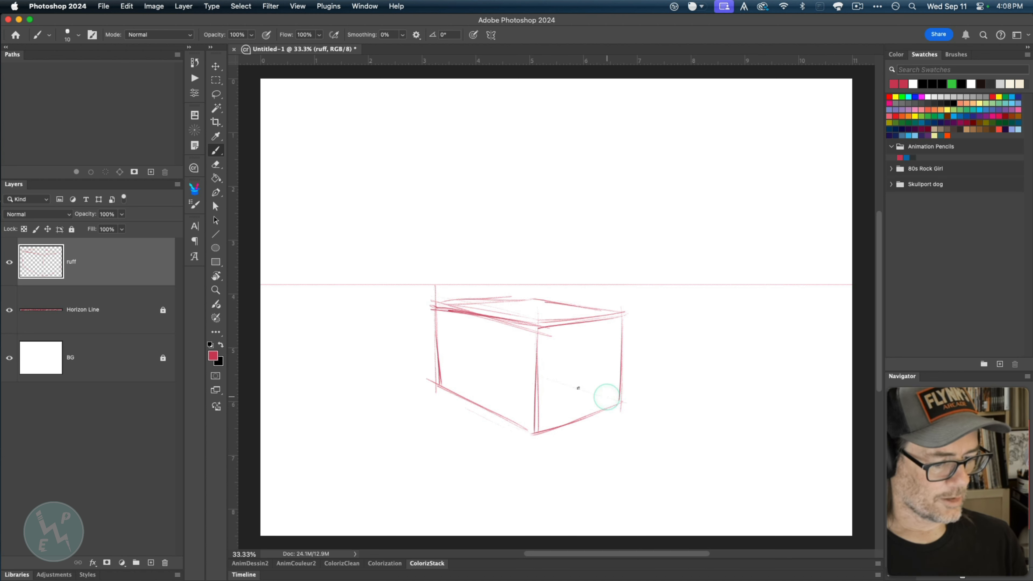
- Sketch the hidden back edges of the large box as if it were transparent and darken its vertical edges
left_click_drag(629, 408, 497, 366)
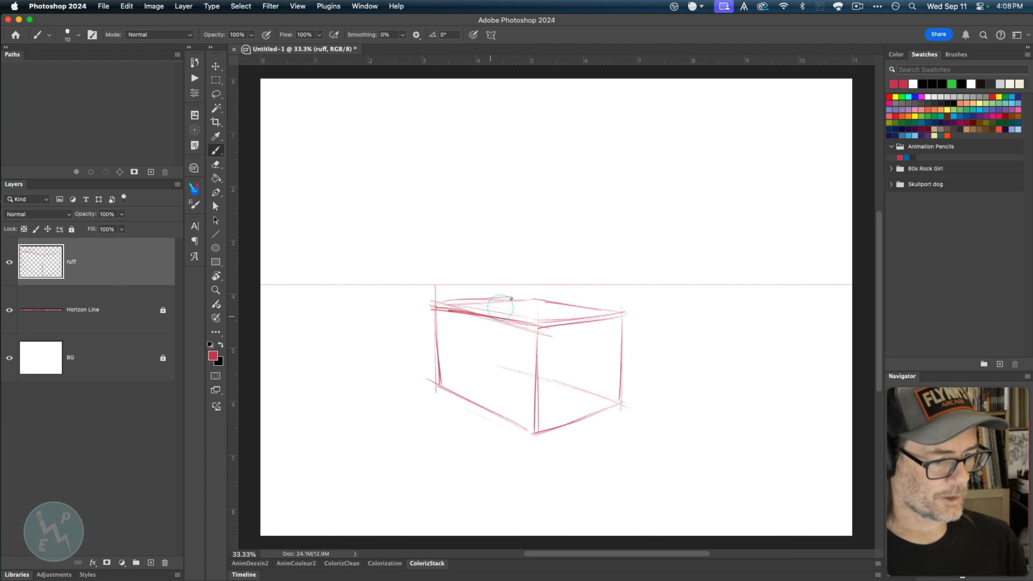
left_click_drag(533, 301, 531, 360)
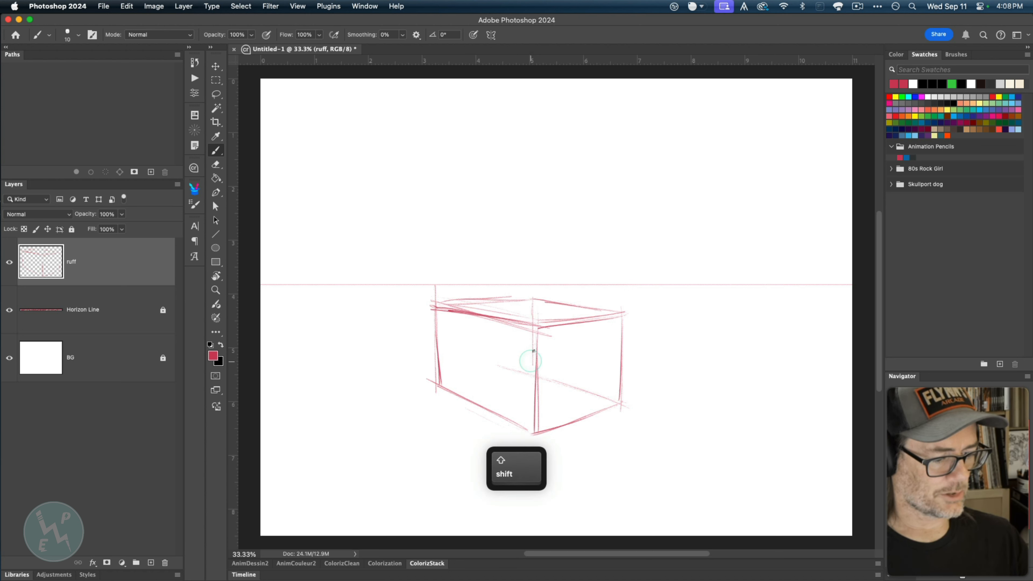
left_click_drag(436, 302, 439, 382)
left_click_drag(539, 332, 540, 429)
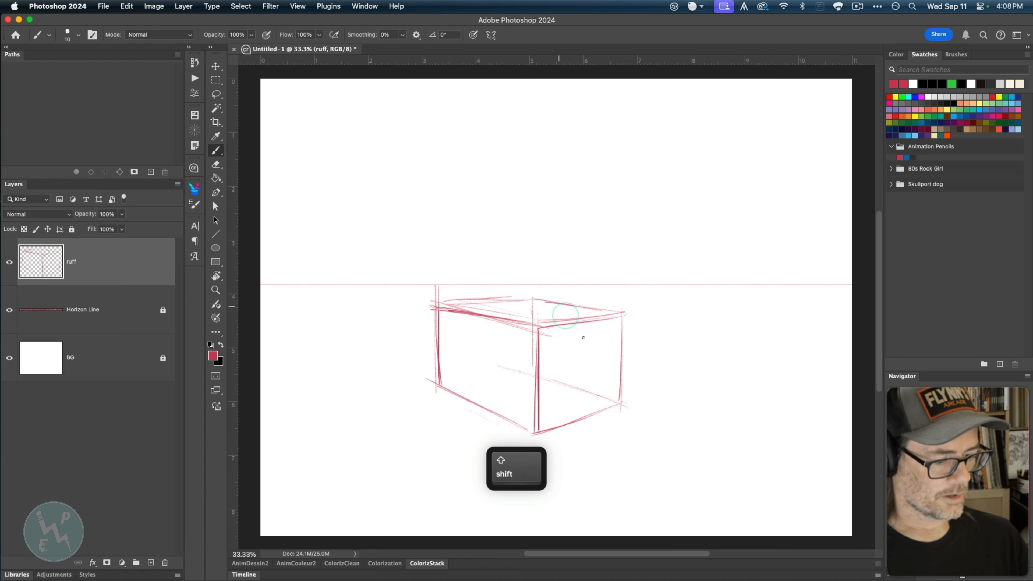
left_click_drag(623, 314, 622, 403)
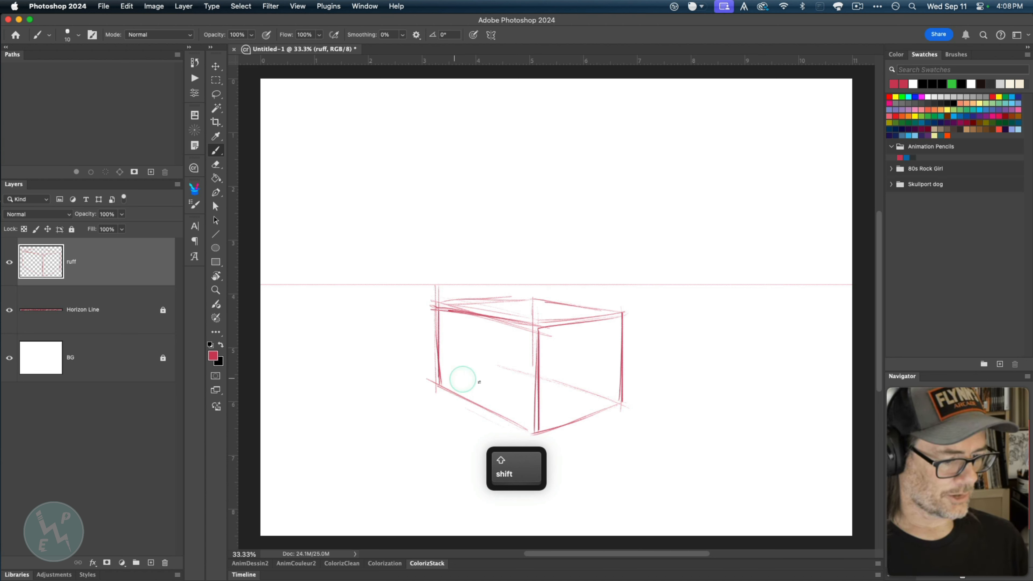
mouse_move(441, 383)
left_mouse_down()
mouse_move(535, 369)
mouse_move(420, 384)
mouse_move(533, 371)
mouse_move(439, 385)
left_mouse_up()
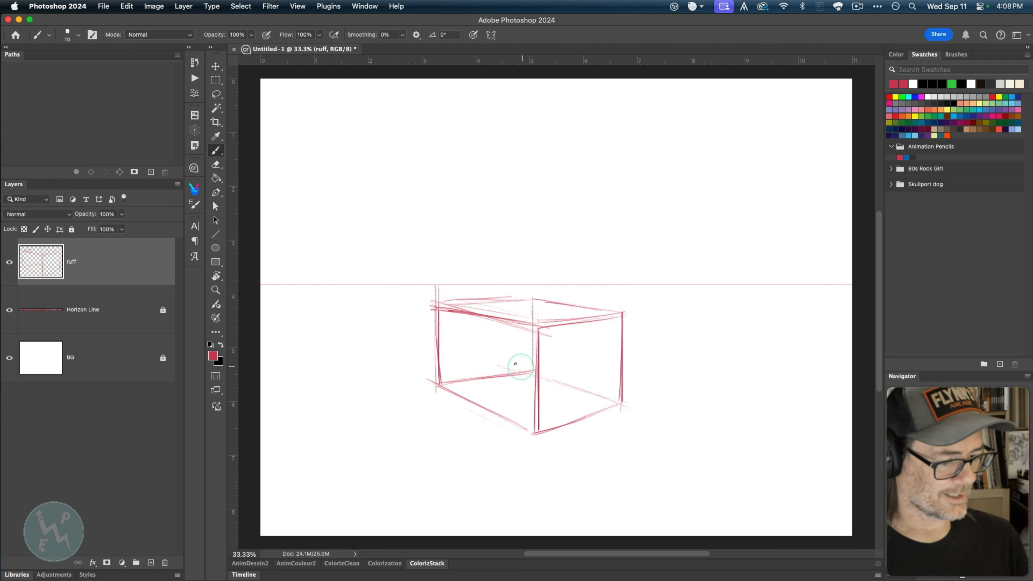
mouse_move(532, 296)
left_mouse_down()
mouse_move(533, 378)
mouse_move(623, 405)
left_mouse_up()
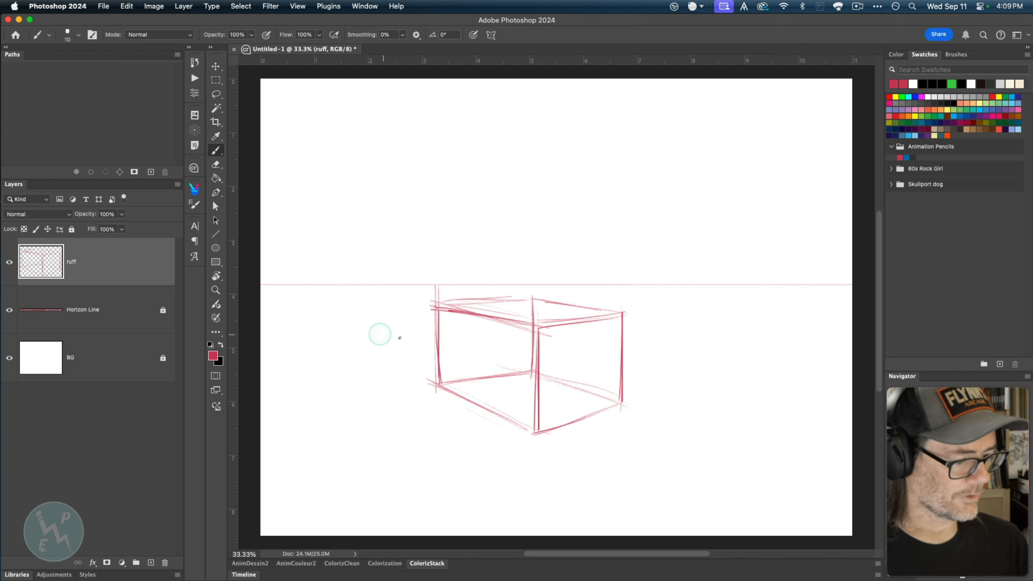
- Sketch a smaller box about 2 inches wide to the left of the large one and reinforce its edges
mouse_move(340, 324)
left_mouse_down()
mouse_move(389, 337)
mouse_move(396, 349)
mouse_move(408, 341)
mouse_move(394, 363)
mouse_move(403, 341)
mouse_move(373, 365)
mouse_move(407, 339)
mouse_move(364, 367)
left_mouse_up()
mouse_move(303, 345)
left_mouse_down()
mouse_move(347, 330)
mouse_move(310, 343)
mouse_move(371, 360)
left_mouse_up()
mouse_move(341, 325)
left_mouse_down()
mouse_move(396, 333)
mouse_move(407, 361)
mouse_move(407, 339)
mouse_move(404, 389)
mouse_move(392, 394)
mouse_move(411, 375)
mouse_move(374, 404)
left_mouse_up()
mouse_move(368, 365)
left_mouse_down()
mouse_move(364, 411)
mouse_move(372, 359)
mouse_move(365, 404)
mouse_move(300, 397)
left_mouse_up()
left_click_drag(366, 404, 294, 391)
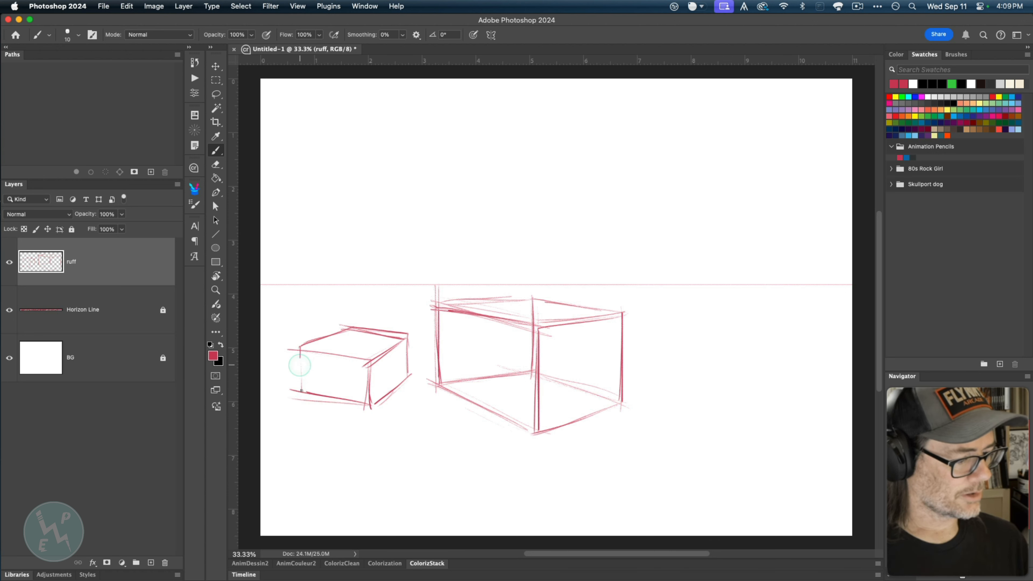
mouse_move(301, 345)
left_mouse_down()
mouse_move(302, 397)
mouse_move(337, 397)
left_mouse_up()
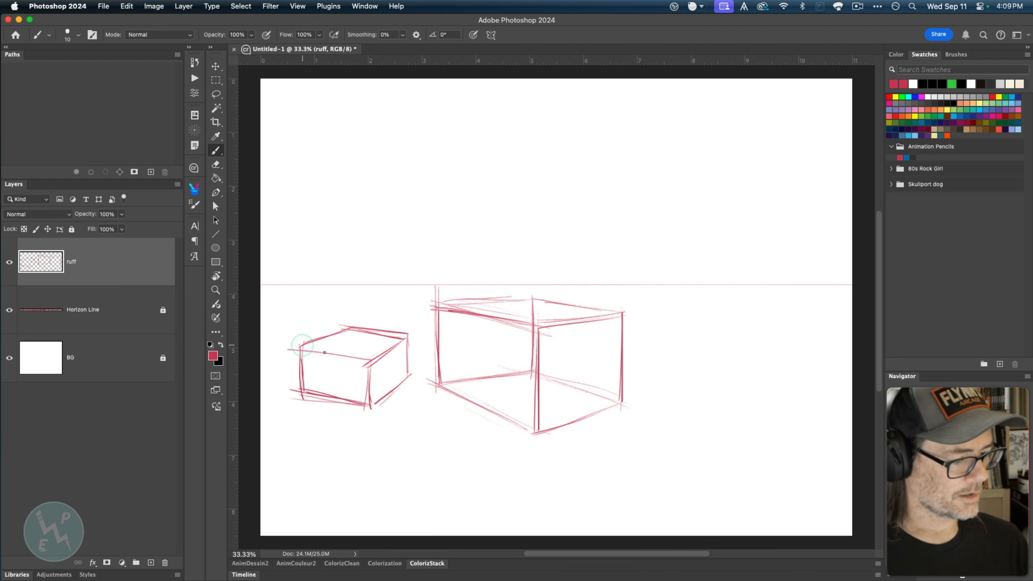
mouse_move(302, 345)
left_mouse_down()
mouse_move(365, 360)
mouse_move(406, 335)
left_mouse_up()
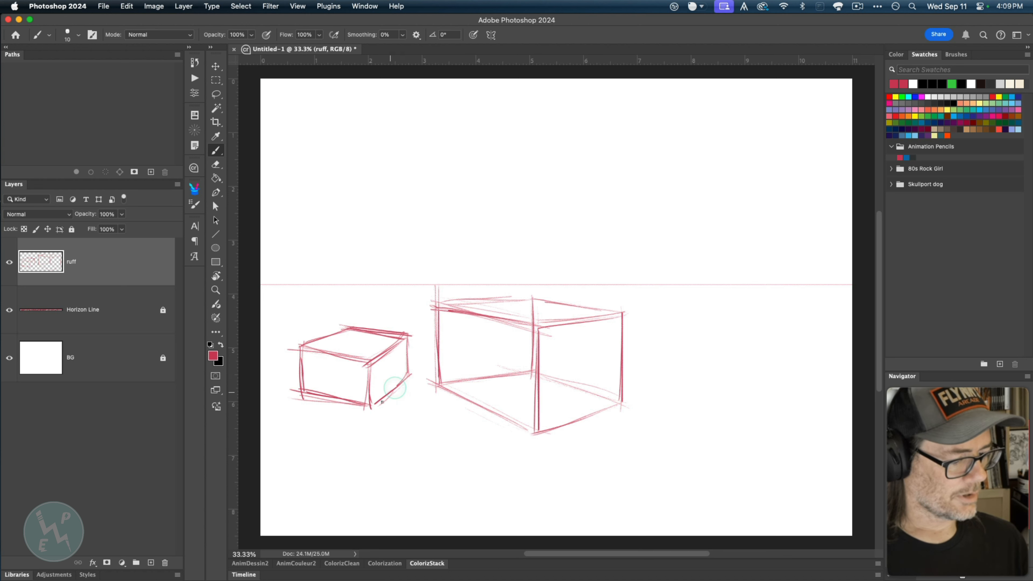
mouse_move(382, 402)
left_mouse_down()
mouse_move(402, 379)
mouse_move(373, 415)
mouse_move(402, 381)
mouse_move(371, 415)
mouse_move(307, 401)
left_mouse_up()
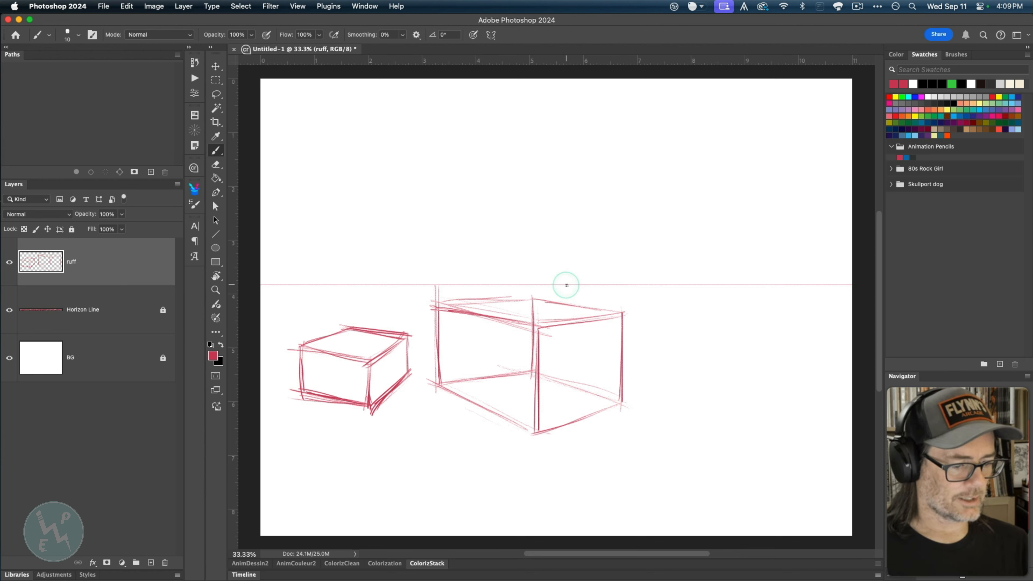
- Unlock the Horizon Line layer, draw a straight vertical line through the page's centre on it and fully lock it again
left_click(163, 310)
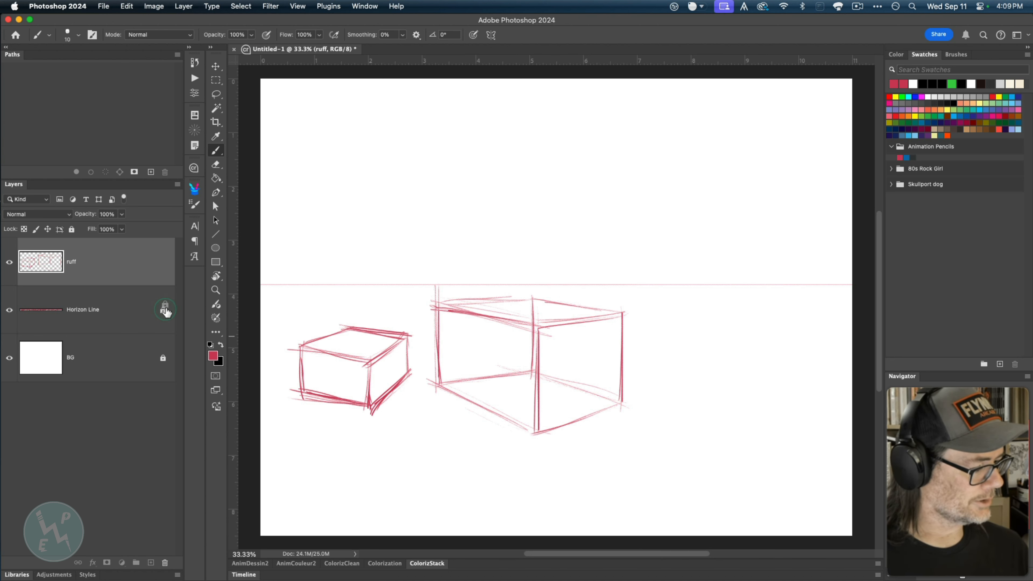
left_click(118, 314)
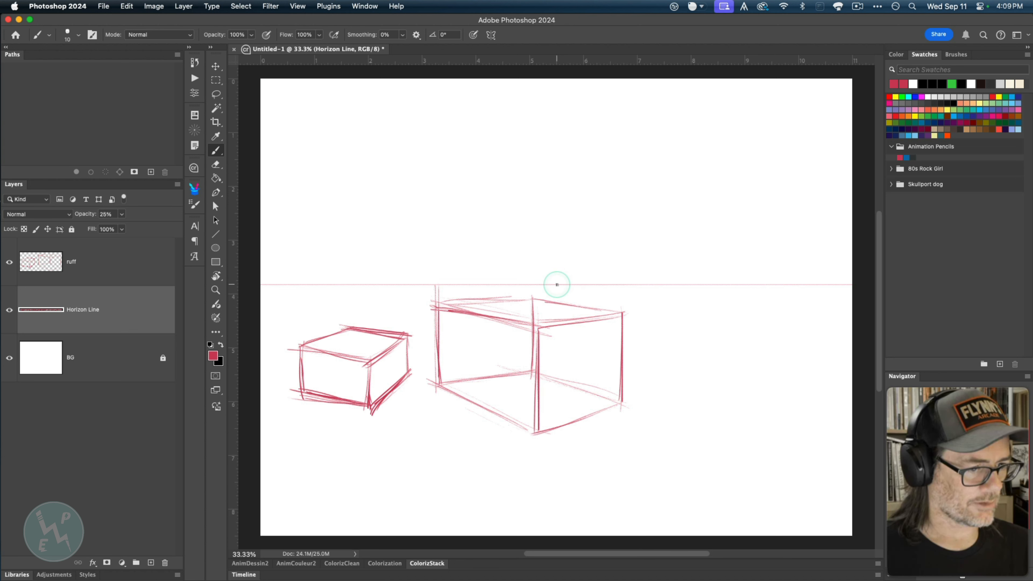
key("shift")
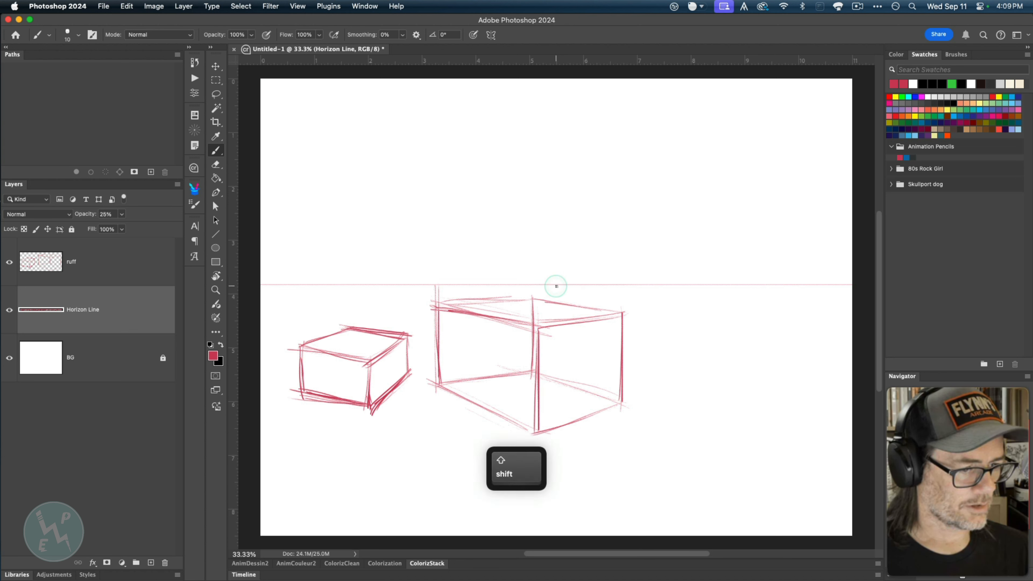
left_click_drag(557, 153, 551, 510)
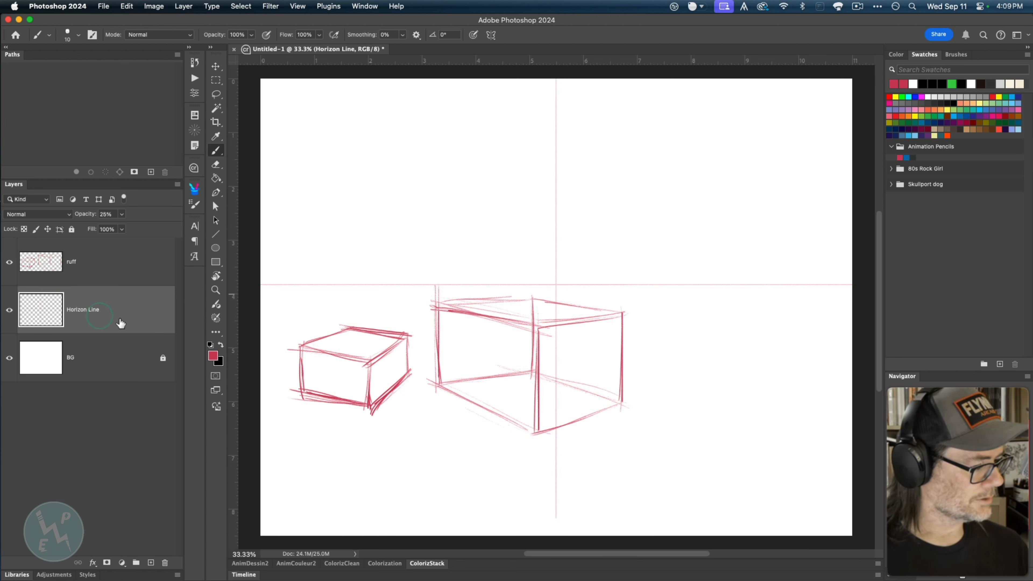
left_click(72, 229)
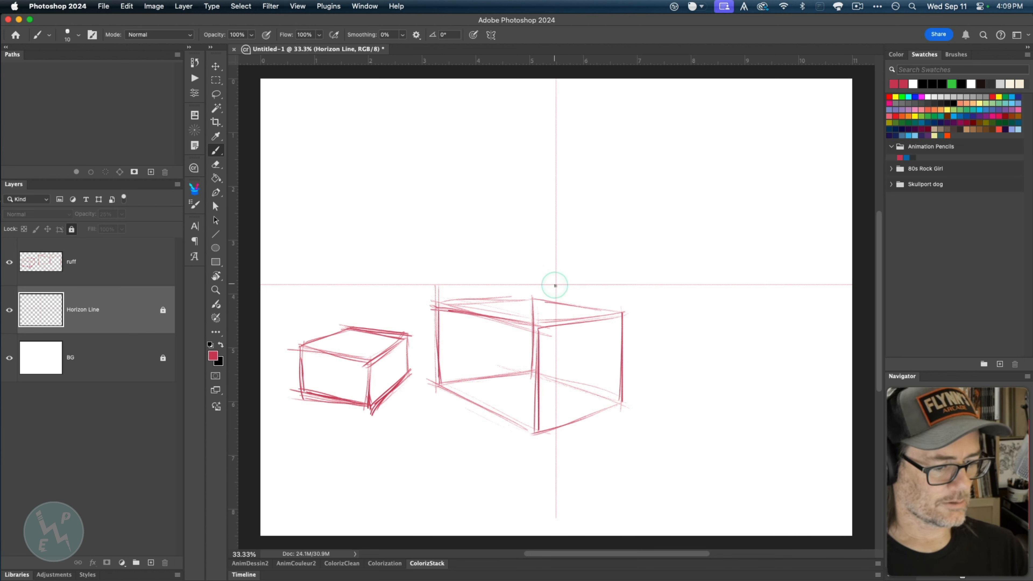
- On a new layer above Horizon Line, draw two diagonals upward from the centre crossing and a vertical line at the right diagonal's end
key("alt+shift+super+n")
left_click_drag(556, 285, 463, 176)
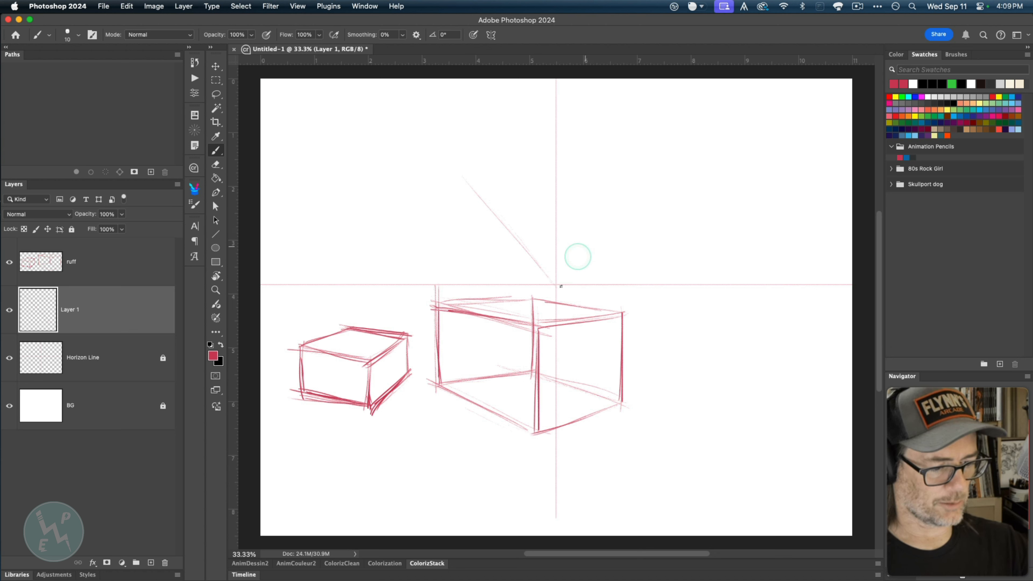
mouse_move(558, 285)
left_mouse_down()
mouse_move(630, 198)
mouse_move(564, 275)
left_mouse_up()
left_click_drag(636, 86, 636, 272)
left_click_drag(487, 238, 487, 106)
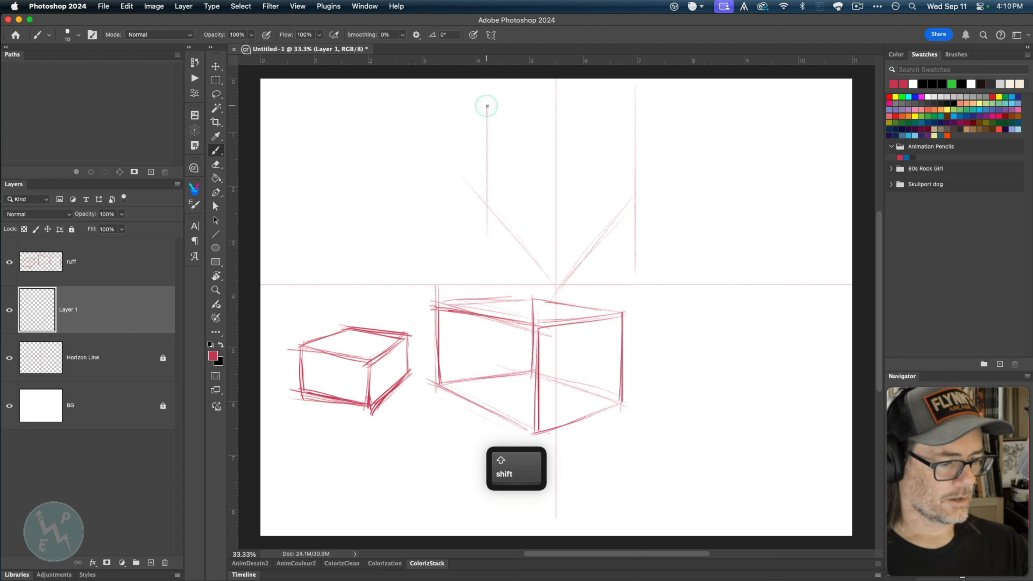
left_click_drag(488, 242, 487, 270)
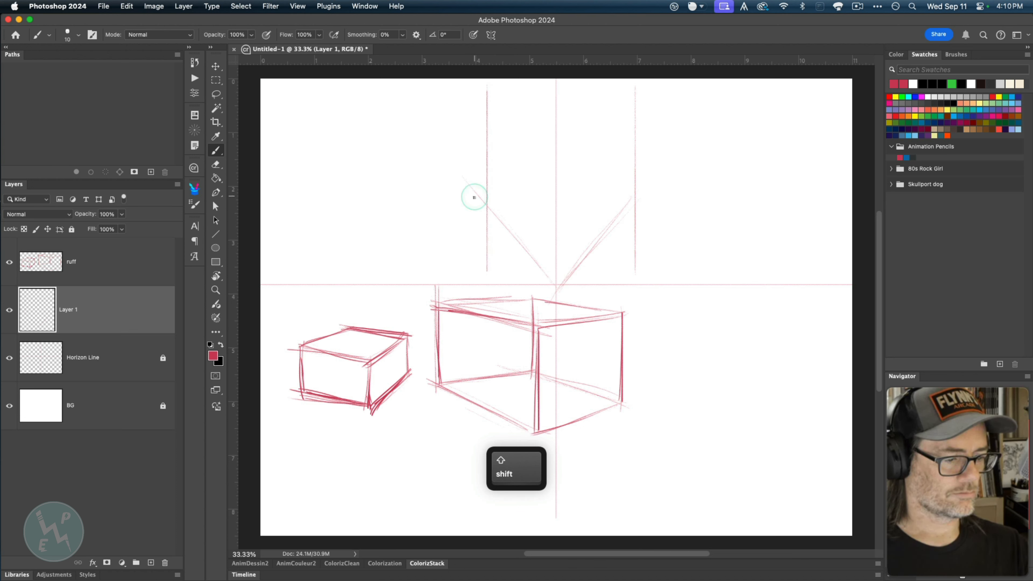
key("super+z")
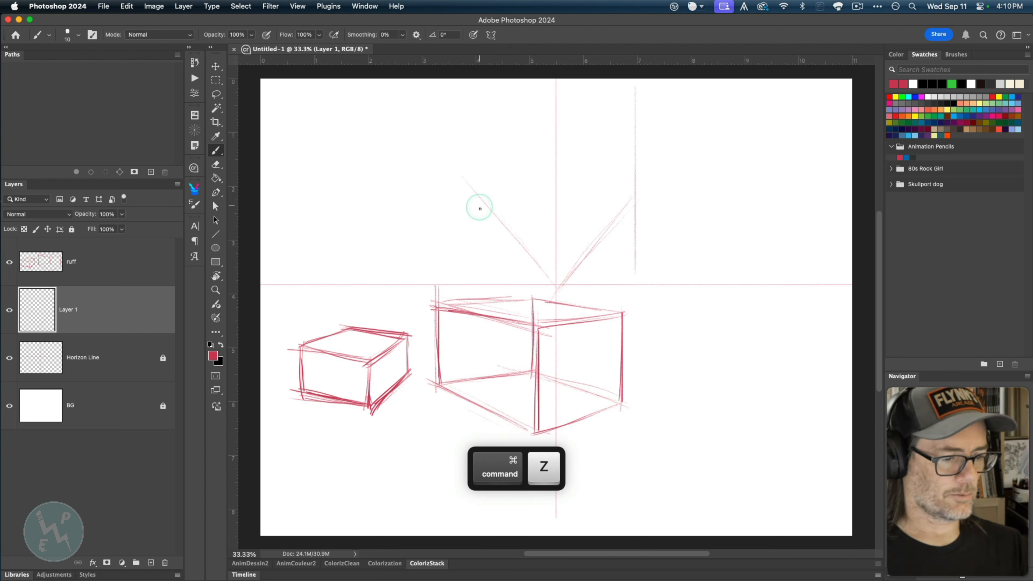
- Draw a vertical line across the left diagonal's upper part and three straight horizontal lines connecting the two outer verticals
mouse_move(478, 205)
left_mouse_down()
mouse_move(480, 95)
mouse_move(480, 274)
left_mouse_up()
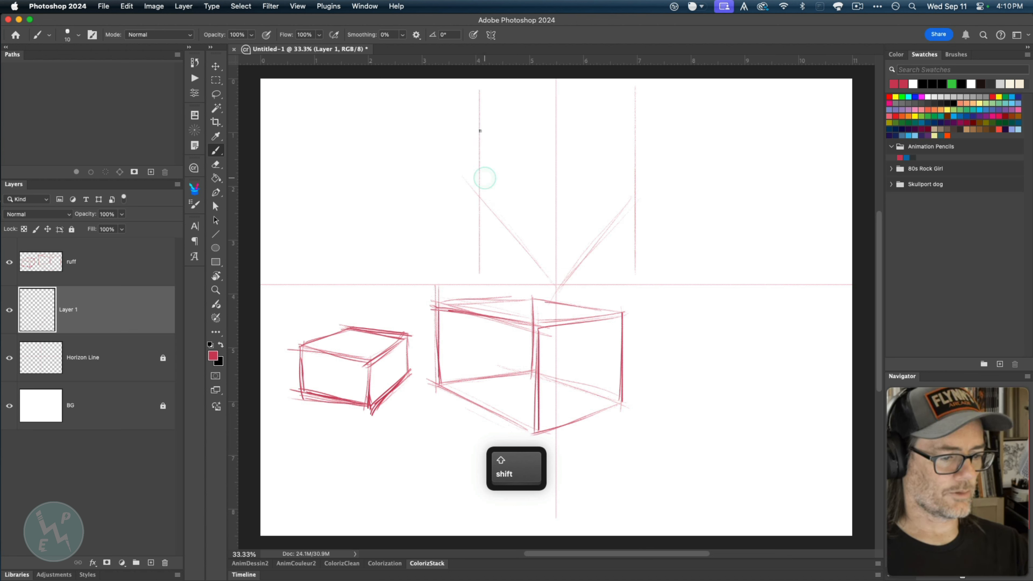
left_click_drag(644, 197, 462, 197)
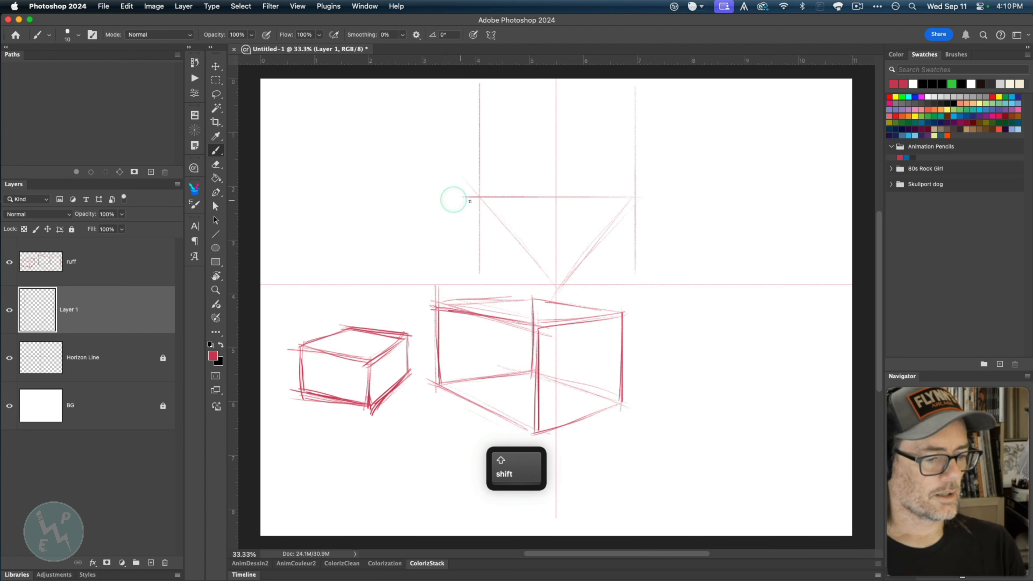
left_click_drag(642, 140, 481, 140)
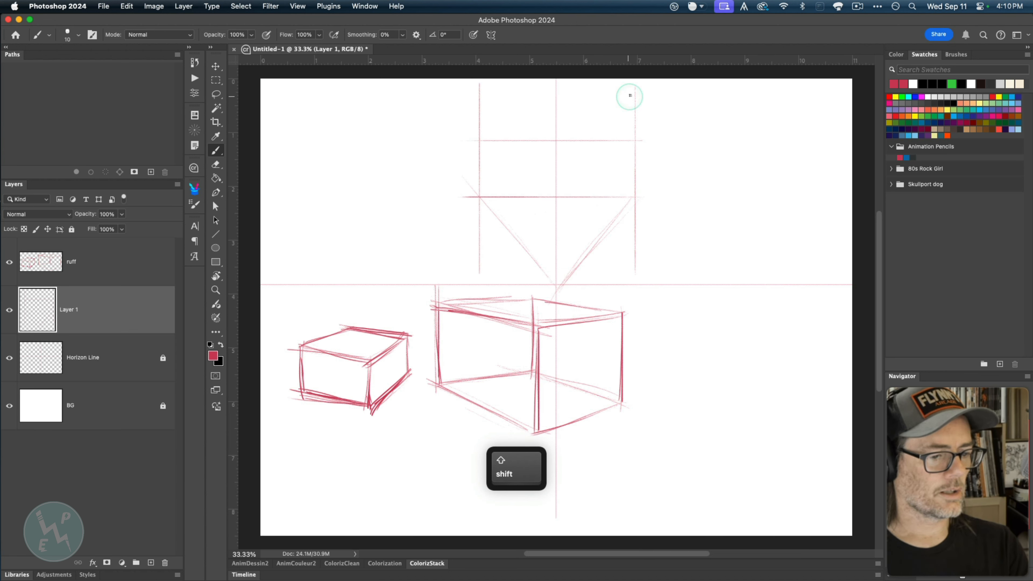
left_click_drag(635, 90, 461, 88)
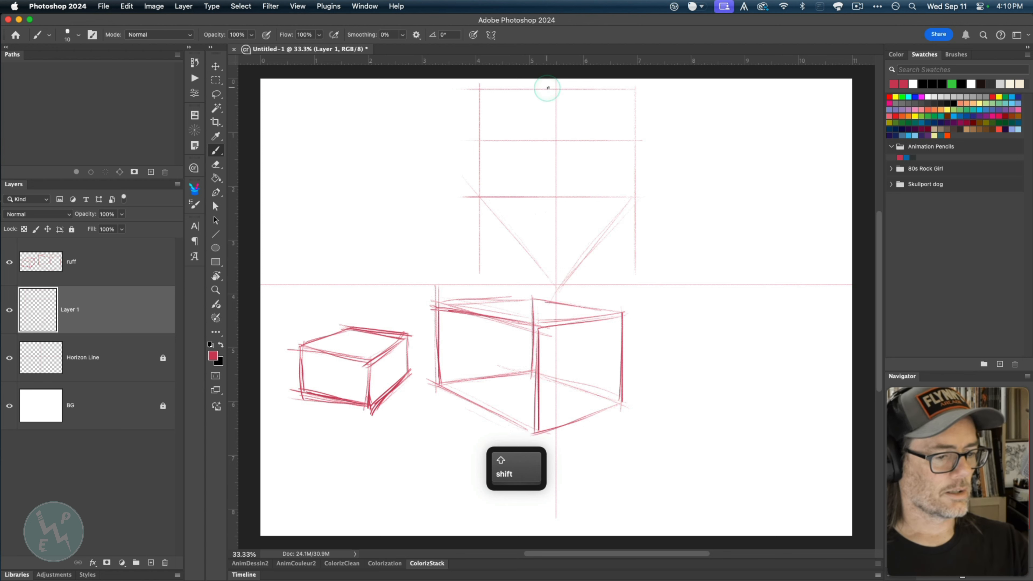
- Draw two short-spaced verticals flanking the centre line above the horizon and connect them down to the vanishing point with converging lines
left_click_drag(547, 89, 547, 212)
left_click_drag(569, 90, 568, 220)
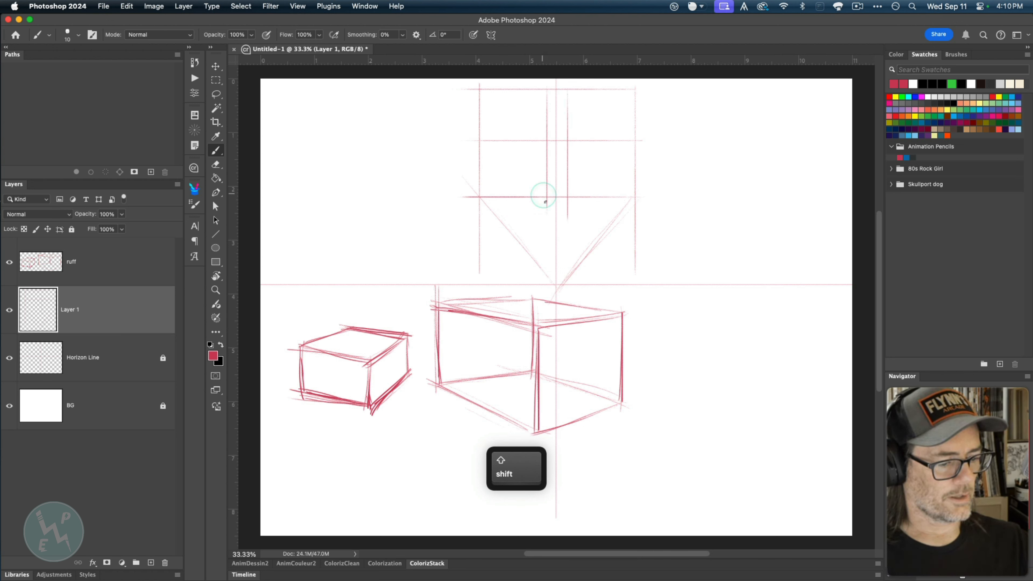
left_click_drag(547, 211, 557, 289)
left_click_drag(568, 198, 557, 286)
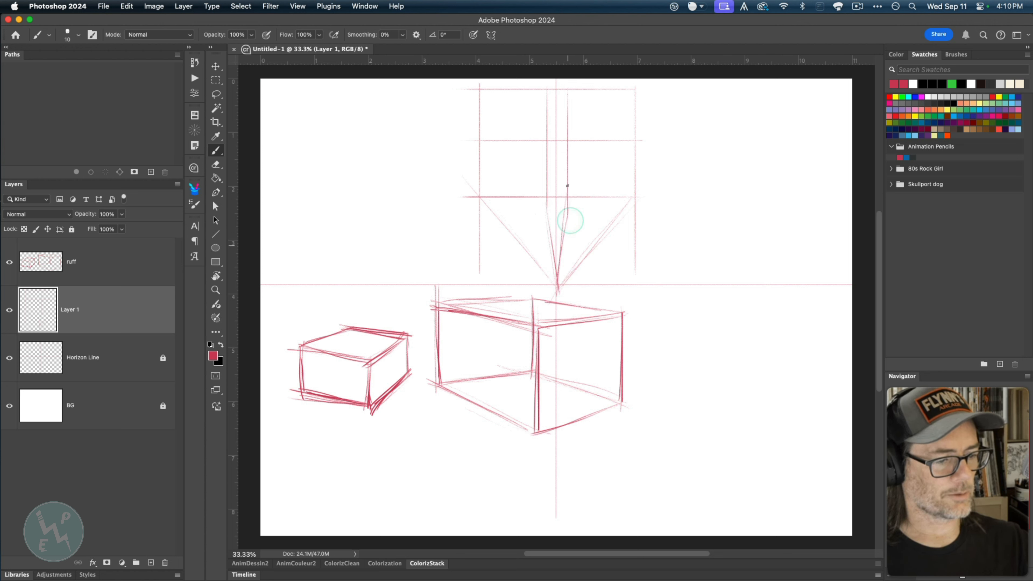
left_click_drag(567, 93, 557, 283)
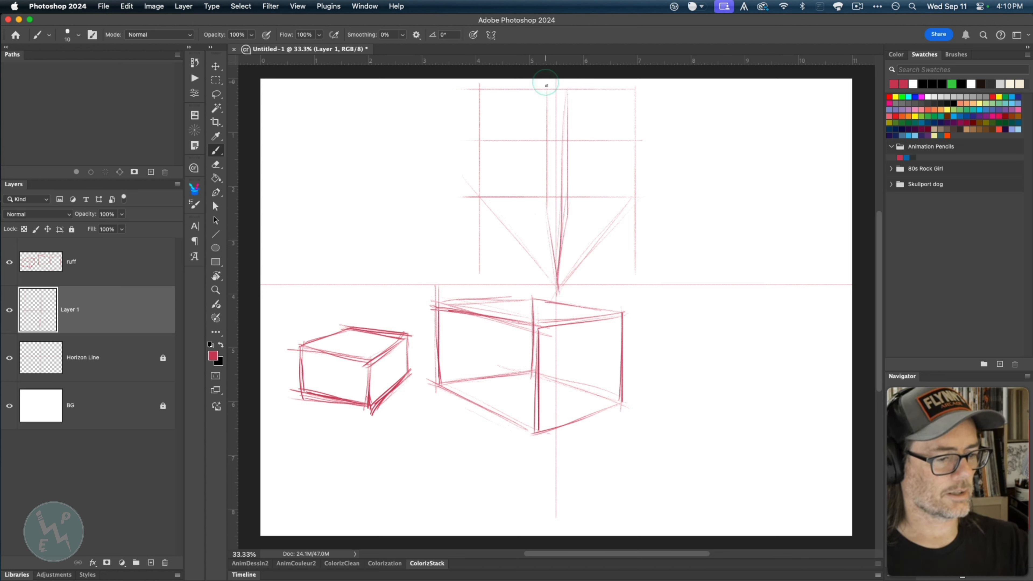
- Sketch horizontal edges on both sides just above the middle horizontal, plus a diagonal from the left vertical toward the vanishing point
left_click_drag(486, 130, 545, 130)
left_click_drag(474, 133, 547, 134)
left_click_drag(632, 130, 575, 133)
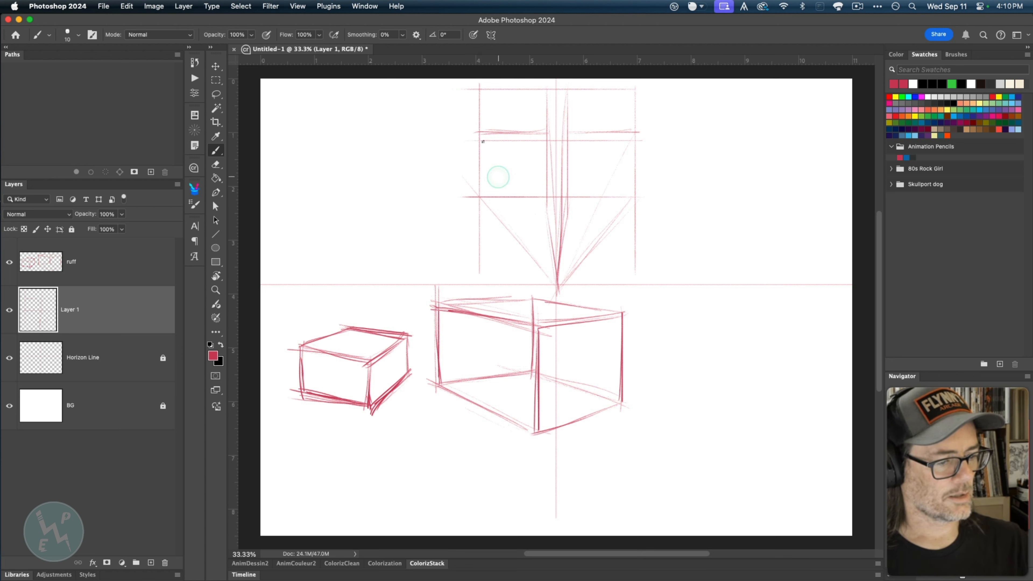
left_click_drag(485, 144, 537, 241)
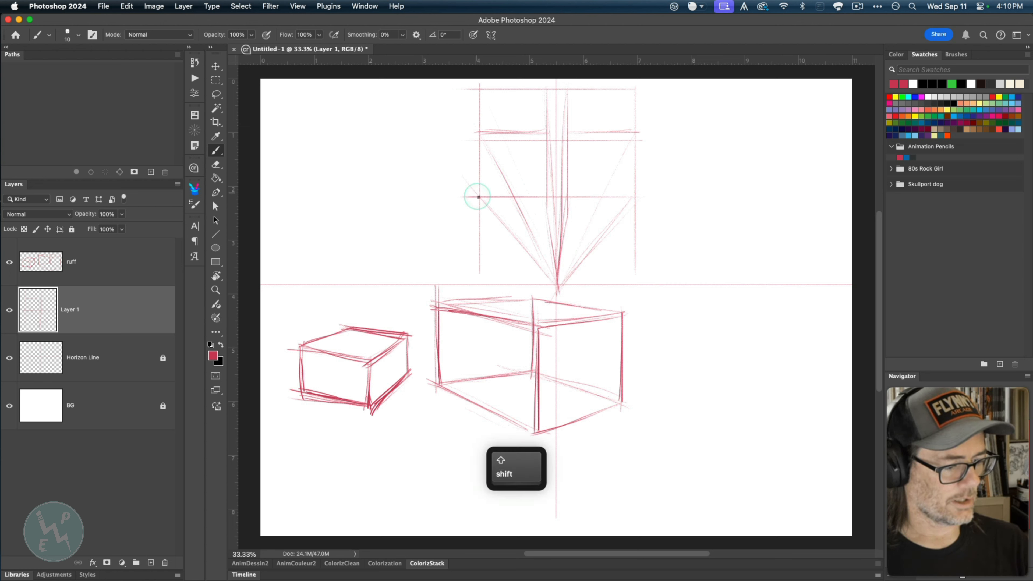
- Reinforce the outer diagonals running to the vanishing point and draw a straight horizontal line across them below the lowest horizontal
left_click(478, 197, "shift")
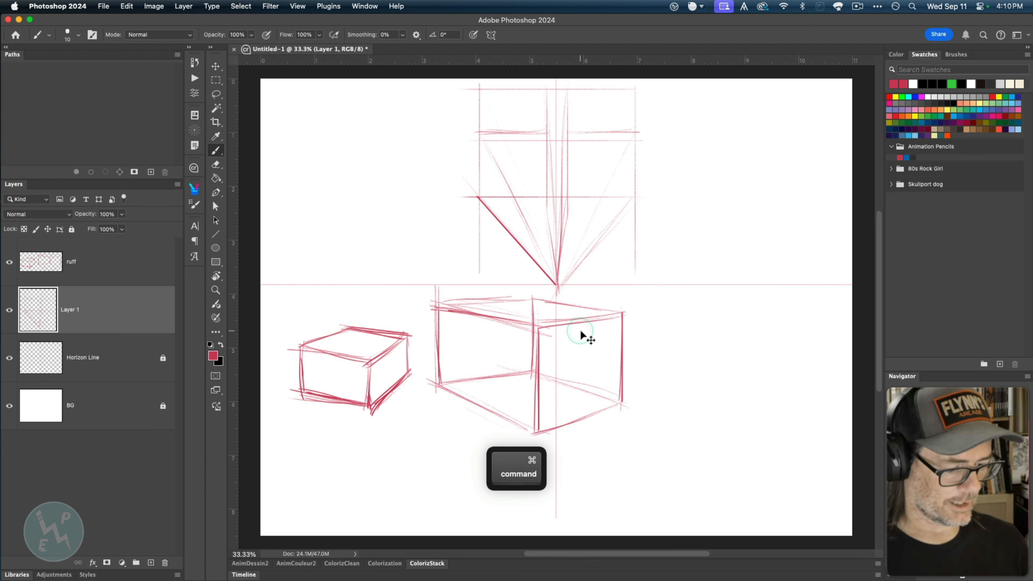
key("super+z")
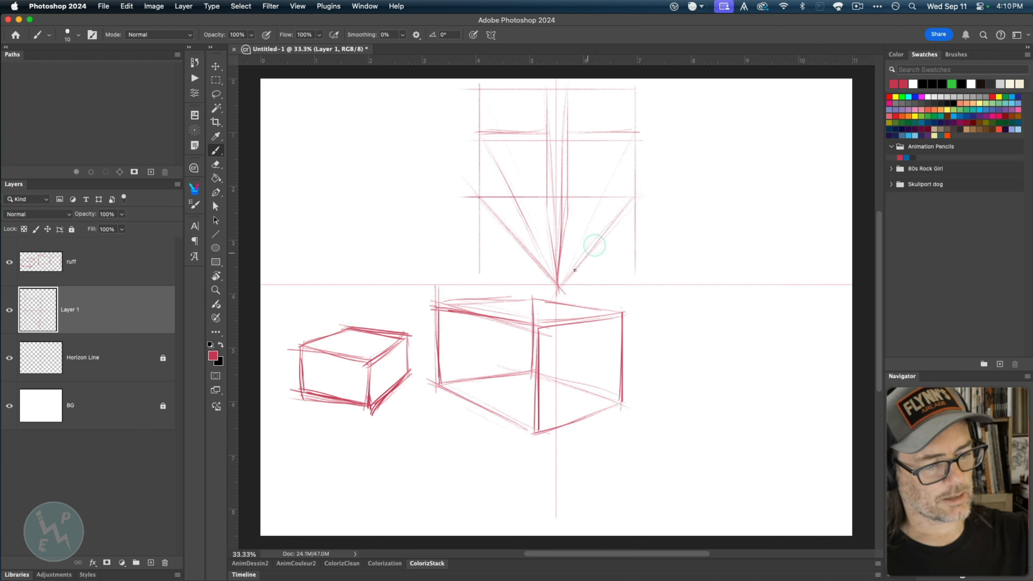
mouse_move(643, 193)
left_mouse_down()
mouse_move(559, 288)
mouse_move(567, 278)
left_mouse_up()
left_click_drag(622, 214, 571, 268)
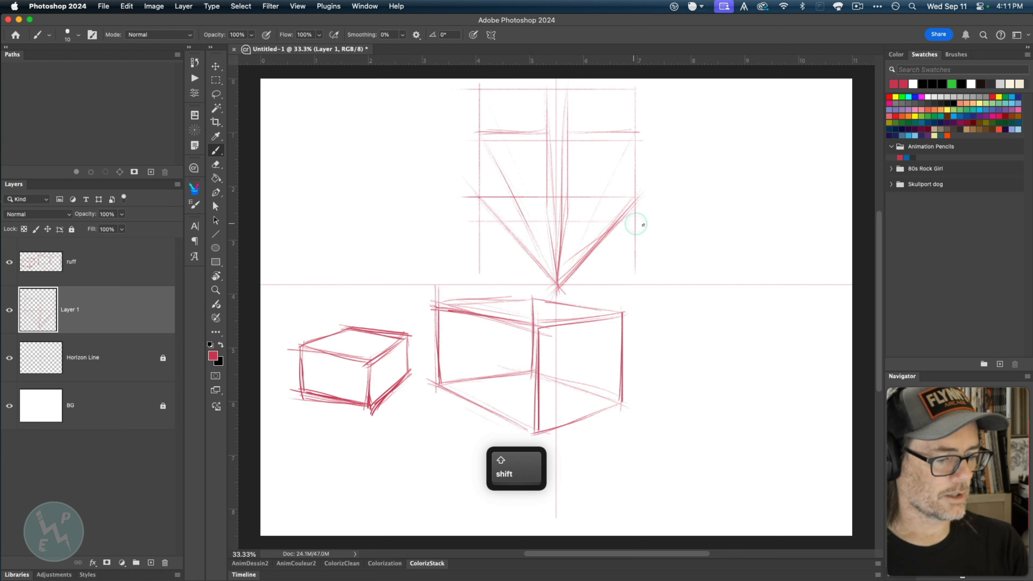
left_click_drag(643, 221, 426, 222)
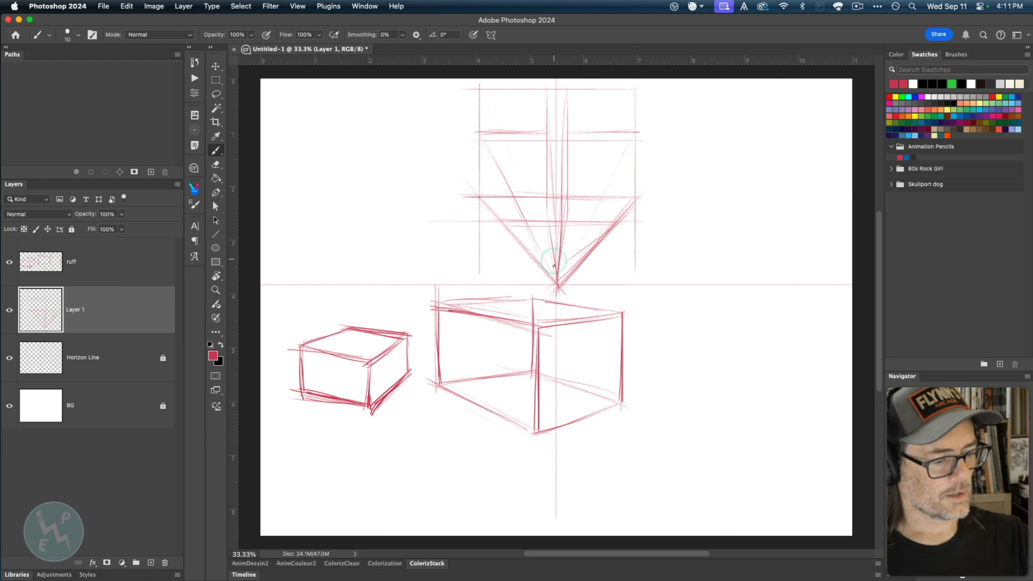
key("shift")
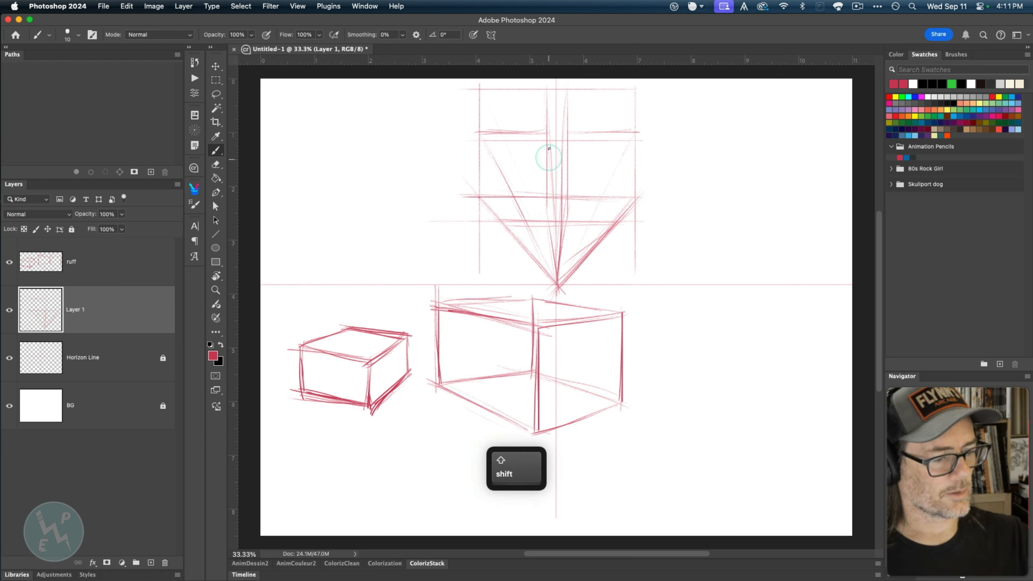
left_click(557, 286, "shift")
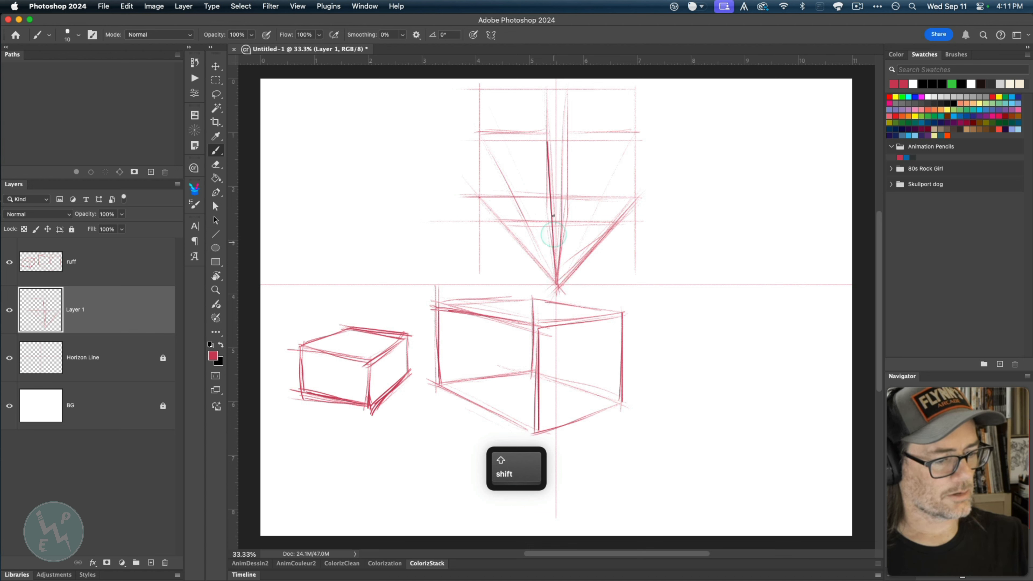
key("super+z")
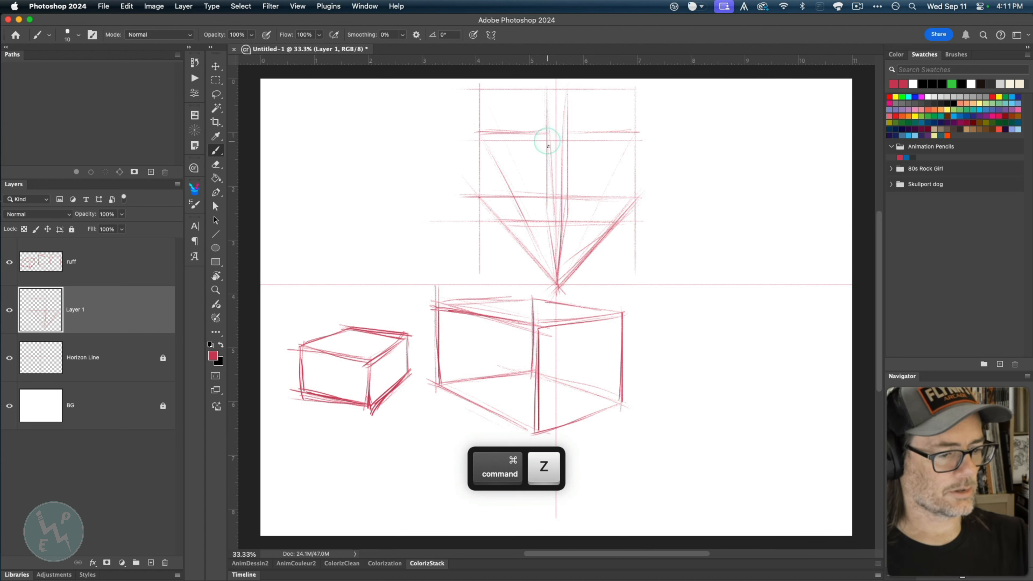
- Darken the edges of the two stacked boxes left of the centre line and the large box's lower-left bottom edge
left_click_drag(547, 142, 552, 209)
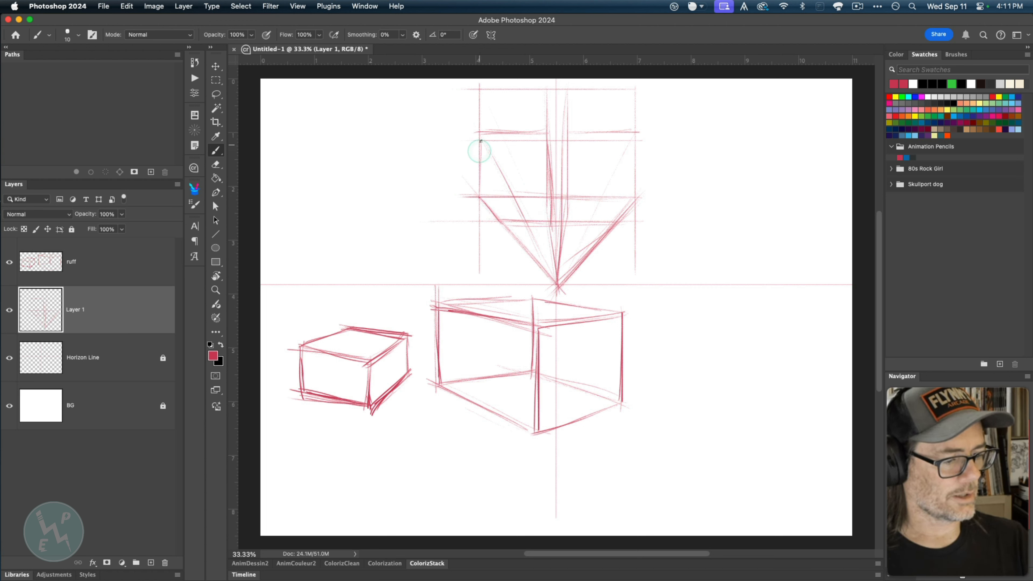
left_click_drag(551, 143, 483, 142)
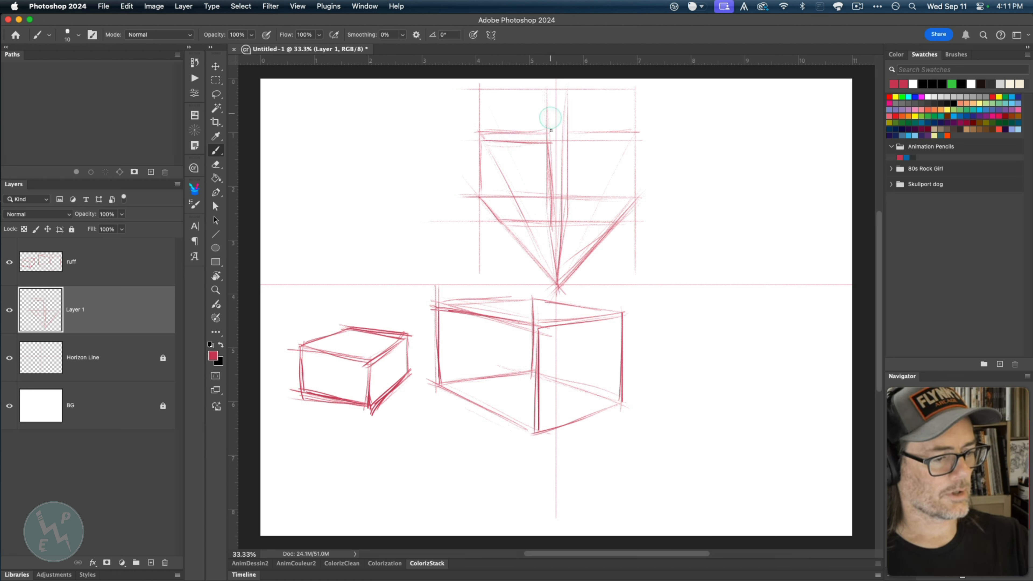
left_click_drag(549, 93, 552, 133)
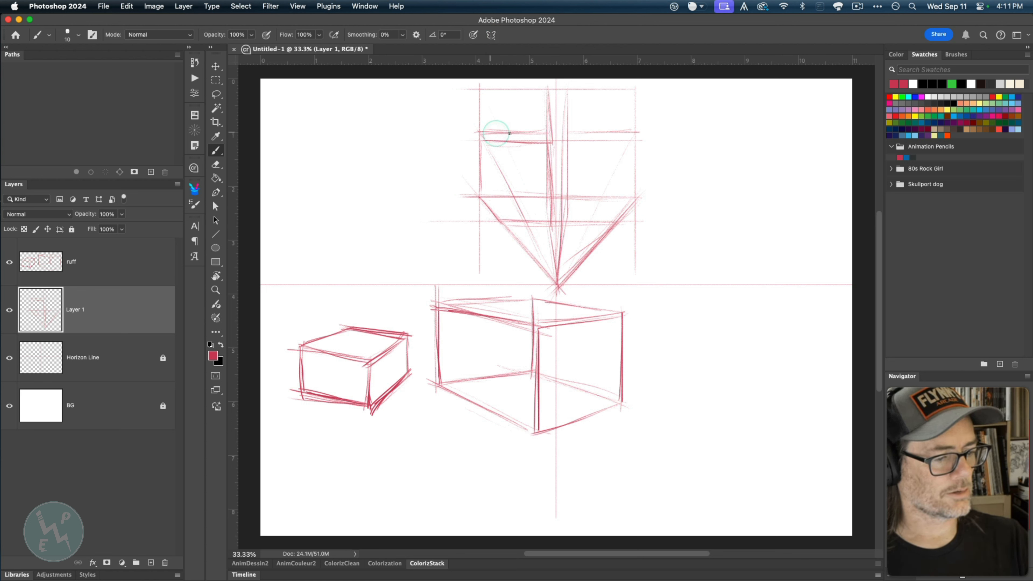
left_click_drag(552, 135, 484, 135)
left_click_drag(539, 89, 482, 87)
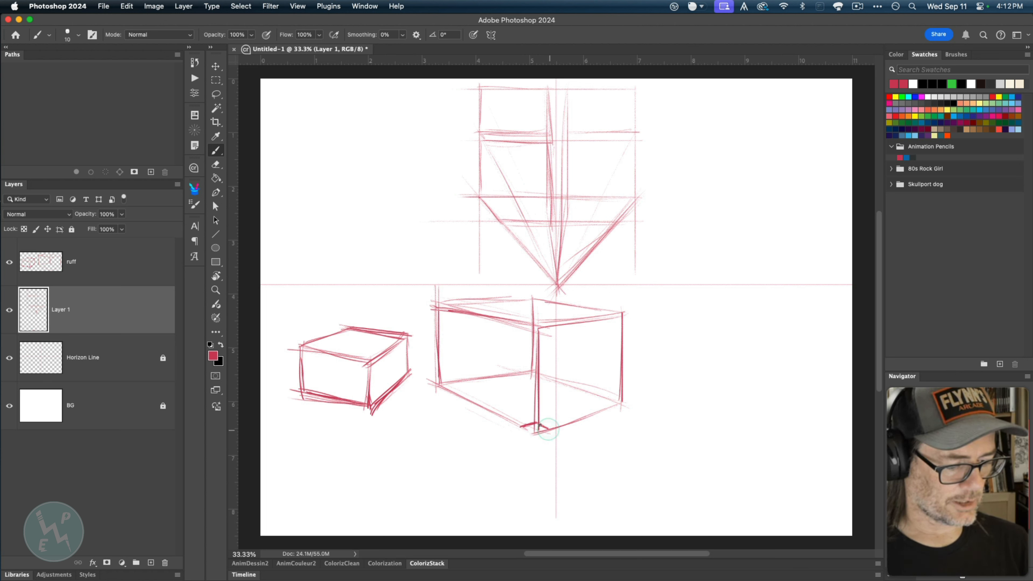
left_click_drag(437, 383, 532, 432)
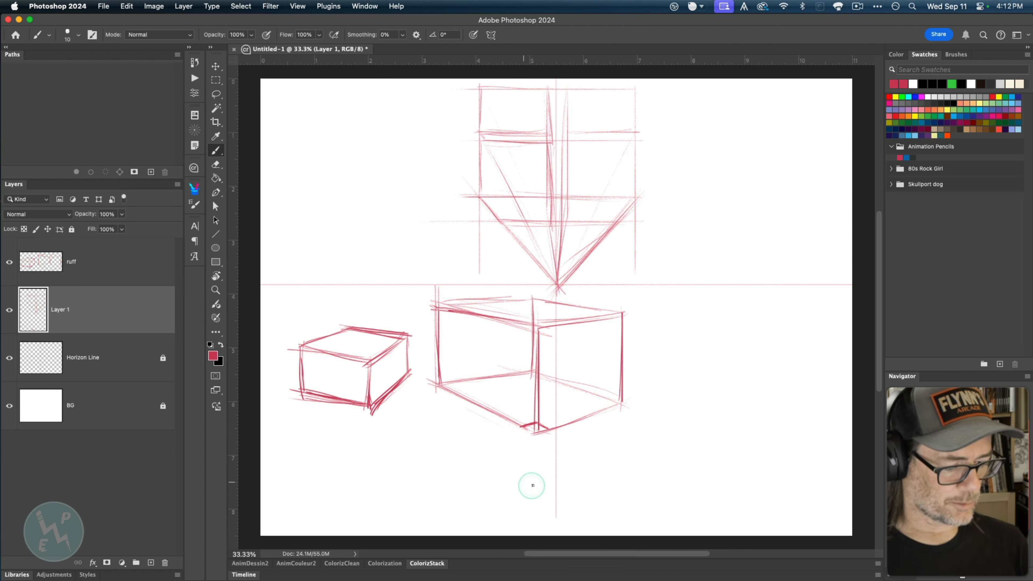
- Try a V-shaped corner about 3 inches wide with a right-angle mark below the large box, and undo its strokes
left_click_drag(448, 431, 552, 496)
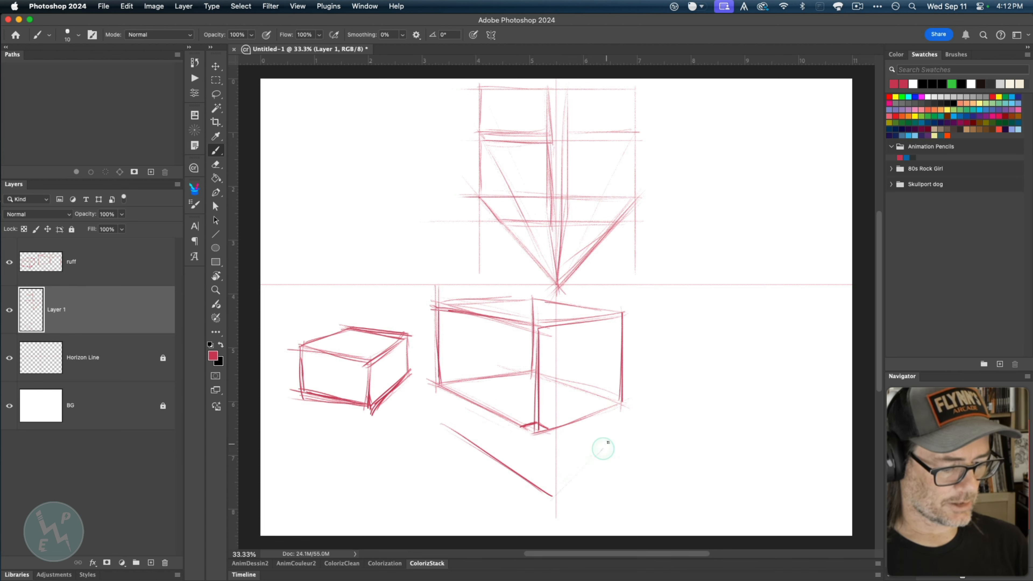
left_click_drag(614, 434, 553, 497)
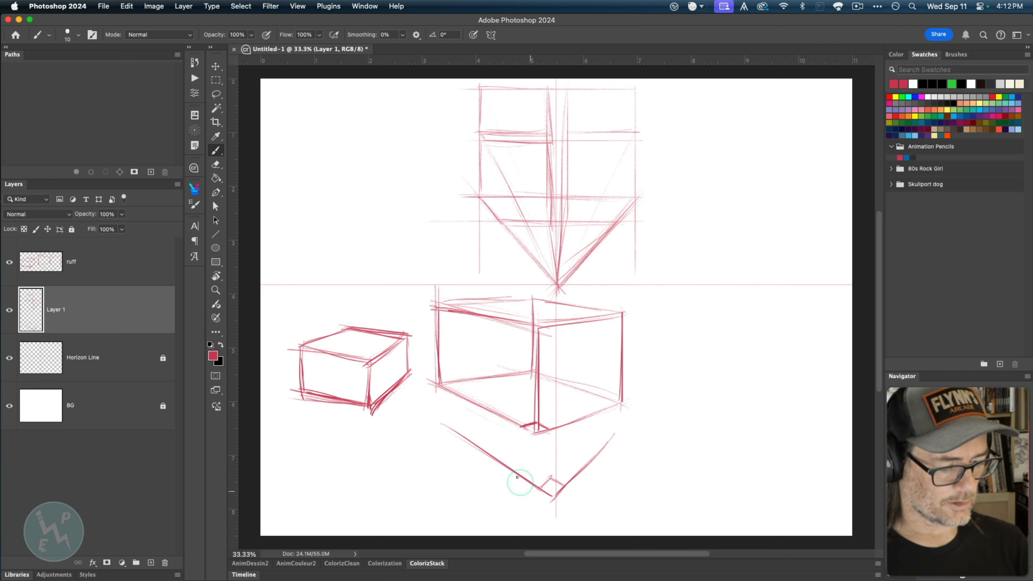
key("super+z")
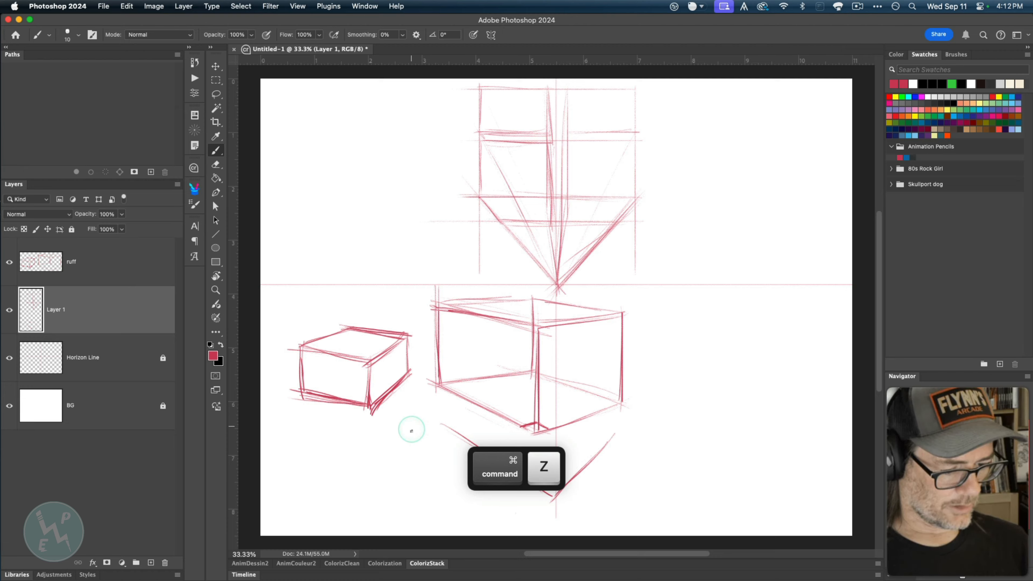
key("space")
left_click_drag(407, 395, 404, 314)
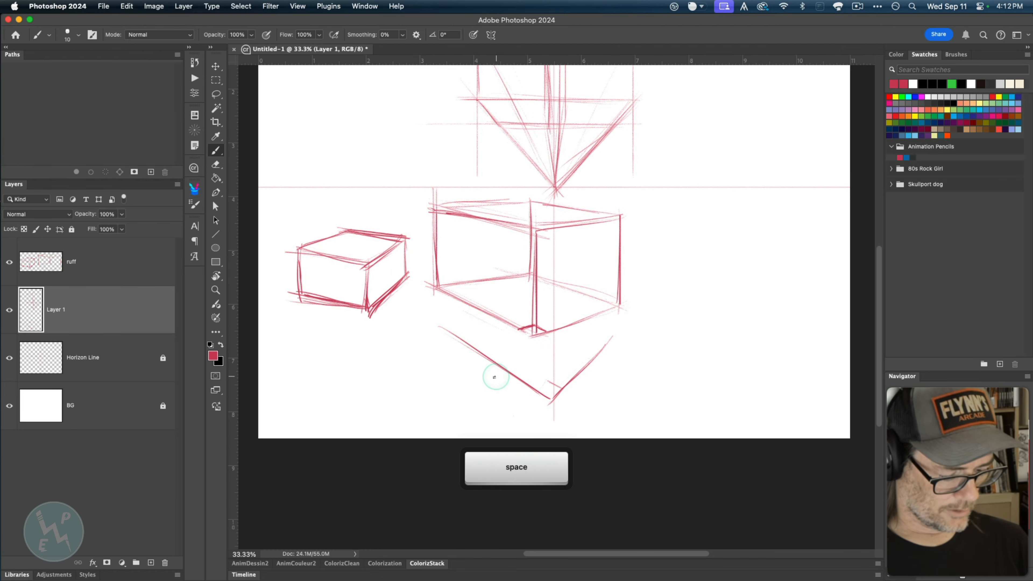
key("super+z")
key("super+z")
key("super+z")
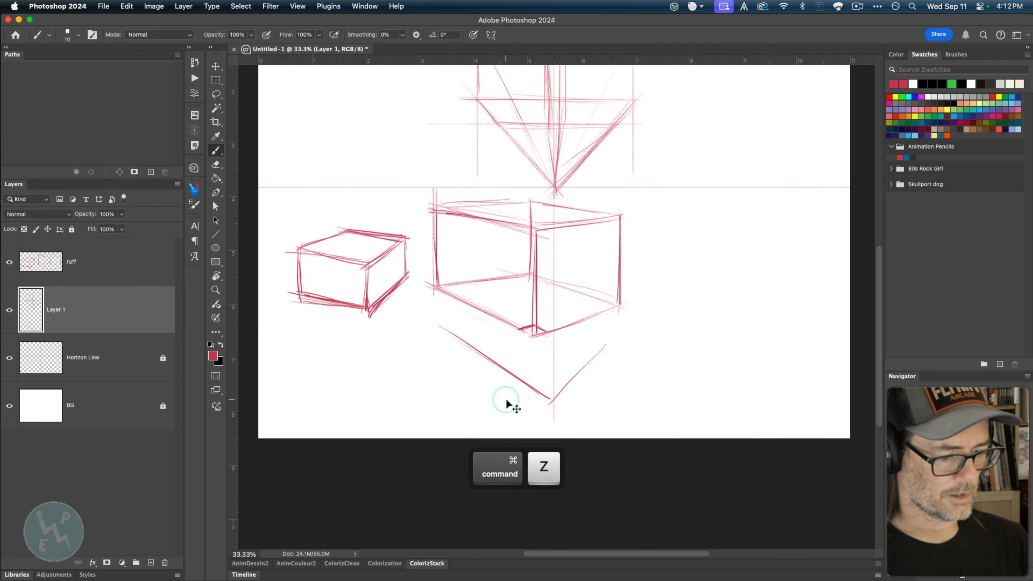
key("super+z")
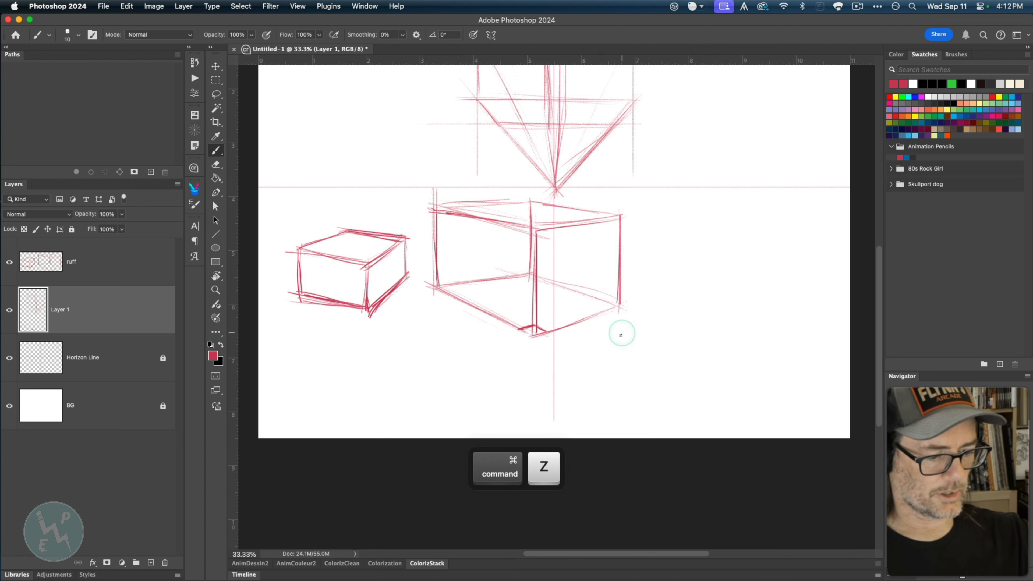
- Try to sketch a box about 2.5 inches wide below the large one, rising from a steep V-shaped corner on the centre line
mouse_move(612, 334)
left_mouse_down()
mouse_move(557, 396)
mouse_move(496, 349)
mouse_move(553, 396)
mouse_move(491, 338)
mouse_move(544, 389)
left_mouse_up()
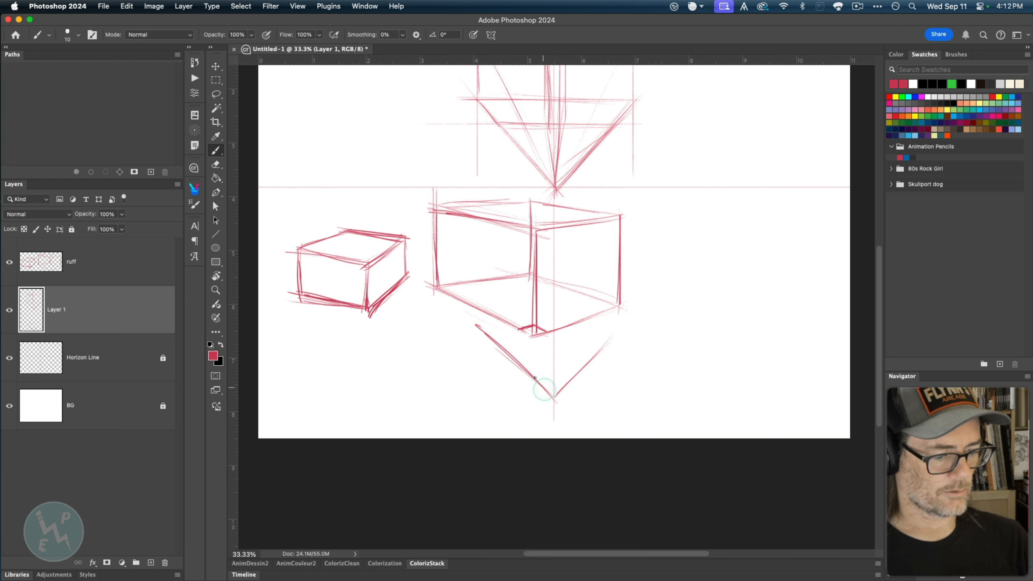
left_click_drag(611, 336, 556, 397)
mouse_move(613, 334)
left_mouse_down()
mouse_move(562, 406)
mouse_move(594, 354)
mouse_move(554, 408)
left_mouse_up()
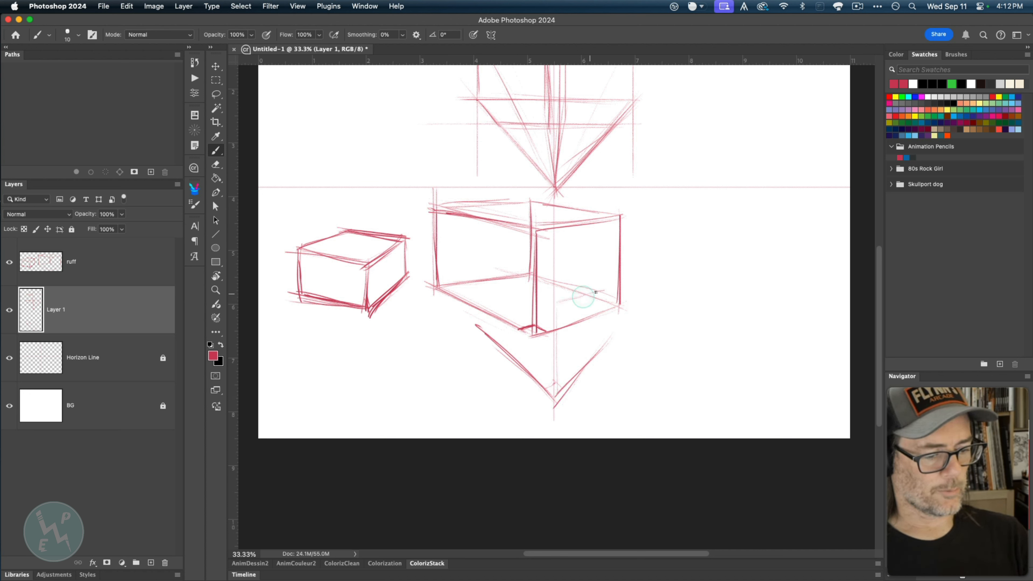
left_click_drag(603, 286, 604, 364)
left_click_drag(557, 310, 556, 369)
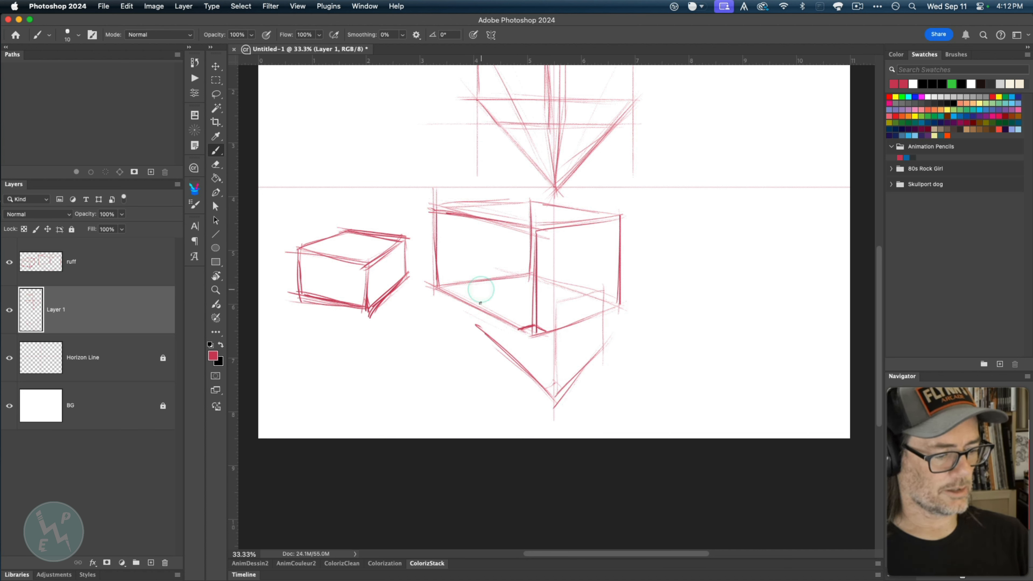
left_click_drag(476, 276, 478, 333)
left_click_drag(554, 303, 480, 281)
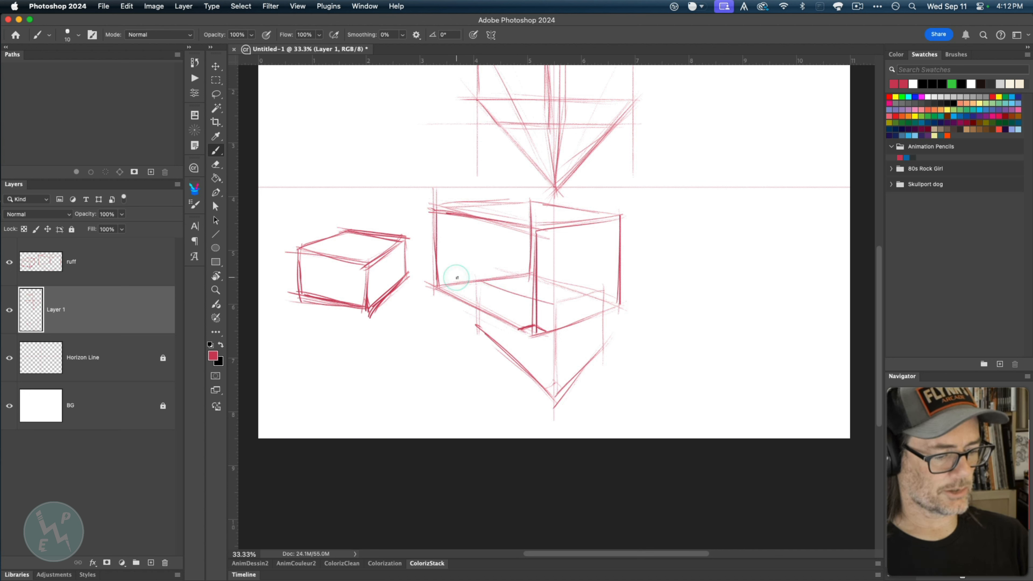
- Undo the strokes of the steep-cornered box below the large one
key("super+z")
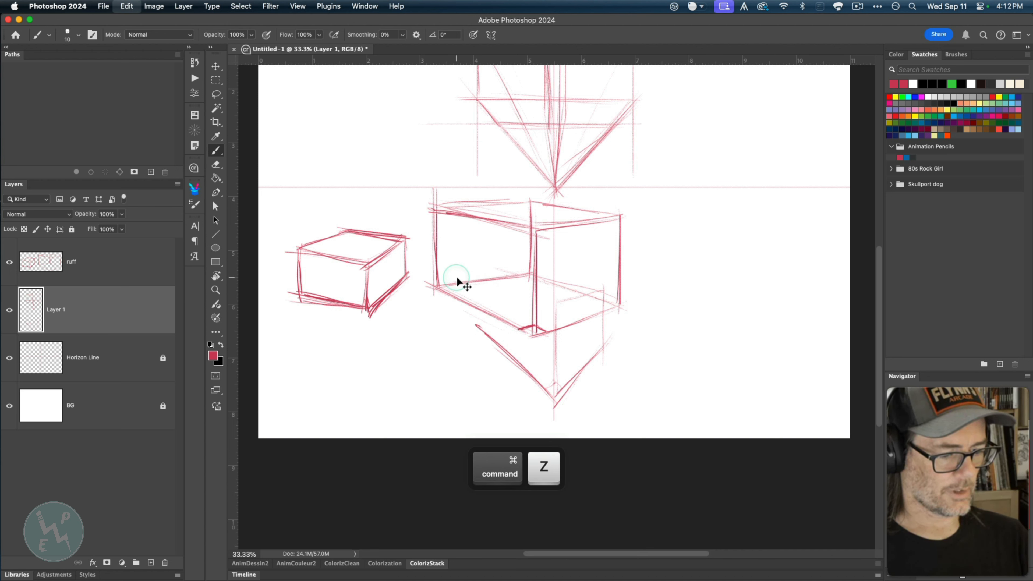
key("super+z")
key("super+z")
key("super+z")
key("super+z")
key("super+z")
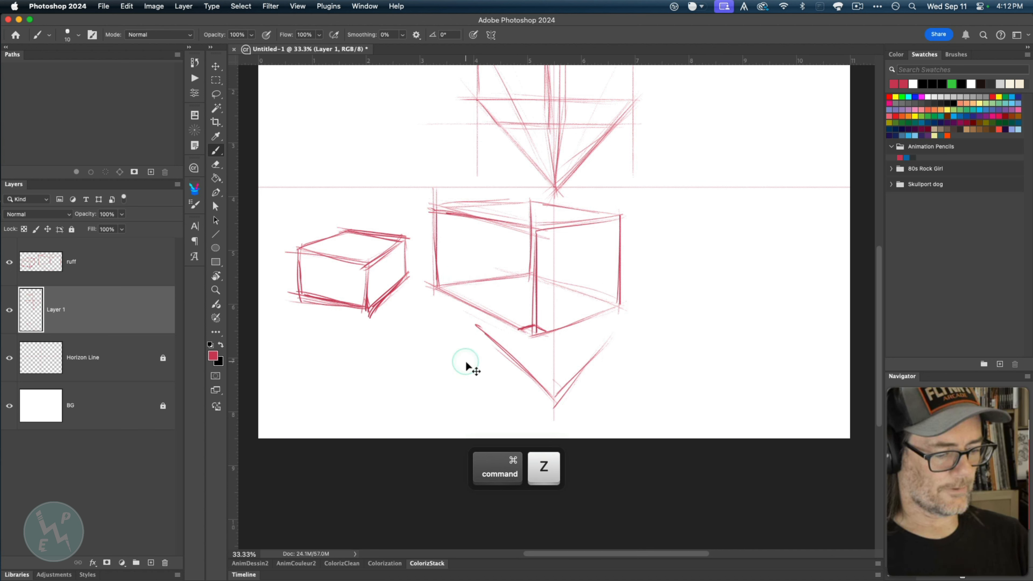
key("super+z")
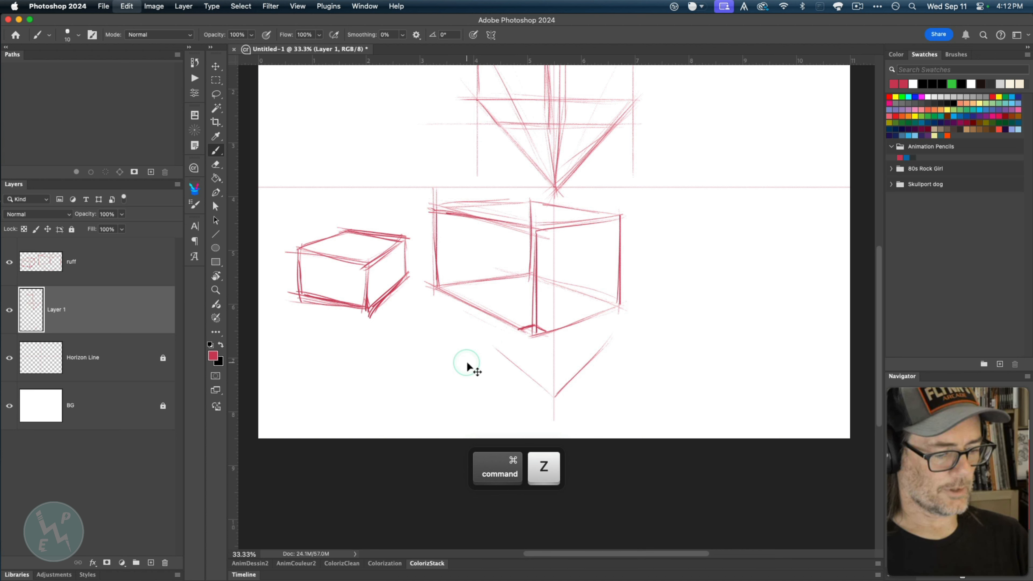
key("super+z")
key("super+z")
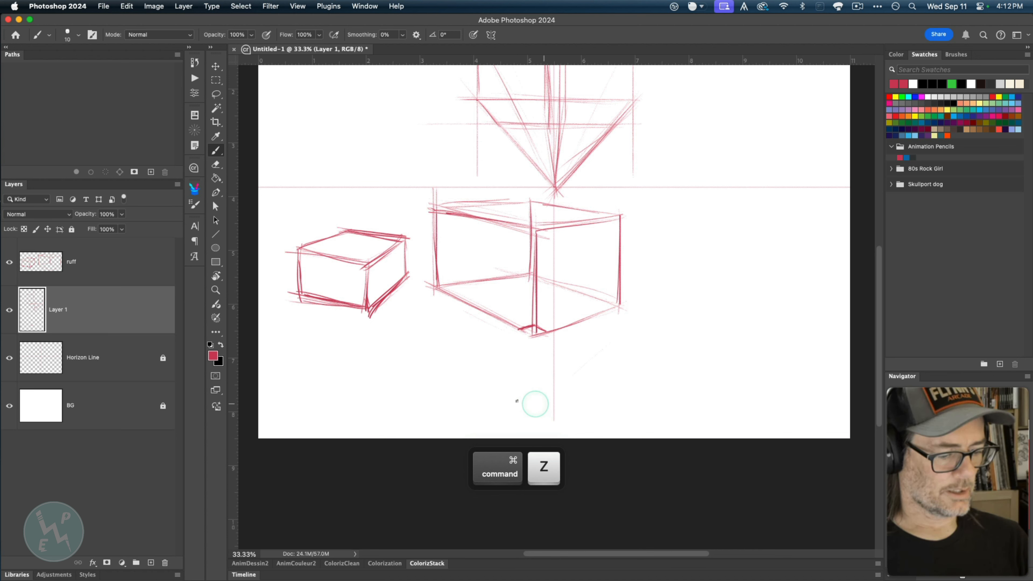
- Try to sketch a box about 4 inches wide below the large box, rising from a shallow V-shaped corner on the centre line
mouse_move(558, 410)
left_mouse_down()
mouse_move(438, 381)
mouse_move(567, 412)
left_mouse_up()
mouse_move(566, 412)
left_mouse_down()
mouse_move(469, 385)
mouse_move(619, 388)
mouse_move(522, 412)
left_mouse_up()
mouse_move(662, 370)
left_mouse_down()
mouse_move(664, 298)
mouse_move(658, 394)
left_mouse_up()
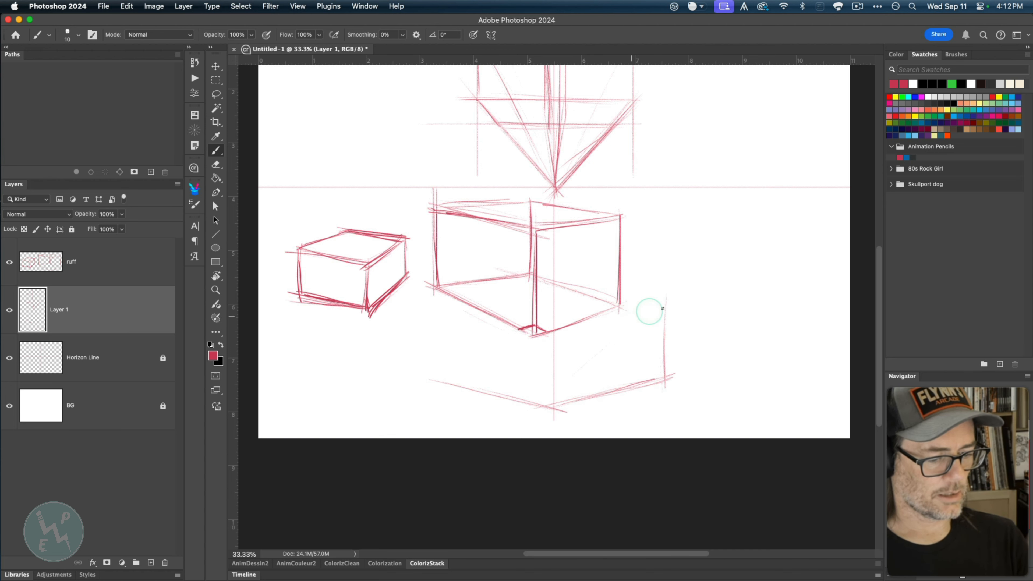
left_click_drag(662, 310, 564, 335)
mouse_move(443, 324)
left_mouse_down()
mouse_move(395, 316)
mouse_move(429, 307)
mouse_move(448, 317)
left_mouse_up()
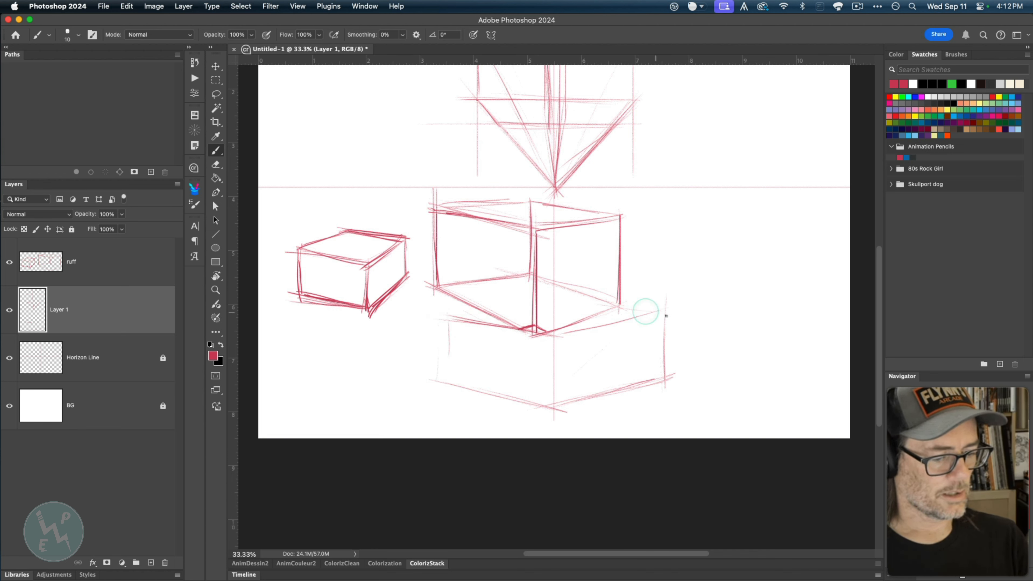
left_click_drag(661, 314, 565, 303)
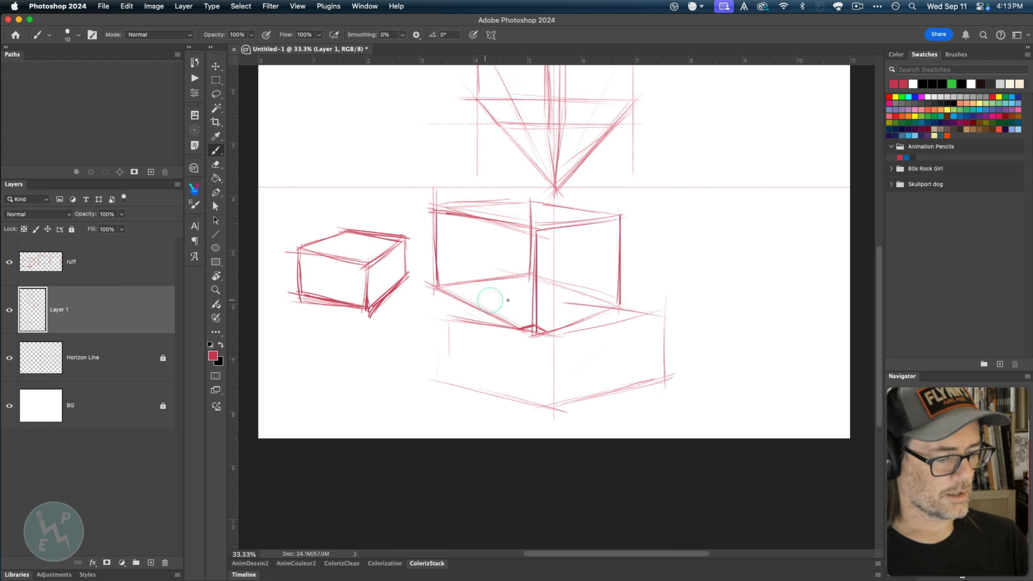
mouse_move(451, 315)
left_mouse_down()
mouse_move(548, 306)
mouse_move(529, 305)
mouse_move(626, 311)
left_mouse_up()
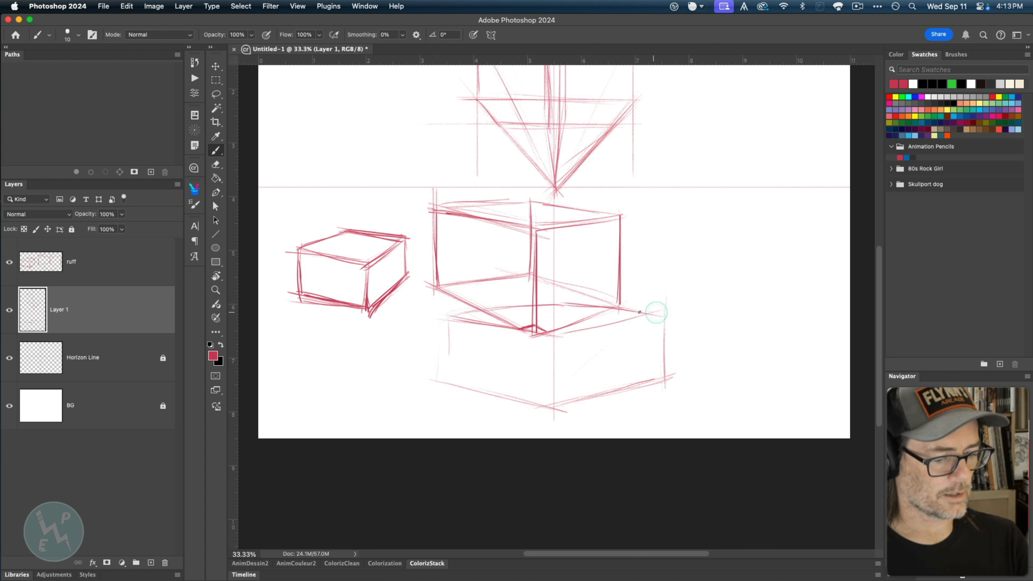
left_click_drag(552, 308, 626, 311)
left_click_drag(554, 338, 553, 415)
left_click_drag(556, 336, 558, 366)
left_click_drag(474, 390, 565, 407)
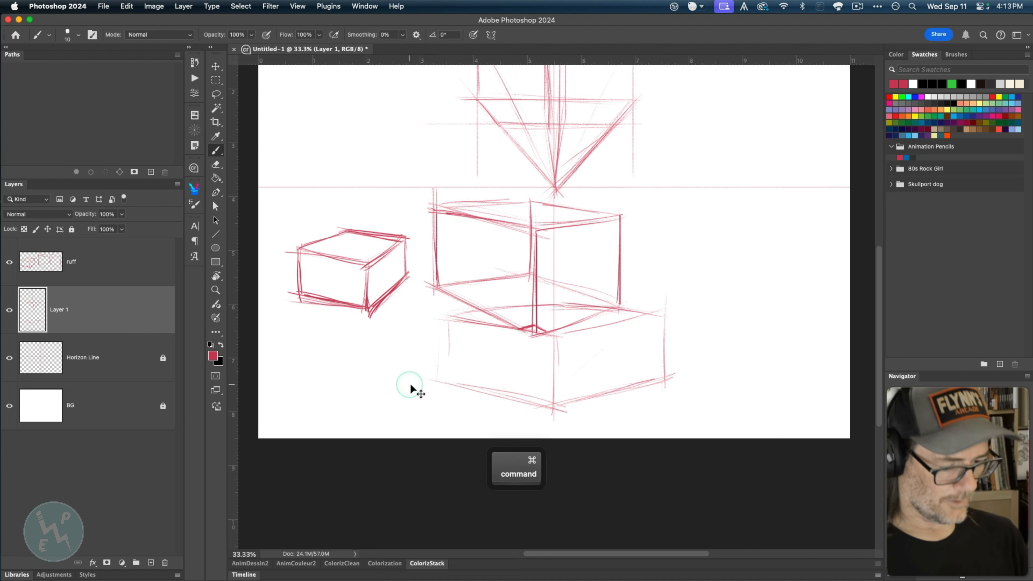
- Undo the strokes of the shallow-cornered box below the large one
key("super+z")
key("super+z")
key("super+z")
key("super+z")
key("super+z")
key("super+z")
key("super+z")
key("super+z")
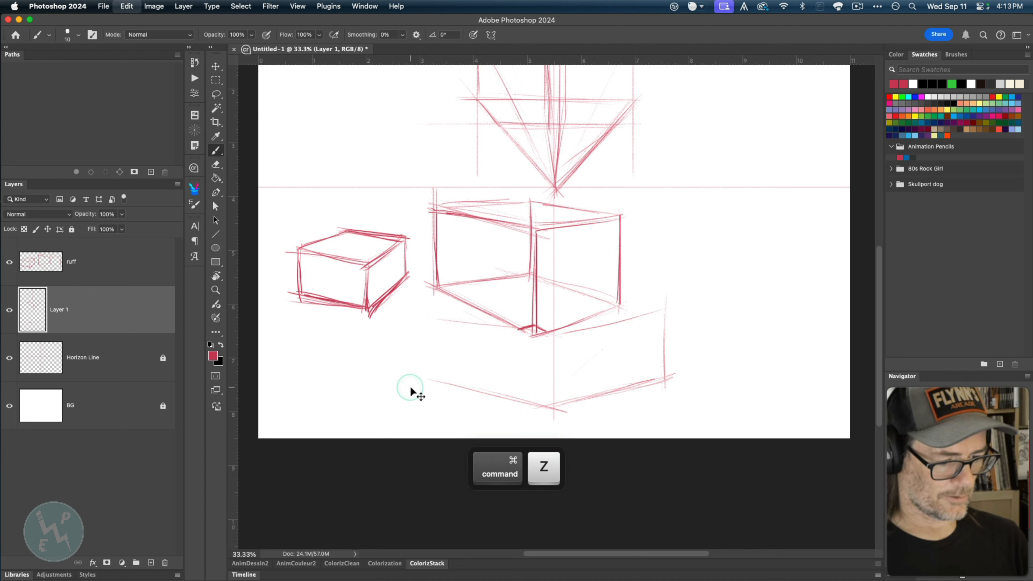
key("super+z")
key("super+z")
key("super+z")
key("super+z")
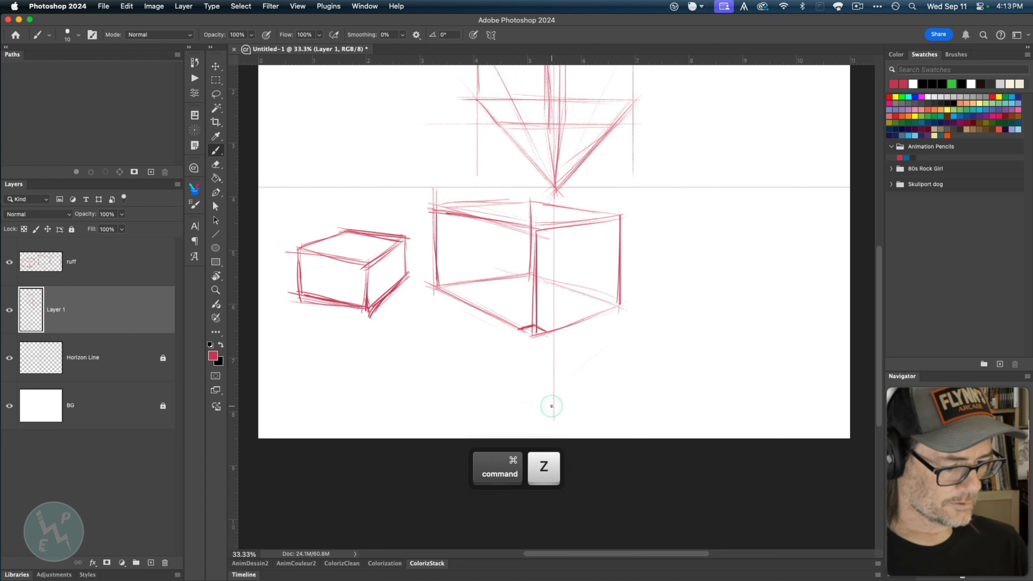
- Try a short corner stroke near the foot of the centre line and undo it
left_click_drag(554, 406, 538, 401)
left_click(552, 400)
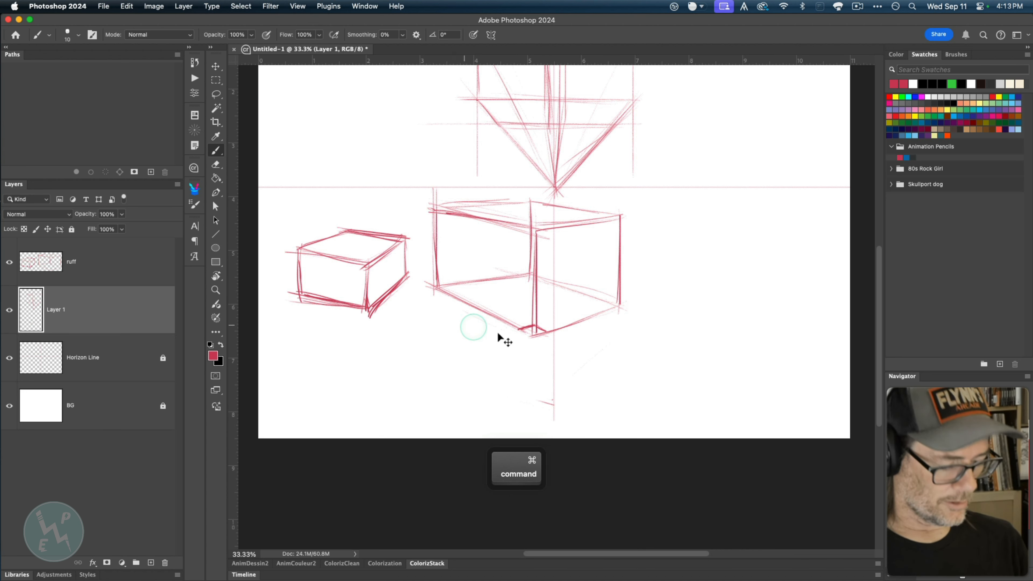
key("super+z")
key("super+z")
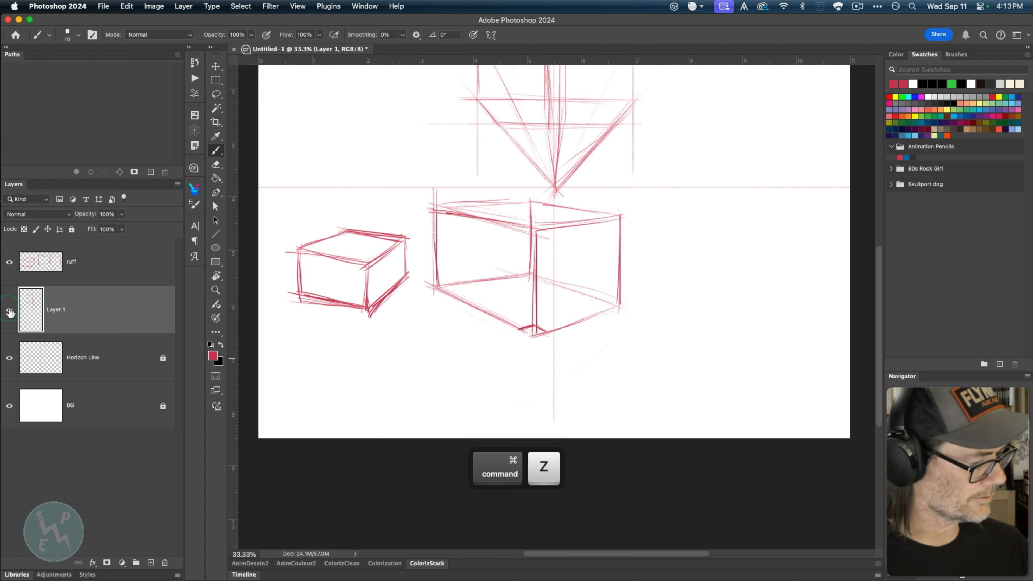
- Hide Layer 1 and the ruff layer, and add a new layer above them for brush sketching
left_click(10, 311)
left_click(10, 264)
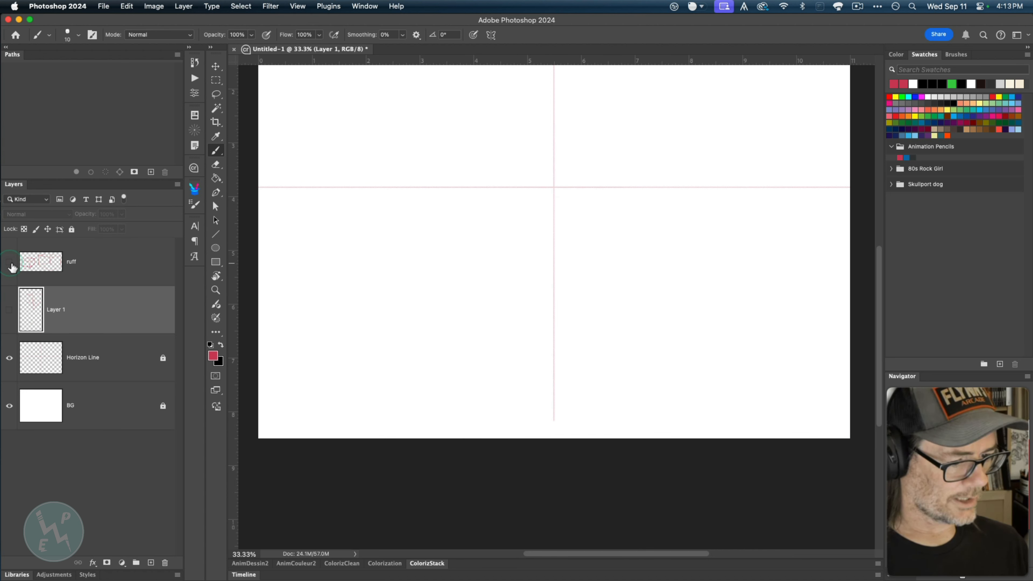
left_click(104, 263)
left_click(151, 562)
key("b")
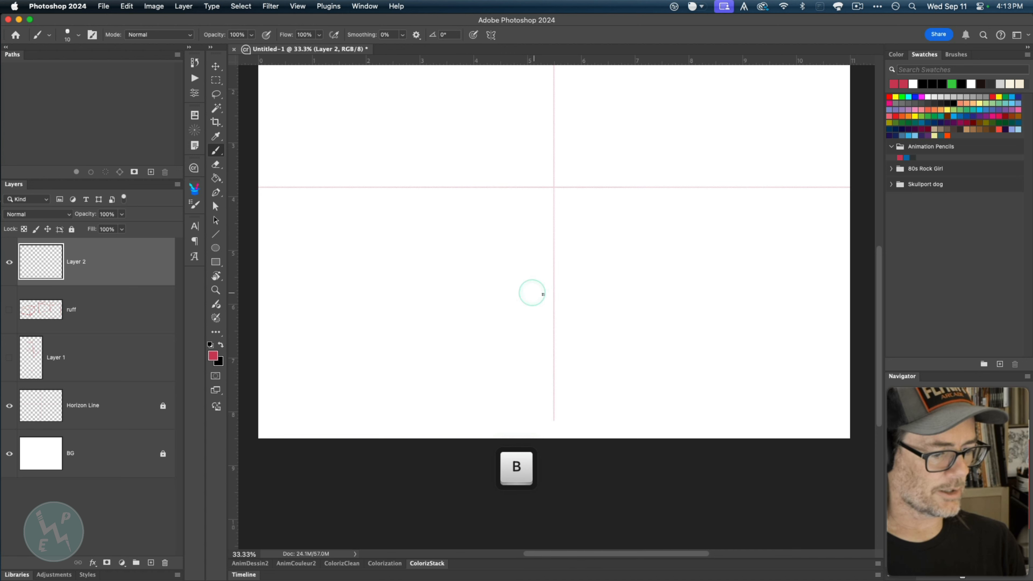
- Try a two-point box about 4 inches wide with a shallow front corner on the centre line below the horizon, and clear the layer
left_click_drag(545, 293, 350, 261)
mouse_move(557, 296)
left_mouse_down()
mouse_move(675, 287)
mouse_move(538, 299)
mouse_move(686, 285)
mouse_move(608, 299)
mouse_move(634, 287)
mouse_move(635, 210)
mouse_move(638, 251)
mouse_move(638, 225)
mouse_move(547, 225)
left_mouse_up()
mouse_move(642, 215)
left_mouse_down()
mouse_move(544, 225)
mouse_move(444, 211)
mouse_move(548, 224)
left_mouse_up()
mouse_move(412, 211)
left_mouse_down()
mouse_move(512, 224)
mouse_move(411, 210)
mouse_move(409, 273)
left_mouse_up()
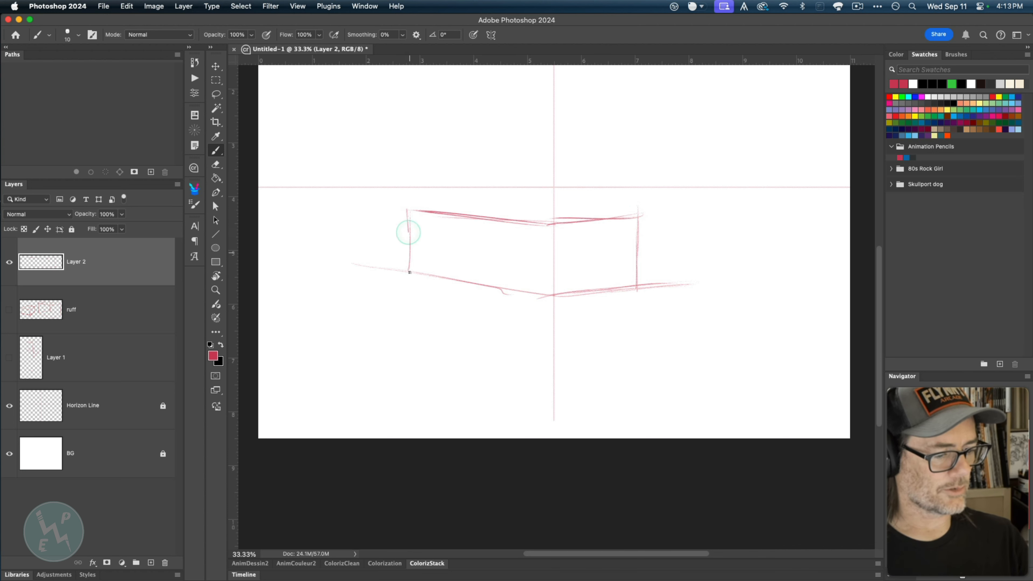
left_click_drag(405, 231, 408, 273)
left_click_drag(622, 215, 399, 208)
left_click_drag(550, 227, 553, 299)
left_click_drag(627, 285, 409, 264)
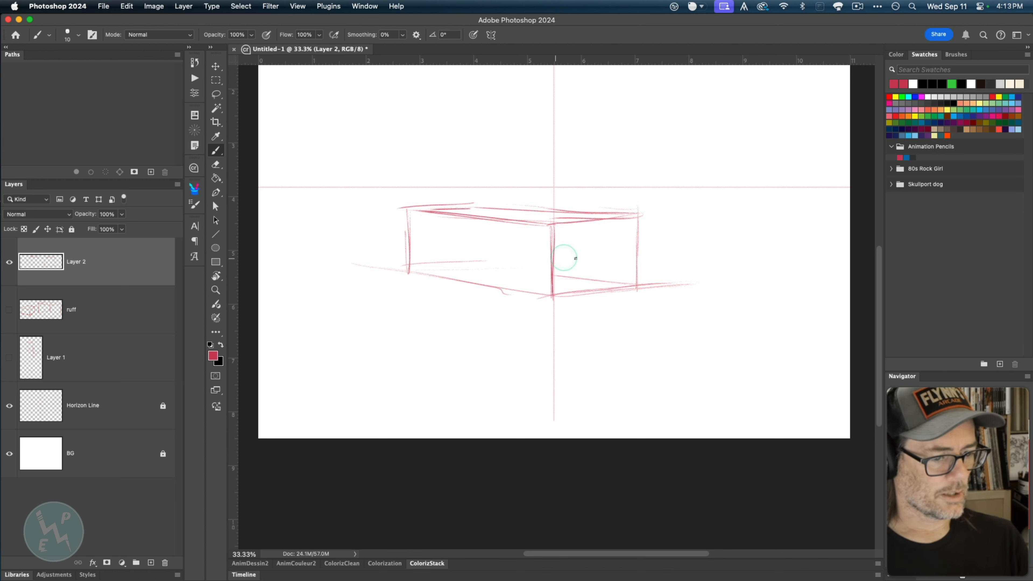
left_click_drag(639, 205, 640, 292)
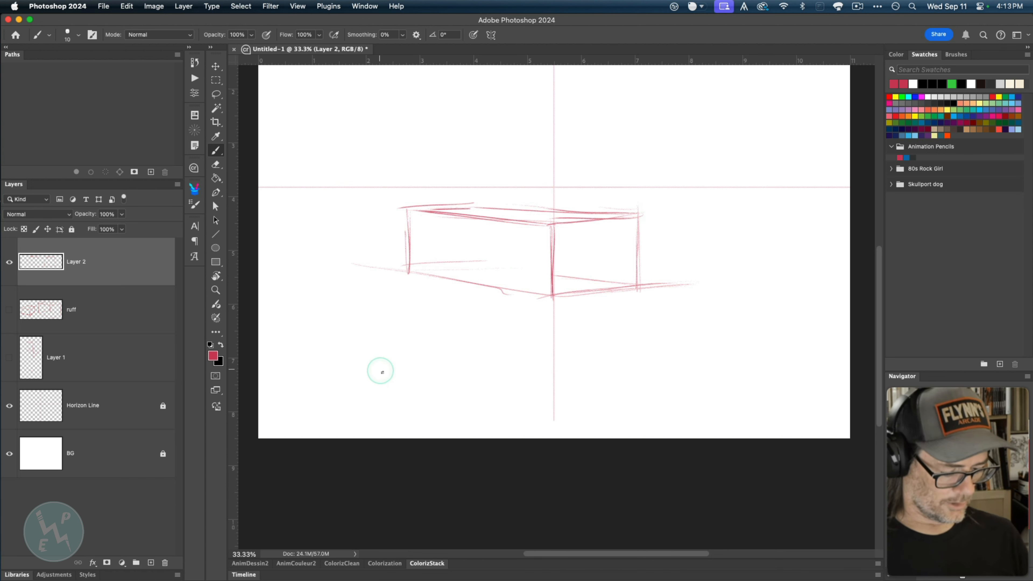
key("super+a")
key("BackSpace")
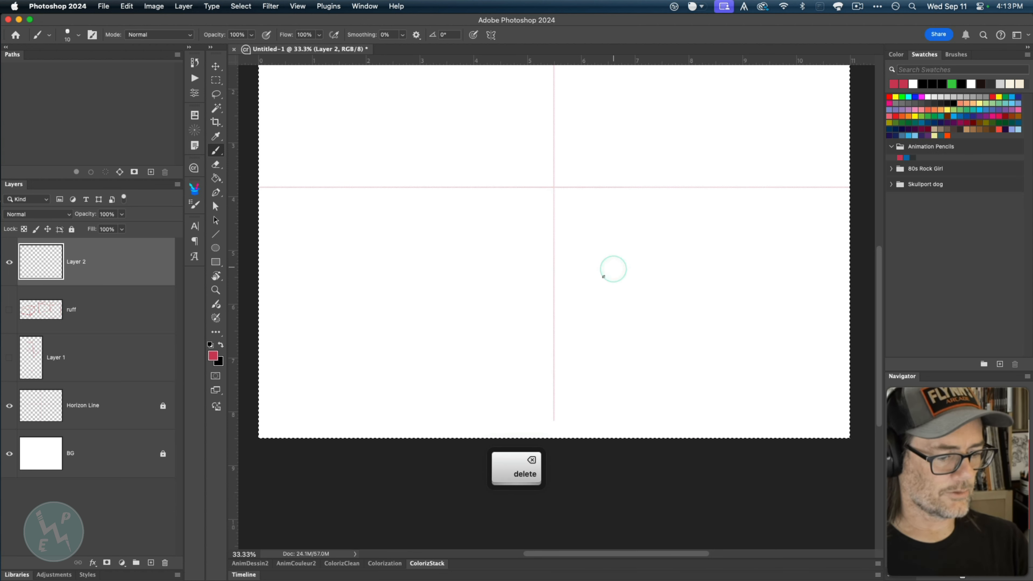
- Try a steep V-shaped corner about 3 inches wide on the centre line, with a vertical front edge and a short top edge
mouse_move(561, 286)
left_mouse_down()
mouse_move(620, 251)
mouse_move(542, 293)
mouse_move(636, 240)
mouse_move(545, 292)
left_mouse_up()
left_click_drag(505, 246, 475, 230)
left_click_drag(549, 288, 470, 223)
left_click_drag(556, 297, 506, 252)
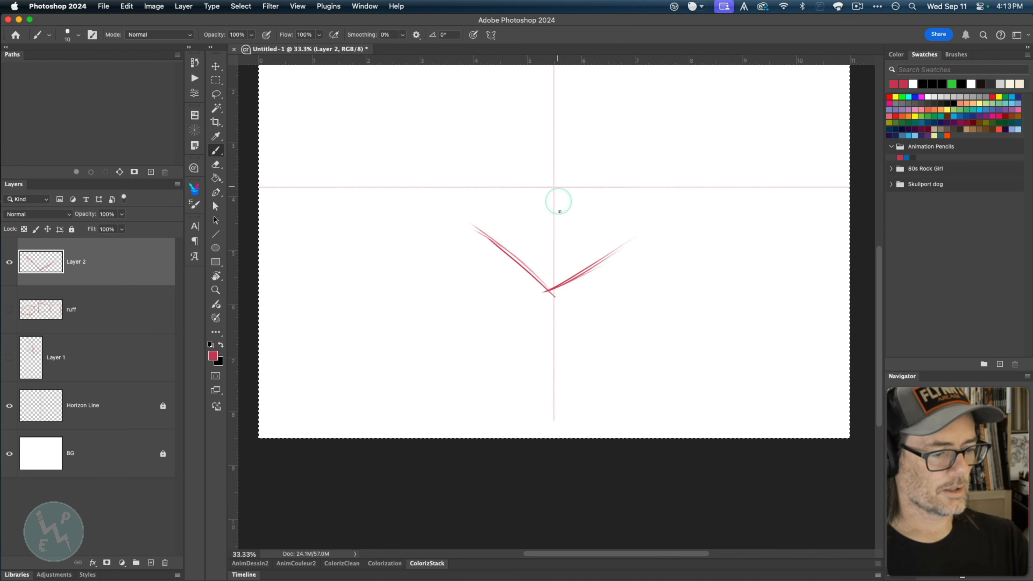
mouse_move(558, 281)
left_mouse_down()
mouse_move(564, 202)
mouse_move(604, 204)
mouse_move(552, 205)
mouse_move(618, 197)
left_mouse_up()
left_click_drag(548, 204, 625, 199)
left_click_drag(558, 288, 667, 223)
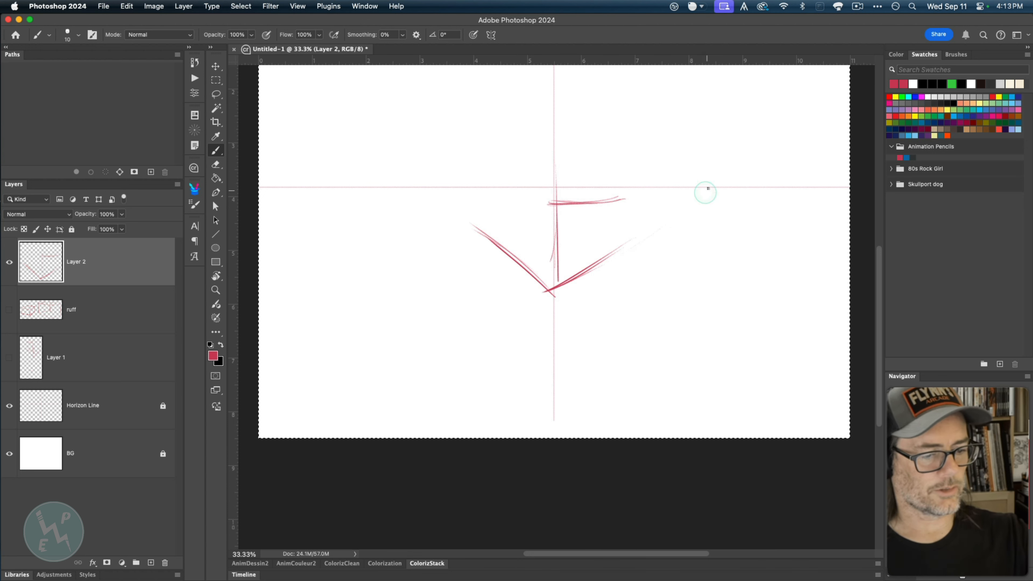
- Extend the steep corner's edges to horizon vanishing points about 5 inches apart and sketch the box's vertical sides and back edge
left_click_drag(702, 184, 537, 304)
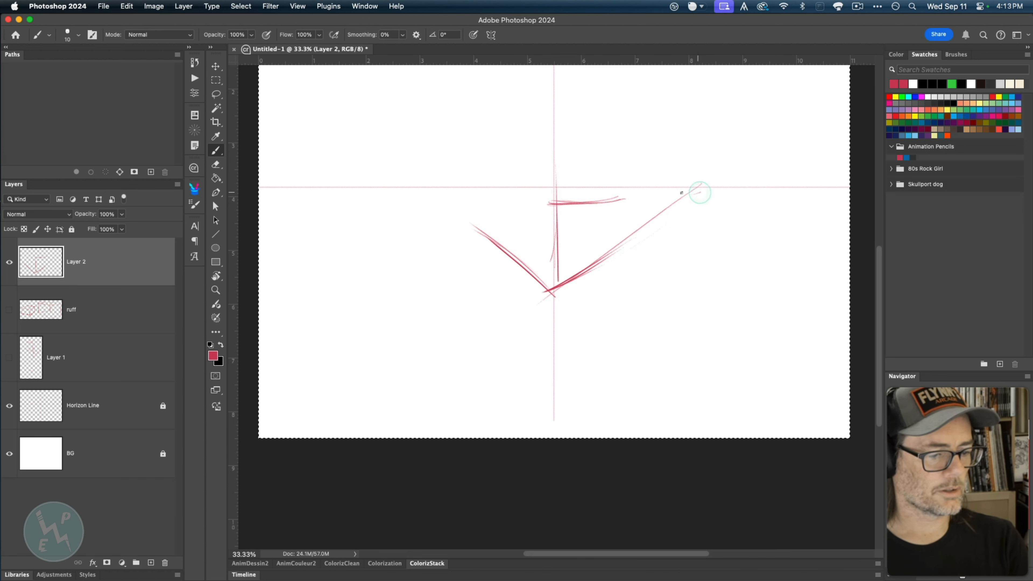
mouse_move(700, 192)
left_mouse_down()
mouse_move(547, 203)
mouse_move(598, 261)
mouse_move(424, 180)
mouse_move(558, 281)
left_mouse_up()
left_click_drag(419, 179, 561, 294)
mouse_move(562, 208)
left_mouse_down()
mouse_move(432, 188)
mouse_move(563, 209)
left_mouse_up()
left_click_drag(434, 187, 575, 209)
left_click_drag(507, 255, 504, 198)
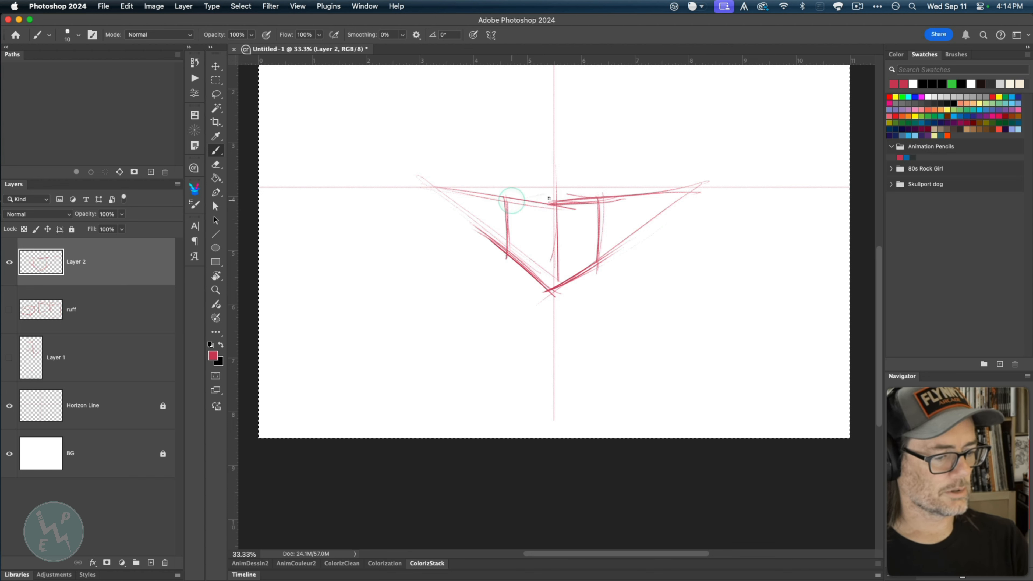
left_click_drag(551, 198, 524, 199)
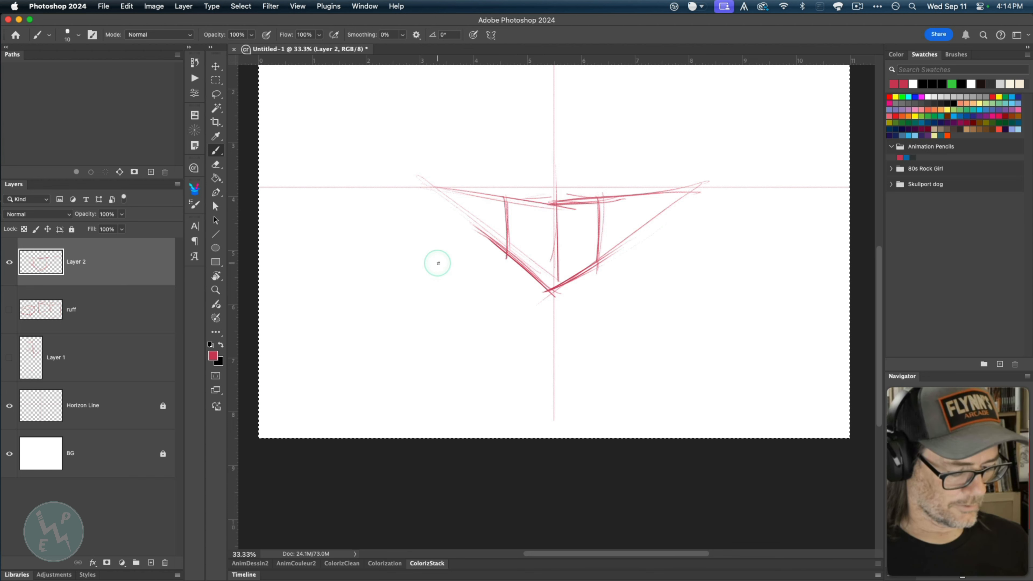
- Clear the steep-cornered sketch and delete its layer, Layer 2
key("super+a")
key("Delete")
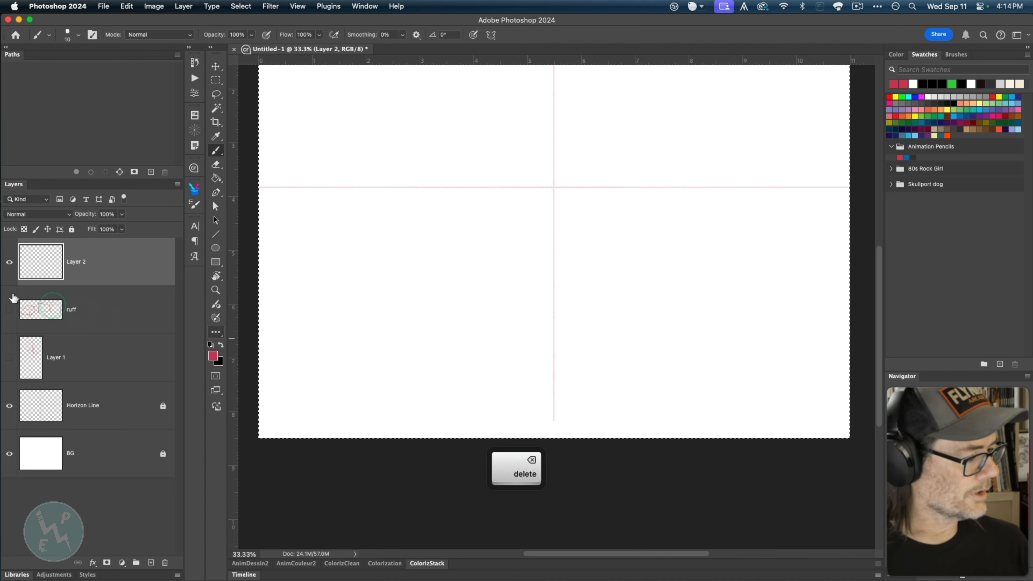
left_click(163, 555)
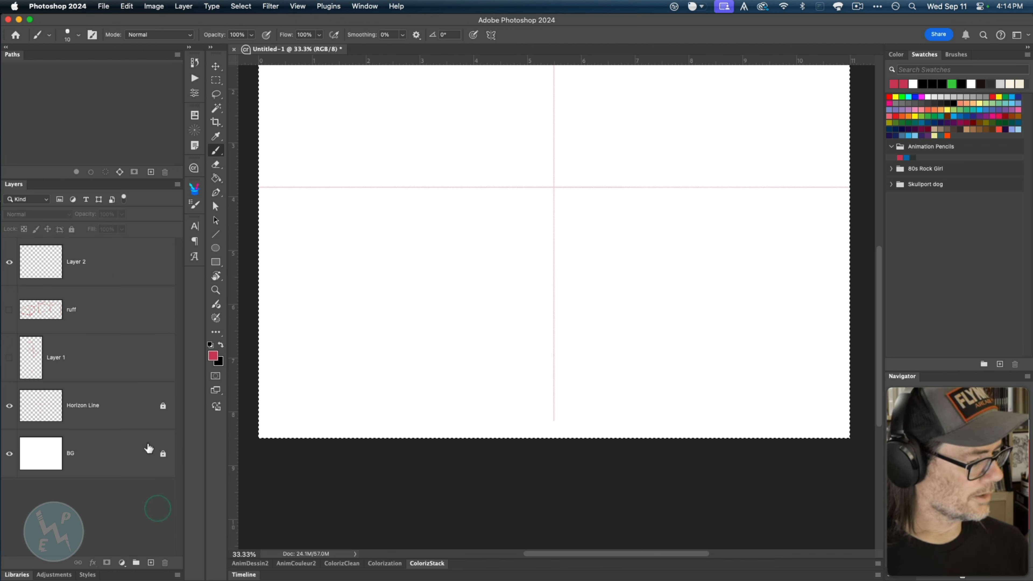
left_click(115, 270)
left_click(164, 564)
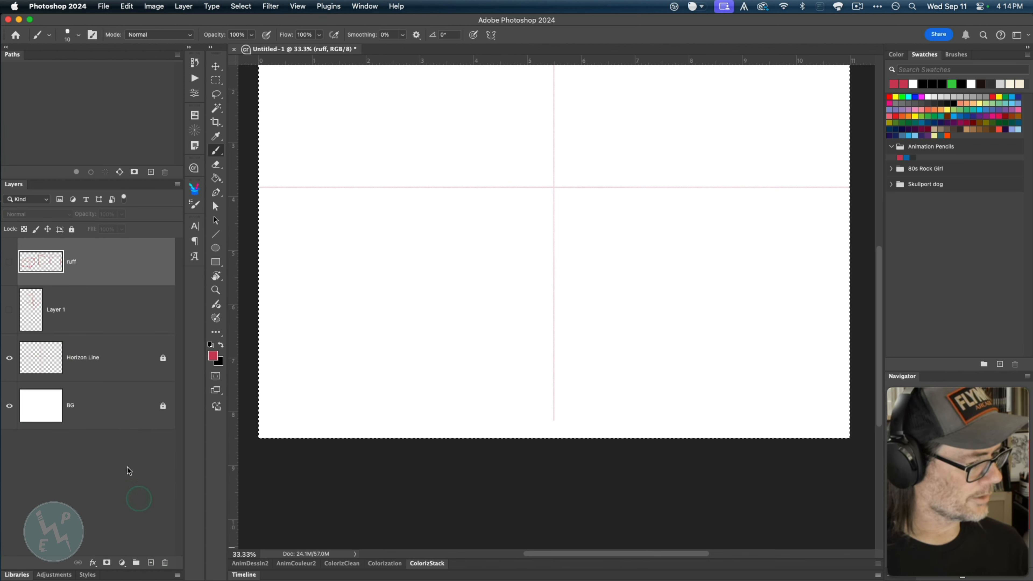
- Show the ruff layer again with Layer 1 hidden, and deselect the canvas selection
left_click(10, 263)
left_click(11, 312)
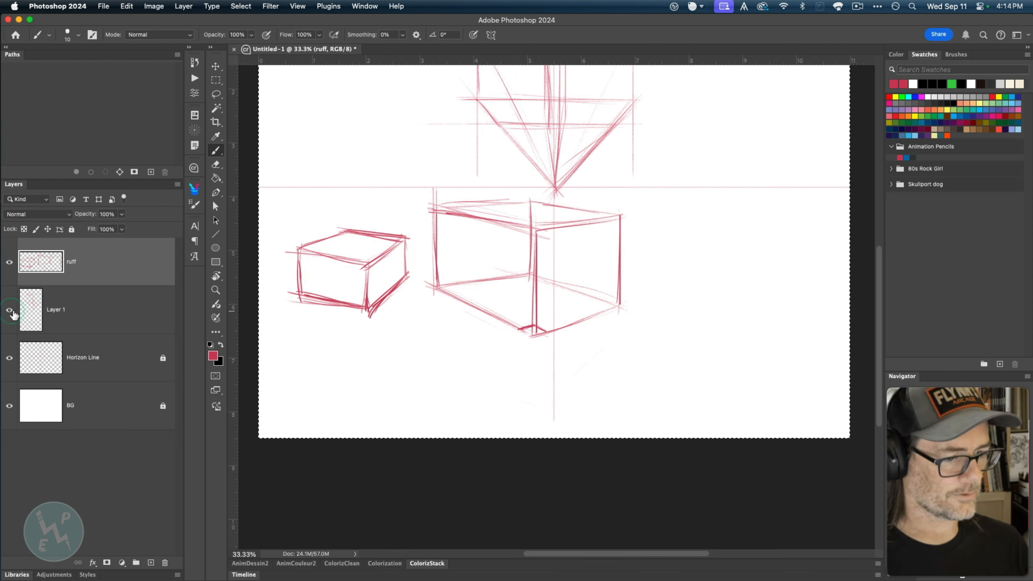
left_click(10, 311)
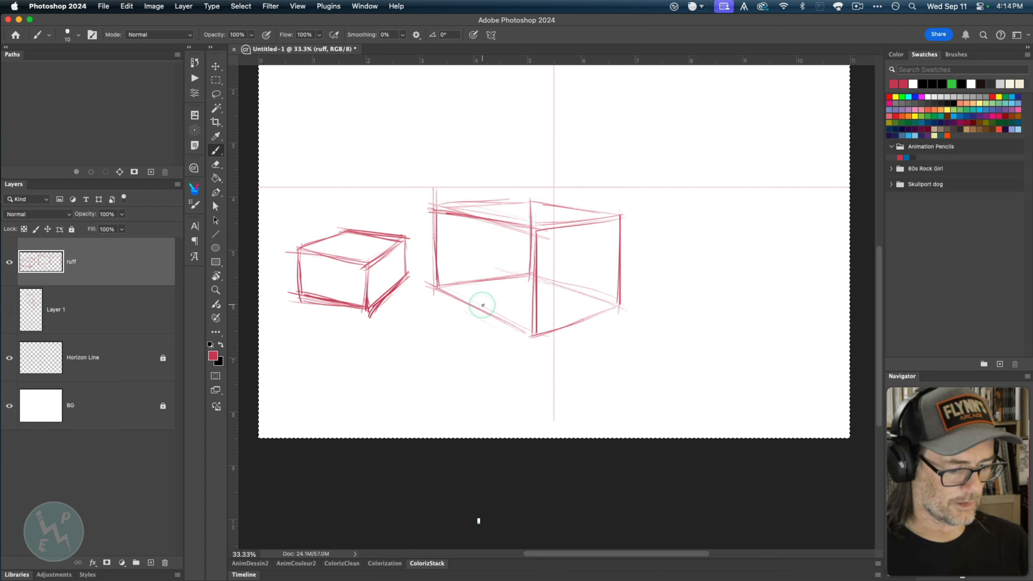
key("super+d")
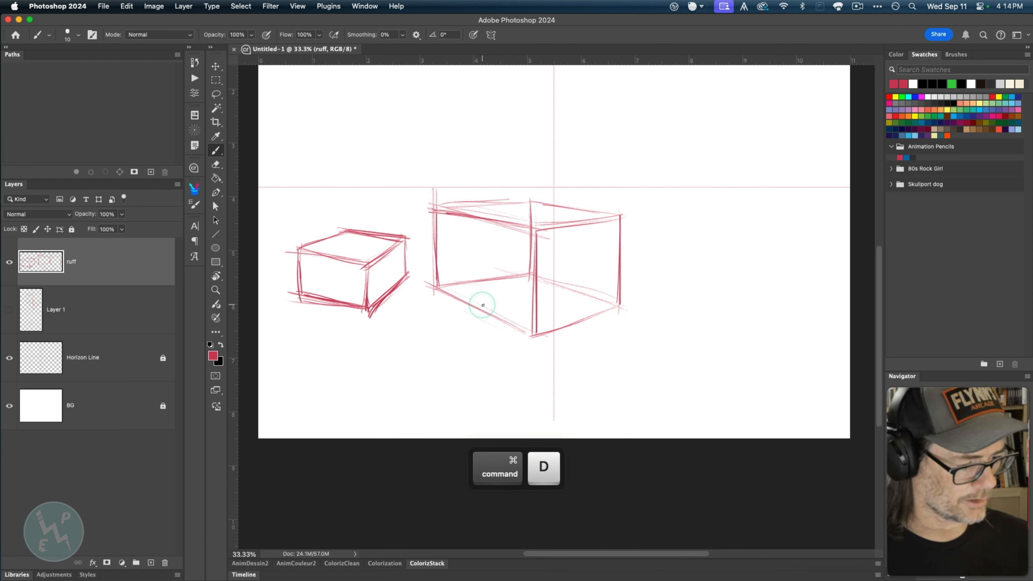
- Draw a Pen tool path from the large box's front top corner to the horizon near the page's right edge and back to its front bottom corner
left_click(216, 196)
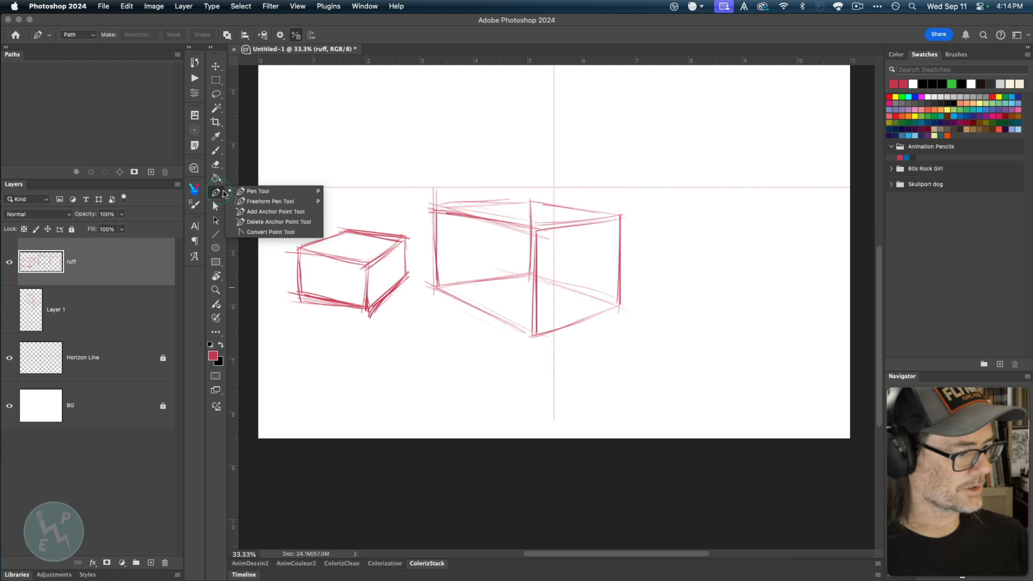
left_click(252, 191)
key("p")
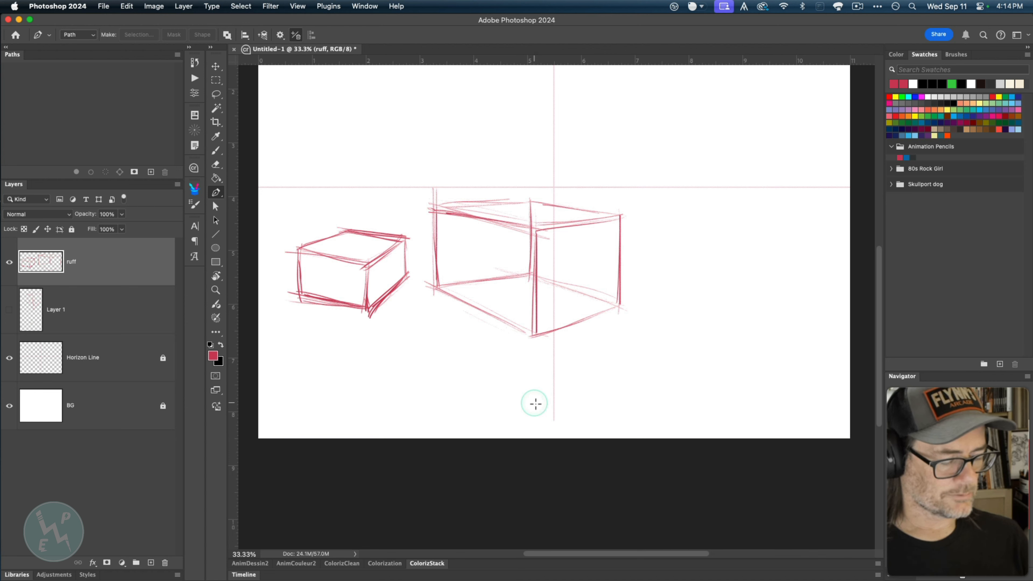
key("space")
left_click_drag(491, 362, 405, 381)
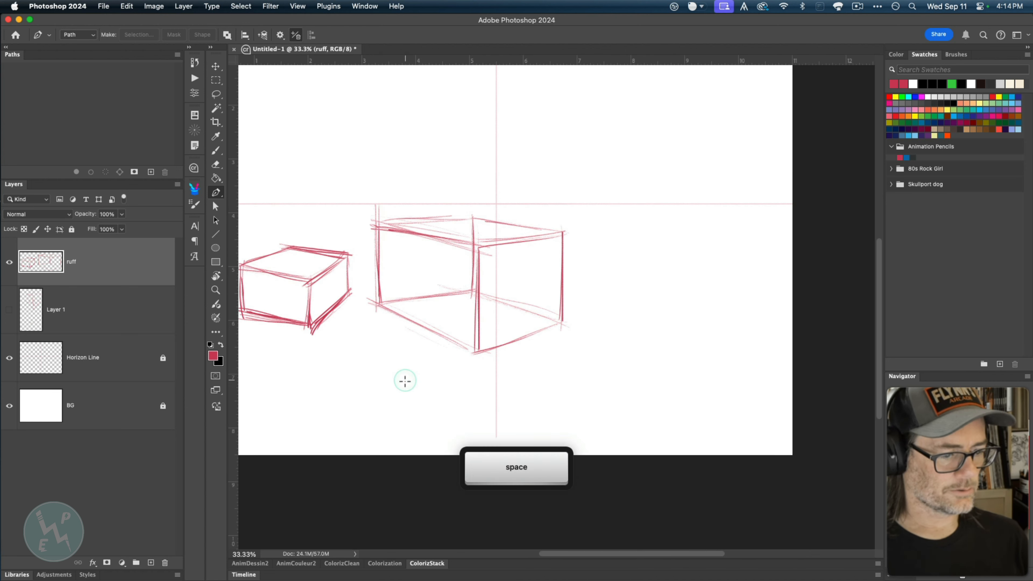
left_click(479, 247)
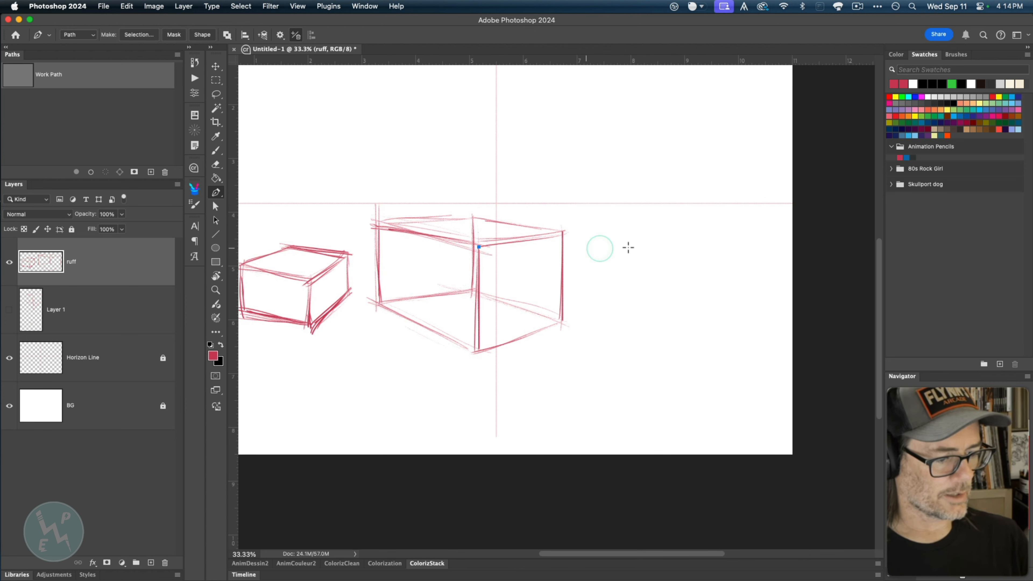
left_click(786, 203)
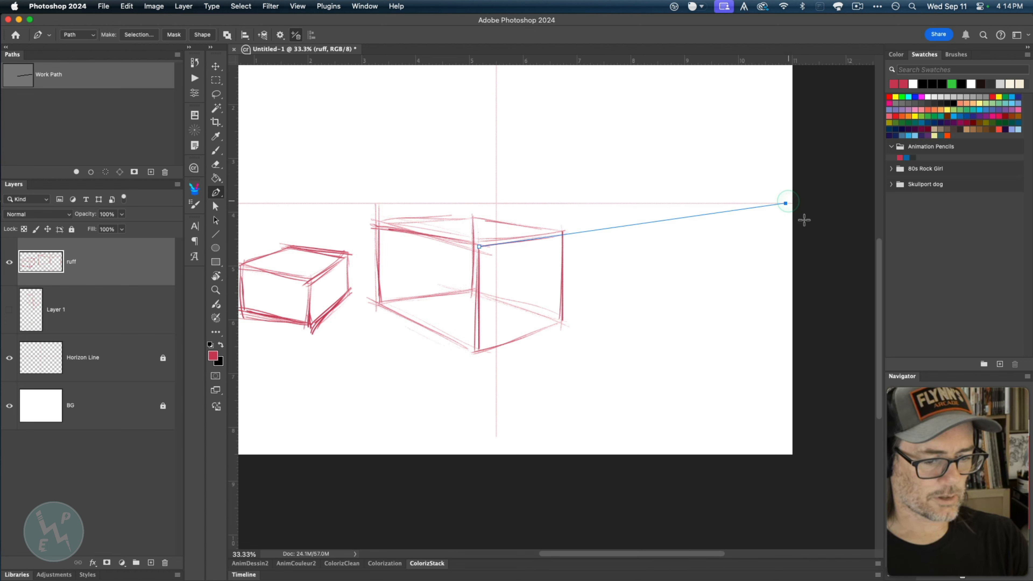
left_click(477, 351)
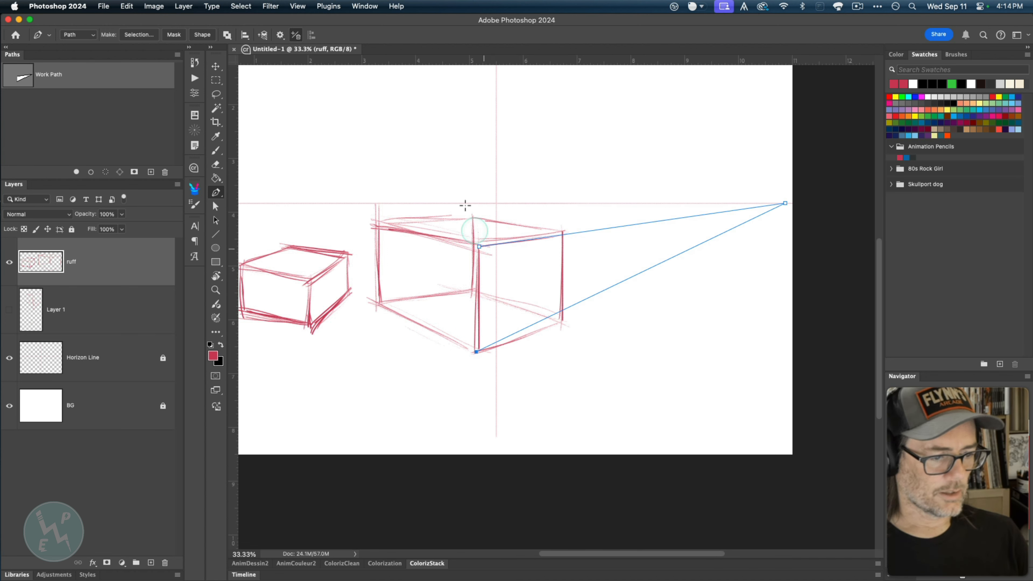
- Place a horizontal guide along the horizon and move the path's vanishing-point anchor onto it, slightly closer to the page's right edge
left_click_drag(475, 62, 494, 204)
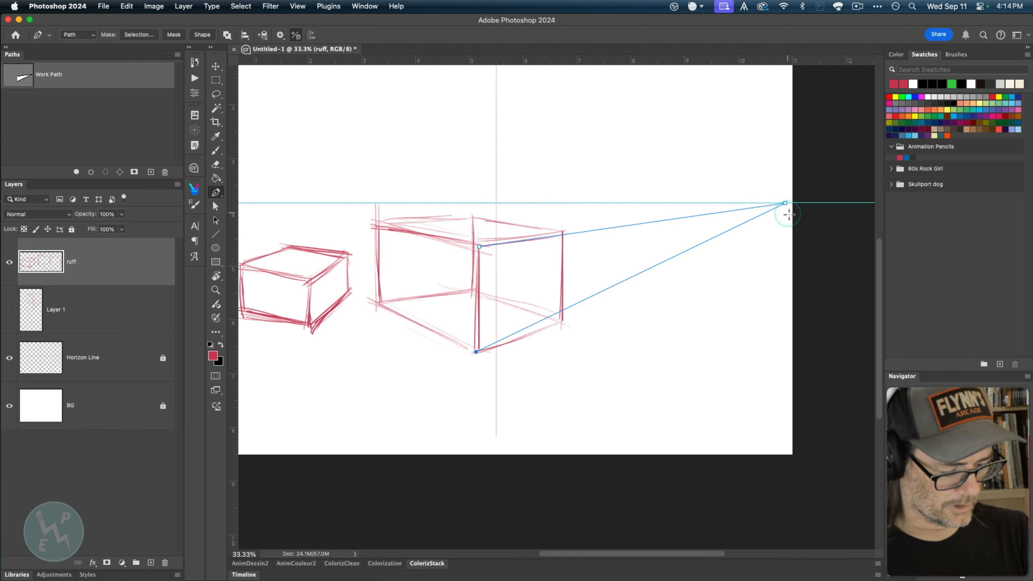
key("a")
left_click_drag(785, 204, 789, 203)
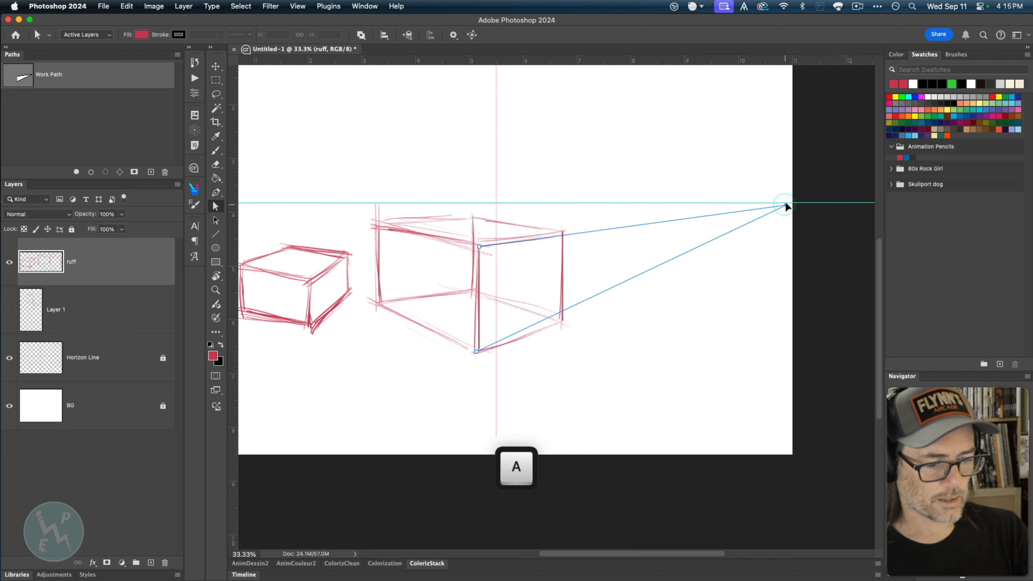
left_click(299, 7)
left_click(304, 257)
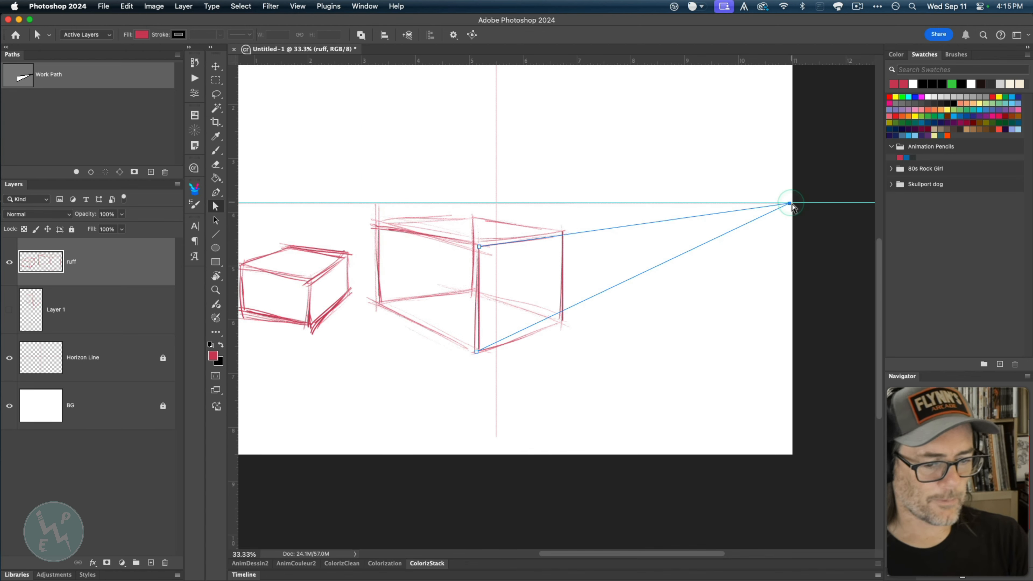
- Move the vanishing-point anchor along the horizon off the page to near the ruler's 12 mark and place a vertical guide through it
left_click_drag(790, 204, 853, 202)
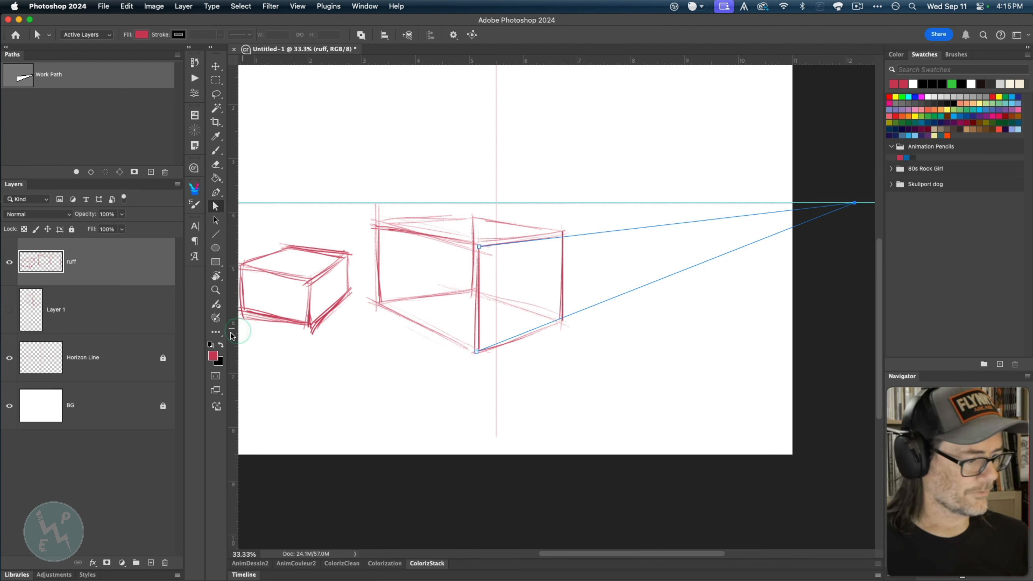
left_click_drag(231, 332, 856, 217)
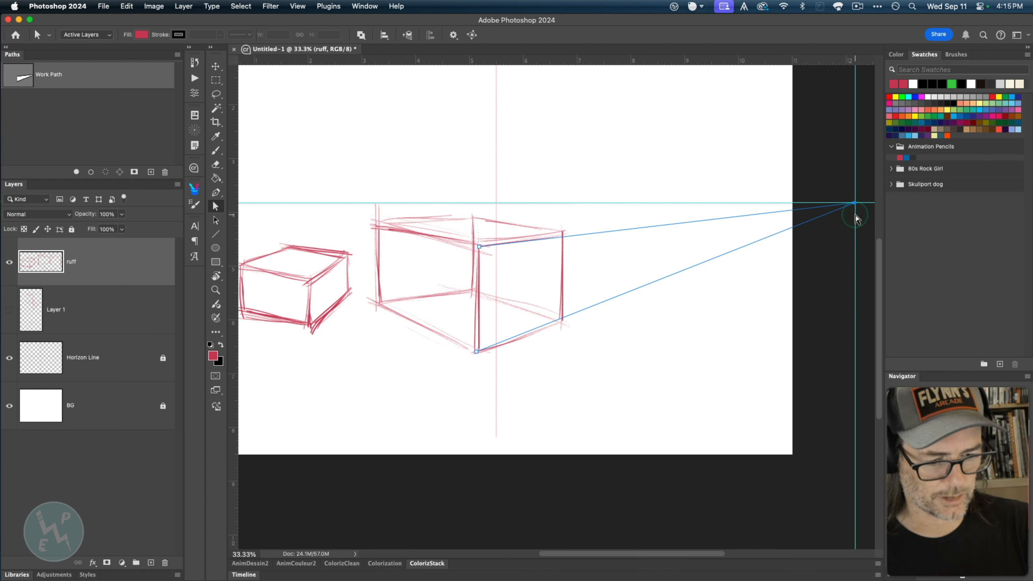
key("super")
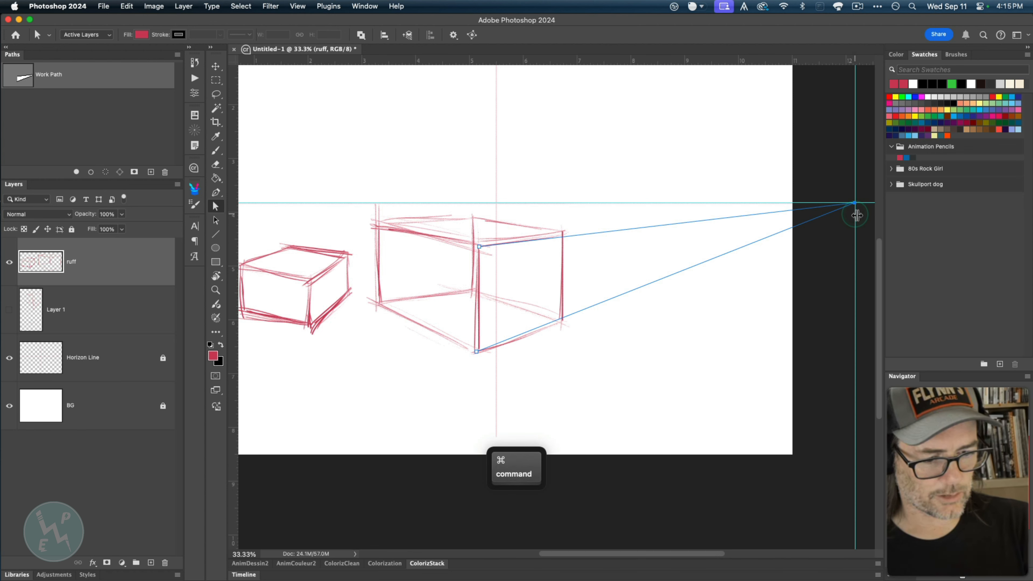
mouse_move(855, 215)
left_mouse_down()
mouse_move(843, 217)
mouse_move(856, 217)
mouse_move(856, 207)
left_mouse_up()
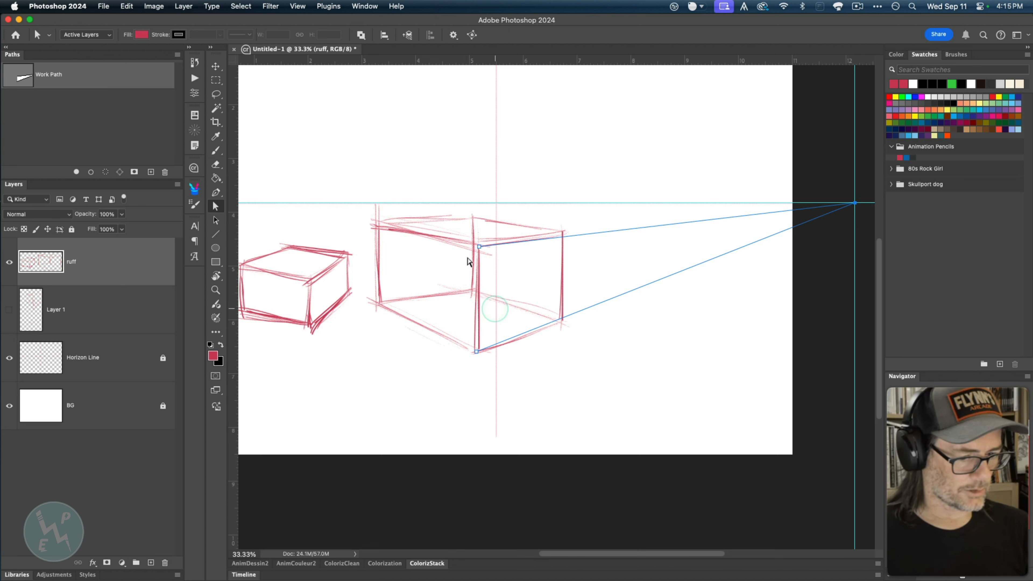
- Delete the path's anchor at the large box's front top corner and brush a straight line along the box's right bottom edge
left_click(479, 247)
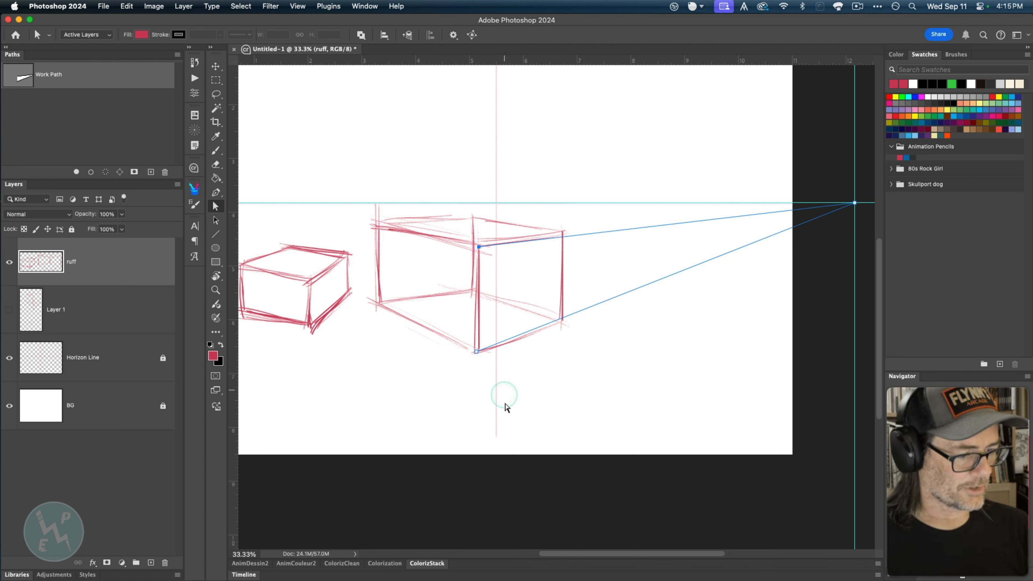
key("BackSpace")
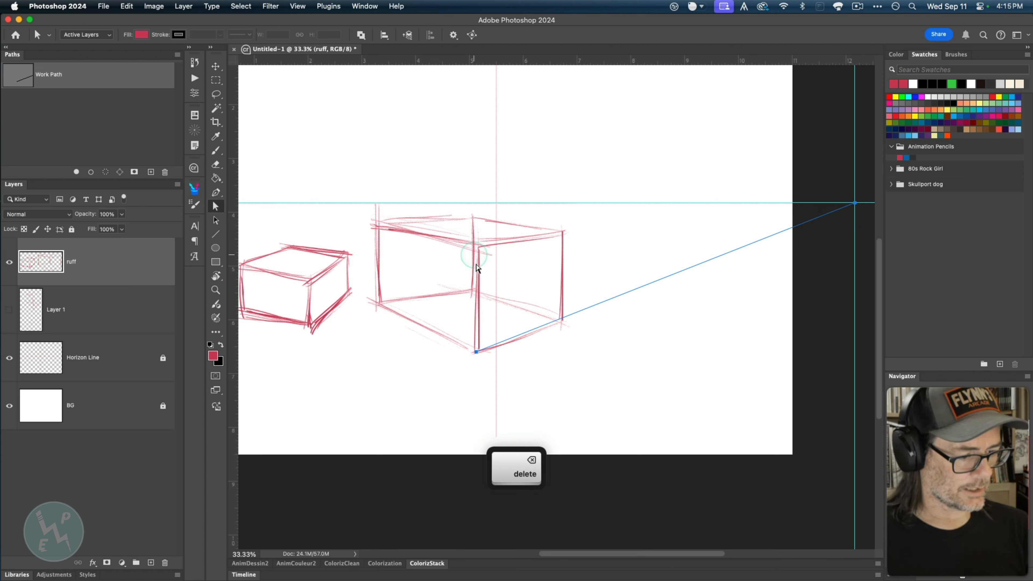
key("b")
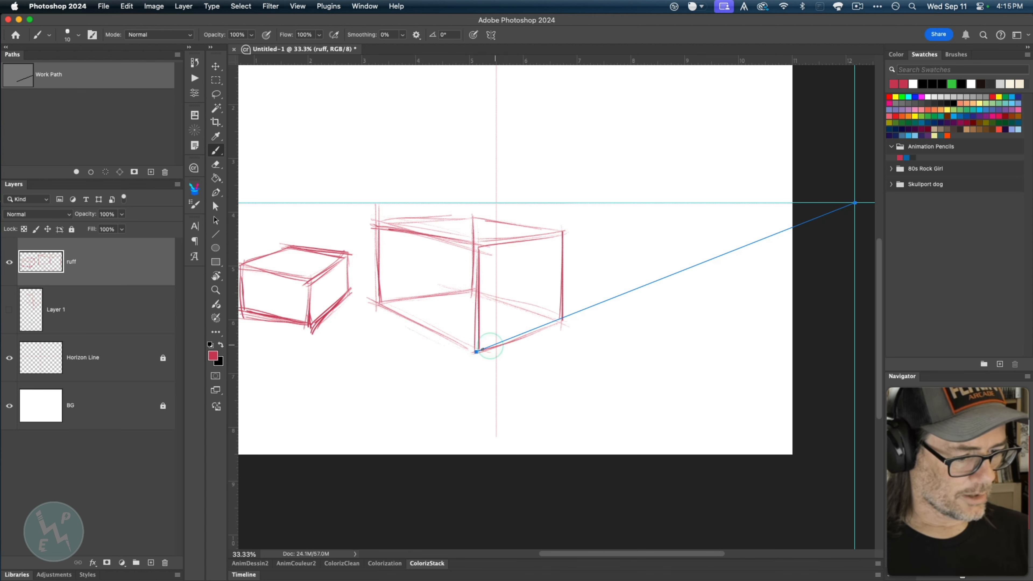
key("shift")
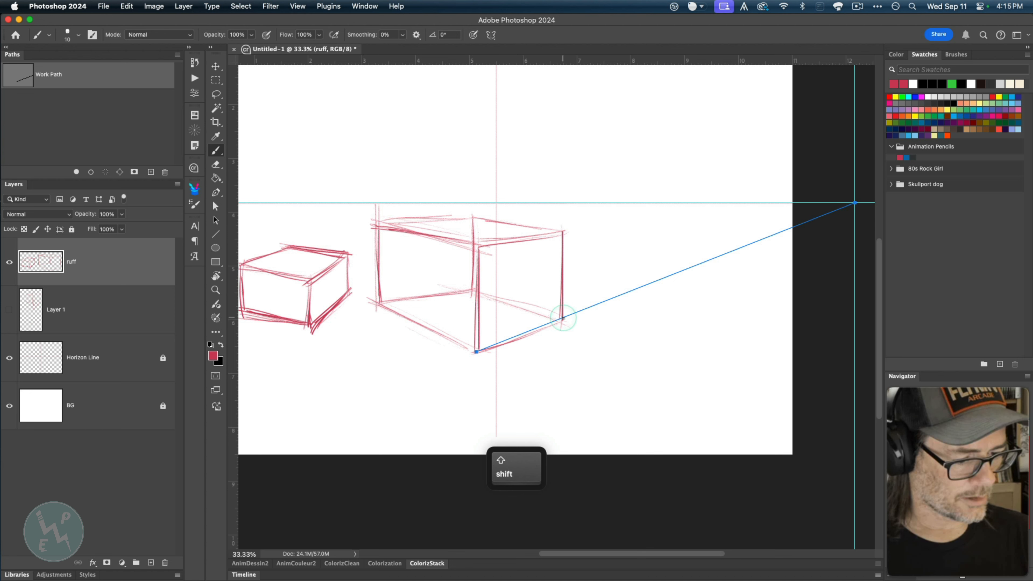
left_click(563, 318, "shift")
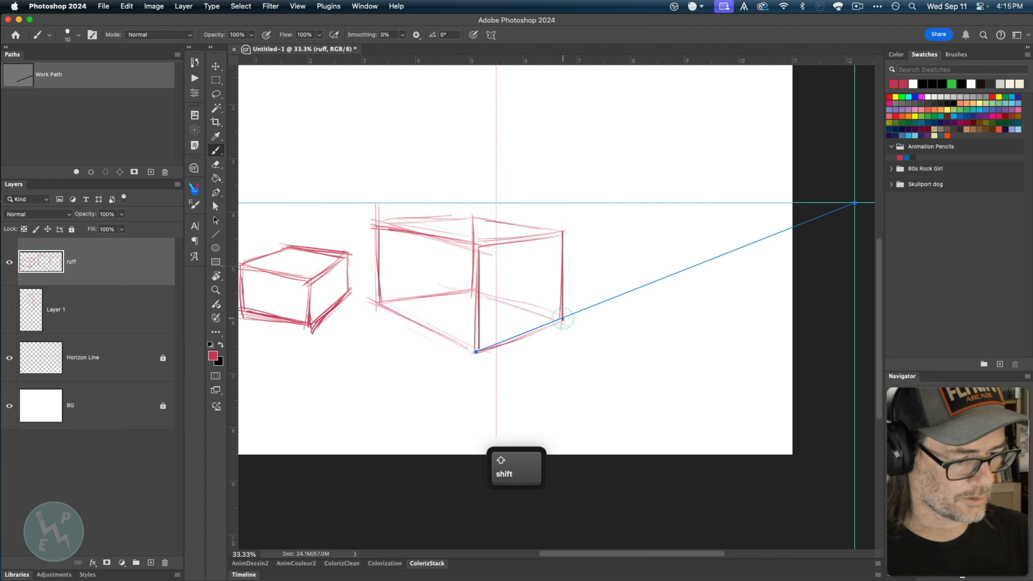
left_click_drag(477, 352, 497, 347)
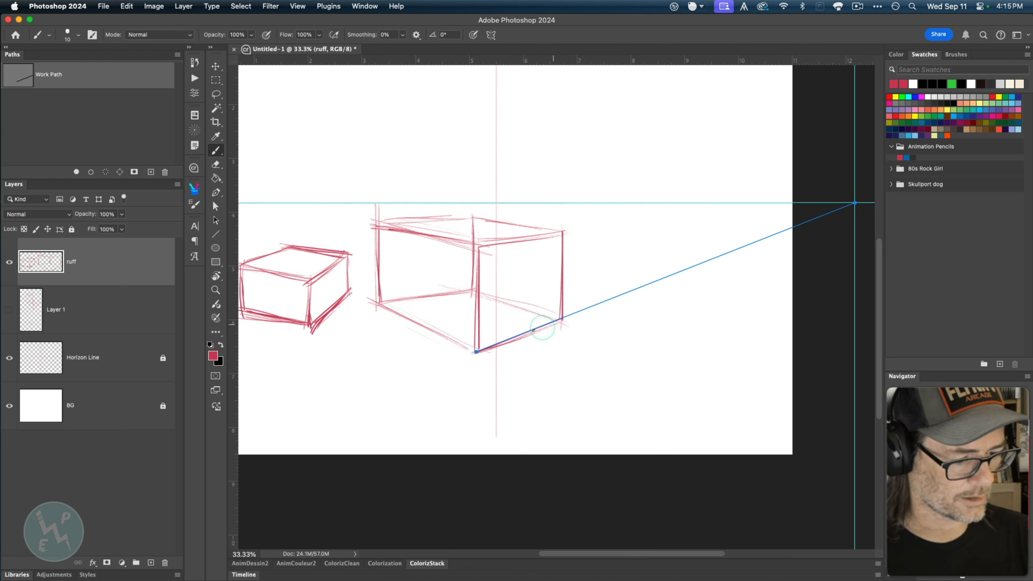
- Brush a test scribble, undo it, and draw practice straight lines and connected segments below the large box
mouse_move(582, 390)
left_mouse_down()
mouse_move(563, 386)
mouse_move(523, 407)
left_mouse_up()
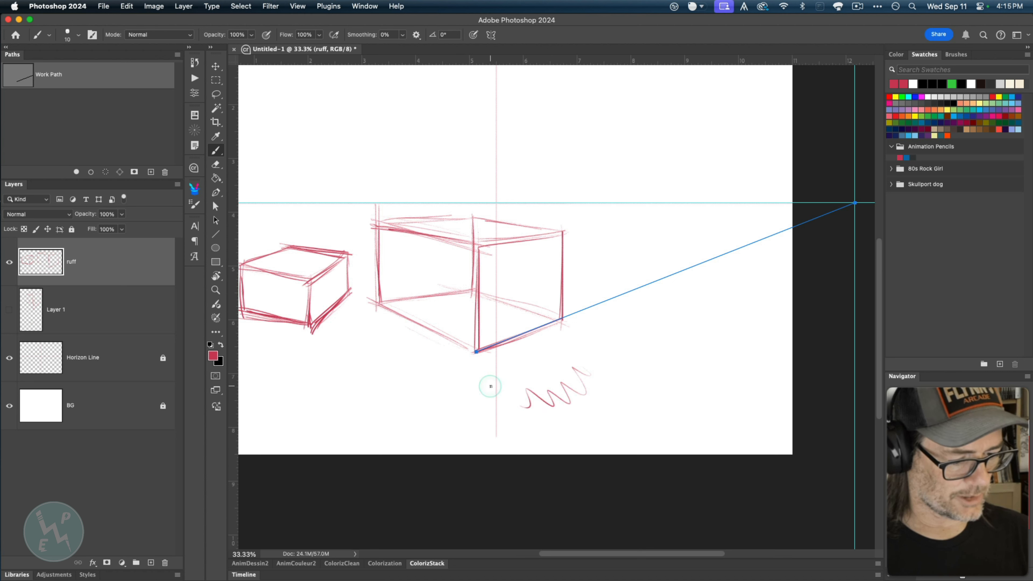
key("super+z")
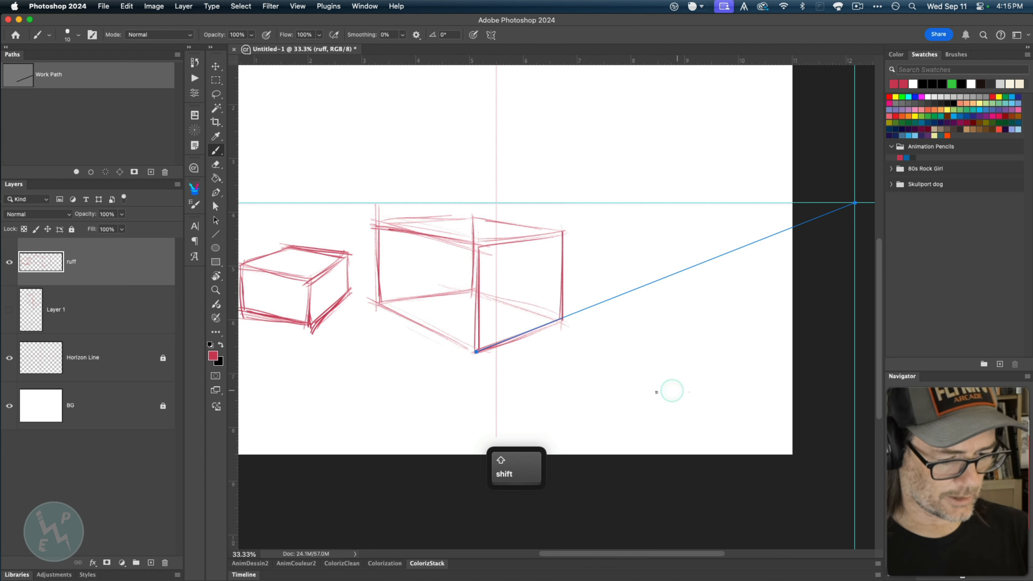
left_click_drag(689, 392, 536, 393)
mouse_move(716, 413)
left_mouse_down()
mouse_move(620, 421)
mouse_move(535, 413)
left_mouse_up()
left_click_drag(715, 419, 538, 422)
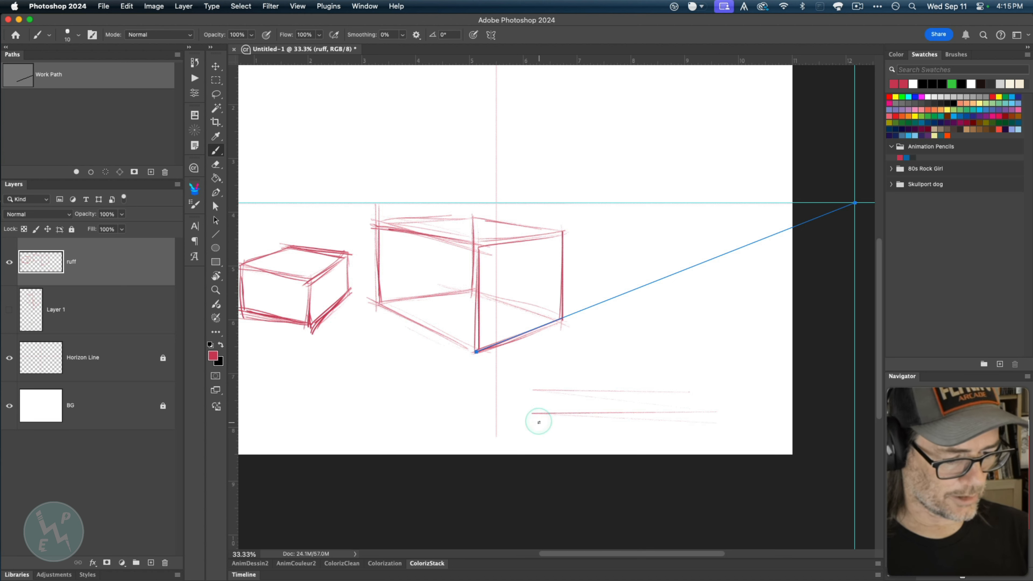
left_click(457, 389, "shift")
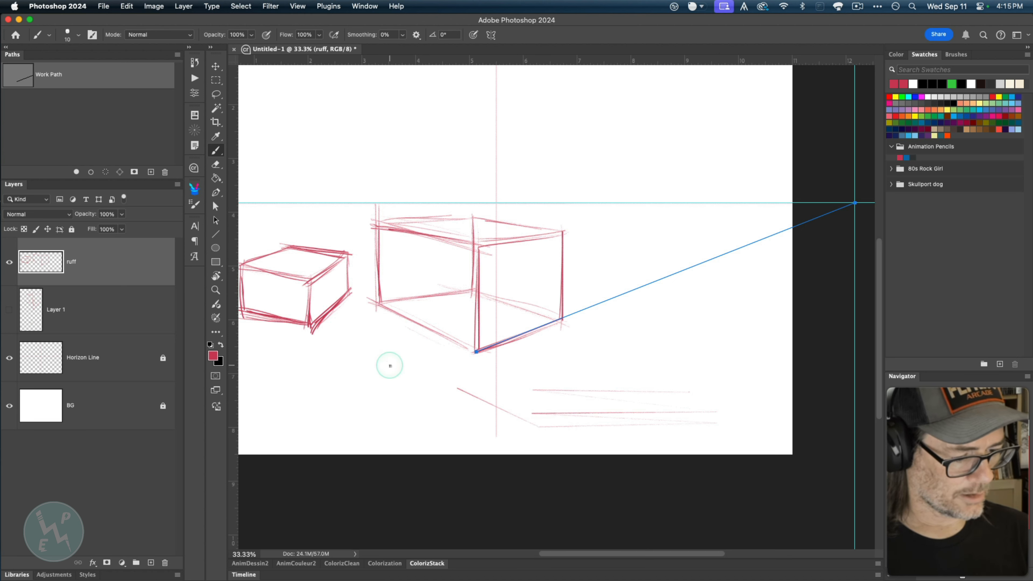
left_click(389, 365, "shift")
left_click(379, 393, "shift")
left_click(419, 424, "shift")
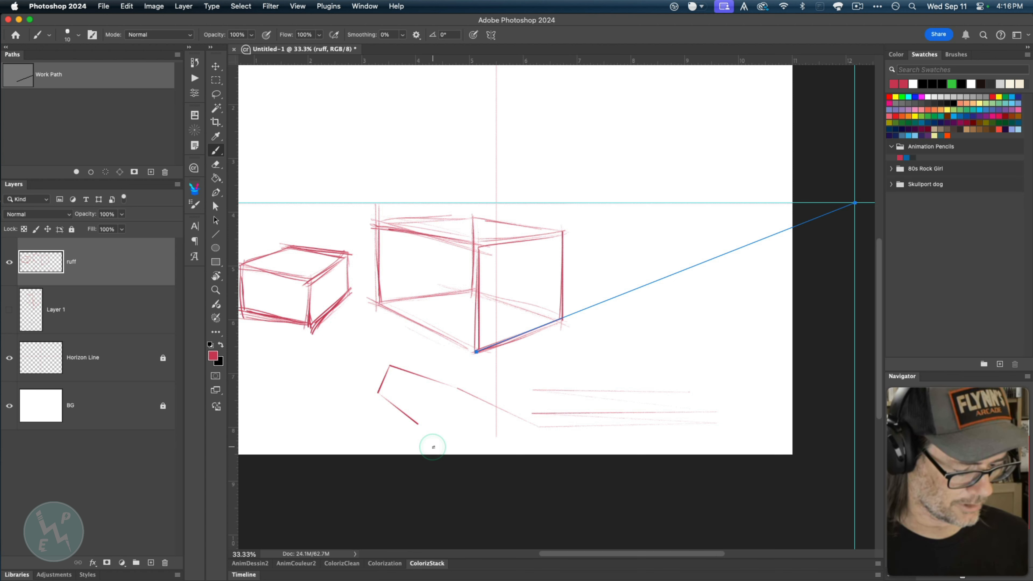
- Undo the practice lines below the large box
key("super+z")
key("super+z")
key("super+z")
key("super+z")
key("super+z")
key("super+z")
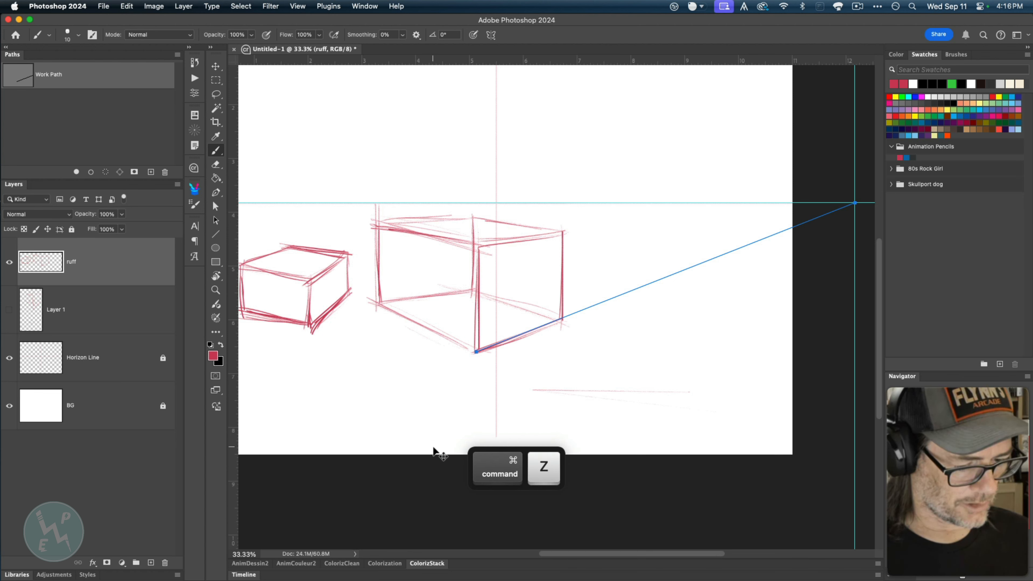
key("super+z")
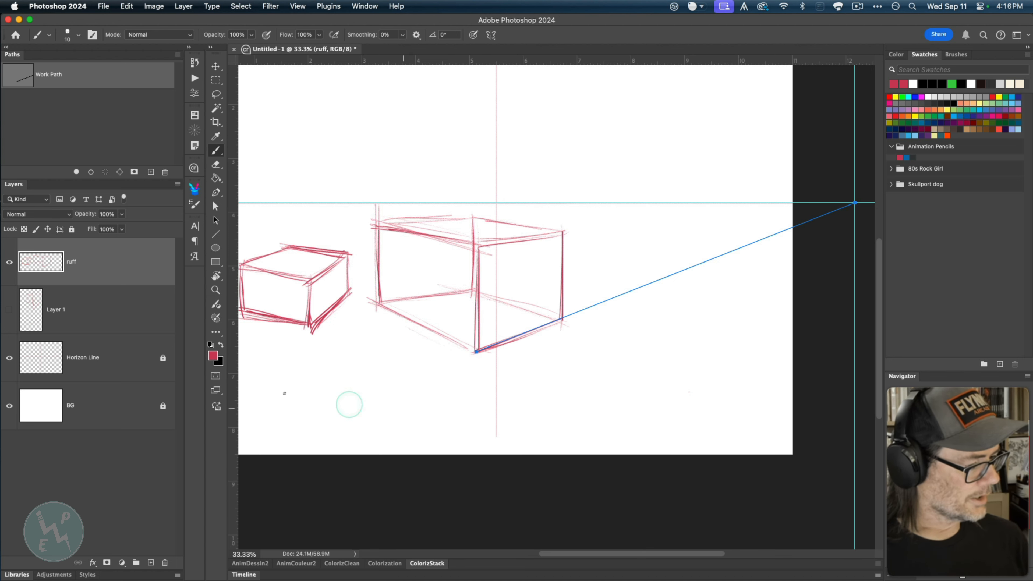
- Create a new layer above the ruff layer and name it "ruff 2"
left_click(151, 562)
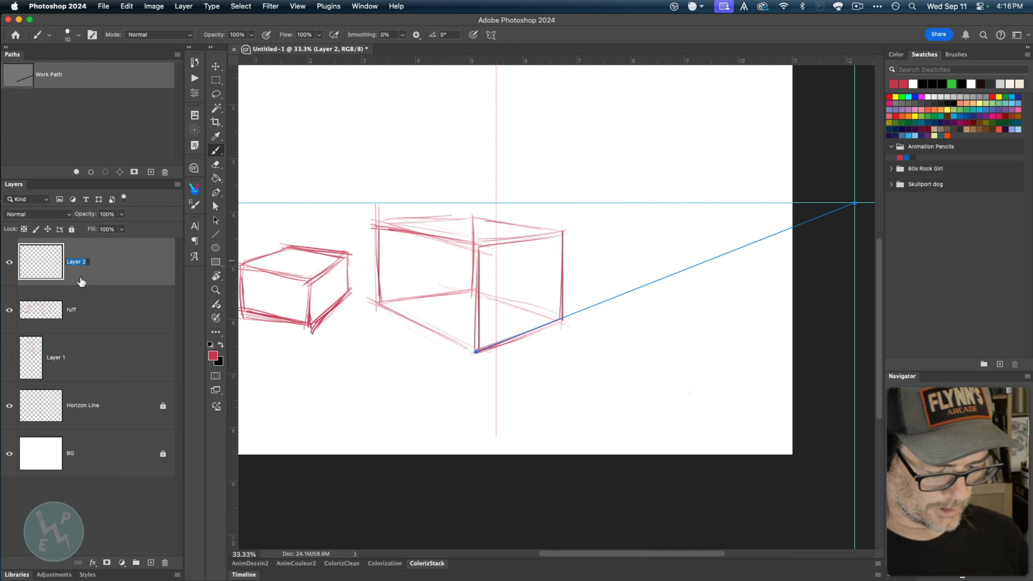
type("ruff 2")
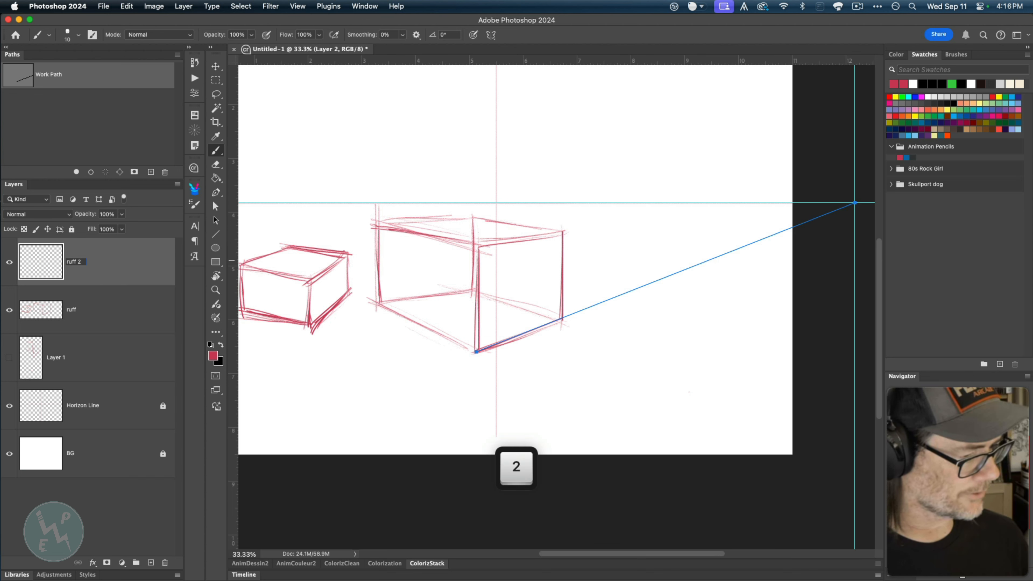
key("Return")
- Lower the ruff layer's opacity to 37% and make ruff 2 the active layer
left_click(105, 317)
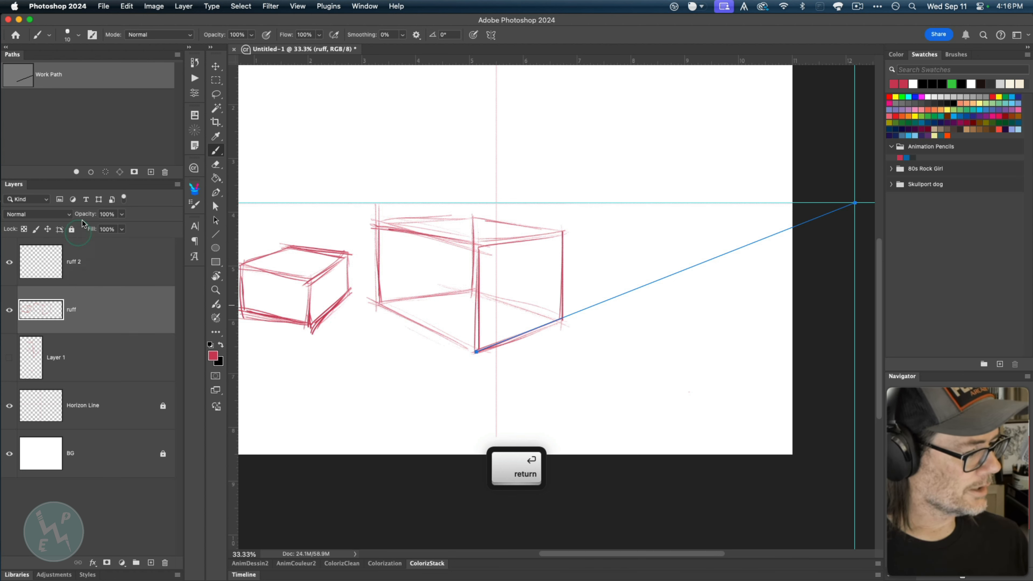
left_click_drag(90, 219, 85, 220)
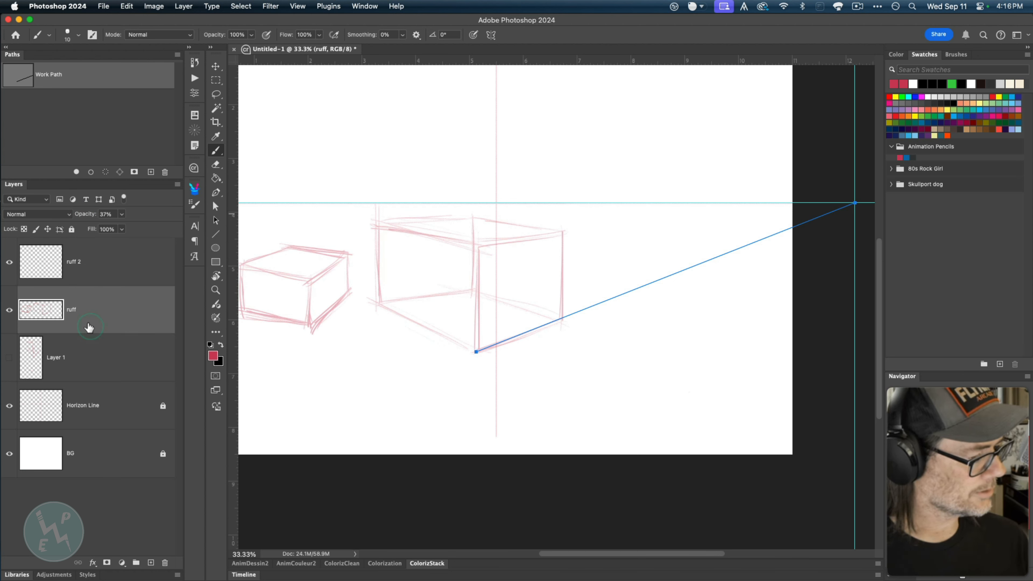
left_click(81, 264)
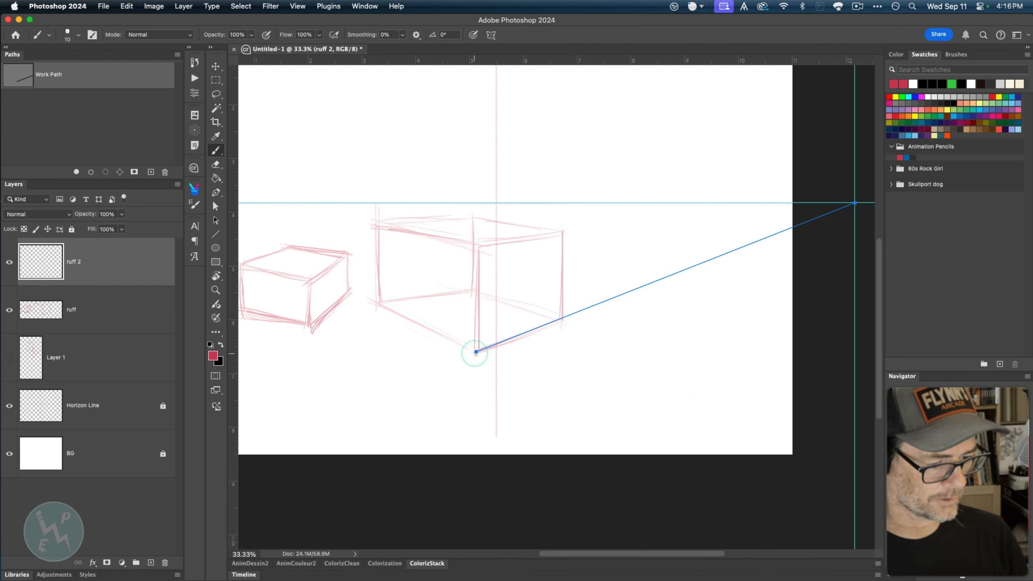
- Adjust the path's lower anchor so it sits exactly on the large box's front bottom corner
key("super")
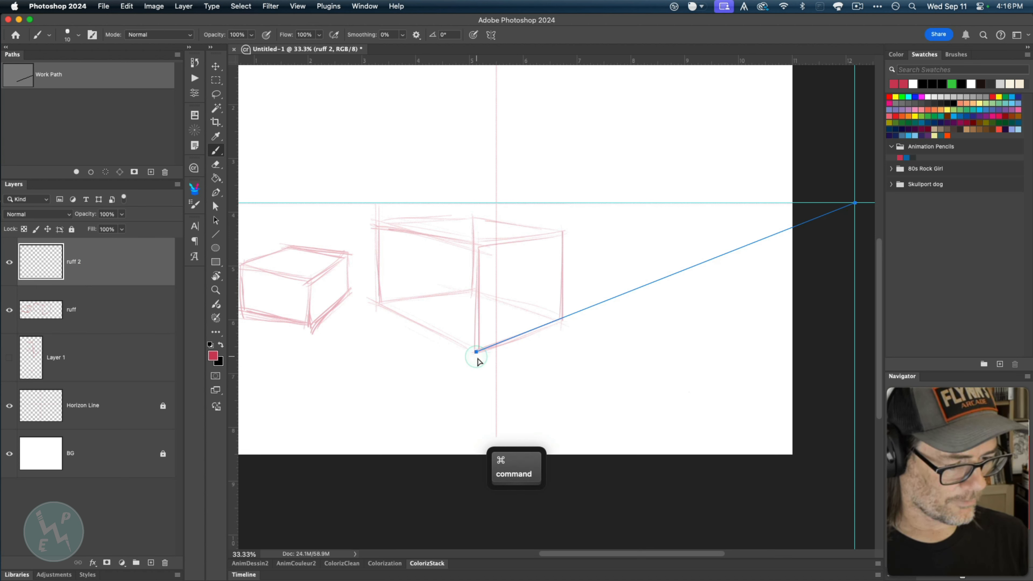
mouse_move(477, 354)
left_mouse_down()
mouse_move(477, 372)
mouse_move(474, 357)
left_mouse_up()
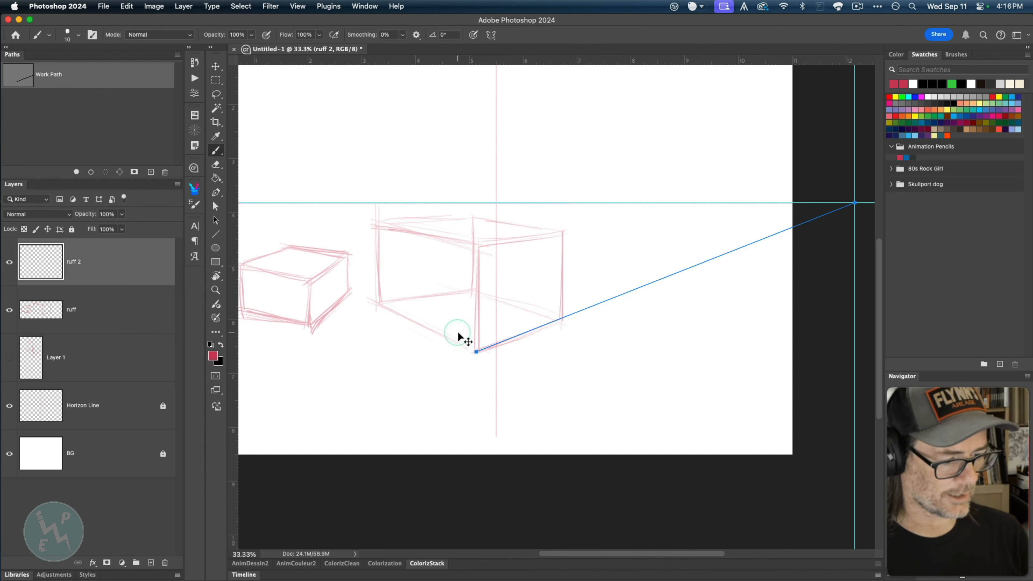
key("super")
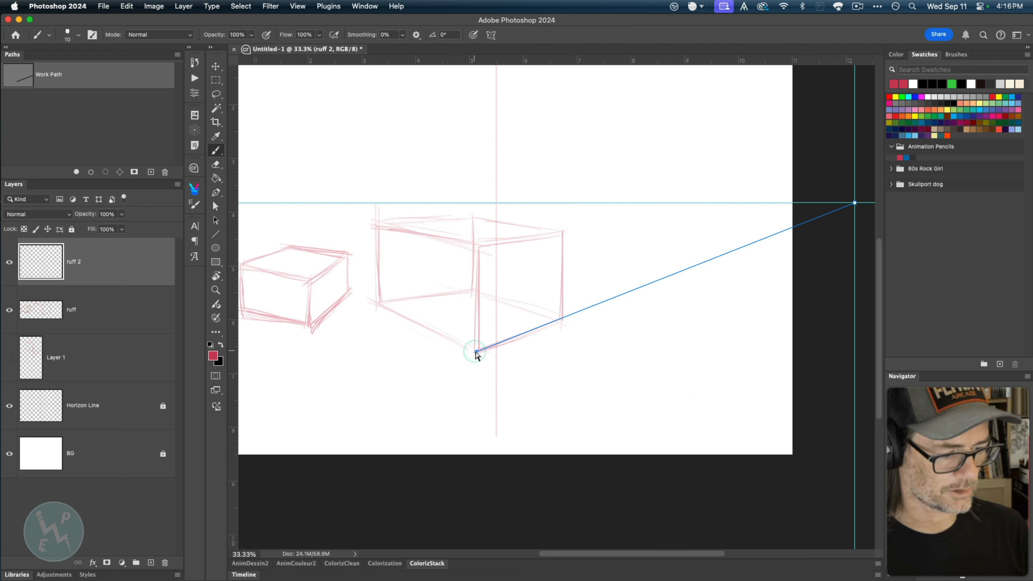
mouse_move(476, 355)
left_mouse_down()
mouse_move(475, 390)
mouse_move(500, 351)
mouse_move(463, 342)
mouse_move(466, 368)
mouse_move(476, 351)
left_mouse_up()
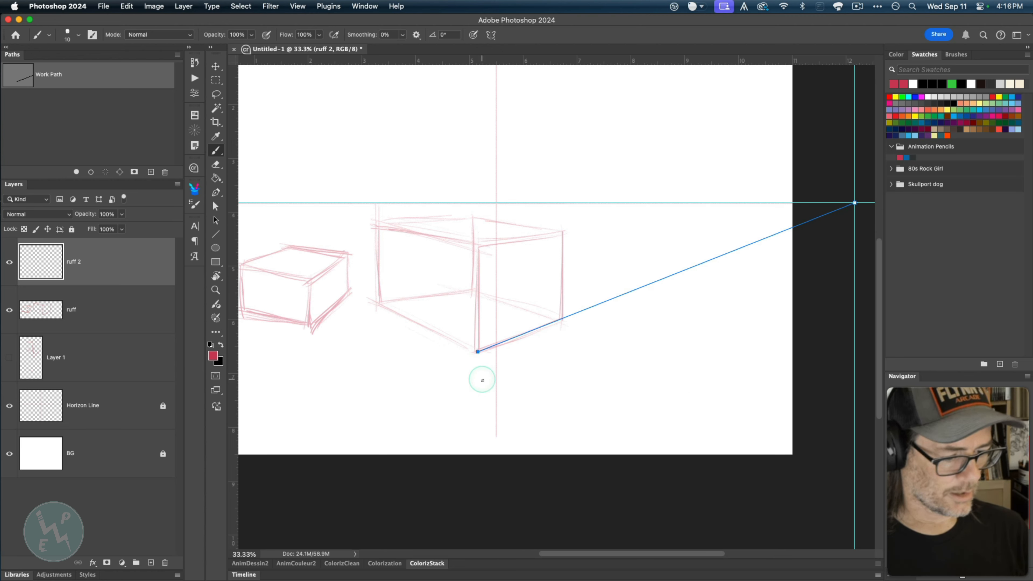
- Try a brush scribble below the large box and a brush stroke along the path, undoing the path stroke
mouse_move(467, 373)
left_mouse_down()
mouse_move(454, 371)
mouse_move(435, 399)
left_mouse_up()
key("Return")
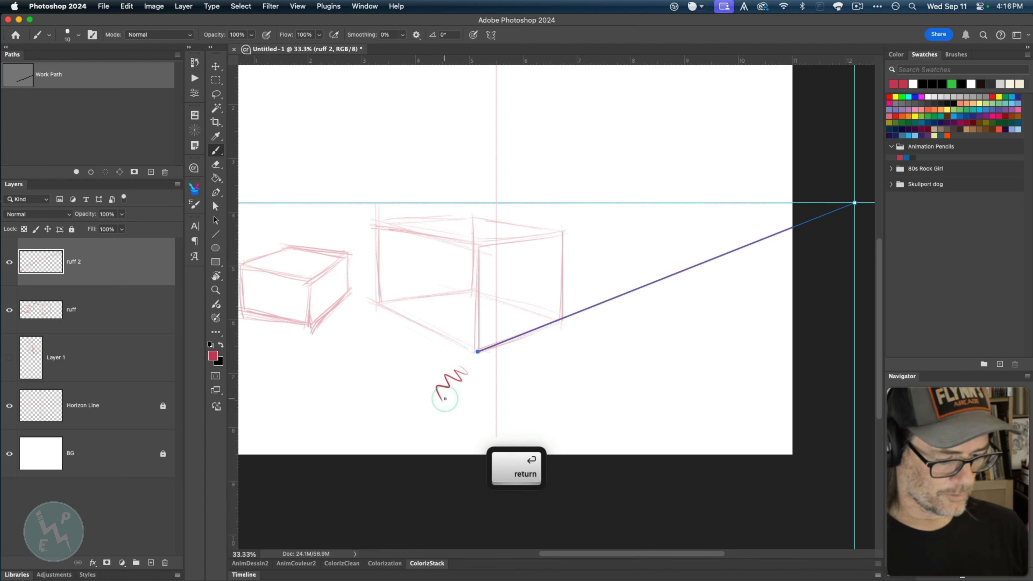
key("super+z")
key("super+z")
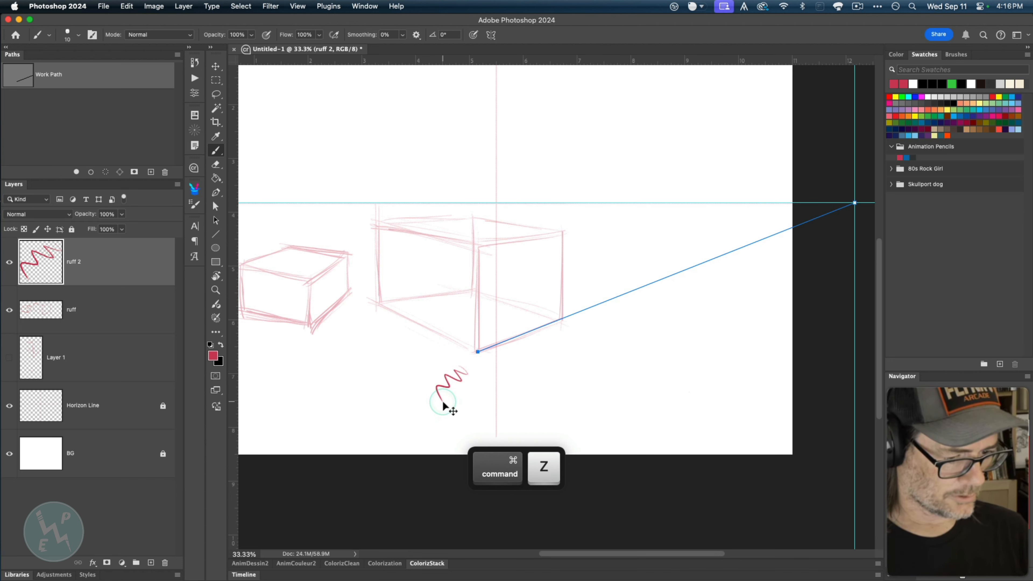
- Stroke the path with the brush from the front bottom corner, move its anchor to the front top corner and stroke it again
key("Return")
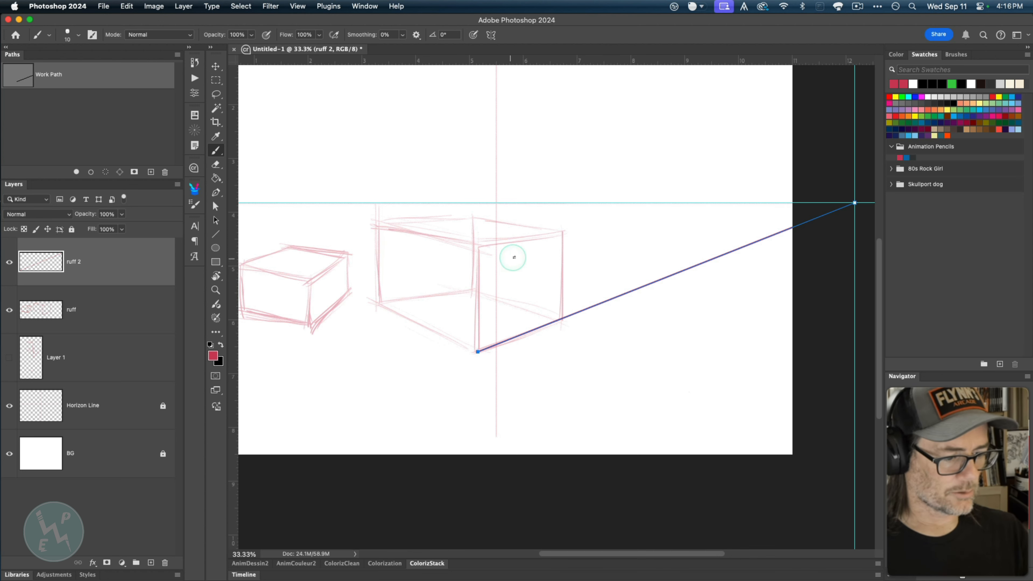
key("super")
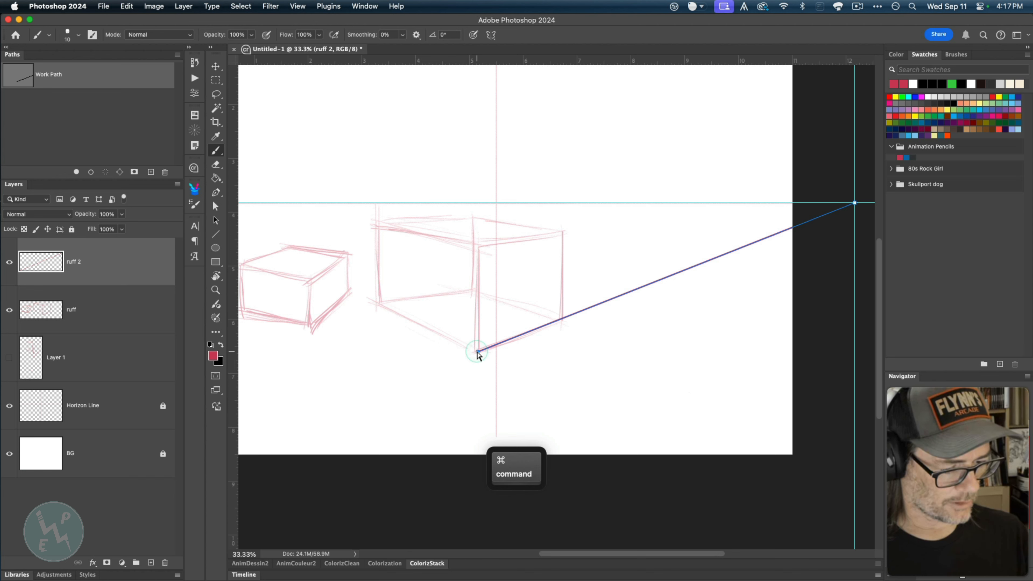
mouse_move(477, 352)
left_mouse_down()
mouse_move(476, 245)
mouse_move(460, 274)
mouse_move(423, 248)
mouse_move(476, 244)
left_mouse_up()
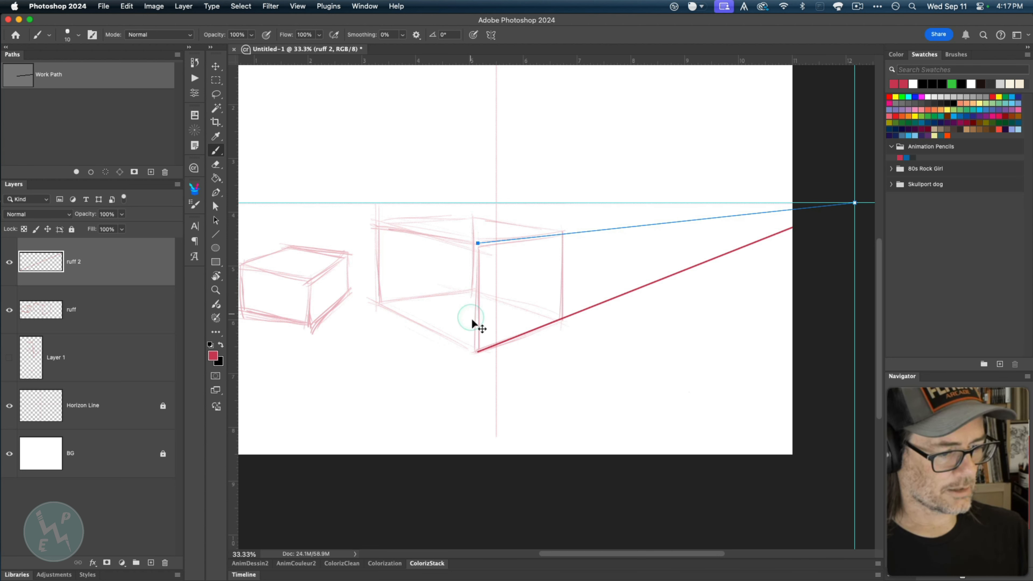
key("Return")
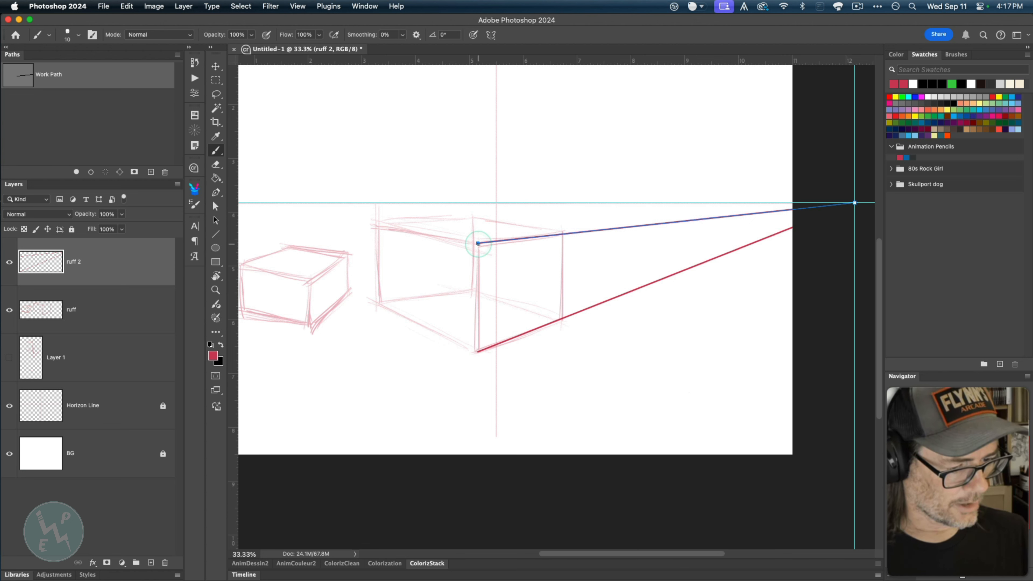
- Brush a straight vertical line for the large box's front edge, from the top corner to slightly past the bottom corner
left_click_drag(477, 243, 478, 351)
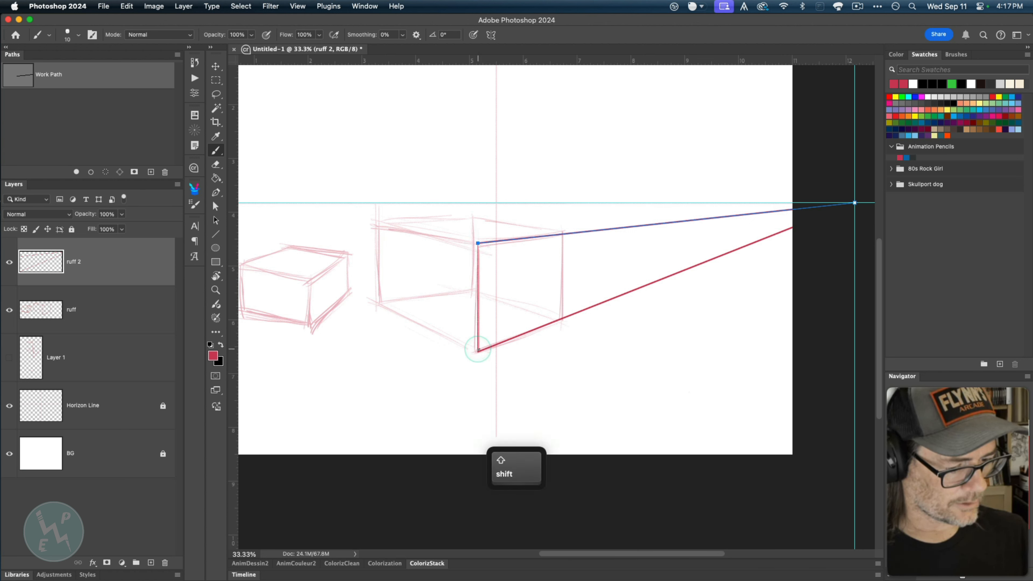
mouse_move(479, 306)
left_mouse_down()
mouse_move(478, 244)
mouse_move(475, 362)
left_mouse_up()
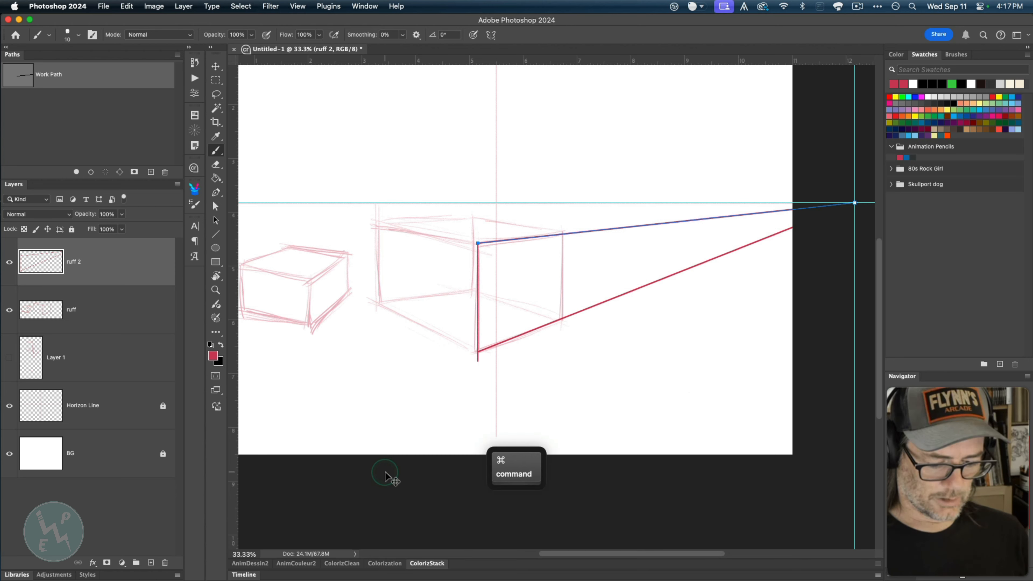
key("super+minus")
mouse_move(413, 452)
left_mouse_down()
mouse_move(438, 438)
mouse_move(434, 427)
left_mouse_up()
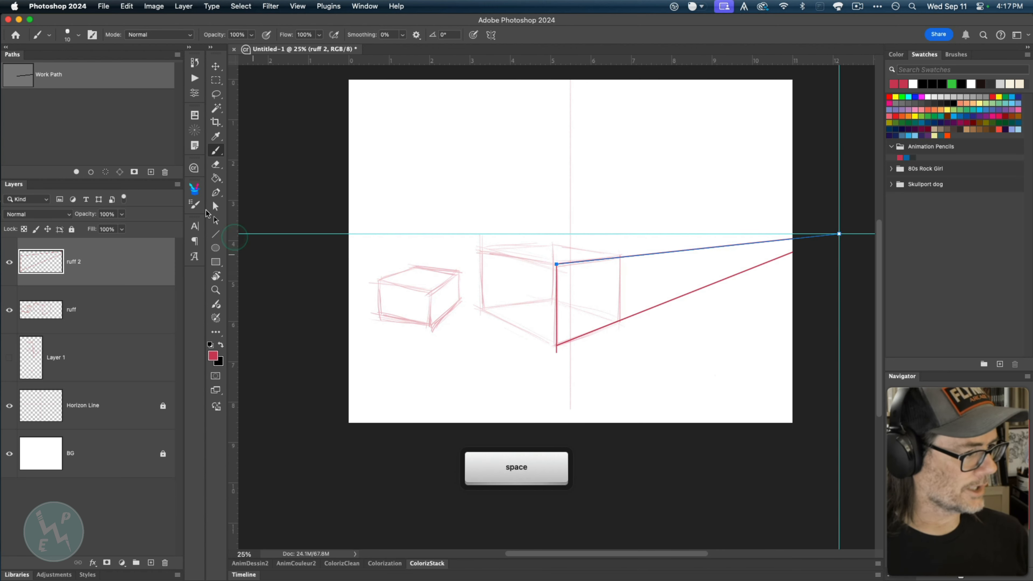
- Save the work path under the name "Vanishing Points"
double_click(47, 79)
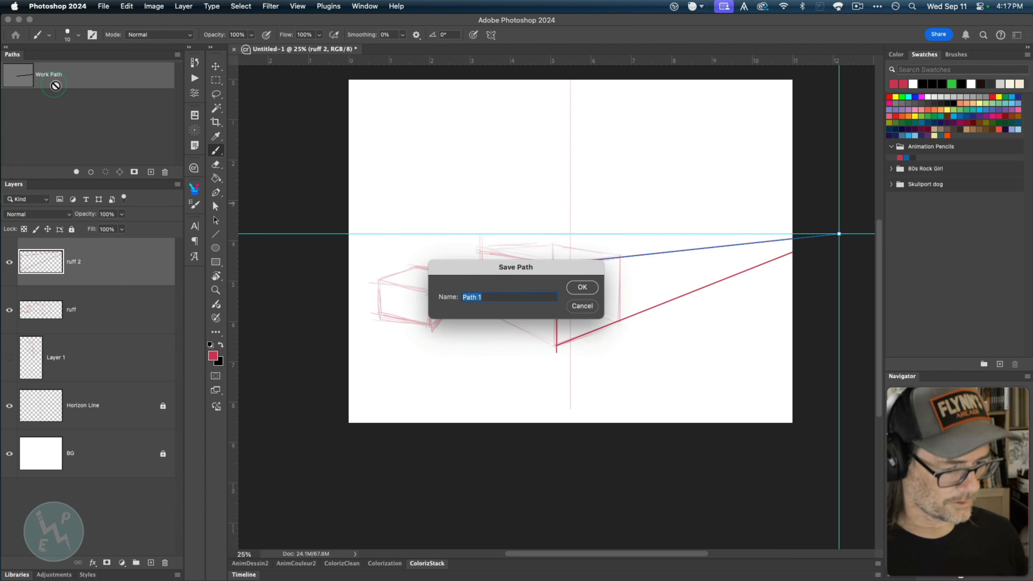
type("Vanish")
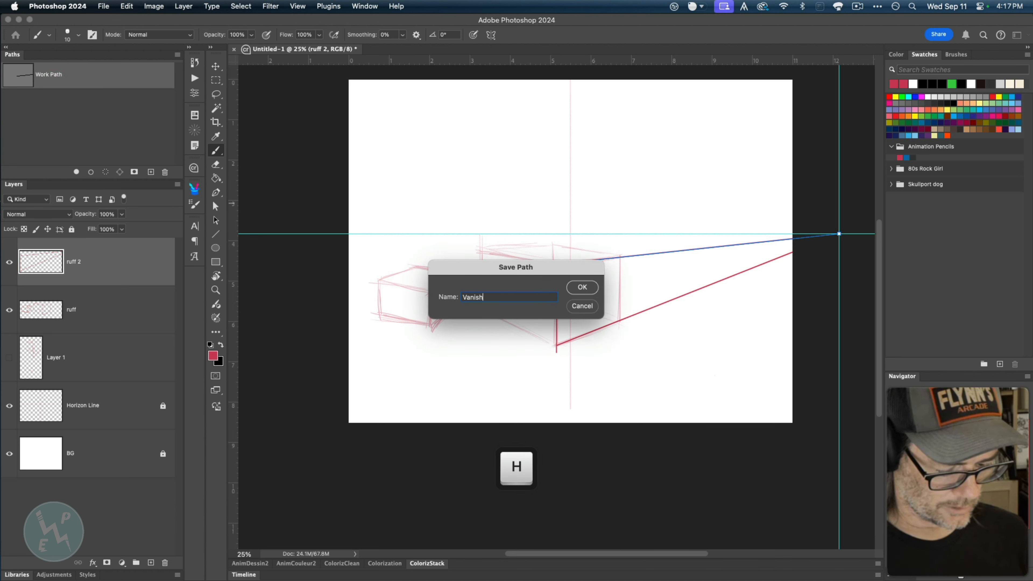
type("ing Points")
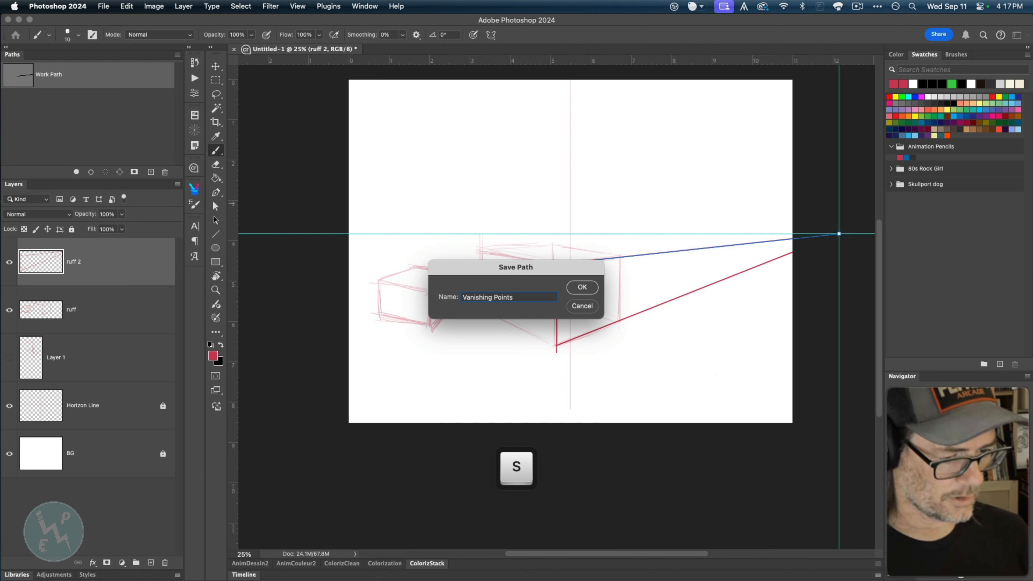
key("Return")
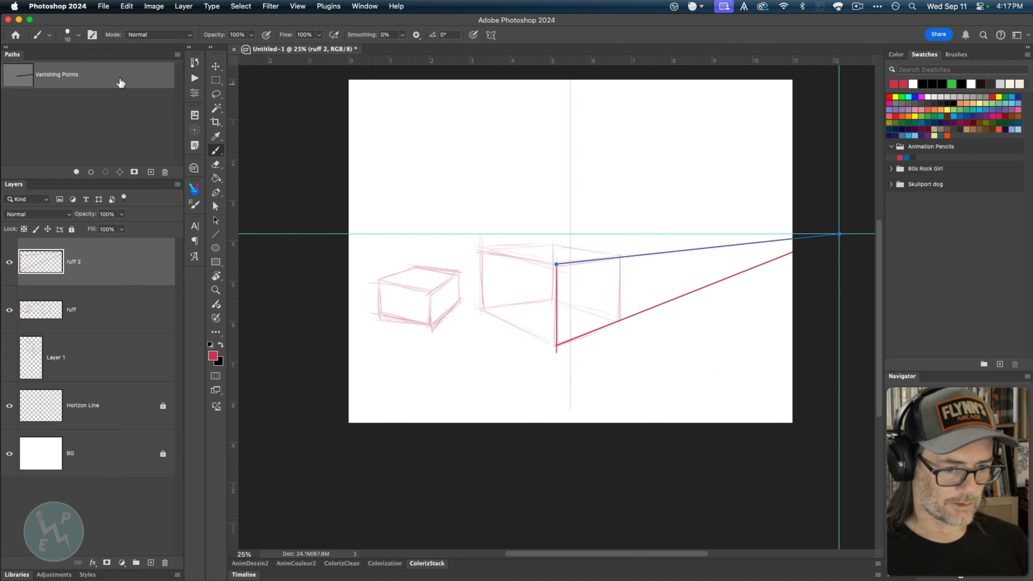
- Draw a pen path from the large box's front bottom corner to a left vanishing point on the horizon and back to its front top corner
key("space")
left_click_drag(426, 488, 461, 489)
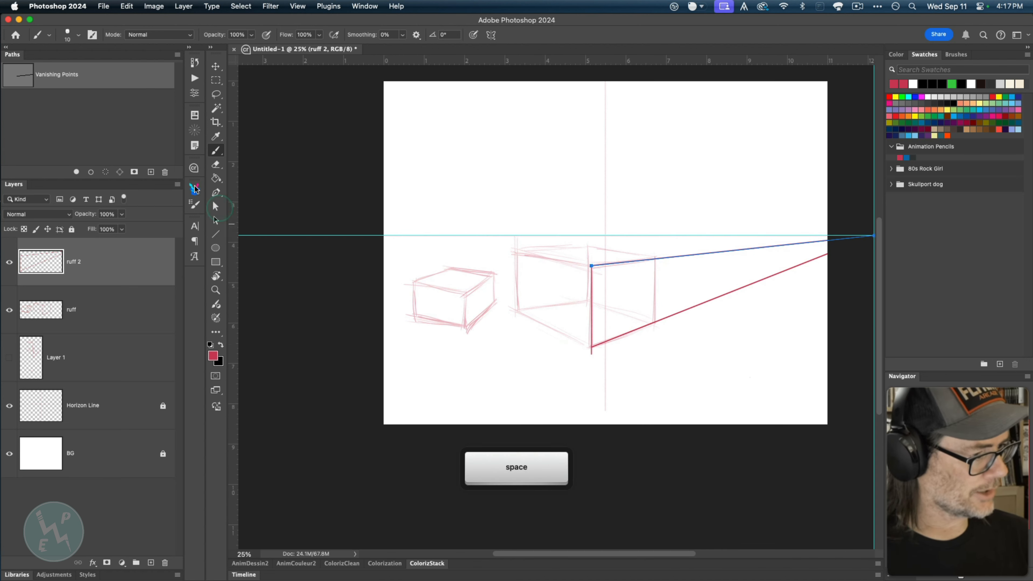
key("p")
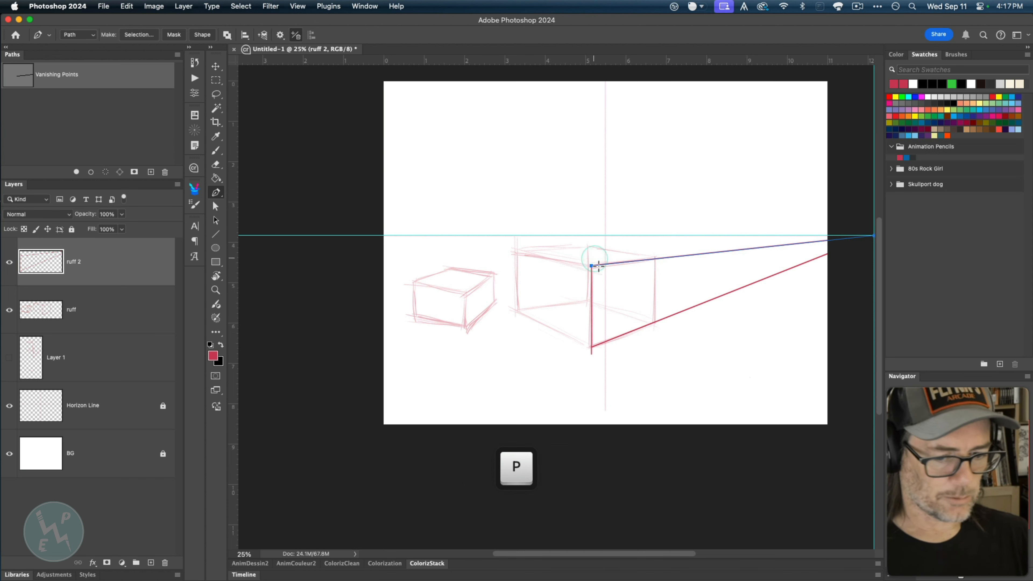
key("space")
left_click_drag(509, 322, 483, 322)
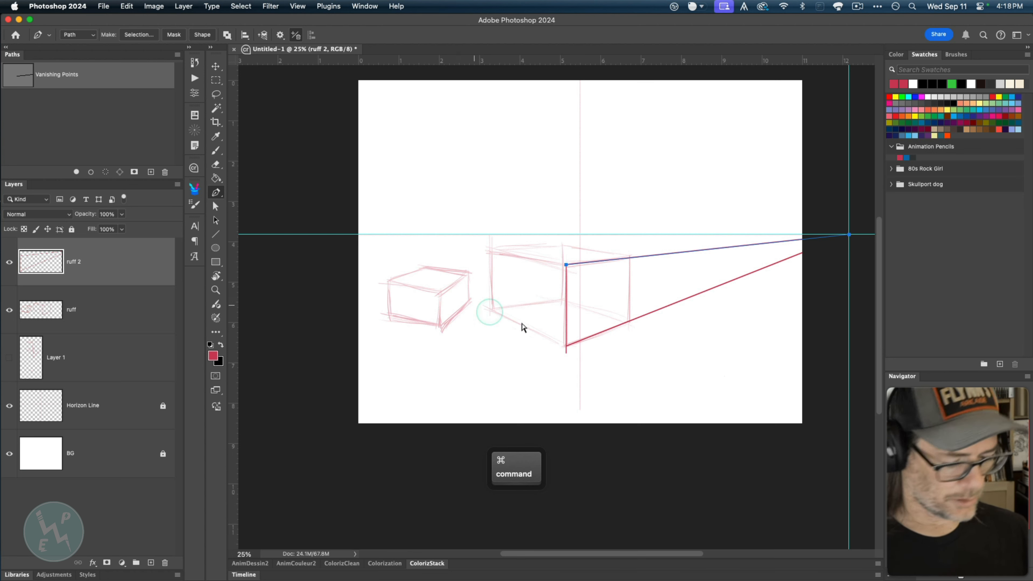
left_click(534, 294, "super")
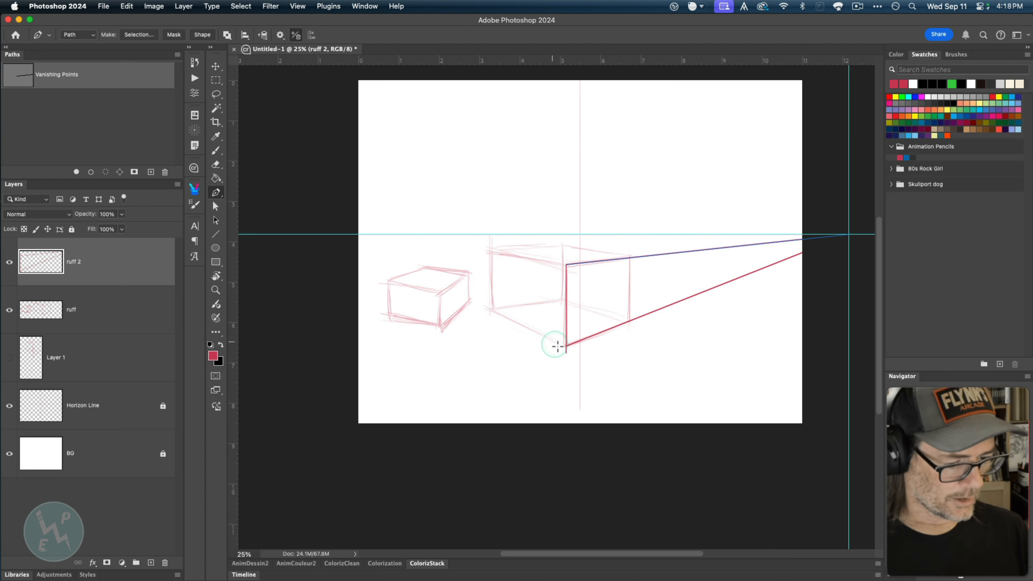
left_click(566, 346)
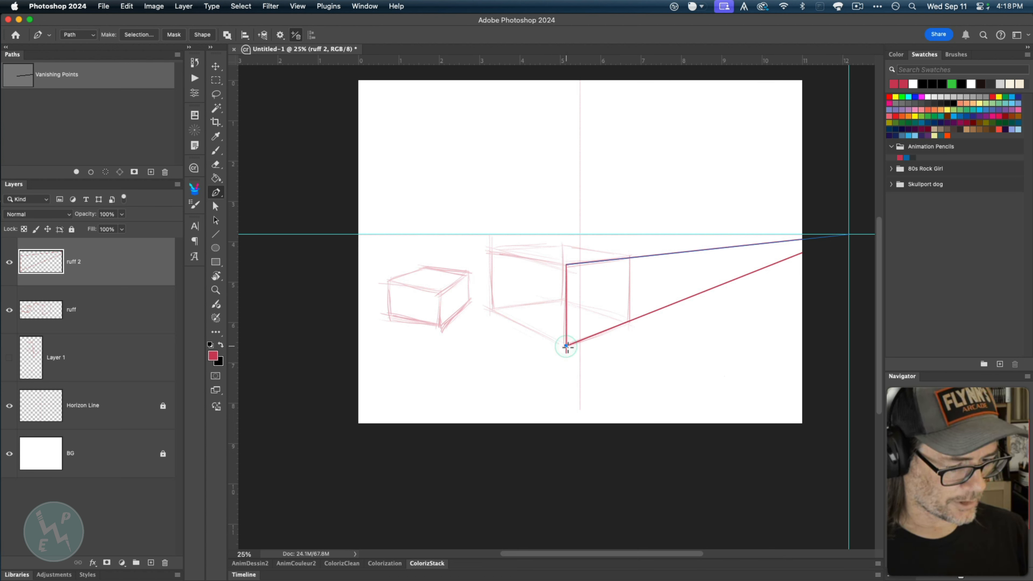
left_click(342, 235)
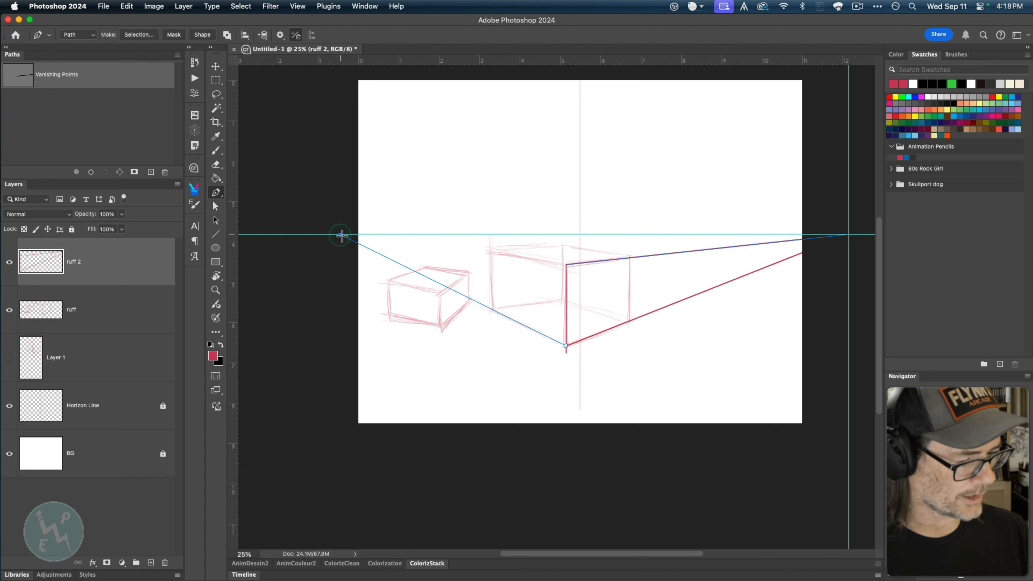
left_click(564, 265)
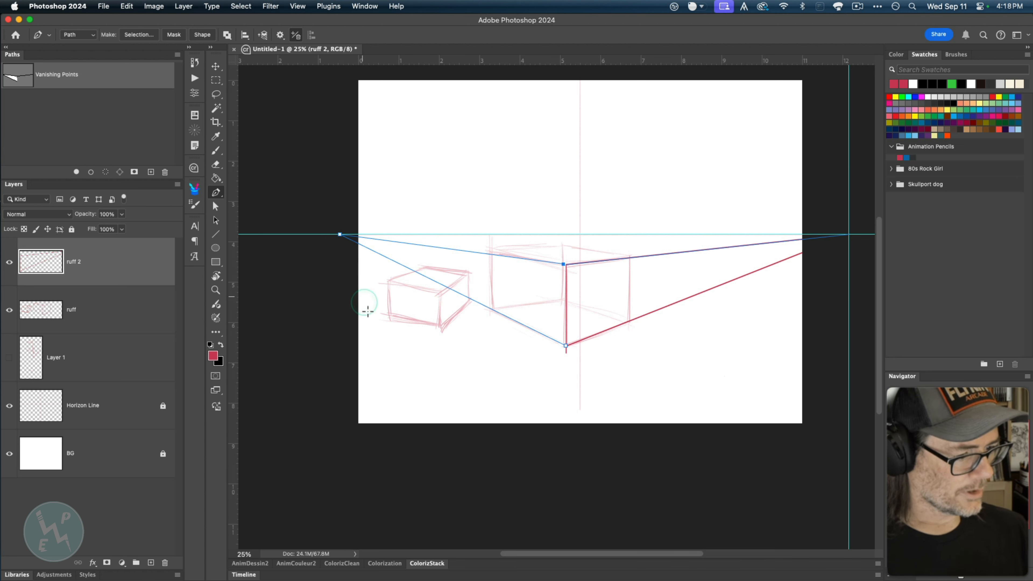
left_click(397, 262)
key("super+z")
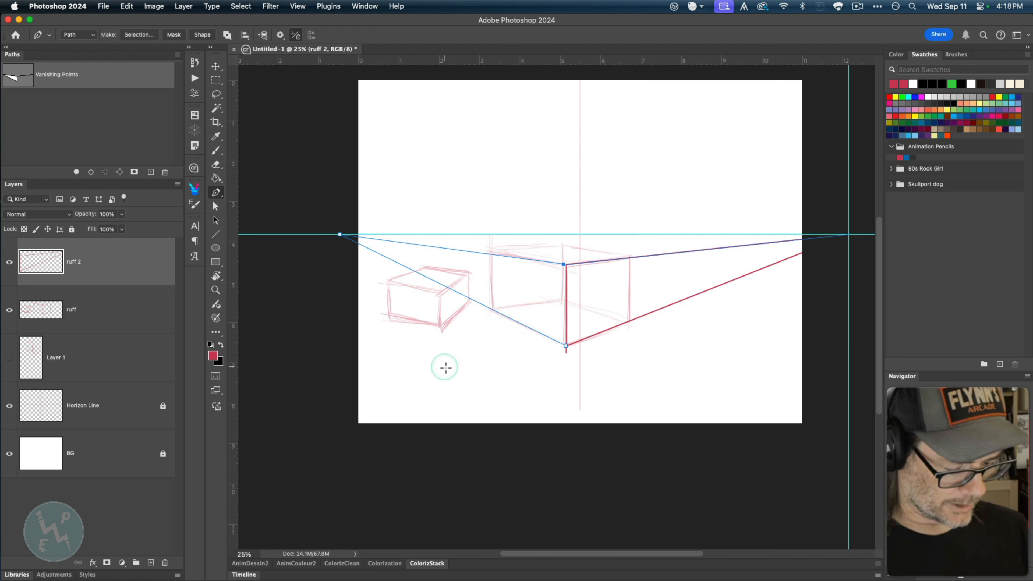
- Align the path's upper anchor with the large box's front top corner and shift the left vanishing-point anchor along the horizon, outside the canvas
key("a")
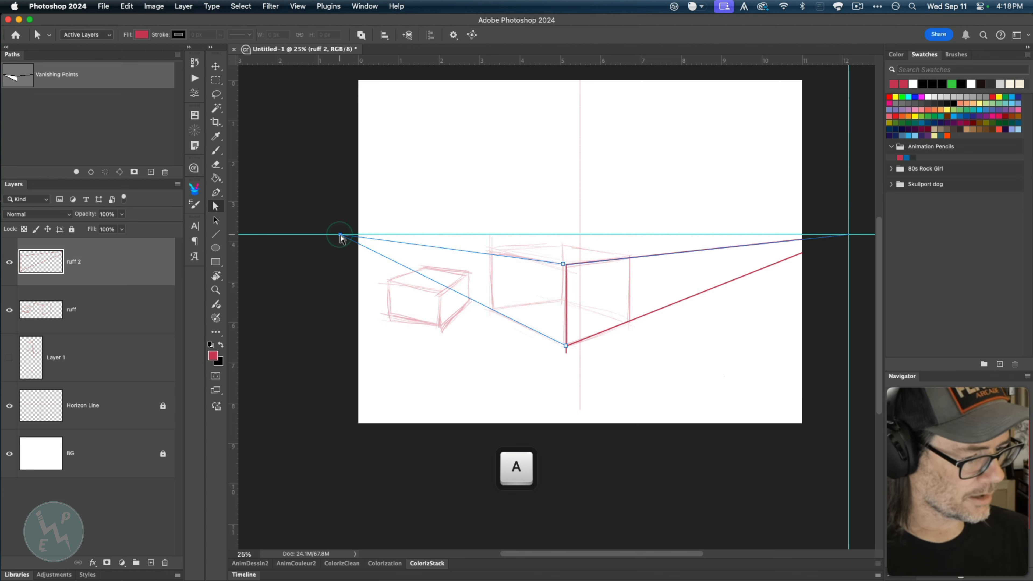
left_click_drag(340, 237, 353, 236)
key("super+space")
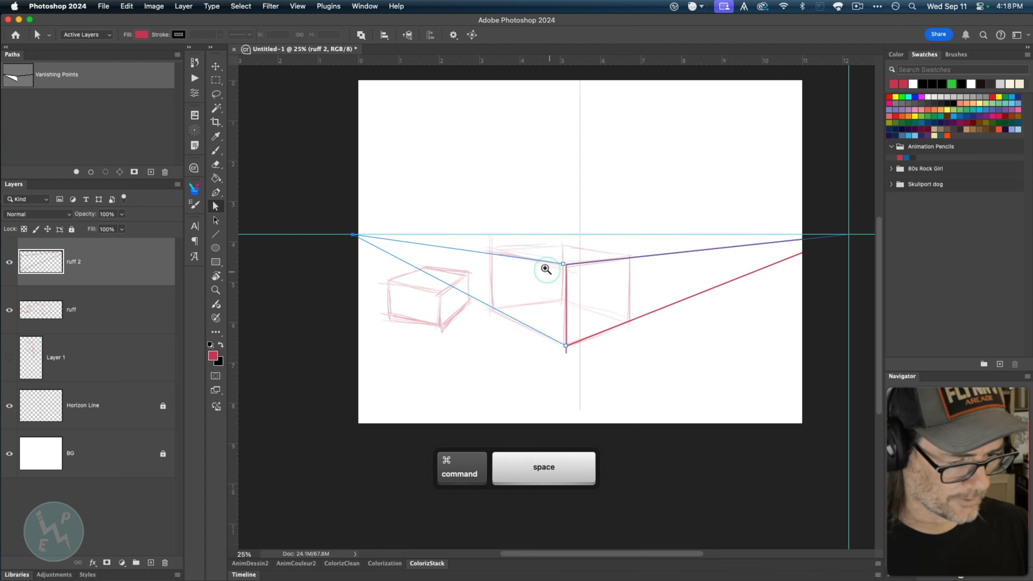
left_click_drag(546, 269, 616, 265)
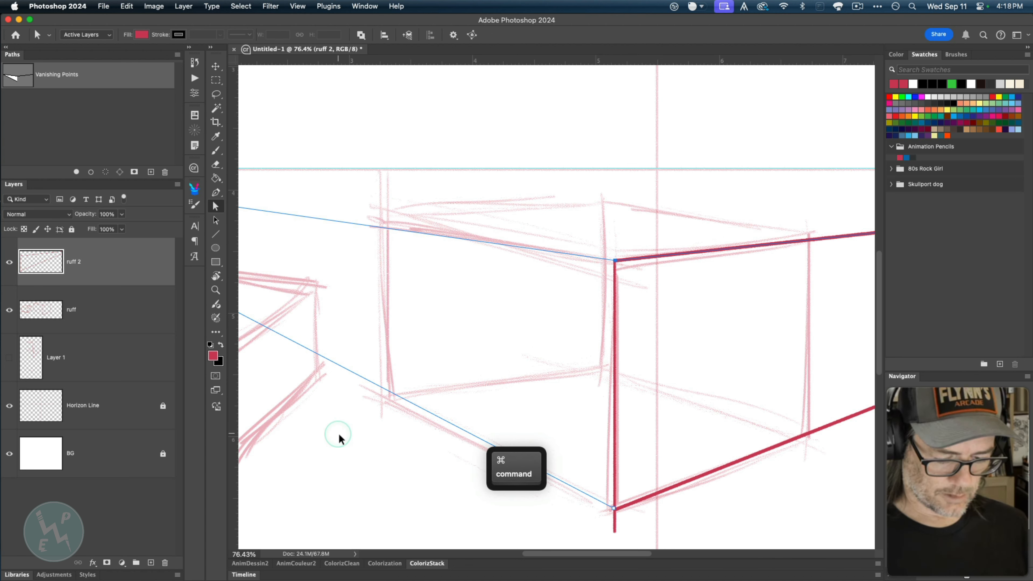
key("super+minus")
key("super+minus")
key("super+minus")
key("space")
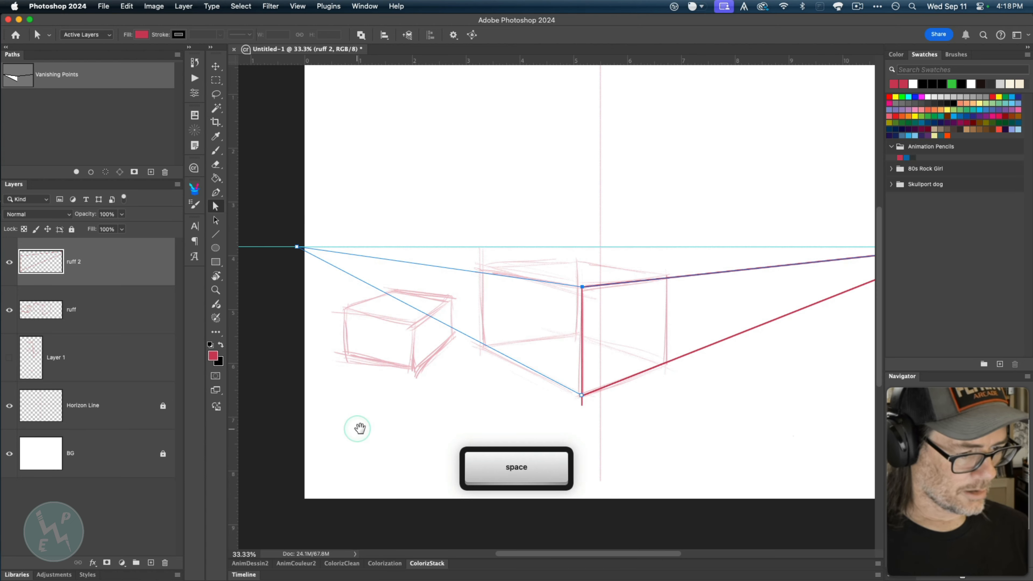
left_click_drag(362, 427, 401, 406)
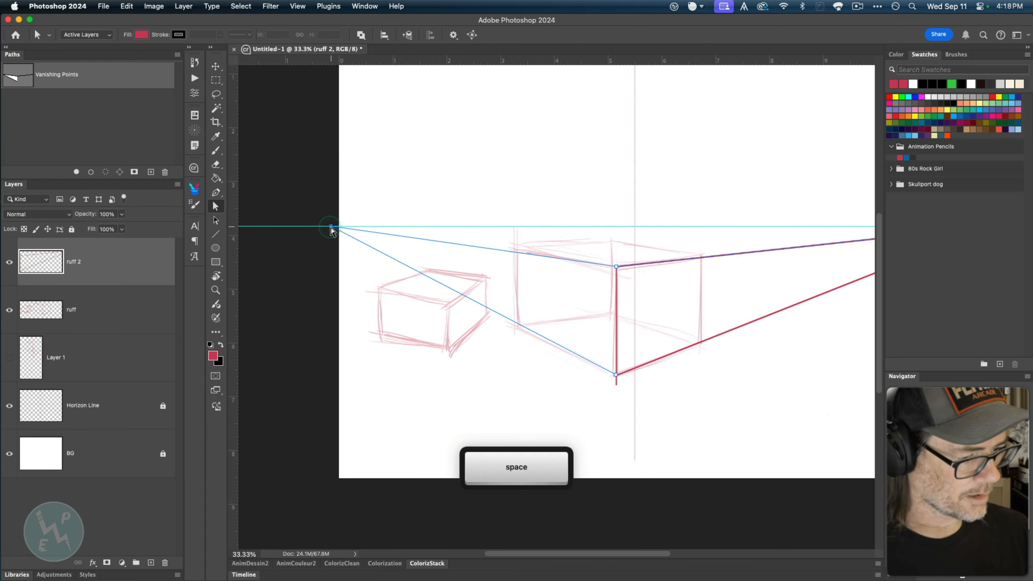
left_click_drag(331, 230, 304, 226)
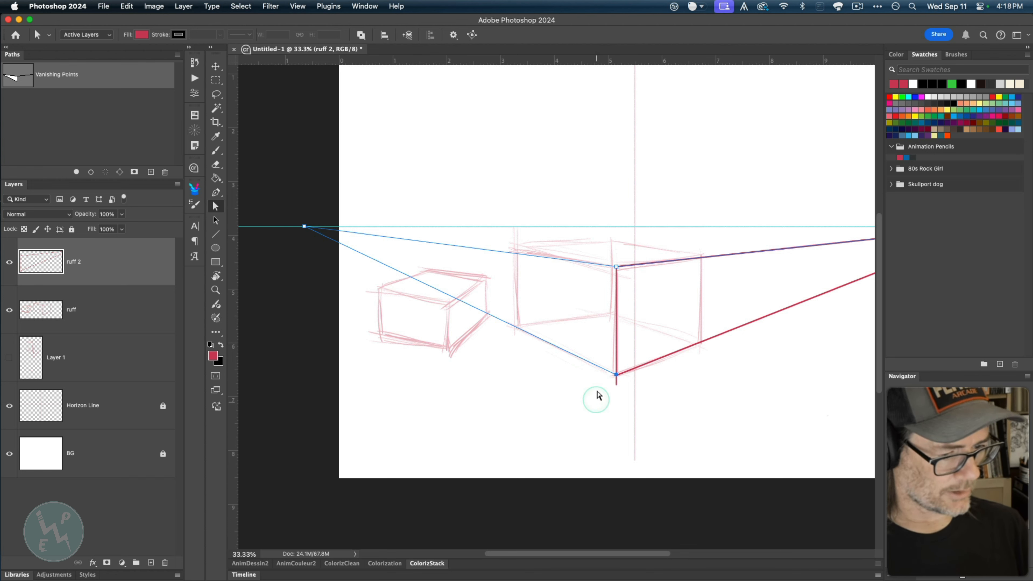
- Delete the path's lower segment and stroke the remaining line with the brush, its near anchor moved to the large box's front bottom corner
key("BackSpace")
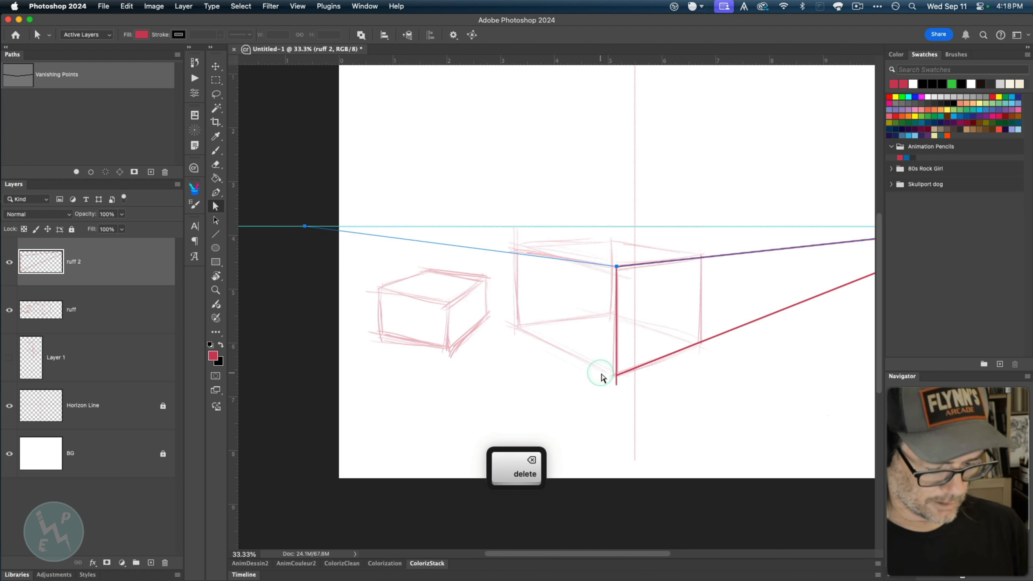
key("b")
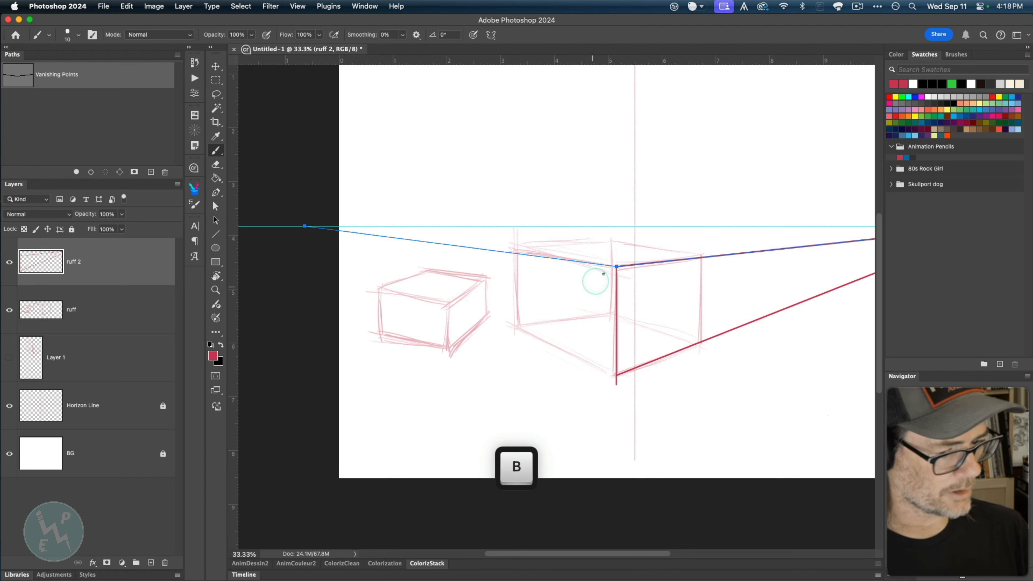
key("super")
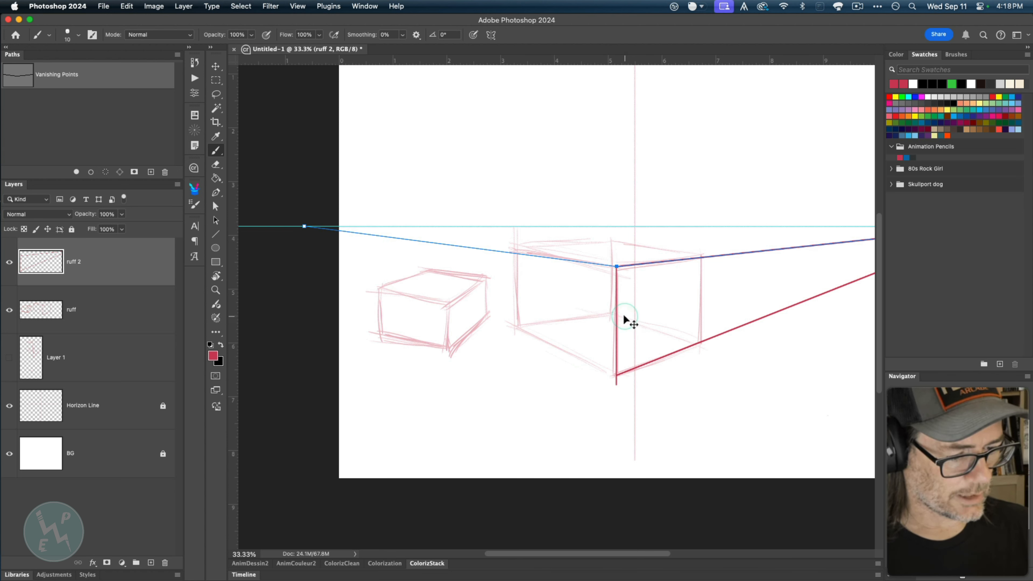
left_click_drag(616, 268, 617, 374)
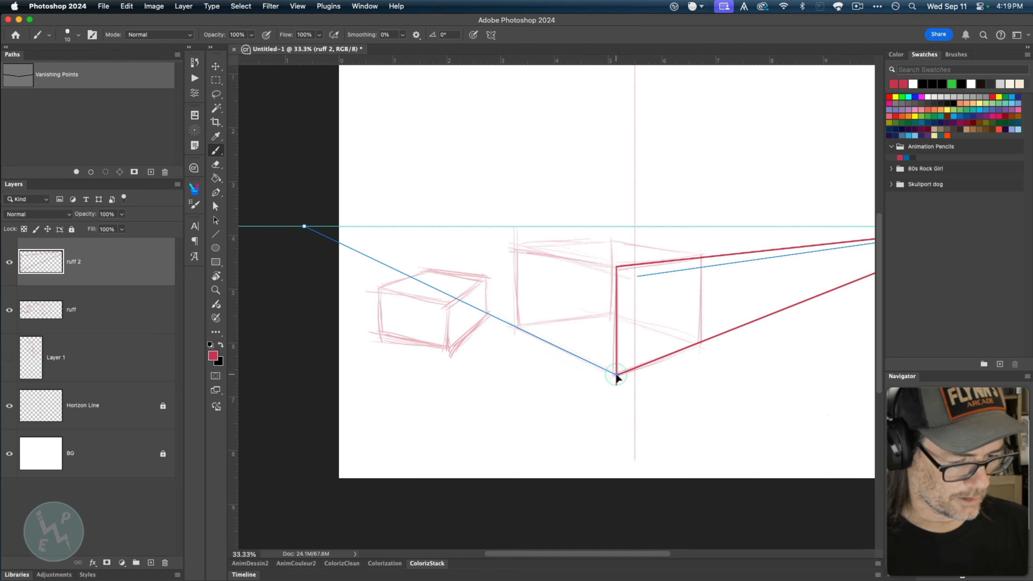
- Move the path's near anchor back up to the front top corner and stroke the line to the left vanishing point with the brush
key("super")
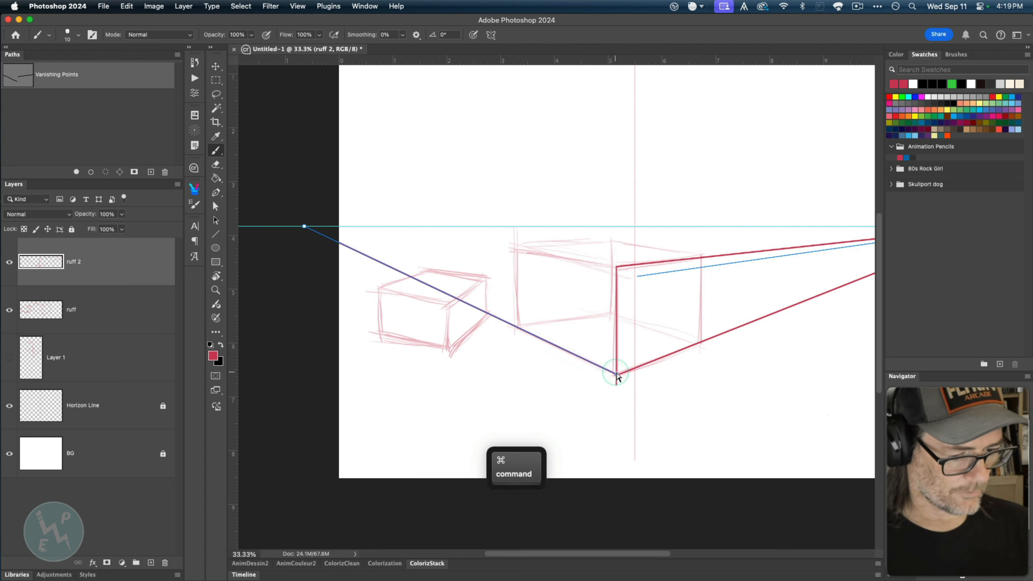
left_click_drag(617, 376, 617, 269)
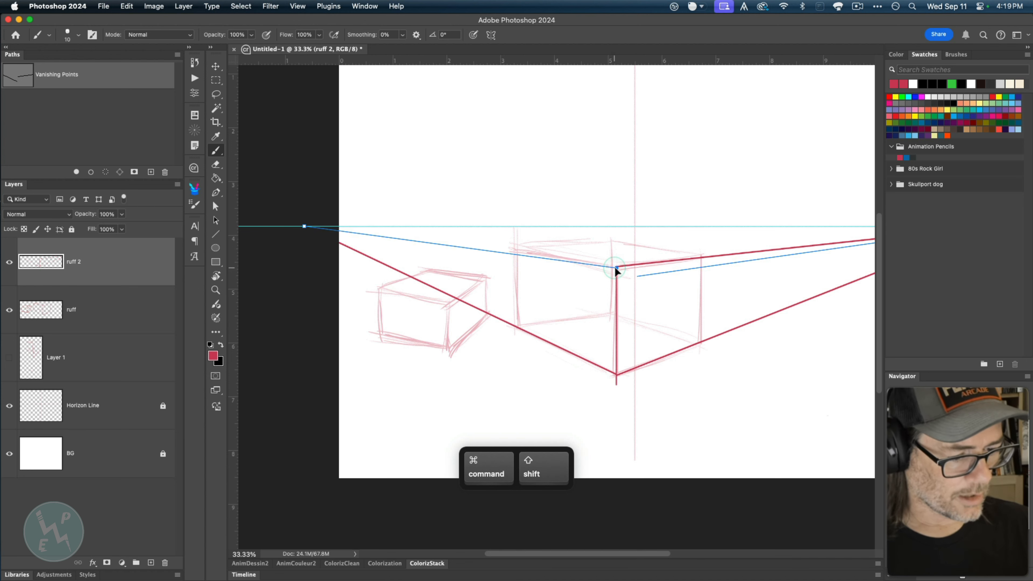
key("Return")
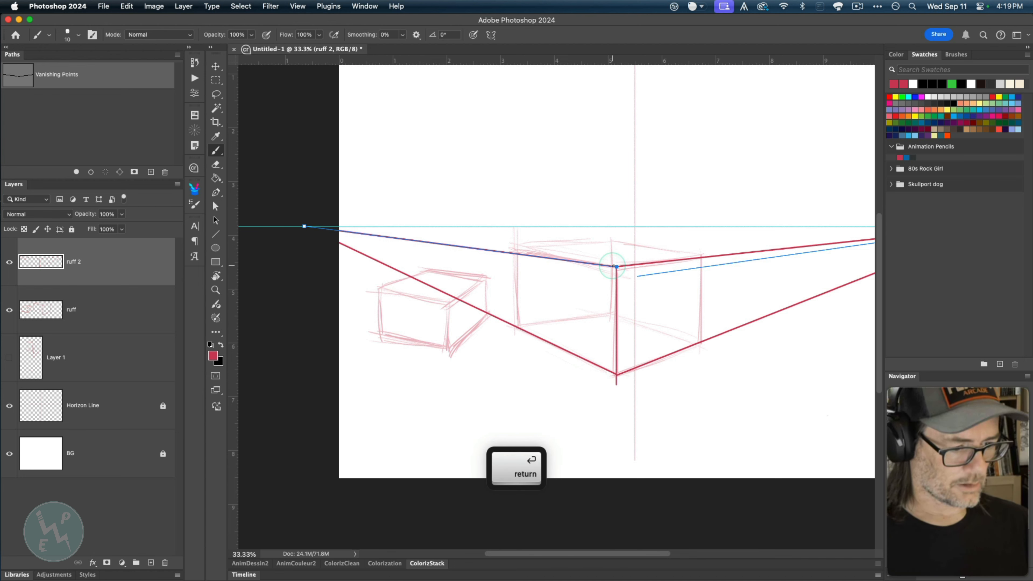
- Hide the Vanishing Points path and erase the front edge's overshoot below the large box's bottom corner
key("space")
left_click_drag(464, 375, 374, 351)
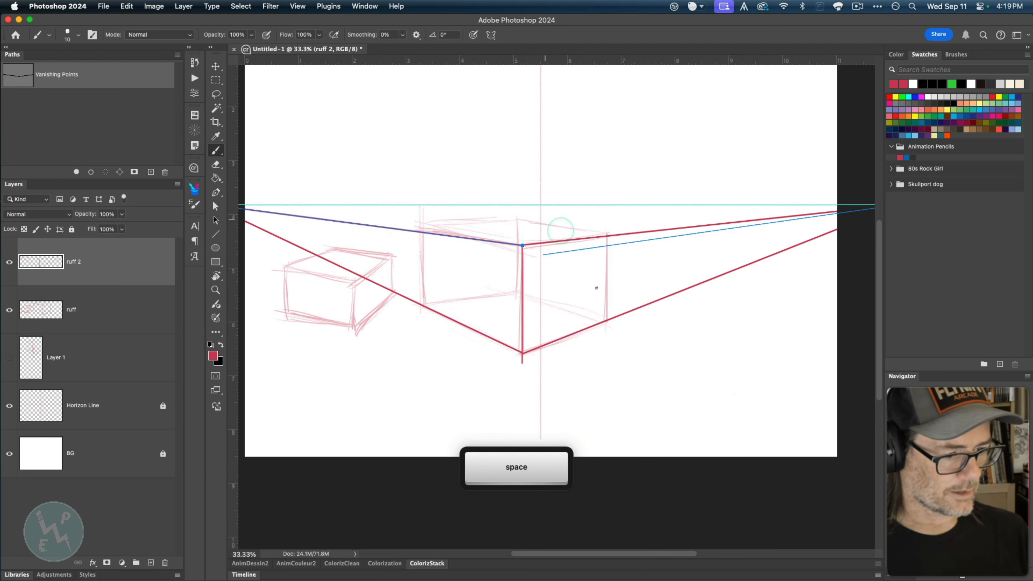
left_click(61, 129)
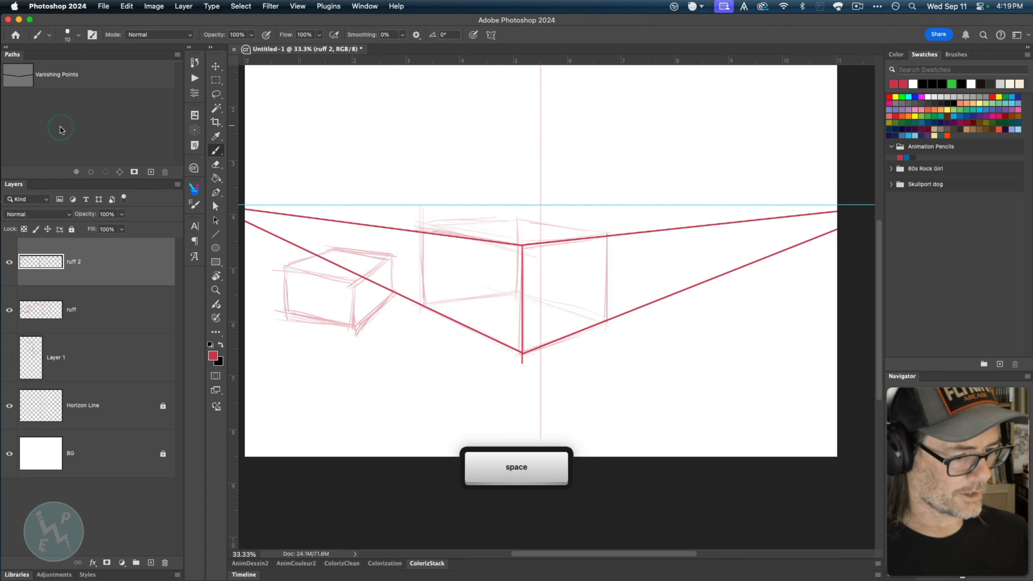
left_click_drag(450, 385, 463, 402)
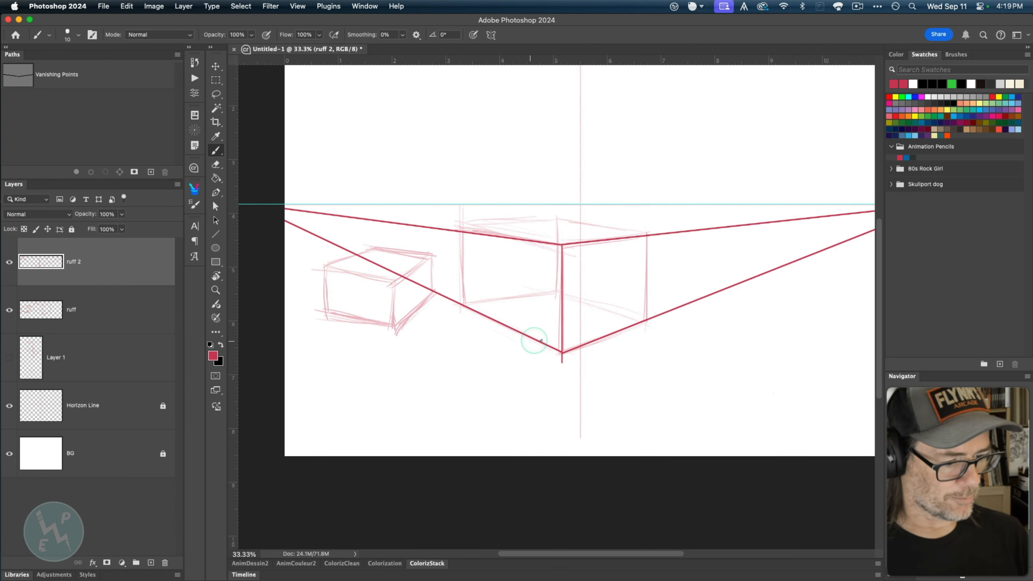
key("e")
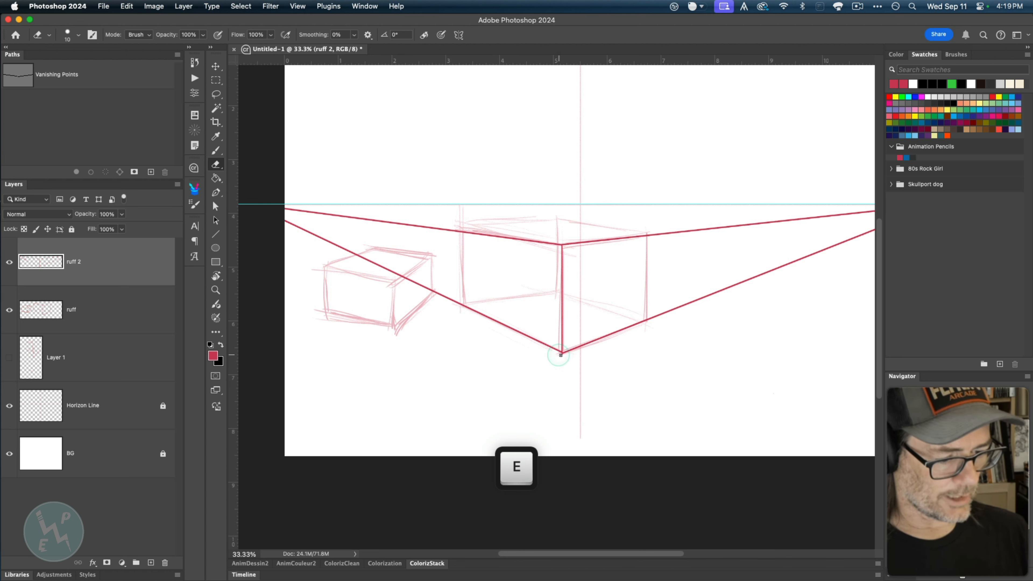
key("b")
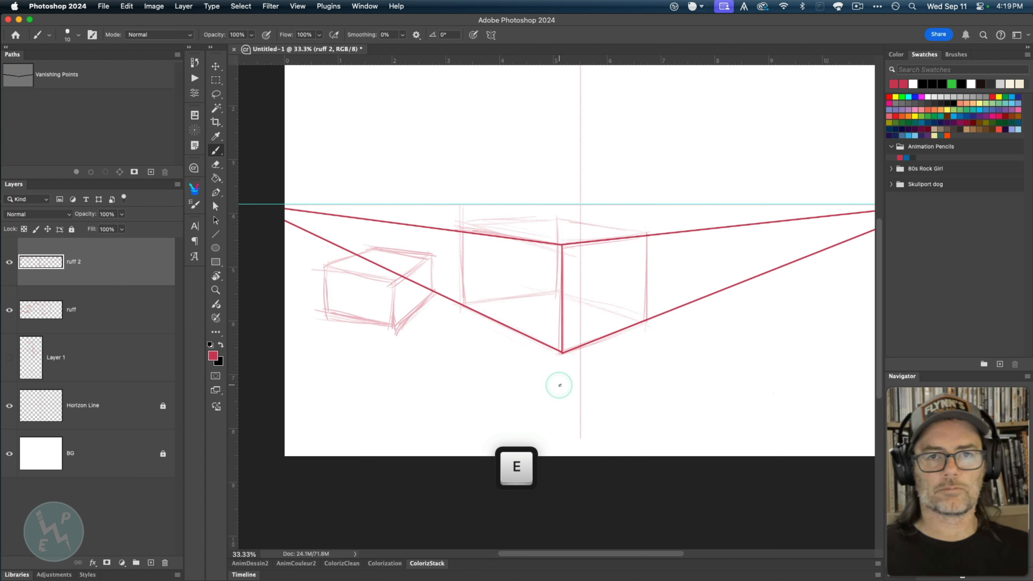
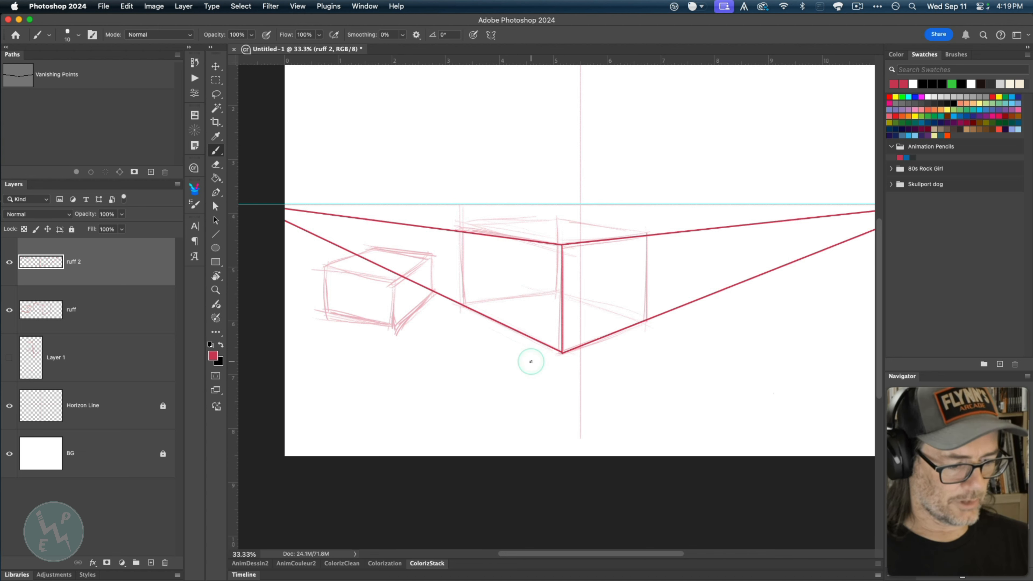
- Try the brush's Clear mode on a test scribble below the boxes and return the brush to Normal mode
key("grave")
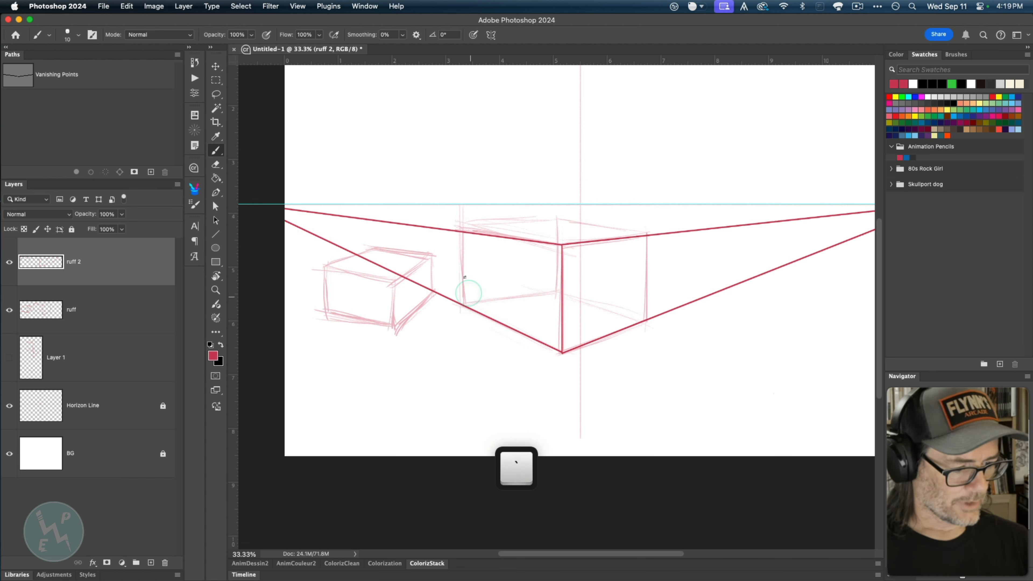
mouse_move(466, 359)
left_mouse_down()
mouse_move(478, 391)
mouse_move(458, 355)
mouse_move(475, 379)
left_mouse_up()
key("grave")
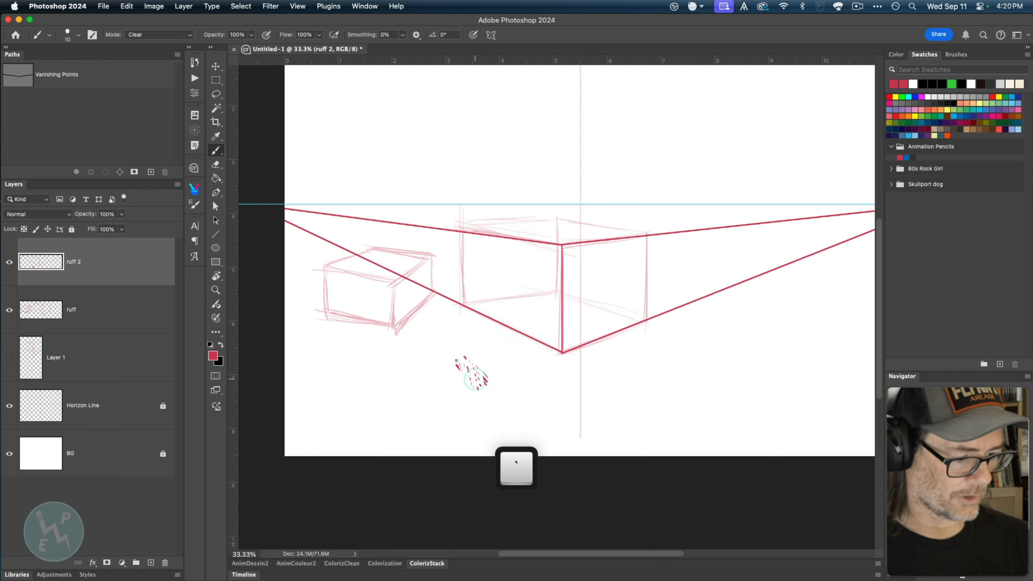
key("grave")
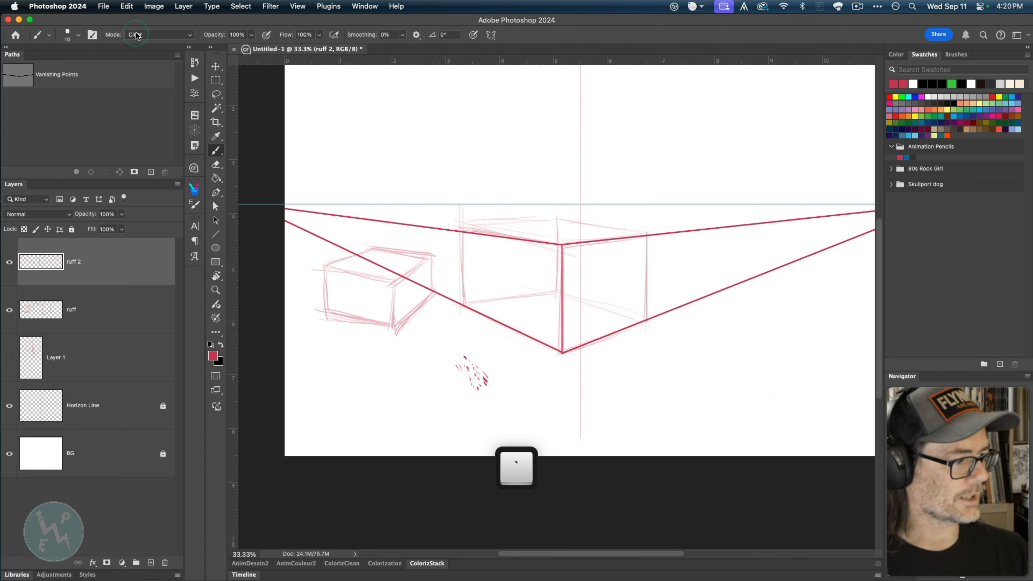
mouse_move(471, 360)
left_mouse_down()
mouse_move(491, 386)
mouse_move(467, 360)
mouse_move(488, 387)
mouse_move(471, 374)
left_mouse_up()
key("grave")
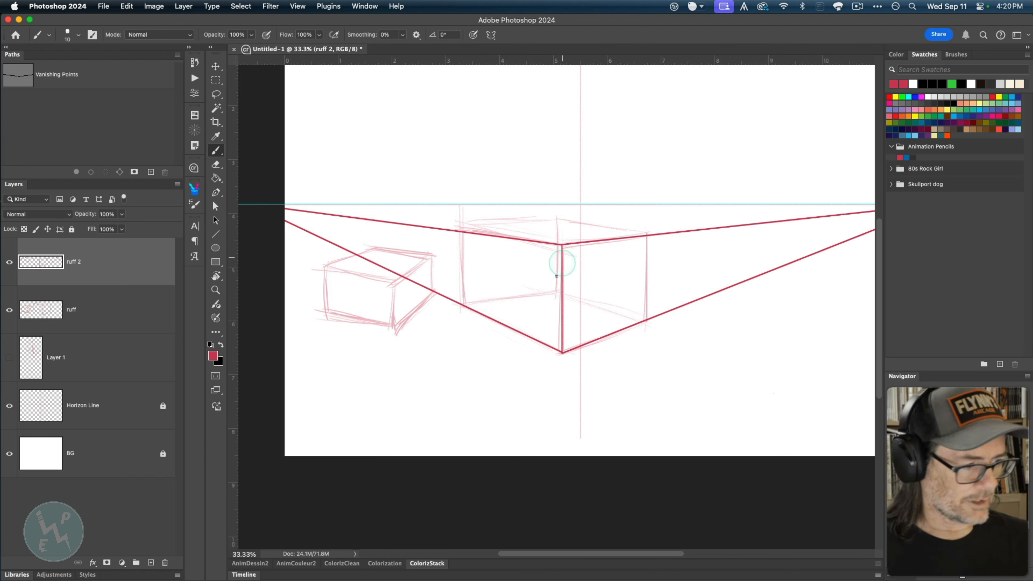
left_click(10, 262)
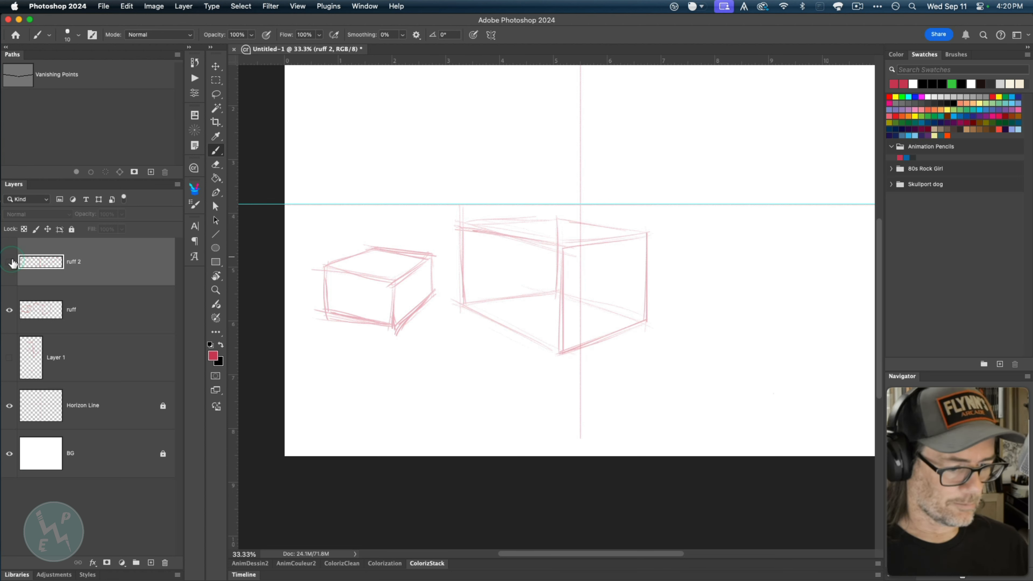
left_click(10, 261)
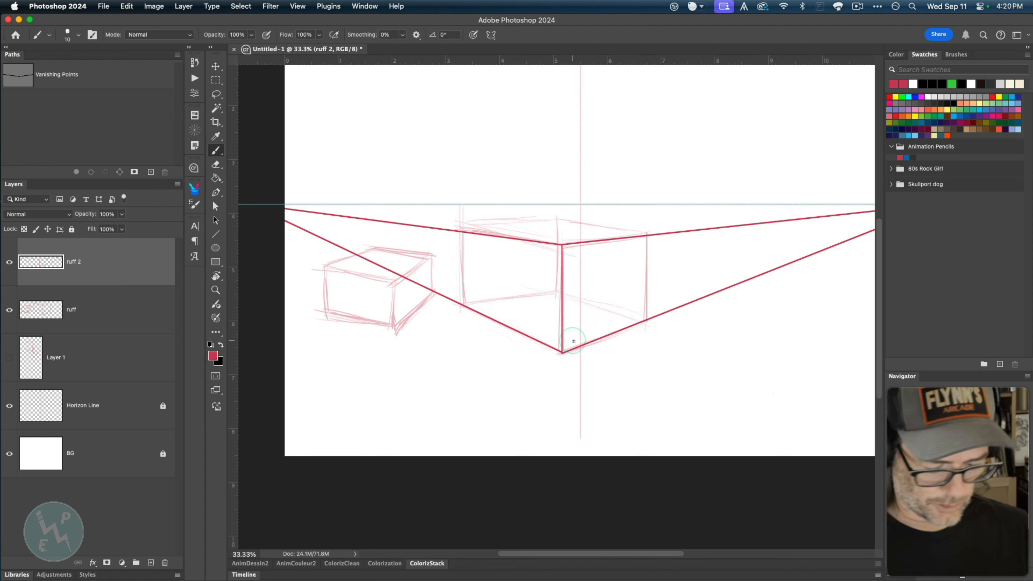
key("l")
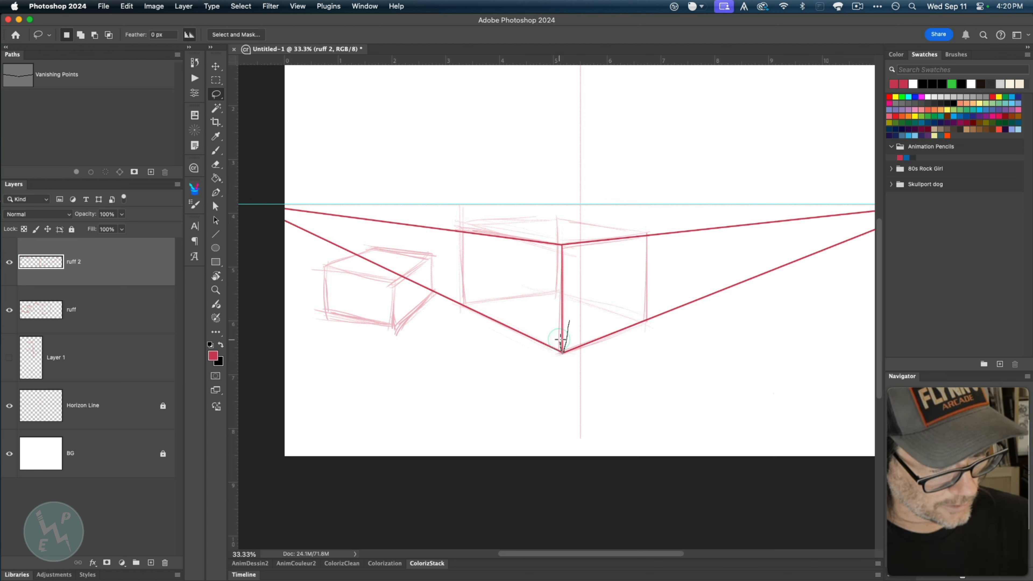
mouse_move(560, 339)
left_mouse_down()
mouse_move(564, 245)
mouse_move(575, 272)
mouse_move(561, 345)
left_mouse_up()
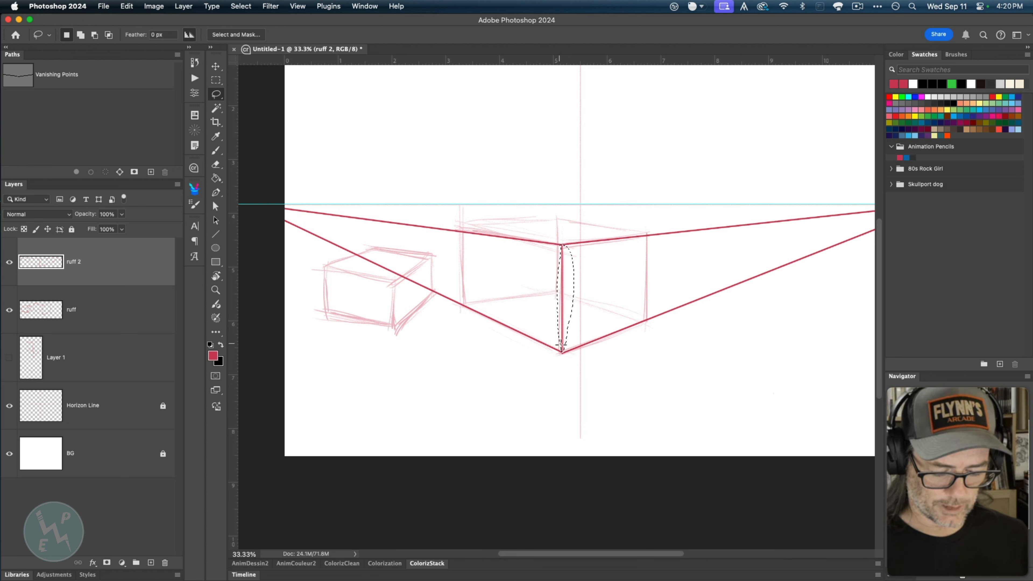
- Show the Vanishing Points path and draw a straight vertical Pen segment along the large box's front edge, from bottom to top corner
key("super+equal")
key("super+equal")
key("super+equal")
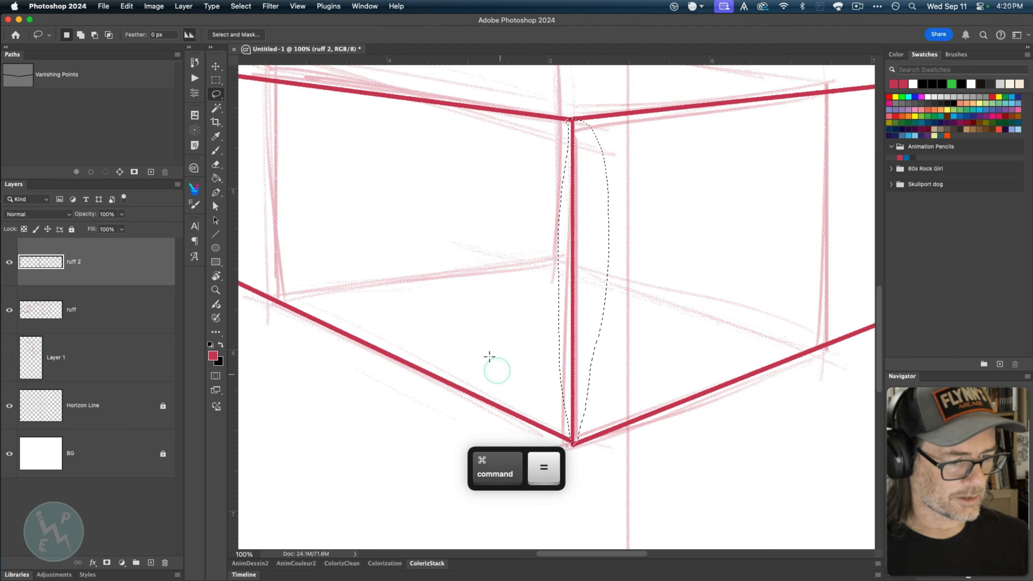
mouse_move(422, 404)
left_mouse_down()
mouse_move(413, 363)
mouse_move(397, 427)
left_mouse_up()
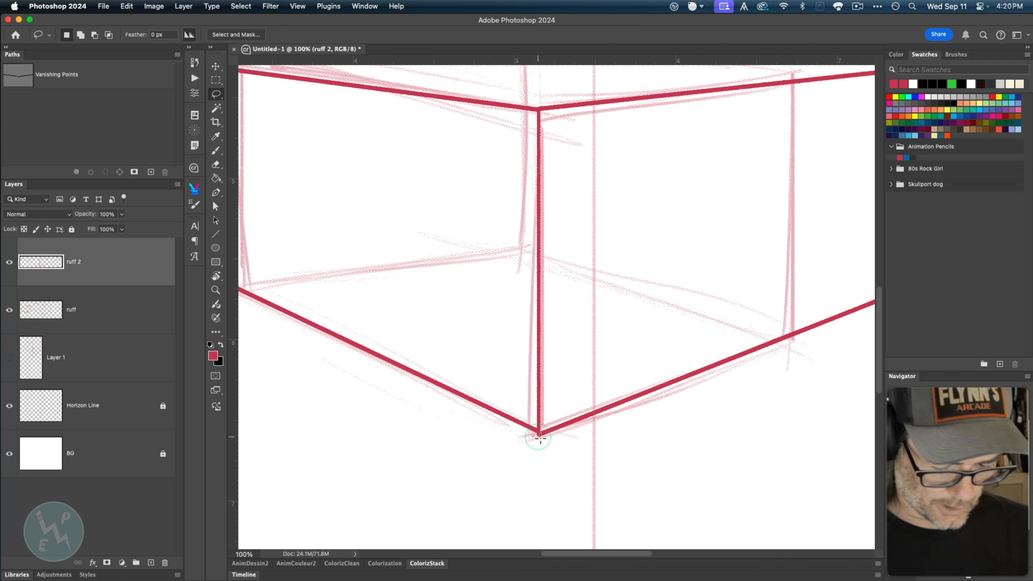
key("p")
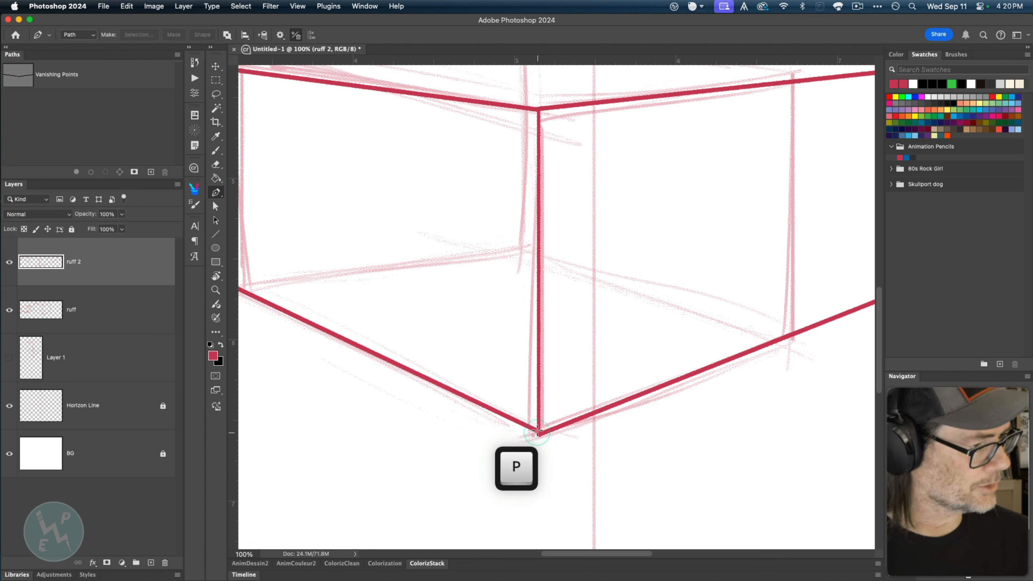
left_click(97, 79)
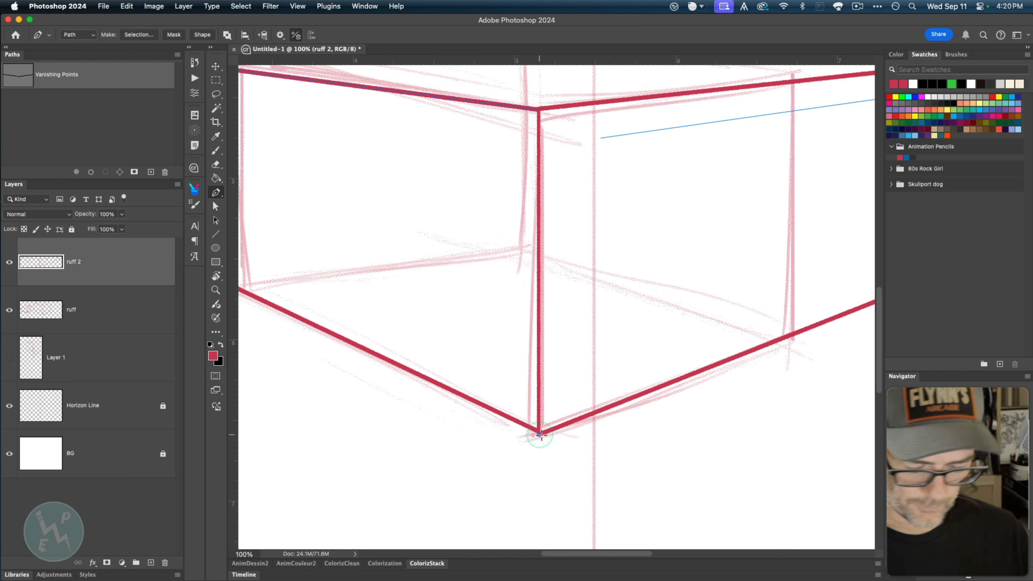
left_click(539, 435)
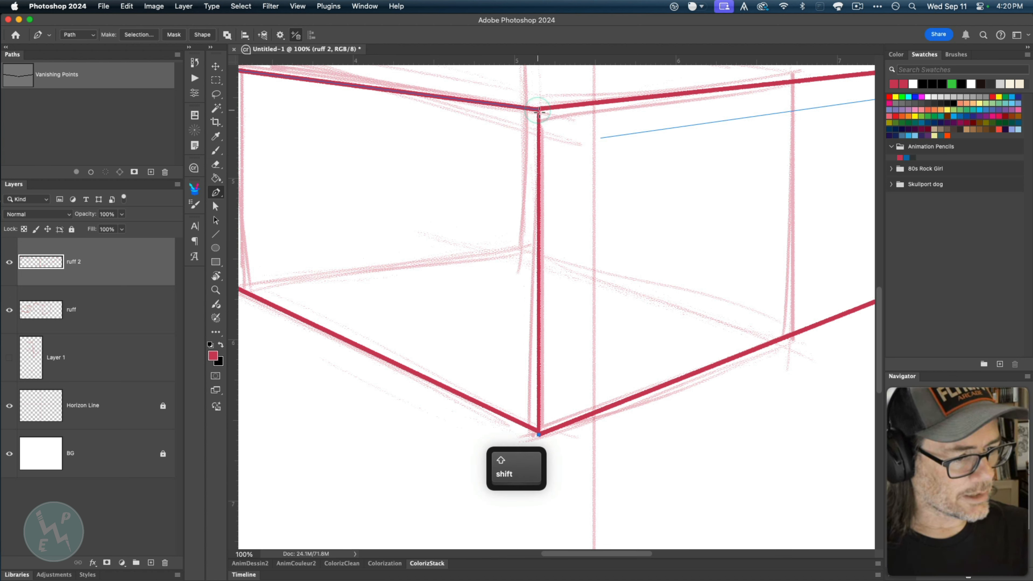
left_click(554, 114, "shift")
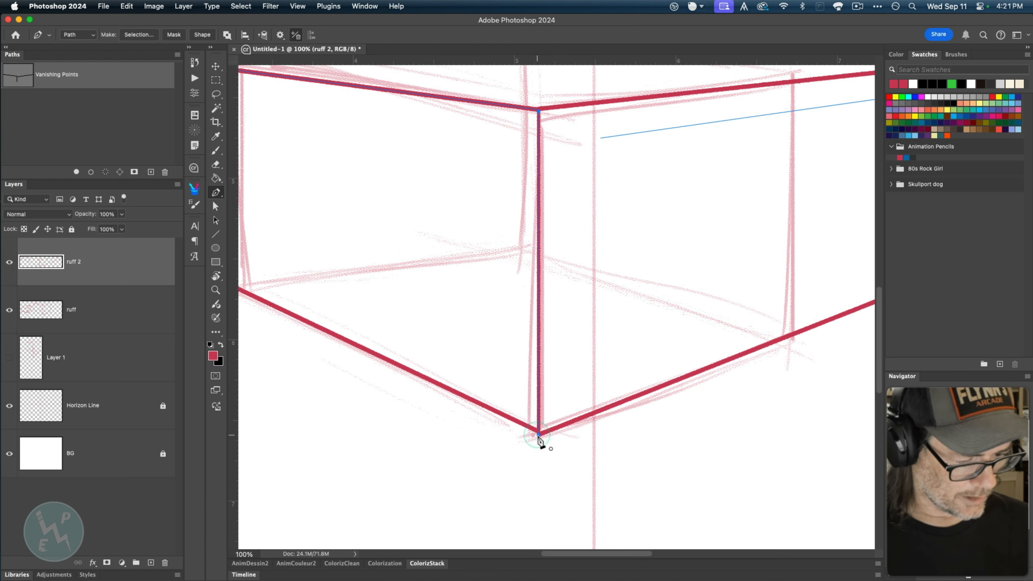
- Nudge the vertical path right and up, and its top anchor down, to align it with the front edge's corners
key("a")
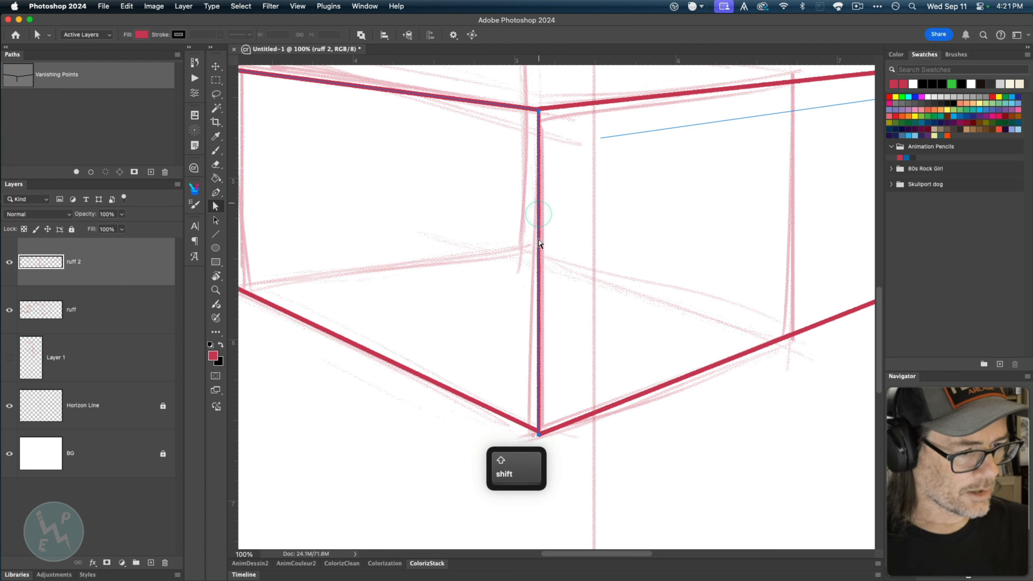
key("Right")
key("Up")
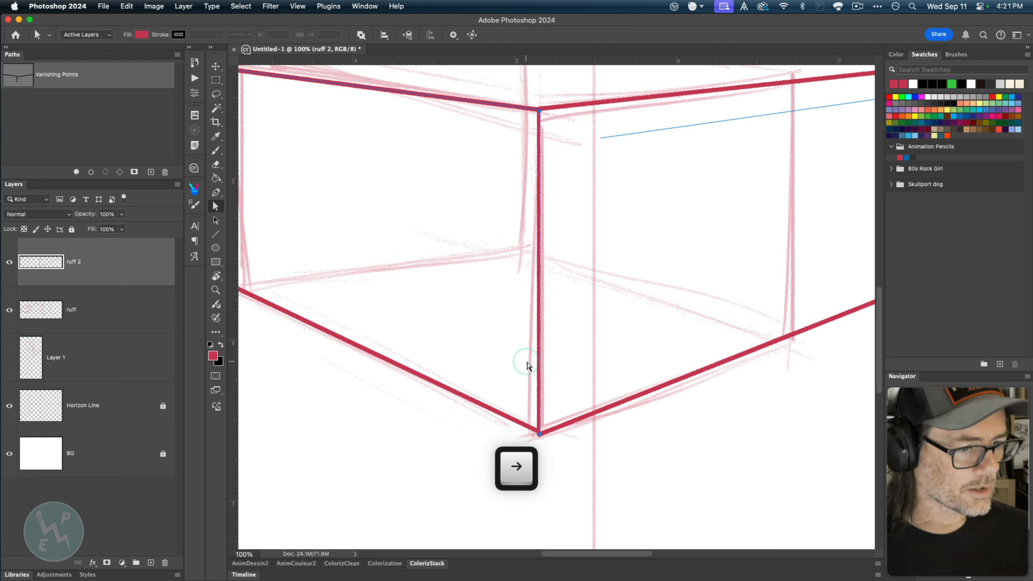
left_click(540, 114)
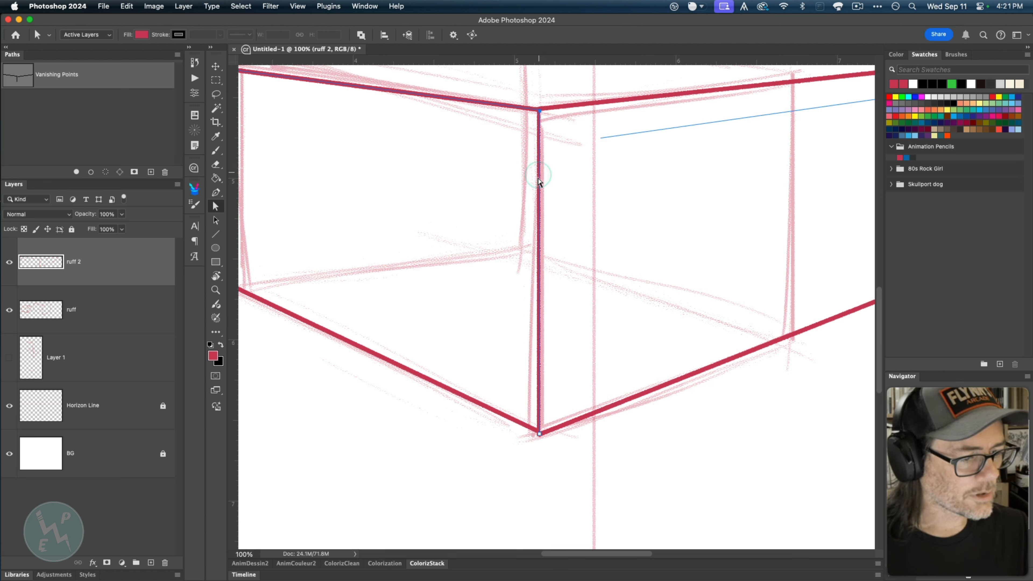
key("Down")
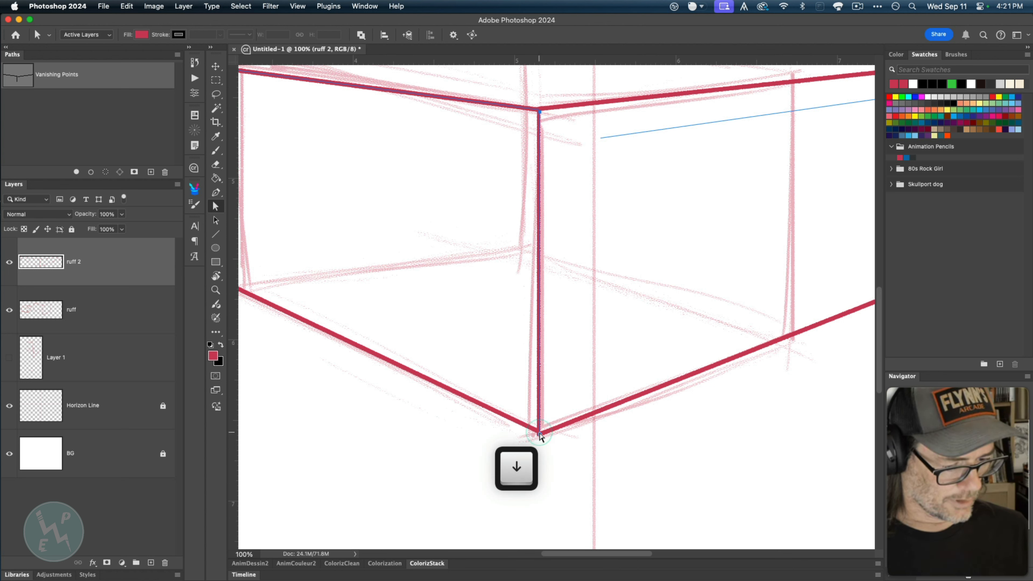
- Rotate the vertical path 90° clockwise about its bottom anchor and stroke it with the brush as a horizontal line rightward from the corner
key("shift")
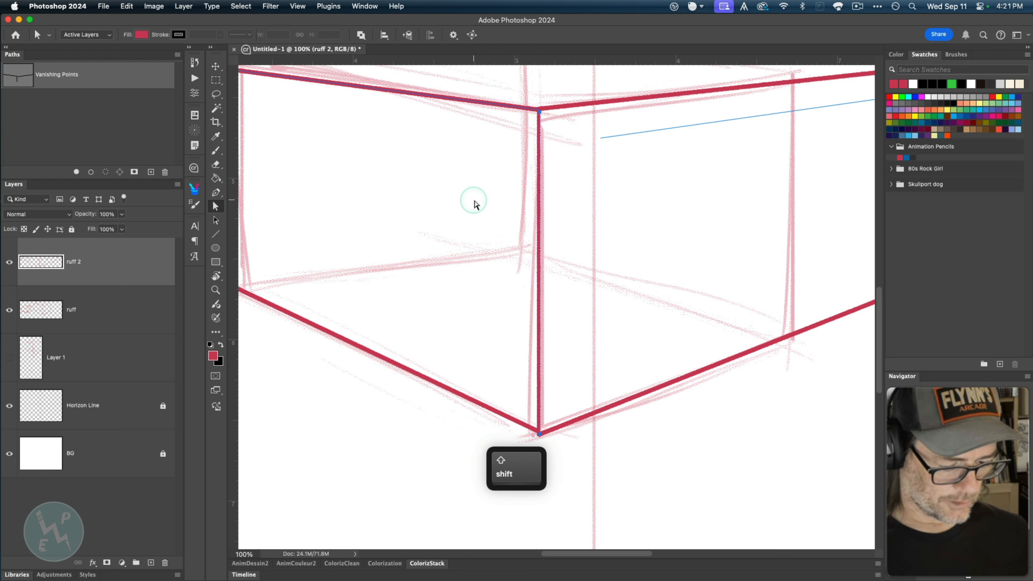
key("super+t")
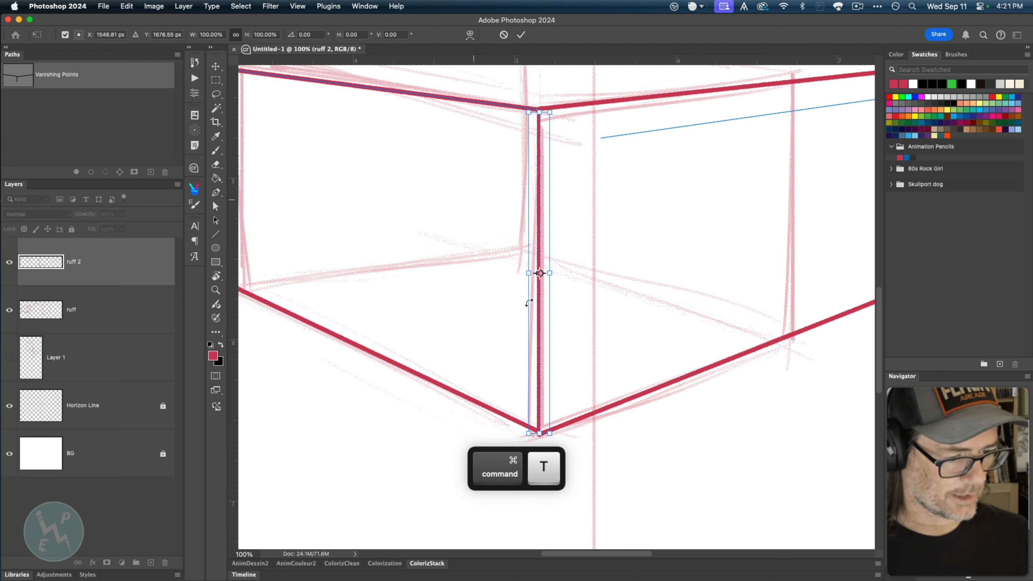
left_click_drag(540, 275, 541, 433)
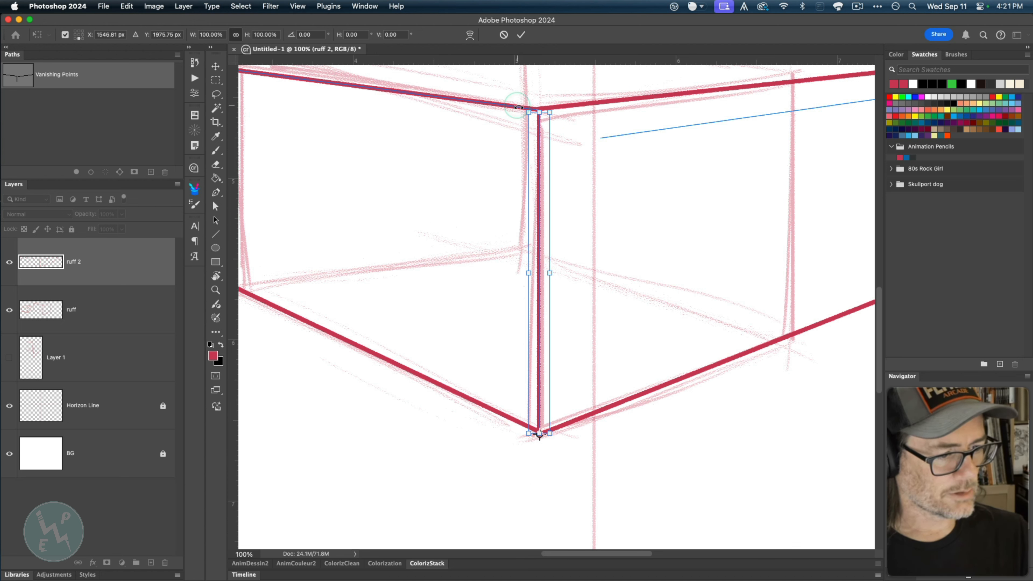
left_click_drag(519, 107, 767, 400)
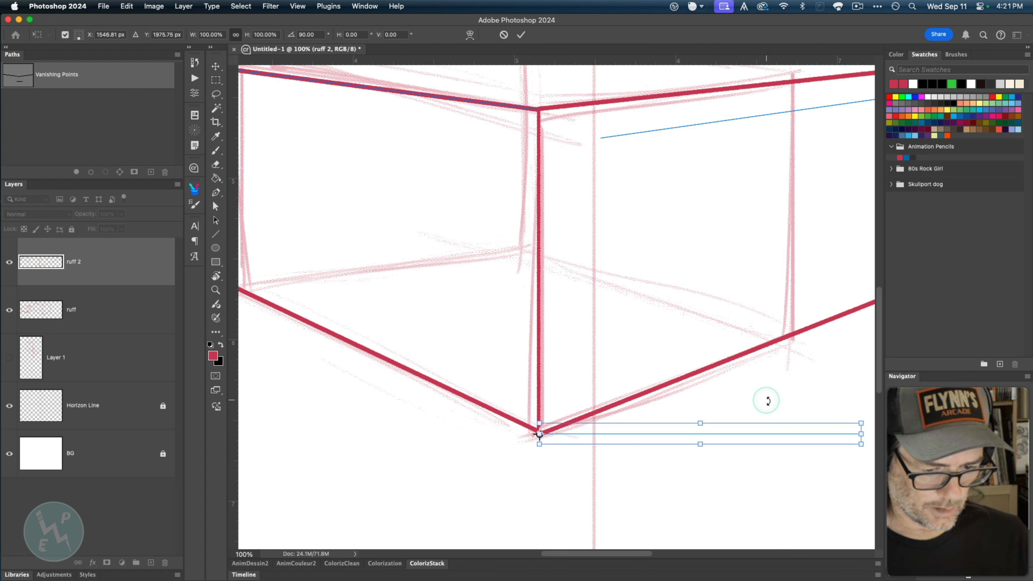
key("Return")
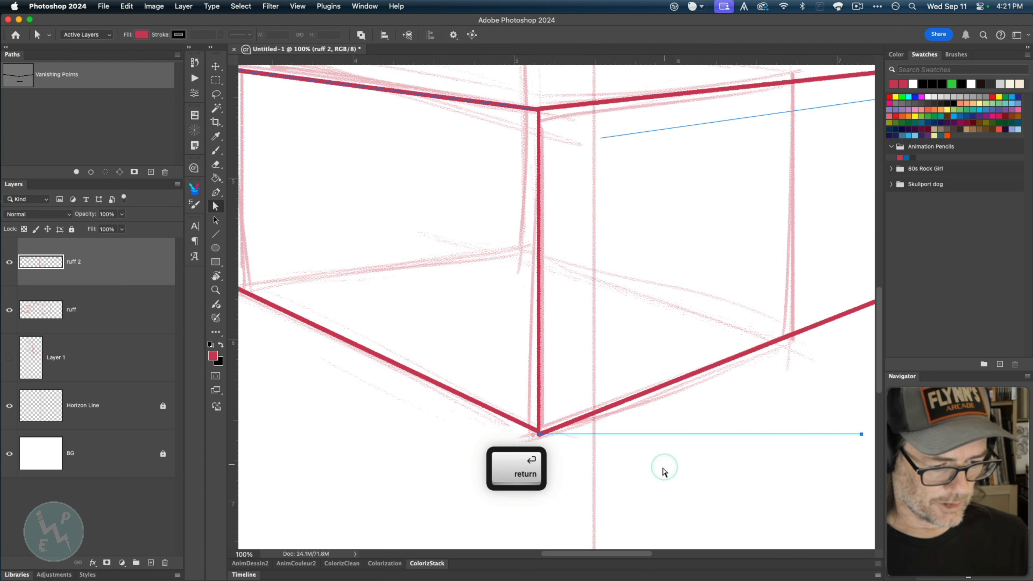
key("b")
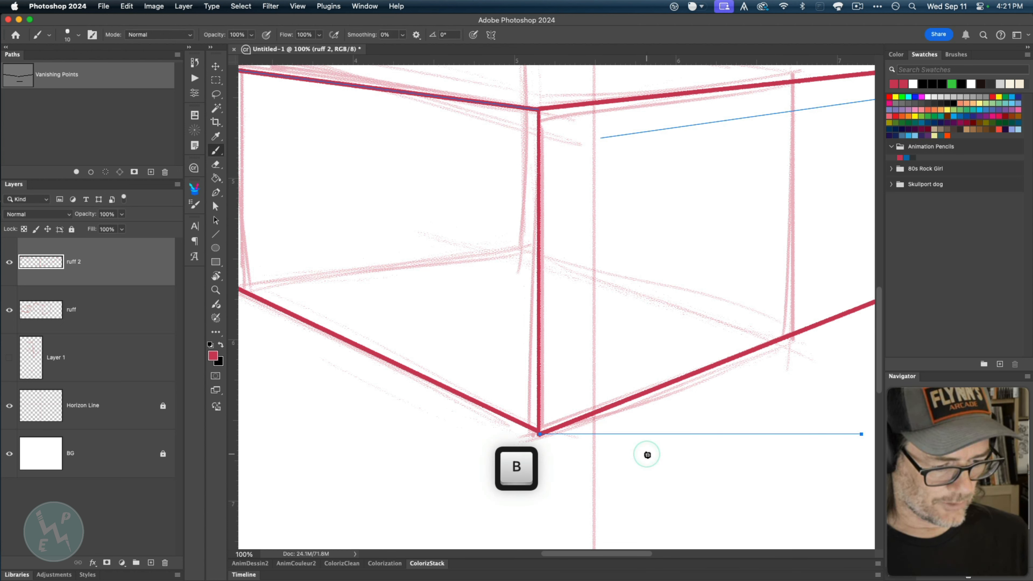
key("Return")
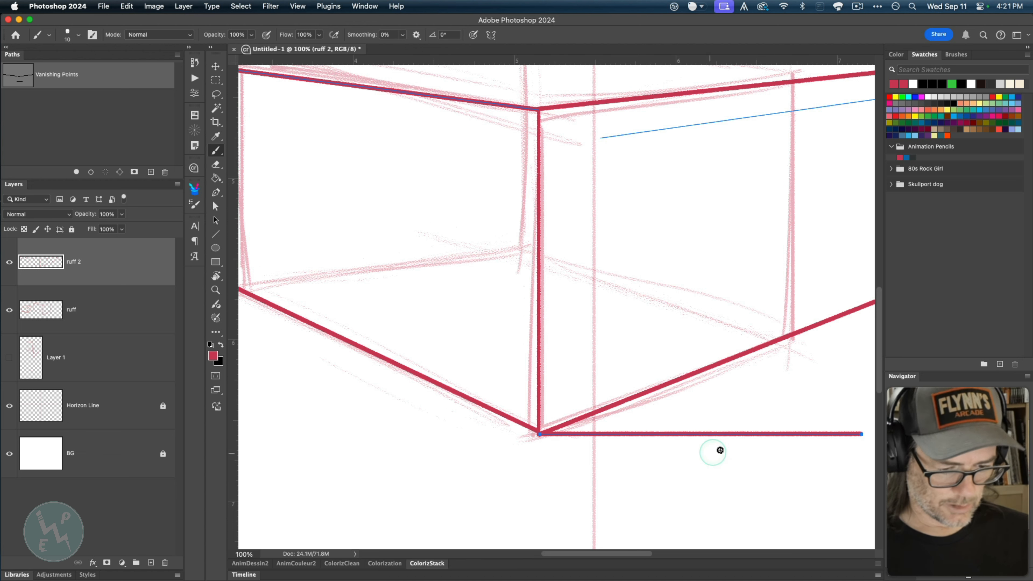
- Move the horizontal path left until its end meets the front bottom corner and stroke it with the brush
key("super")
key("shift")
left_click_drag(739, 436, 412, 433)
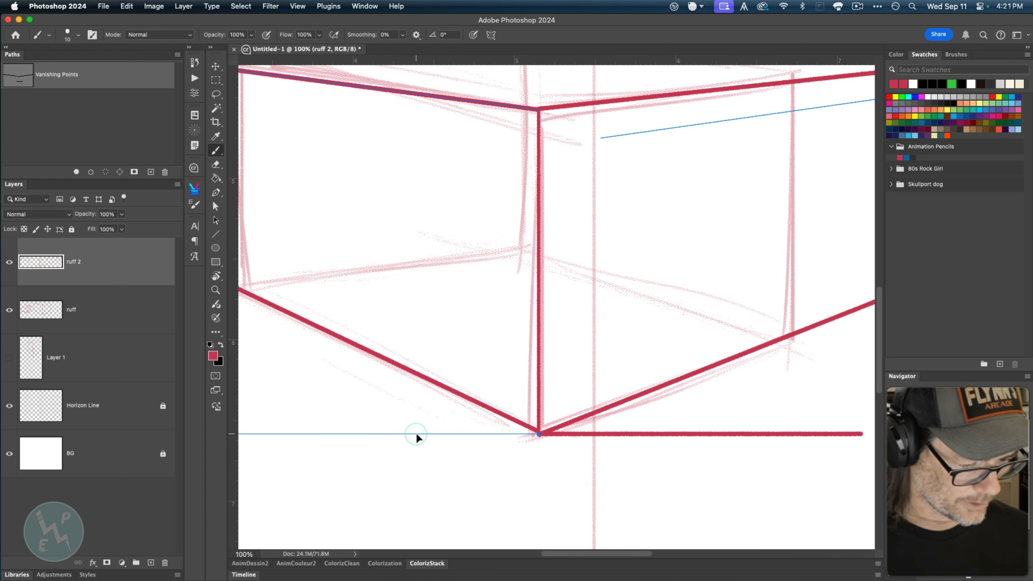
key("space")
left_click_drag(381, 497, 470, 503)
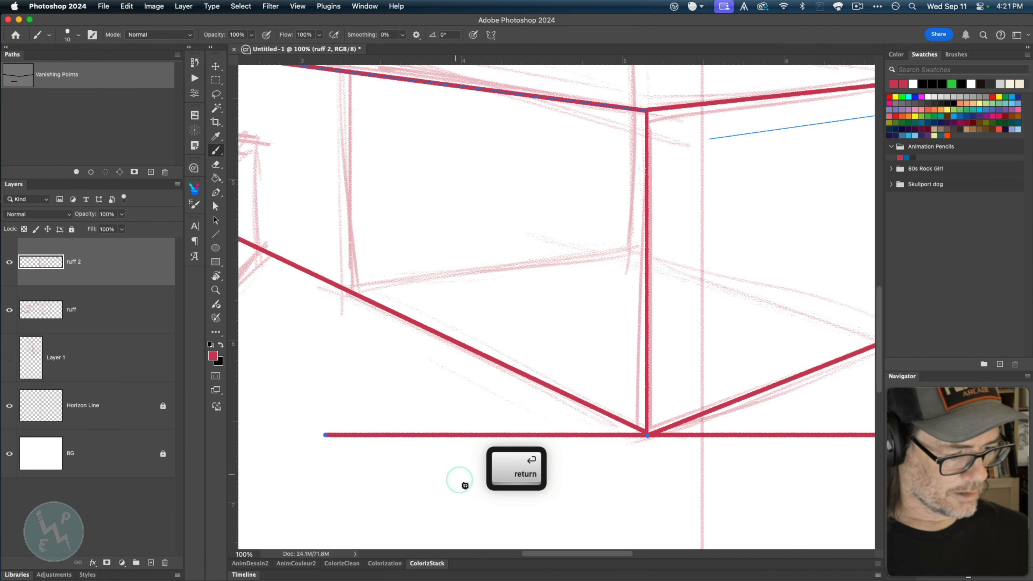
- Move the near anchor of the right vanishing point's path down onto the large box's front bottom corner
key("super+minus")
key("space")
left_click_drag(467, 498, 396, 442)
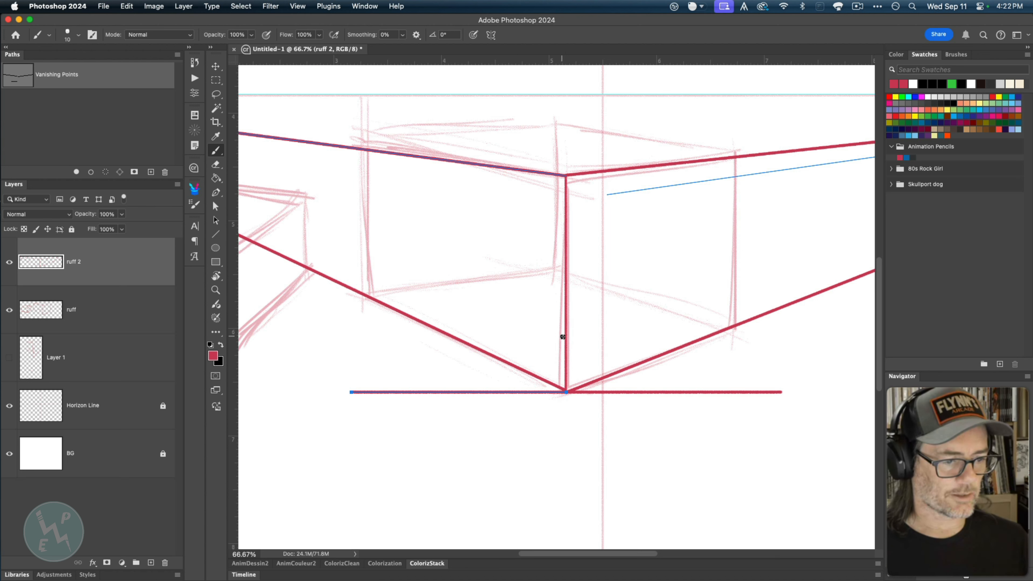
key("space")
left_click_drag(439, 447, 369, 471)
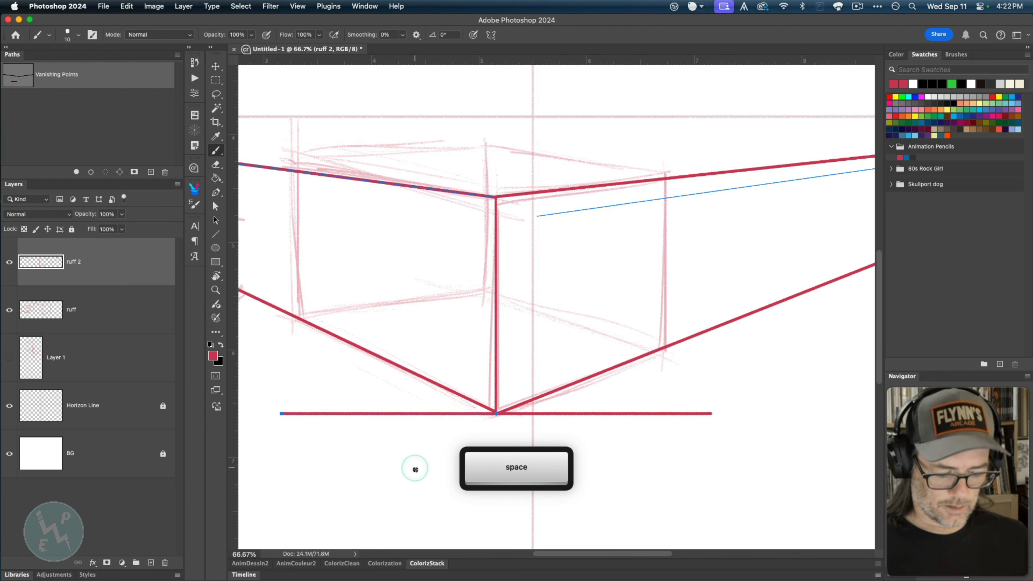
key("super+minus")
key("super+minus")
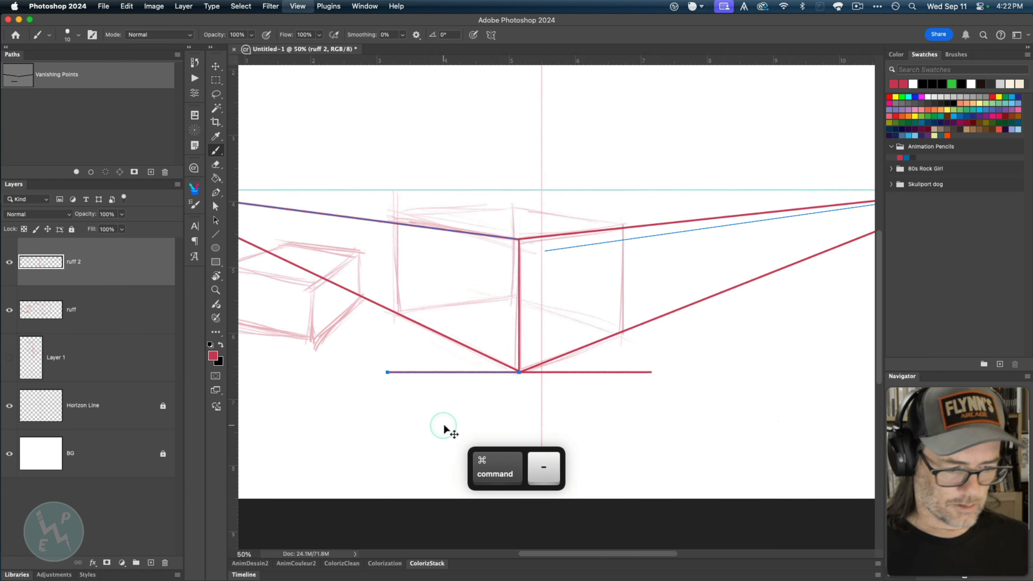
key("space")
left_click_drag(419, 415, 386, 420)
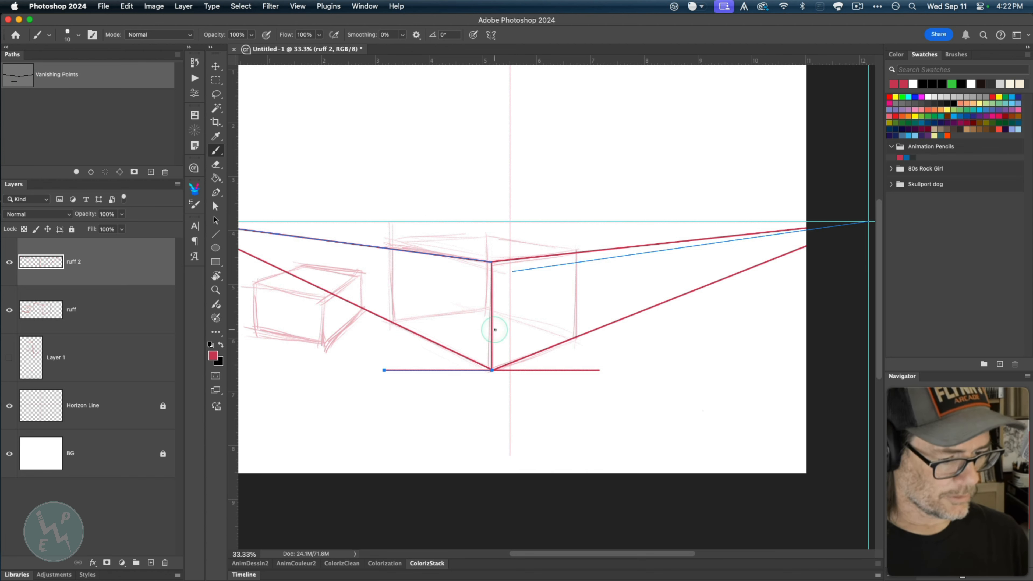
key("a")
left_click(513, 273)
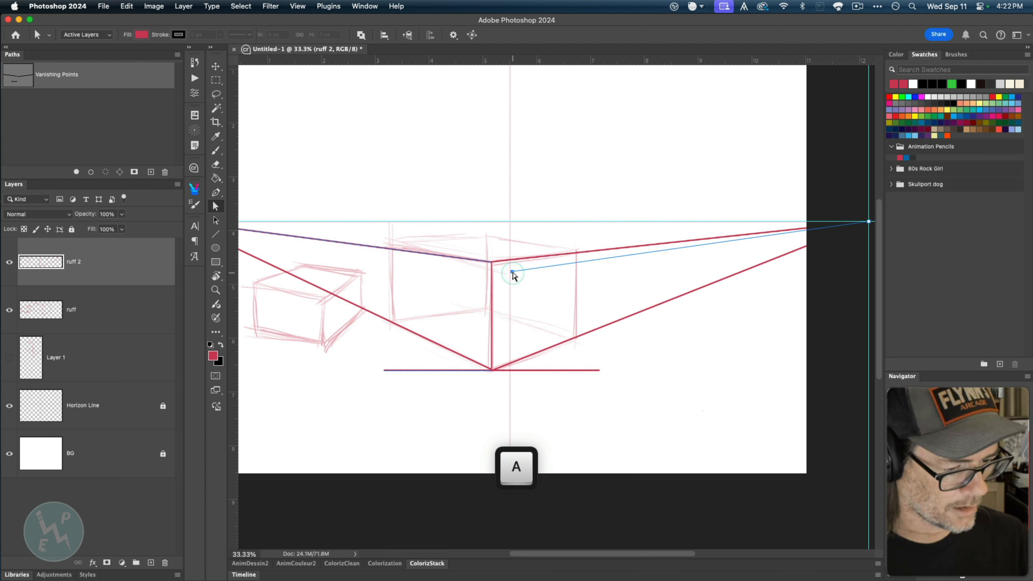
left_click_drag(513, 277, 497, 361)
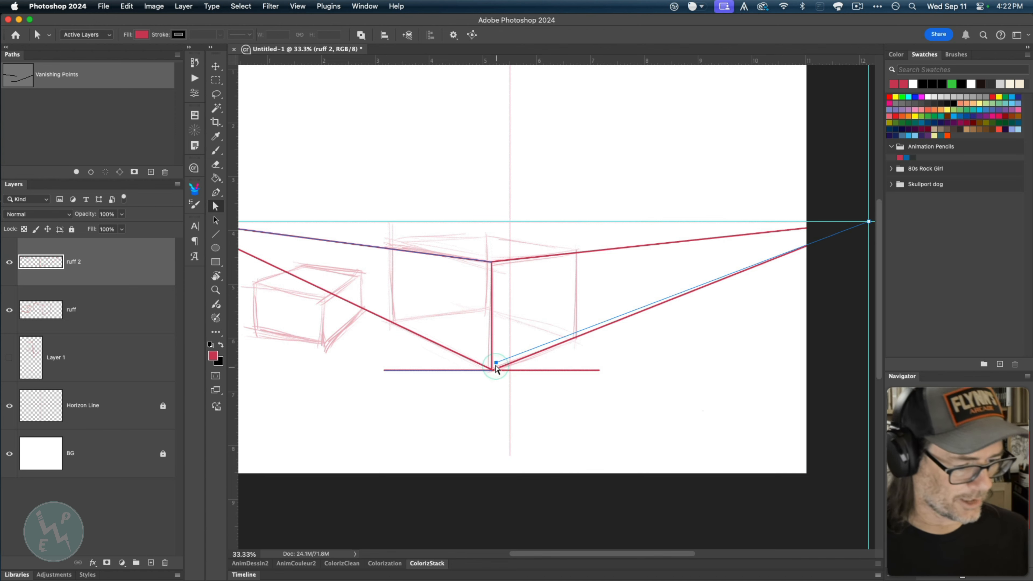
left_click_drag(496, 365, 491, 369)
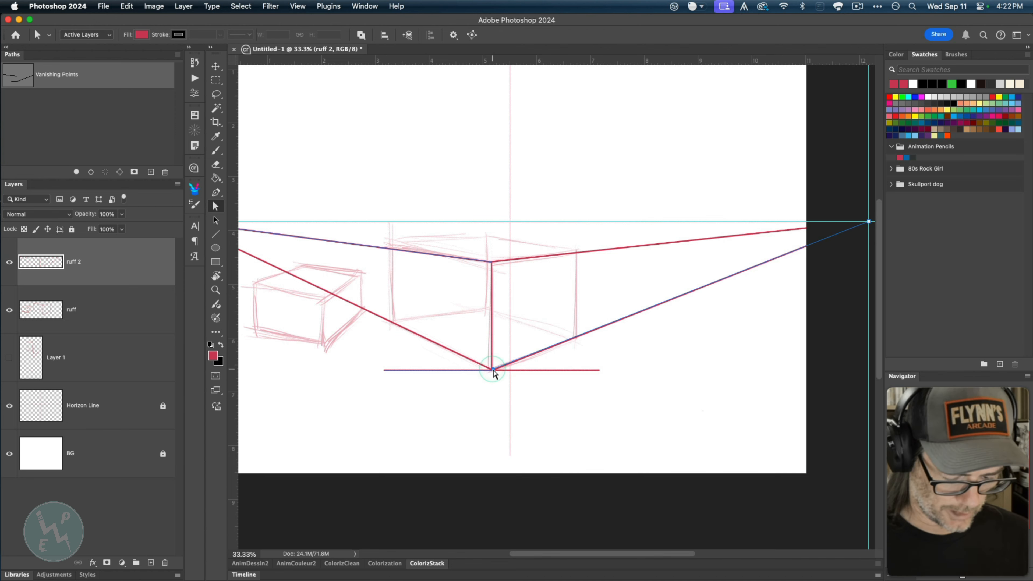
key("space")
key("super+space")
mouse_move(491, 369)
left_mouse_down()
mouse_move(563, 416)
mouse_move(500, 357)
left_mouse_up()
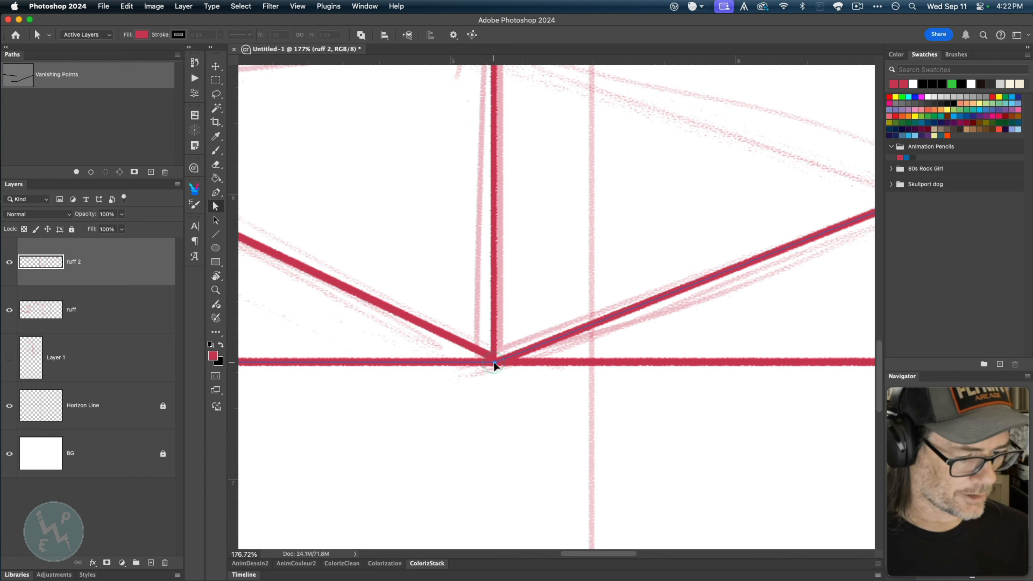
key("super+minus")
key("super+minus")
key("super+minus")
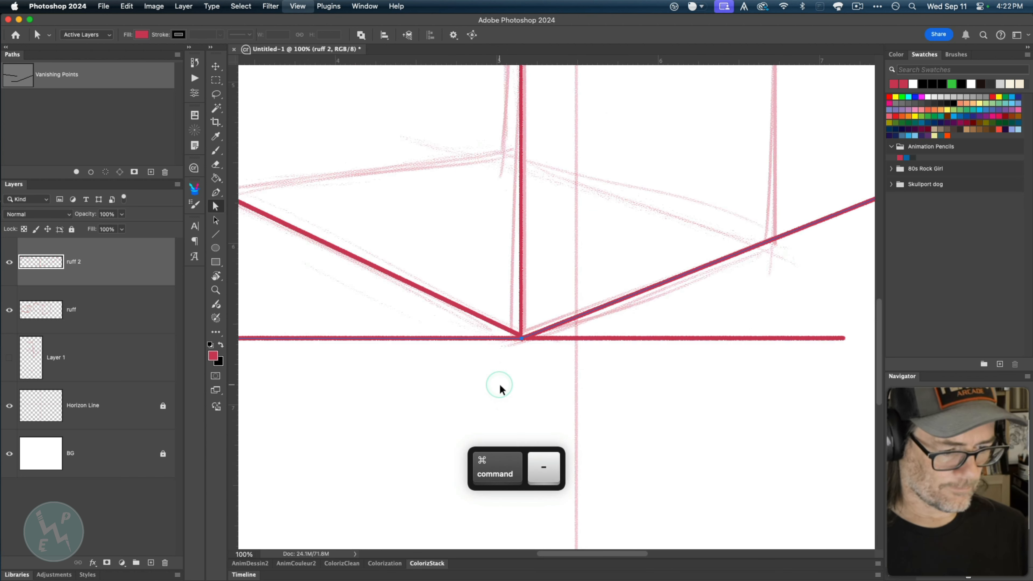
- Copy the path line from the box's bottom corner to the right vanishing point and paste it into a new path
key("super+minus")
left_click_drag(491, 362, 364, 376)
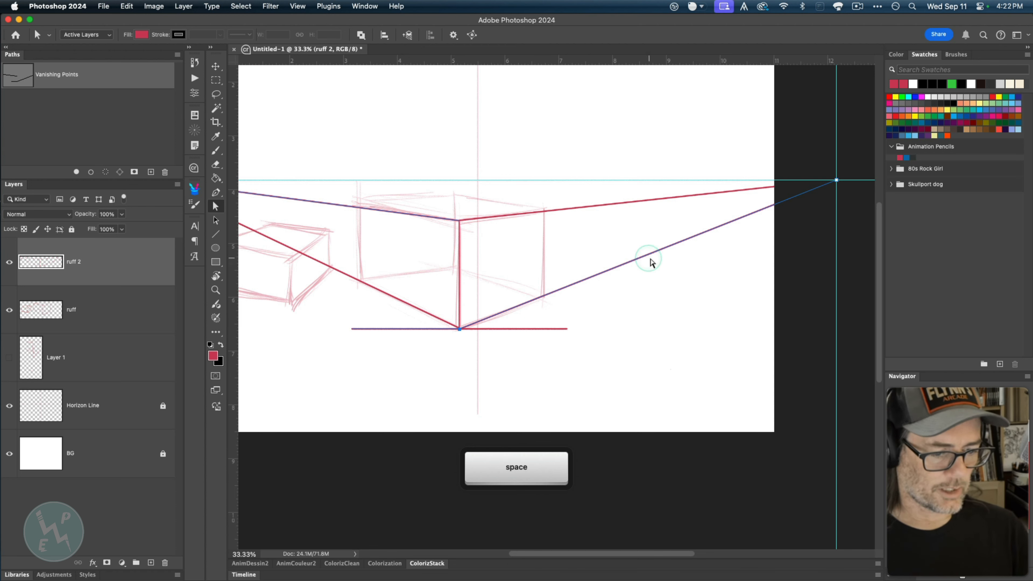
left_click_drag(821, 159, 856, 194)
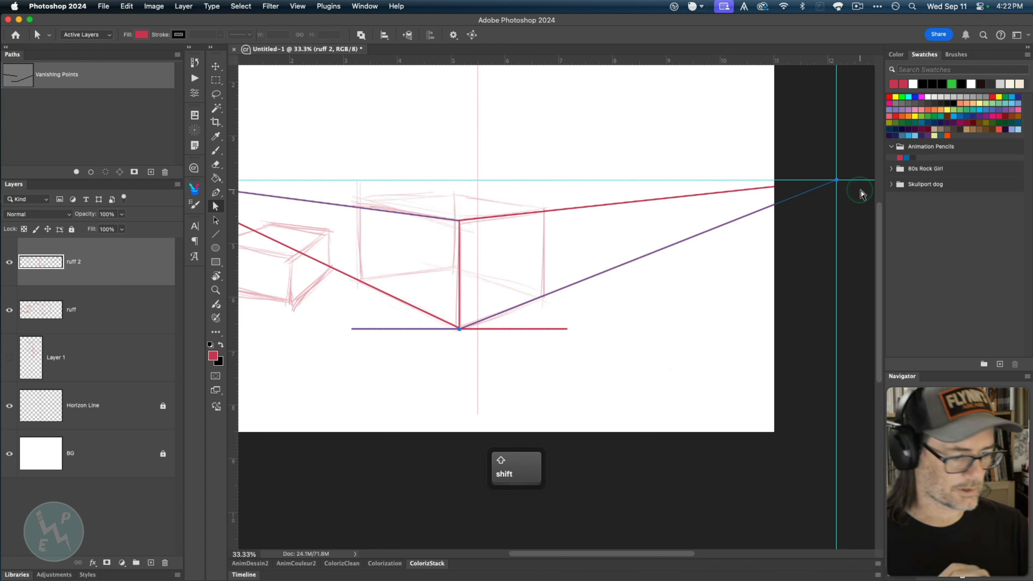
key("super+c")
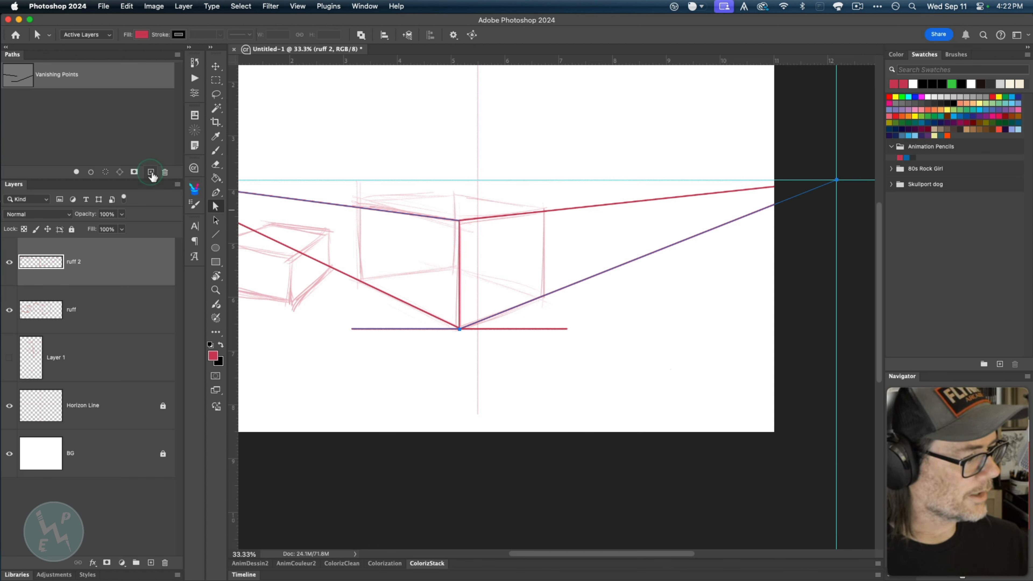
left_click(52, 74)
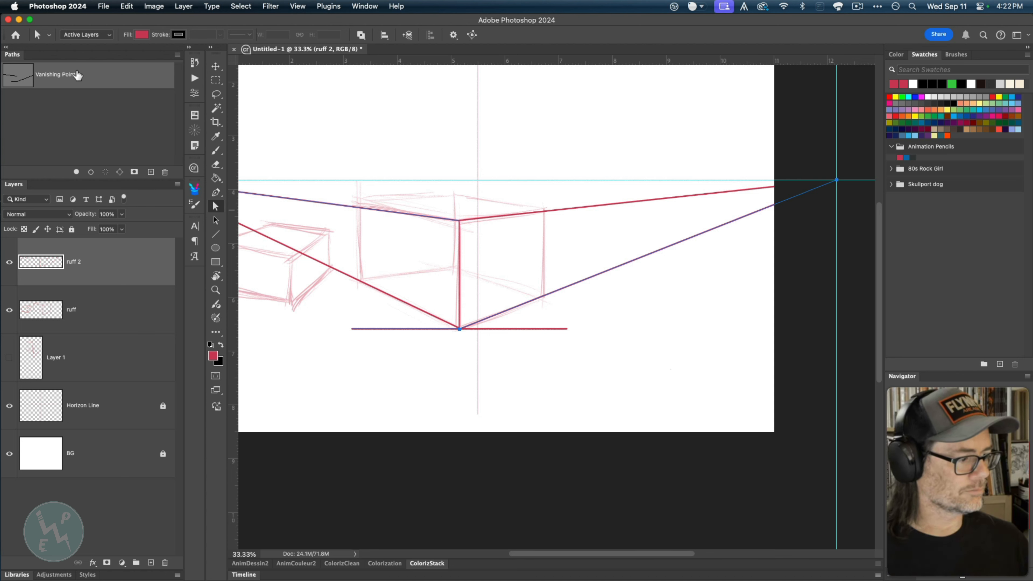
left_click(151, 173)
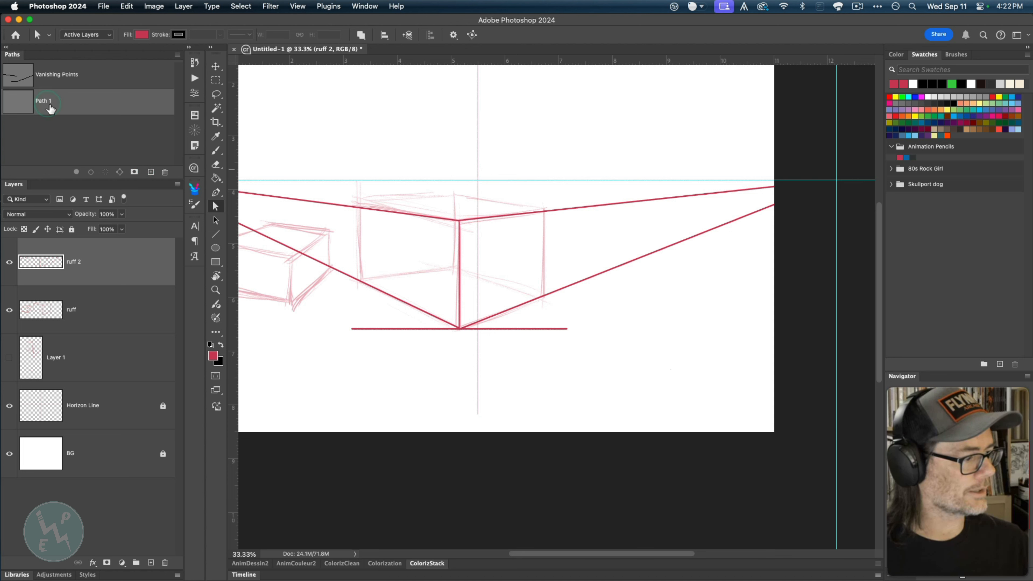
left_click(60, 100)
key("super+v")
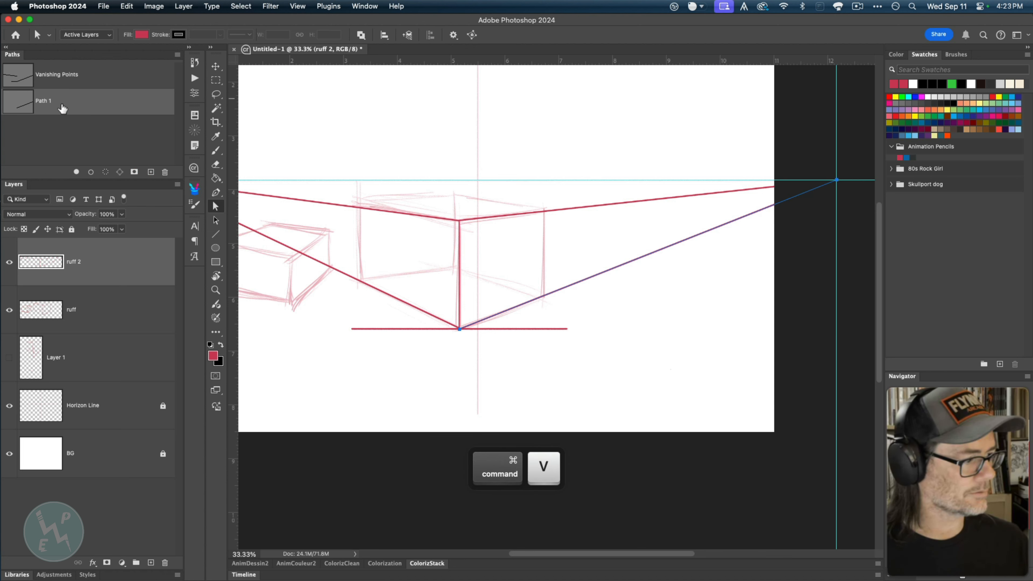
- Rename the new path as Measuring Points
double_click(54, 107)
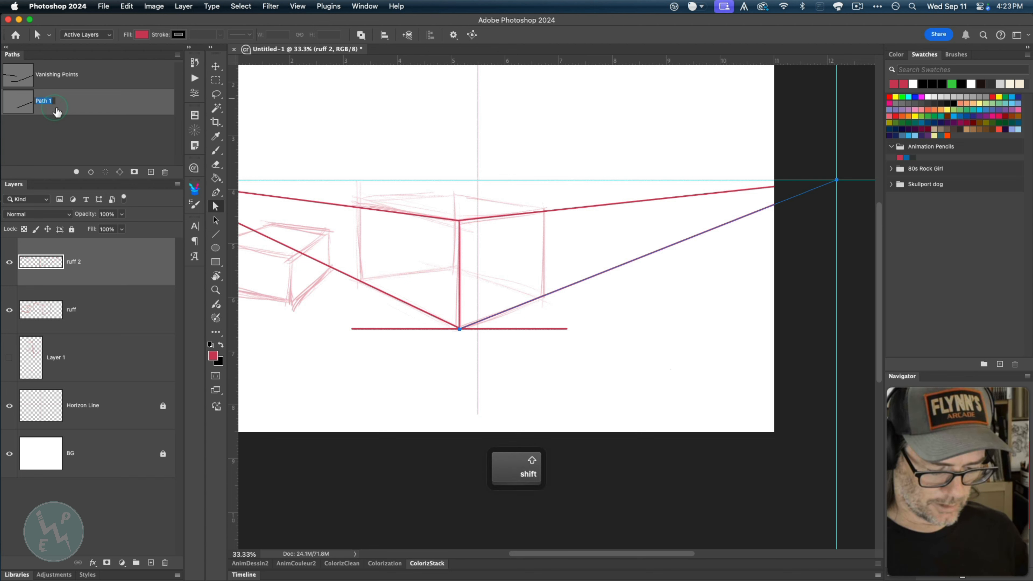
type("Measuring POI")
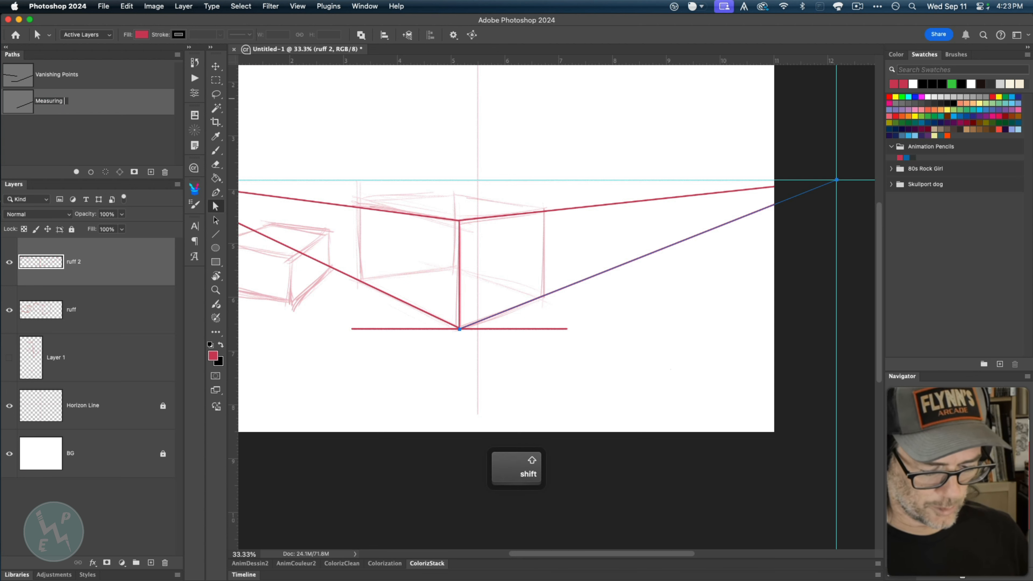
key("BackSpace")
key("BackSpace")
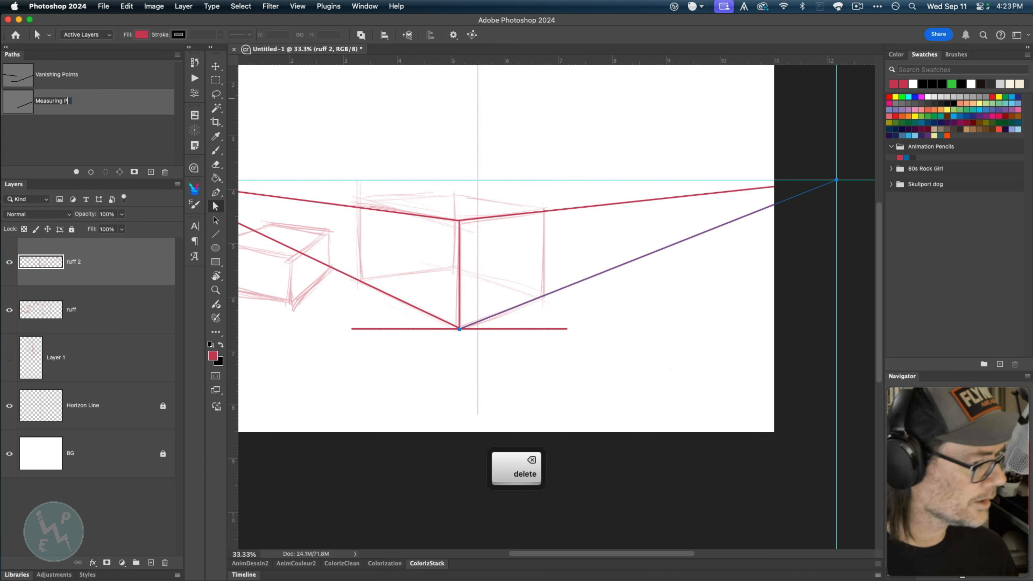
type("oints")
key("Return")
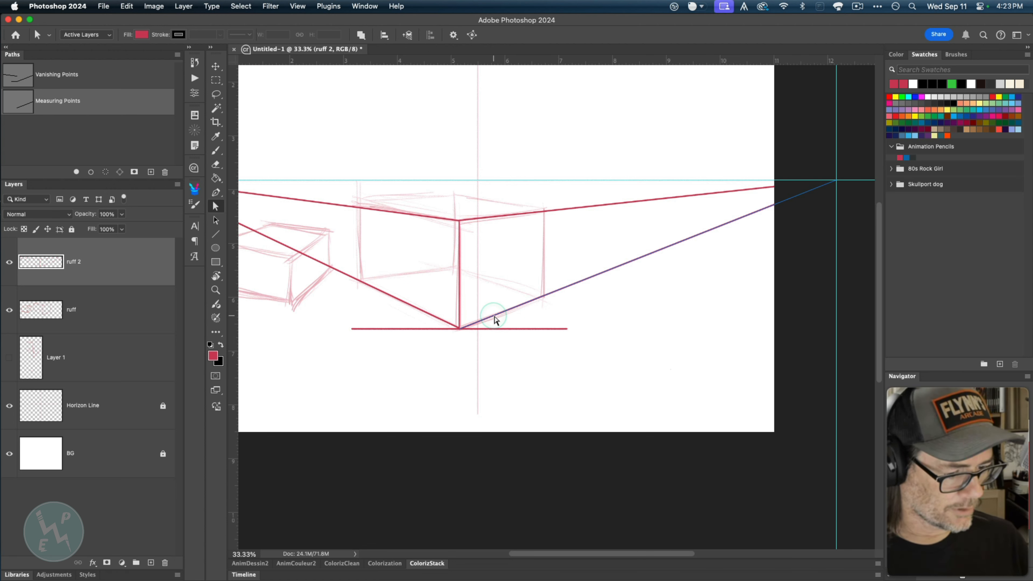
- Rotate the copied path line about its right vanishing point end until it lies along the horizon line
key("super")
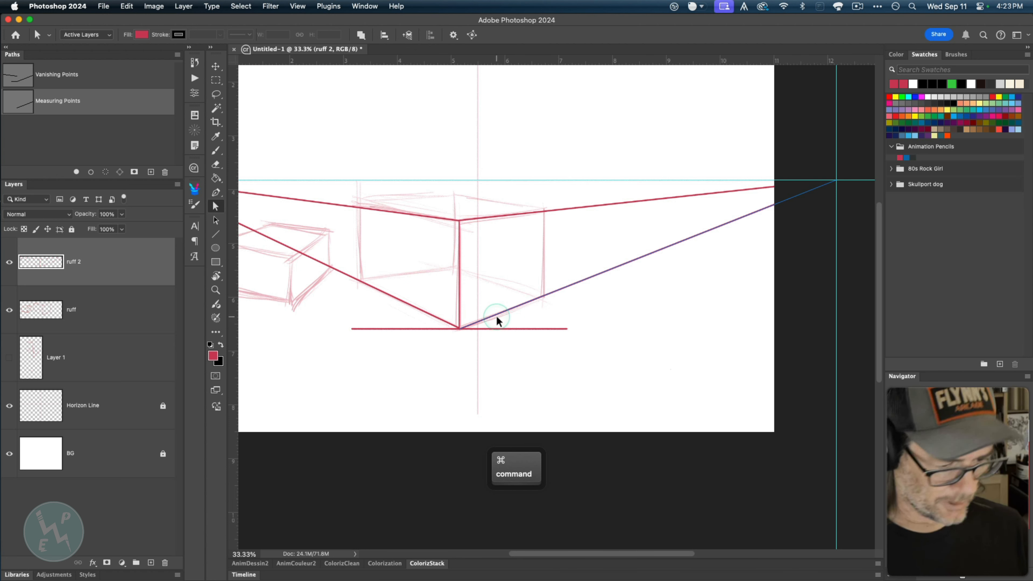
left_click(496, 316, "super")
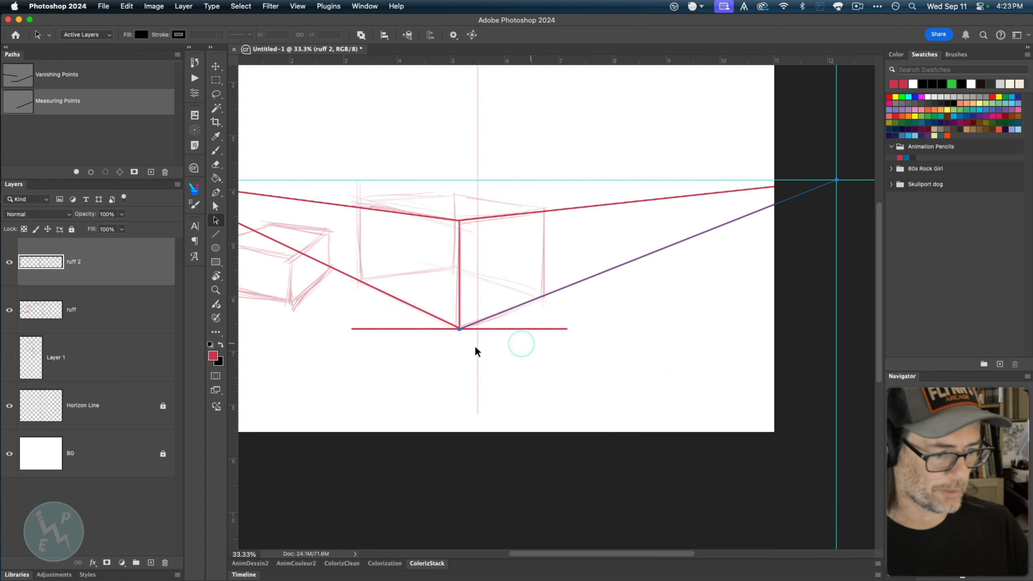
key("super+t")
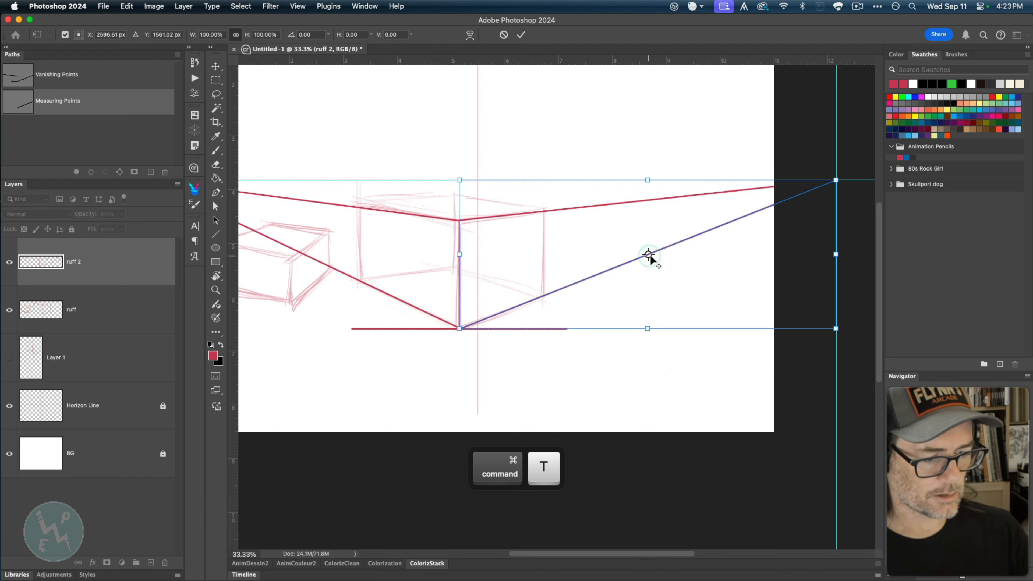
left_click_drag(651, 255, 751, 245)
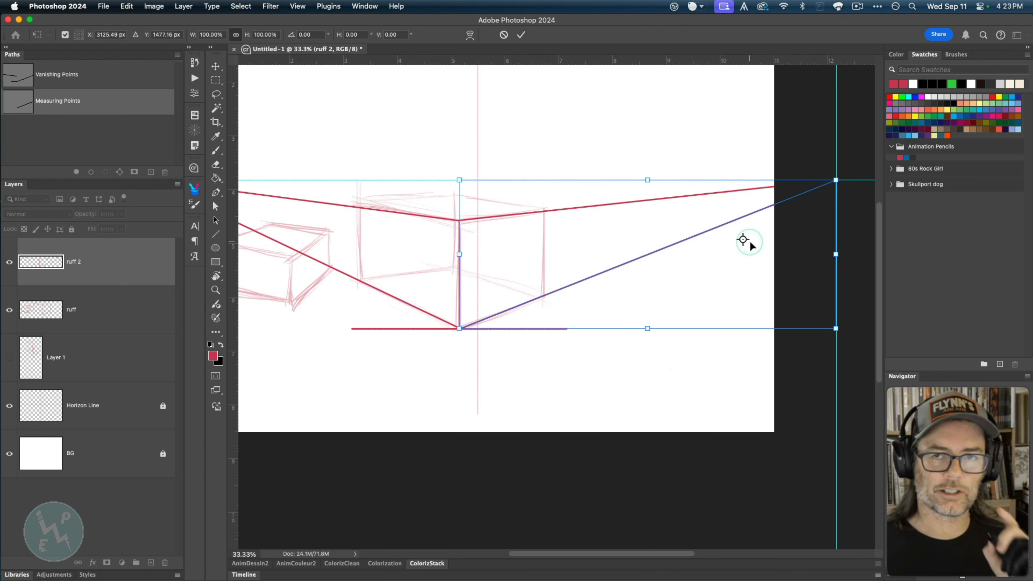
left_click(65, 35)
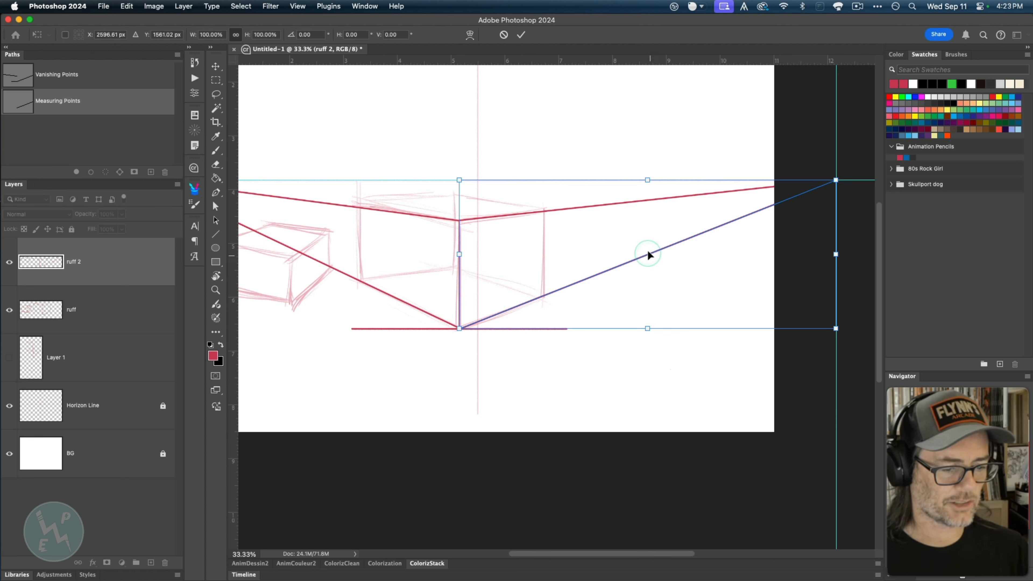
left_click(66, 36)
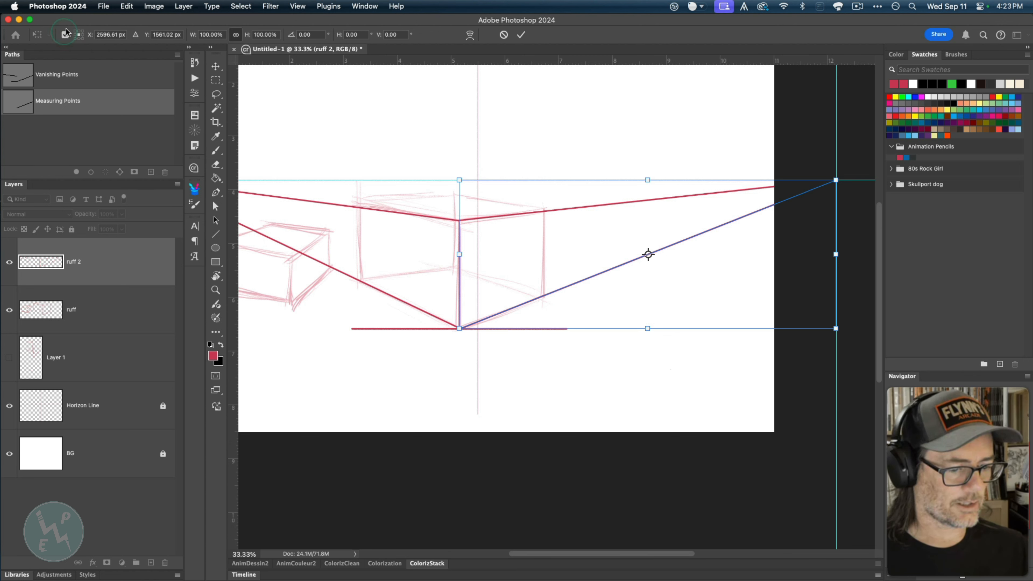
left_click_drag(653, 256, 834, 184)
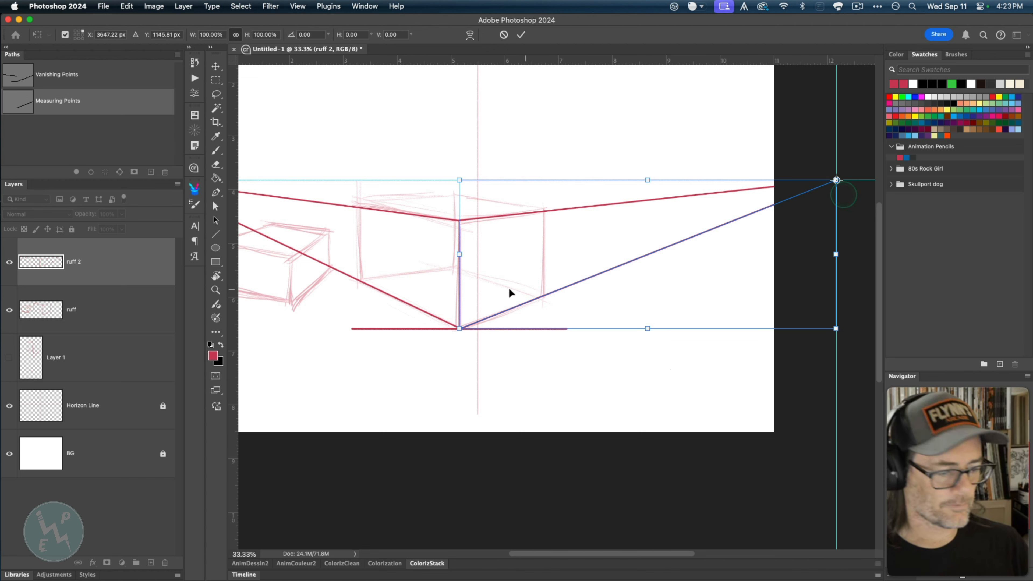
left_click_drag(450, 337, 398, 183)
key("Return")
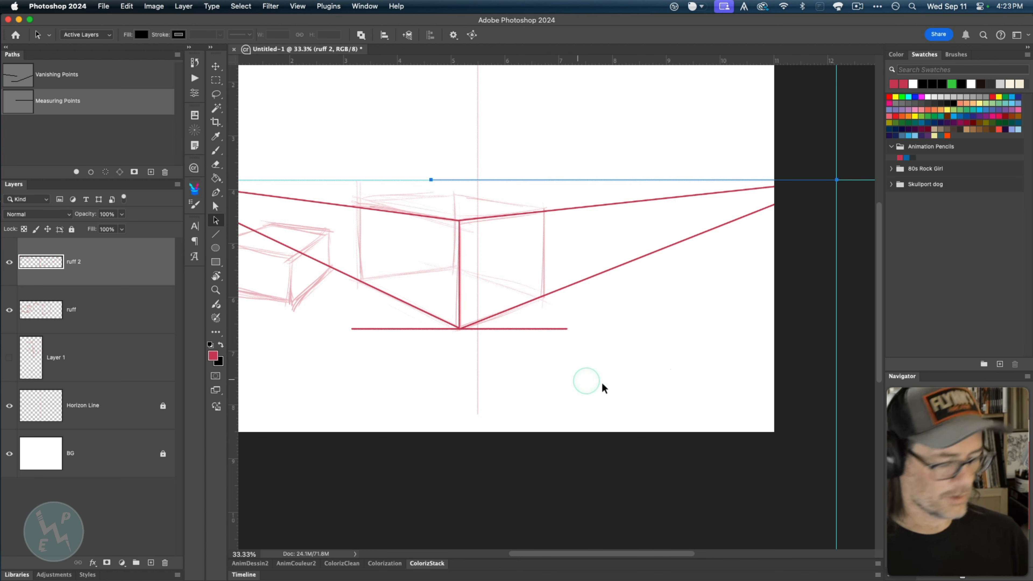
- Select the rotated line's anchor at the right vanishing point and lock the guides
key("super")
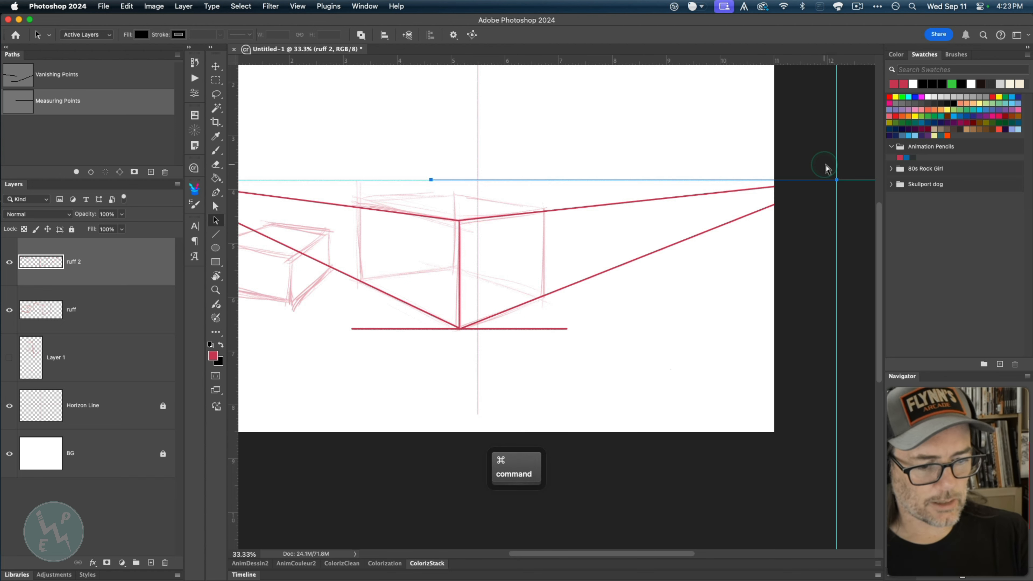
left_click(835, 179, "super")
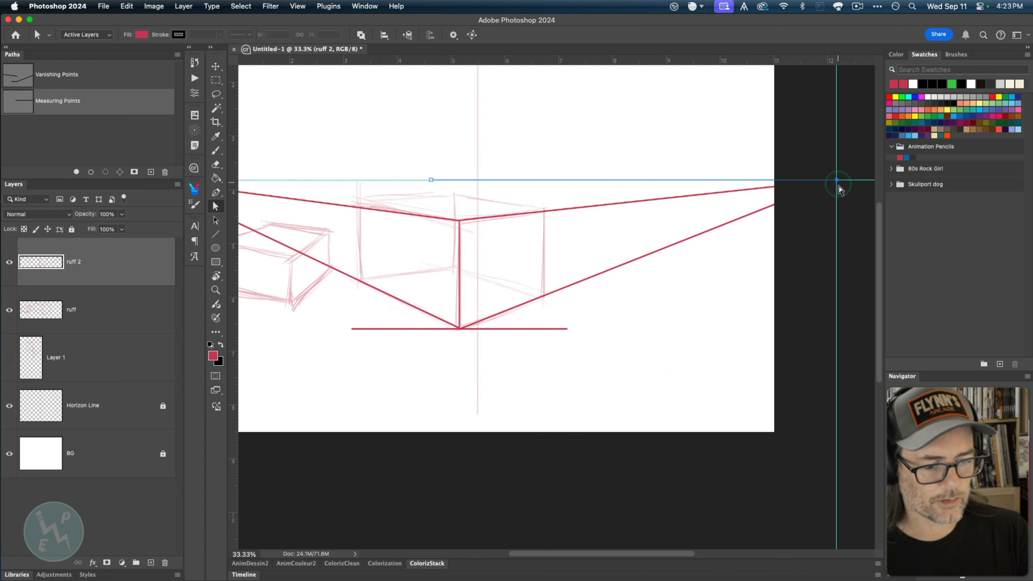
left_click(298, 7)
left_click(319, 280)
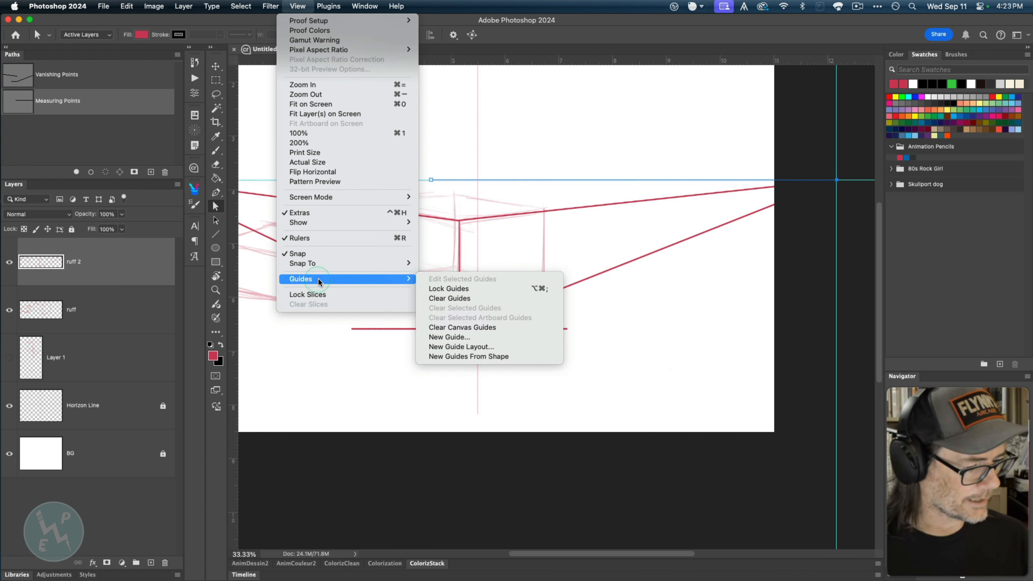
left_click(449, 294)
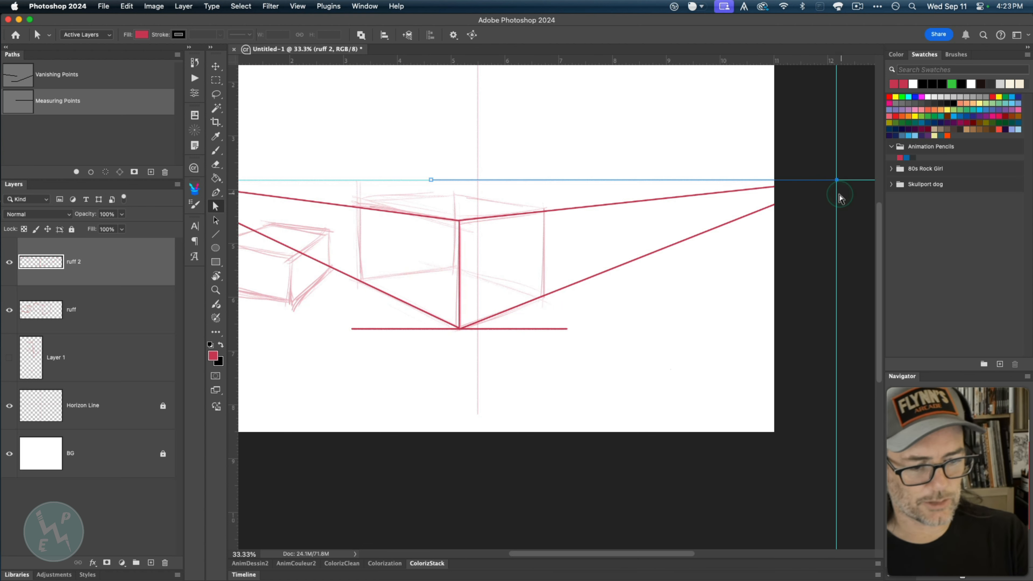
- Move the selected anchor to the right end of the horizontal measuring line below the box
key("super")
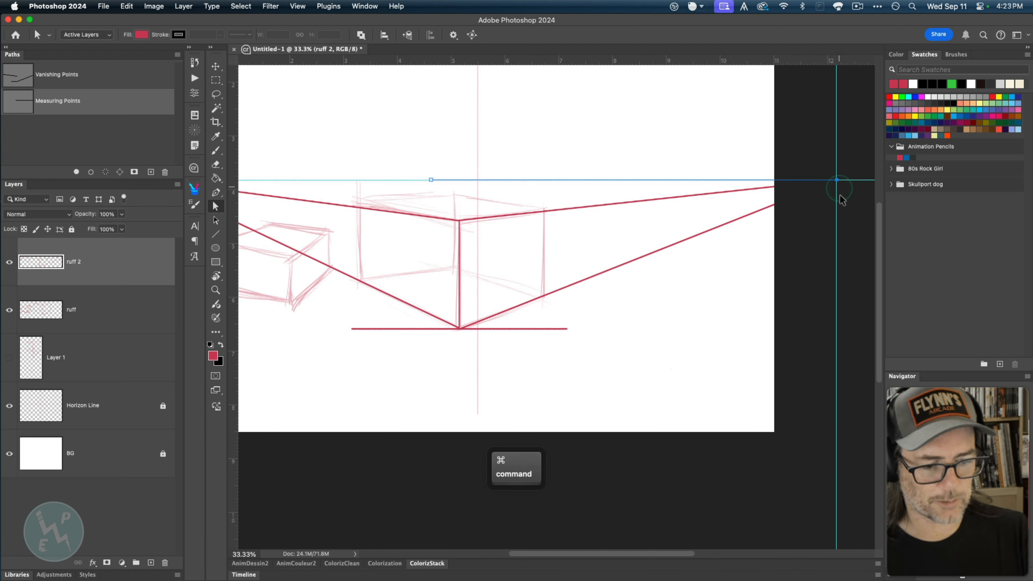
left_click_drag(838, 181, 617, 369)
left_click_drag(590, 330, 570, 310)
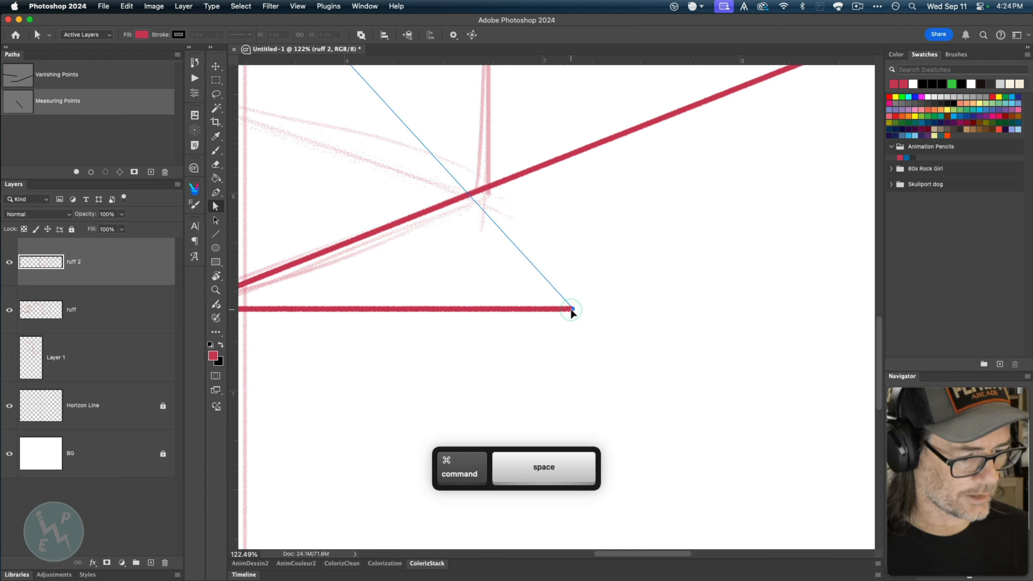
- Brush the box's right vertical edge from where the measuring path crosses the lower perspective line up to the upper perspective line
key("super+minus")
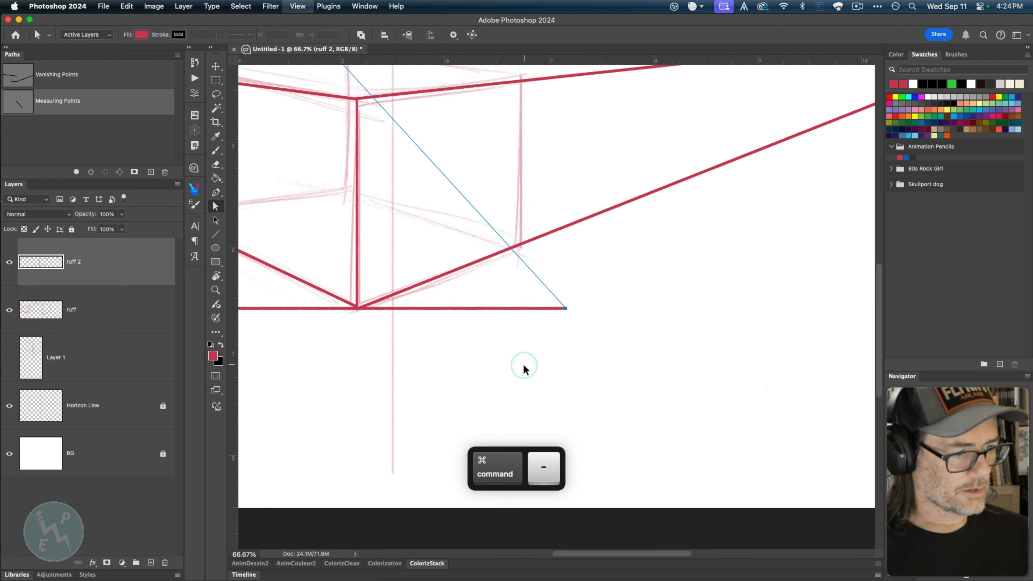
key("space")
left_click_drag(452, 367, 488, 402)
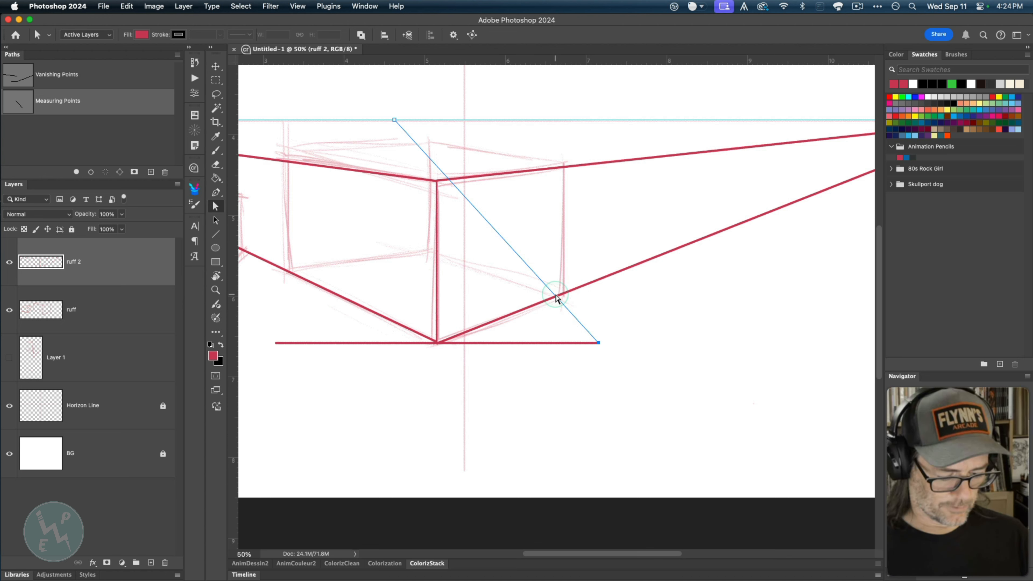
key("b")
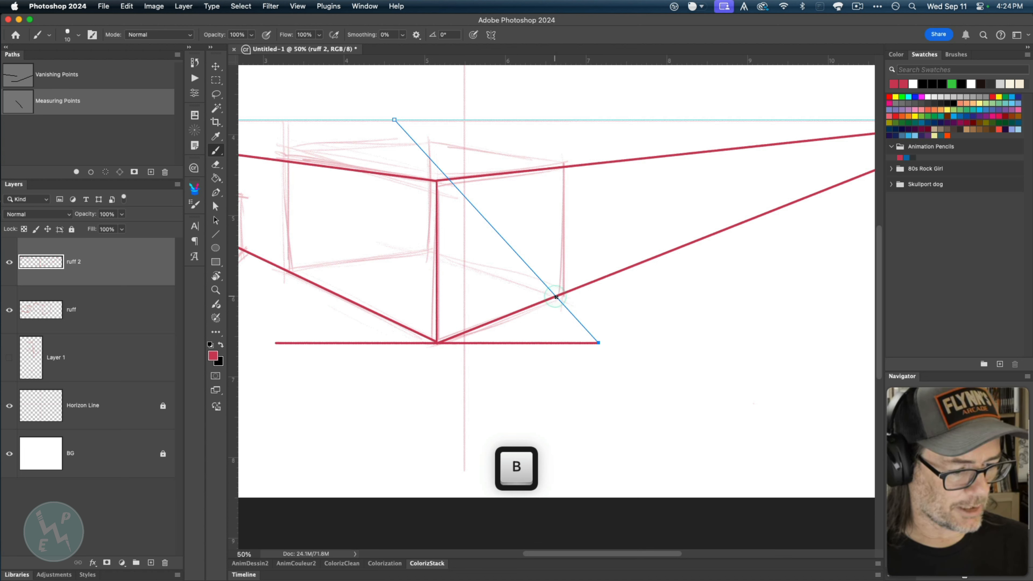
key("shift")
left_click_drag(554, 244, 557, 282)
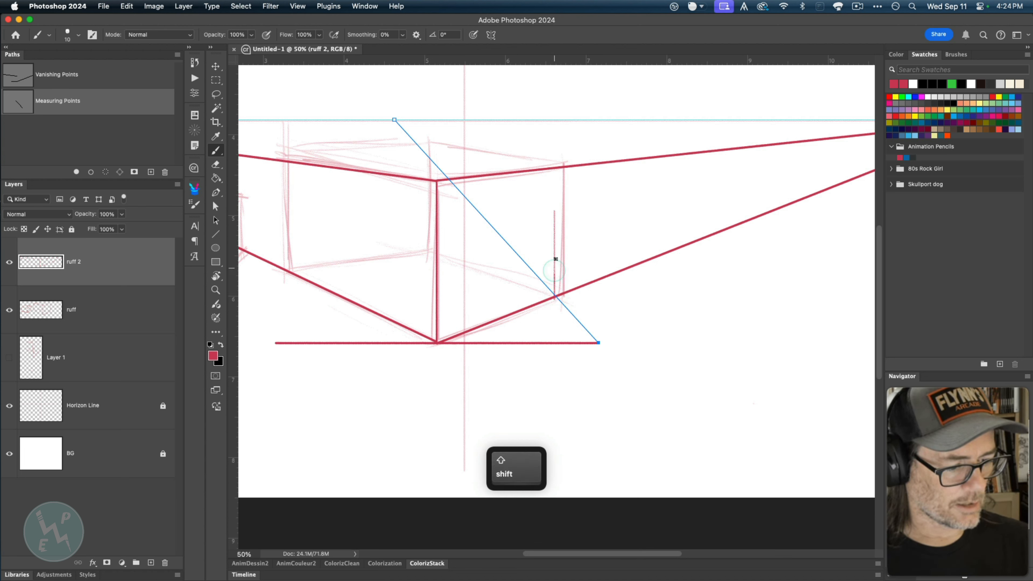
left_click(558, 175, "shift")
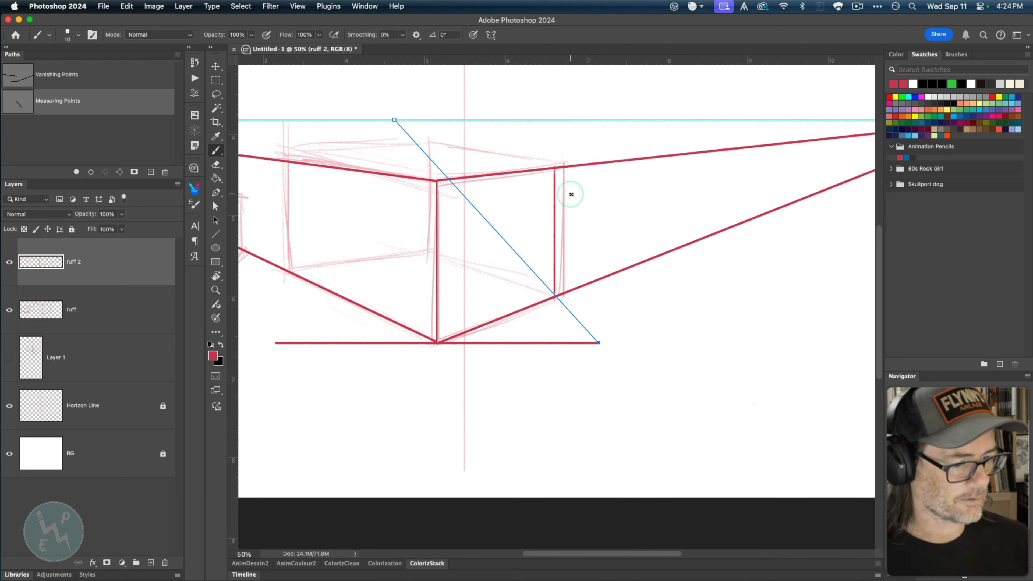
- In the Vanishing Points path, move the left line's inner anchor from the box's top corner to its bottom corner
key("space")
left_click_drag(425, 363, 512, 380)
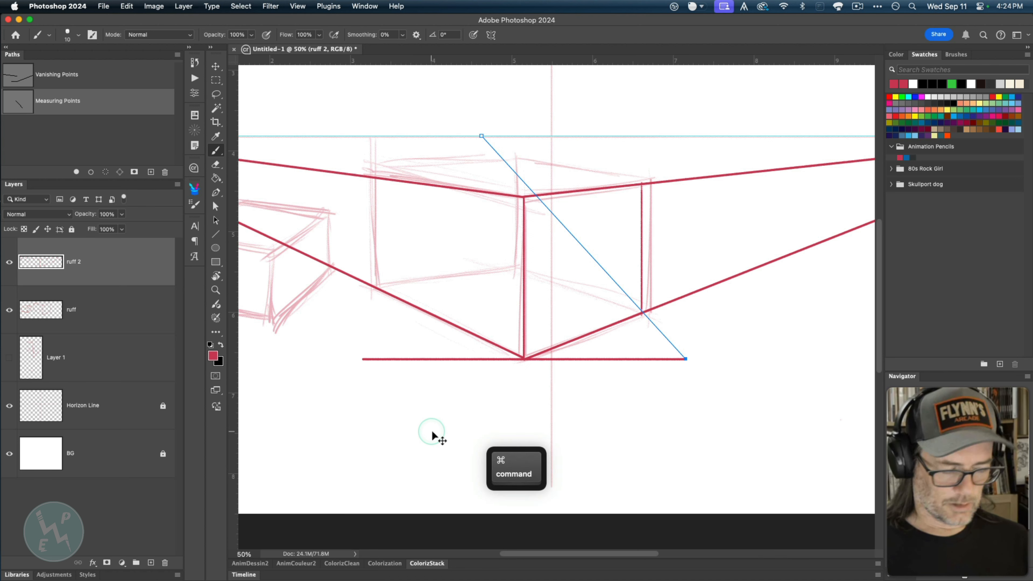
key("super+minus")
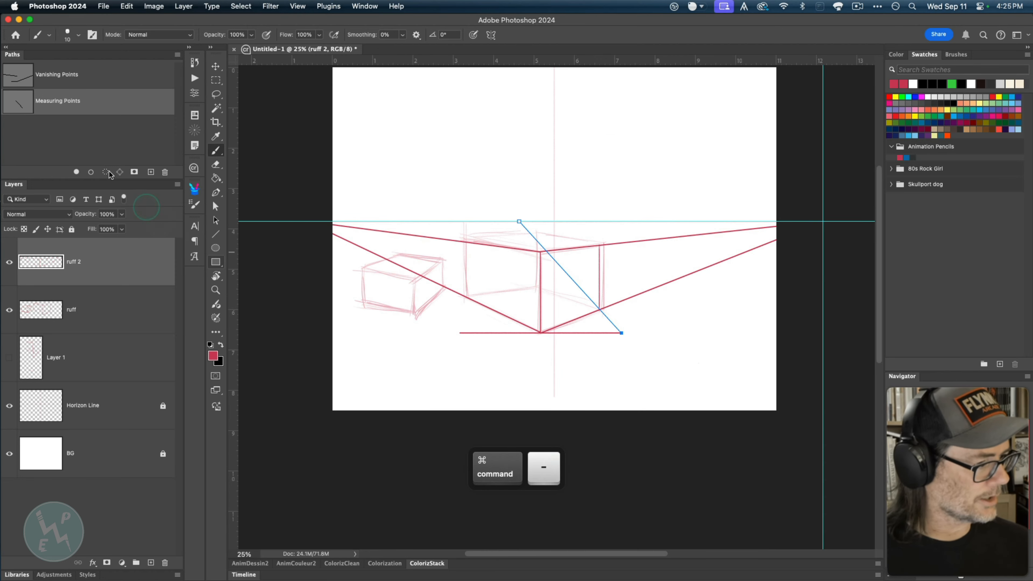
left_click(23, 83)
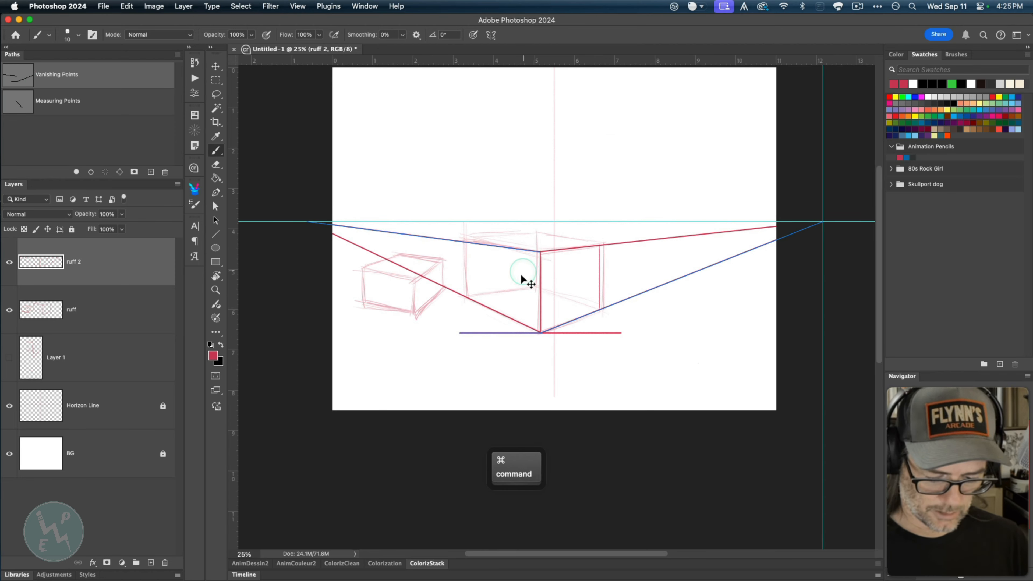
key("super+equal")
key("super+equal")
key("super+equal")
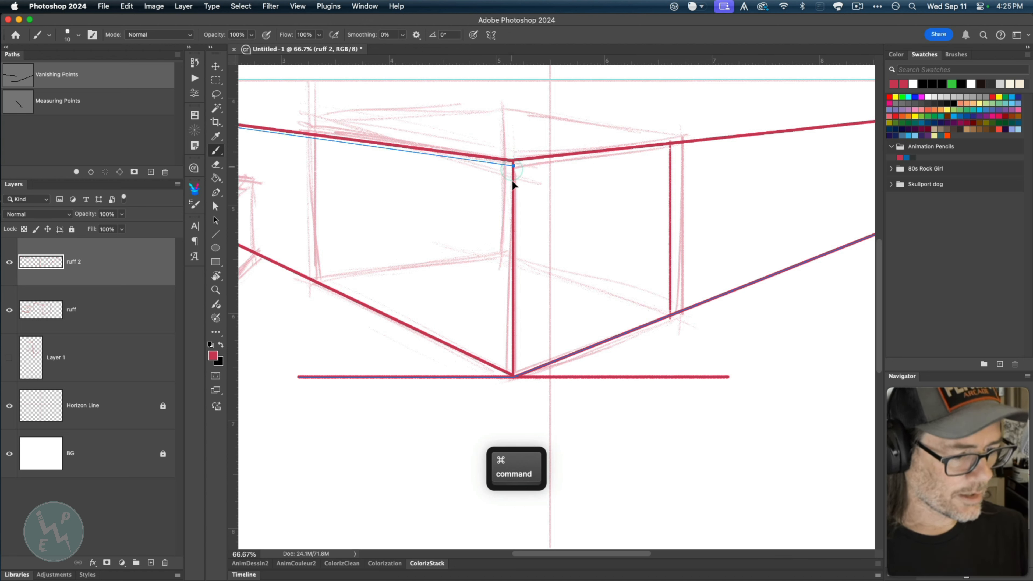
left_click_drag(513, 377, 512, 375)
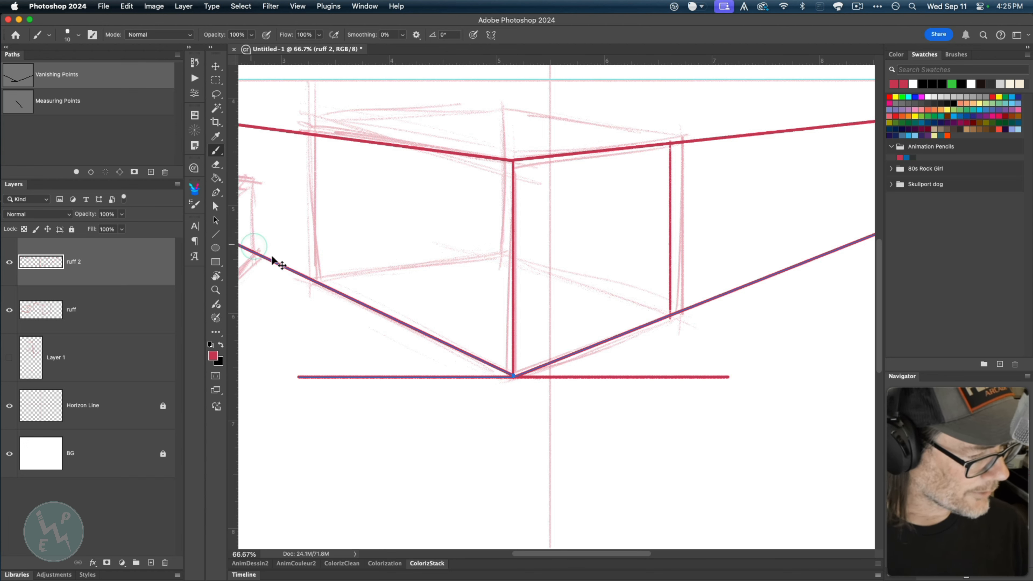
left_click_drag(385, 422, 404, 406)
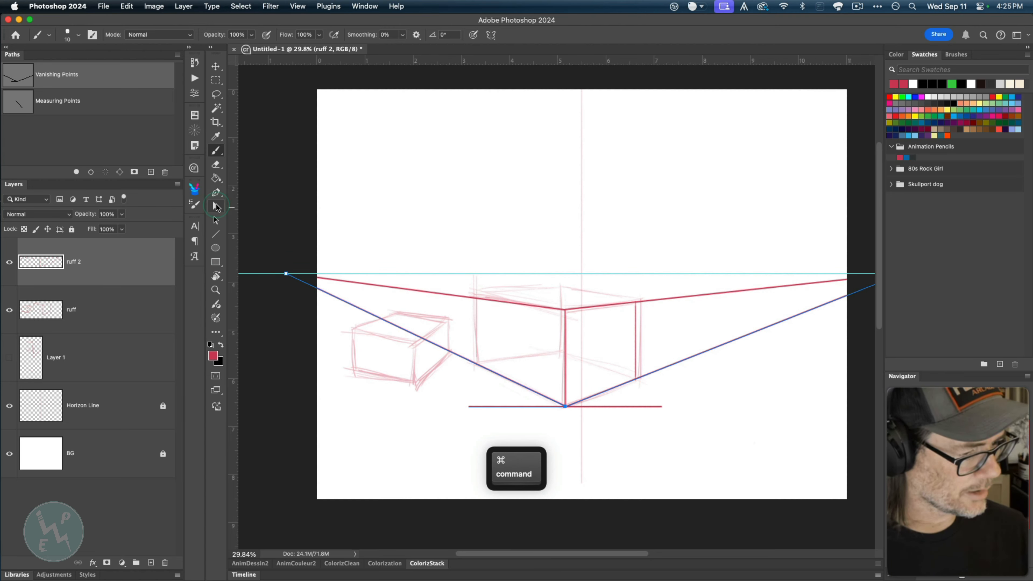
- Copy the left perspective line from the Vanishing Points path and paste it into the Measuring Points path
left_click(216, 207)
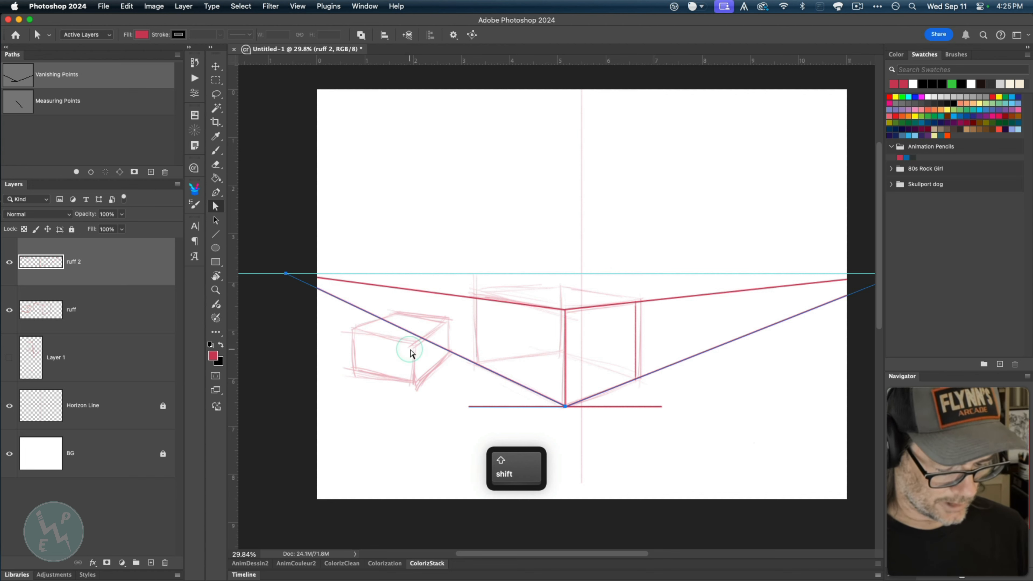
key("super+c")
left_click(65, 102)
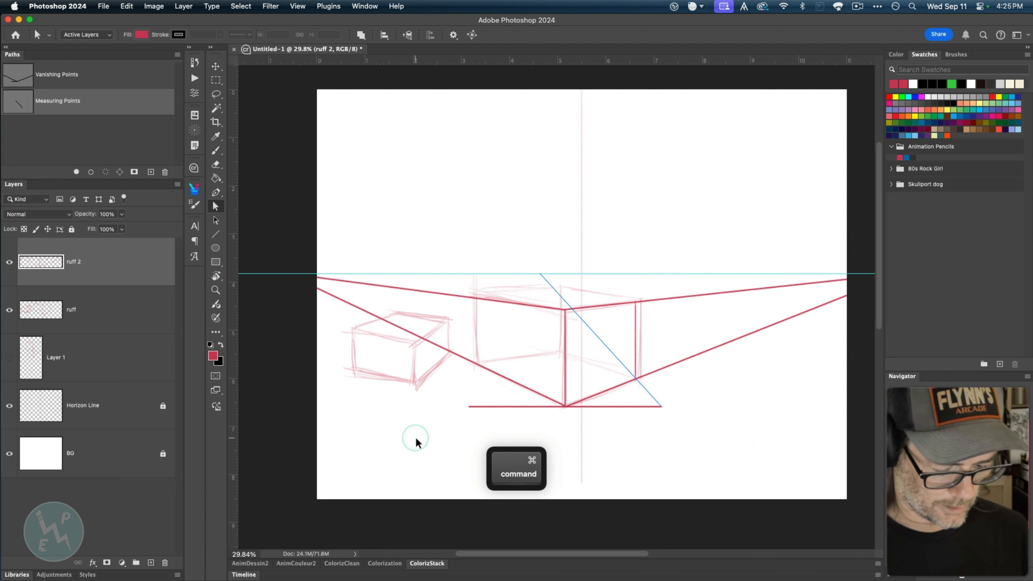
key("super+v")
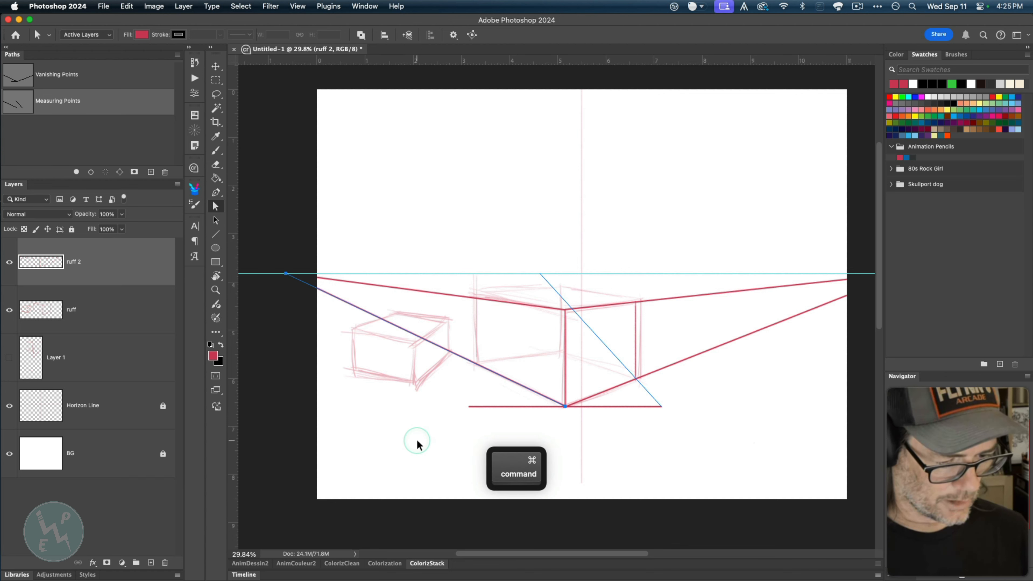
- Rotate the pasted line about the left vanishing point until it lies along the horizon line, and apply the transform
key("super+t")
left_click_drag(415, 338, 286, 273)
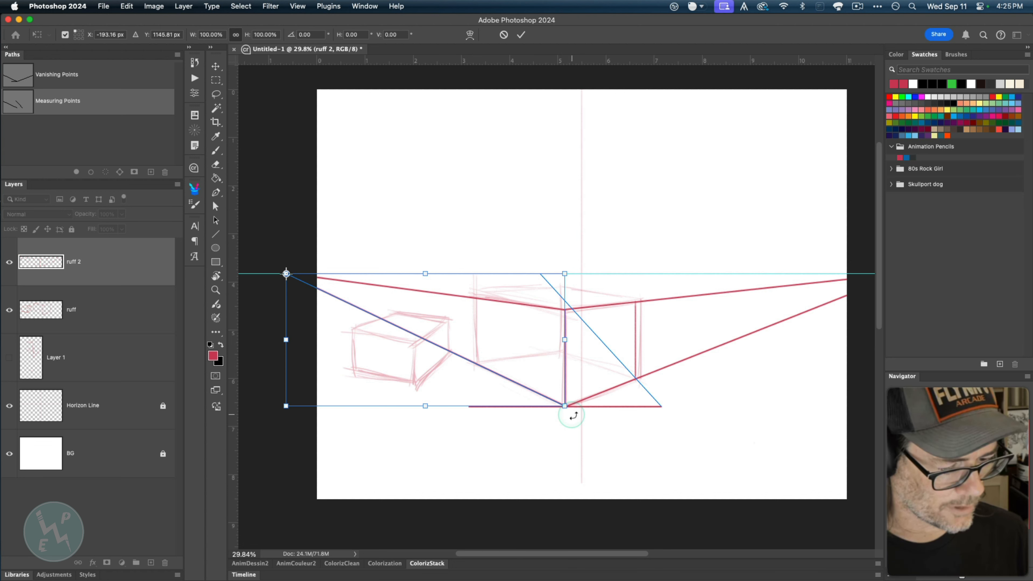
left_click_drag(573, 416, 622, 260)
key("super+space")
key("Return")
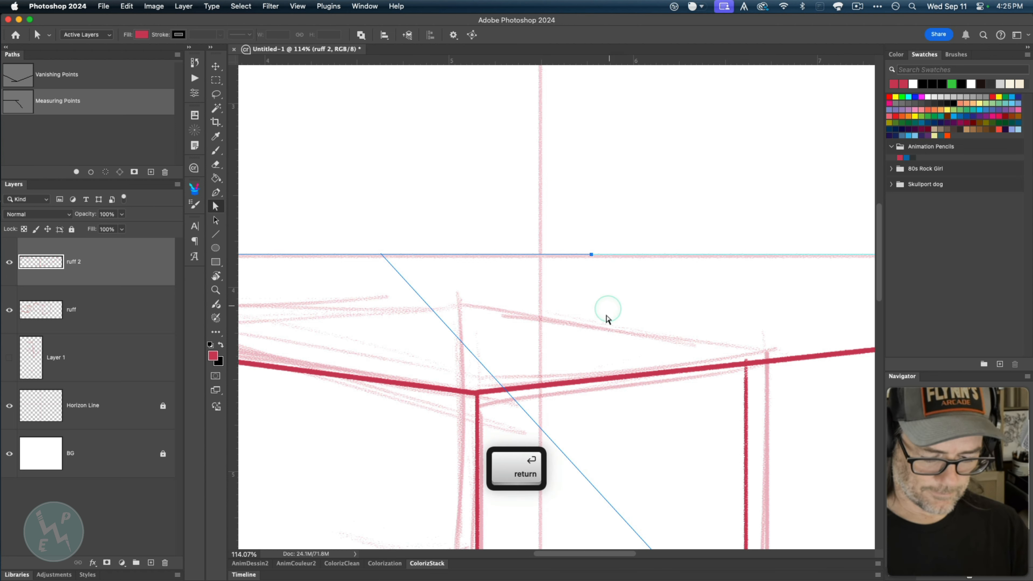
- Move the rotated line's anchor from the left vanishing point to the left end of the horizontal measuring line
key("super+minus")
key("super+minus")
key("super+minus")
key("super+minus")
key("super+minus")
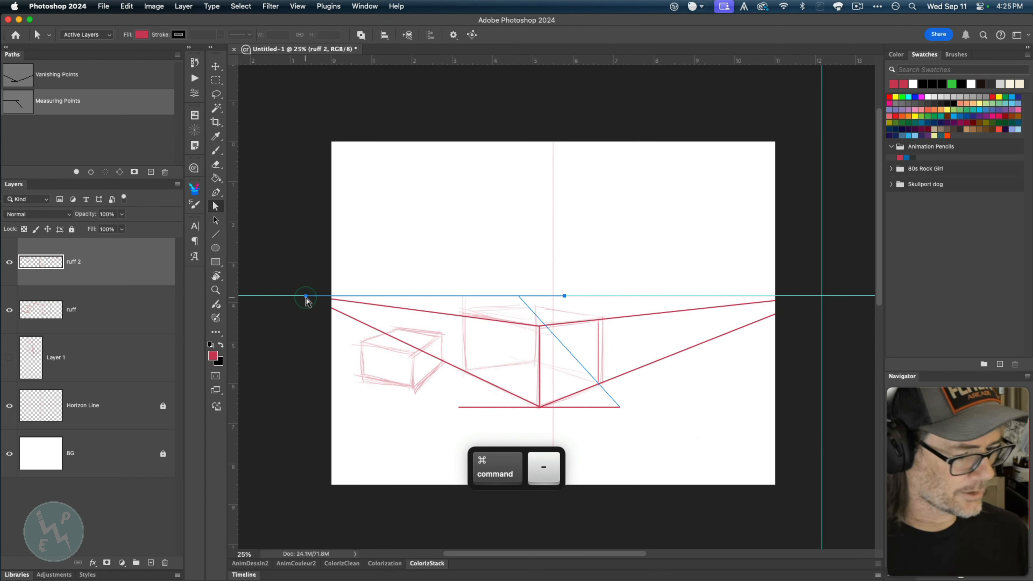
left_click_drag(306, 300, 515, 431)
key("super+space")
left_click_drag(455, 389, 433, 384)
left_click_drag(406, 378, 356, 374)
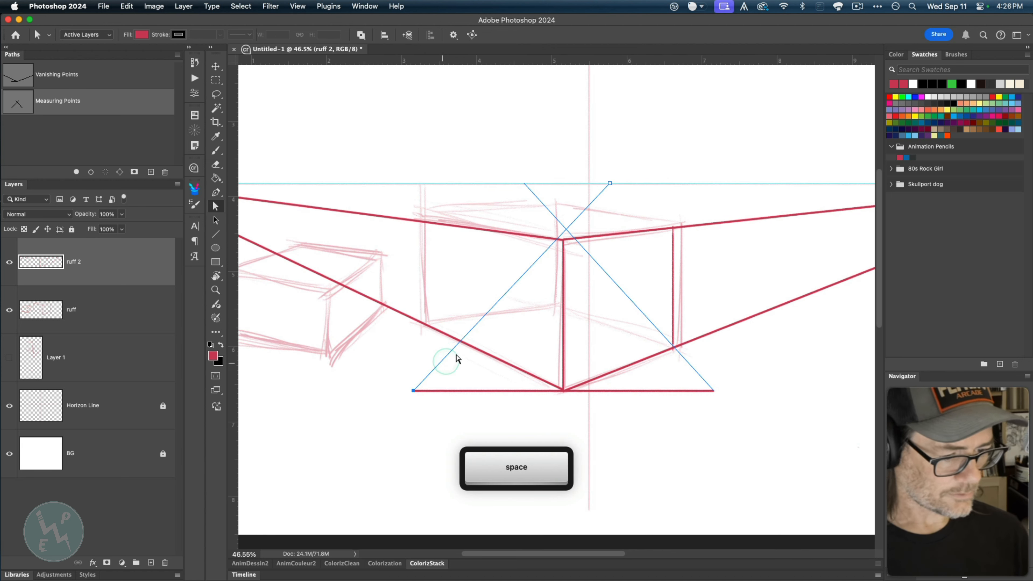
- Brush the box's left vertical edge from where the measuring path crosses the lower perspective line up to the upper perspective line
key("b")
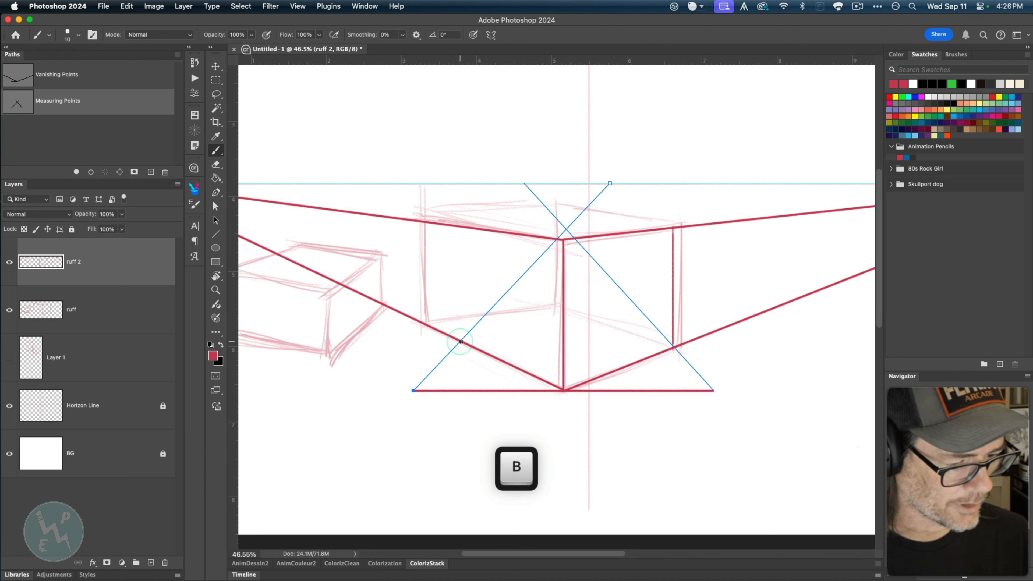
key("shift")
left_click(460, 227, "shift")
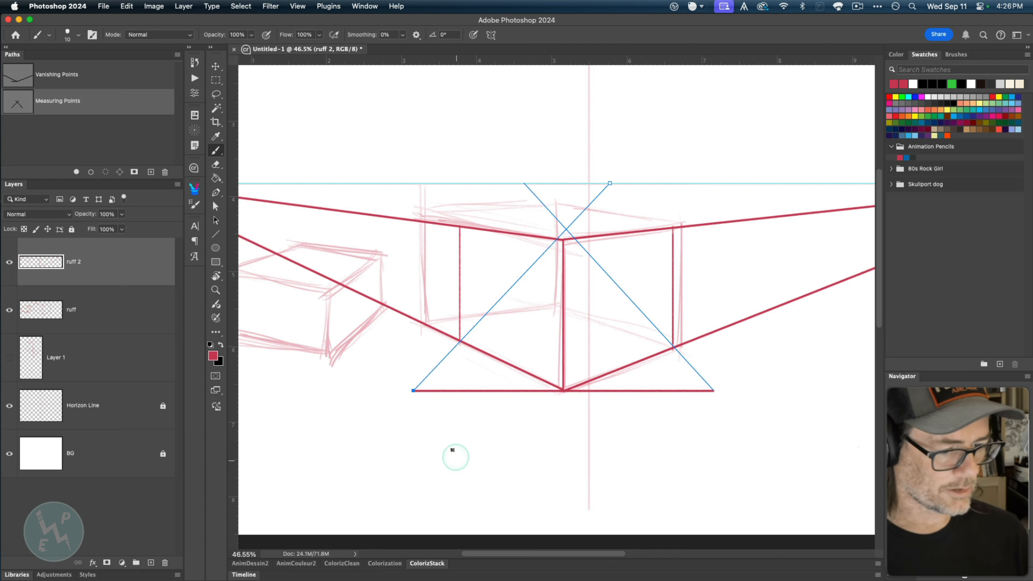
key("super+minus")
key("super+minus")
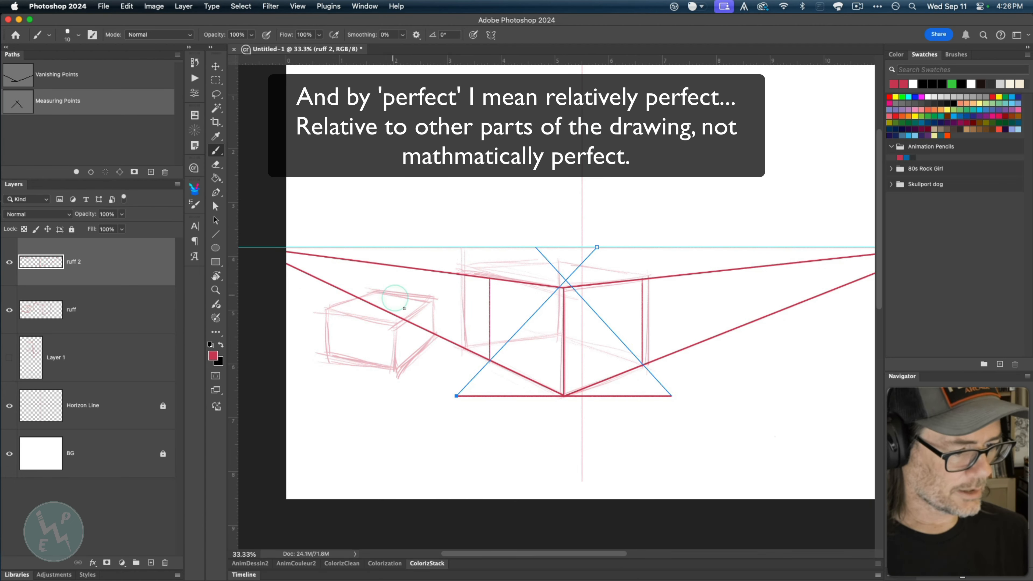
- Erase the upper and lower perspective lines extending left beyond the box on the ruff 2 layer
key("grave")
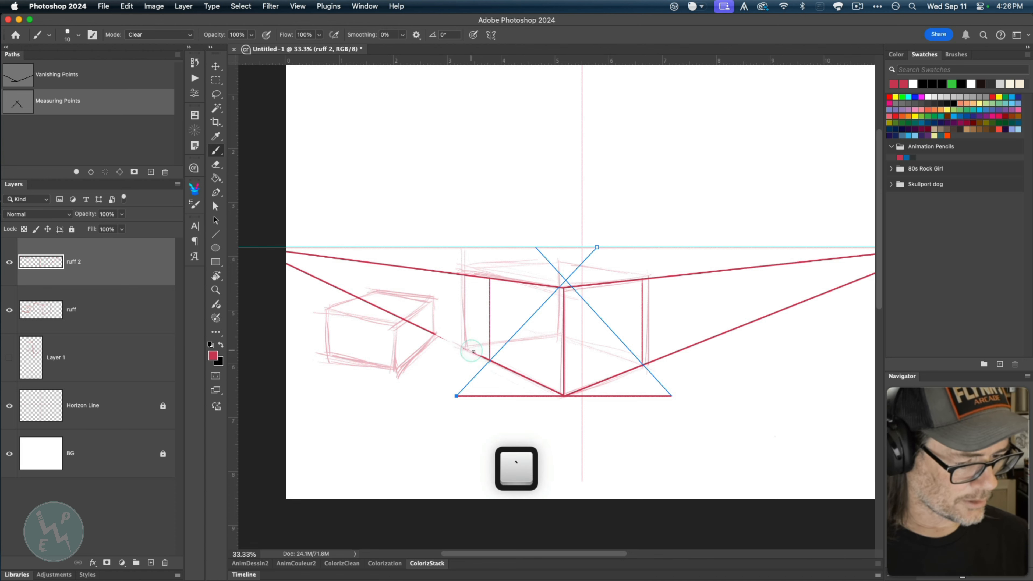
left_click_drag(430, 335, 314, 276)
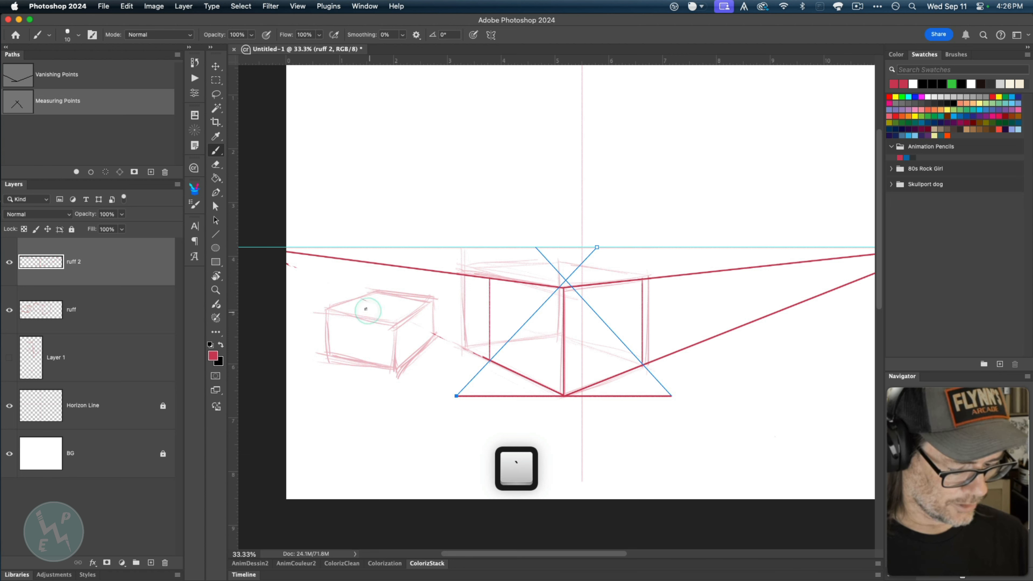
key("e")
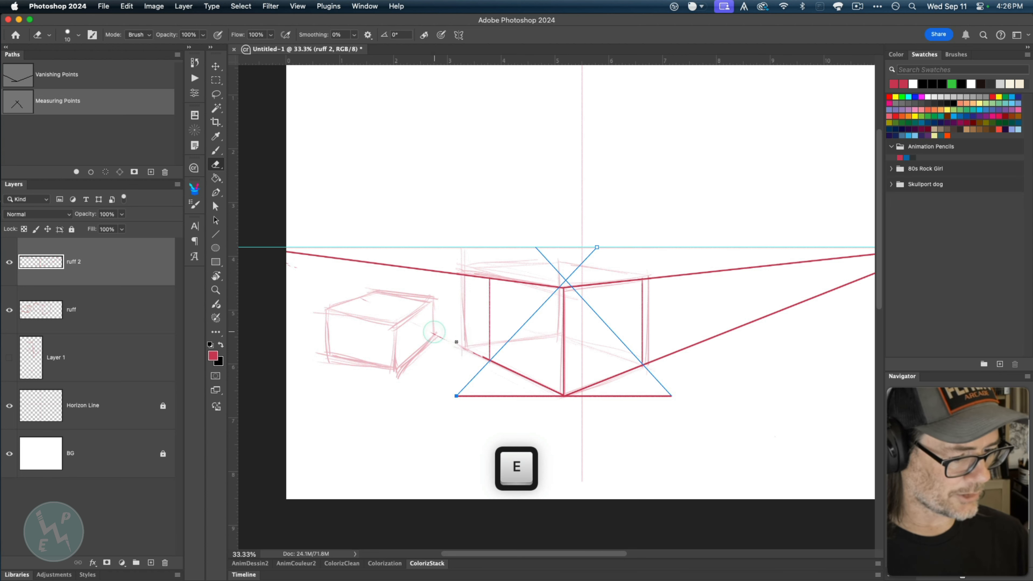
mouse_move(363, 261)
left_mouse_down()
mouse_move(403, 269)
mouse_move(303, 252)
mouse_move(436, 272)
left_mouse_up()
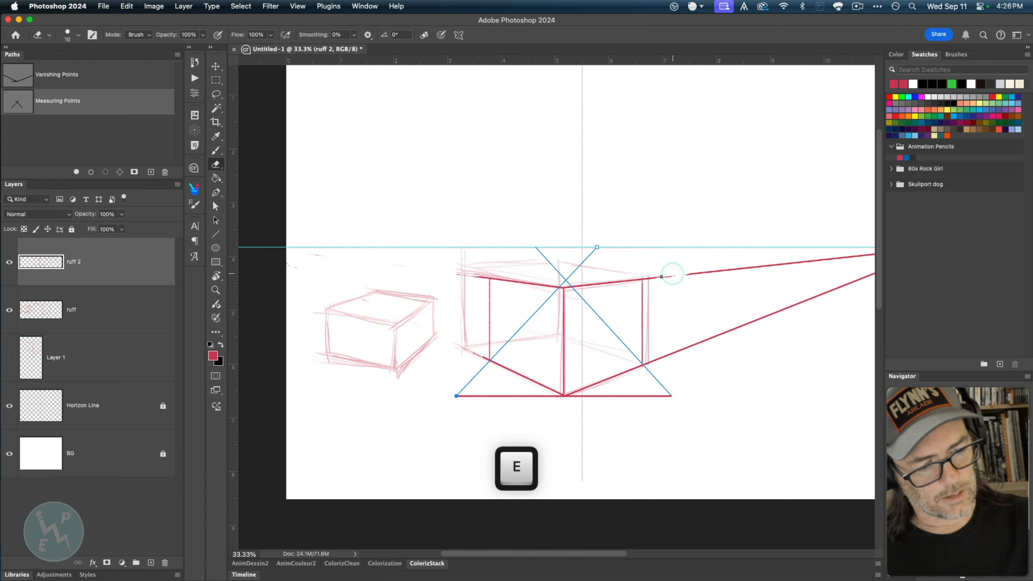
- Enlarge the eraser to 45 and erase the upper and lower perspective lines extending right beyond the box
mouse_move(752, 270)
left_mouse_down()
mouse_move(712, 272)
mouse_move(700, 262)
left_mouse_up()
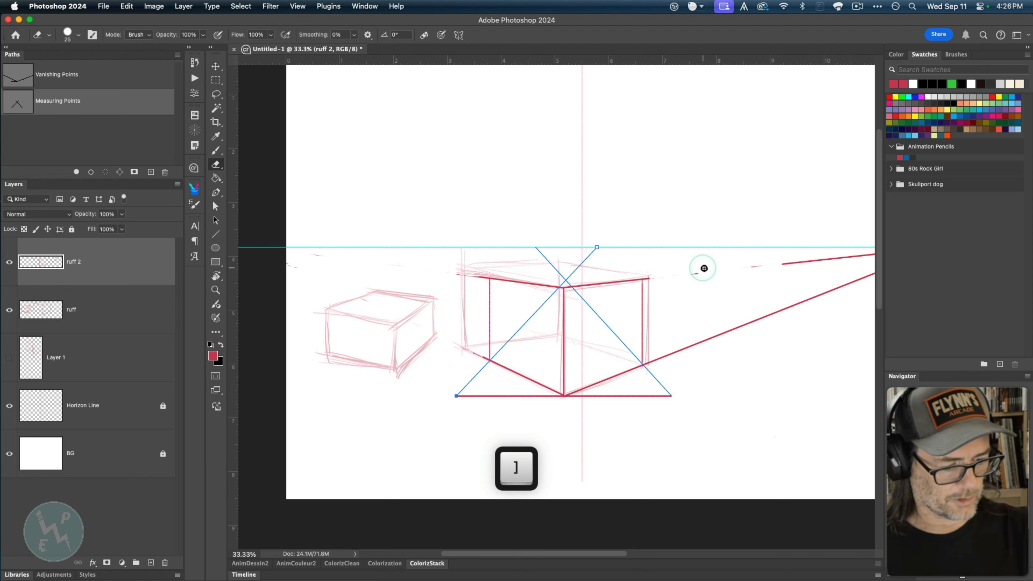
key("bracketright")
key("bracketright")
key("bracketright")
key("bracketright")
left_click_drag(697, 274, 877, 249)
key("space")
left_click_drag(761, 261, 688, 237)
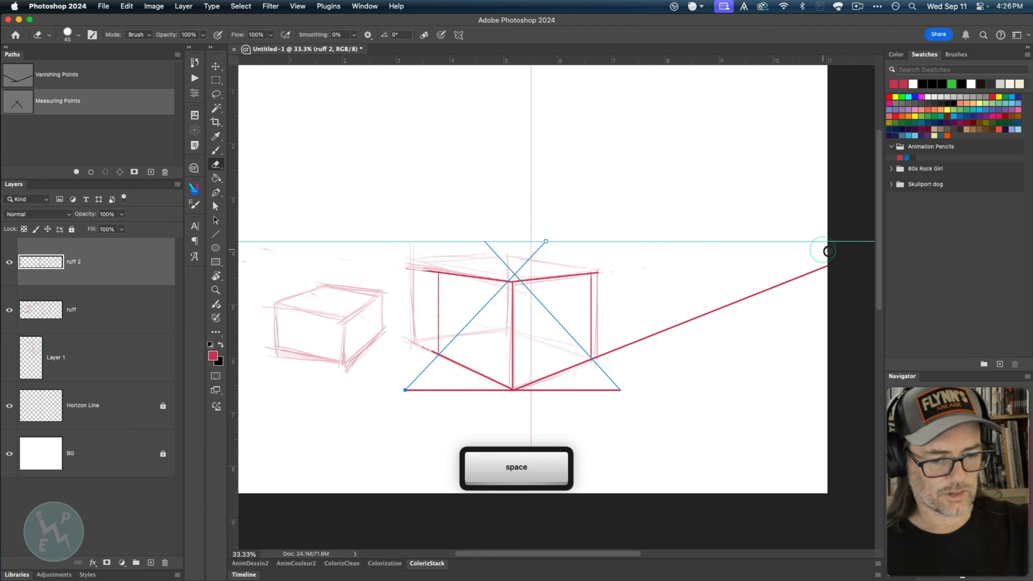
mouse_move(828, 251)
left_mouse_down()
mouse_move(694, 319)
mouse_move(704, 319)
mouse_move(725, 307)
mouse_move(696, 313)
mouse_move(658, 337)
left_mouse_up()
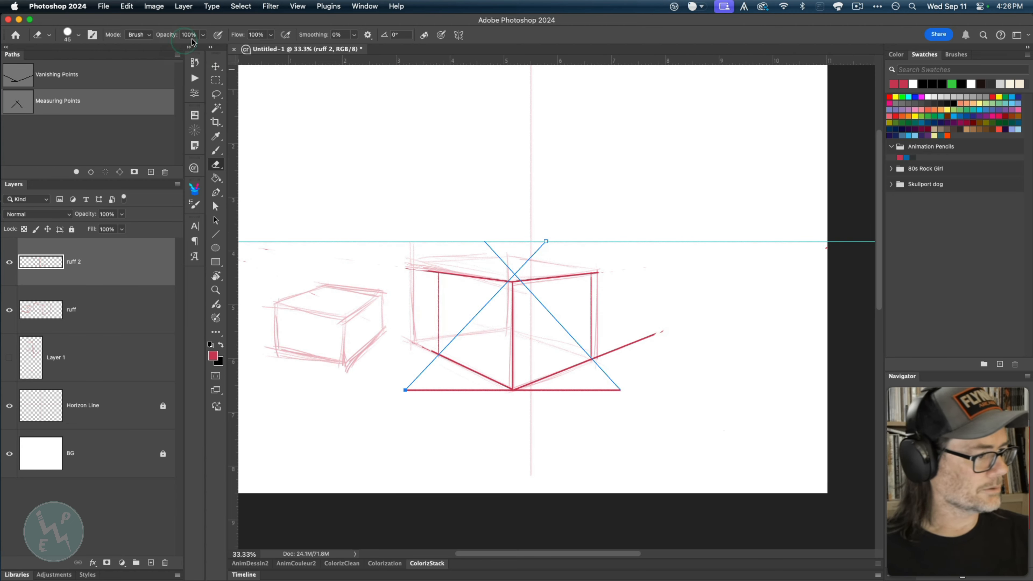
- Turn on pressure-controlled opacity for the eraser and trim the line overshoots at the box's outer corners
left_click(219, 36)
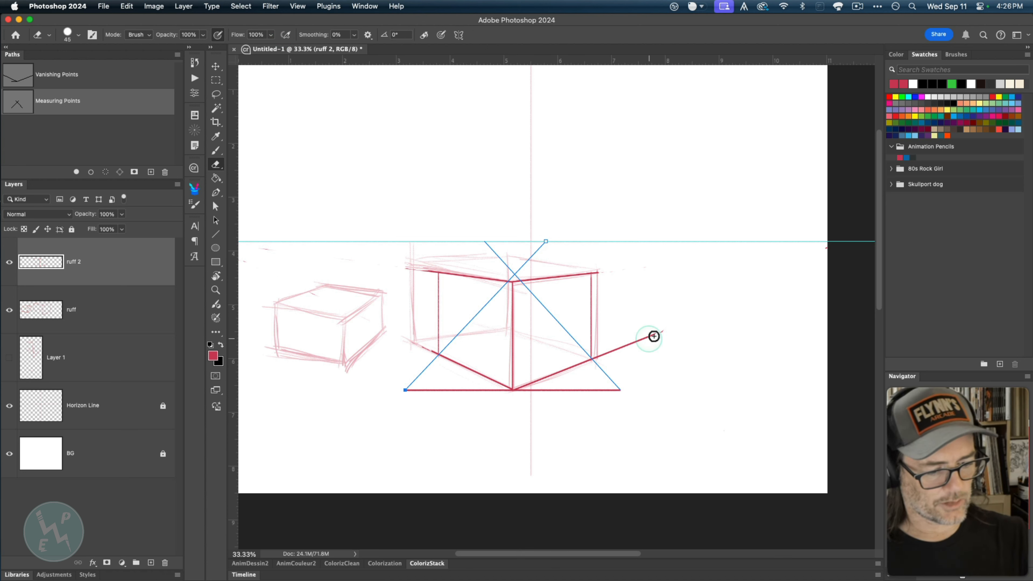
mouse_move(655, 338)
left_mouse_down()
mouse_move(647, 344)
mouse_move(664, 330)
mouse_move(618, 351)
mouse_move(662, 323)
mouse_move(625, 344)
mouse_move(637, 344)
mouse_move(660, 327)
mouse_move(613, 331)
mouse_move(630, 357)
mouse_move(618, 356)
left_mouse_up()
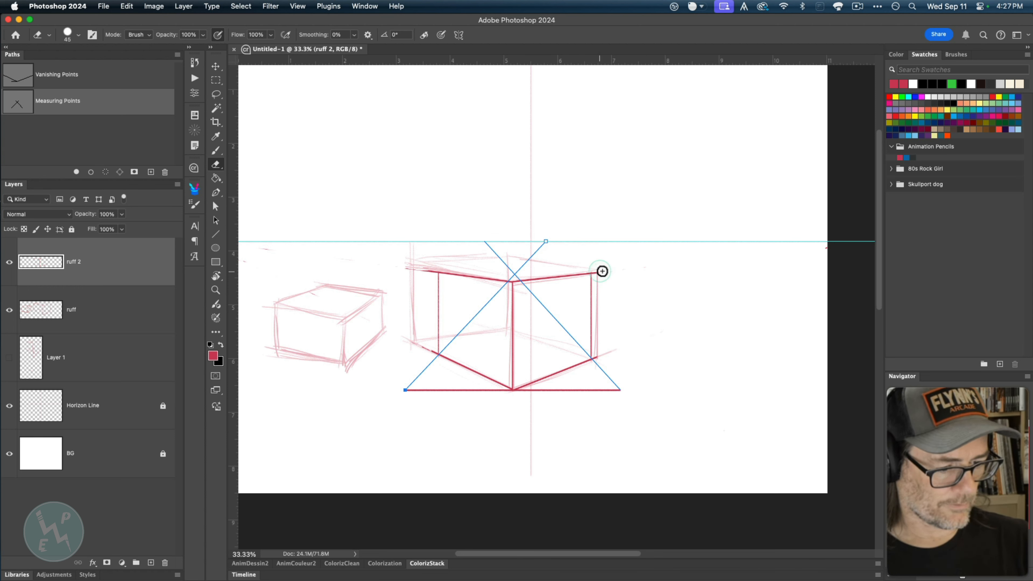
left_click_drag(599, 262, 593, 261)
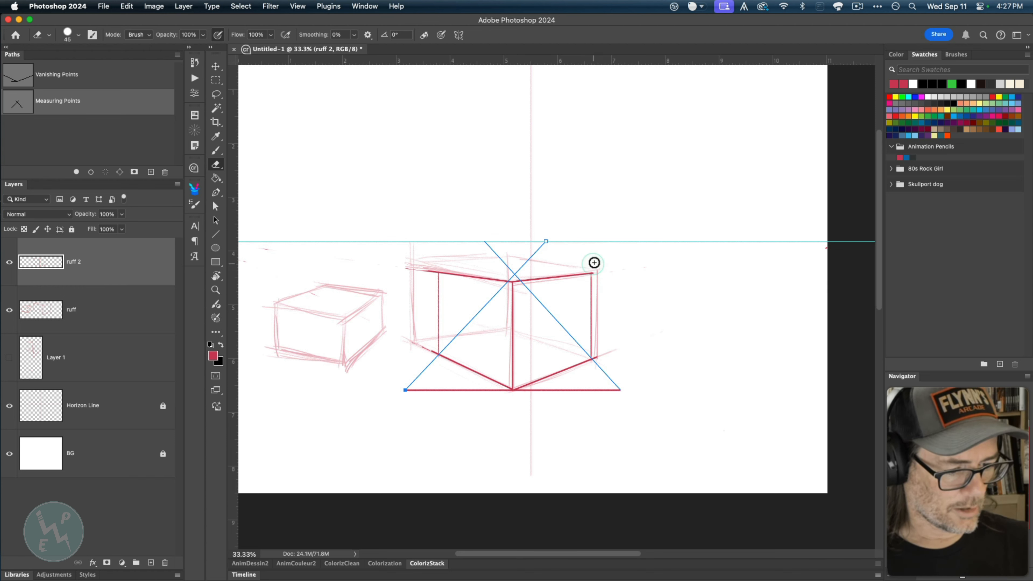
key("super+z")
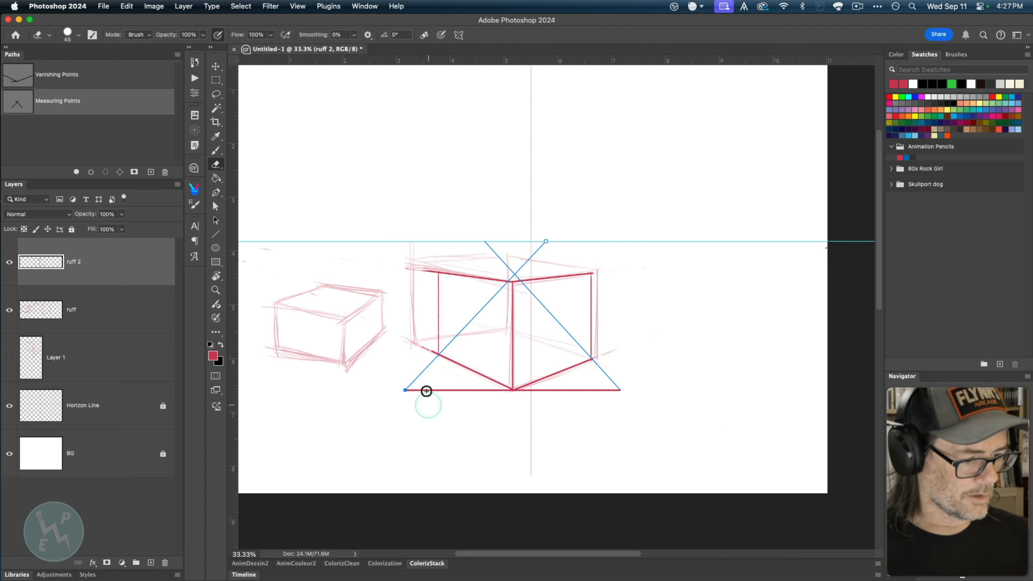
left_click_drag(428, 269, 433, 271)
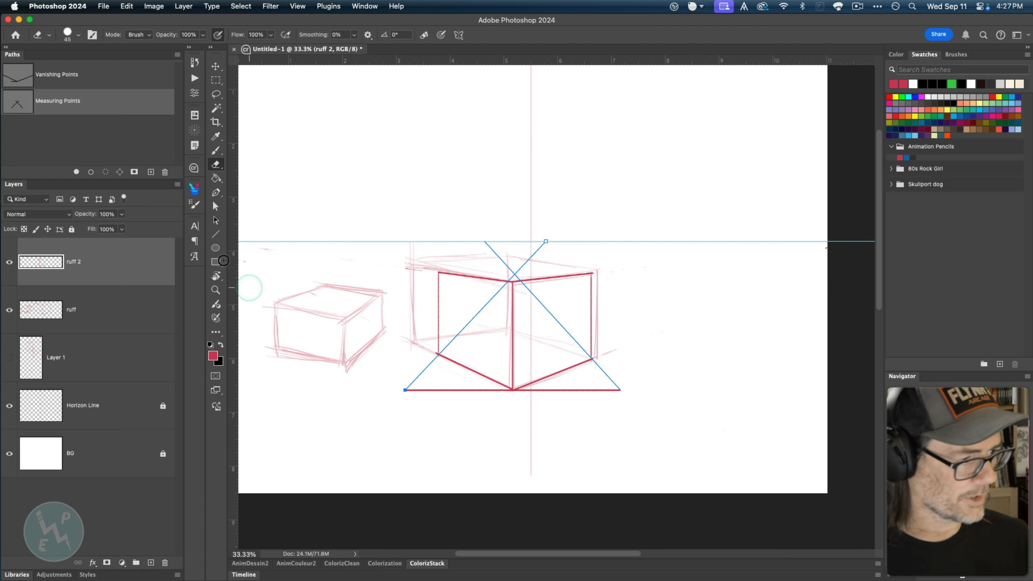
- In the Vanishing Points path, move the left line's inner anchor from the box's bottom front corner to its upper right corner
left_click(90, 83)
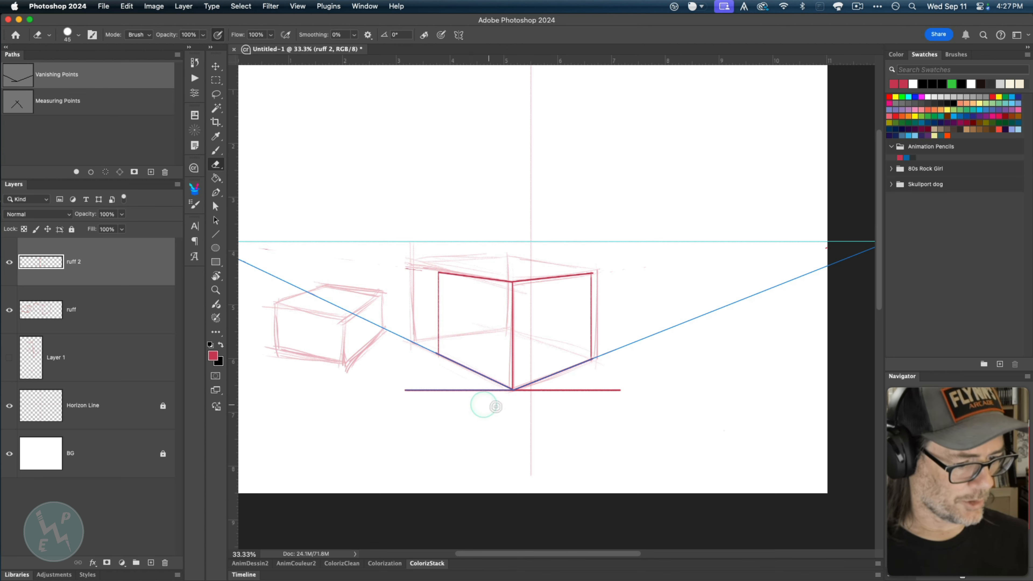
key("super+equal")
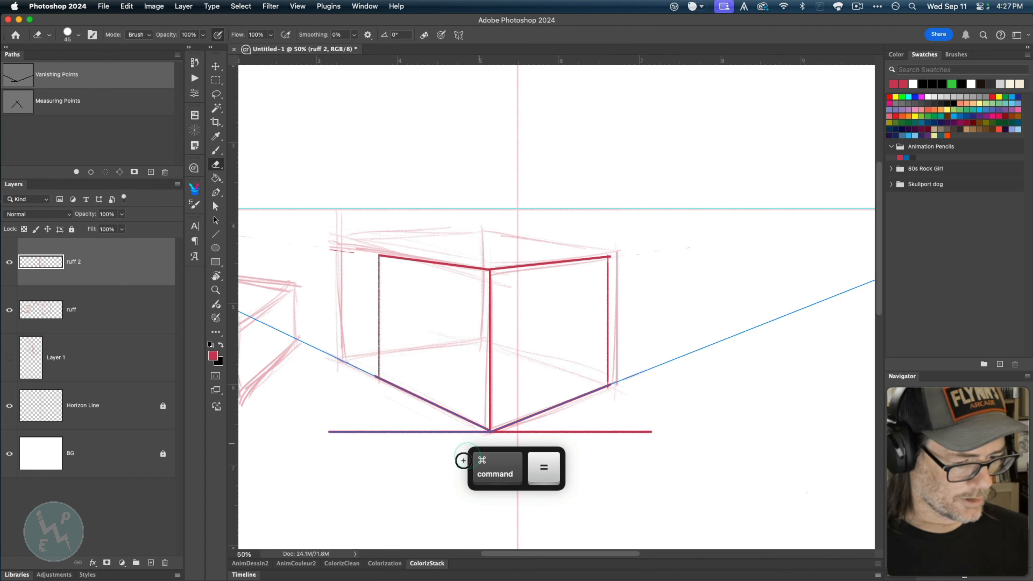
key("space")
left_click_drag(447, 462, 506, 432)
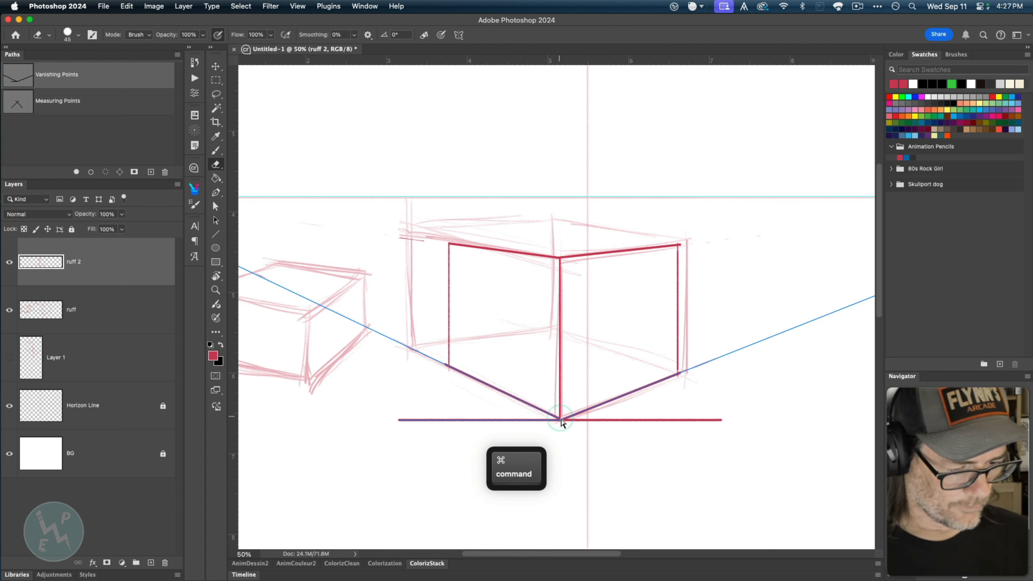
left_click_drag(556, 388, 678, 245)
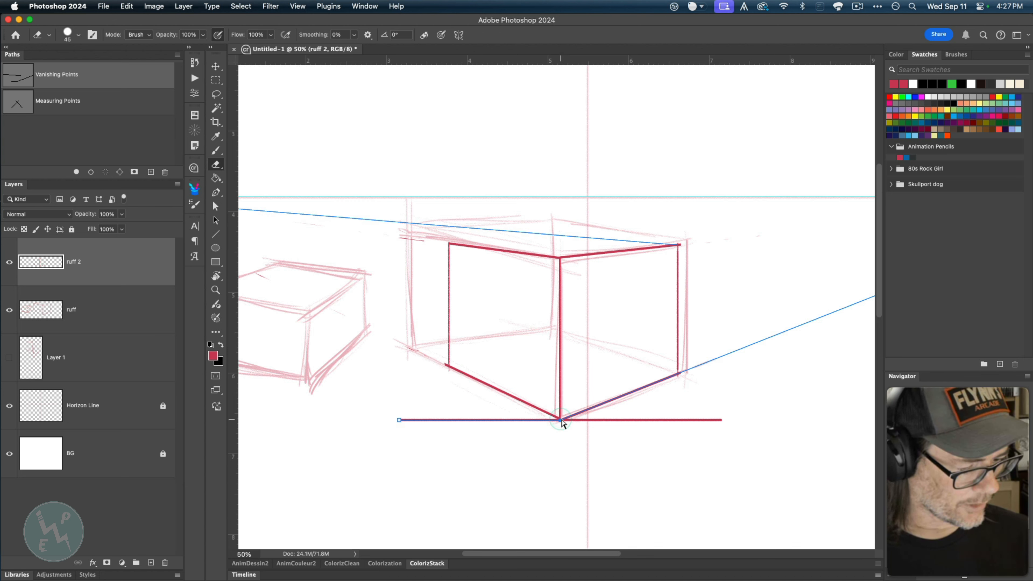
- Move the right vanishing line's inner anchor from the box's bottom front corner to its upper left corner
left_click_drag(561, 421, 556, 416)
key("cmd+z")
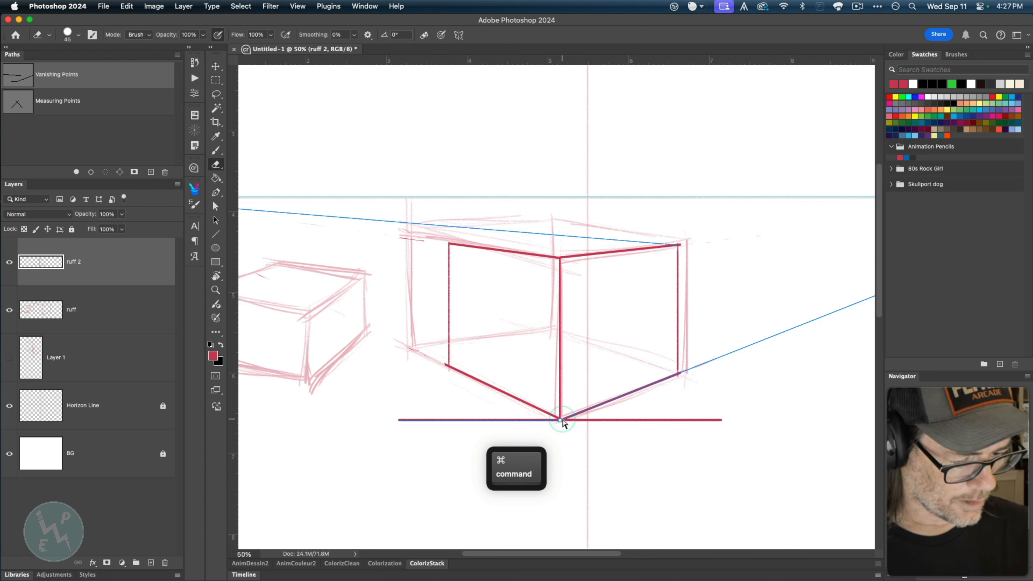
left_click_drag(563, 422, 555, 421)
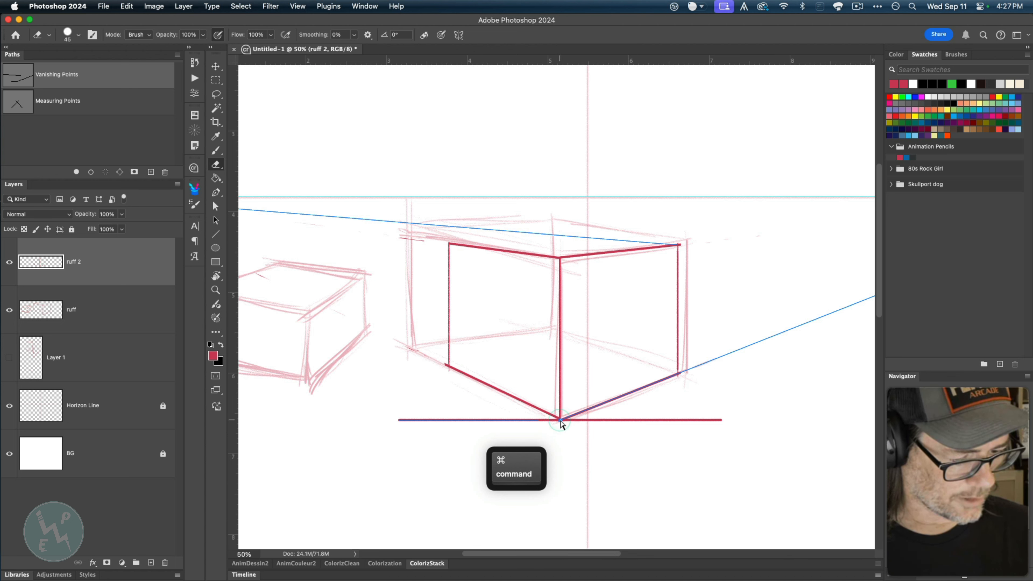
left_click_drag(561, 422, 449, 244)
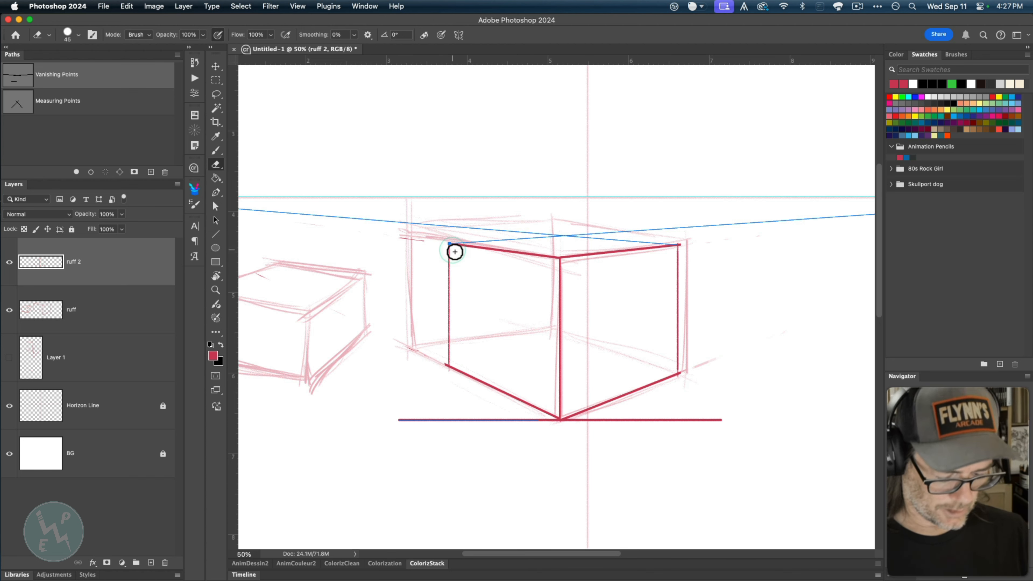
- Stroke both vanishing lines with the brush to draw the box's two rear top edges
key("b")
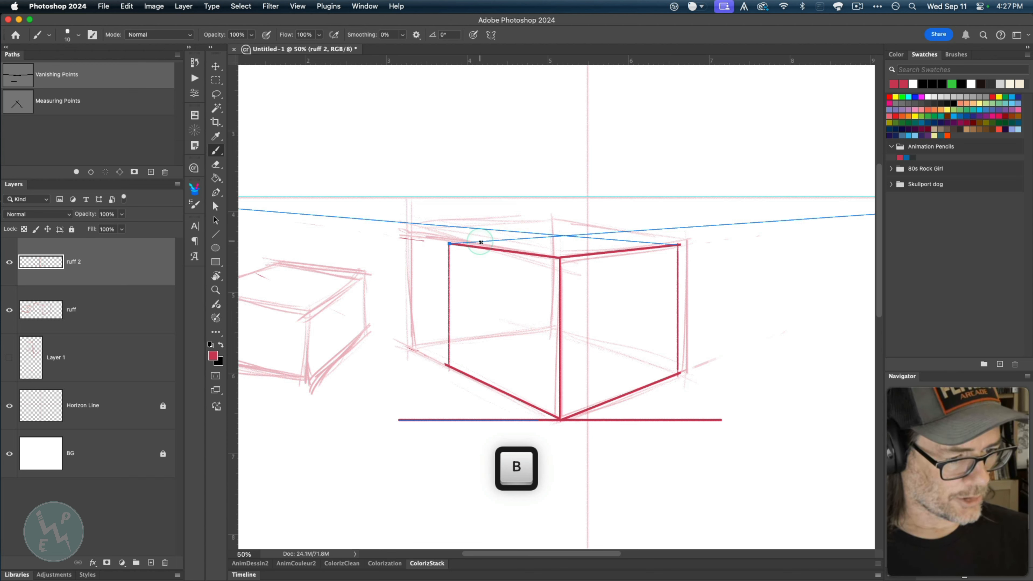
key("Return")
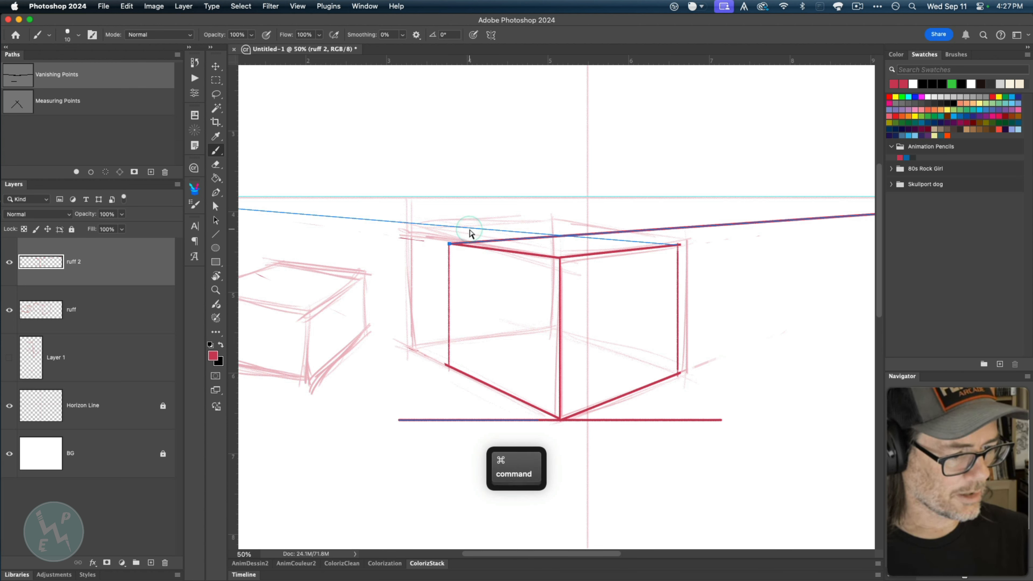
left_click(469, 228, "super")
key("Return")
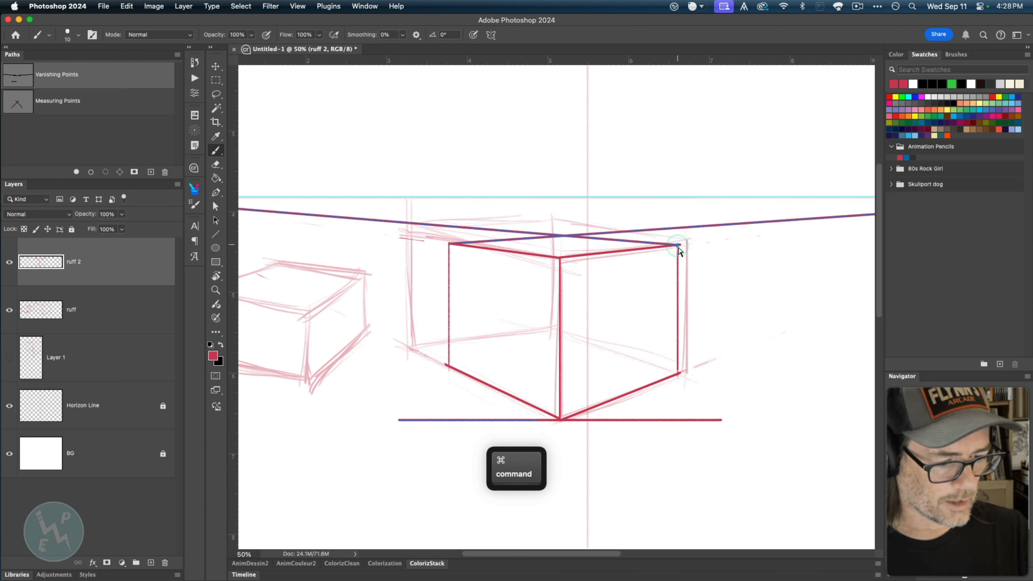
- Move the left line's anchor to the box's lower right corner and brush-stroke it, and move the right line's anchor to the lower left corner
left_click_drag(679, 245, 678, 373)
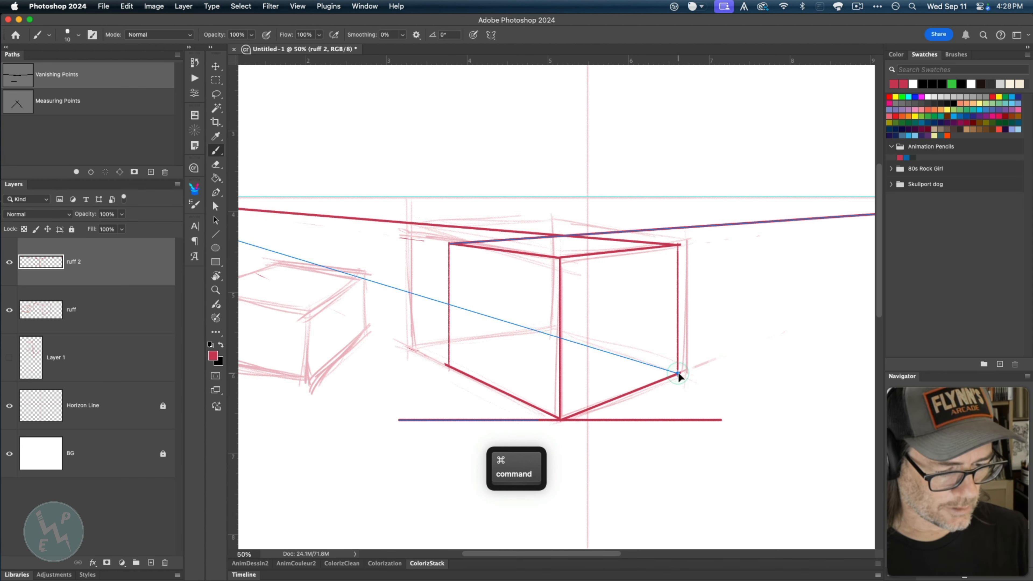
key("Return")
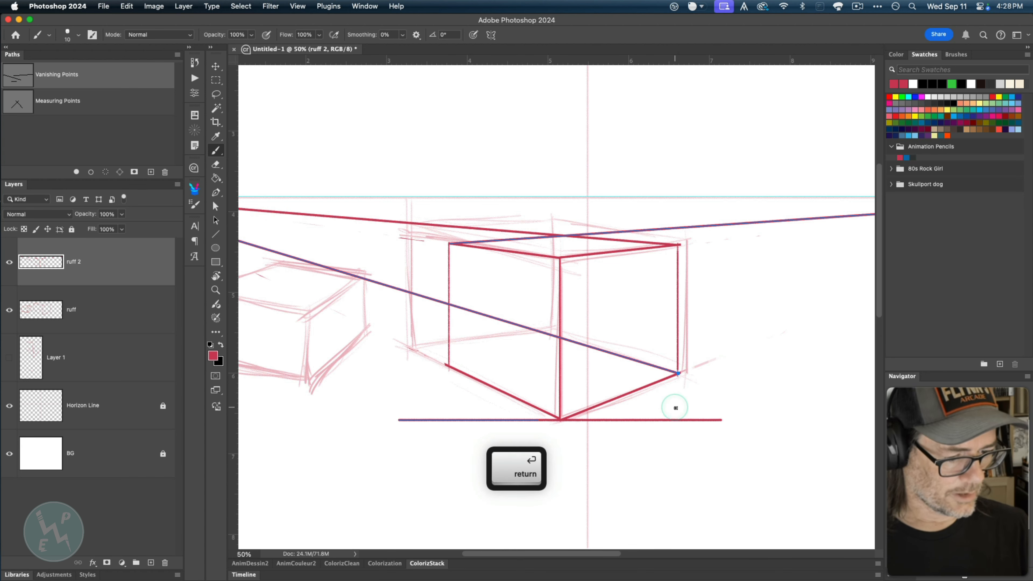
left_click_drag(450, 244, 450, 366)
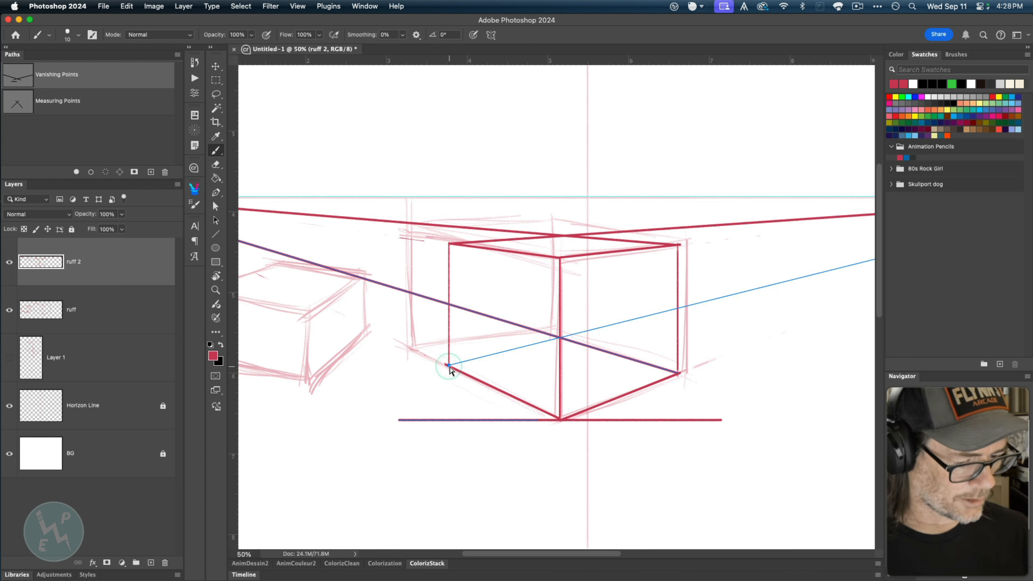
- Stroke the right vanishing line through the box's lower left corner and try brushing a rear vertical edge down from the rear top corner
key("Return")
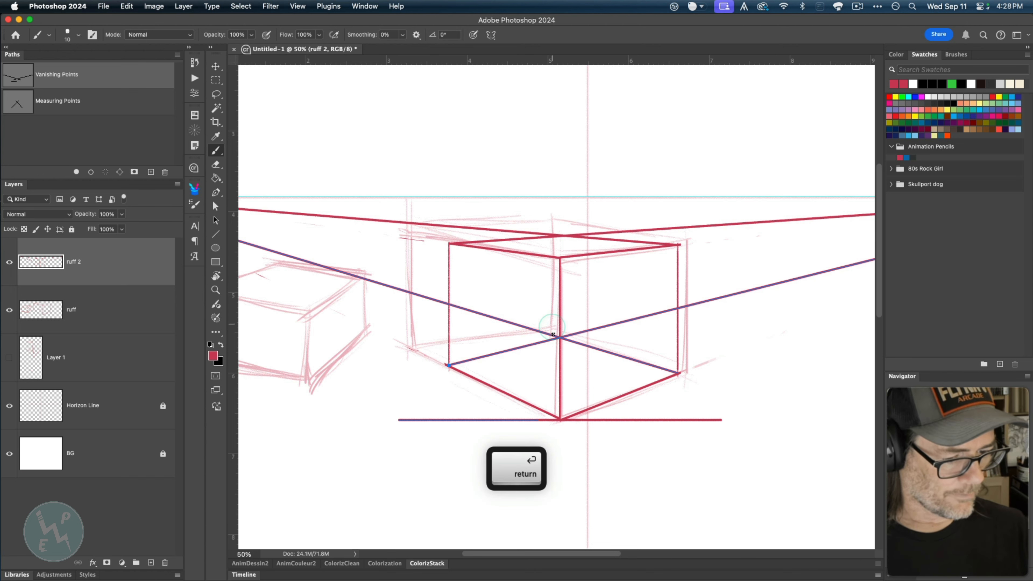
key("super")
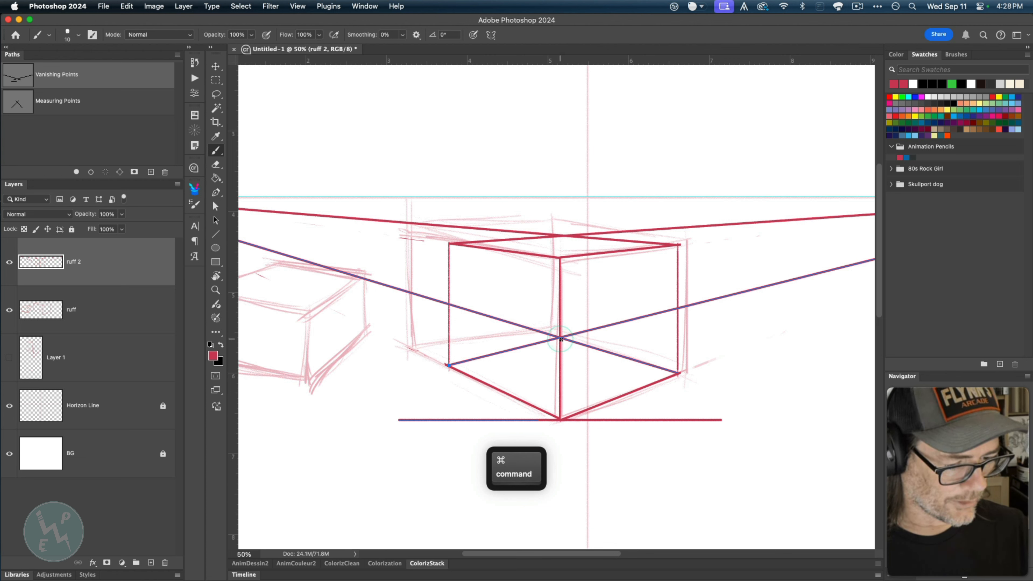
key("shift")
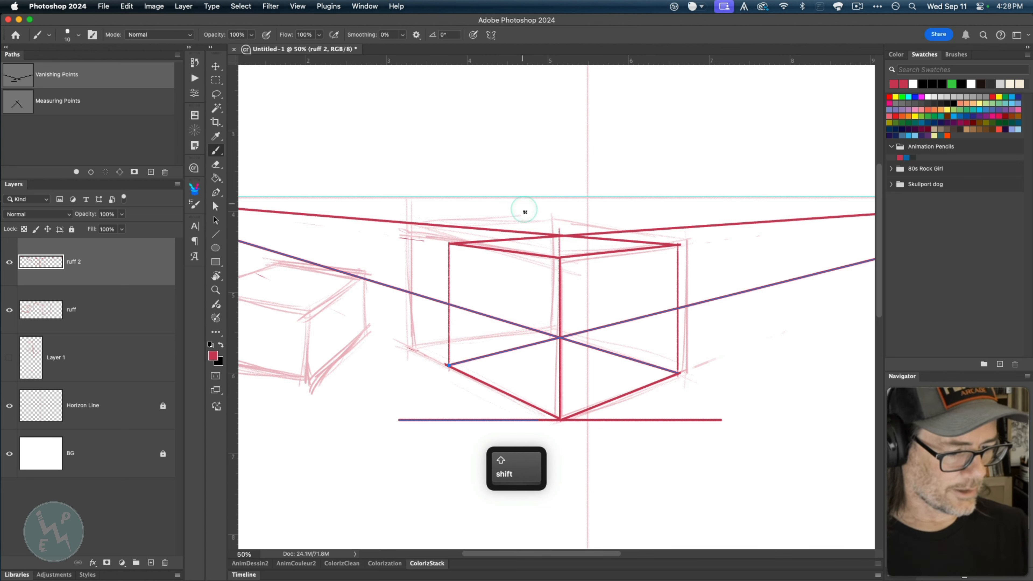
key("super+z")
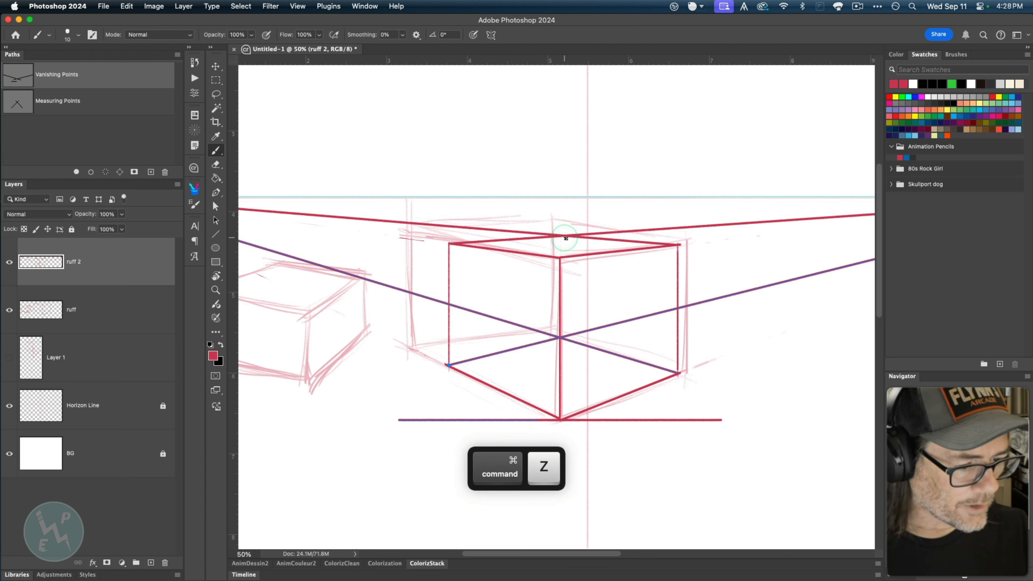
key("shift")
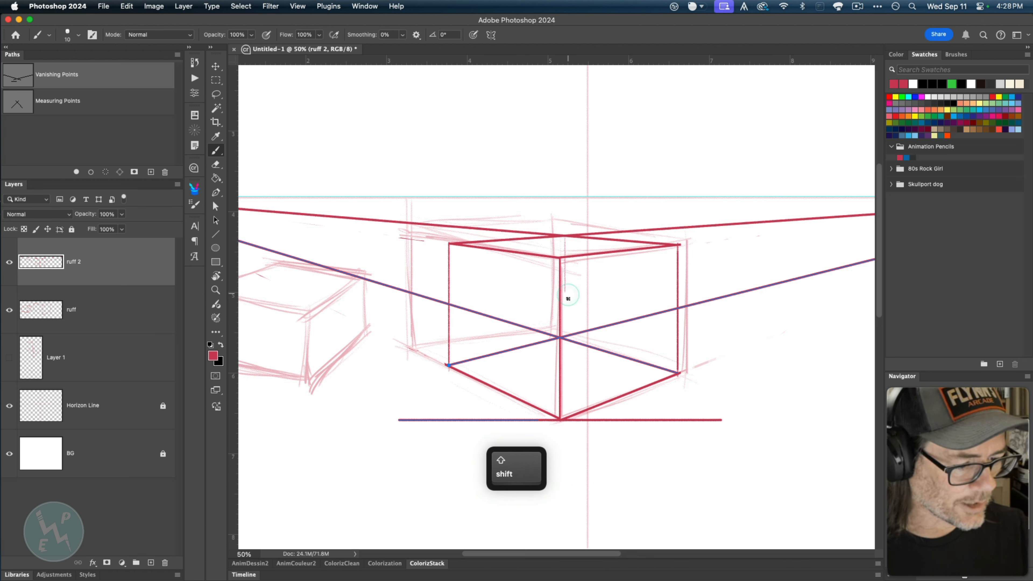
left_click_drag(565, 334, 564, 240)
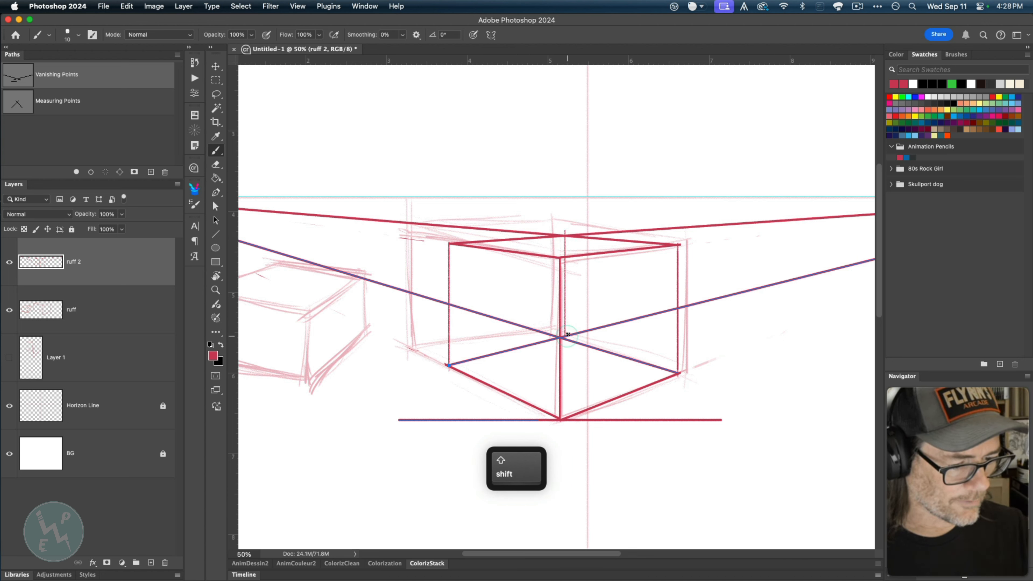
left_click_drag(568, 334, 565, 237)
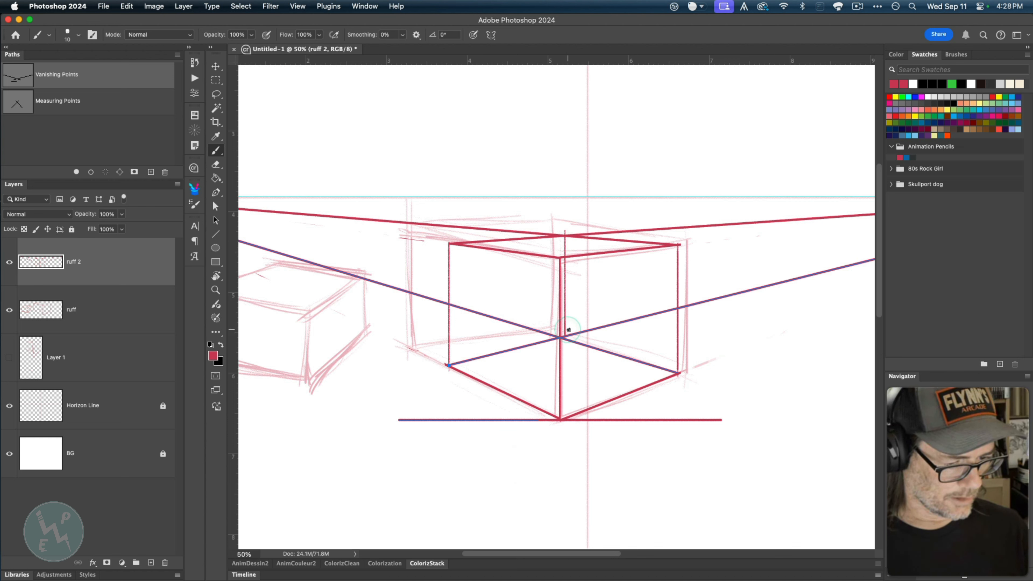
key("shift")
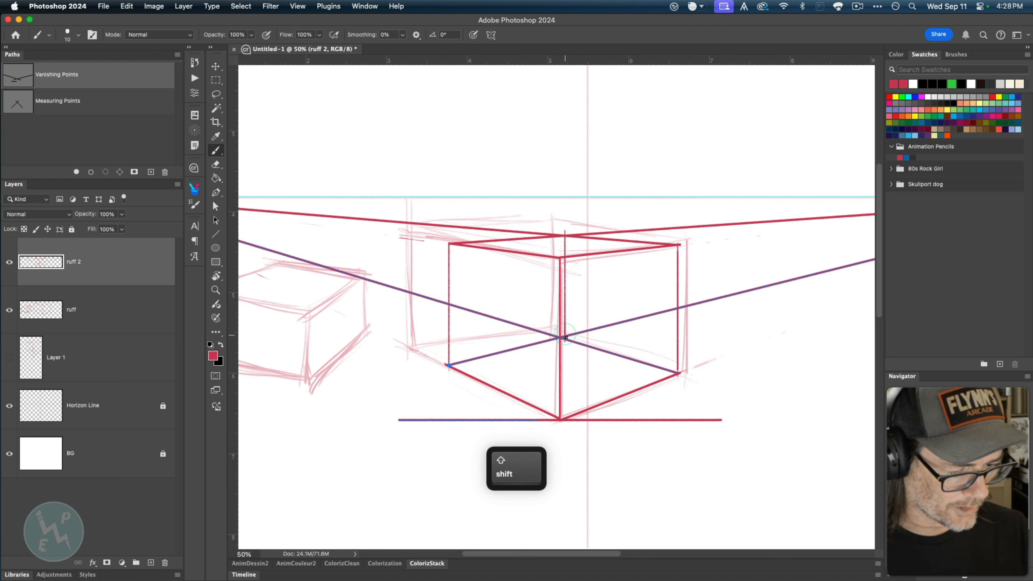
key("super+z")
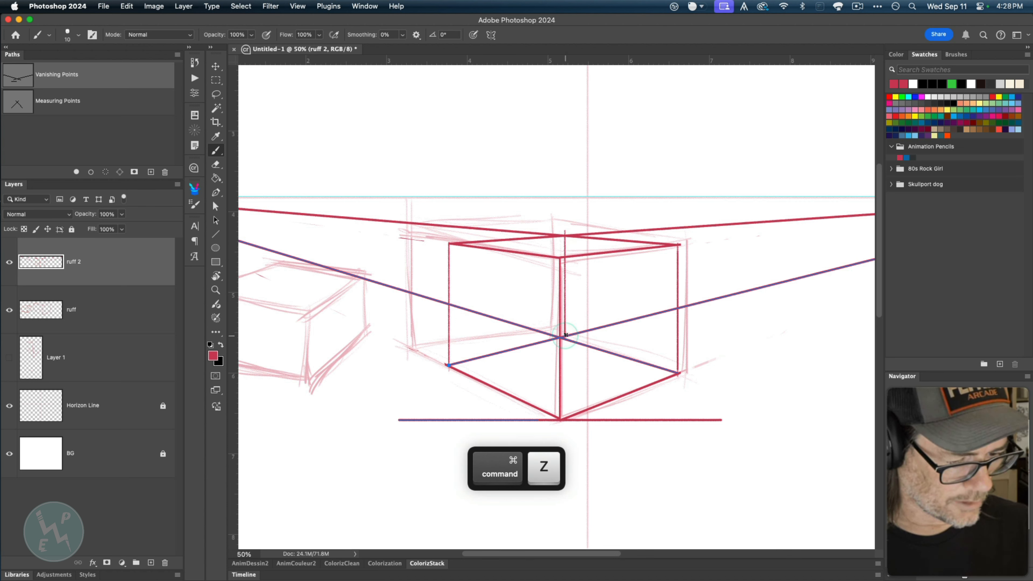
key("shift")
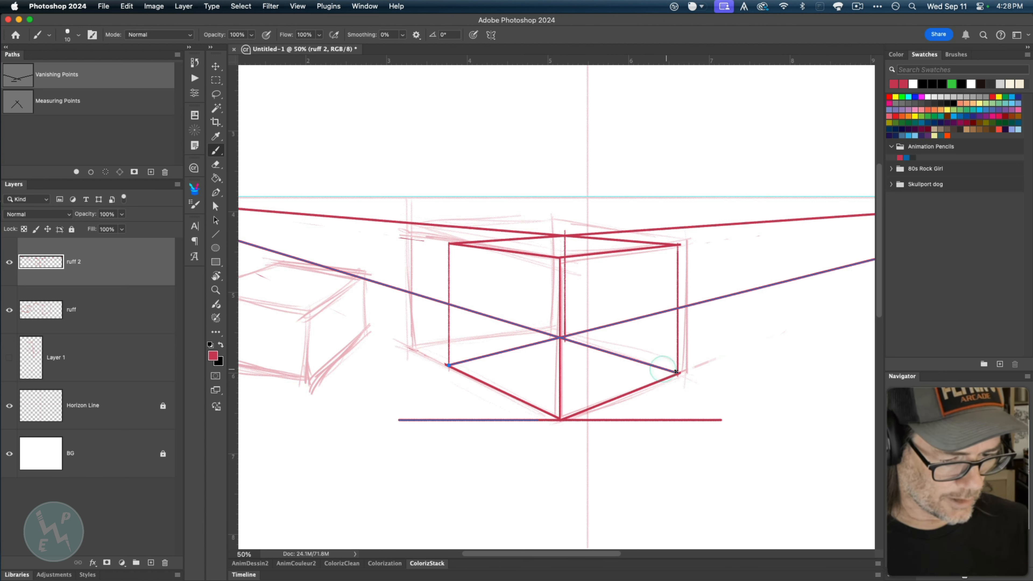
- Undo the rear vertical edge, the lower vanishing-line strokes and the anchor moves to the box's lower corners
key("super")
left_click_drag(678, 373, 680, 370)
key("super+z")
key("super+z")
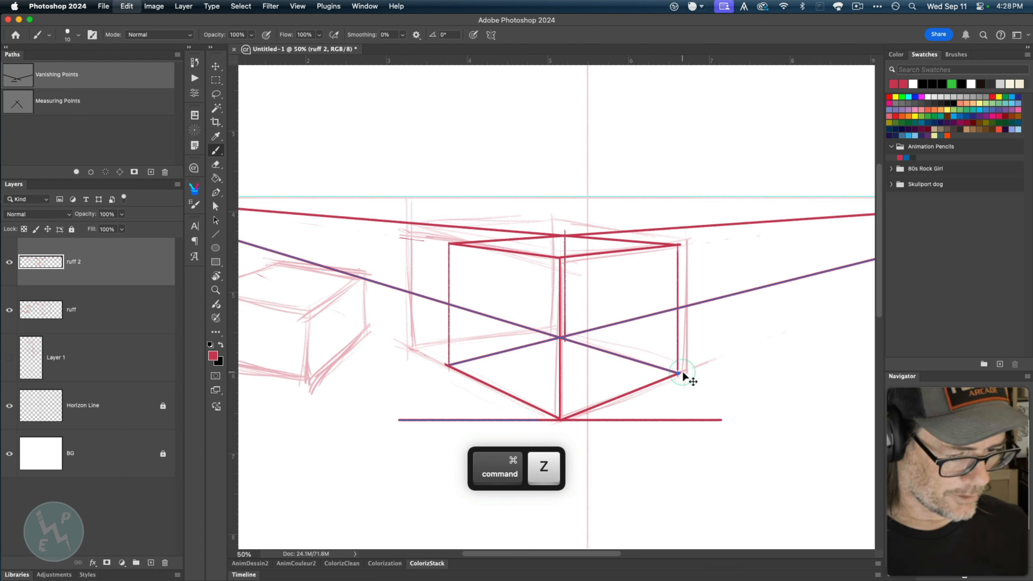
key("super+z")
key("super+z")
key("super+z")
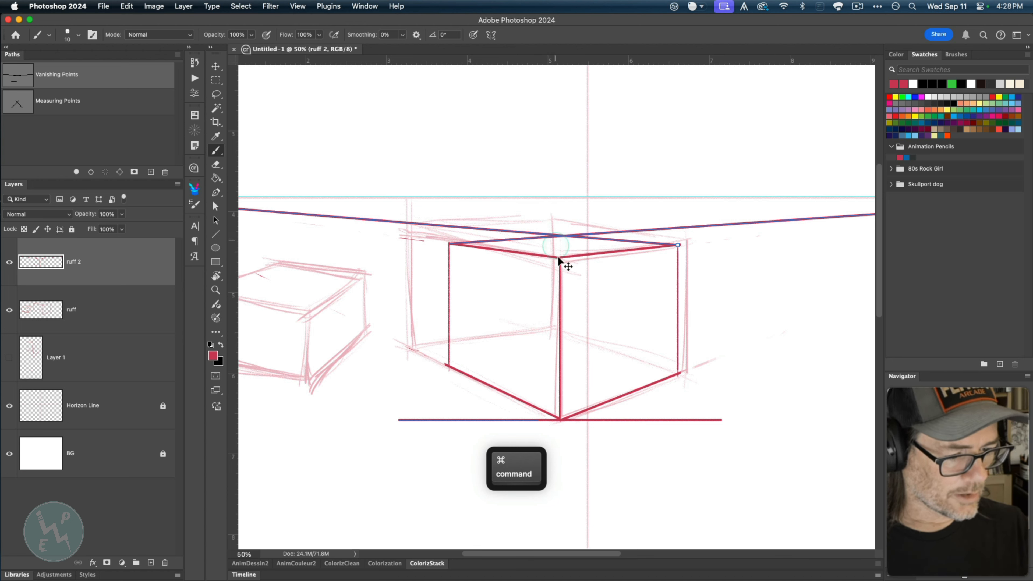
- Deselect the path and brush a straight rear vertical edge down from the crossing of the two rear top edges
left_click(91, 131)
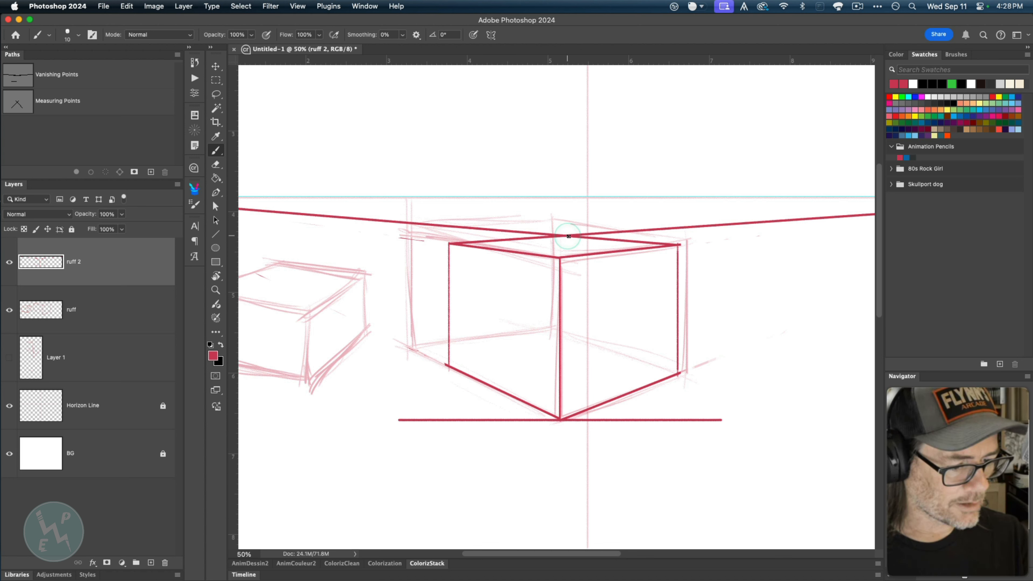
key("shift")
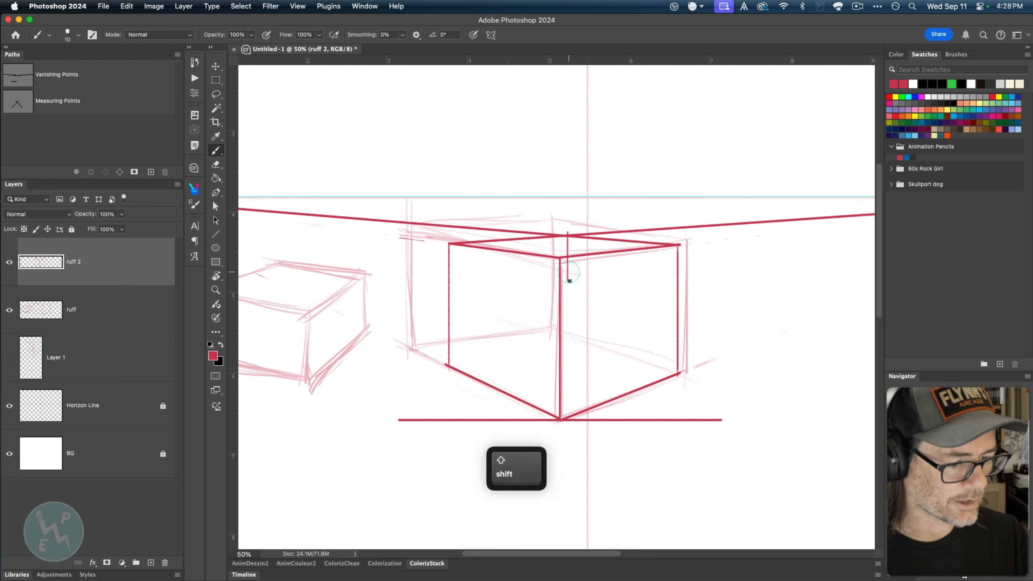
key("super+z")
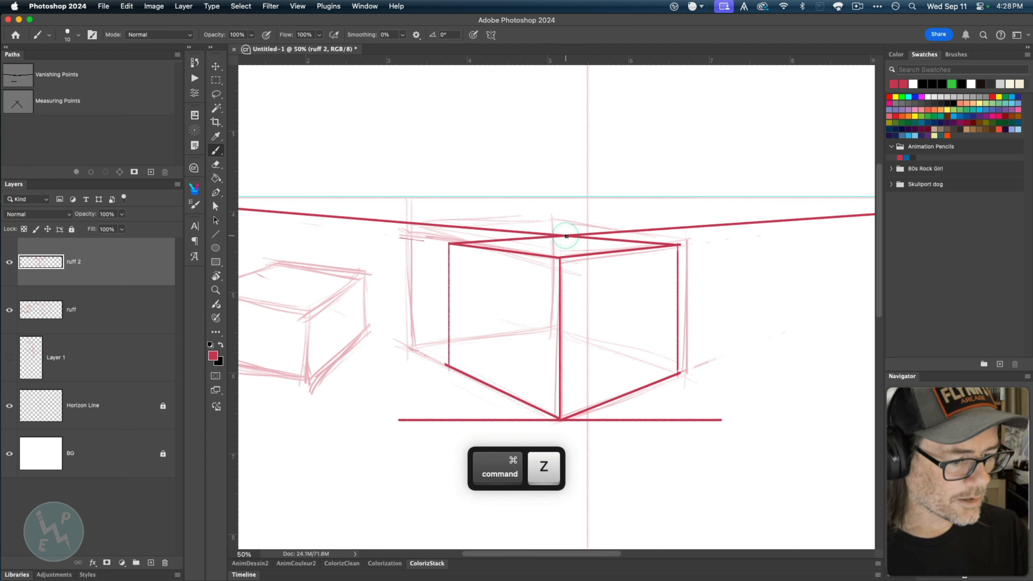
key("shift")
left_click_drag(566, 227, 566, 336)
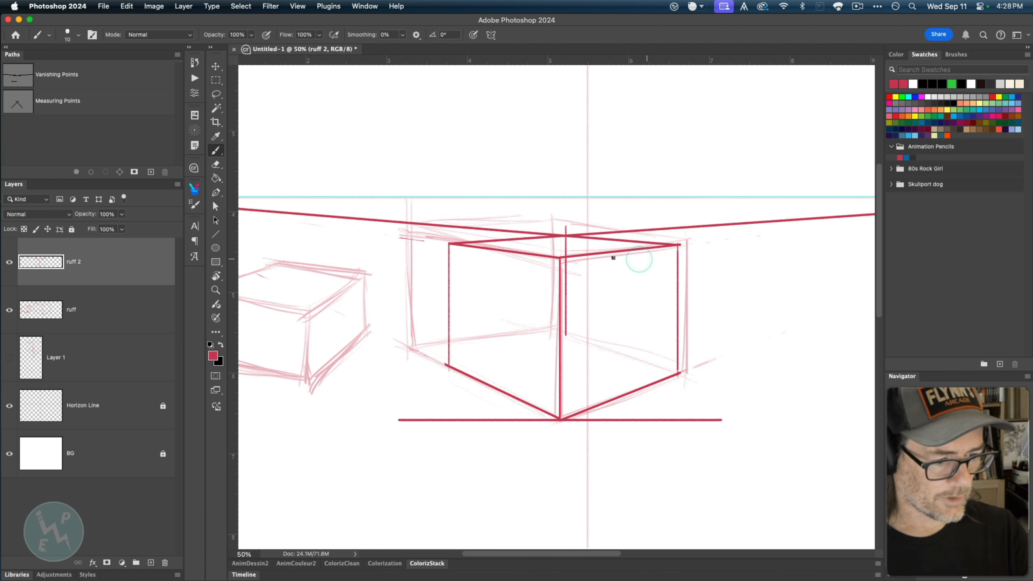
- In the Vanishing Points path, move the left line's anchor to the box's lower right corner and extend the rear vertical edge past that line
left_click(26, 84)
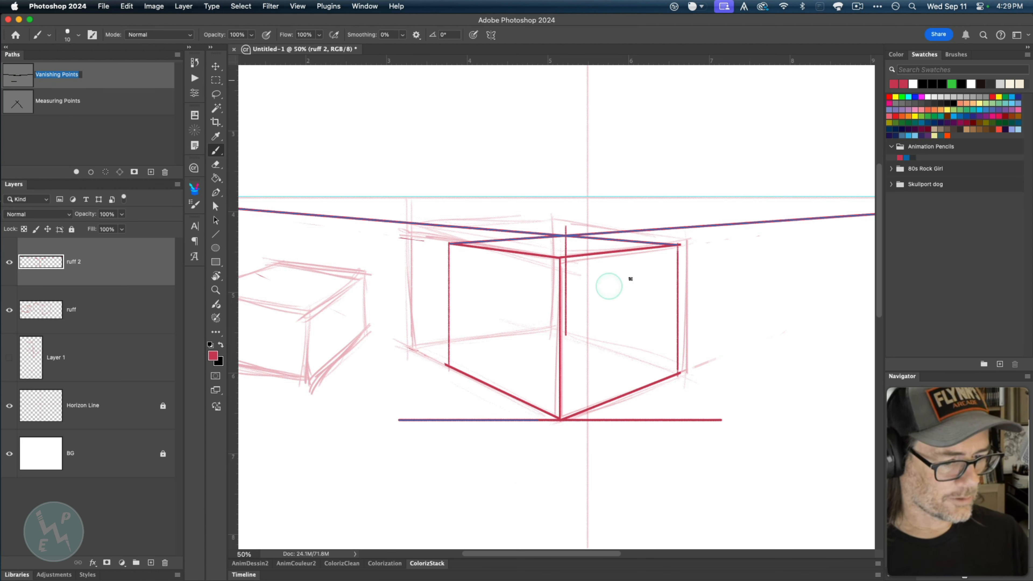
key("super")
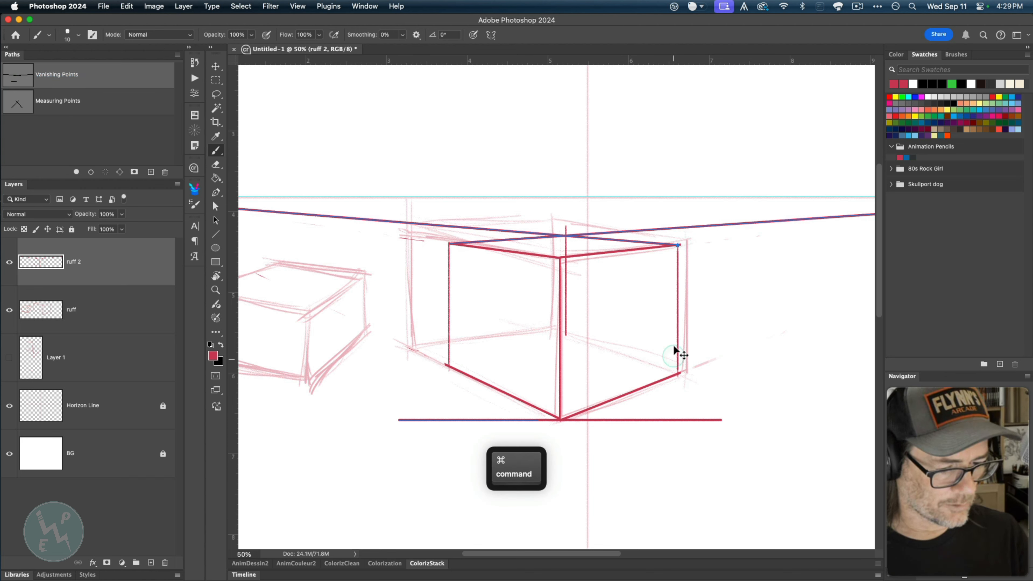
left_click_drag(678, 245, 679, 374)
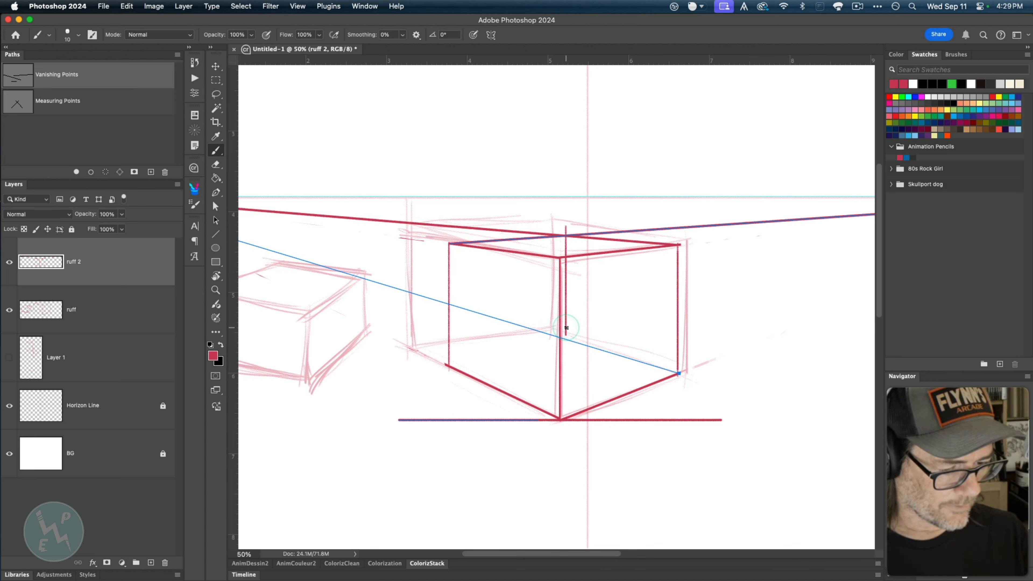
key("shift")
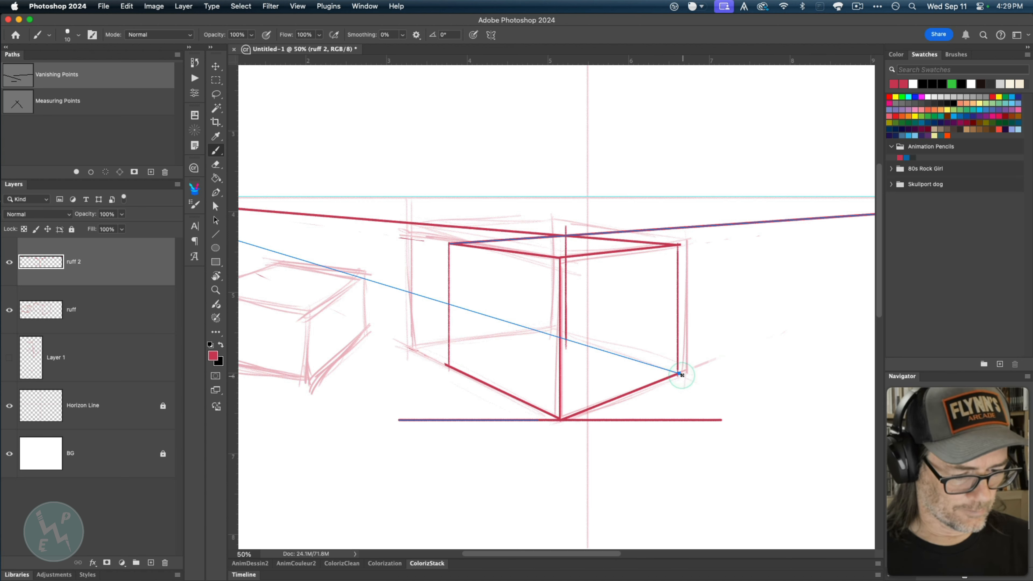
- Move the right line's anchor to the box's lower left corner, brush the rear bottom edge from there to the rear corner, and deselect the path
key("super")
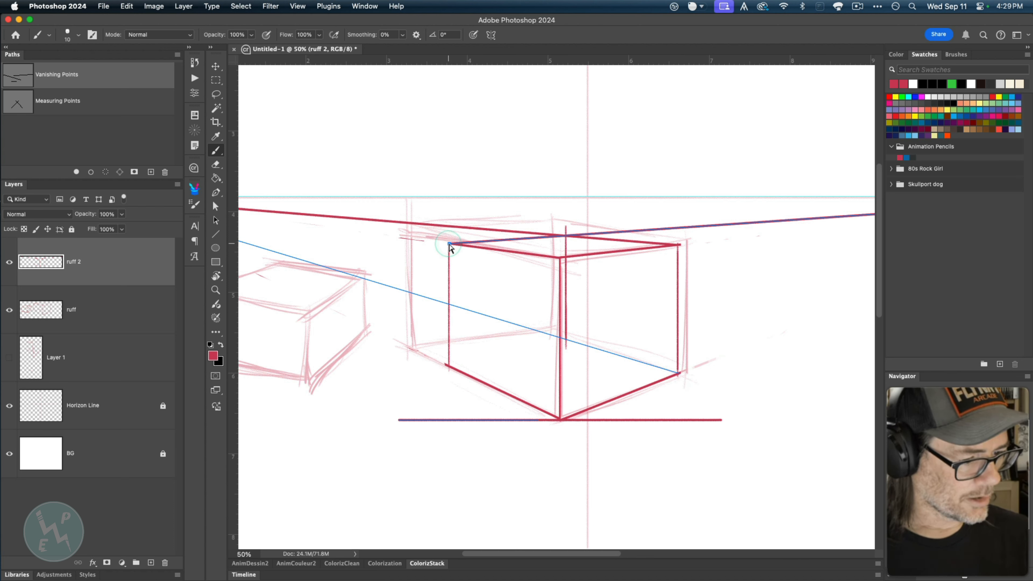
left_click_drag(450, 247, 451, 367)
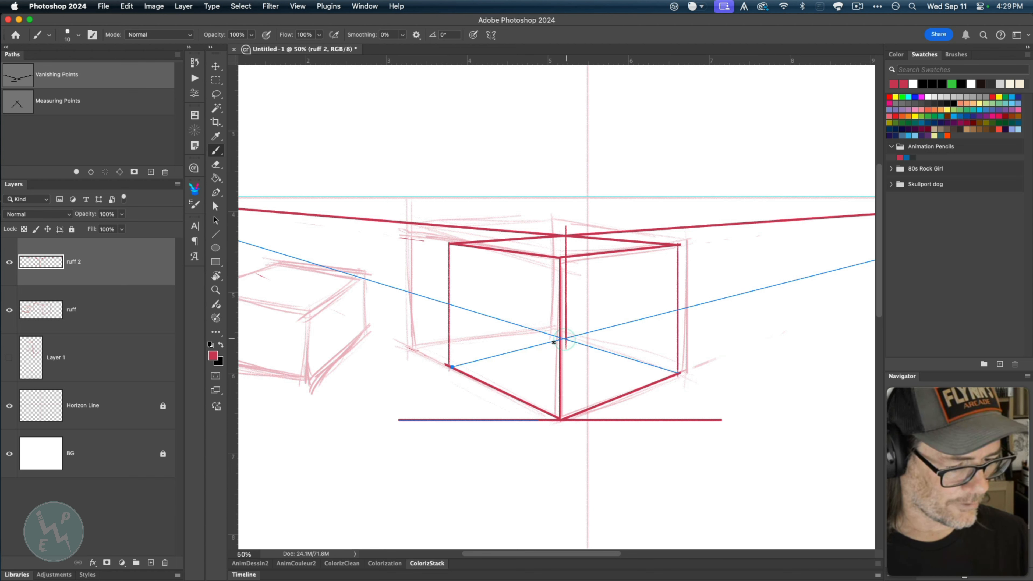
left_click(452, 367, "shift")
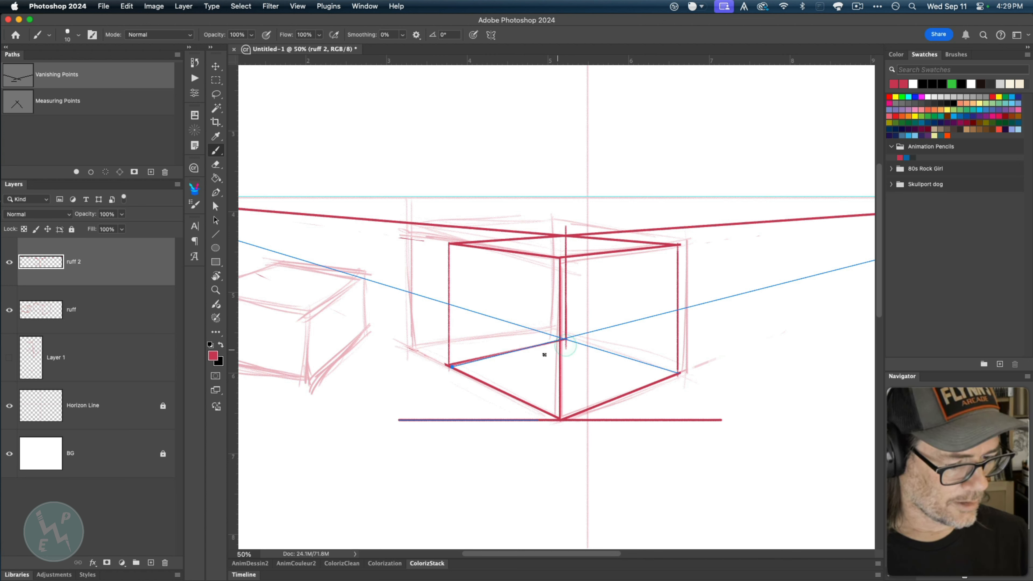
left_click(72, 132)
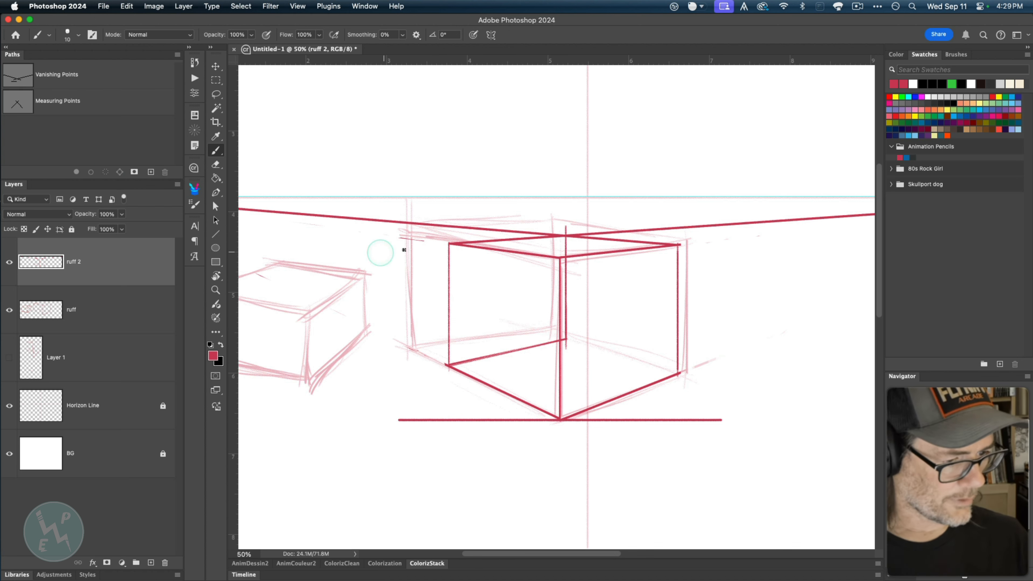
- Using the Vanishing Points path as a guide, brush the other rear bottom edge from the lower right corner to the rear corner, then hide the path
left_click(28, 83)
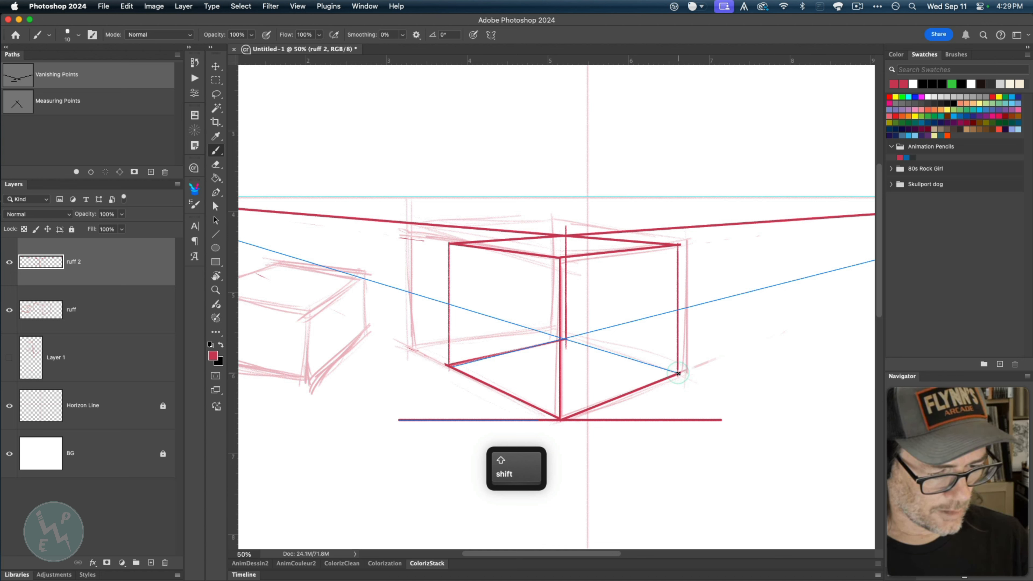
left_click(565, 339, "shift")
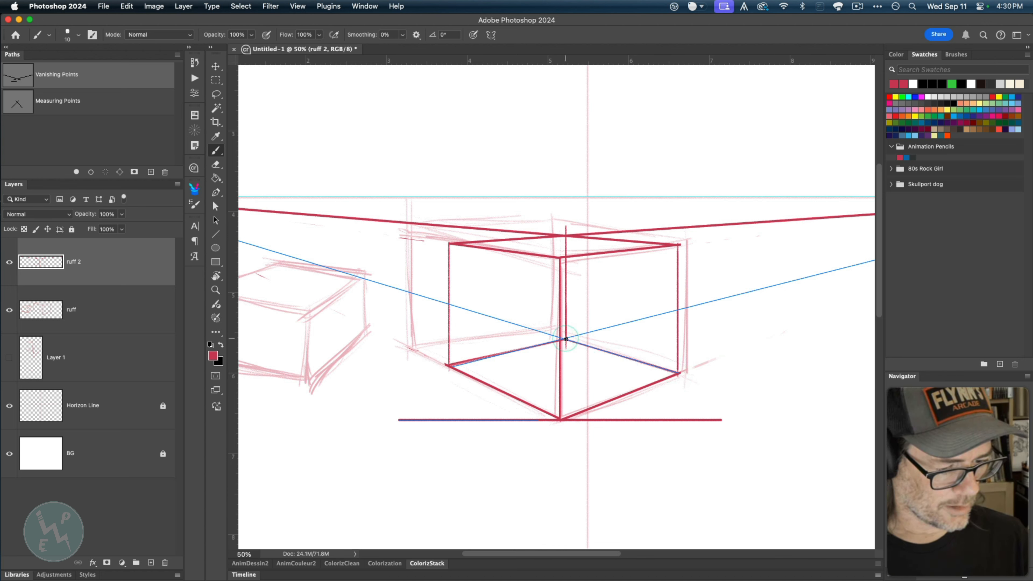
left_click(71, 136)
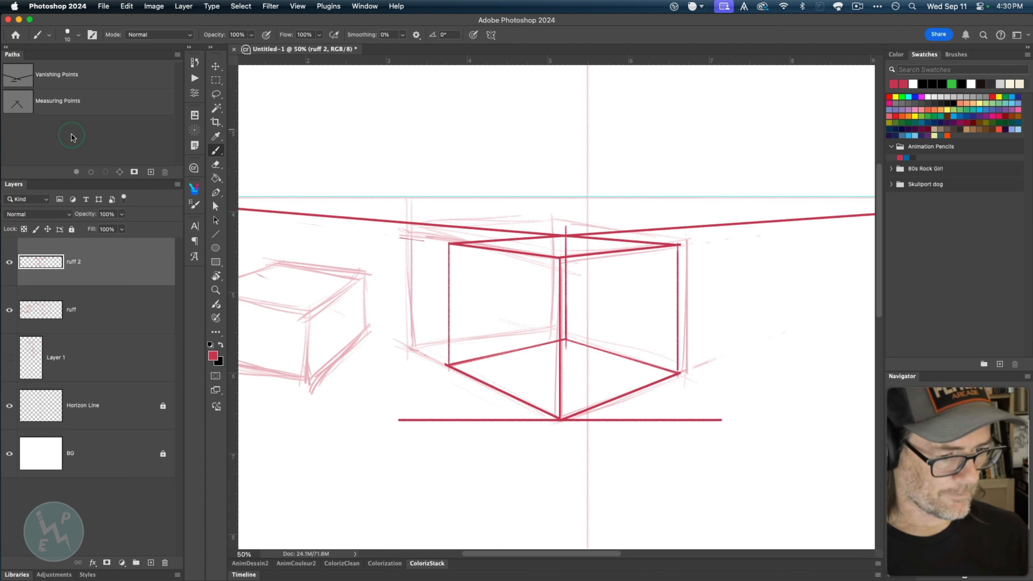
- Erase the red vanishing line extending beyond the box's rear top corner toward the left vanishing point
key("e")
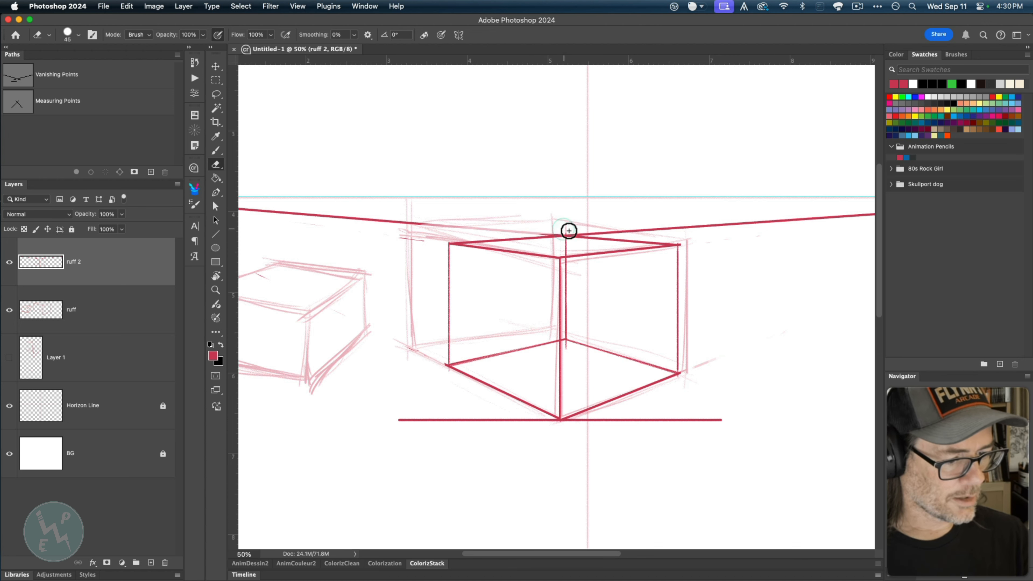
left_click_drag(415, 225, 275, 213)
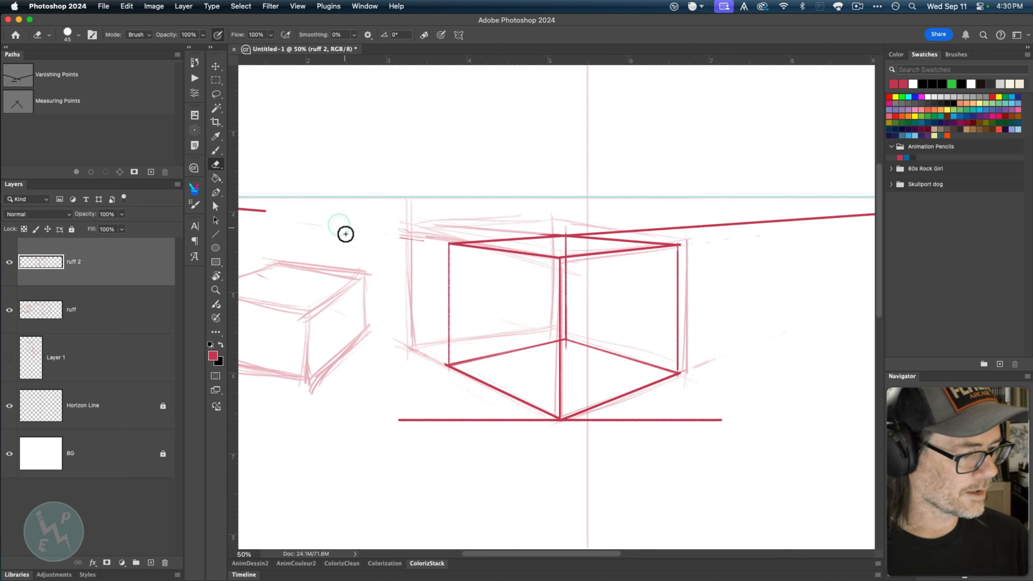
key("space")
left_click_drag(407, 377, 559, 385)
mouse_move(415, 218)
left_mouse_down()
mouse_move(295, 211)
mouse_move(334, 216)
mouse_move(304, 236)
left_mouse_up()
- Erase the red vanishing line extending beyond the box toward the right vanishing point
key("space")
left_click_drag(573, 309, 270, 303)
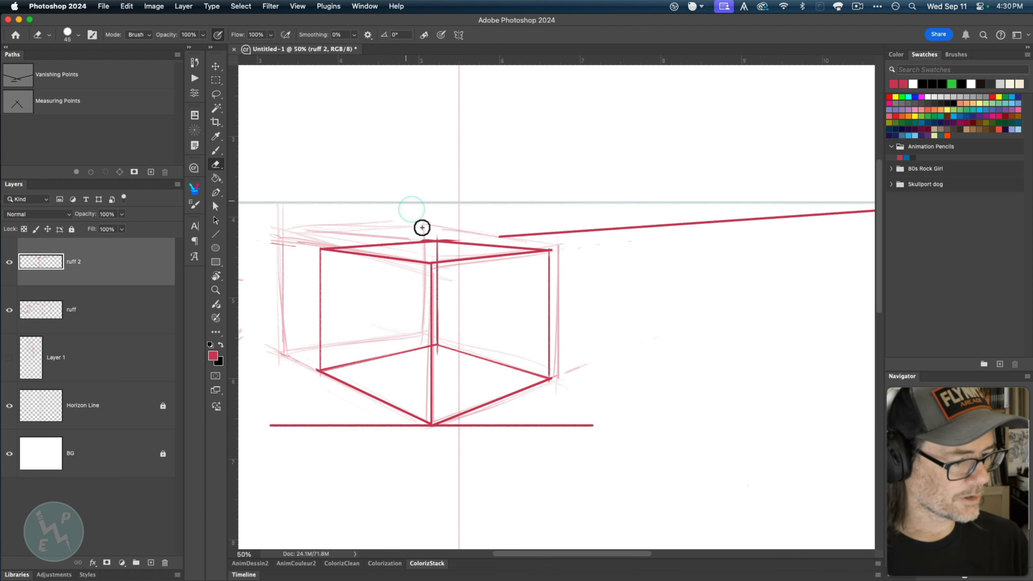
left_click_drag(494, 237, 826, 217)
key("space")
left_click_drag(724, 263, 589, 250)
mouse_move(740, 213)
left_mouse_down()
mouse_move(704, 214)
mouse_move(720, 217)
left_mouse_up()
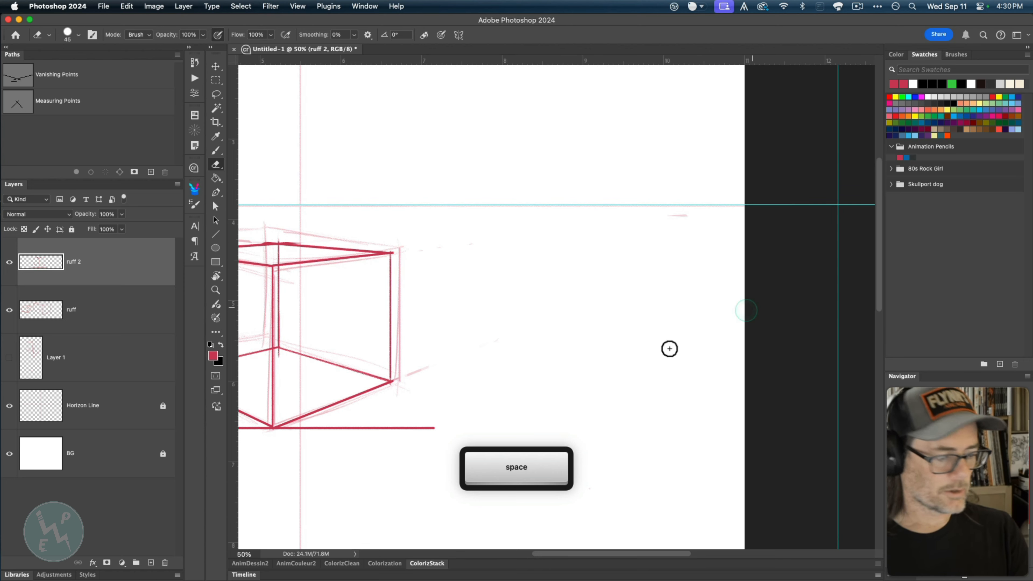
- Using the Vanishing Points path as reference, place a vertical guide through the left vanishing point, then hide the path
key("space")
left_click_drag(374, 481, 647, 445)
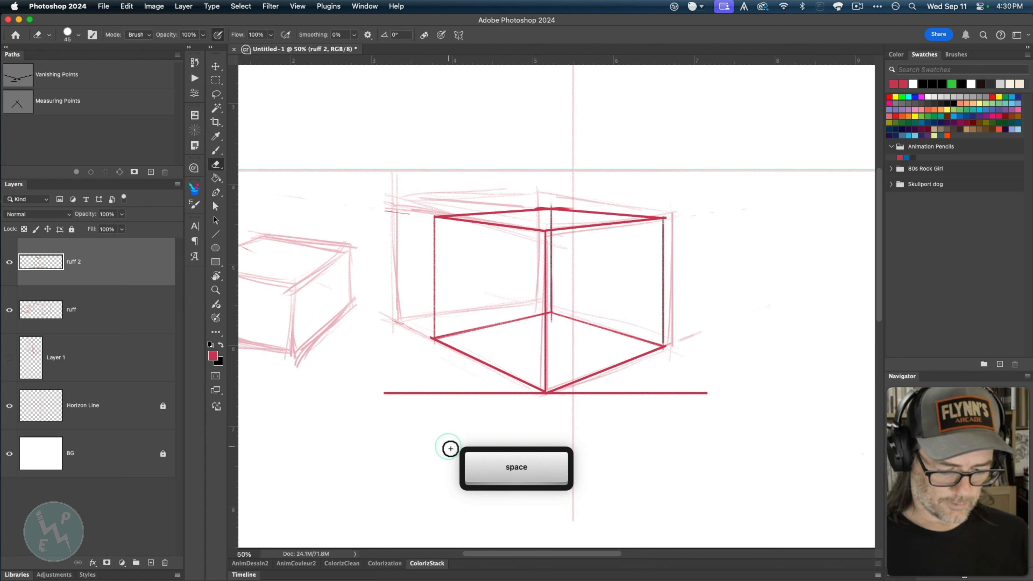
key("super+minus")
key("super+minus")
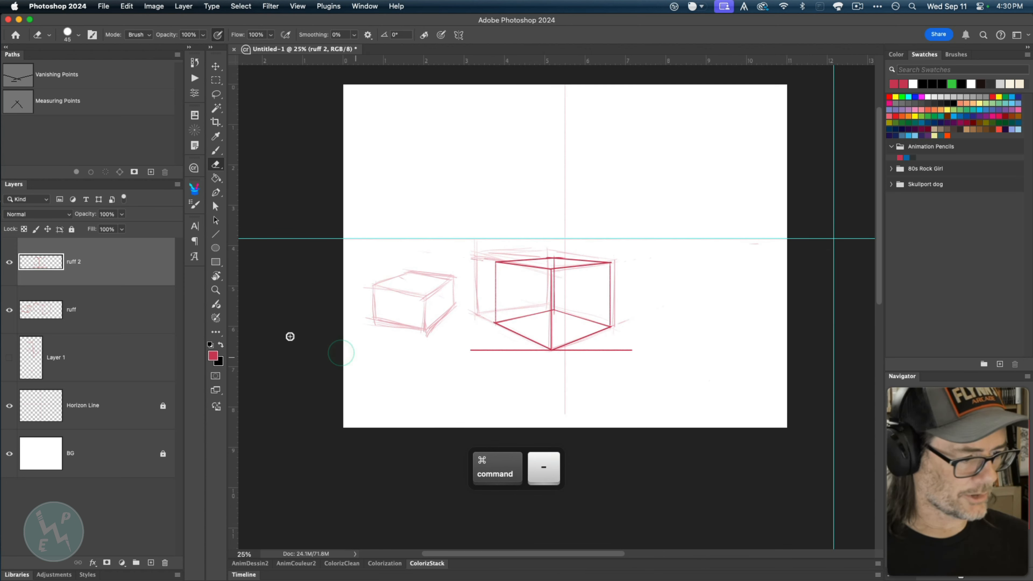
key("space")
left_click_drag(311, 434, 417, 429)
left_click(25, 84)
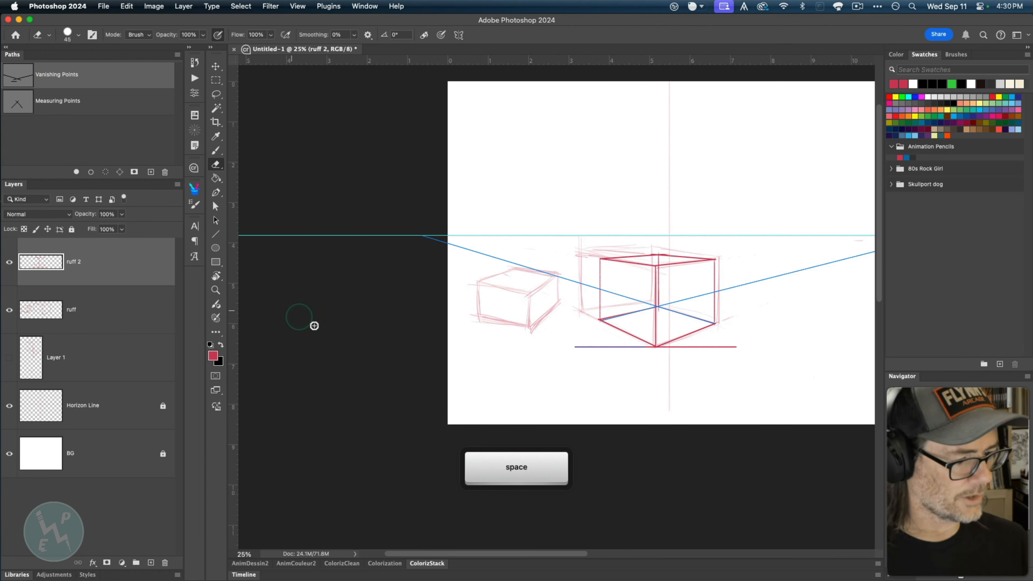
key("a")
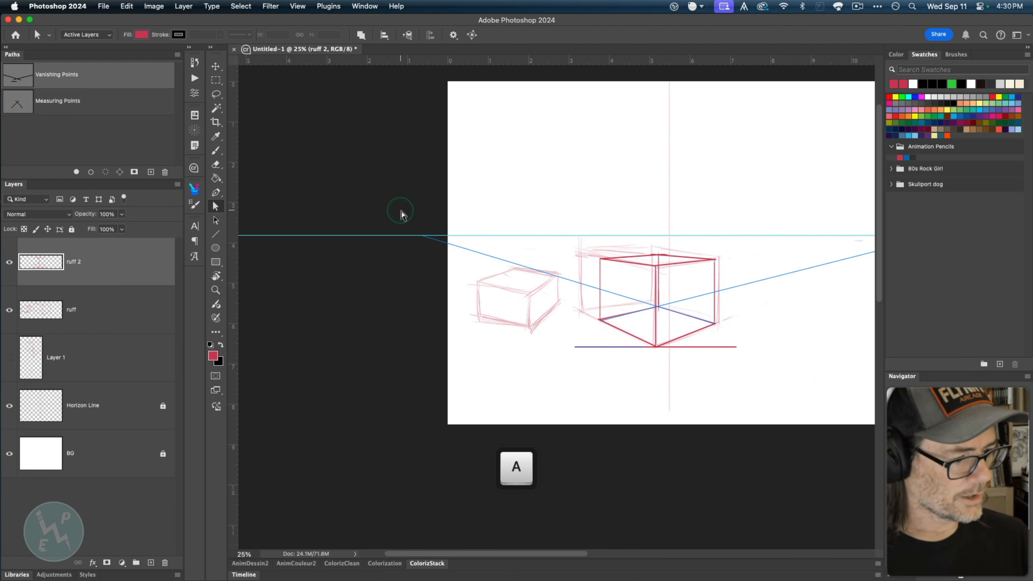
left_click_drag(234, 267, 423, 252)
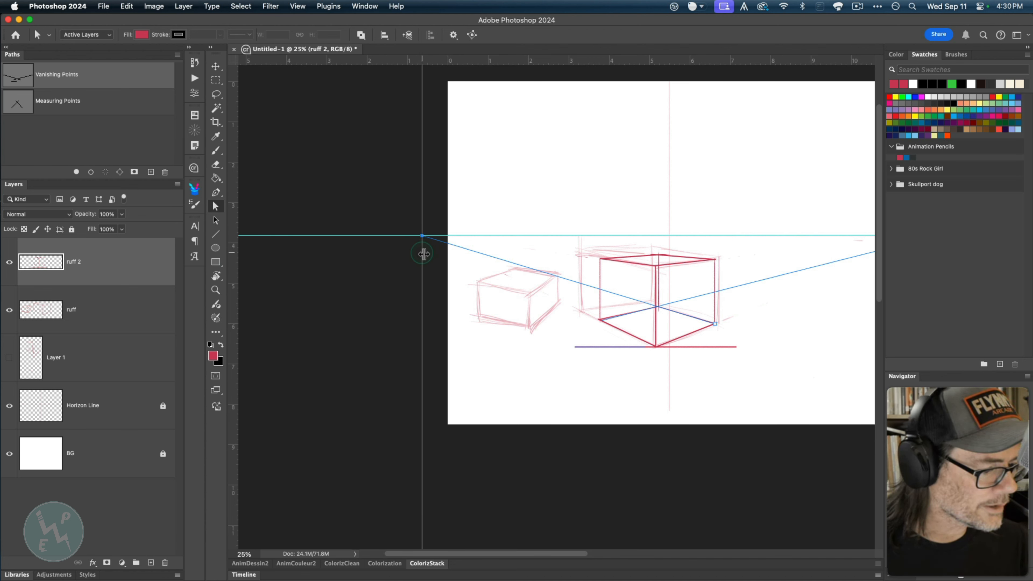
key("space")
left_click_drag(344, 273, 282, 273)
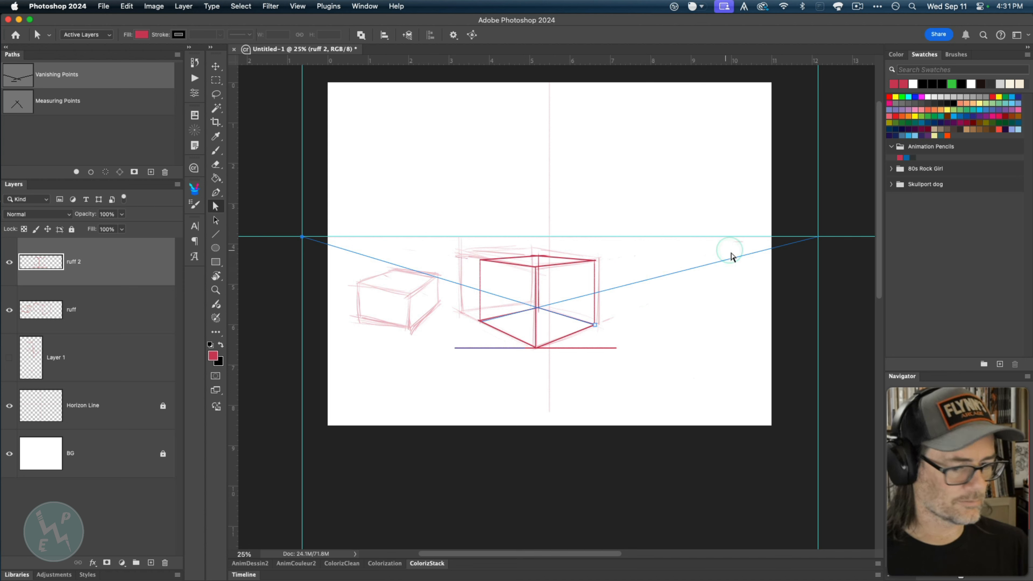
scroll(438, 348, "up", 2)
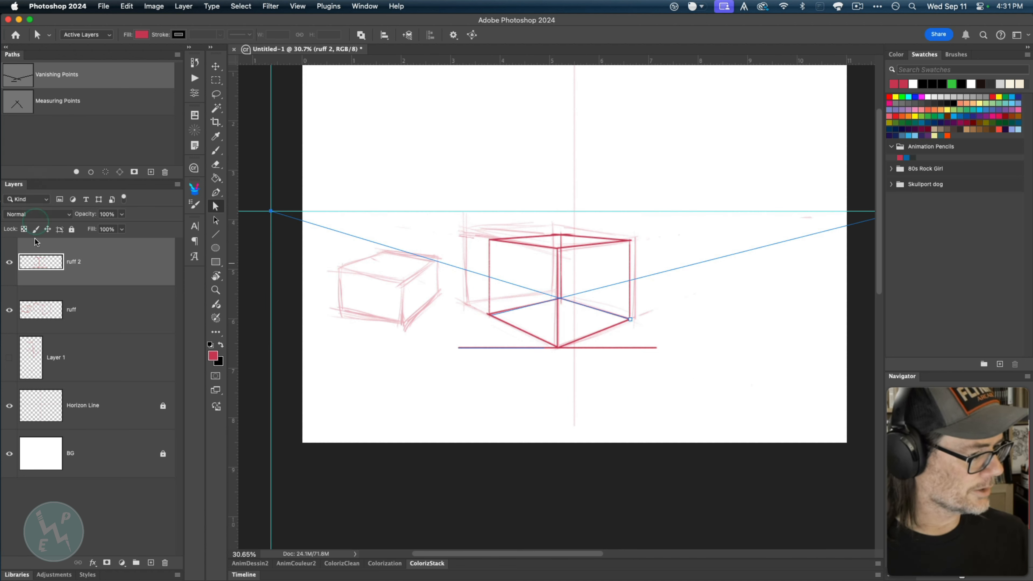
left_click(100, 143)
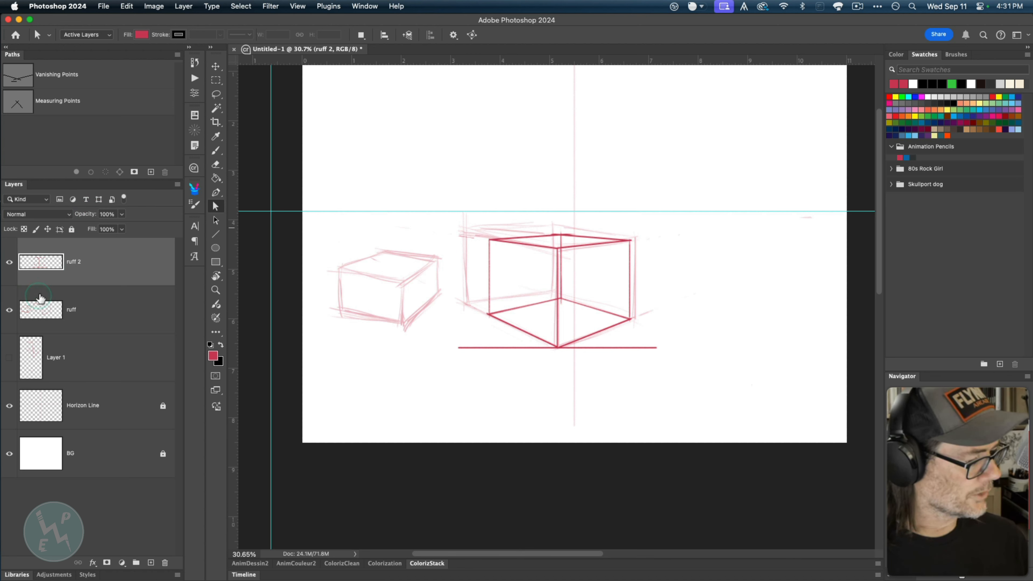
- Unhide Layer 1, group it with the ruff 2 and ruff layers as "ruff", and set the group's opacity to 36%
left_click(9, 359)
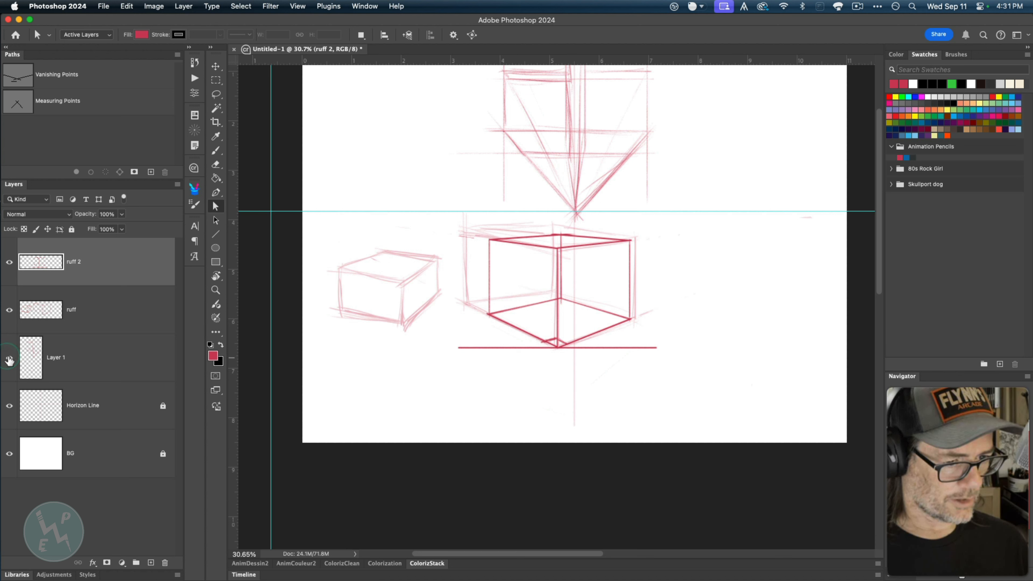
left_click(91, 351, "shift")
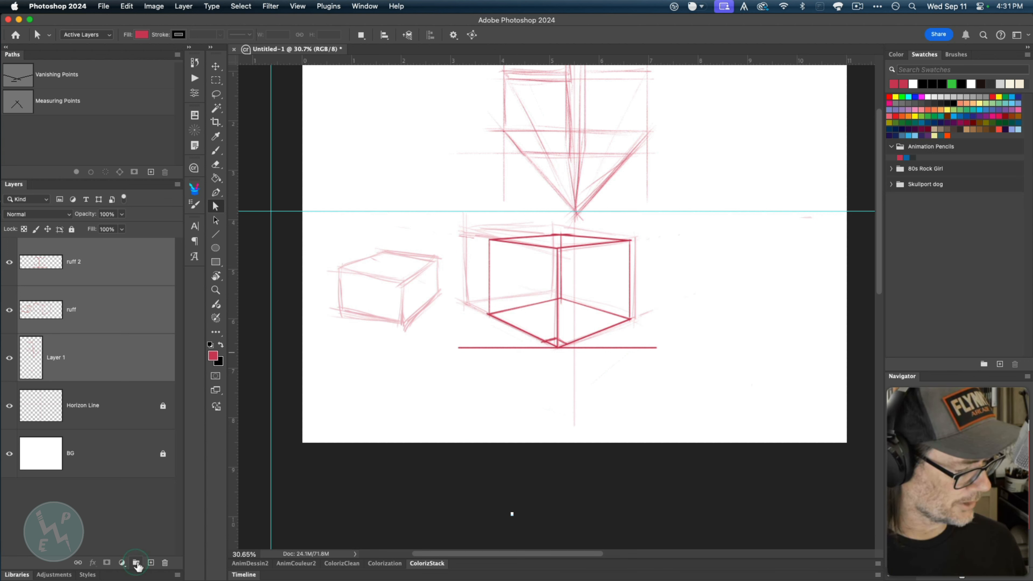
left_click(135, 562)
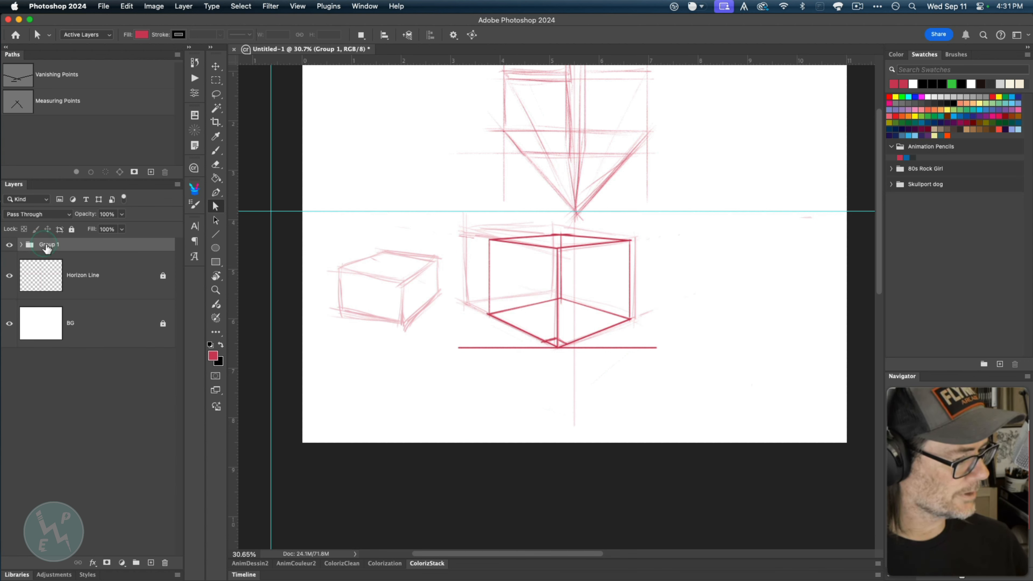
type("ruff")
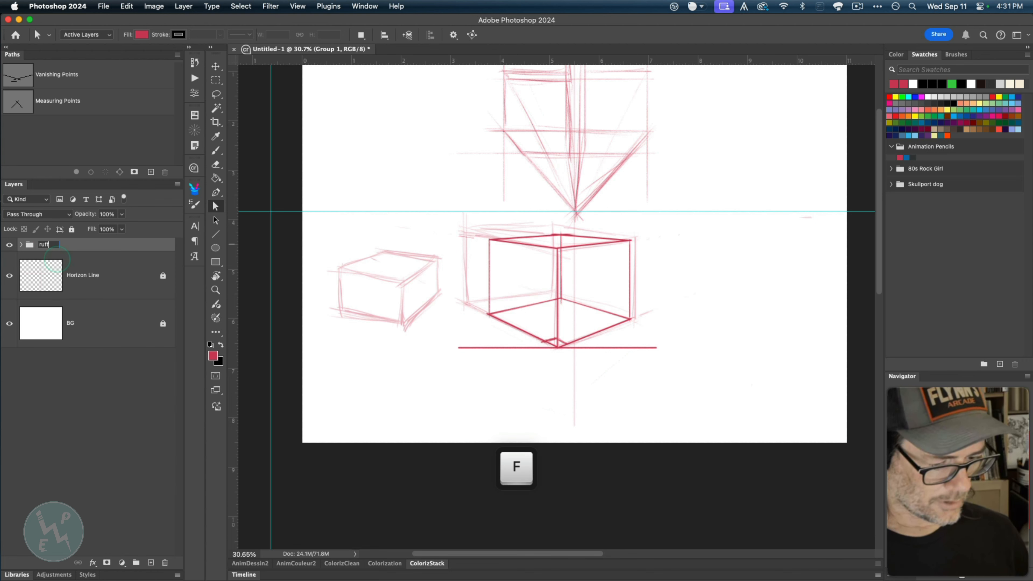
key("Return")
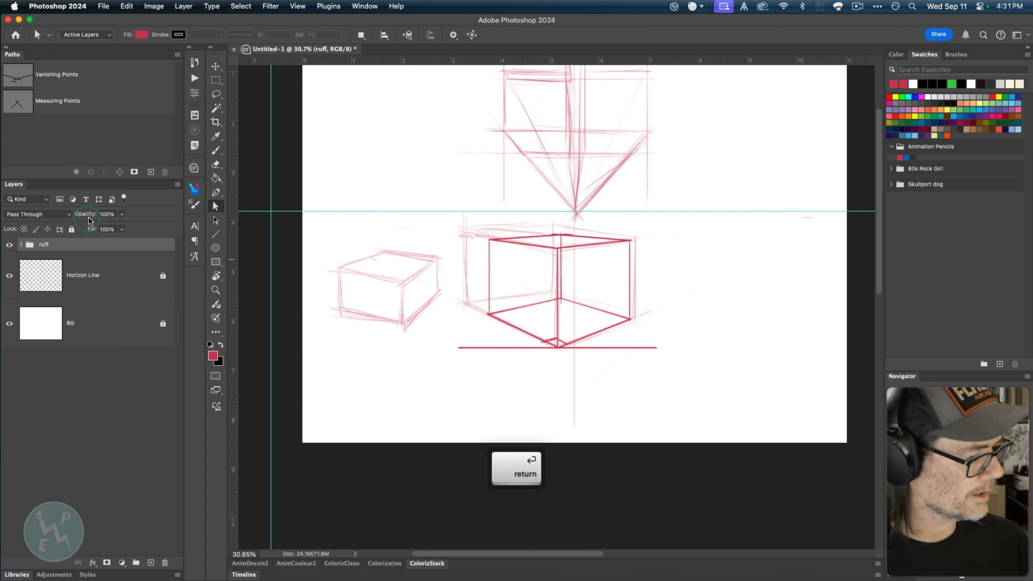
left_click_drag(93, 217, 86, 216)
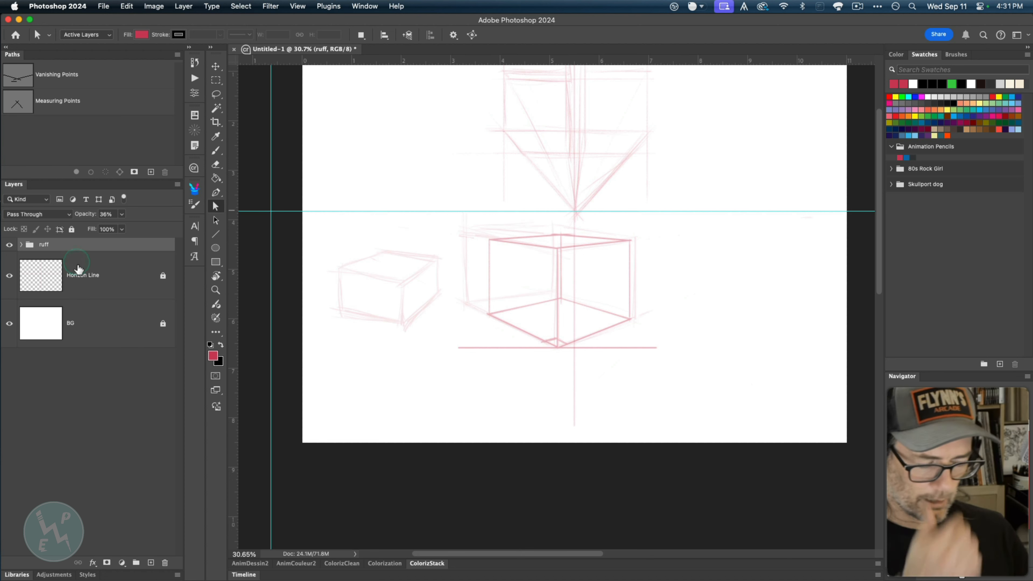
- Create a new group above the ruff group with two new empty layers inside it
left_click(137, 563)
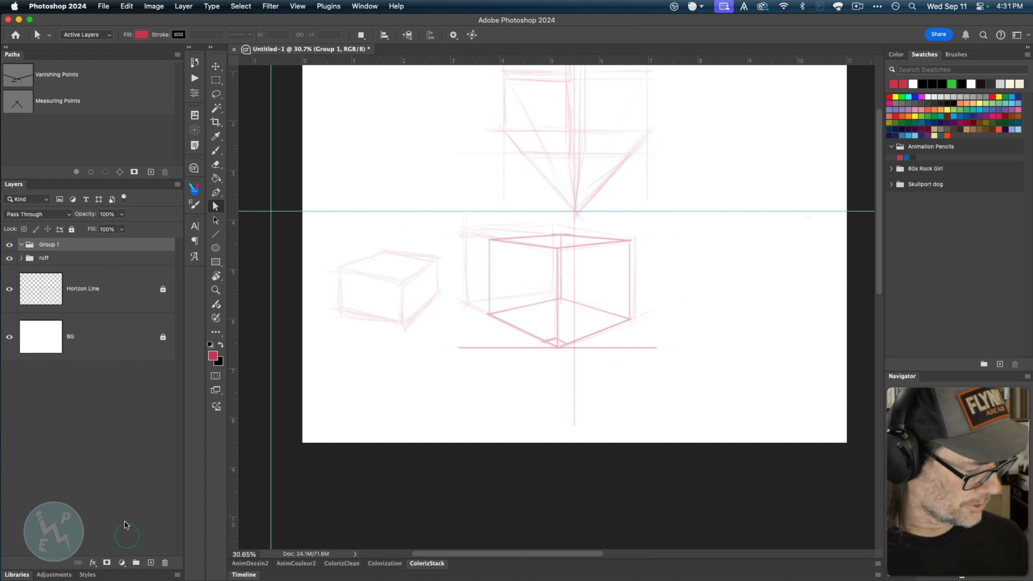
left_click(151, 563)
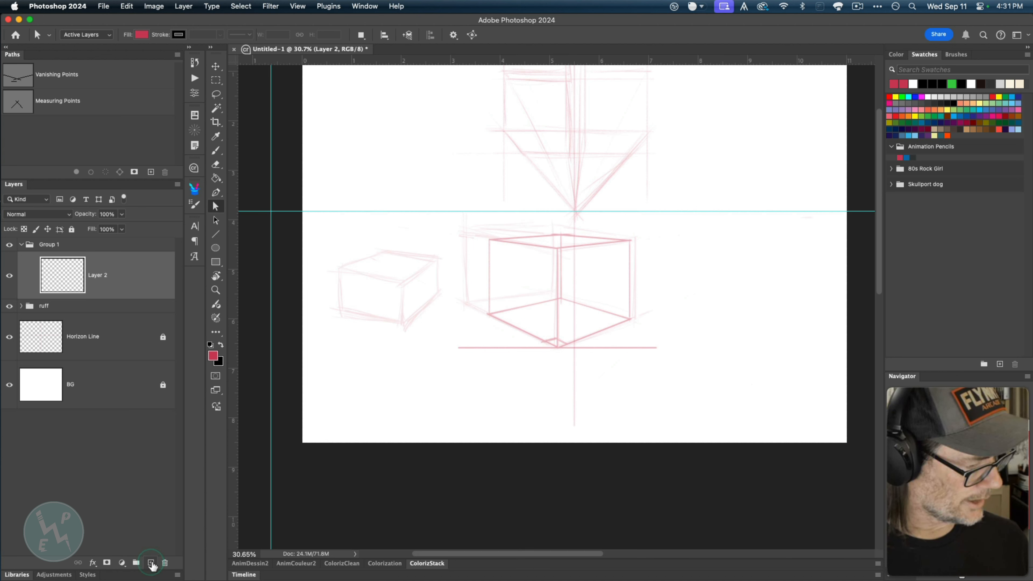
left_click(151, 563)
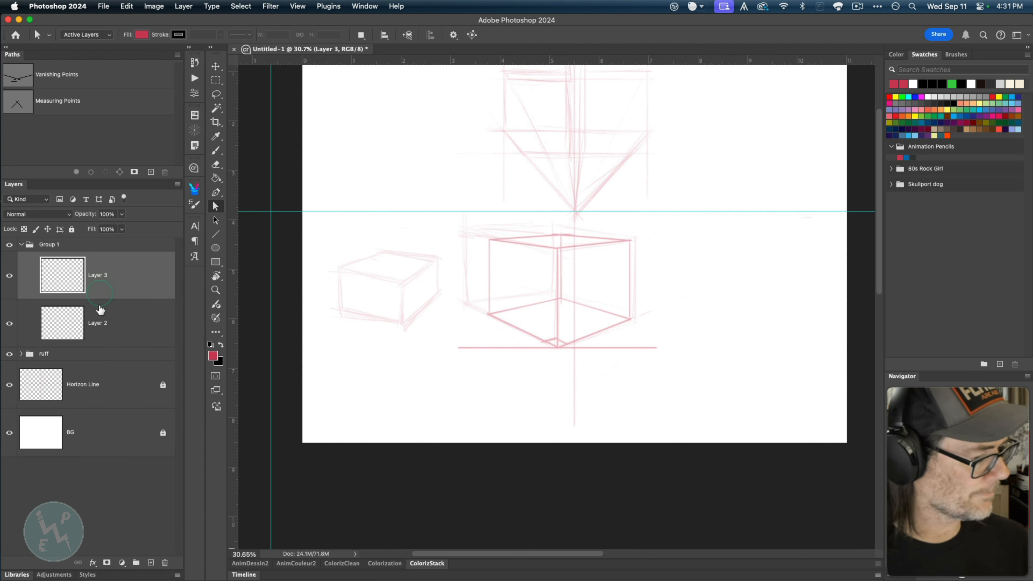
- Rename the lower new layer Fill and the upper new layer Line
double_click(98, 324)
type("Fl")
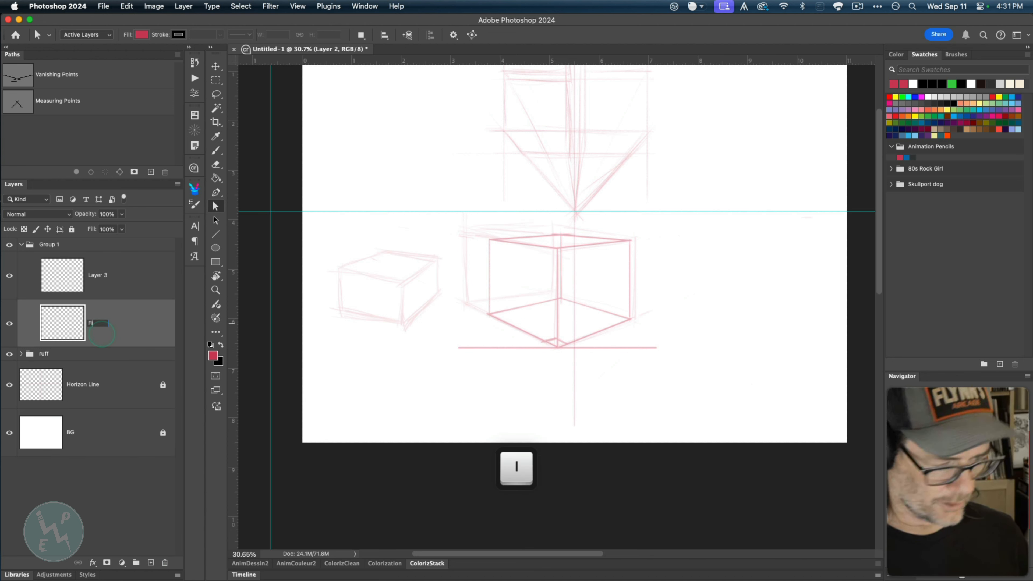
key("Return")
double_click(108, 295)
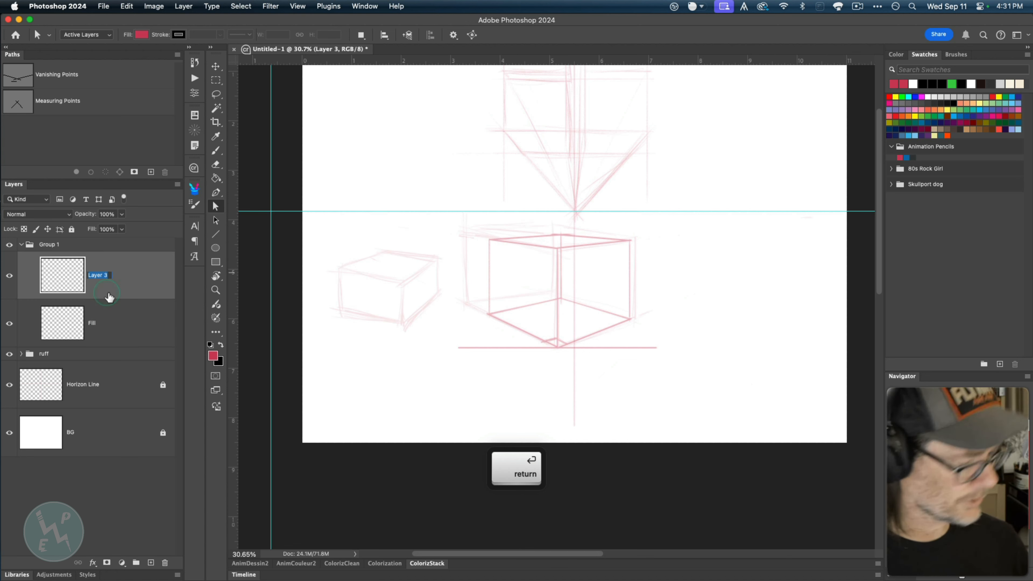
type("Line")
key("Return")
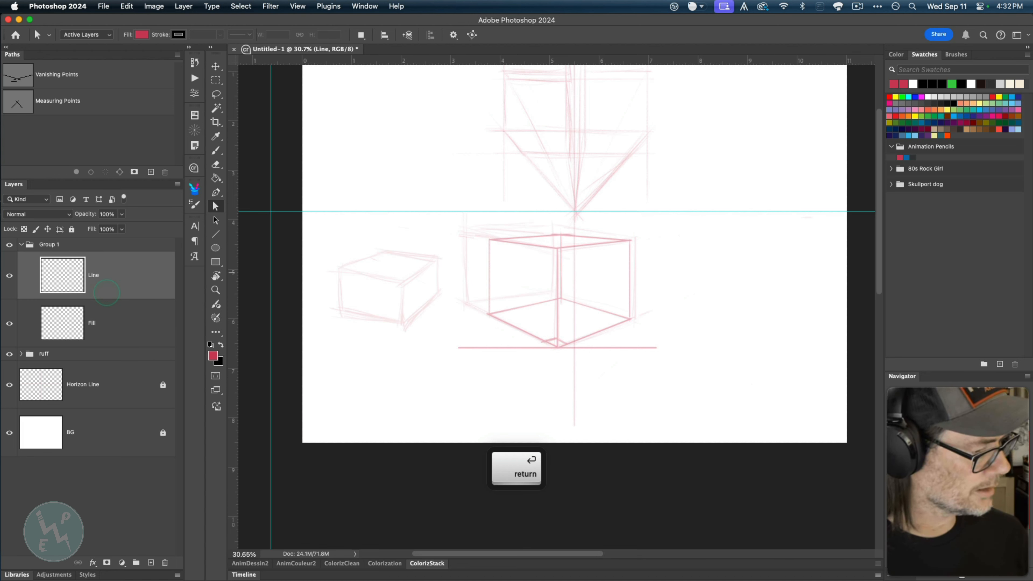
- Rename the group holding the Line and Fill layers as Box 1
double_click(46, 244)
type("Bo")
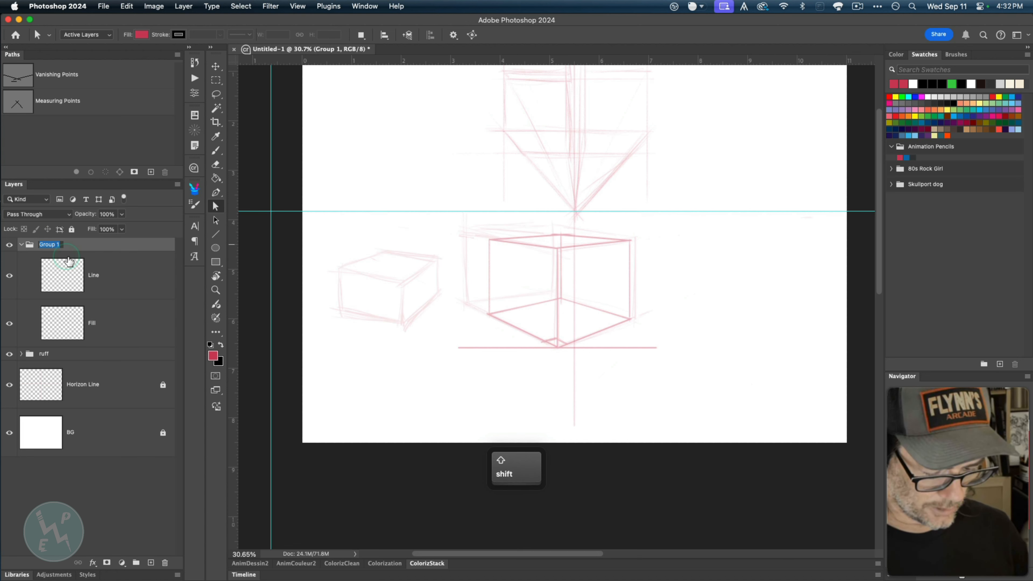
type("x 1")
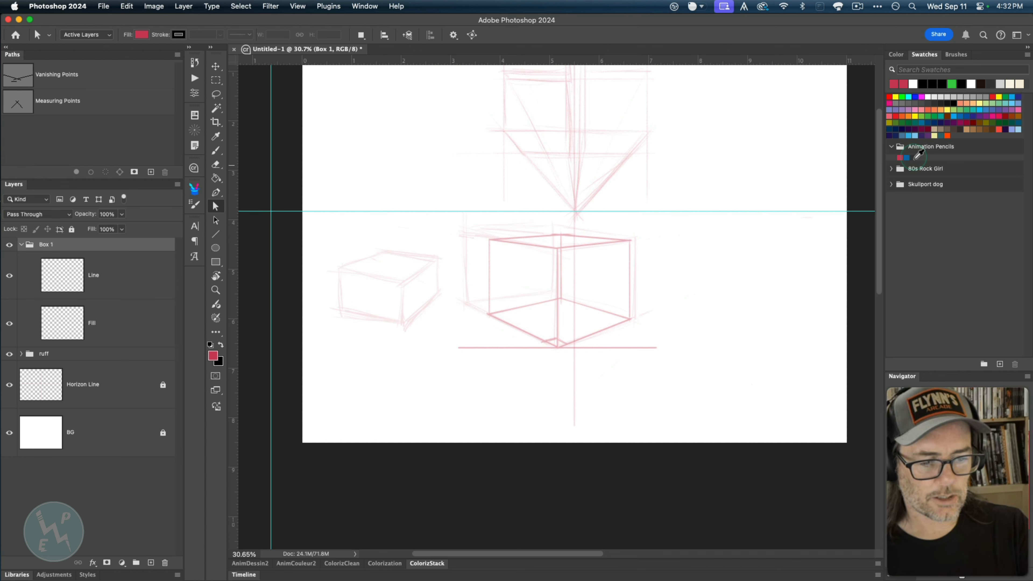
- Choose the dark swatch from the Animation Pencils set and ready the Brush tool on the Line layer
left_click(913, 157)
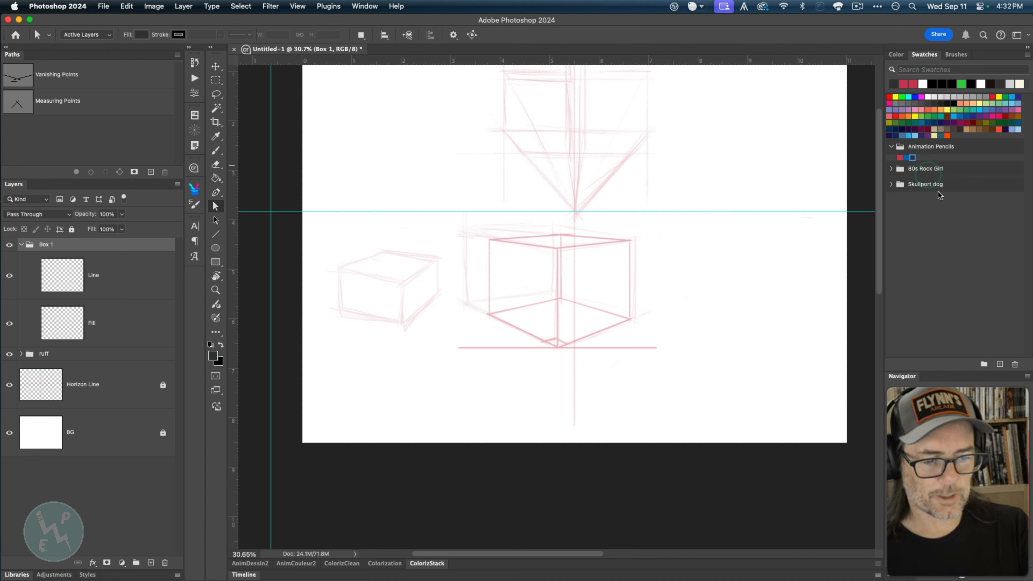
key("b")
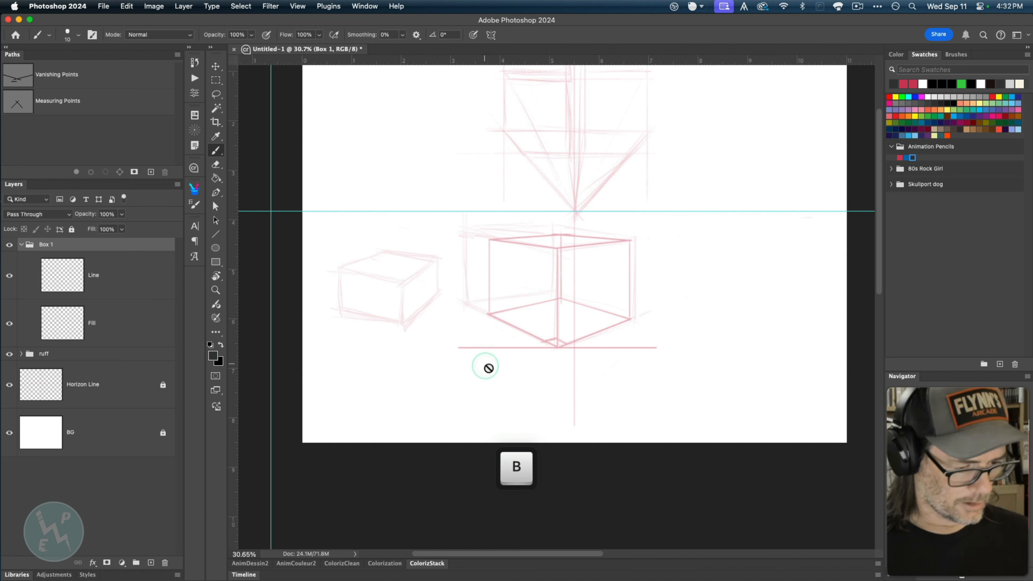
key("alt+bracketleft")
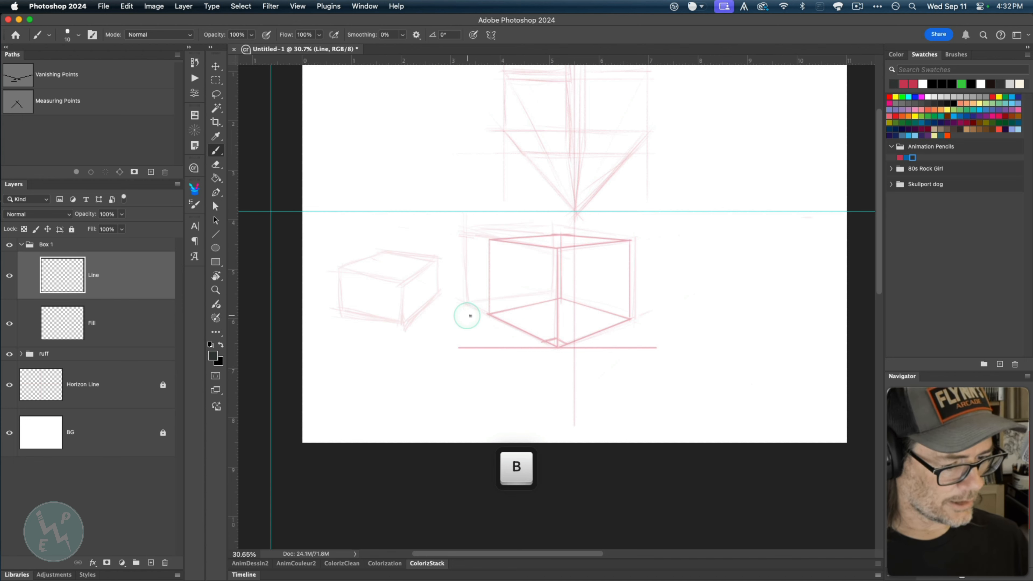
- Try out the dark brush with scribbled strokes on the Line layer below the small box, then undo them
mouse_move(444, 337)
left_mouse_down()
mouse_move(432, 361)
mouse_move(519, 392)
left_mouse_up()
key("super+space")
mouse_move(468, 322)
left_mouse_down()
mouse_move(476, 332)
mouse_move(386, 359)
left_mouse_up()
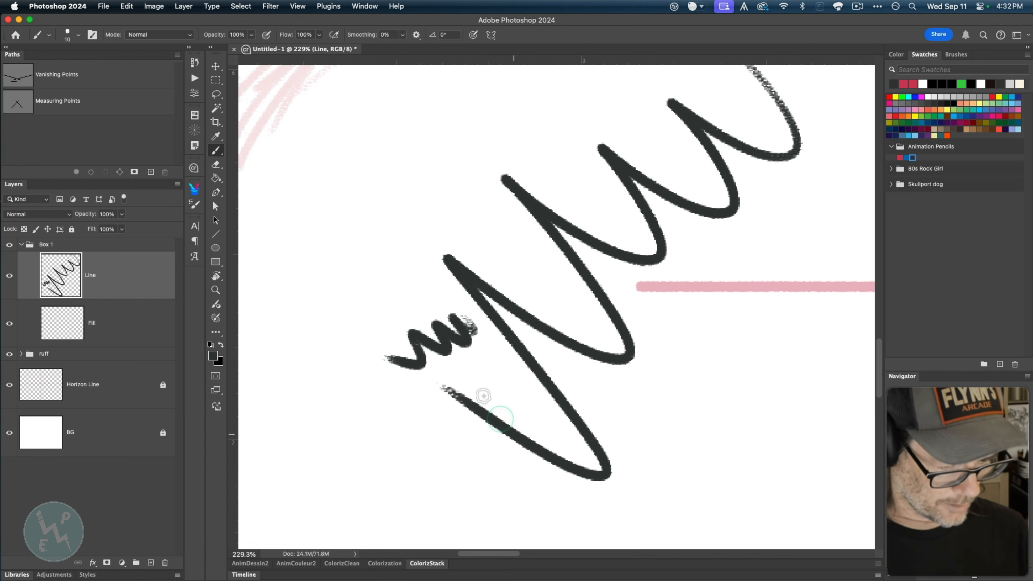
key("super+z")
key("super+z")
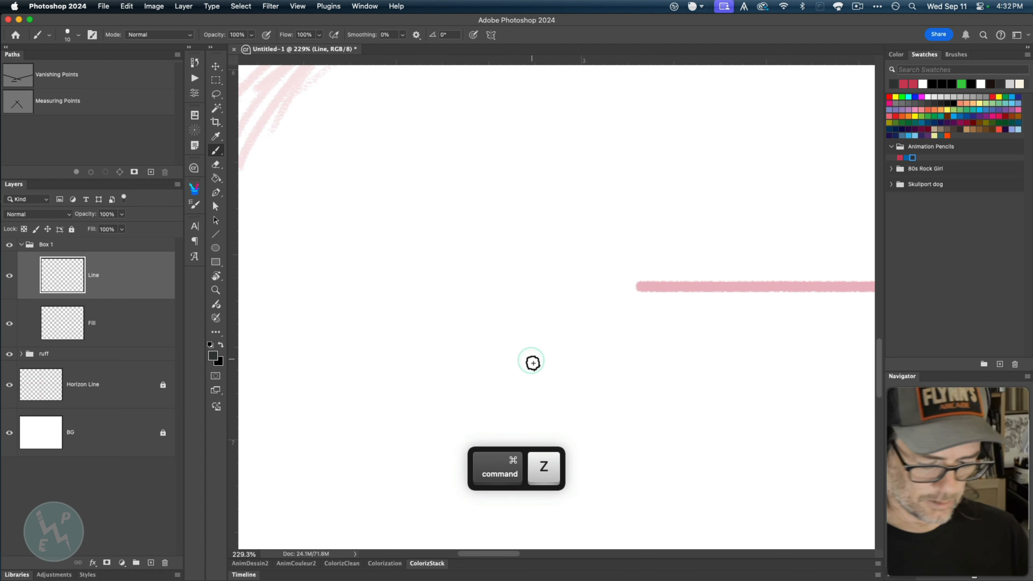
- With the canvas rotated about -60°, reduce the brush size and draw a dark test line just inside the box's right vertical edge
key("super+space")
mouse_move(527, 355)
left_mouse_down()
mouse_move(459, 326)
mouse_move(489, 327)
mouse_move(355, 335)
left_mouse_up()
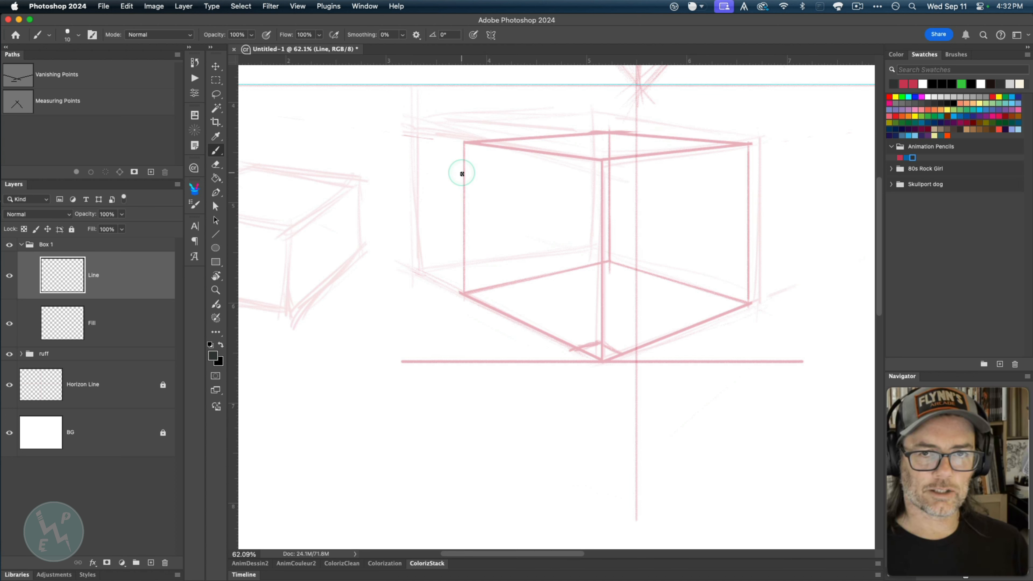
key("space")
left_click_drag(500, 224, 408, 265)
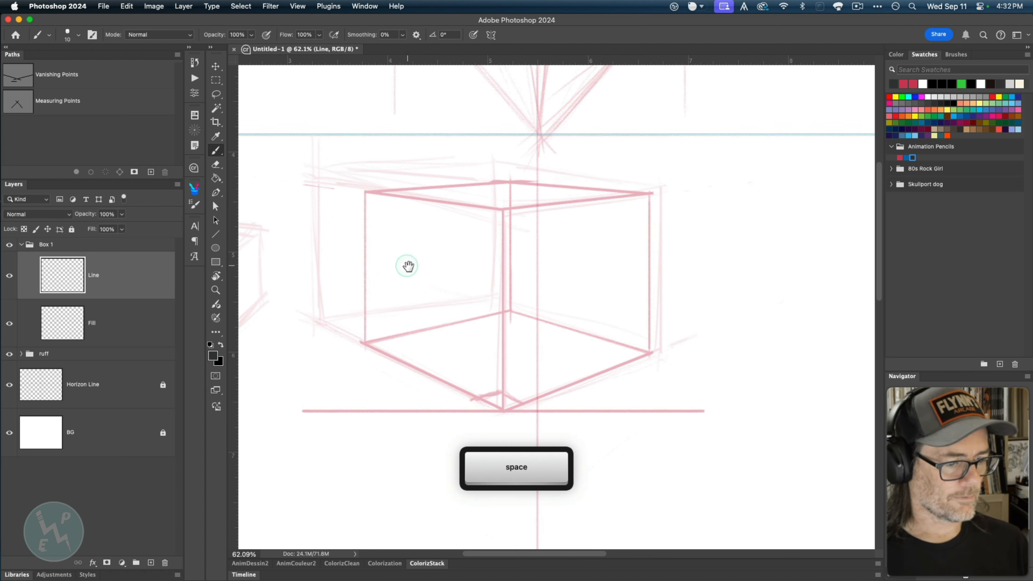
key("super+space")
left_click_drag(609, 217, 664, 242)
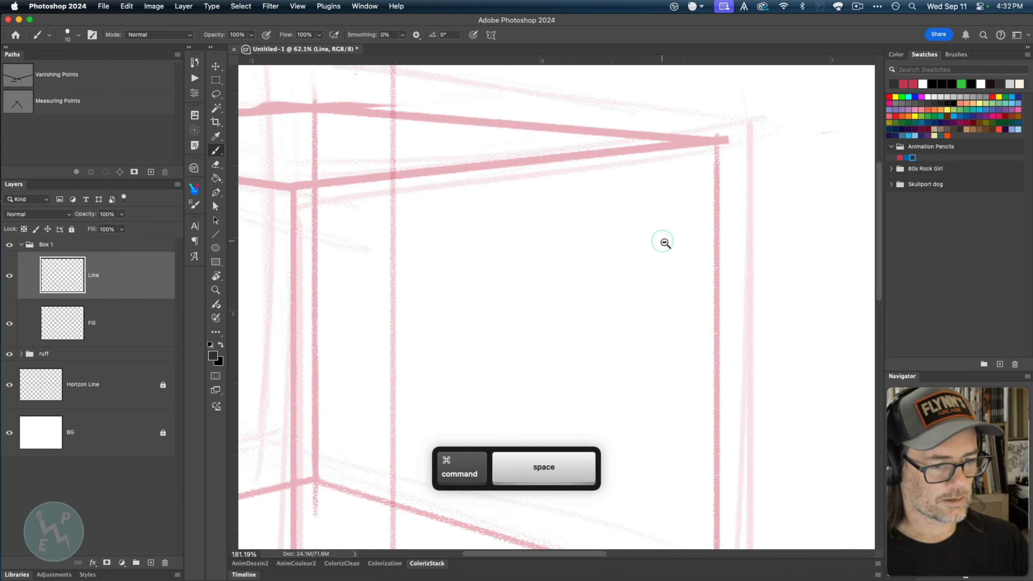
key("r")
mouse_move(408, 247)
left_mouse_down()
mouse_move(410, 423)
mouse_move(434, 459)
left_mouse_up()
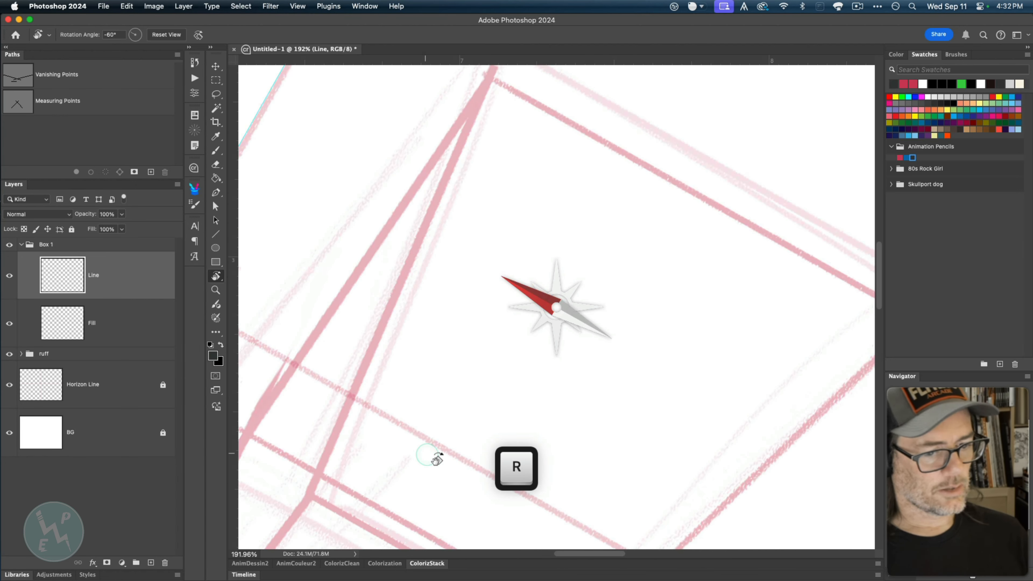
key("space")
left_click_drag(548, 280, 442, 319)
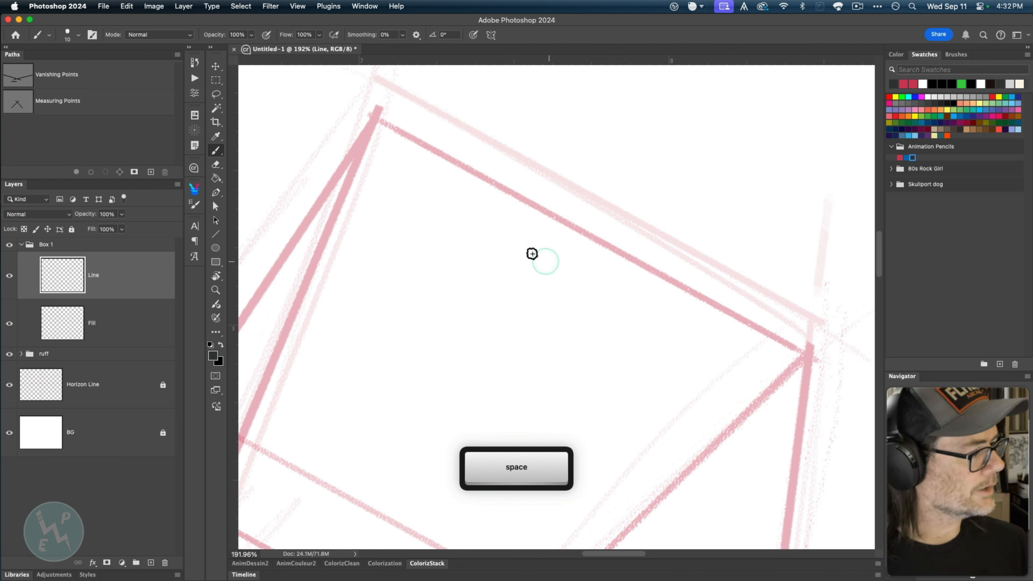
left_click_drag(389, 155, 724, 339)
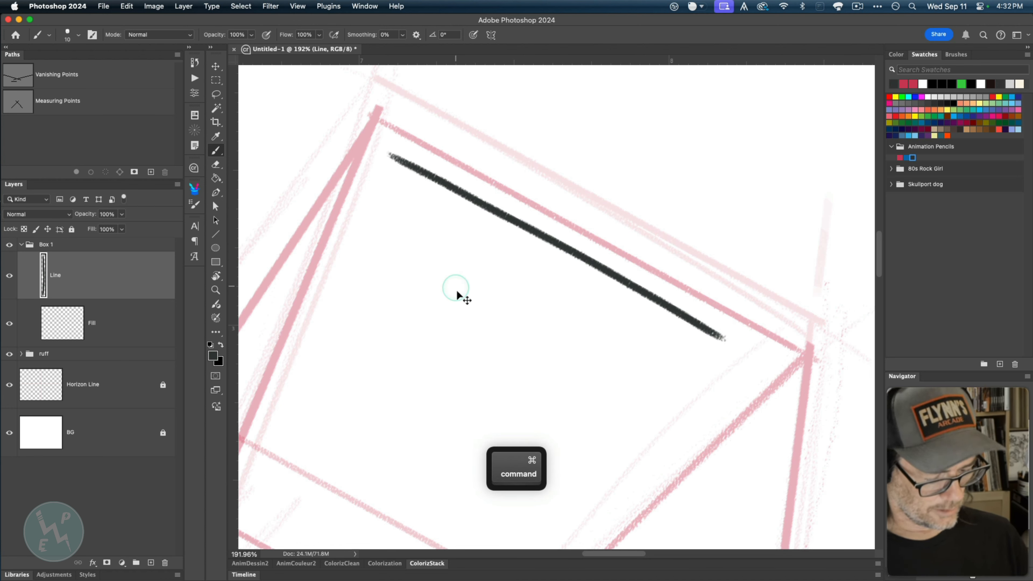
key("super+z")
key("bracketleft")
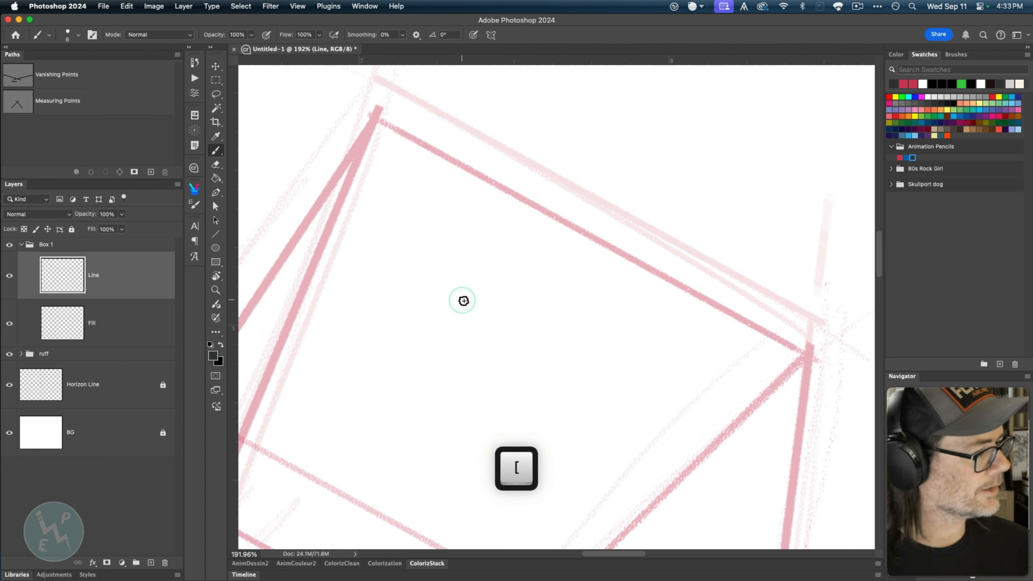
left_click_drag(378, 165, 684, 347)
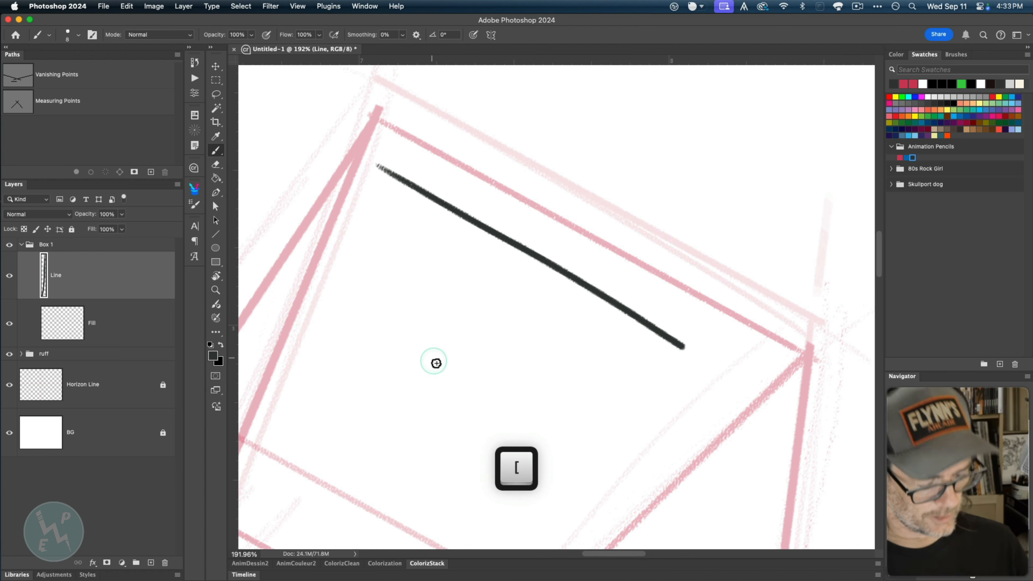
- Undo the test line, reduce the brush size to 6, and try a finer dark stroke inside the box before undoing it
key("super+z")
mouse_move(443, 362)
left_mouse_down()
mouse_move(389, 296)
mouse_move(396, 305)
left_mouse_up()
key("bracketleft")
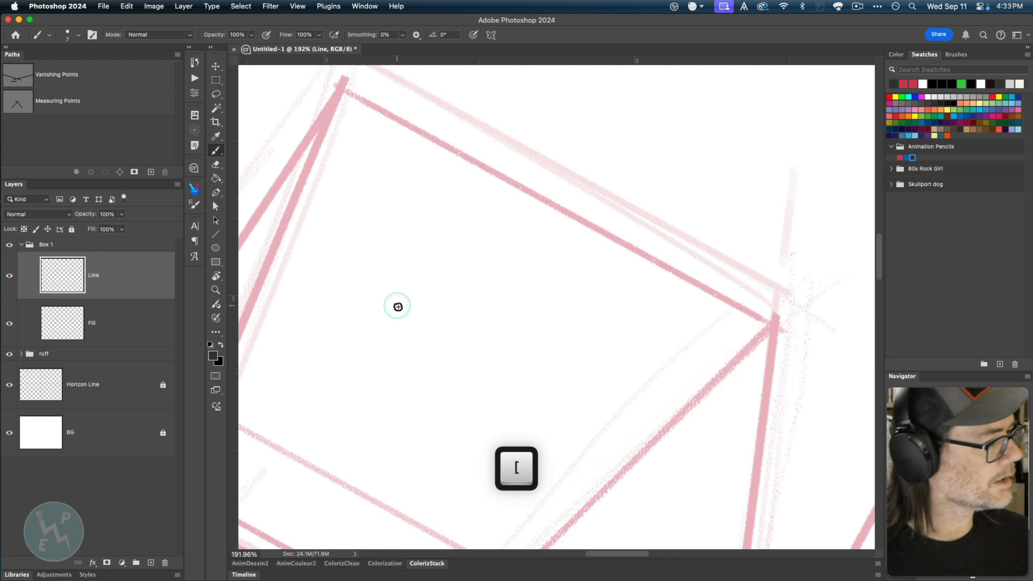
left_click_drag(358, 206, 575, 337)
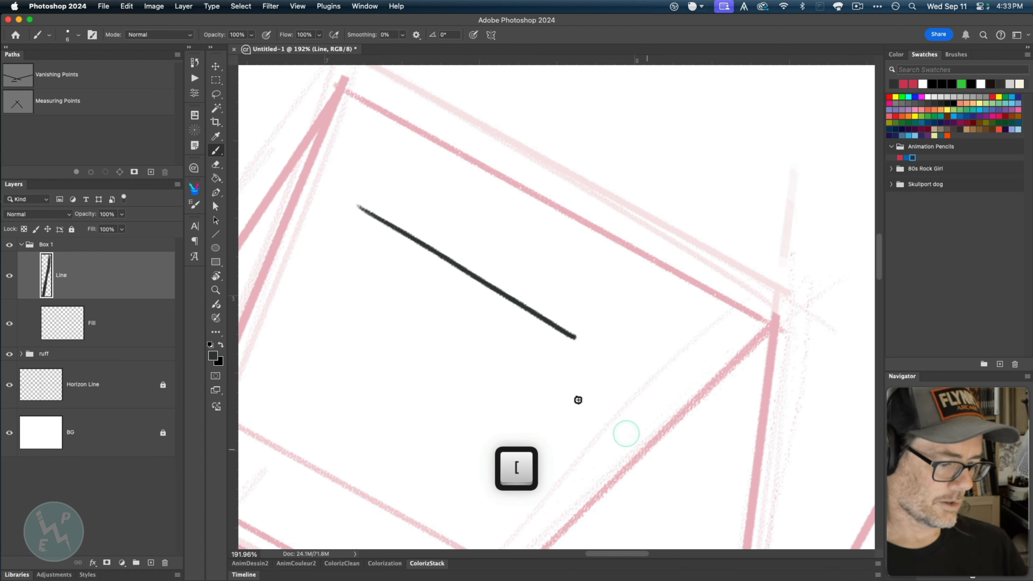
key("super+z")
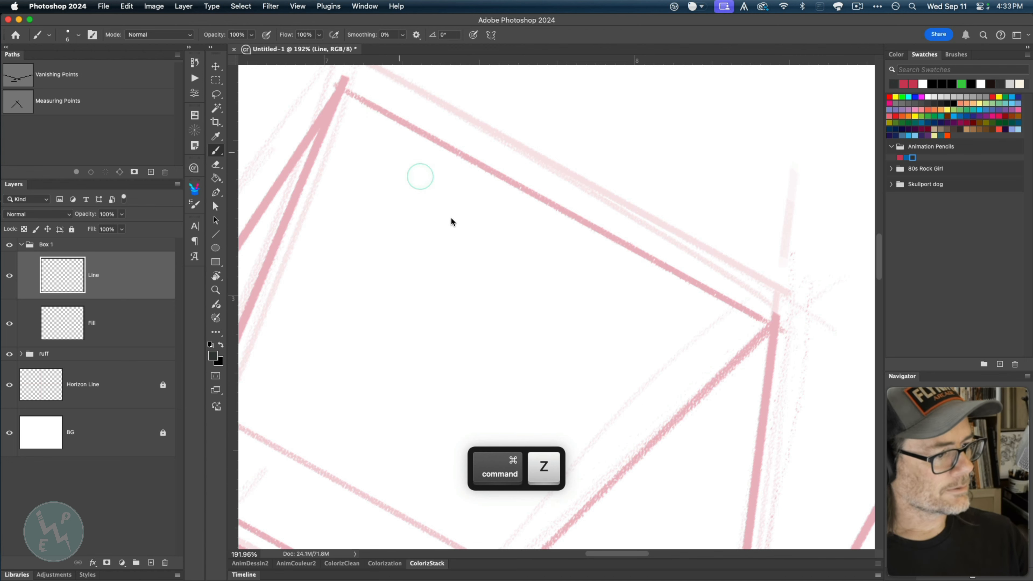
- Hide the panels to enlarge the workspace and rotate the canvas slightly so the box's right vertical edge is comfortable to draw
left_click_drag(367, 276, 358, 282)
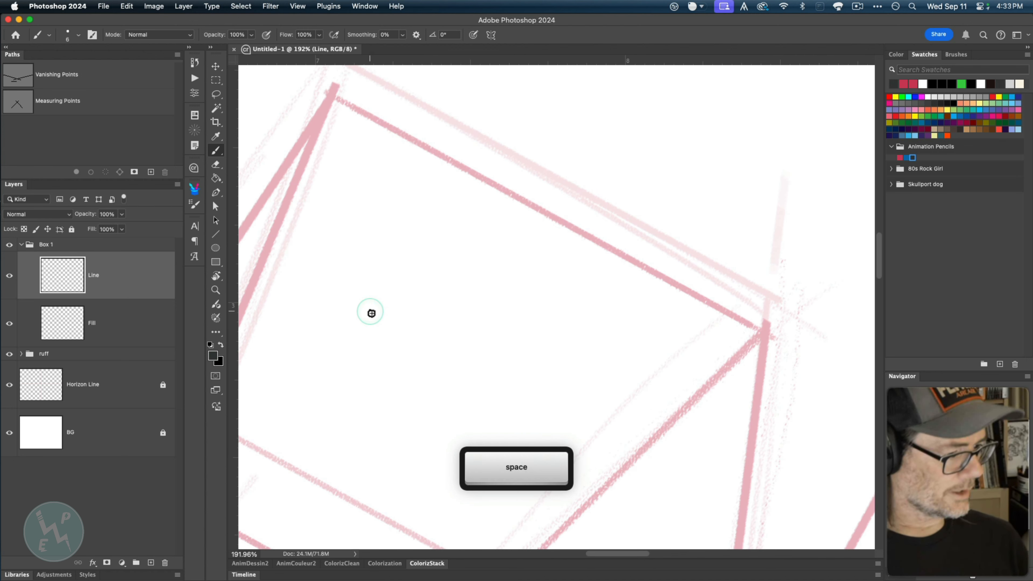
key("Tab")
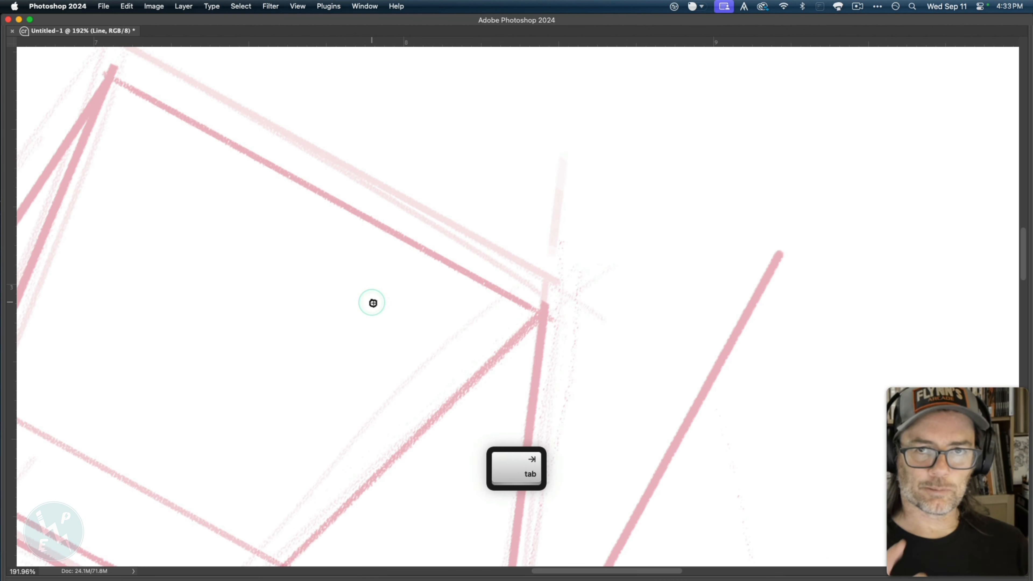
left_click_drag(342, 386, 482, 392)
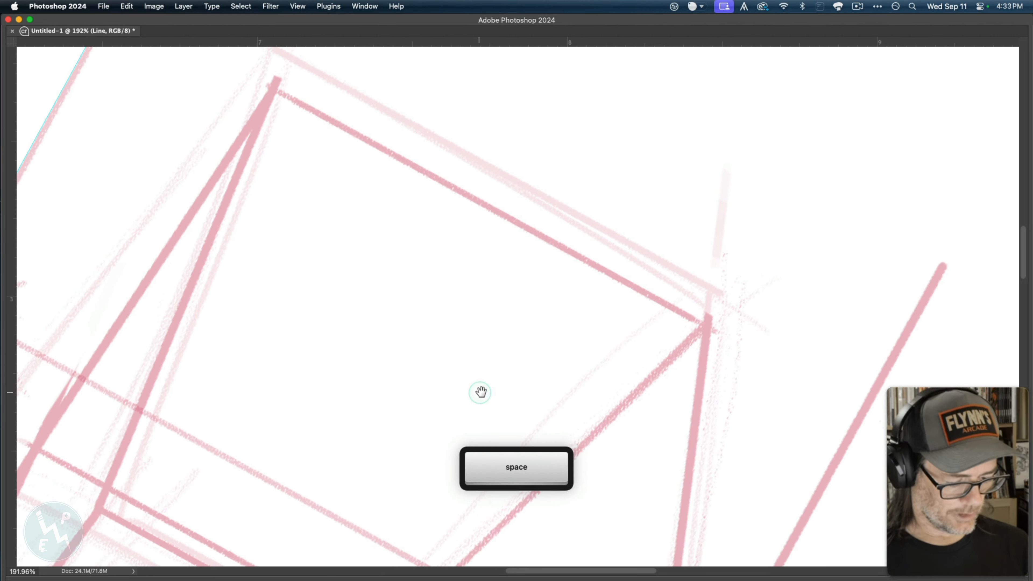
key("r")
left_click_drag(230, 299, 226, 321)
key("space")
left_click_drag(346, 326, 310, 327)
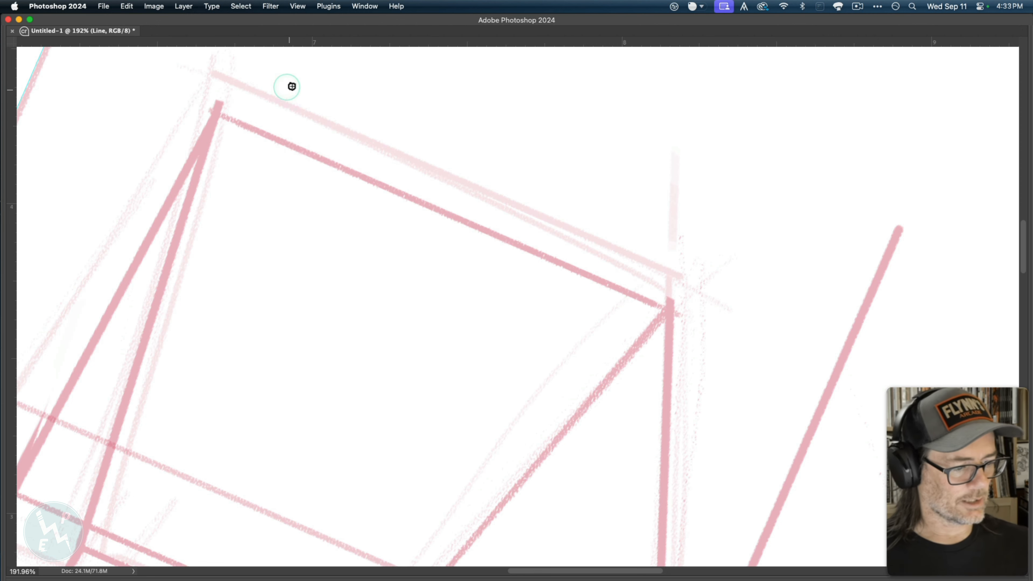
- Practise four long sweeping strokes across the box on the Line layer, then undo them
mouse_move(296, 65)
left_mouse_down()
mouse_move(522, 309)
mouse_move(592, 535)
left_mouse_up()
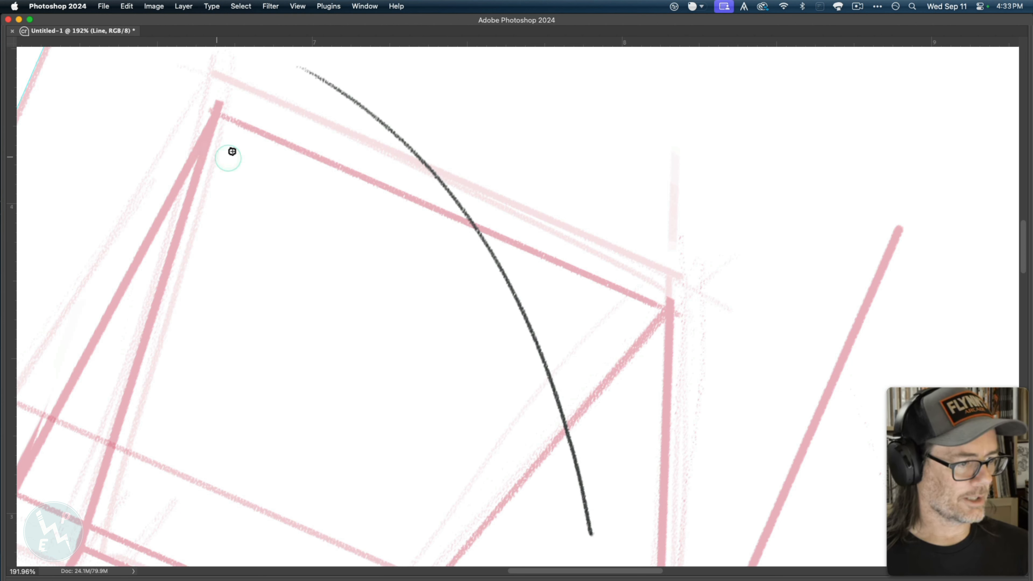
mouse_move(210, 89)
left_mouse_down()
mouse_move(487, 363)
mouse_move(550, 554)
left_mouse_up()
mouse_move(139, 89)
left_mouse_down()
mouse_move(207, 87)
mouse_move(825, 548)
left_mouse_up()
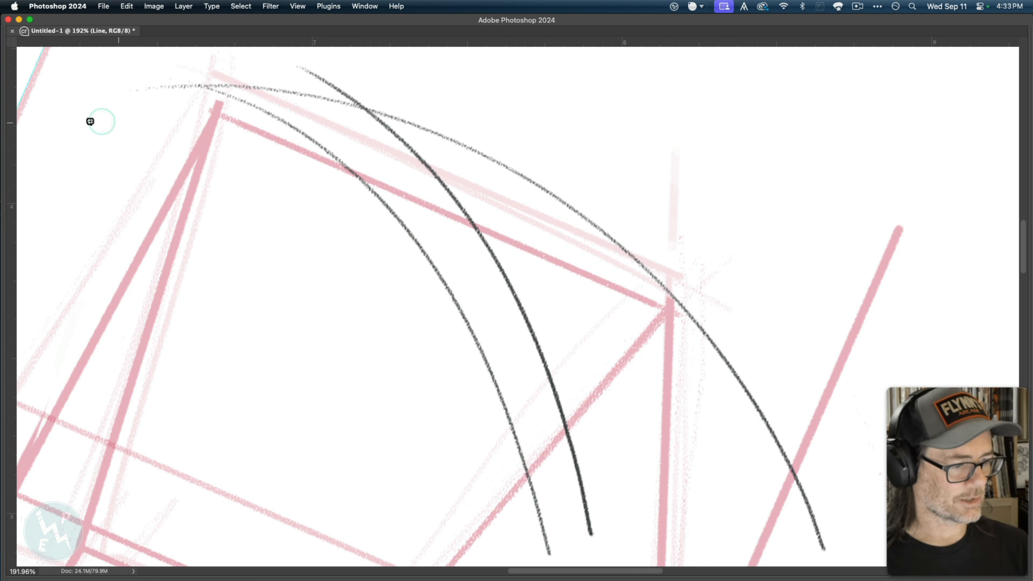
mouse_move(103, 130)
left_mouse_down()
mouse_move(258, 154)
mouse_move(827, 308)
left_mouse_up()
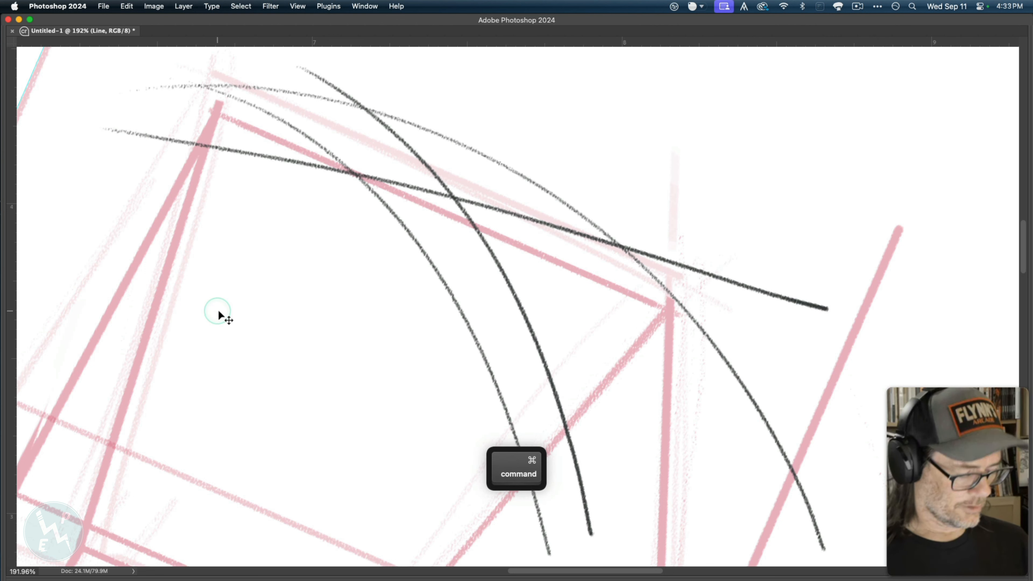
key("super+z")
key("super+z")
key("super+z")
key("super+z")
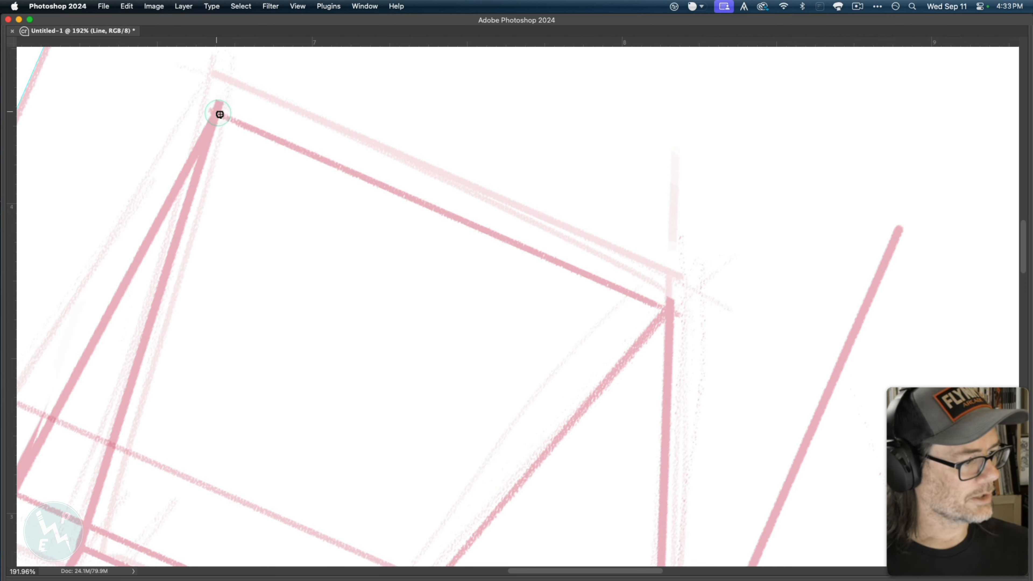
- Ink the box's right vertical edge freehand, then try a straight point-to-point line beside it and undo that second line
left_click_drag(235, 121, 672, 314)
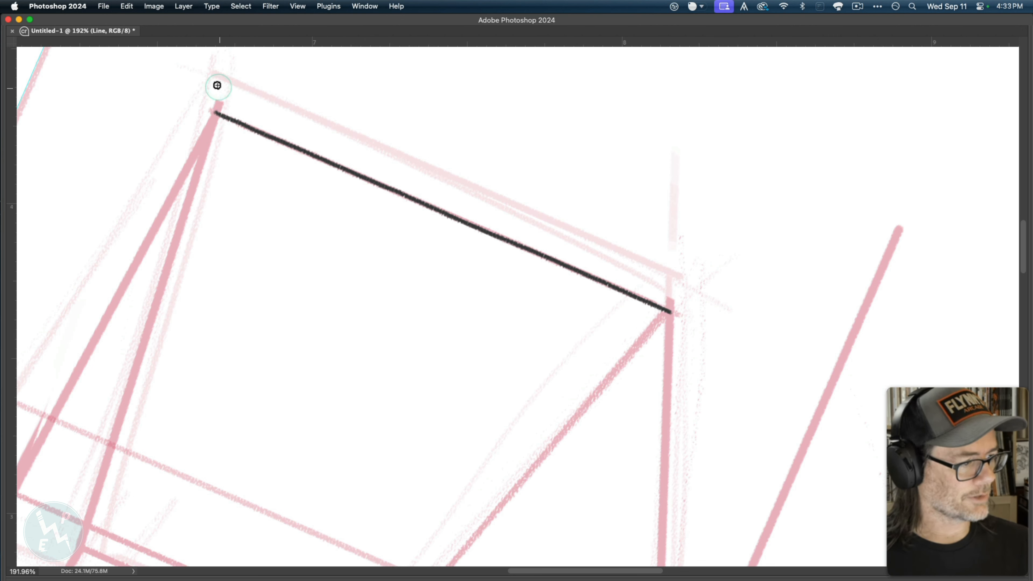
left_click(222, 105)
left_click(671, 301, "shift")
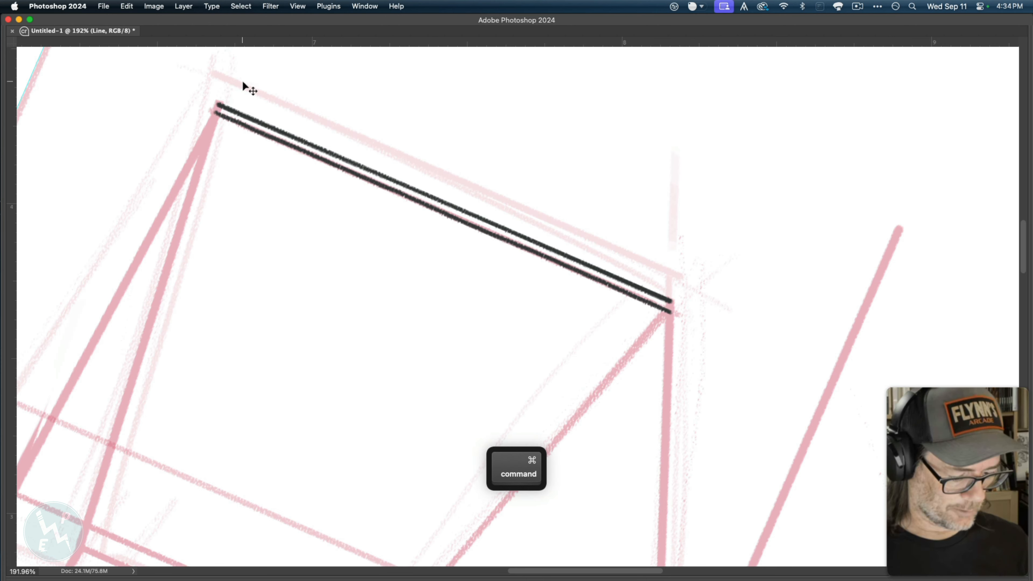
key("super+z")
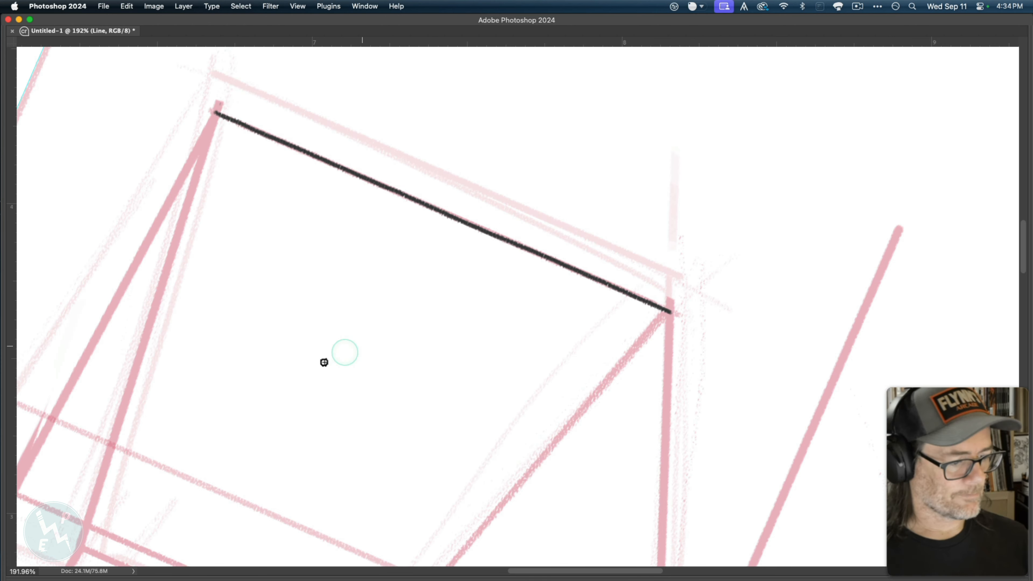
- With the canvas rotated, ink the rear right edge of the box's top face, undoing and redrawing the stroke to meet both corners
key("r")
left_click_drag(129, 203, 621, 175)
key("space")
left_click_drag(423, 169, 440, 481)
key("r")
left_click_drag(254, 215, 286, 299)
key("space")
left_click_drag(328, 263, 250, 127)
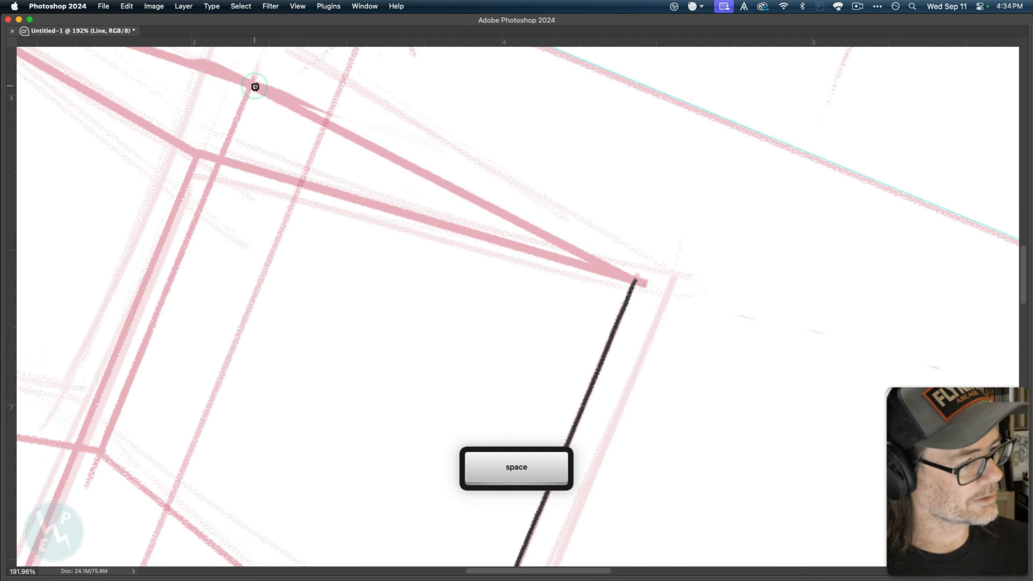
left_click_drag(252, 84, 382, 145)
key("super+z")
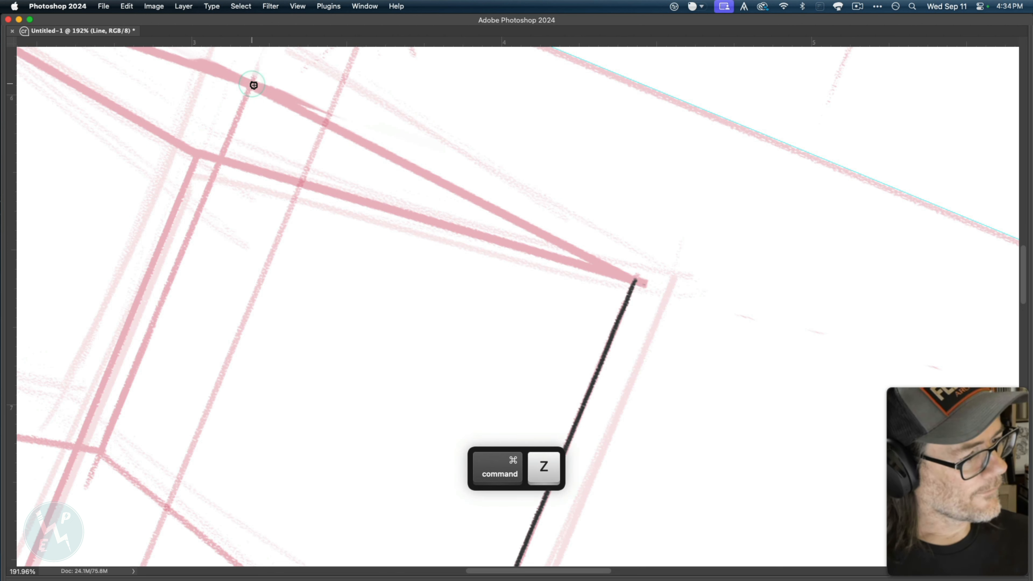
left_click_drag(300, 107, 634, 275)
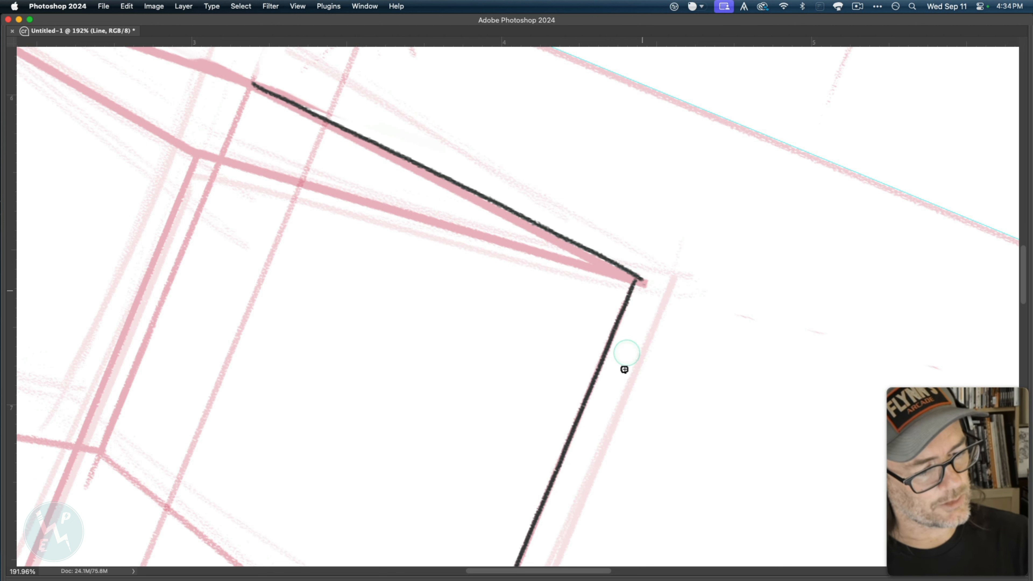
key("super+z")
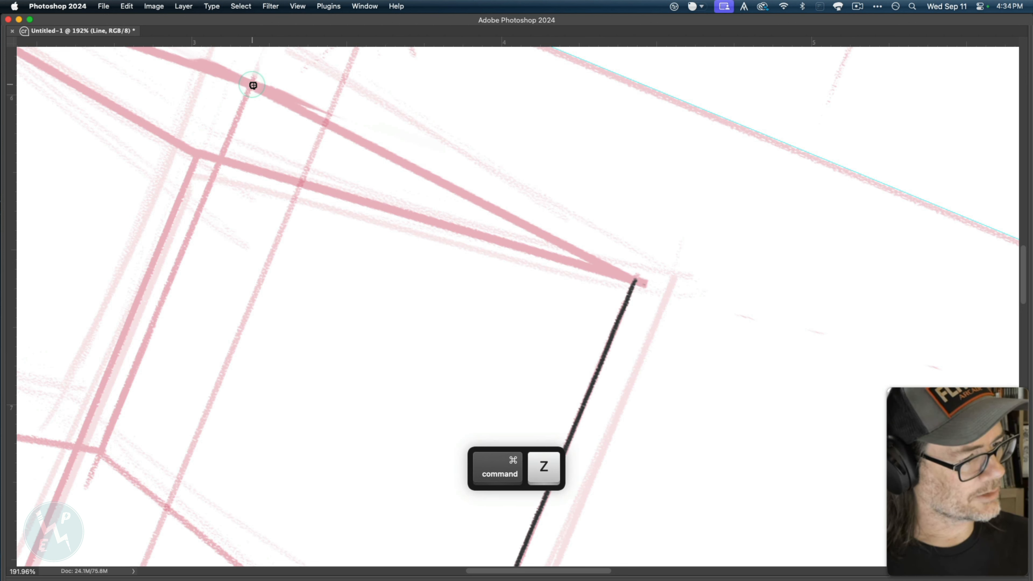
left_click_drag(257, 88, 638, 282)
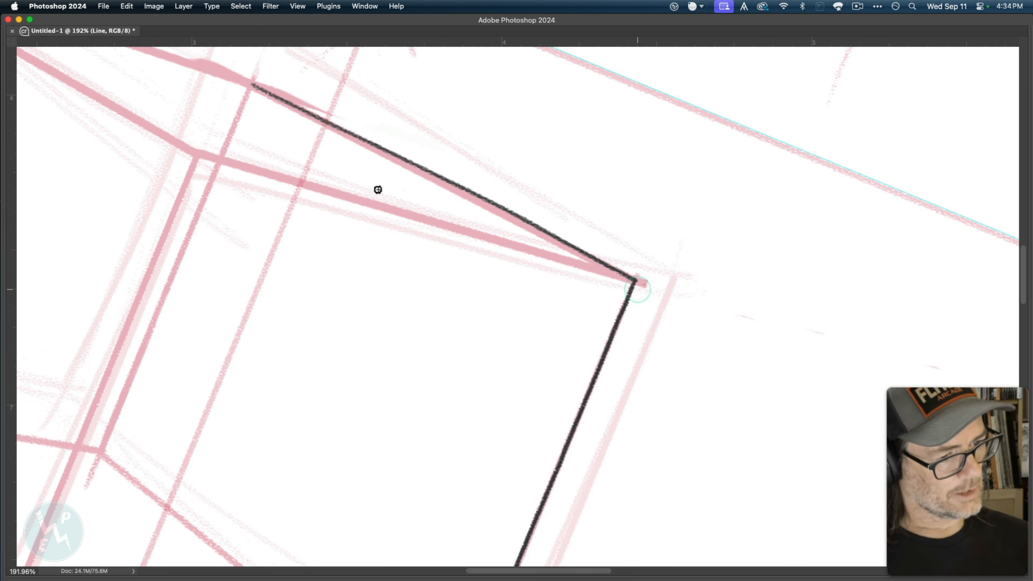
key("super+z")
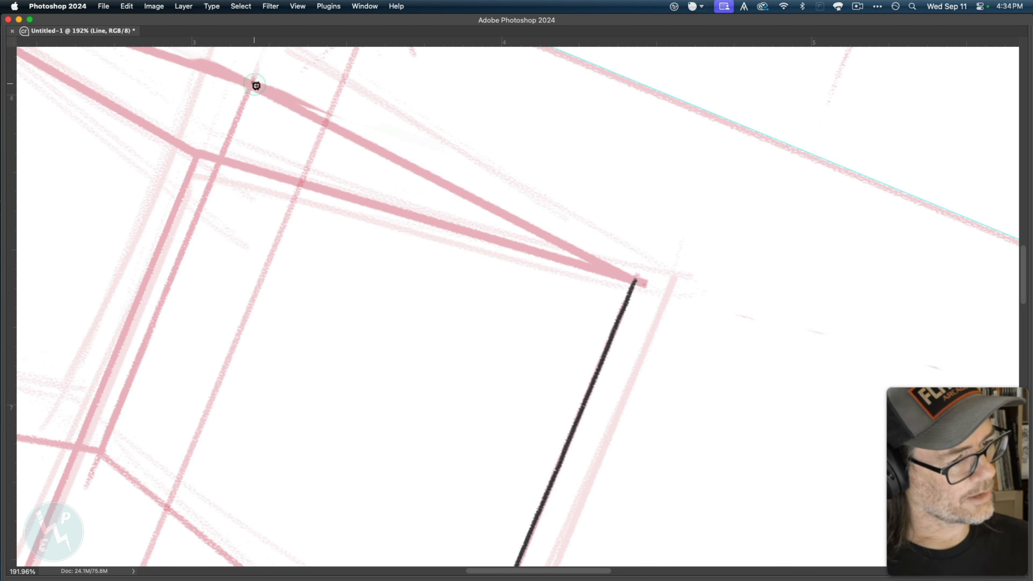
mouse_move(253, 84)
left_mouse_down()
mouse_move(643, 280)
mouse_move(605, 256)
mouse_move(629, 261)
left_mouse_up()
key("e")
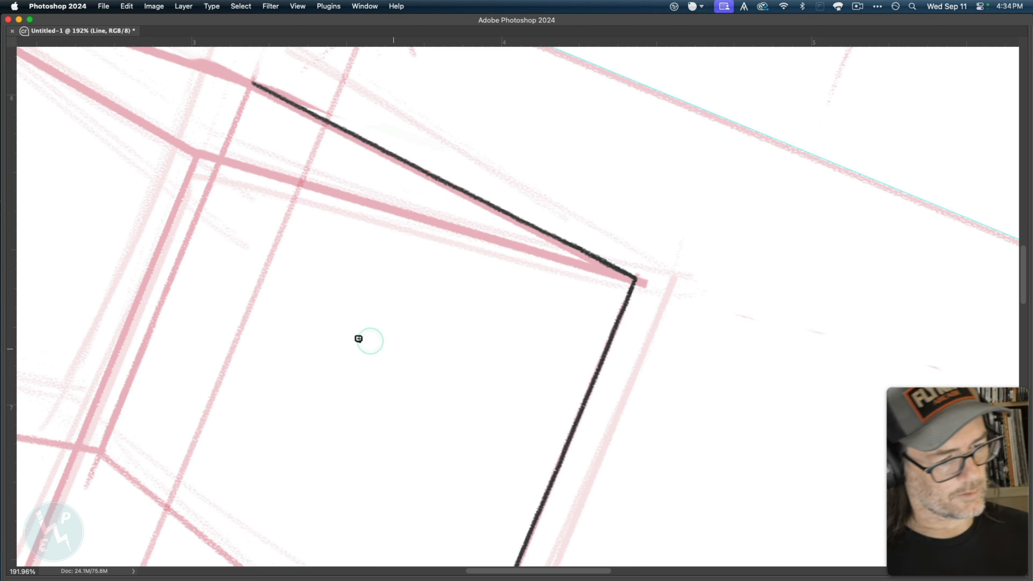
- Bring back the brush options bar and rotate the canvas further around the left part of the box's top face
key("space")
left_click_drag(302, 326, 628, 477)
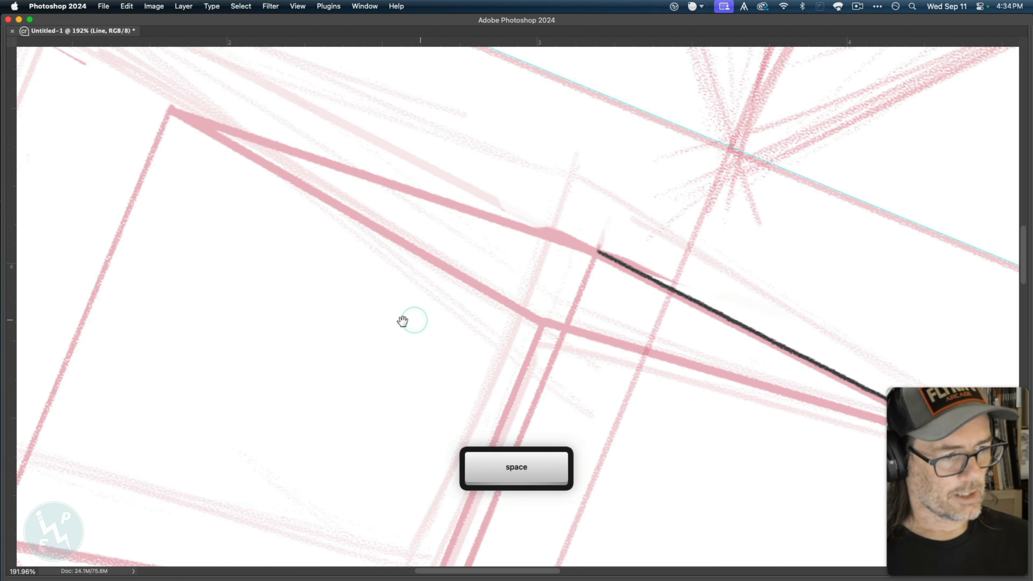
left_click_drag(404, 321, 327, 259)
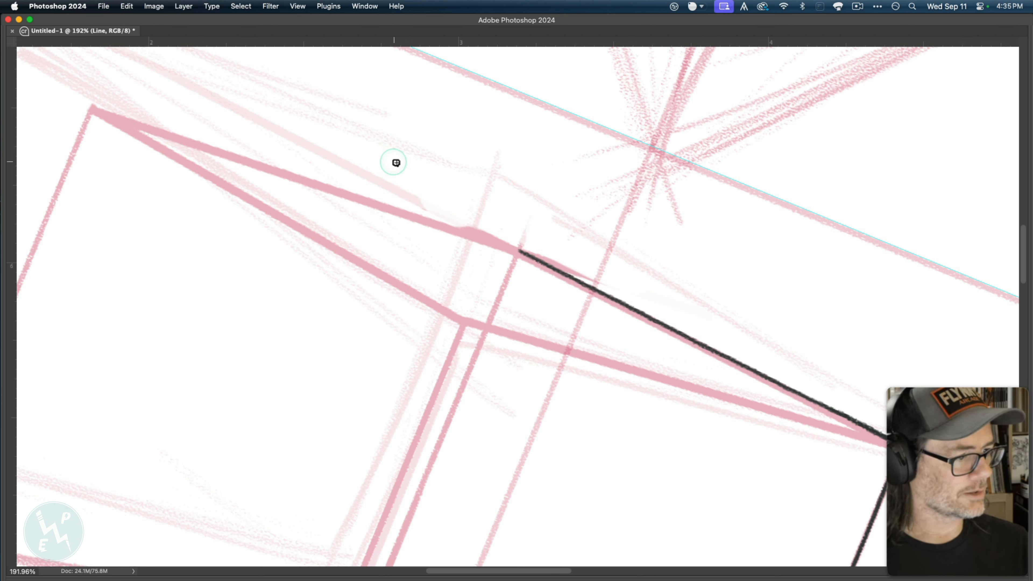
key("Return")
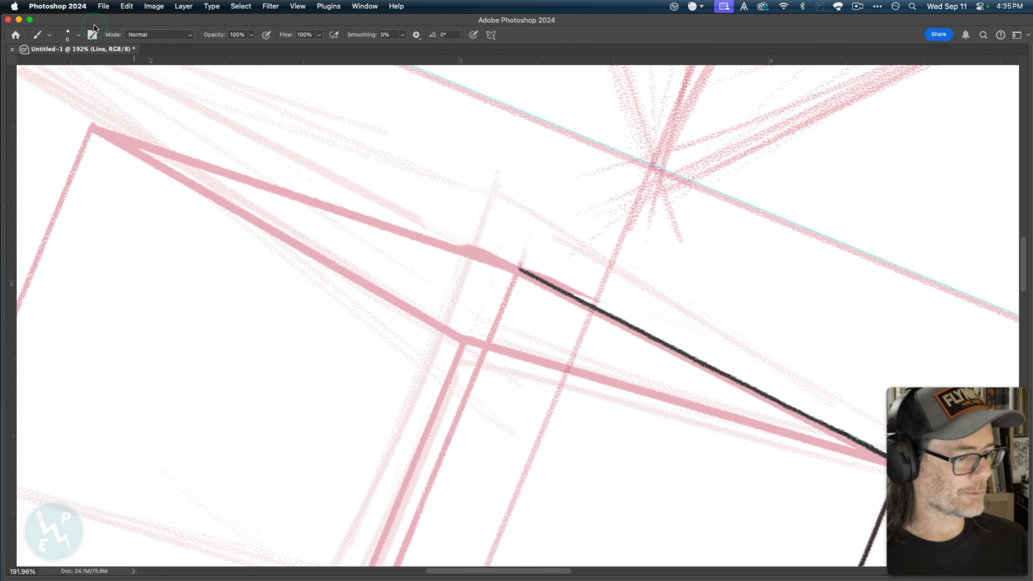
key("space")
left_click_drag(335, 334, 414, 346)
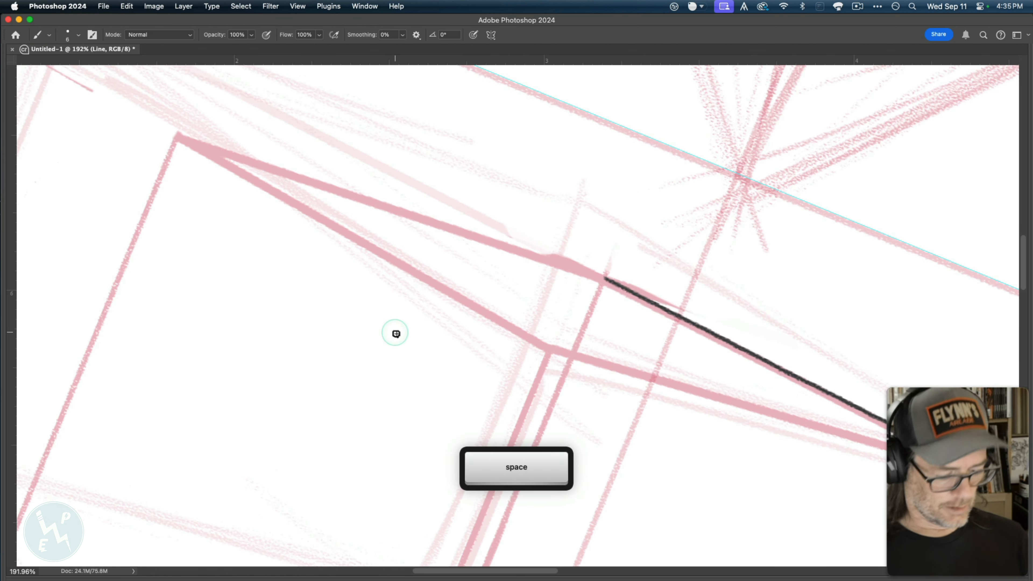
key("r")
left_click_drag(237, 282, 273, 232)
key("space")
left_click_drag(339, 317, 338, 371)
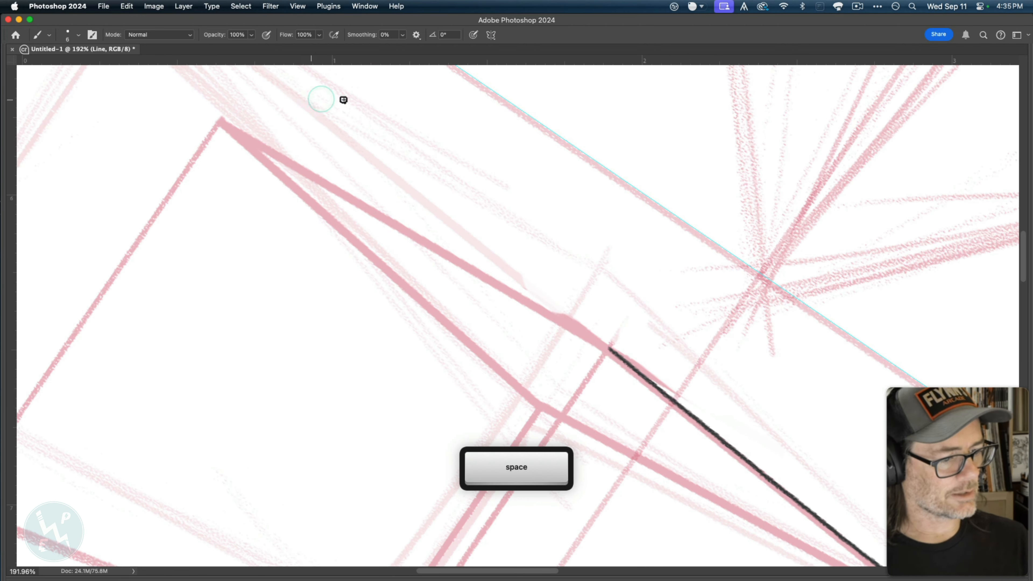
- Sketch several practice ellipses over and beside the box's left top edges, then undo them all
mouse_move(467, 131)
left_mouse_down()
mouse_move(605, 249)
mouse_move(411, 109)
mouse_move(406, 169)
mouse_move(646, 245)
mouse_move(378, 152)
mouse_move(389, 98)
mouse_move(604, 193)
mouse_move(653, 273)
mouse_move(477, 208)
mouse_move(591, 185)
left_mouse_up()
mouse_move(276, 251)
left_mouse_down()
mouse_move(289, 235)
mouse_move(277, 249)
left_mouse_up()
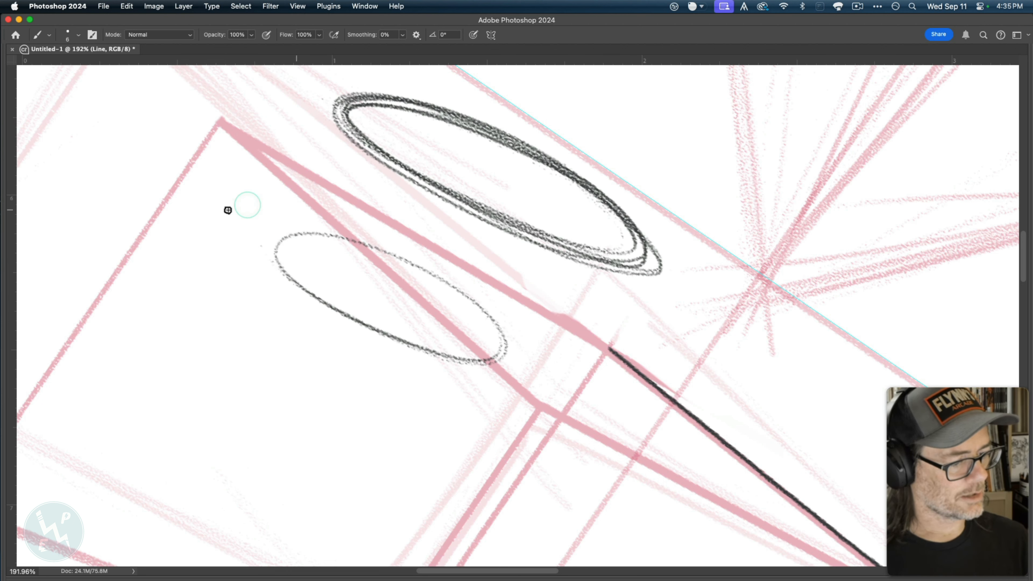
left_click_drag(256, 307, 349, 341)
mouse_move(267, 413)
left_mouse_down()
mouse_move(254, 428)
mouse_move(327, 480)
mouse_move(407, 504)
left_mouse_up()
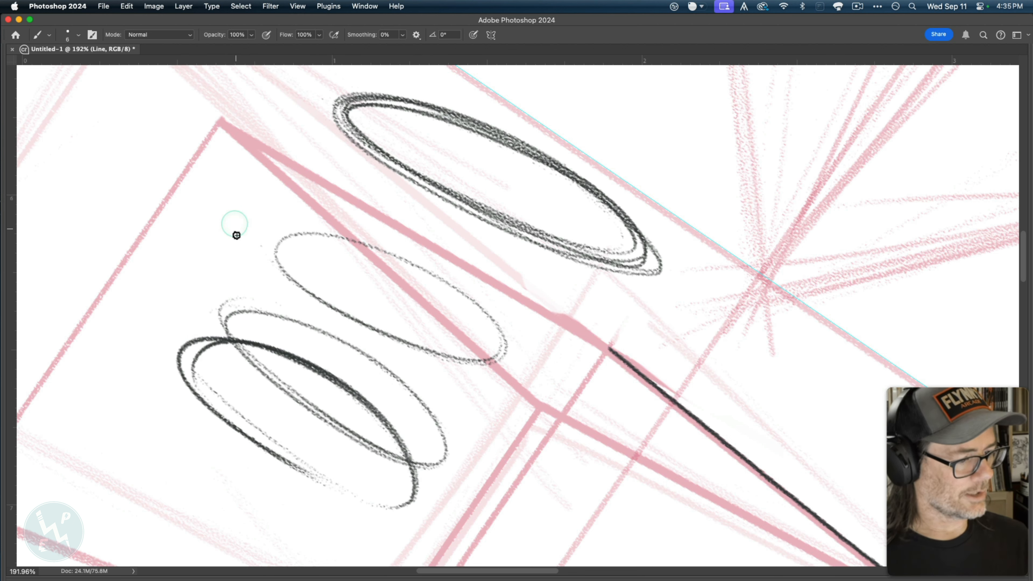
key("cmd+z")
key("super+z")
key("super+z")
key("super+z")
key("super+z")
key("super+z")
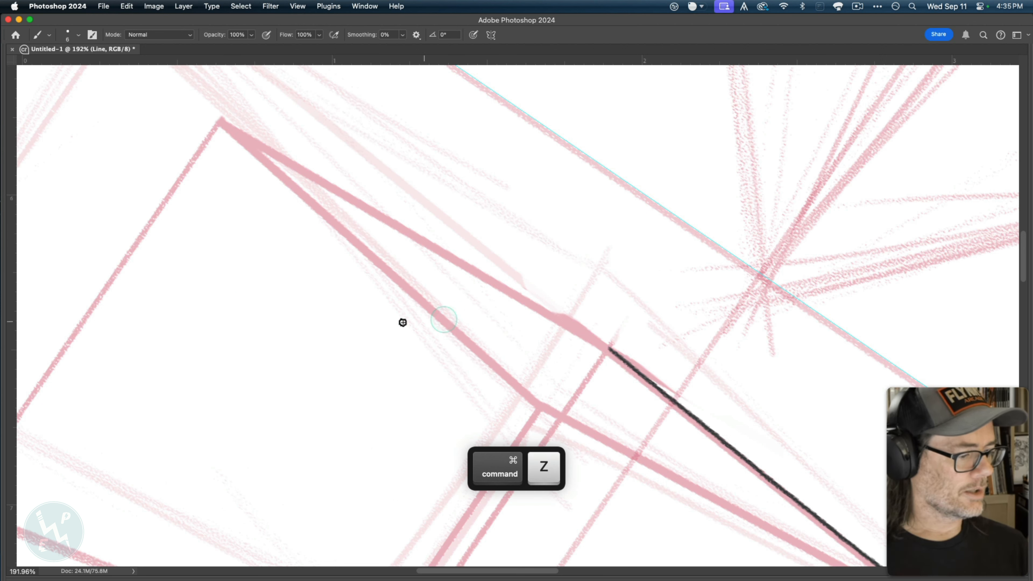
- Sketch a demonstration cylinder's wide top ellipse and two straight sides over the box's left face
mouse_move(238, 253)
left_mouse_down()
mouse_move(387, 263)
mouse_move(348, 256)
mouse_move(441, 279)
mouse_move(435, 307)
mouse_move(276, 301)
mouse_move(417, 268)
mouse_move(365, 256)
mouse_move(417, 295)
left_mouse_up()
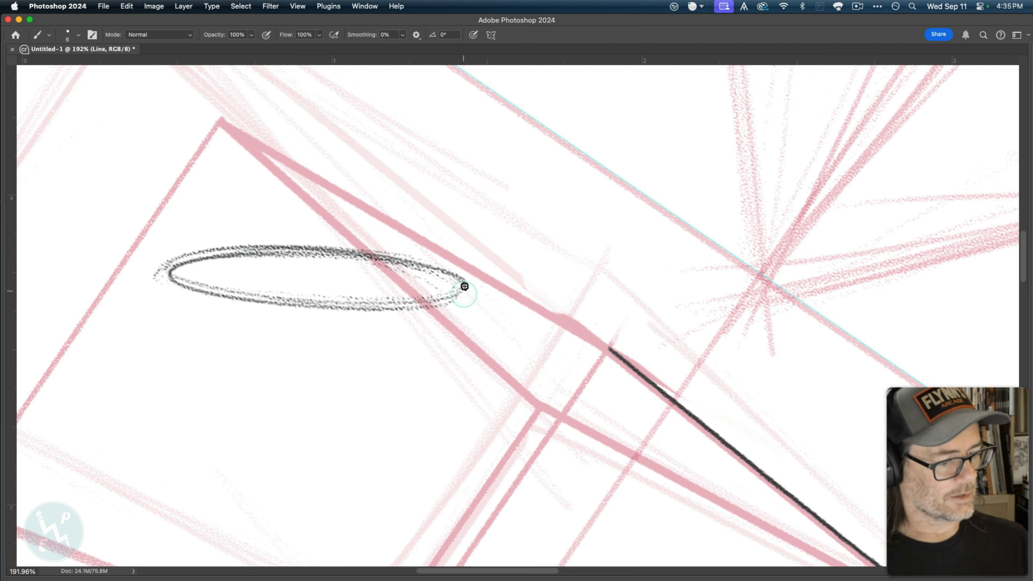
left_click_drag(465, 287, 452, 485)
mouse_move(174, 389)
left_mouse_down()
mouse_move(173, 288)
mouse_move(173, 468)
left_mouse_up()
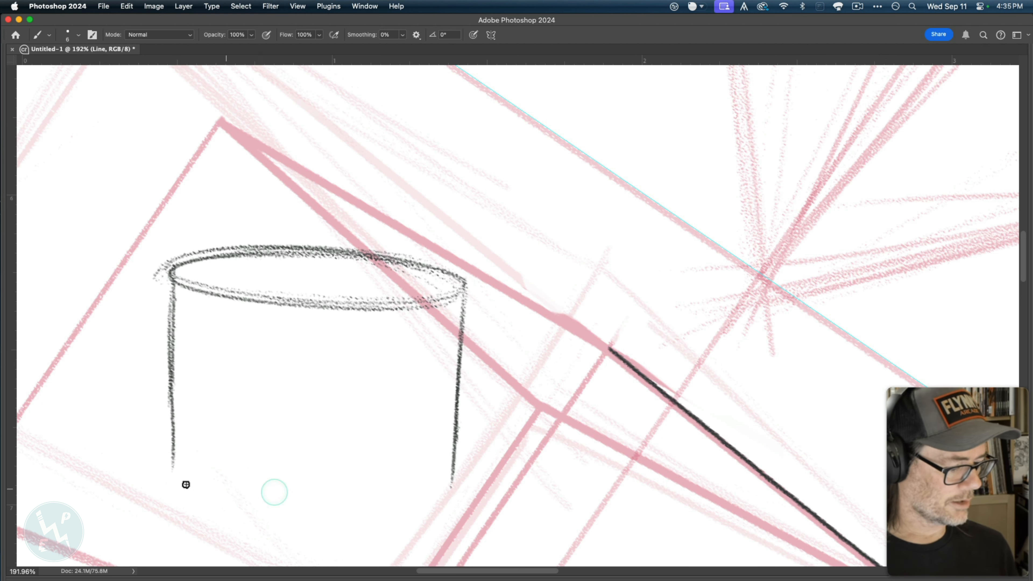
- Try sketching the bottom ellipse of the cylinder between its two sides, then undo those strokes
left_click_drag(357, 442, 186, 446)
mouse_move(175, 474)
left_mouse_down()
mouse_move(464, 487)
mouse_move(450, 493)
left_mouse_up()
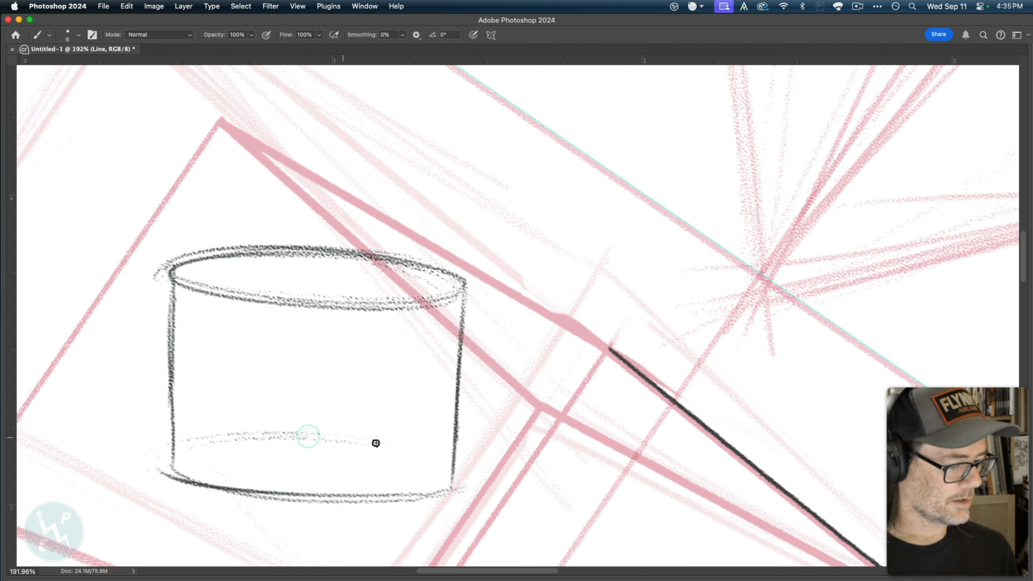
mouse_move(376, 443)
left_mouse_down()
mouse_move(234, 441)
mouse_move(171, 464)
left_mouse_up()
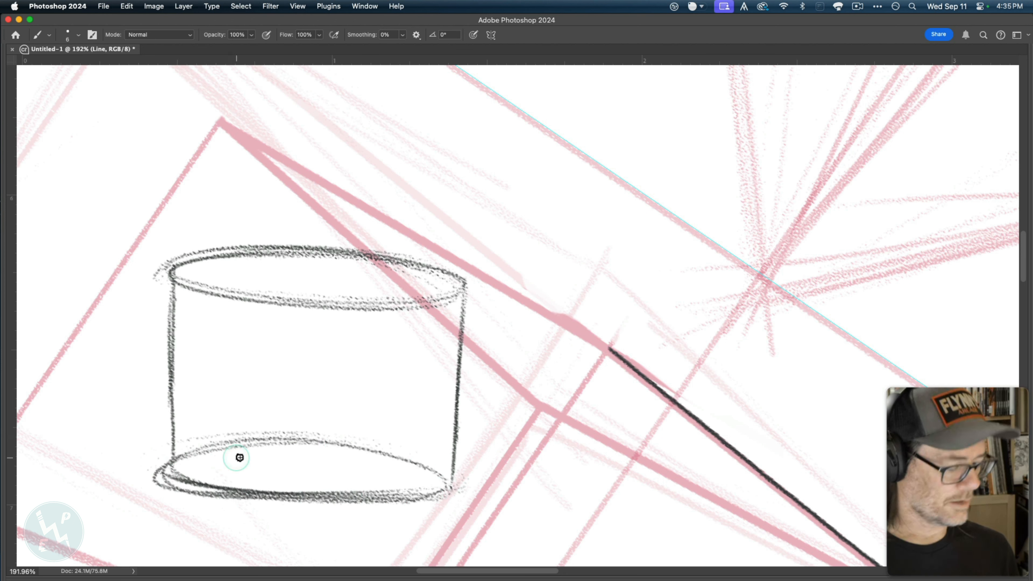
key("super+z")
key("super+z")
key("super+z")
key("super+z")
key("super+z")
key("super+z")
key("super+z")
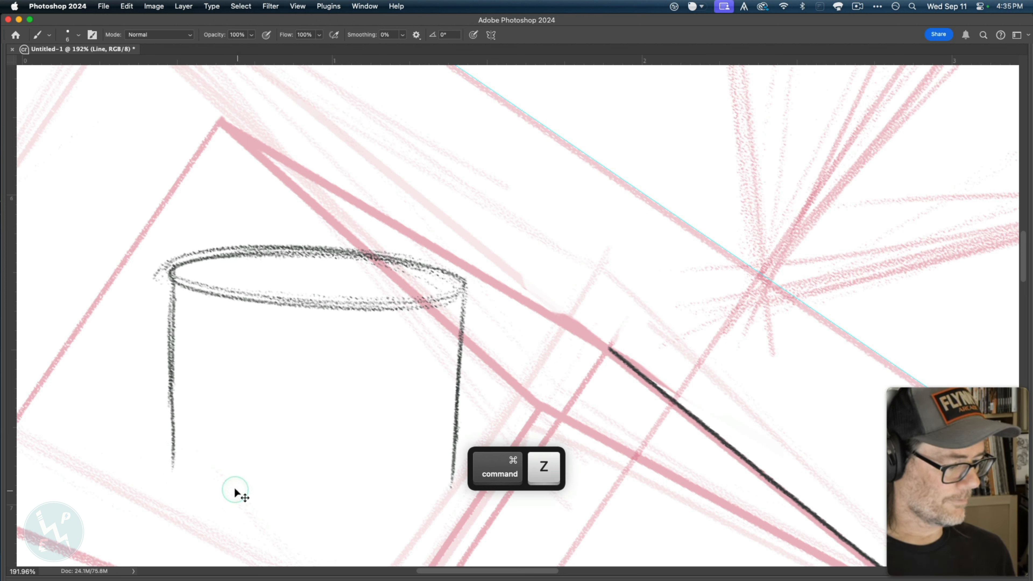
- Redraw the cylinder's bottom ellipse with a heavier front curve and darken its left side down to the base
mouse_move(415, 453)
left_mouse_down()
mouse_move(445, 475)
mouse_move(446, 494)
mouse_move(214, 475)
mouse_move(187, 485)
mouse_move(307, 501)
mouse_move(427, 498)
mouse_move(434, 454)
mouse_move(290, 431)
mouse_move(168, 457)
mouse_move(285, 509)
mouse_move(342, 498)
mouse_move(167, 460)
left_mouse_up()
left_click_drag(174, 344, 175, 493)
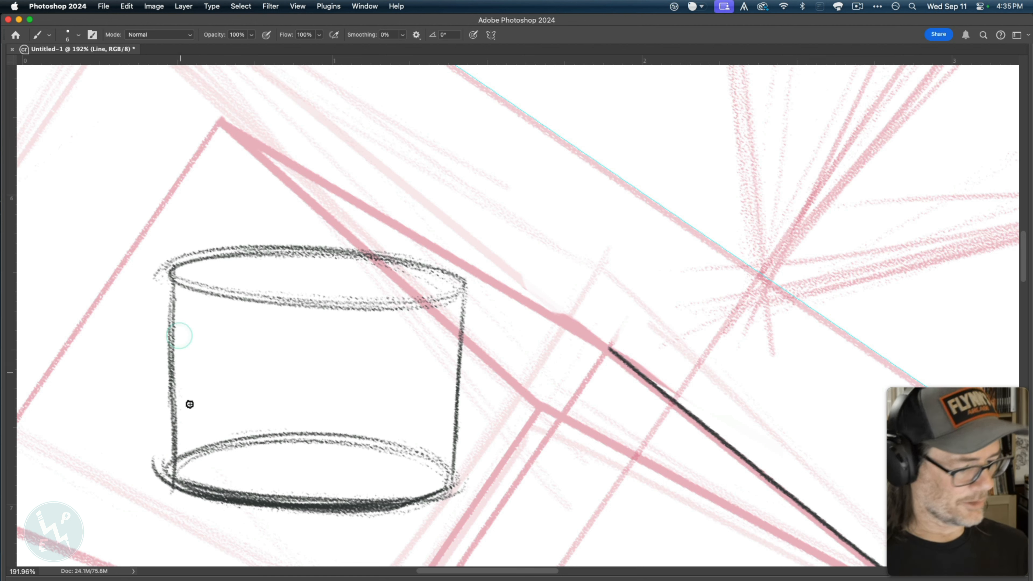
- Remove the demonstration cylinder by enclosing it in a Lasso selection, deleting the contents, and clearing the selection
key("super+z")
key("super+z")
key("super+z")
key("super+z")
key("super+z")
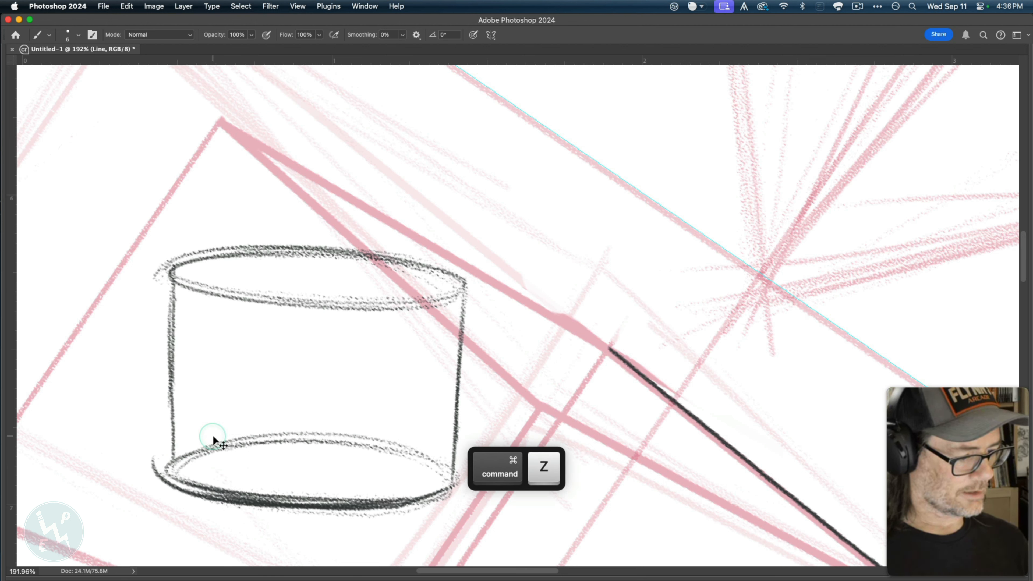
key("l")
mouse_move(447, 533)
left_mouse_down()
mouse_move(242, 521)
mouse_move(468, 217)
mouse_move(500, 521)
left_mouse_up()
key("b")
key("Delete")
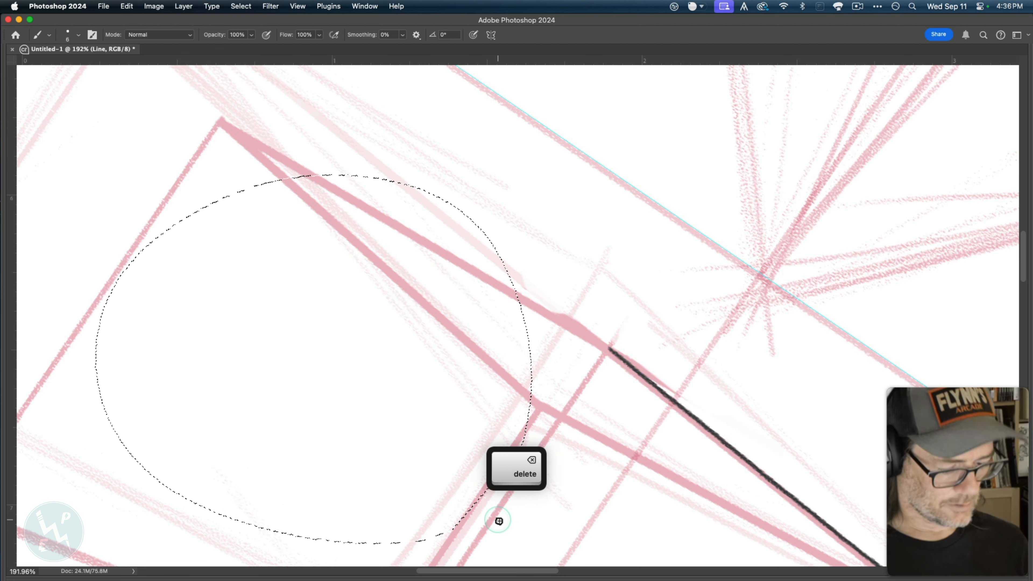
key("super+d")
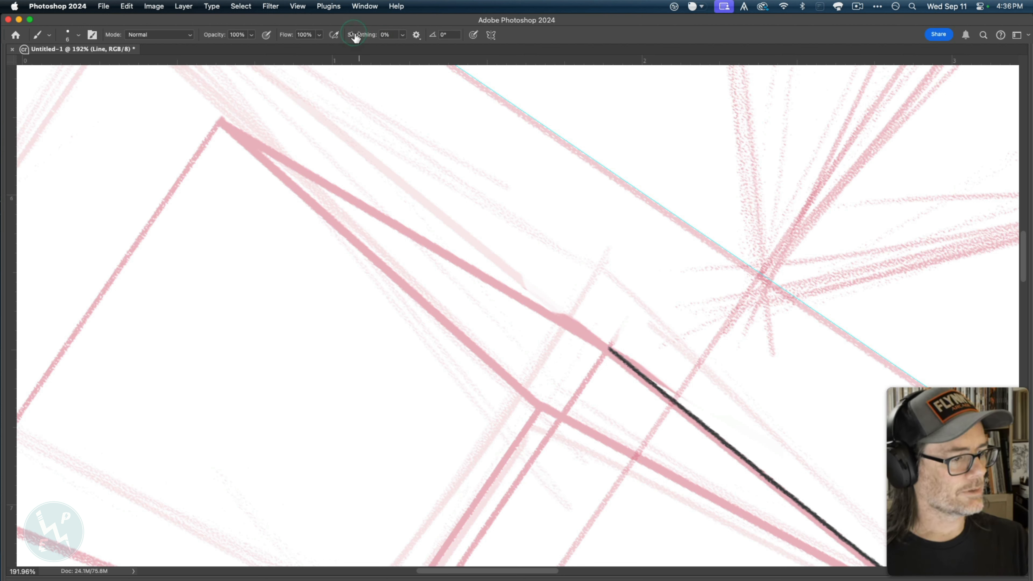
- Set brush smoothing to 100%, test and undo a practice stroke, and try inking the box's top back-left edge
type("100")
key("Return")
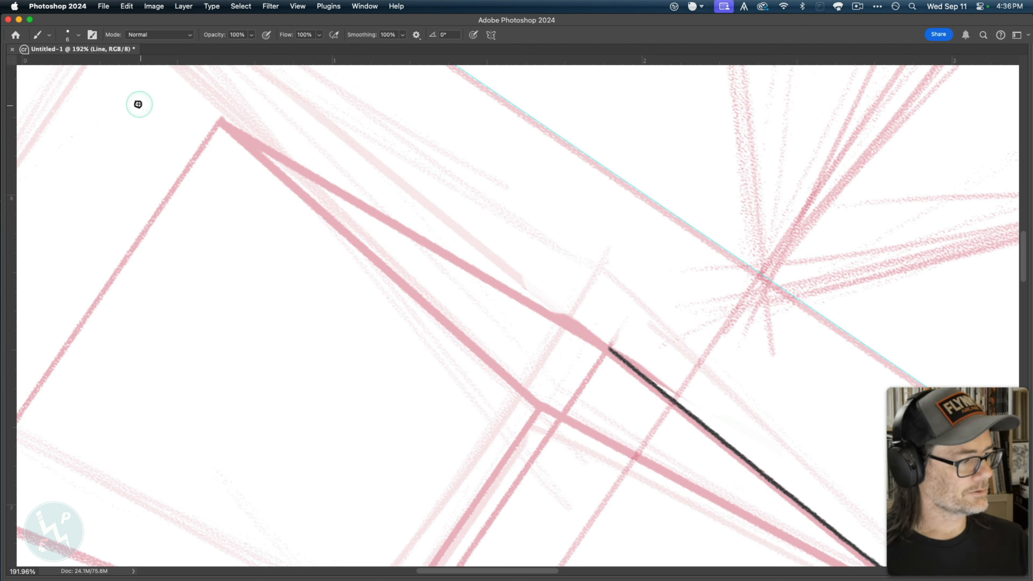
mouse_move(148, 102)
left_mouse_down()
mouse_move(248, 102)
mouse_move(358, 129)
mouse_move(491, 210)
mouse_move(577, 340)
mouse_move(581, 464)
mouse_move(492, 527)
mouse_move(300, 464)
mouse_move(136, 283)
mouse_move(235, 155)
mouse_move(489, 313)
mouse_move(484, 418)
mouse_move(402, 369)
mouse_move(243, 217)
mouse_move(178, 205)
mouse_move(489, 454)
mouse_move(503, 480)
mouse_move(485, 485)
mouse_move(190, 256)
mouse_move(161, 247)
mouse_move(479, 492)
mouse_move(461, 499)
mouse_move(232, 340)
left_mouse_up()
key("super+z")
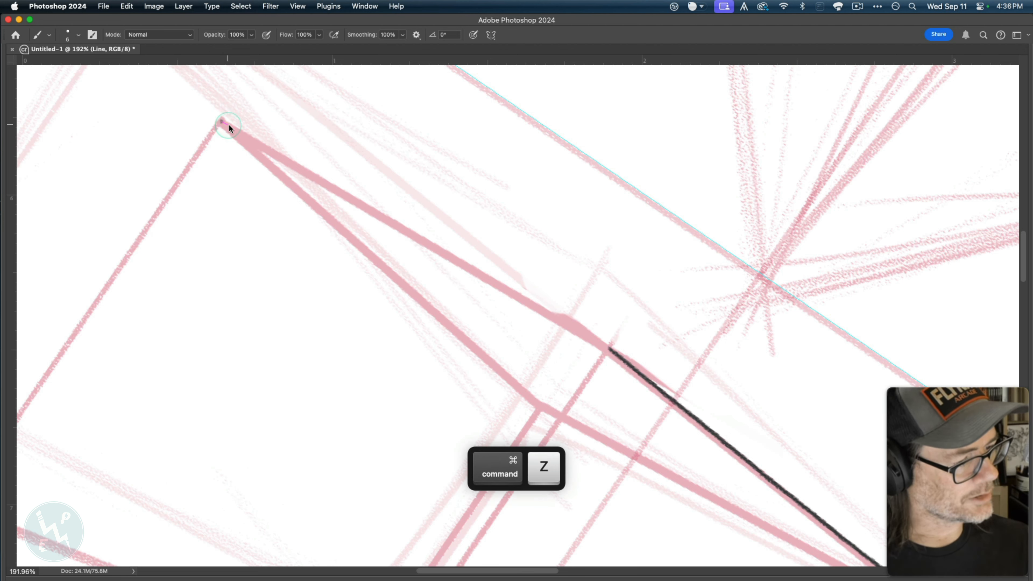
left_click_drag(229, 125, 247, 136)
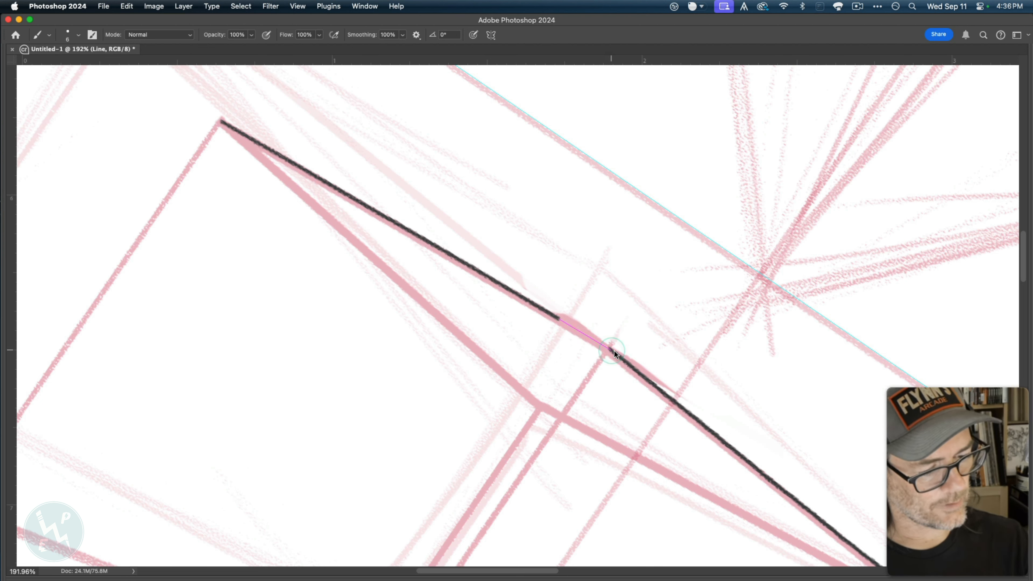
left_click_drag(634, 364, 639, 363)
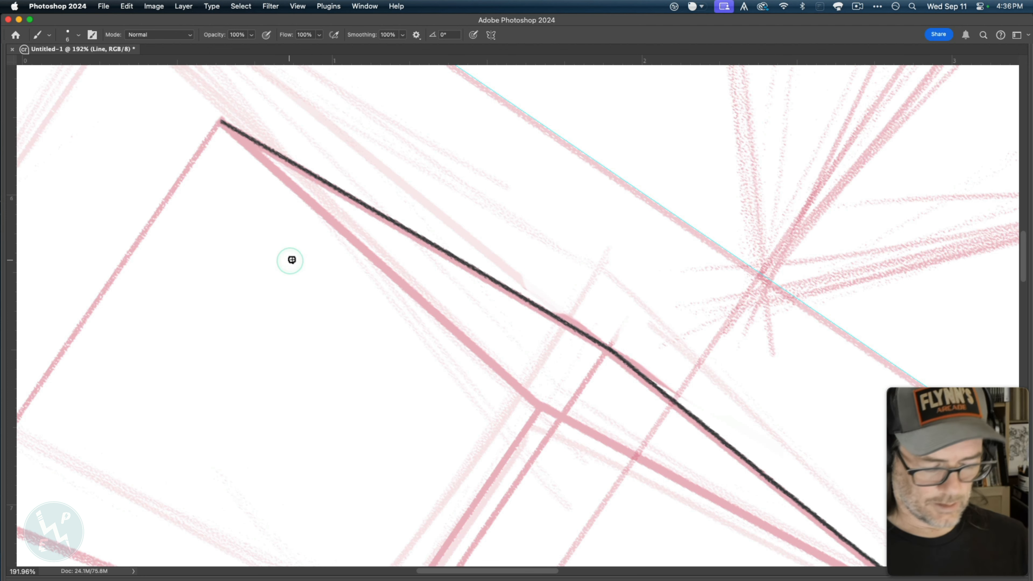
- Try placing a straight Pen path along the inked top back-left edge, then undo the path and the smoothed ink line
key("p")
left_click(224, 118)
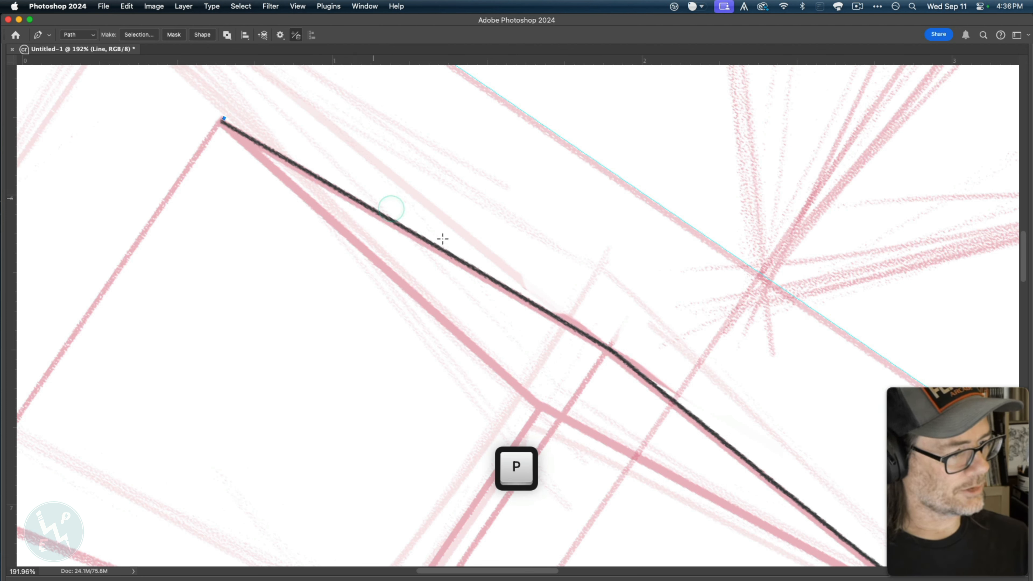
left_click(610, 346)
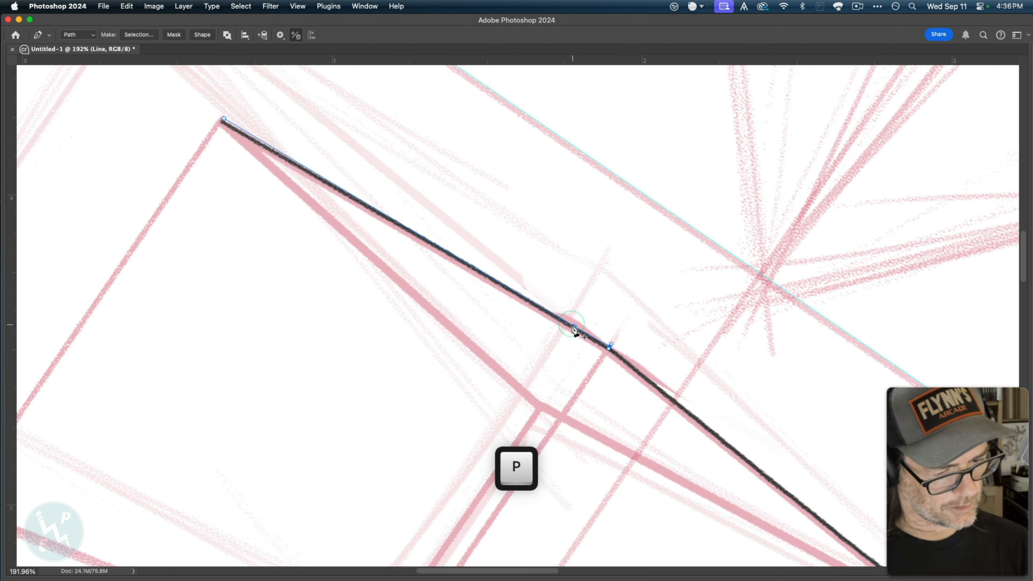
left_click(315, 173)
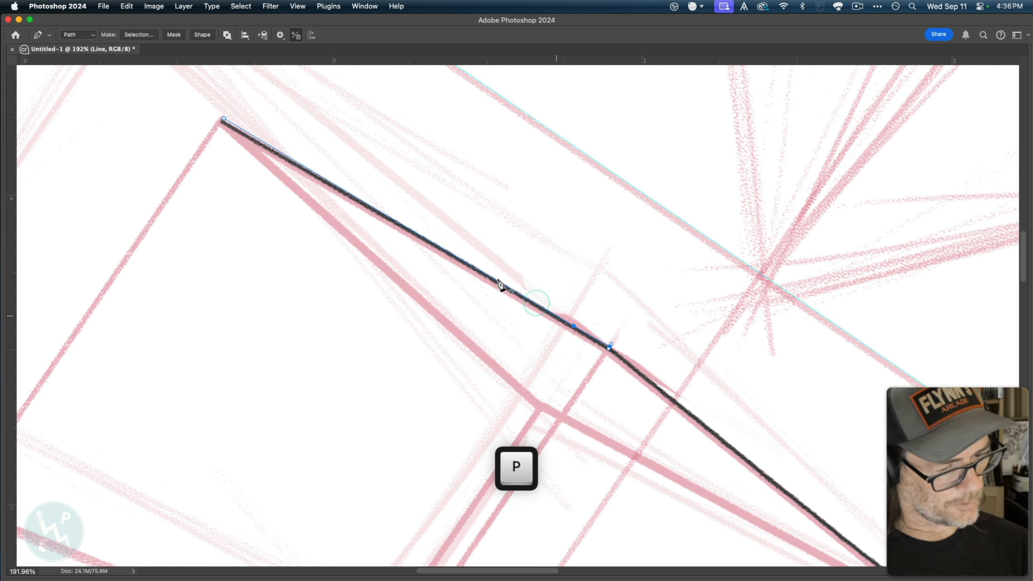
key("b")
key("super+z")
key("super+z")
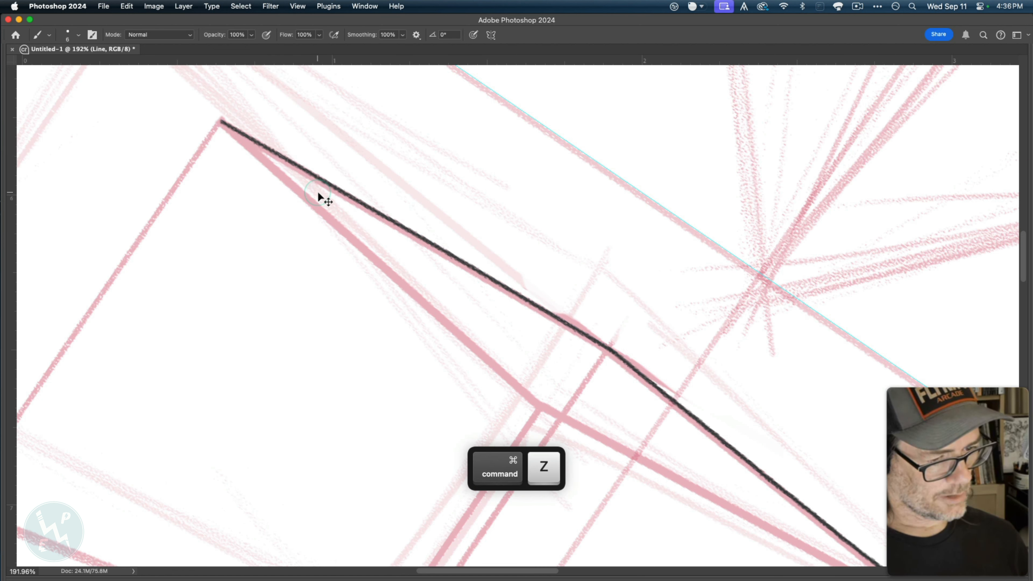
- Ink the box's top back-left edge freehand from the left corner to the back corner with brush smoothing at 0%
left_click(223, 123)
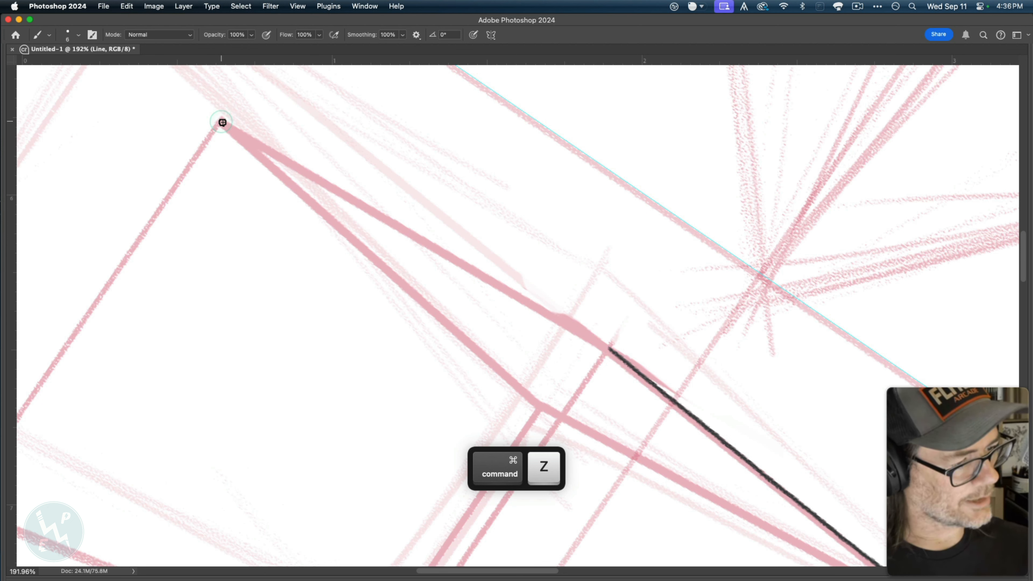
left_click_drag(269, 150, 609, 349)
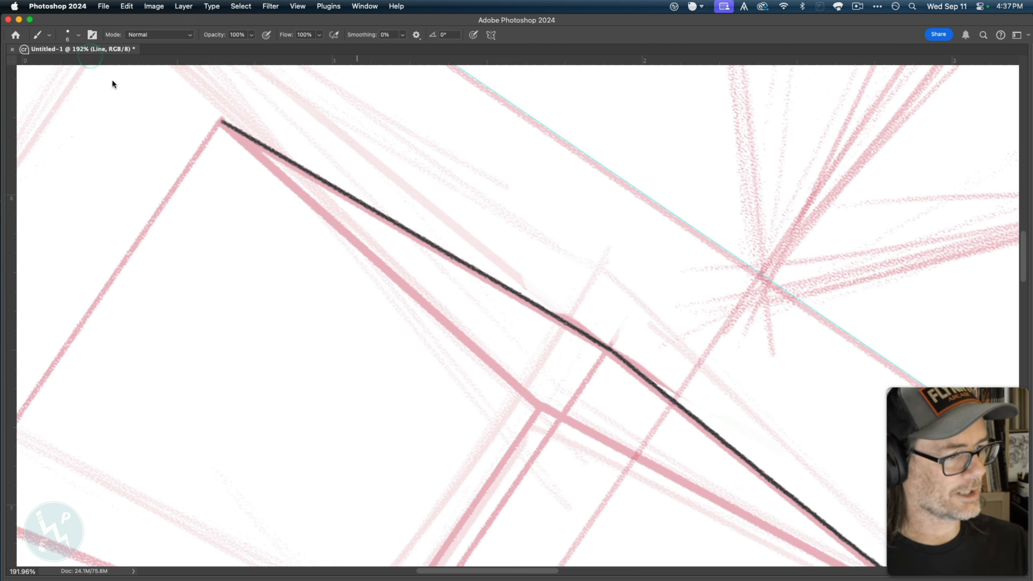
- Ink the box's left vertical edge freehand with the canvas rotated, undoing the first stroke and redrawing it up to the top corner
key("r")
left_click_drag(183, 386, 489, 166)
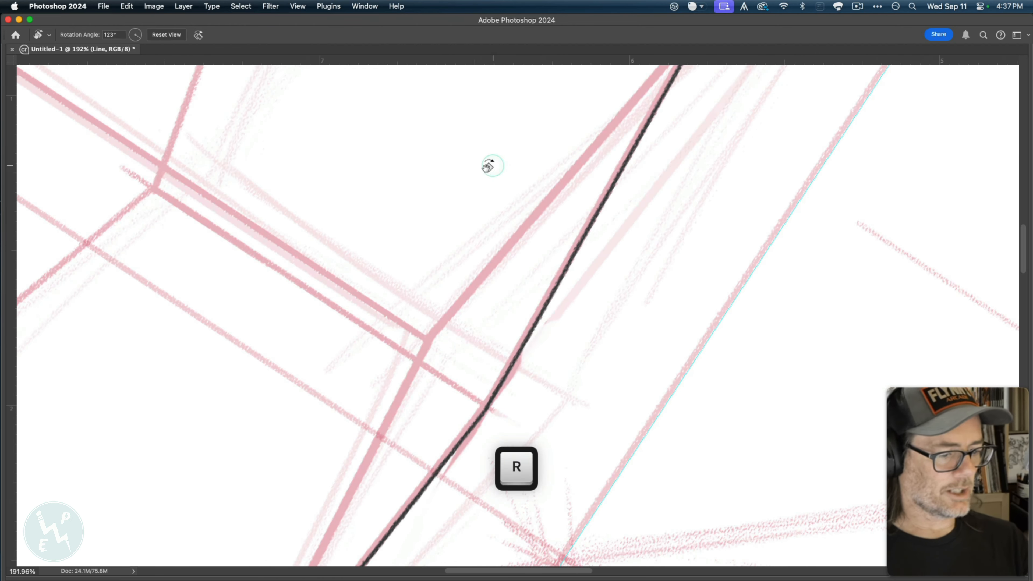
key("space")
left_click_drag(353, 137, 400, 509)
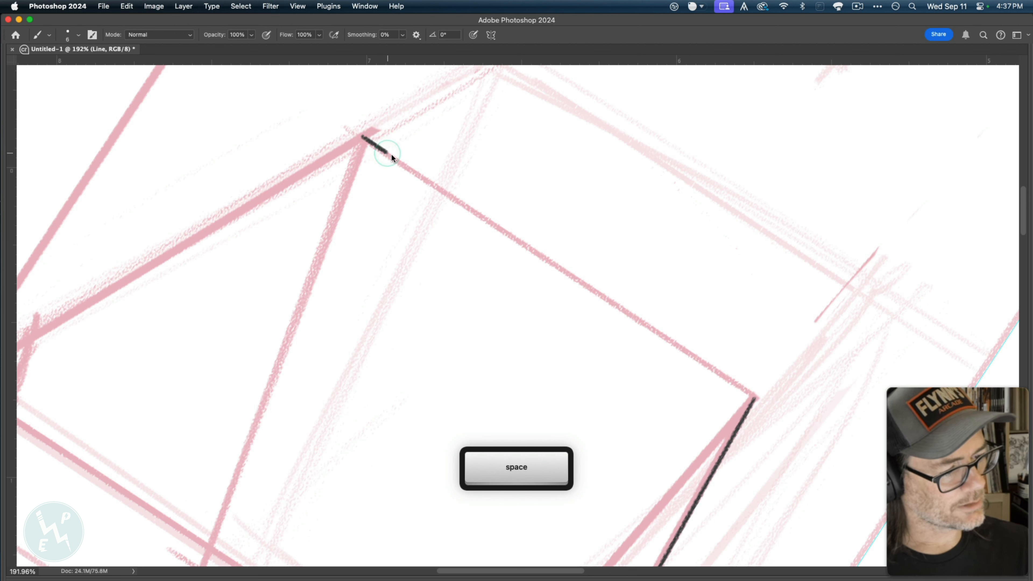
left_click_drag(391, 155, 438, 185)
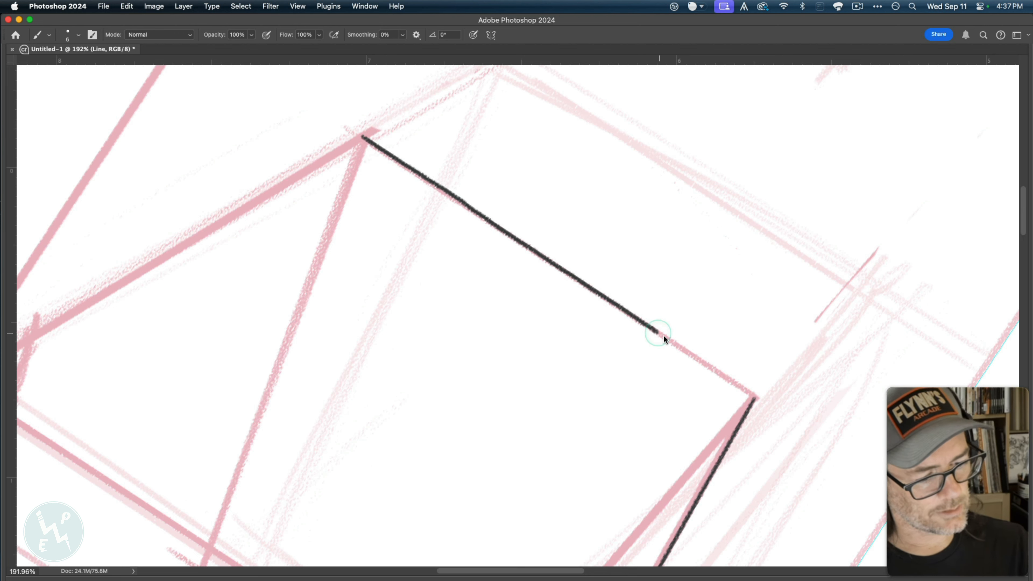
key("space")
mouse_move(384, 284)
left_mouse_down()
mouse_move(350, 267)
mouse_move(351, 277)
left_mouse_up()
key("super+z")
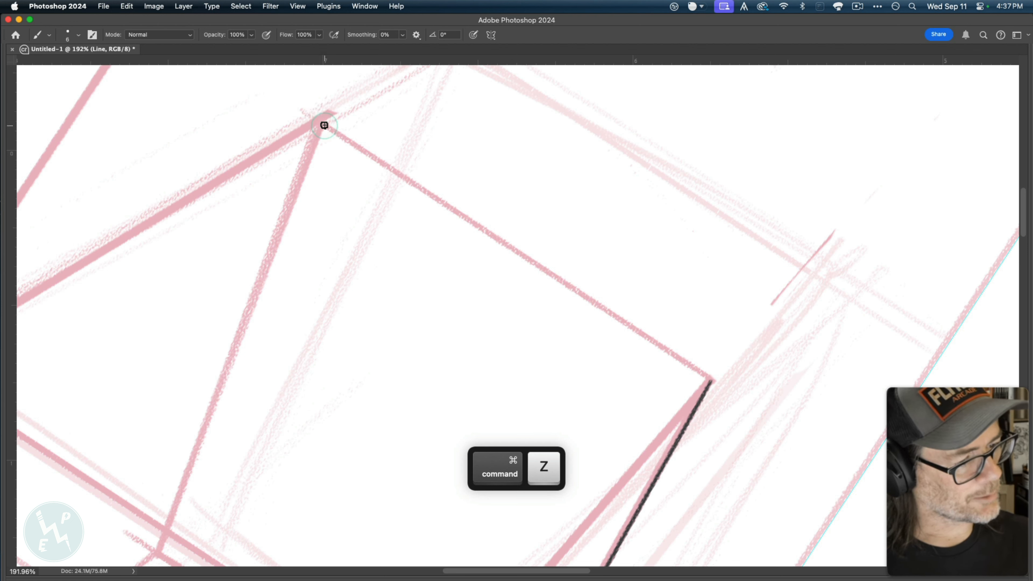
left_click_drag(336, 131, 365, 149)
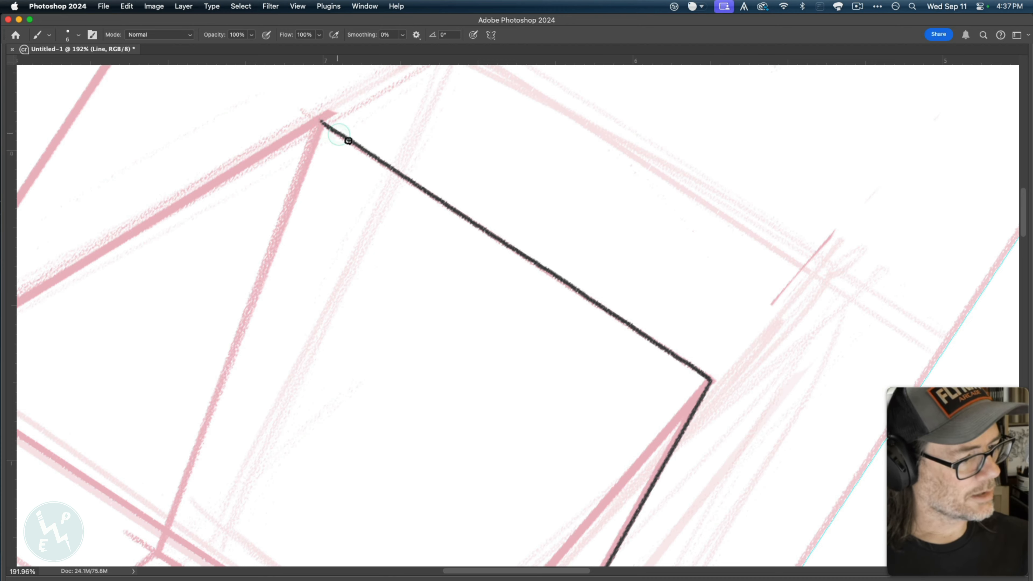
- Ink the box's lower left edge from the bottom front corner to the base of the left vertical, with the canvas rotated
key("r")
left_click_drag(207, 400, 415, 394)
left_click_drag(347, 260, 406, 377)
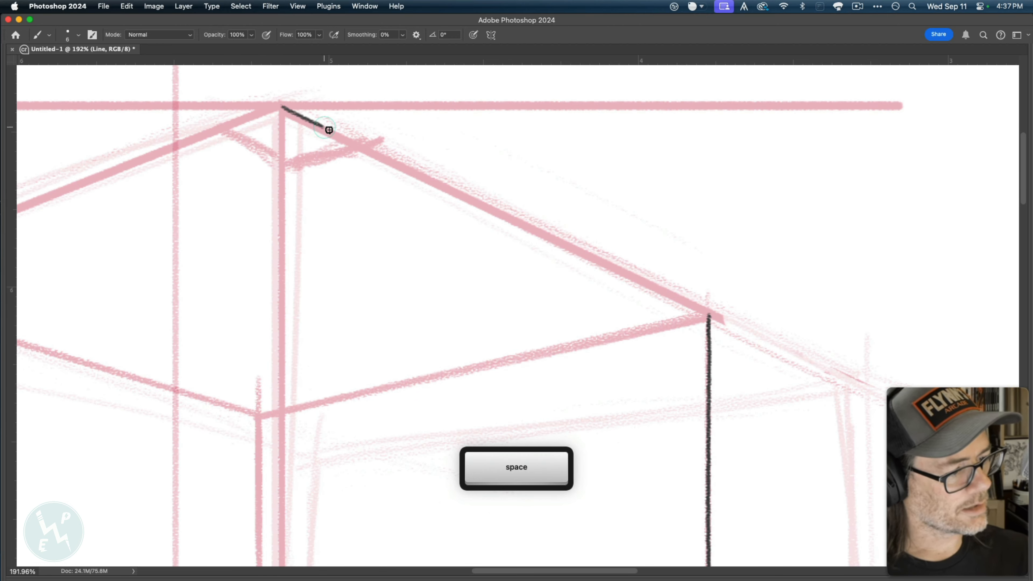
left_click_drag(328, 130, 636, 279)
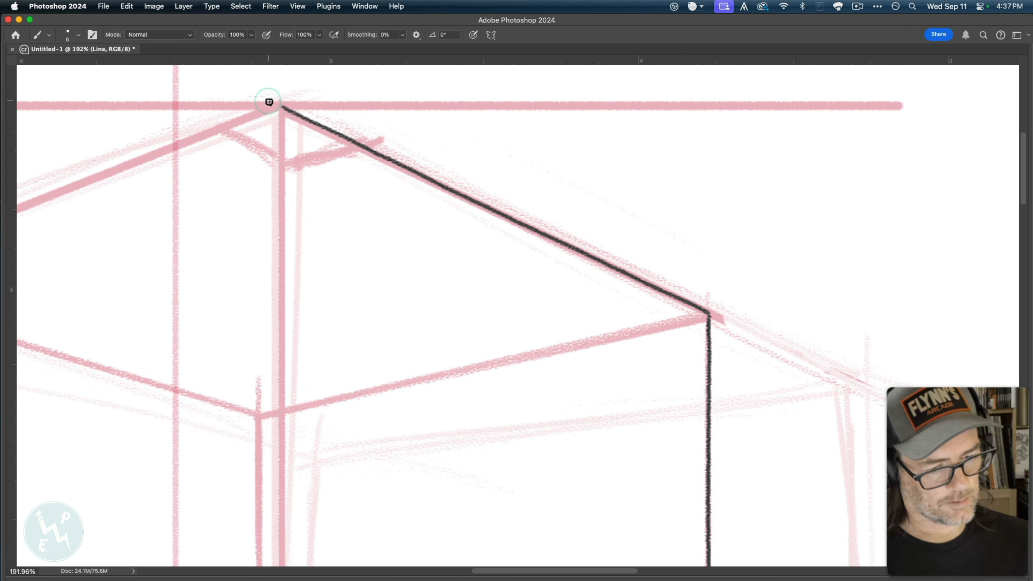
- Ink the box's lower right edge from the right vertical's base to the bottom front corner, undoing the first attempt and redrawing it
key("r")
left_click_drag(330, 392, 455, 508)
key("space")
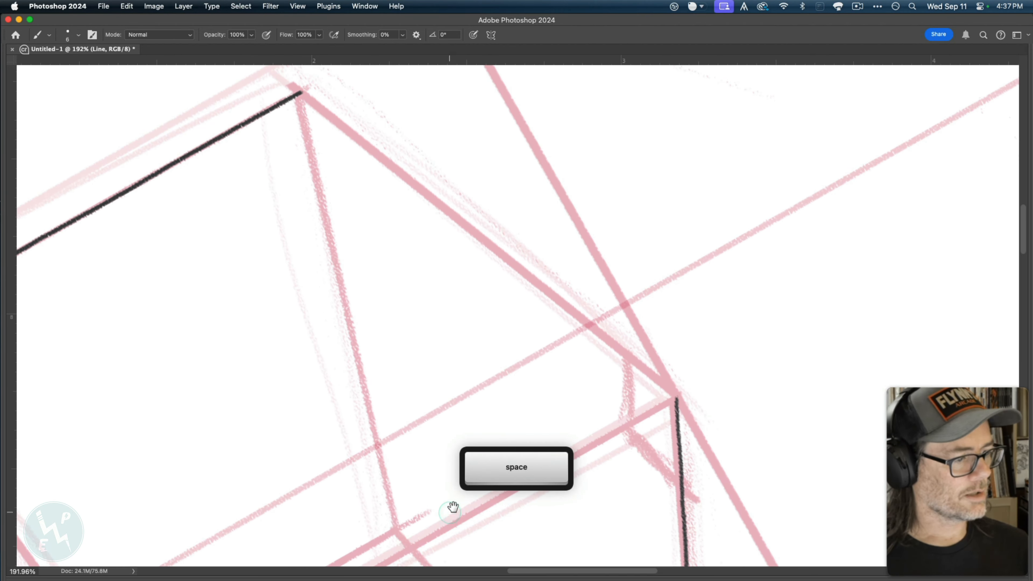
key("r")
key("space")
left_click_drag(303, 303, 223, 104)
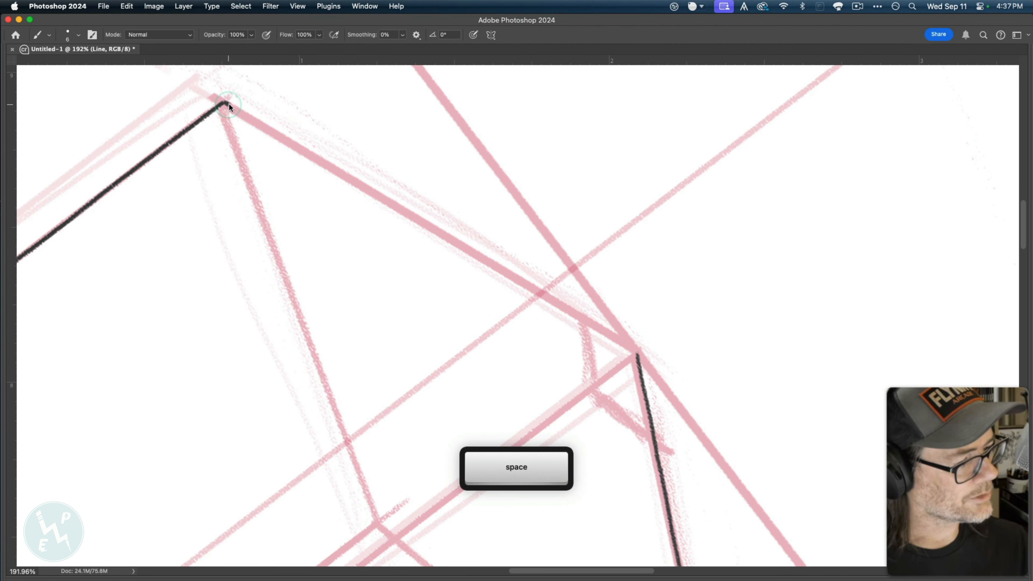
left_click_drag(264, 126, 301, 147)
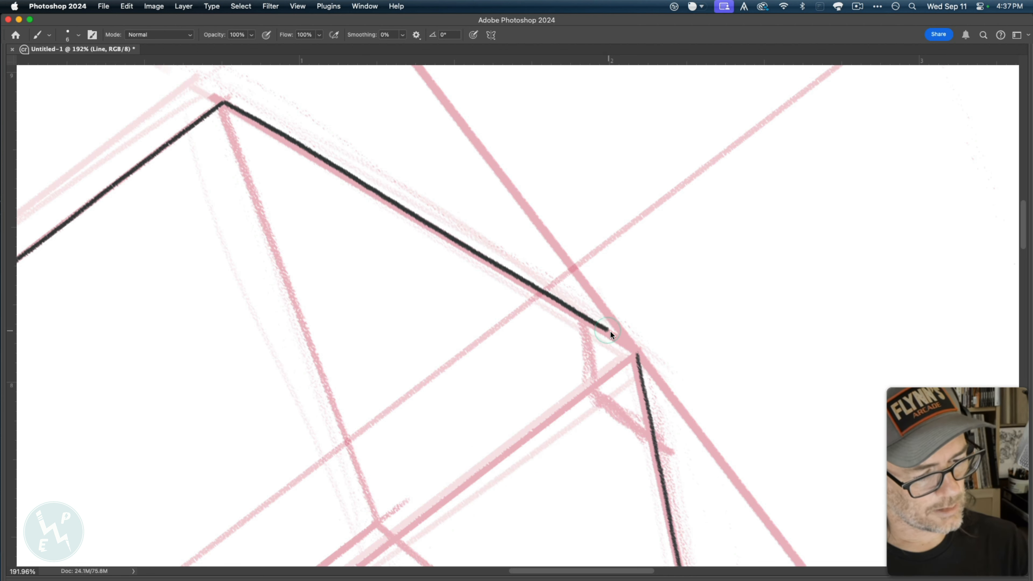
left_click_drag(611, 331, 629, 342)
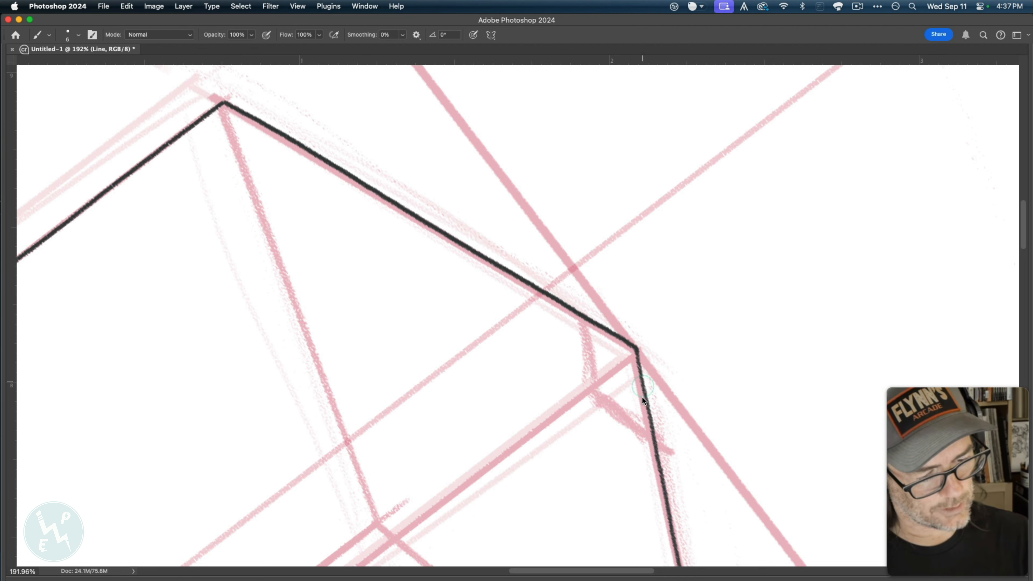
key("super+z")
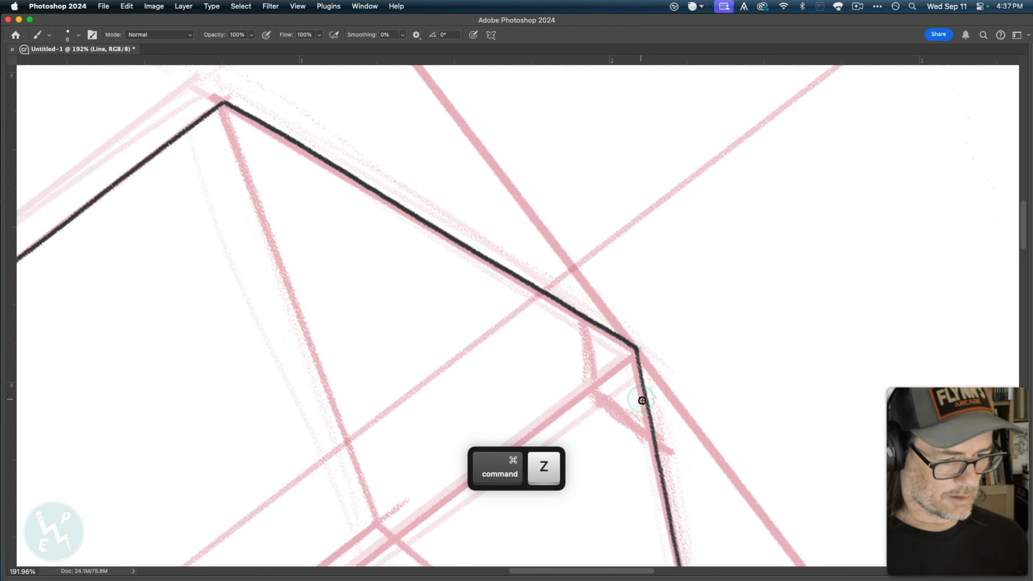
key("super+z")
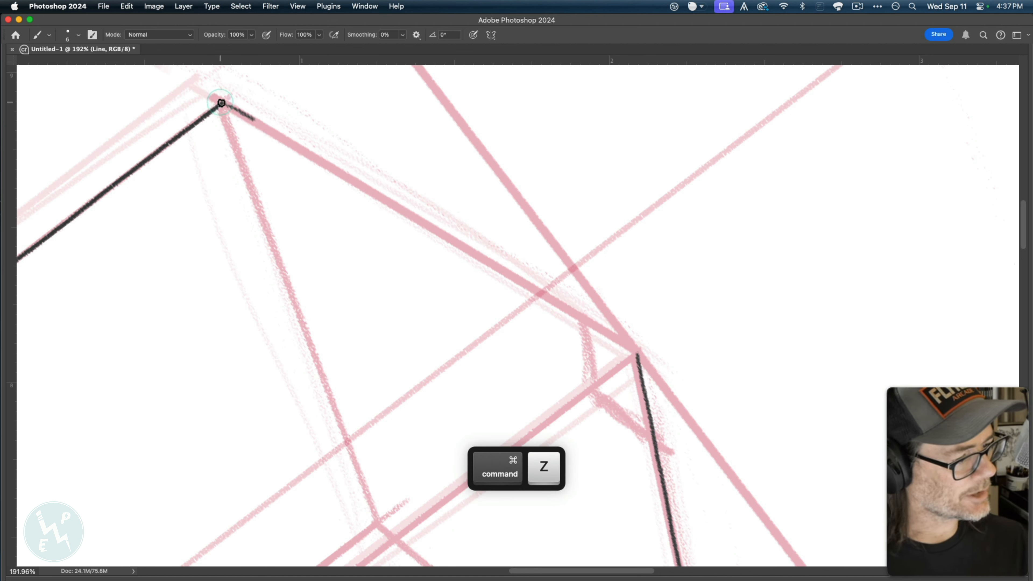
left_click_drag(225, 103, 637, 350)
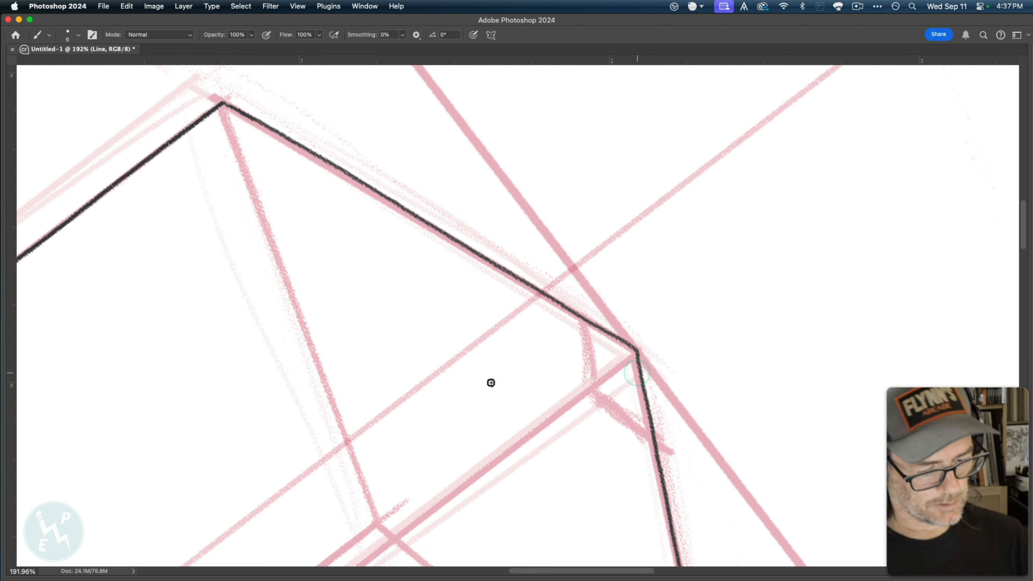
- Try a short demonstration stroke just above the inked top back-left edge near the left corner, then undo it
key("Escape")
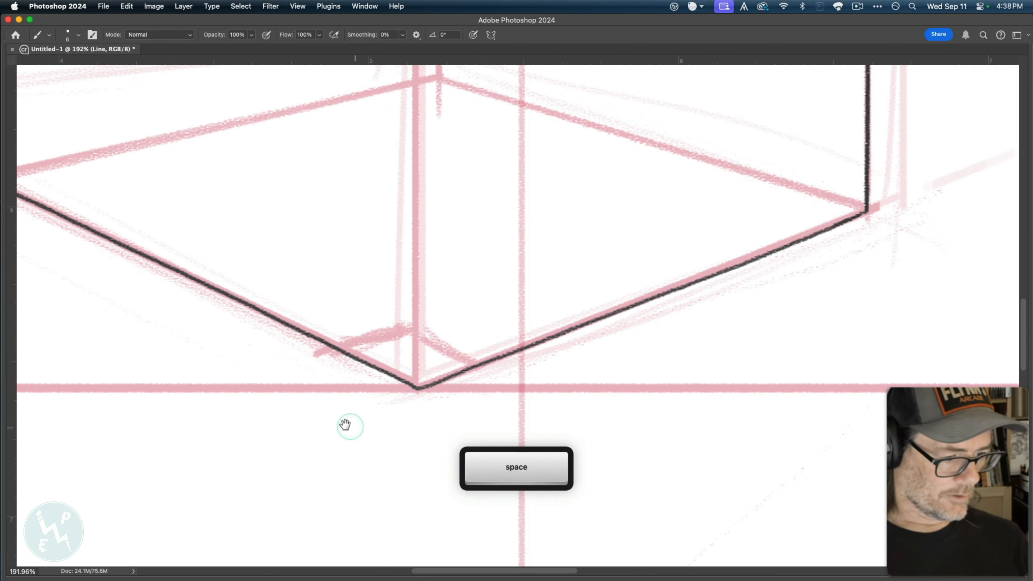
left_click_drag(275, 407, 220, 405)
left_click_drag(249, 430, 210, 432)
key("r")
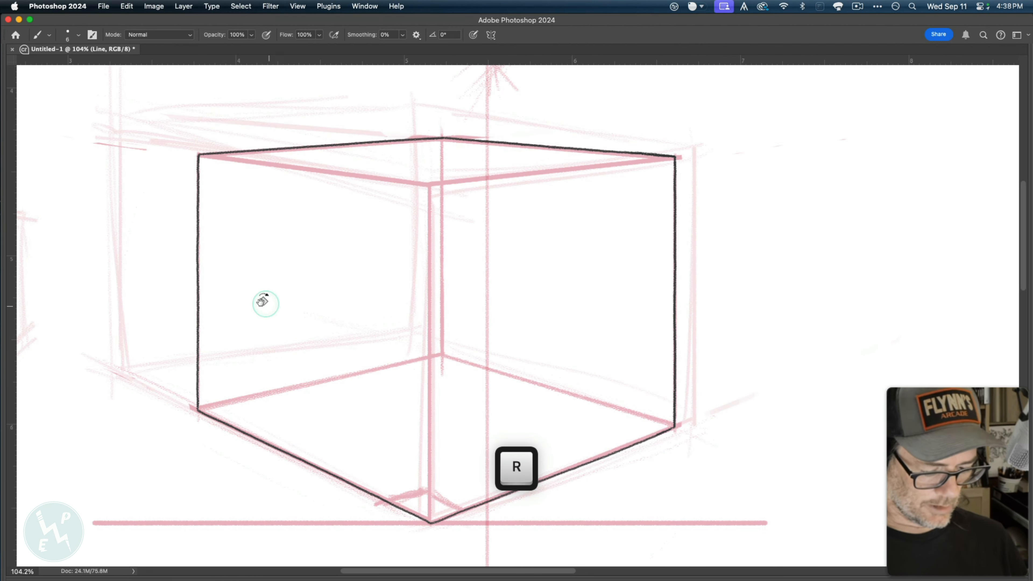
left_click_drag(265, 300, 312, 329)
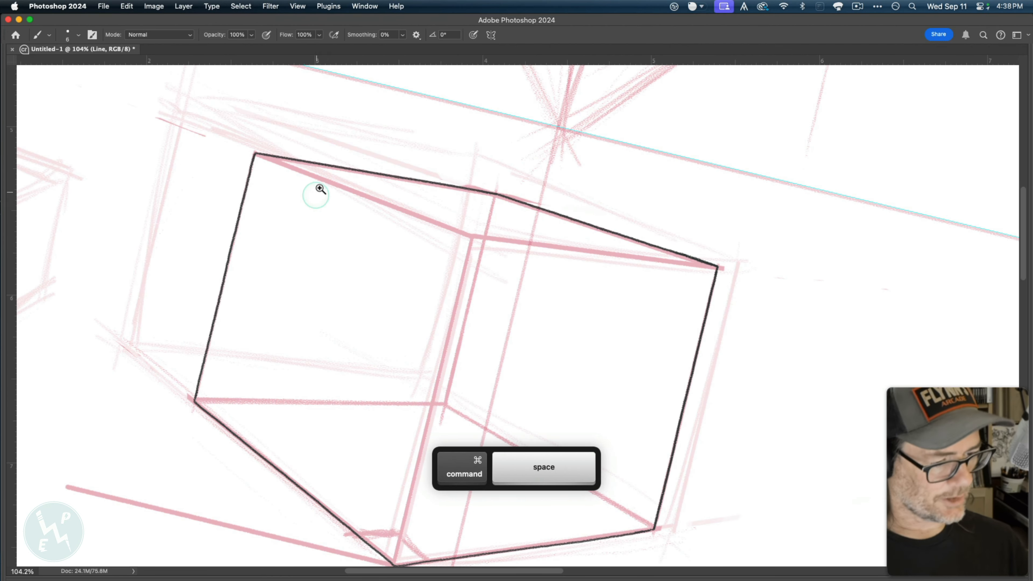
left_click_drag(318, 189, 350, 207)
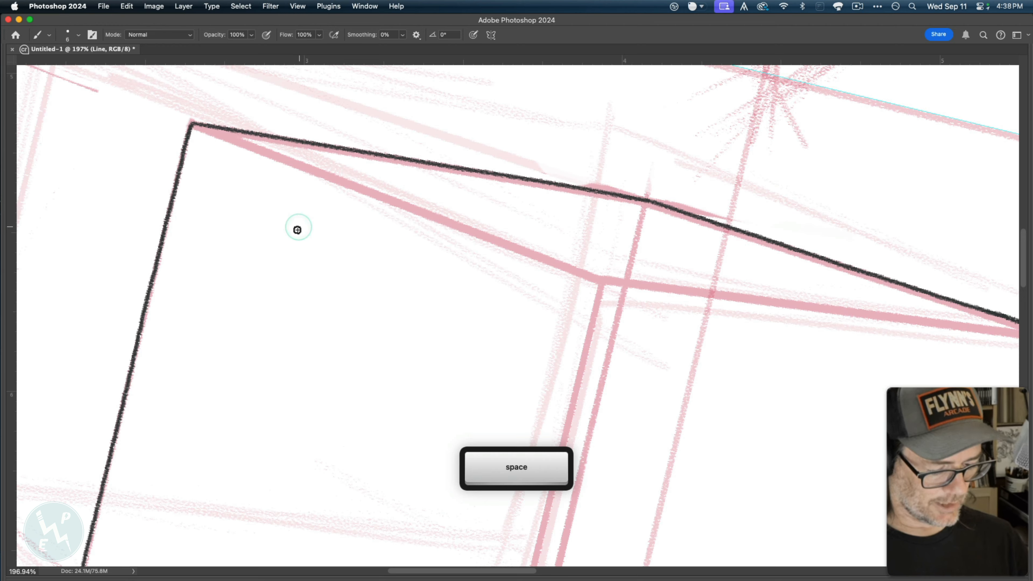
left_click_drag(283, 240, 228, 235)
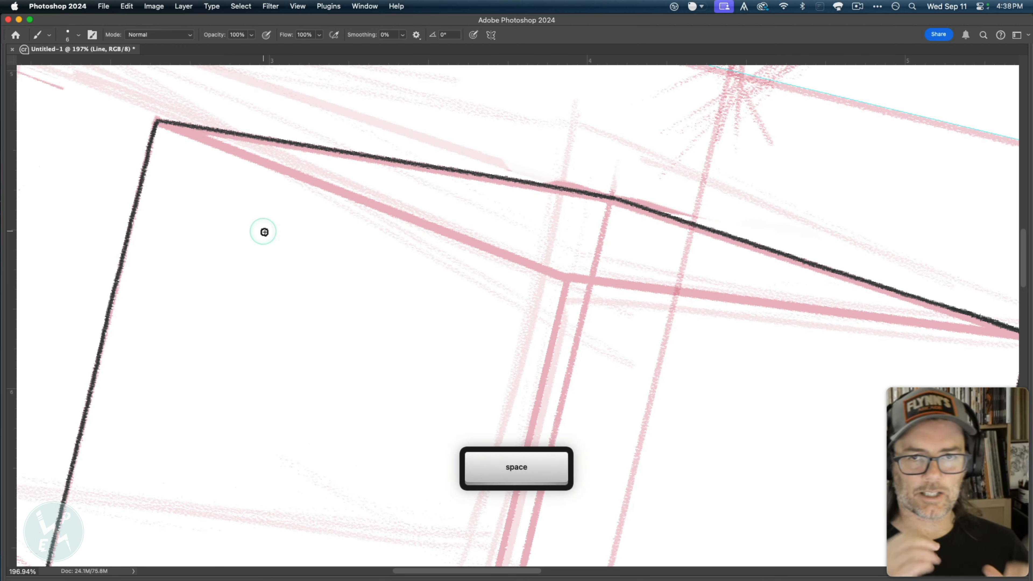
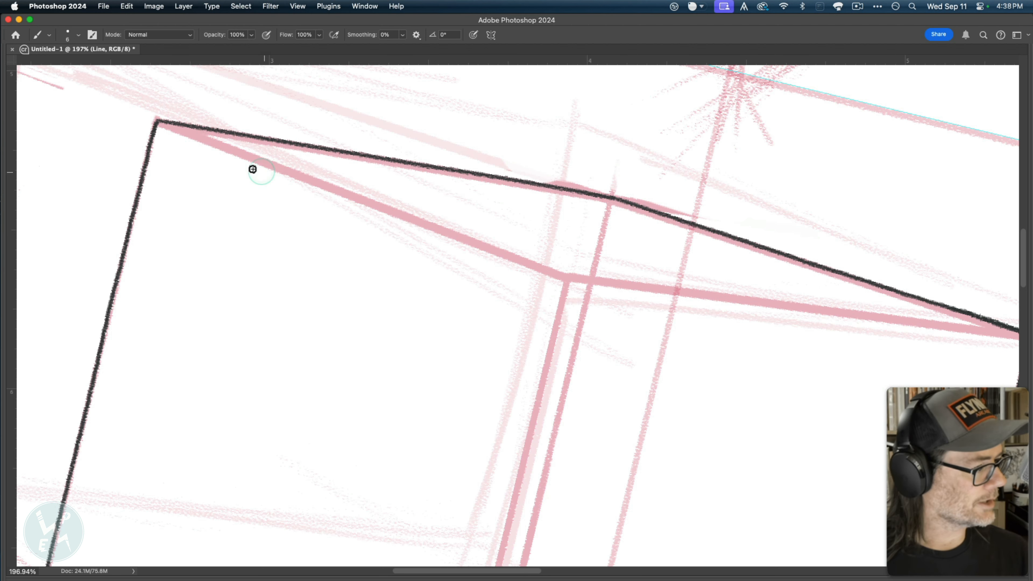
left_click_drag(183, 103, 299, 117)
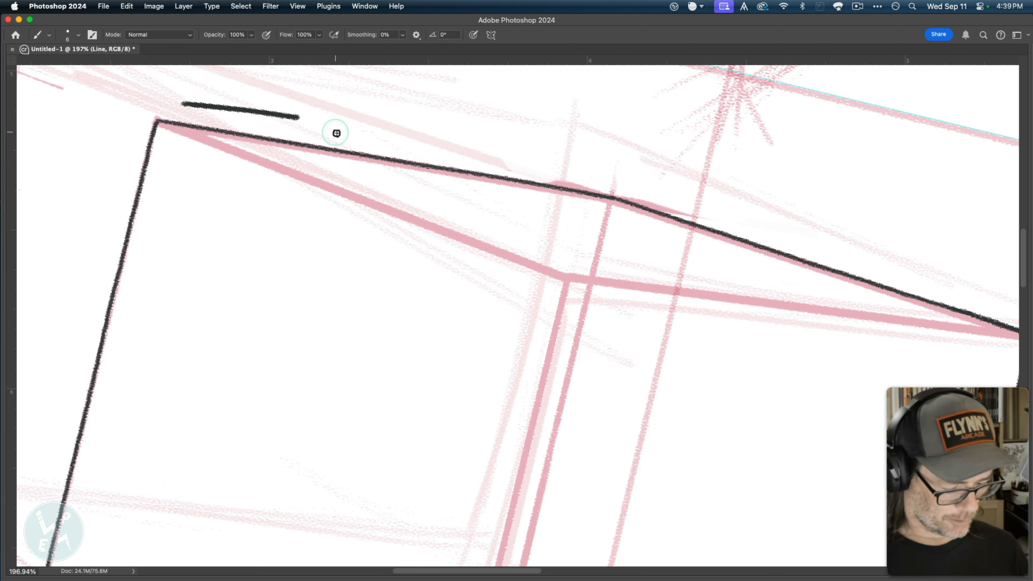
key("super+z")
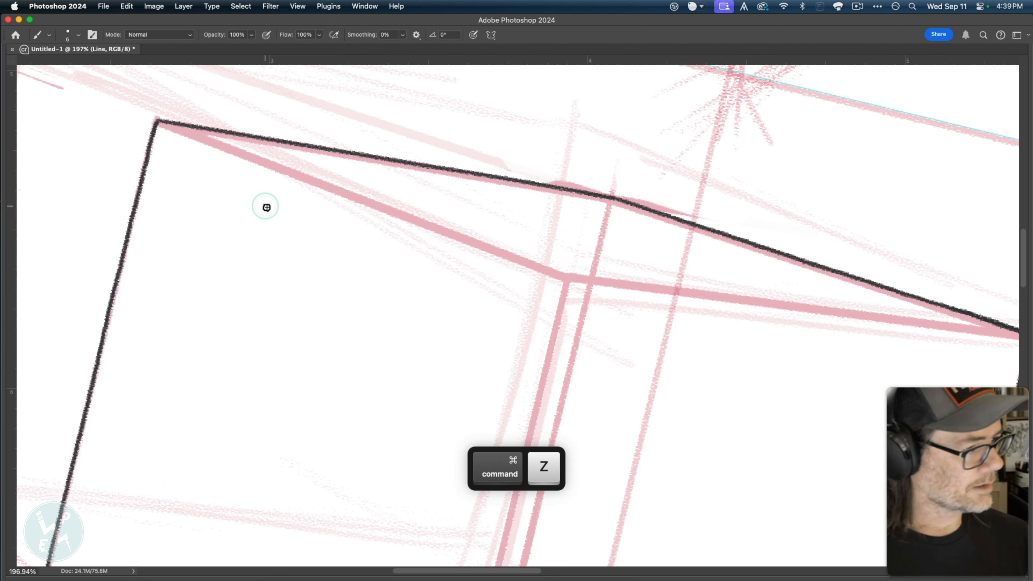
- Ink the box's top front-left edge from the left corner to the front corner at brush size 3, undoing two attempts at size 4
key("bracketleft")
key("bracketleft")
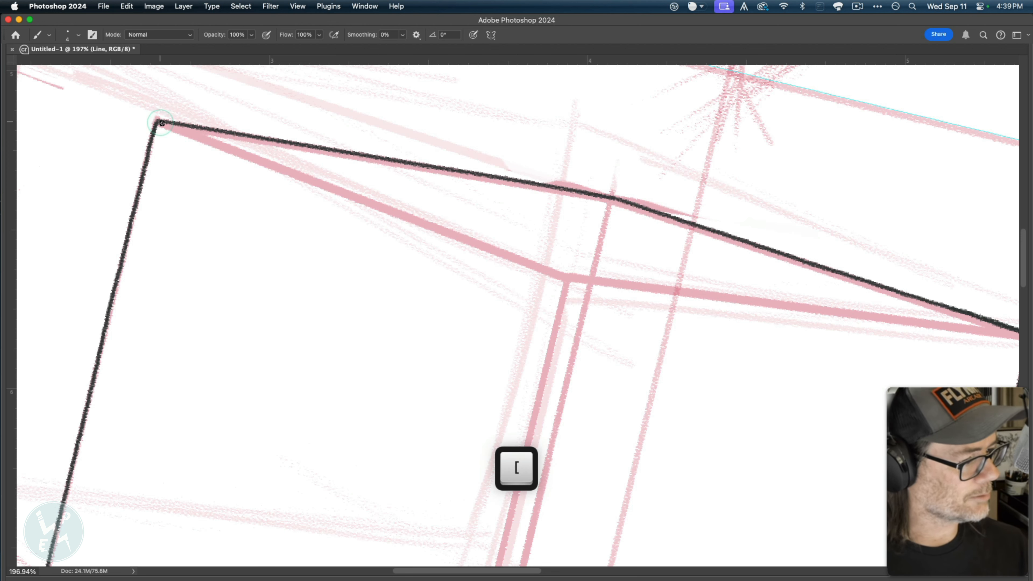
left_click_drag(161, 122, 255, 157)
key("super+z")
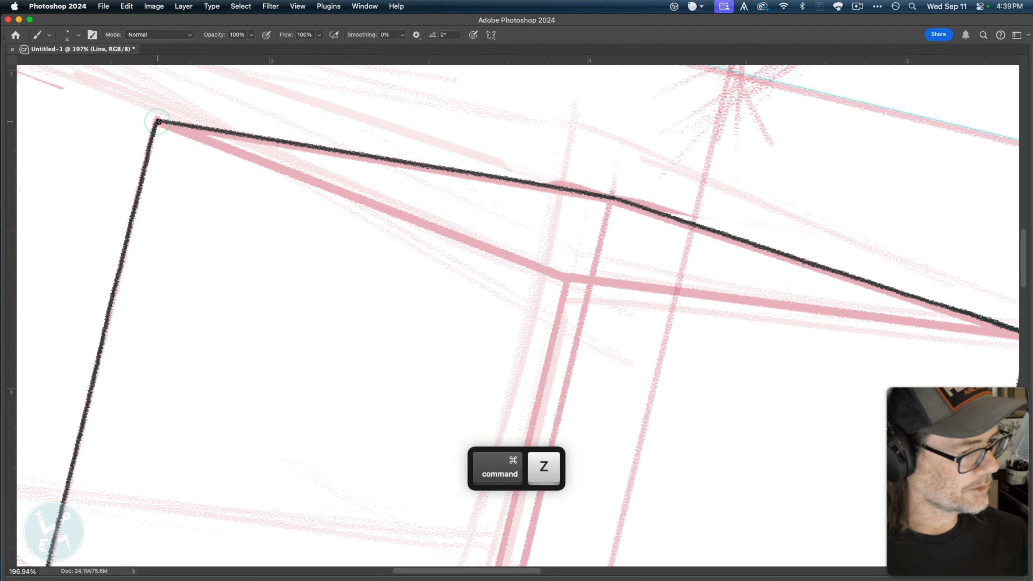
left_click_drag(159, 122, 577, 285)
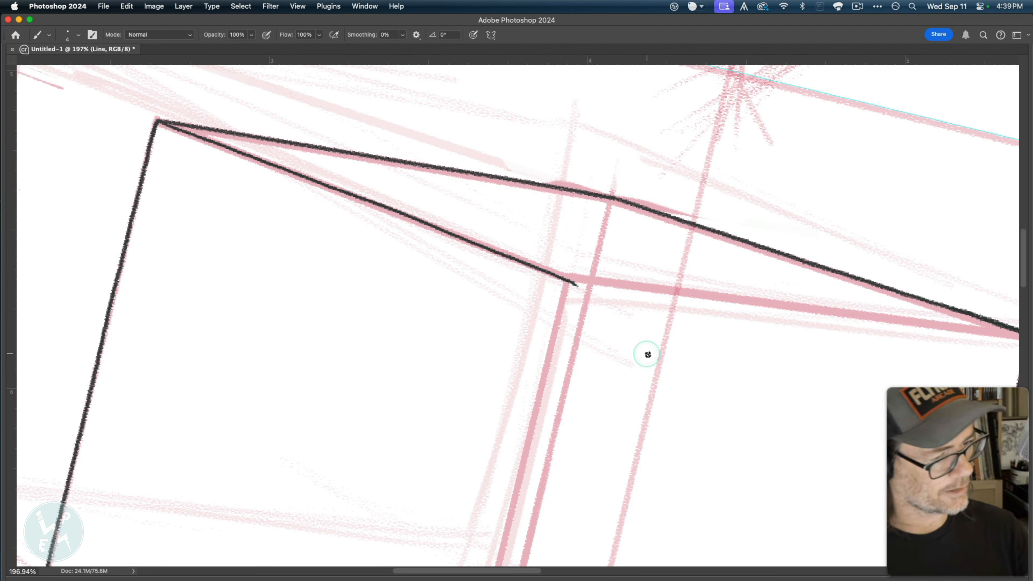
key("super+z")
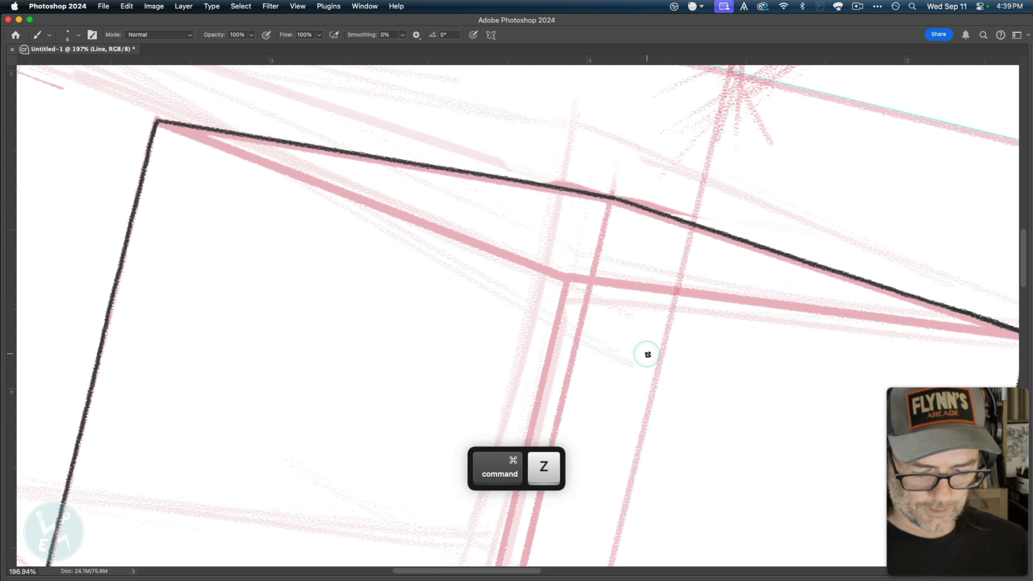
key("bracketleft")
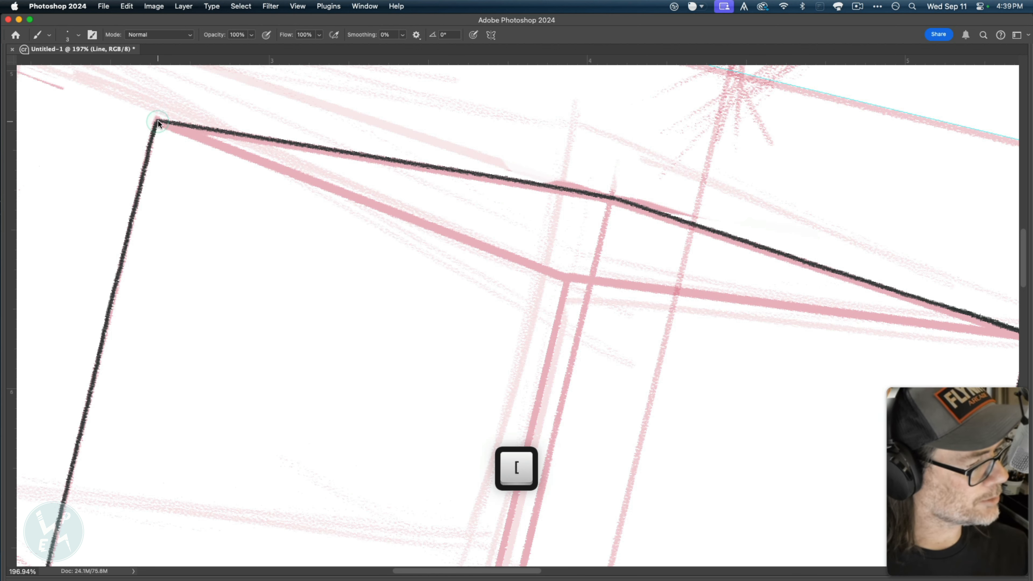
left_click_drag(198, 135, 249, 155)
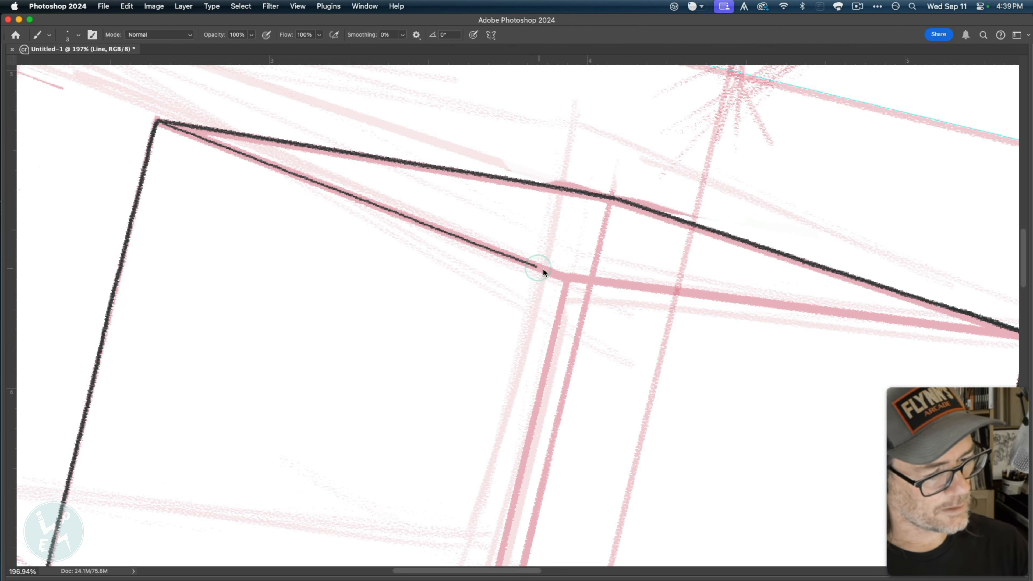
- Ink the box's top front-right edge from the front corner to the right corner with the canvas rotated
key("space")
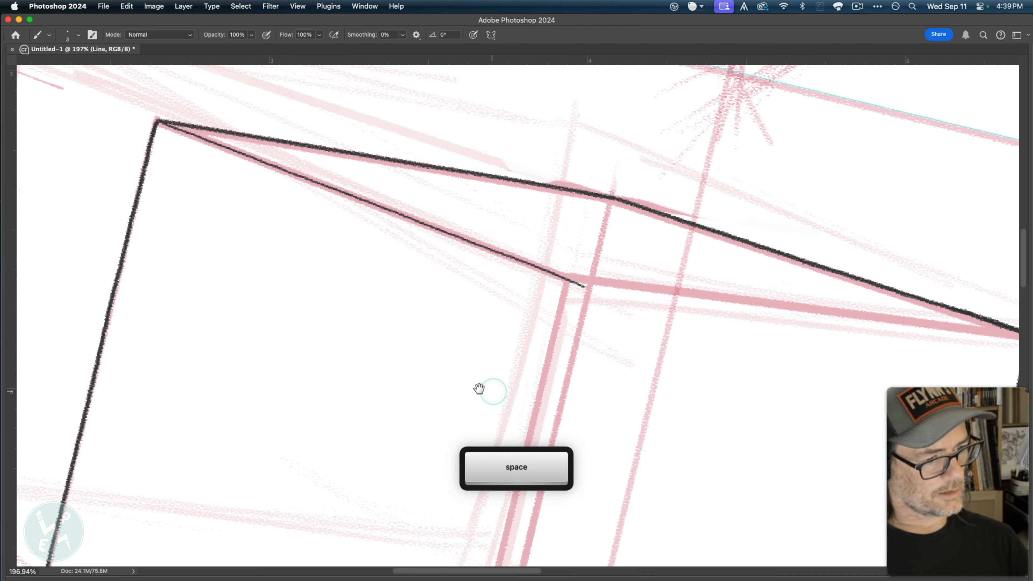
left_click_drag(480, 388, 207, 309)
key("r")
left_click_drag(170, 249, 313, 163)
key("b")
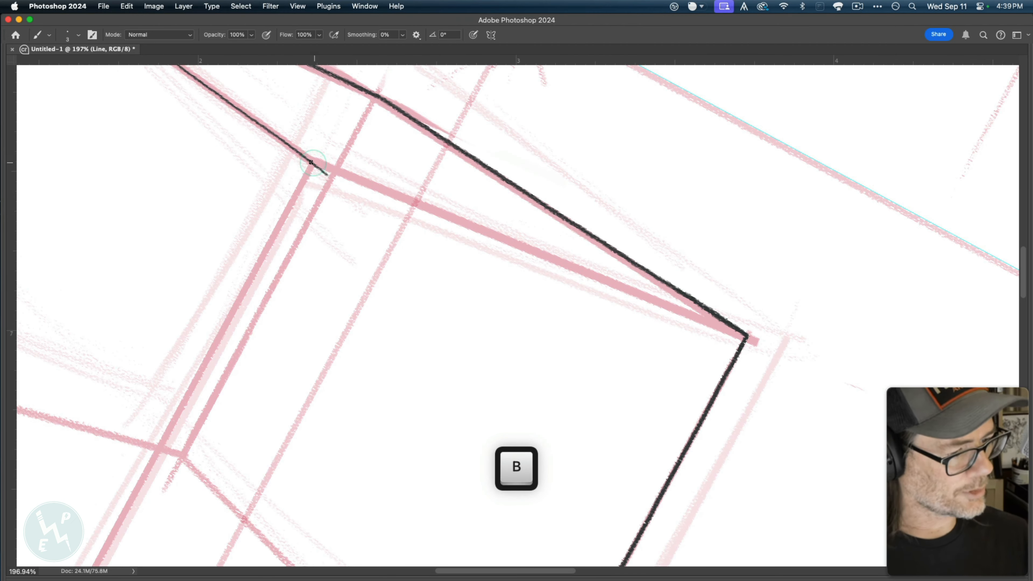
left_click_drag(326, 167, 743, 339)
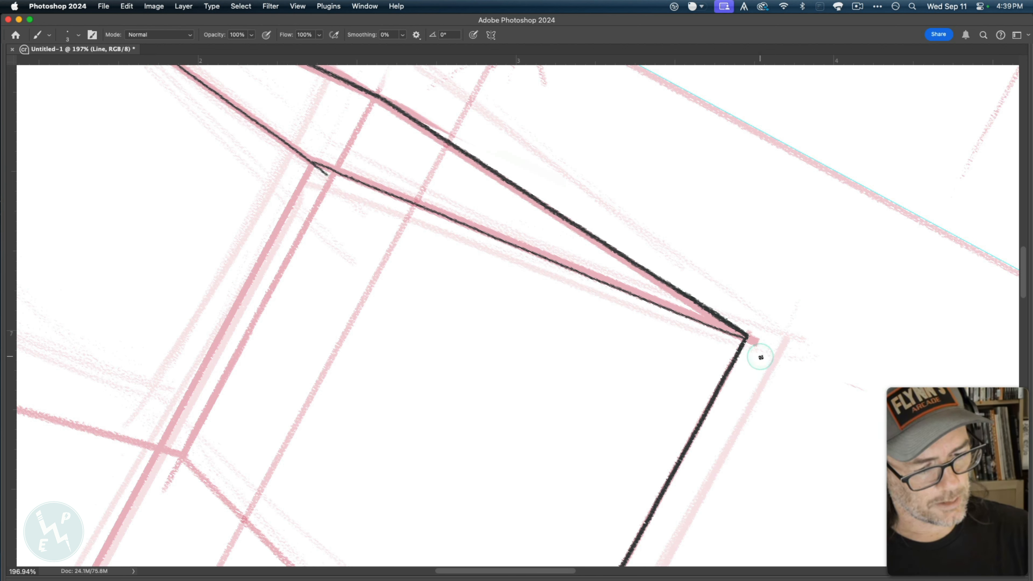
- Try removing the line overshoot at the top front corner with the Eraser and with the brush in Clear mode, undoing each attempt
key("e")
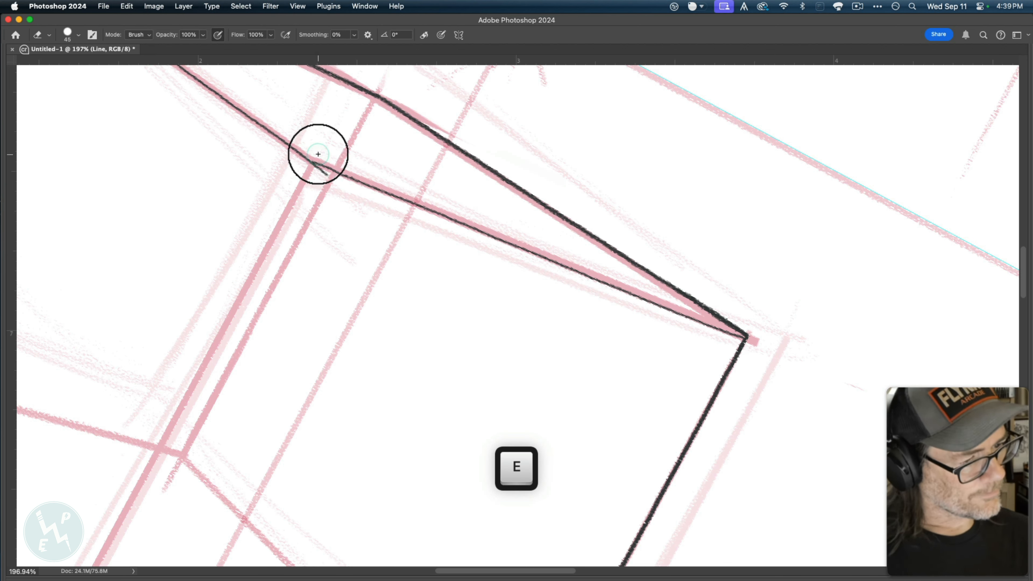
left_click_drag(318, 155, 325, 156)
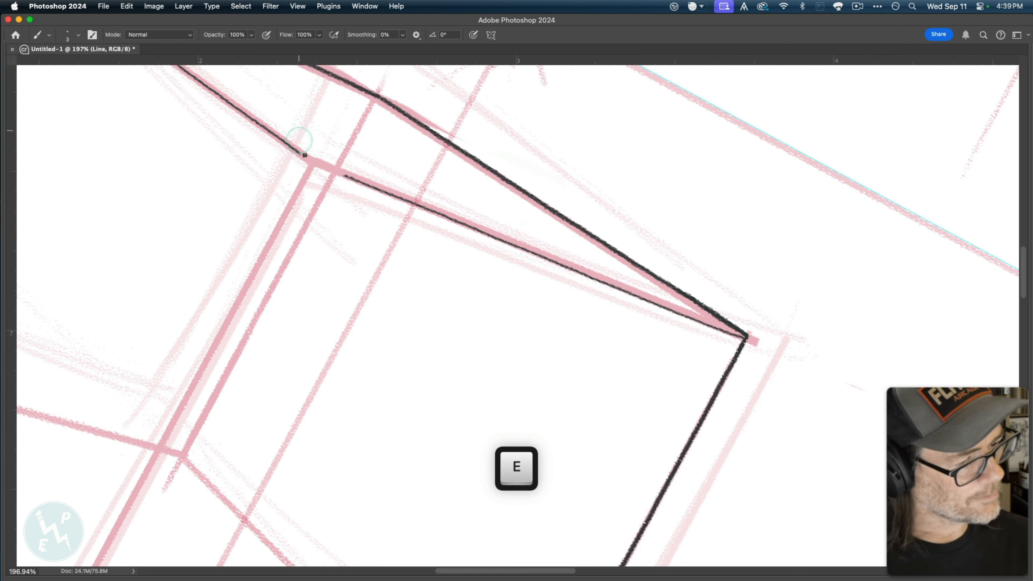
key("super+z")
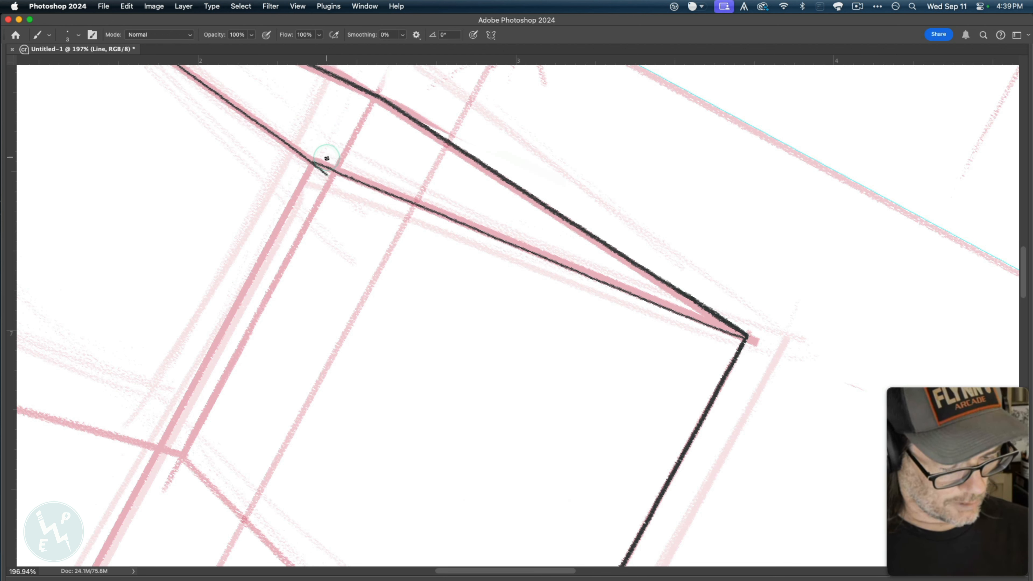
key("grave")
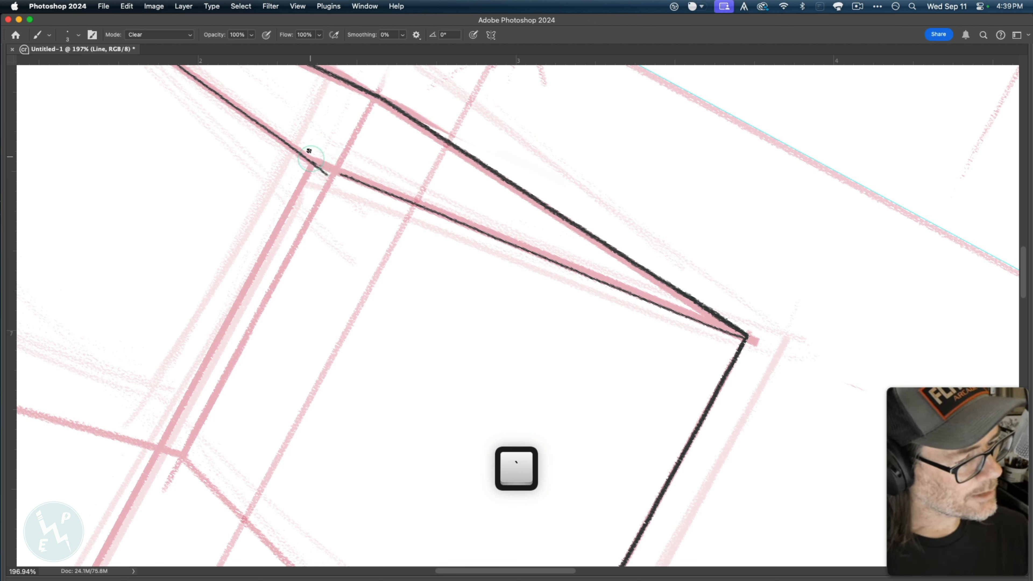
key("grave")
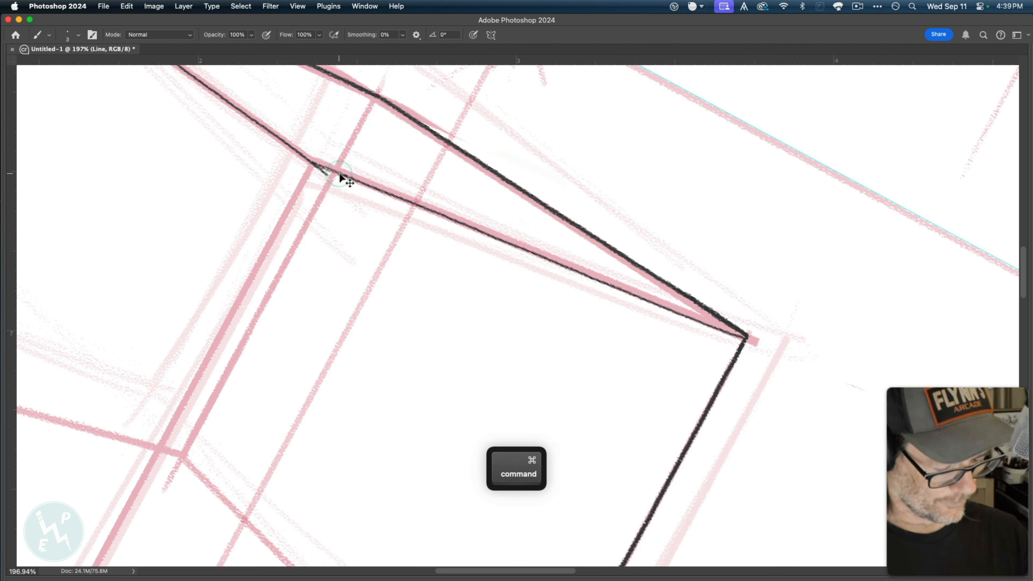
key("super+z")
key("super+shift+z")
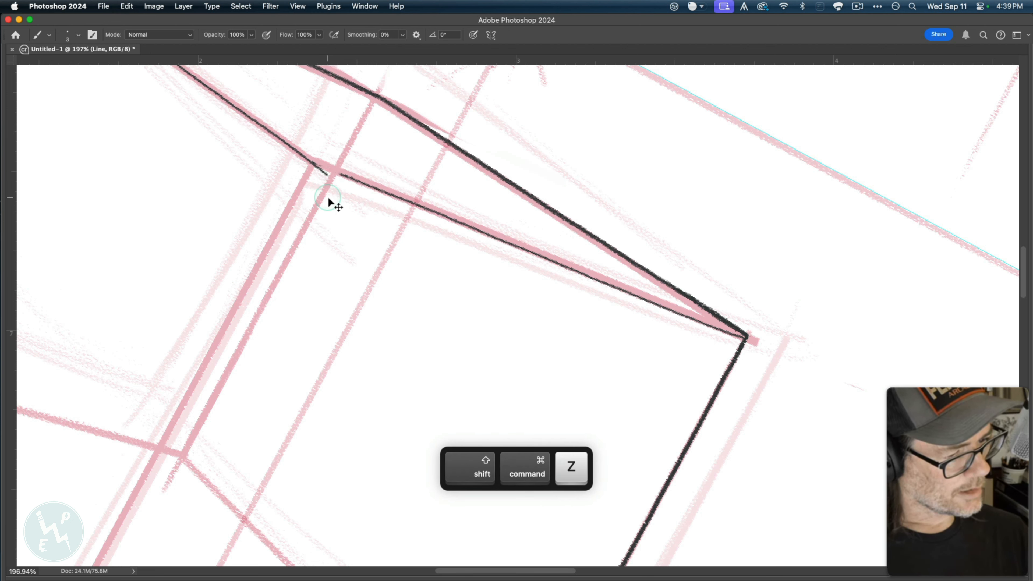
key("super+z")
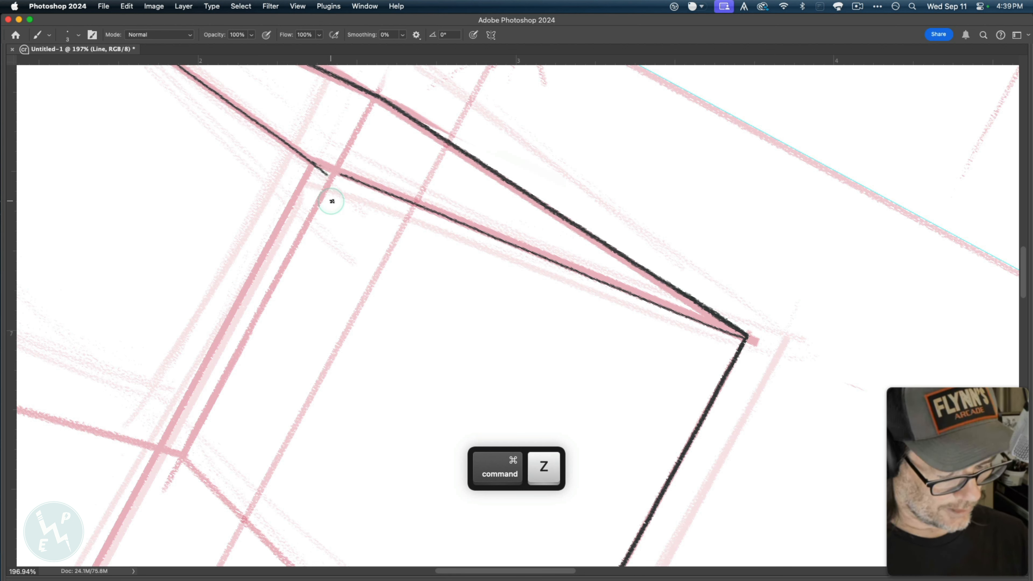
key("grave")
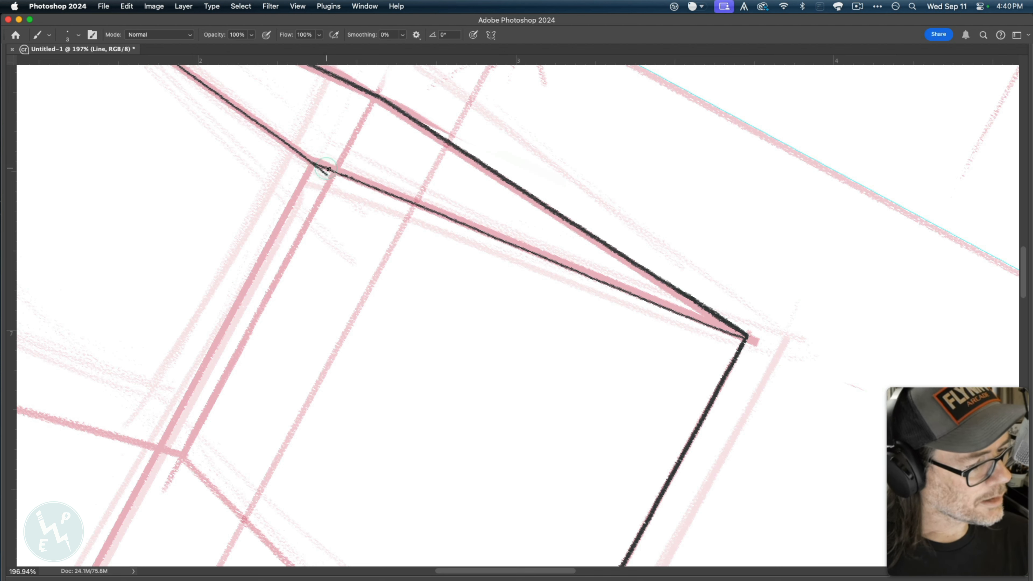
- Try erasing a short gap in the inked top front-left edge, then undo it
key("space")
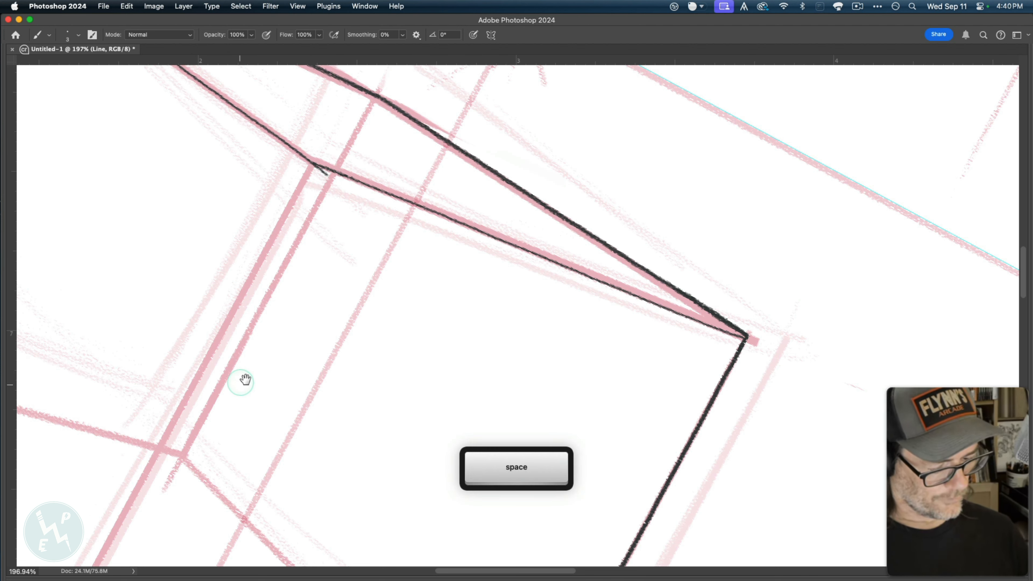
left_click_drag(245, 380, 374, 380)
key("e")
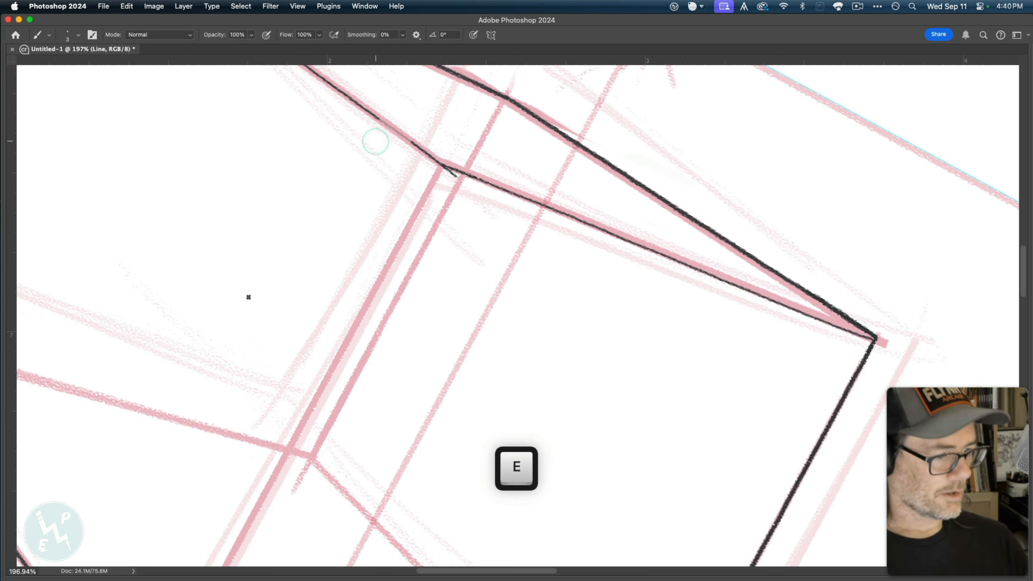
key("super")
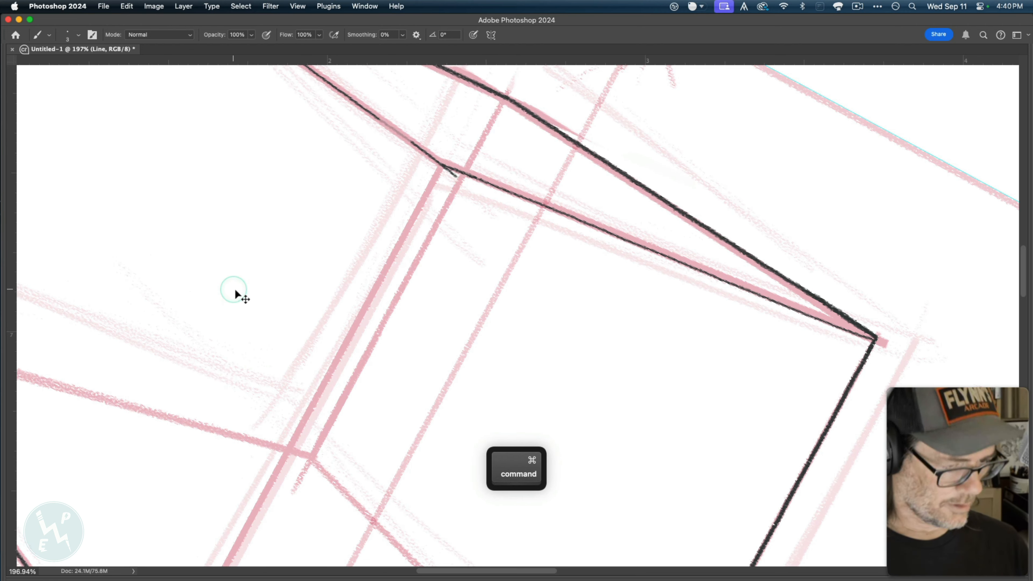
key("super+z")
- Ink the box's front vertical edge from the bottom front corner to the top front corner with the canvas rotated
key("r")
mouse_move(173, 300)
left_mouse_down()
mouse_move(427, 165)
mouse_move(506, 188)
left_mouse_up()
key("space")
left_click_drag(313, 221, 346, 341)
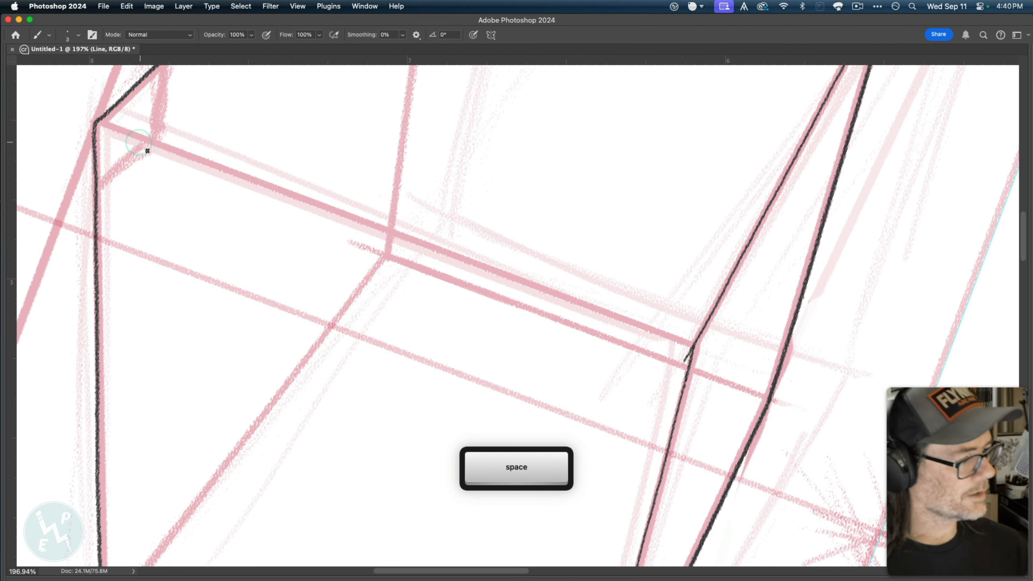
key("space")
left_click_drag(143, 170, 132, 150)
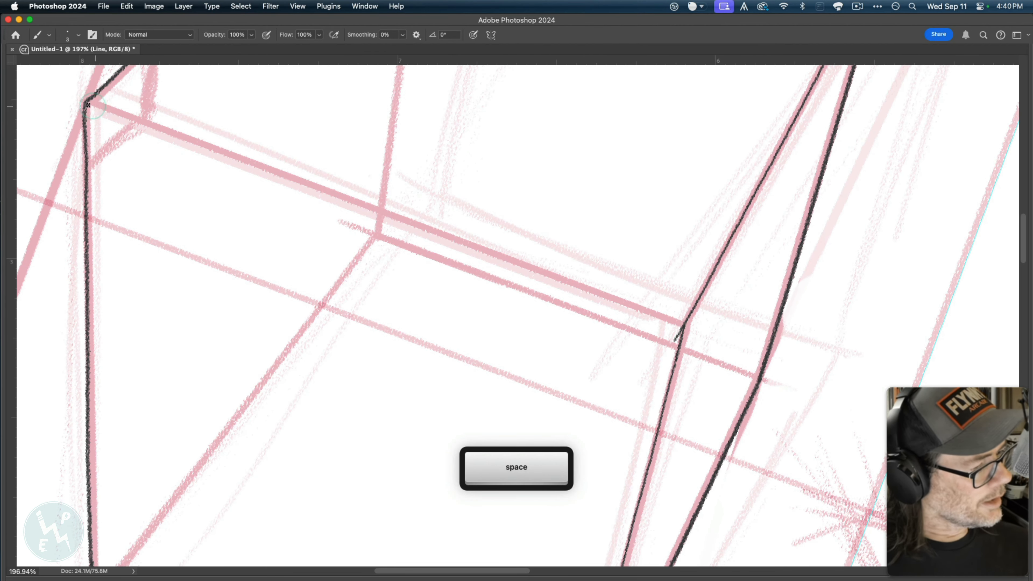
left_click_drag(88, 102, 117, 115)
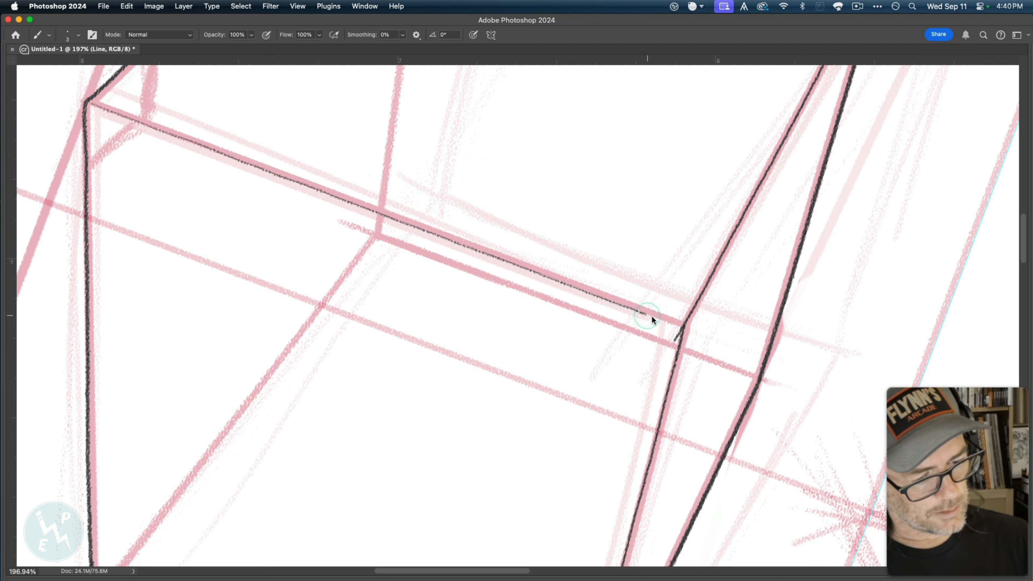
left_click_drag(679, 326, 674, 341)
- Clean off the line overshoot at the top front corner and darken both ends of the front vertical edge
key("e")
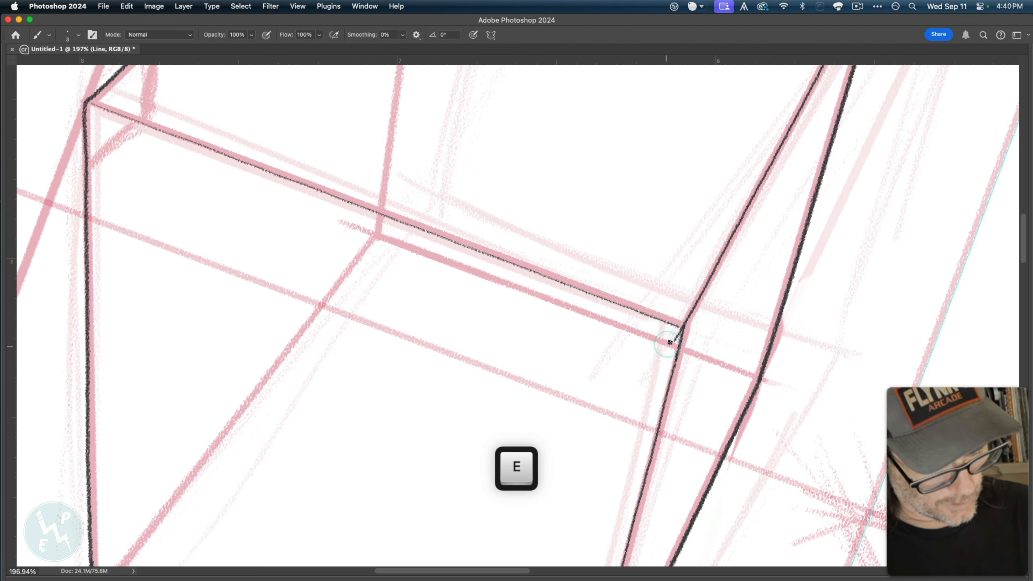
key("grave")
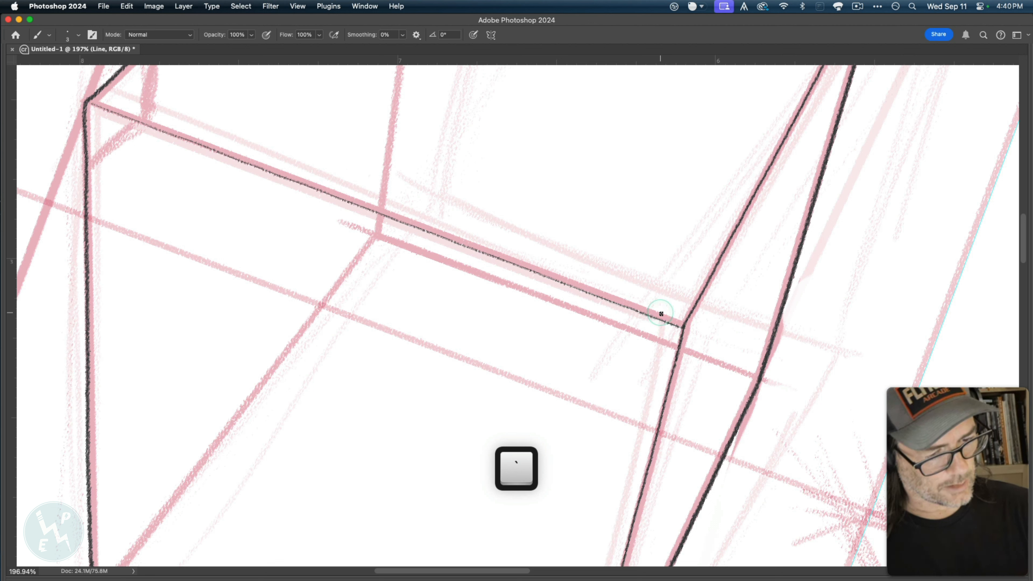
key("grave")
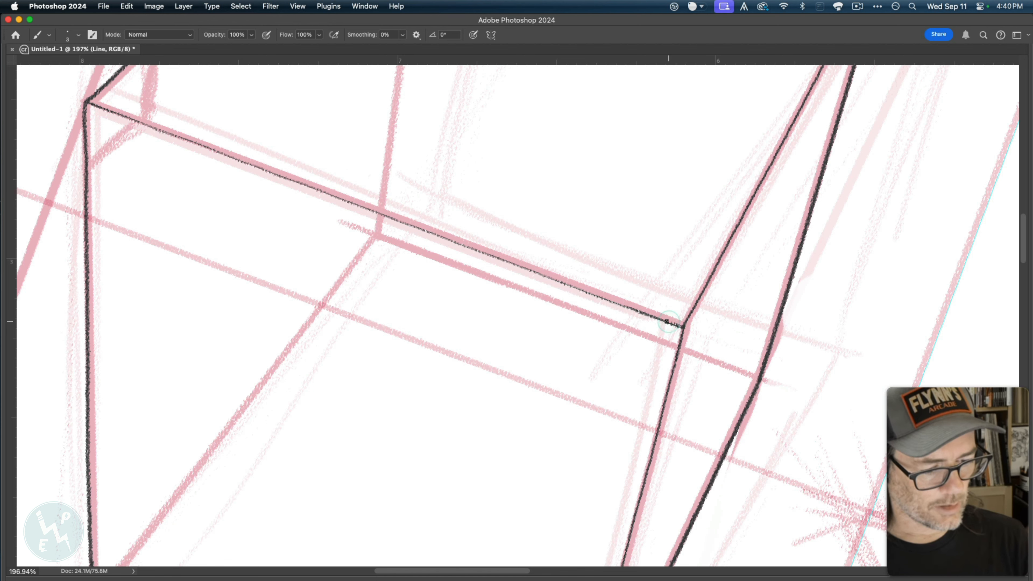
- Reset the canvas rotation, then hide the ruff group to check the inked box alone and show it again
key("Escape")
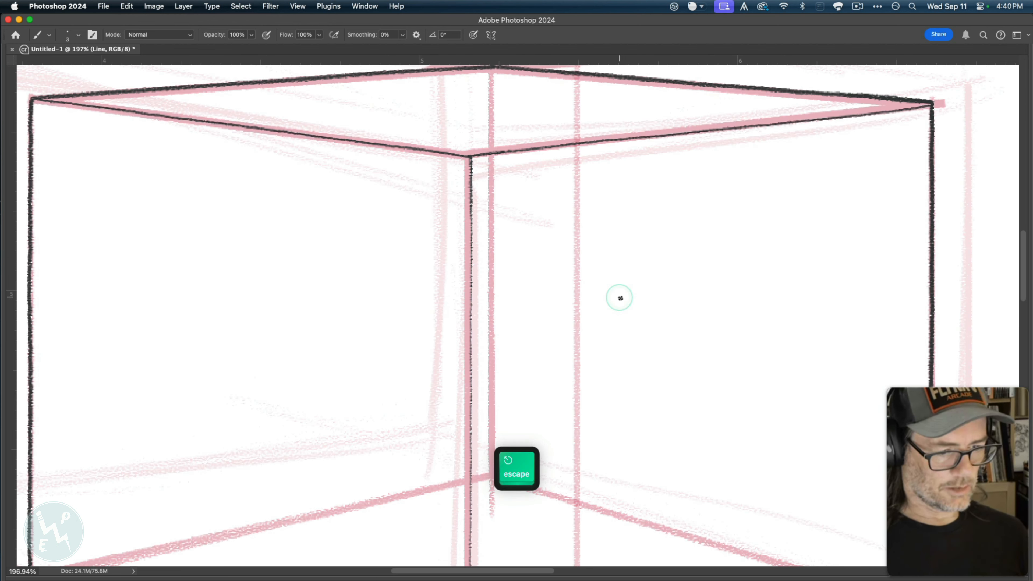
left_click_drag(399, 364, 331, 349)
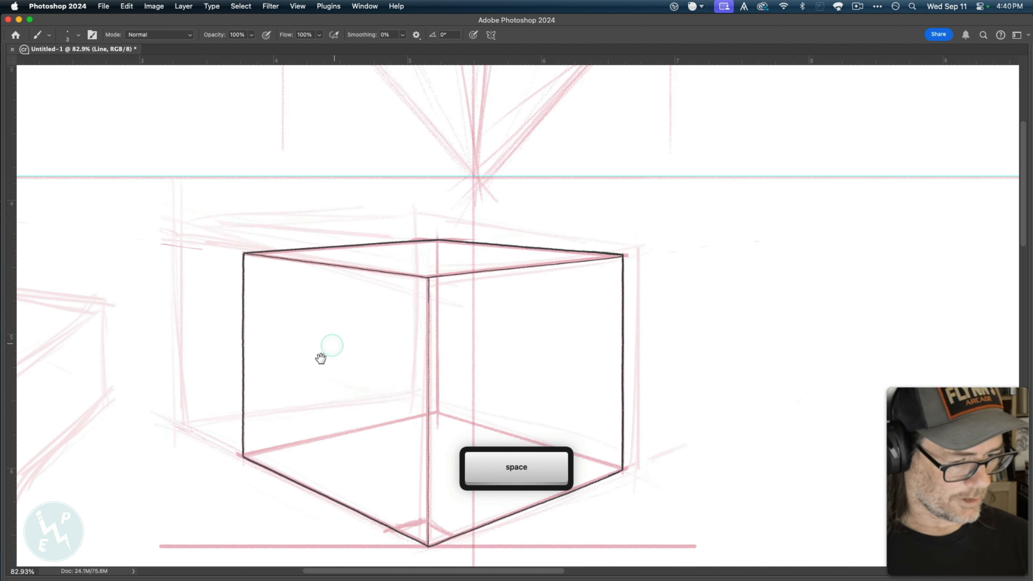
left_click_drag(306, 381, 364, 298)
left_click_drag(395, 455, 453, 436)
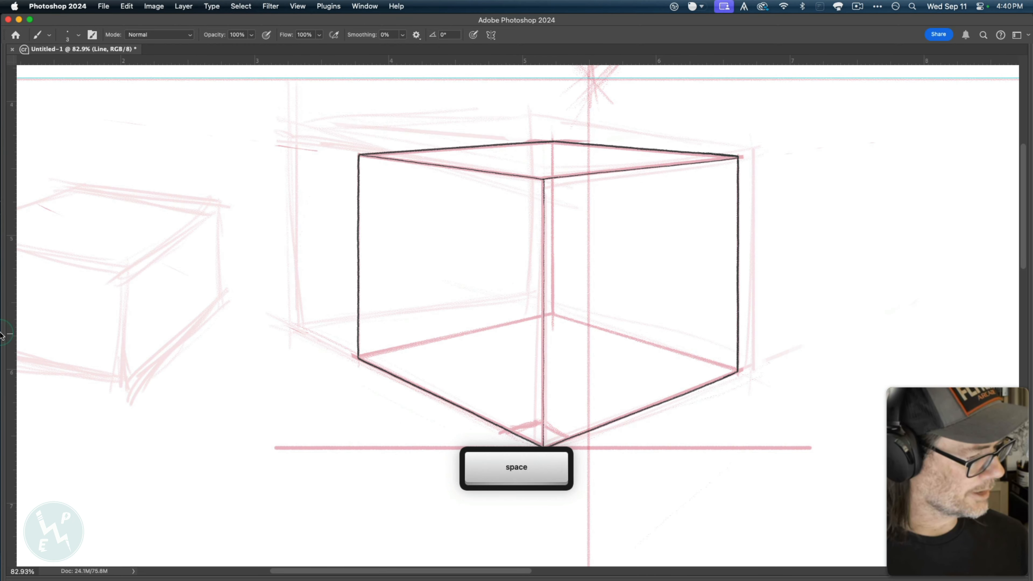
mouse_move(2, 338)
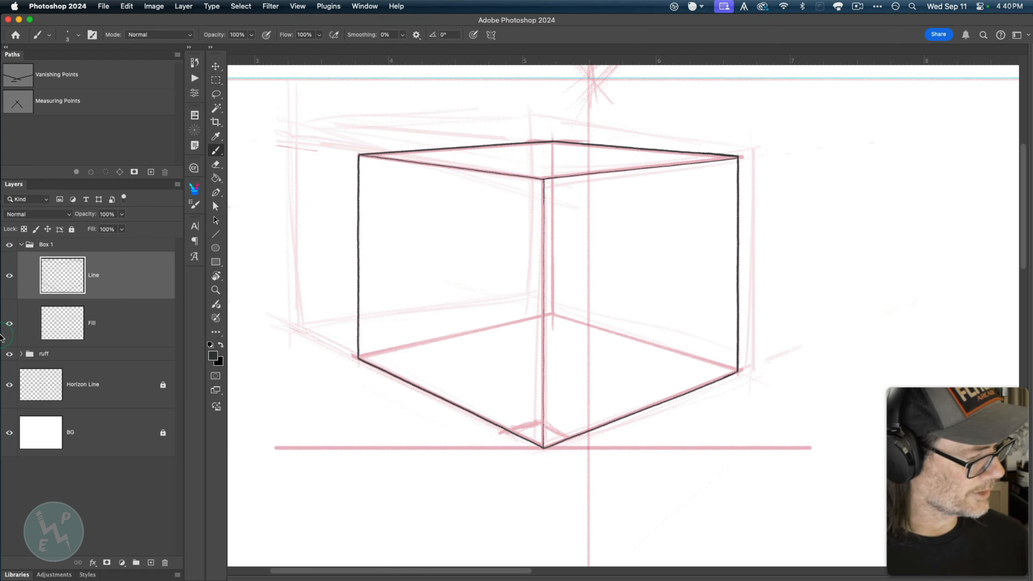
left_click(9, 354)
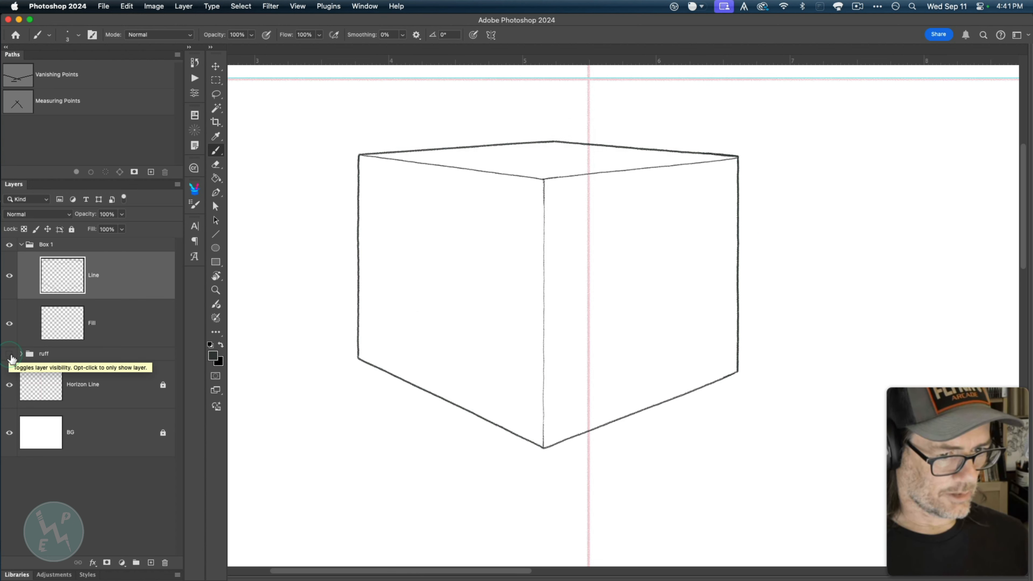
left_click(9, 354)
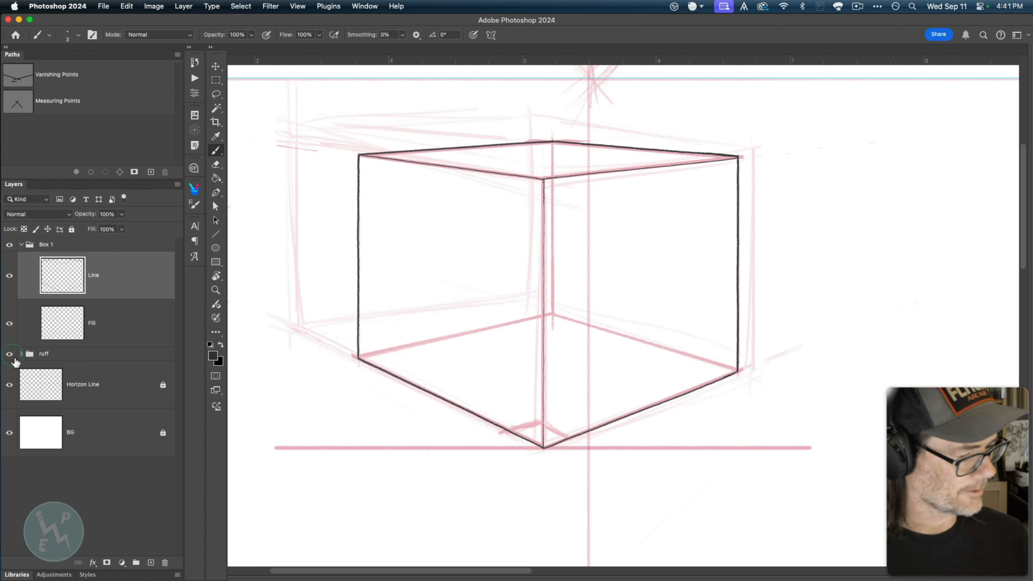
- Expand the ruff group and hide its ruff and Layer 1 sketch layers, keeping ruff 2 shown
left_click(89, 355)
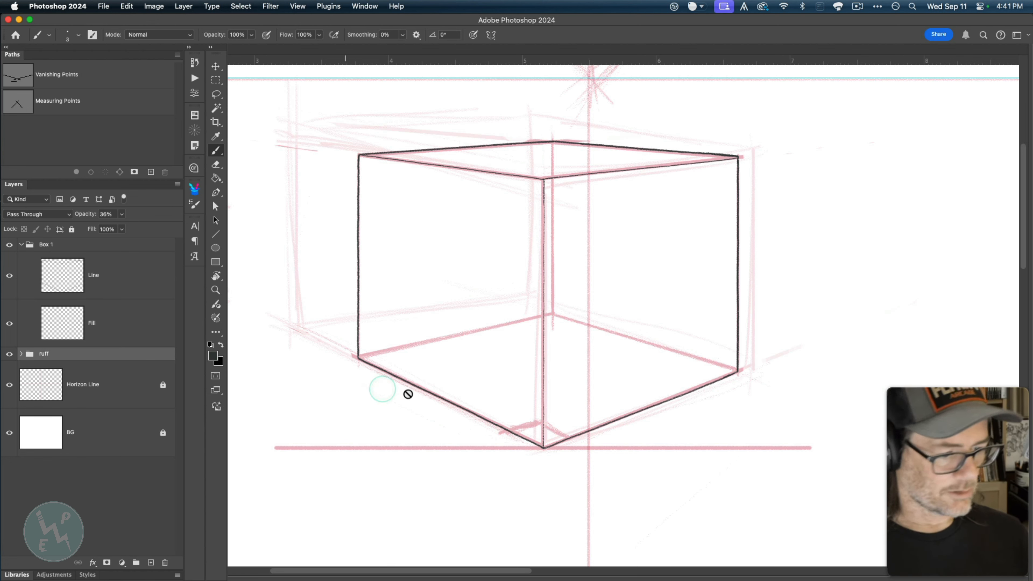
key("super+minus")
key("super+minus")
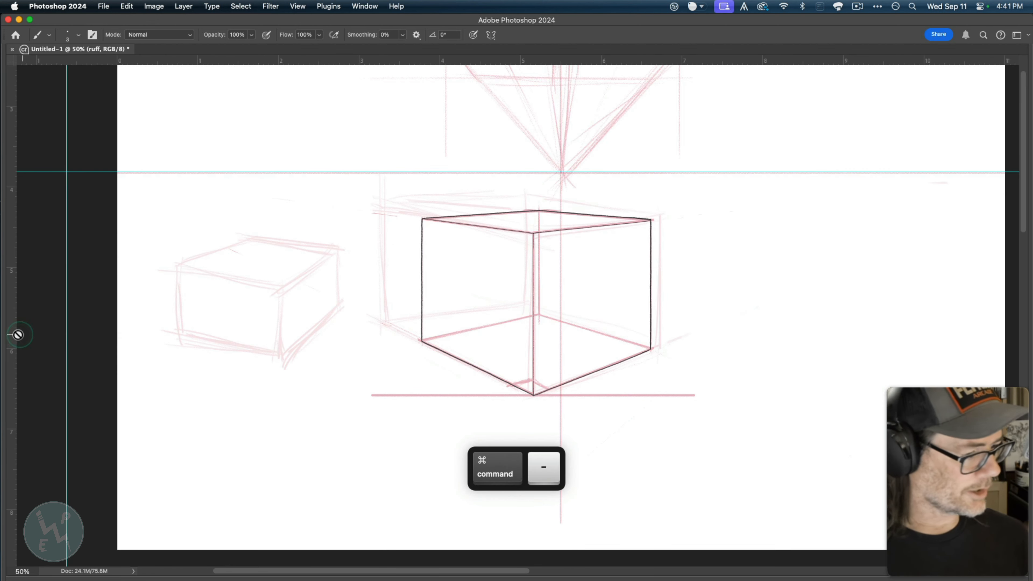
mouse_move(3, 330)
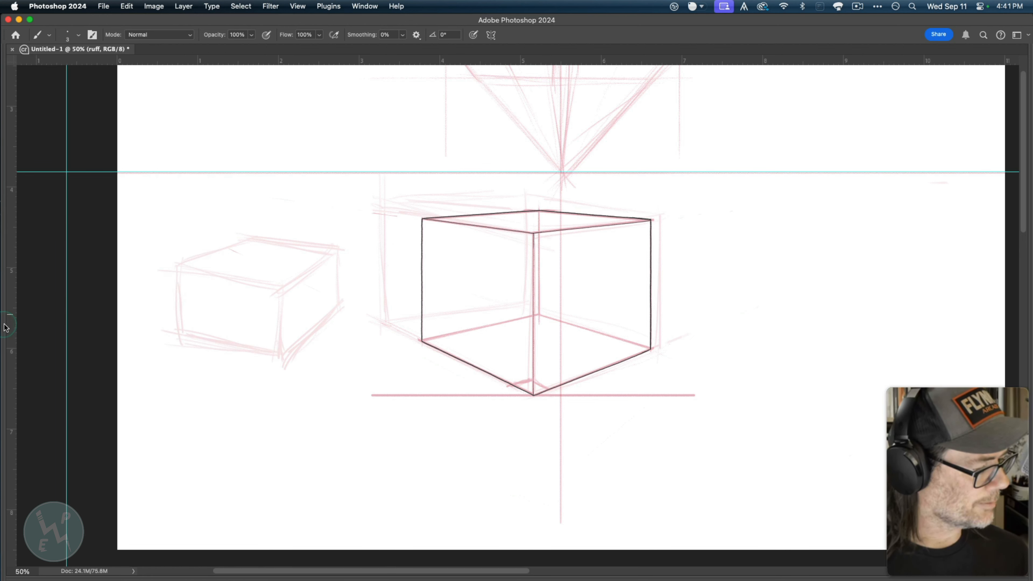
key("Tab")
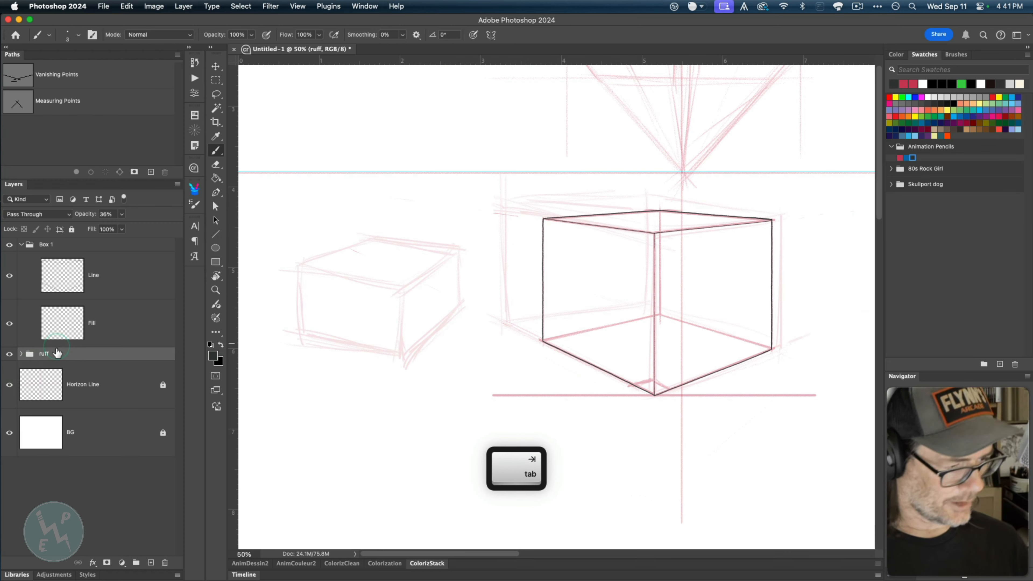
left_click(22, 354)
left_click(9, 385)
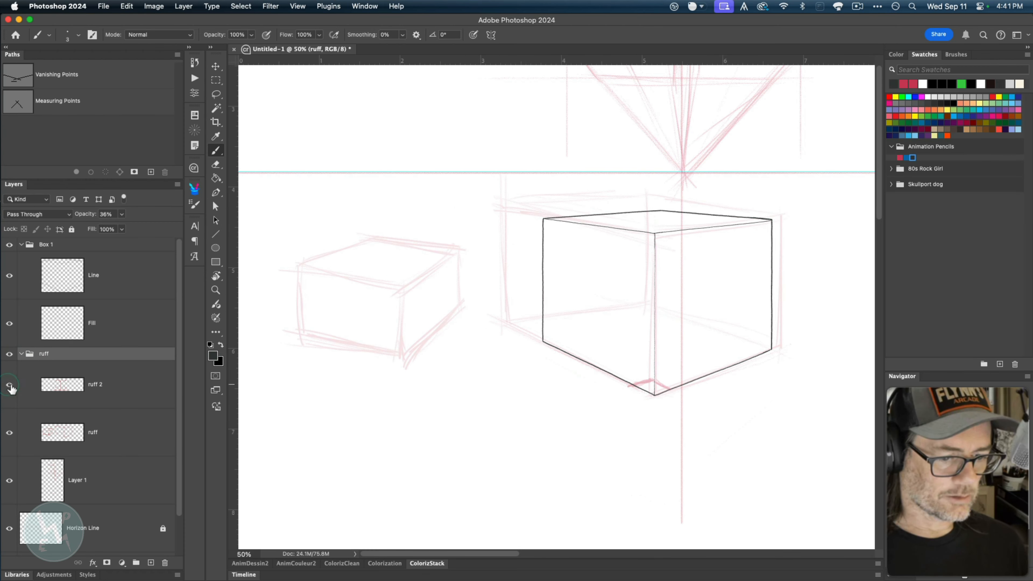
left_click(9, 386)
left_click(10, 434)
left_click(9, 433)
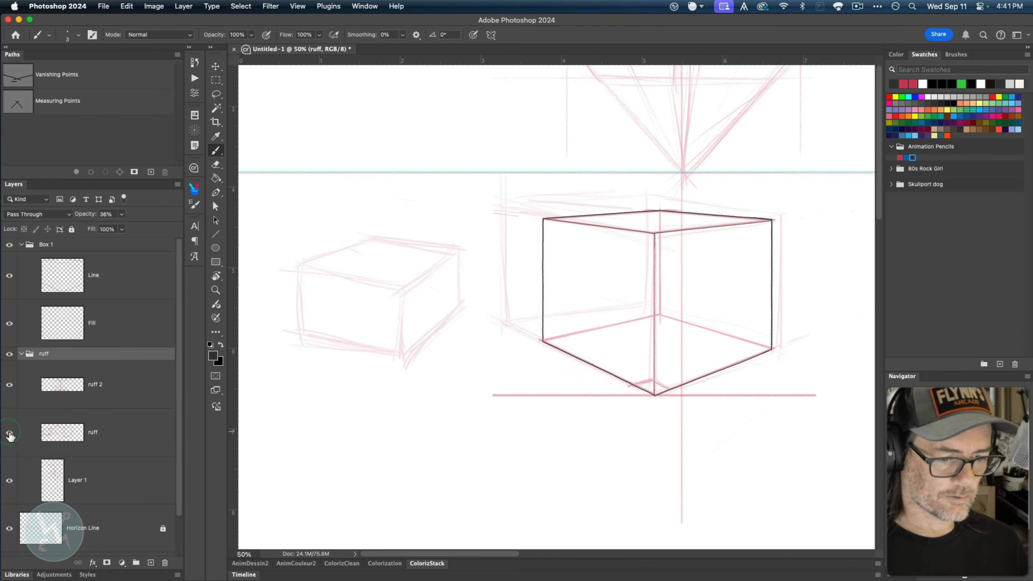
left_click(10, 433)
left_click(9, 481)
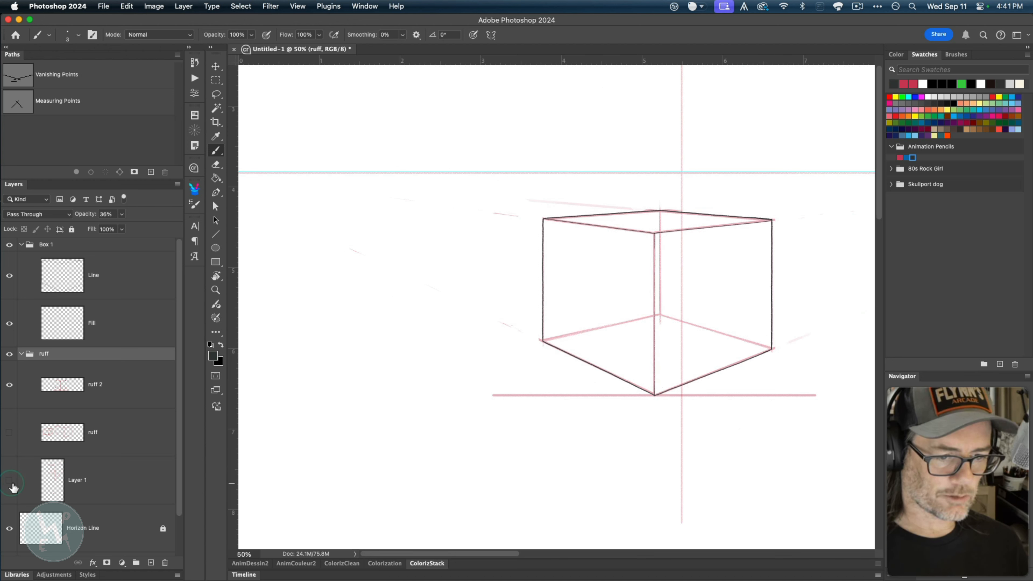
- Toggle the ruff 2 layer's visibility to identify its construction lines, then lower its opacity to 51%
left_click(9, 386)
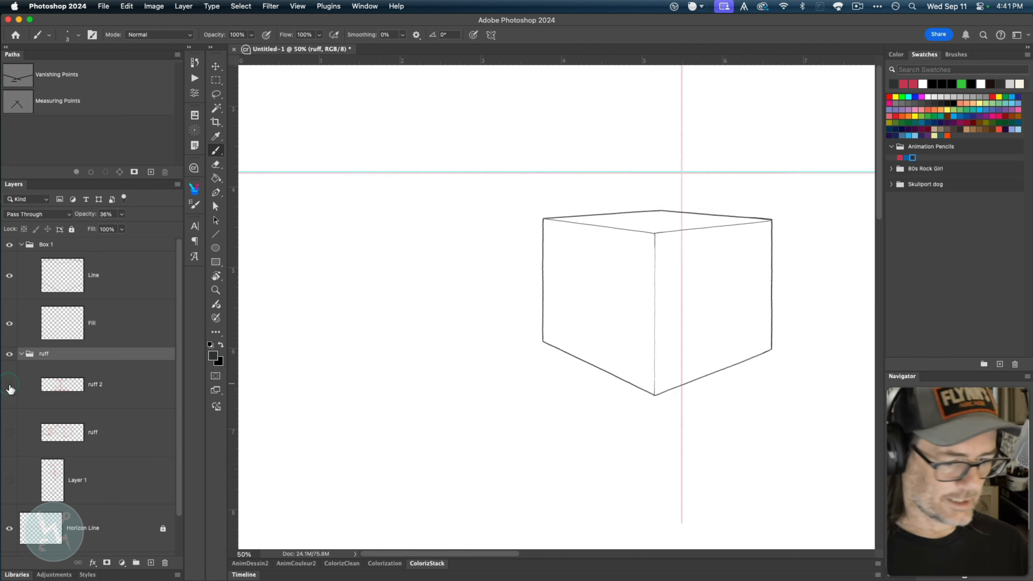
left_click(9, 386)
left_click(114, 390)
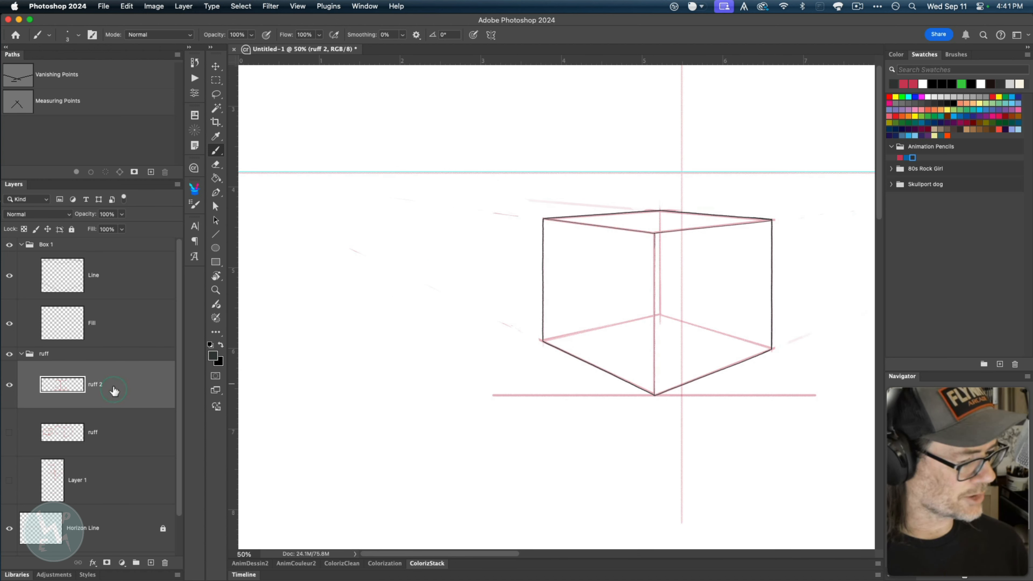
left_click_drag(87, 220, 83, 217)
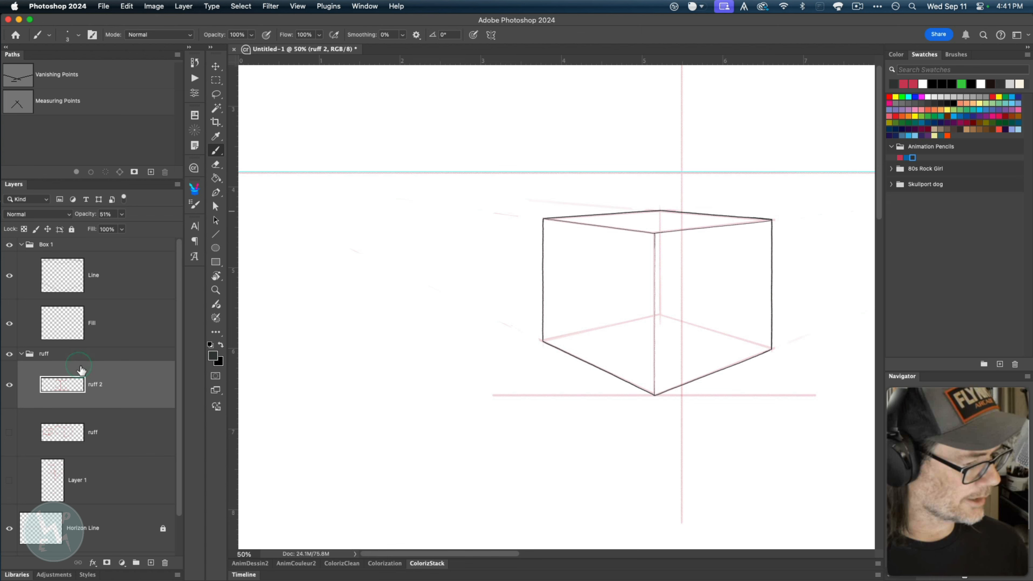
- Examine the inked box lines up close against the faded ruff 2 construction lines
key("super+equal")
key("super+equal")
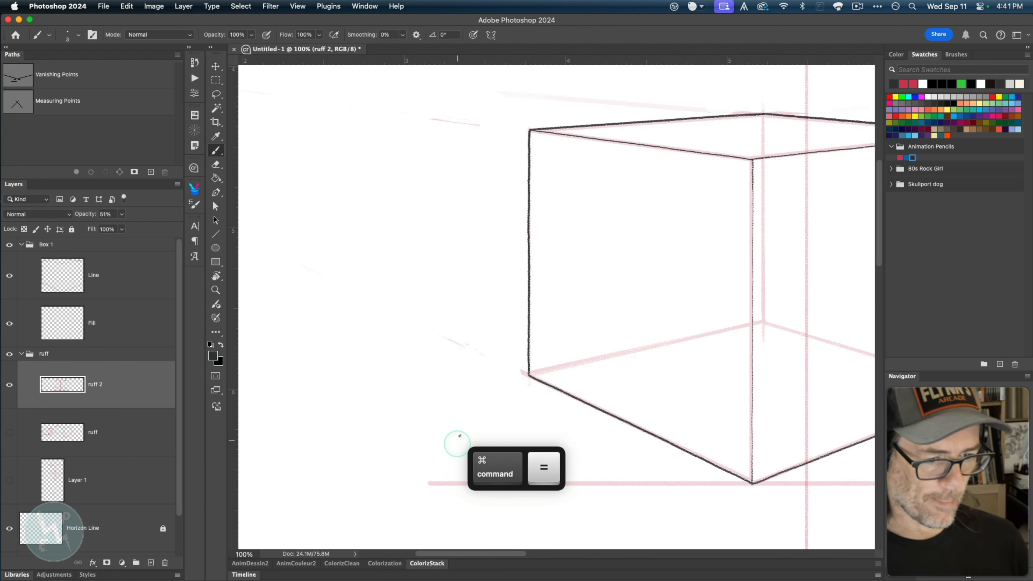
key("space")
left_click_drag(422, 390, 316, 420)
key("super+minus")
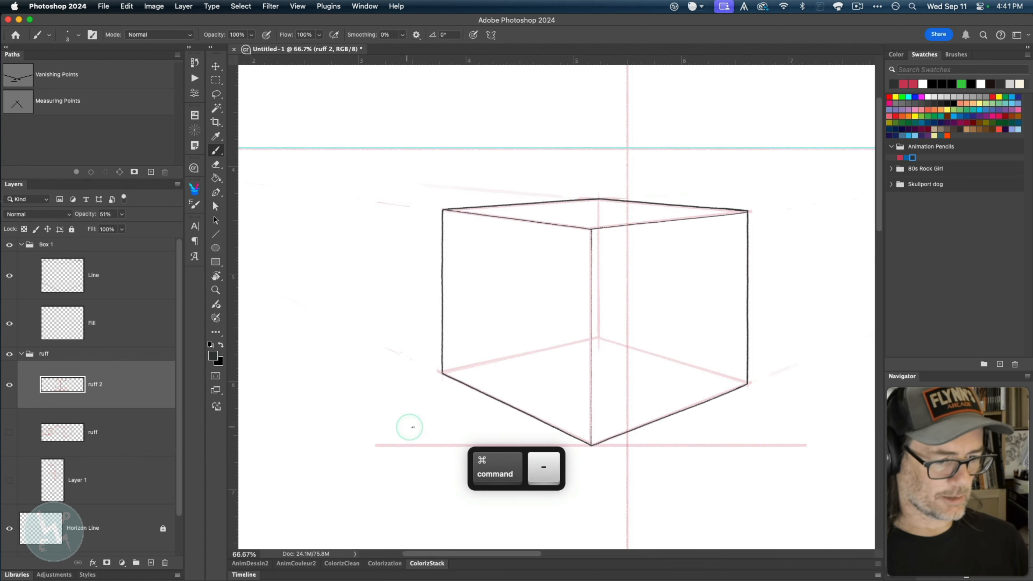
key("space")
left_click_drag(410, 427, 360, 412)
key("super+equal")
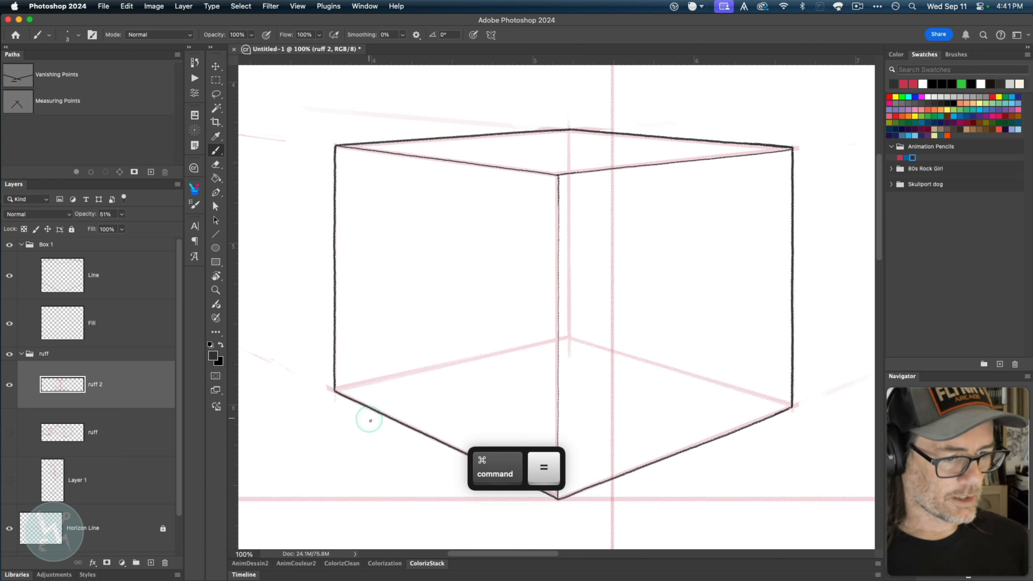
key("space")
scroll(364, 419, "down", 2)
- Duplicate the Line layer in the Box 1 group four times to build up the ink density
left_click(86, 286)
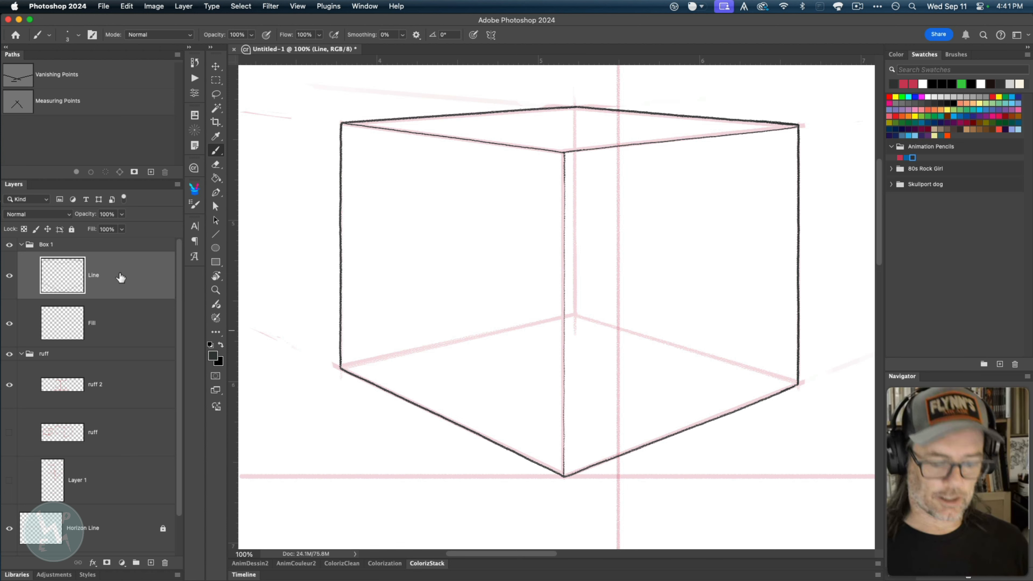
key("super")
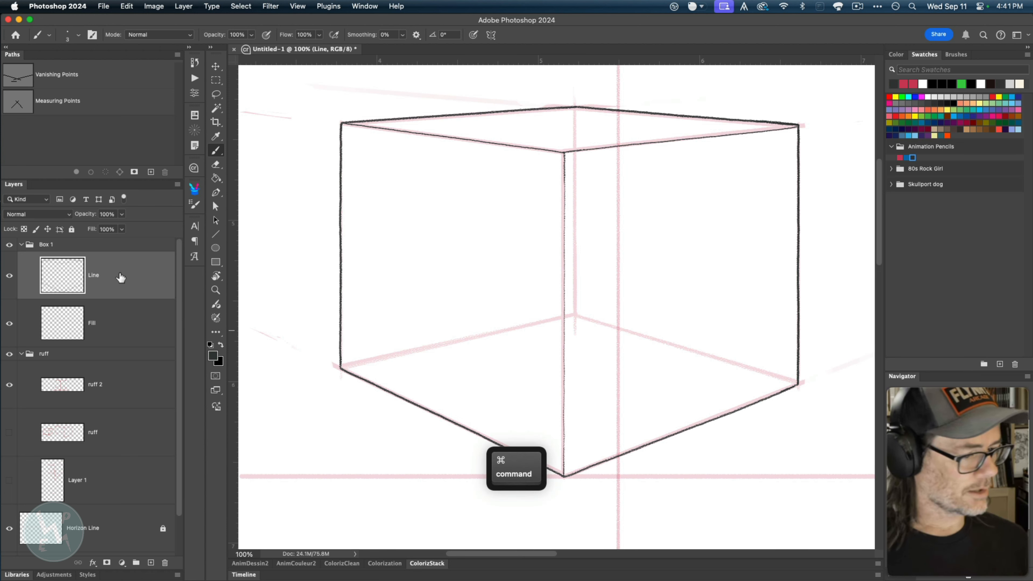
key("super+j")
key("super+j")
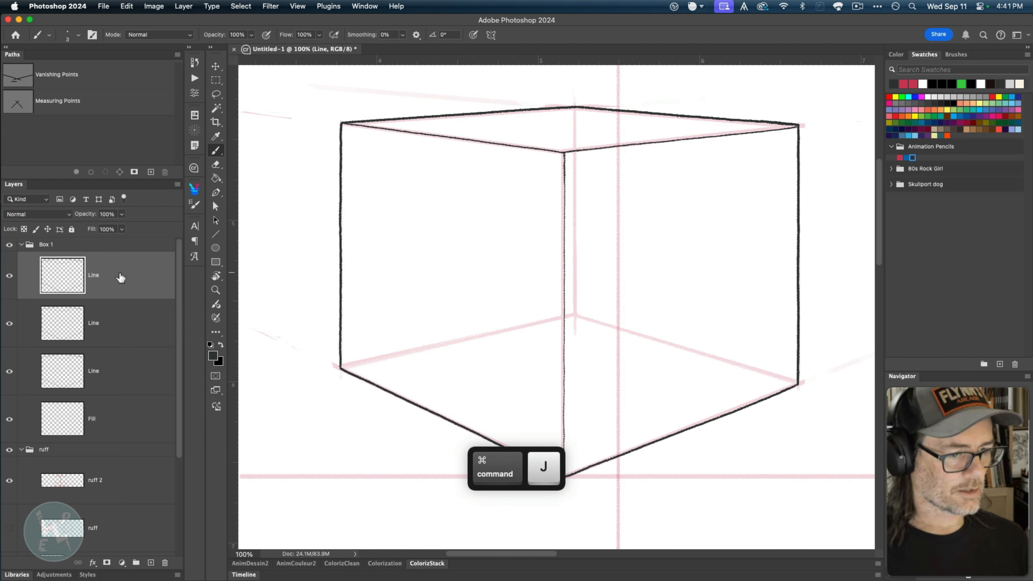
key("super+j")
key("super+j")
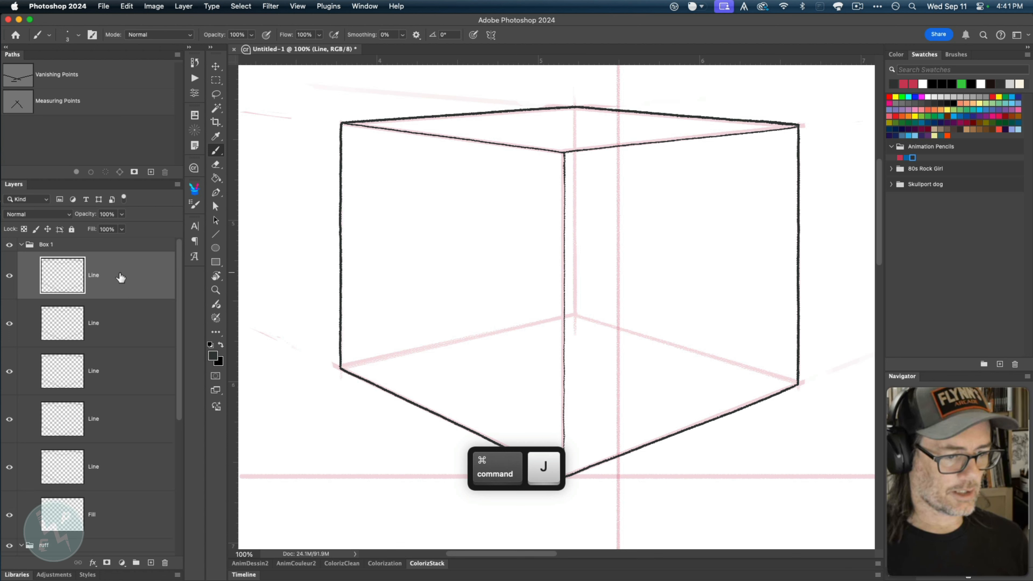
- Compare the box with the four Line copies hidden and shown, then merge all five Line layers into one
left_click(133, 469, "shift")
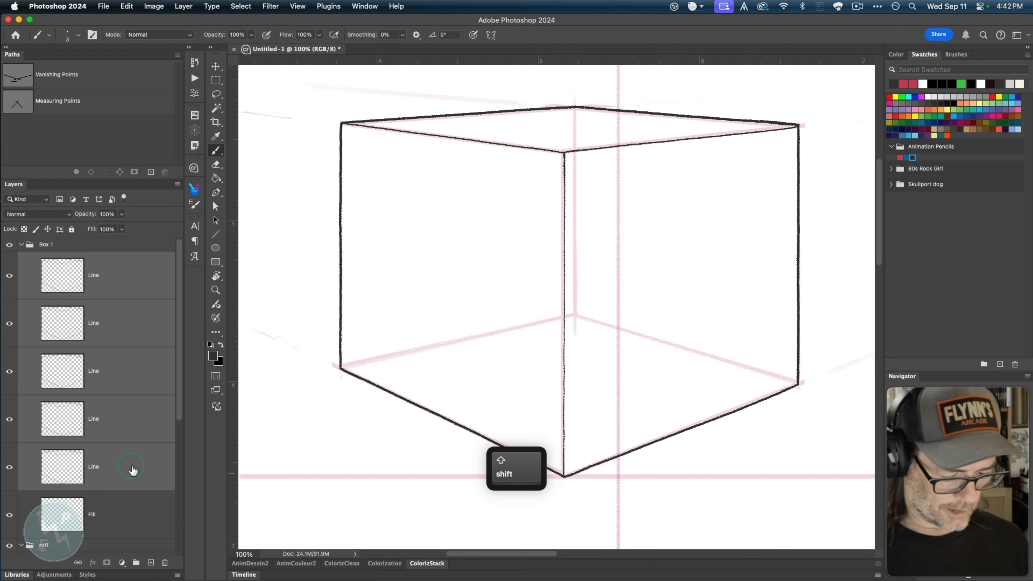
key("super+e")
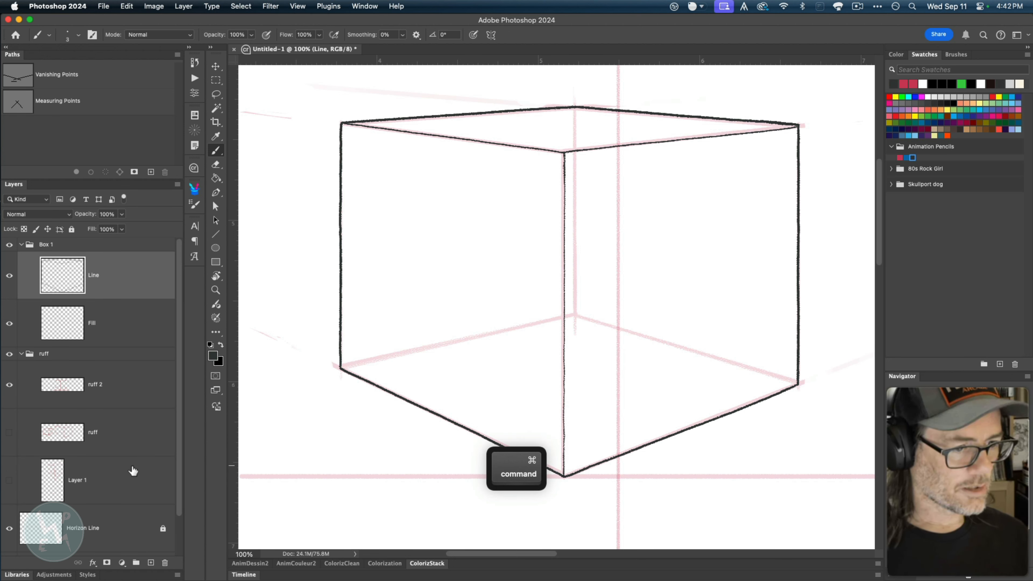
key("super+z")
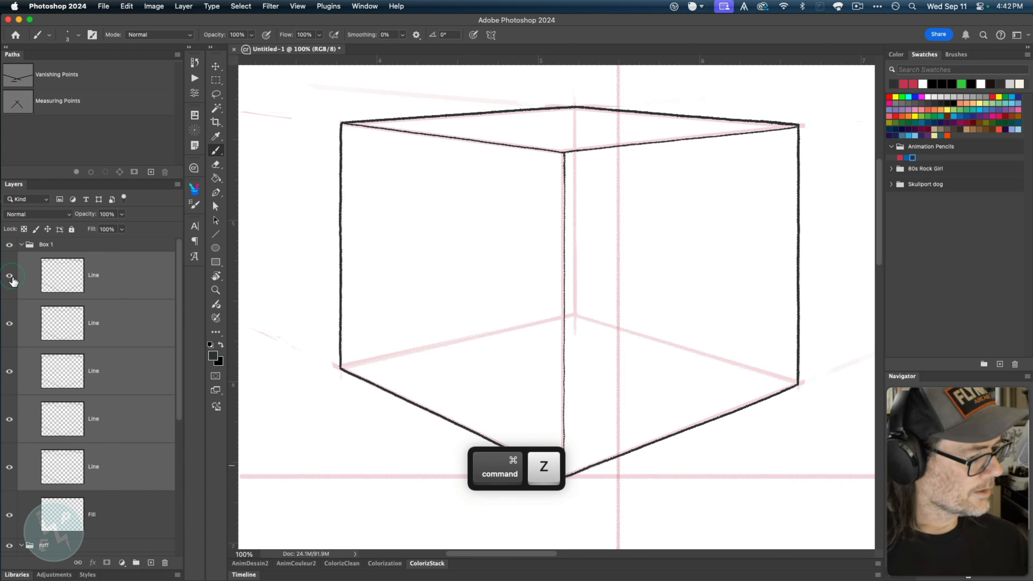
left_click_drag(10, 304, 11, 428)
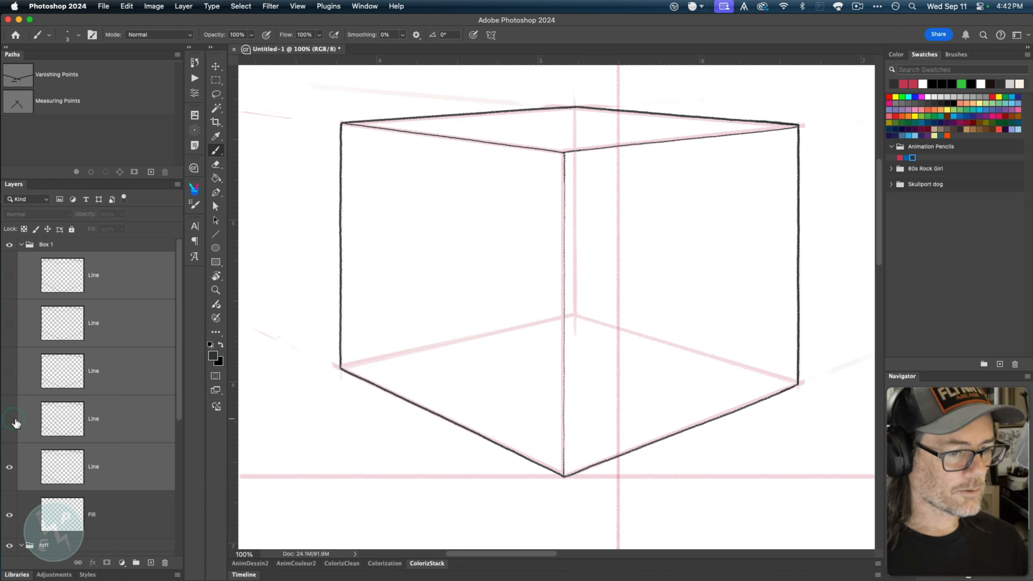
left_click_drag(9, 279, 11, 432)
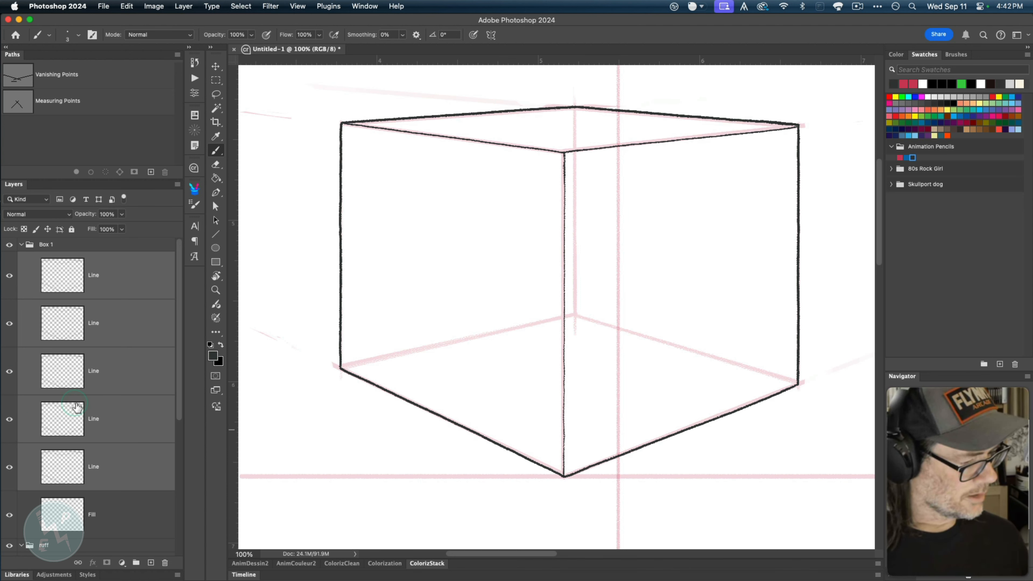
key("super")
key("super+e")
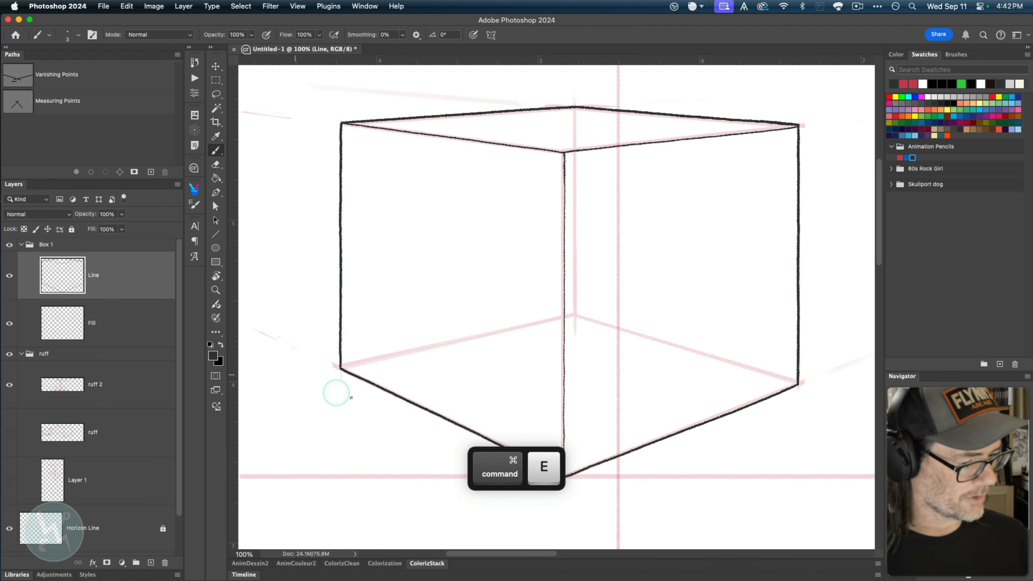
- Try a brush test line at size 3 just below the box's lower-left edge, then undo it
key("b")
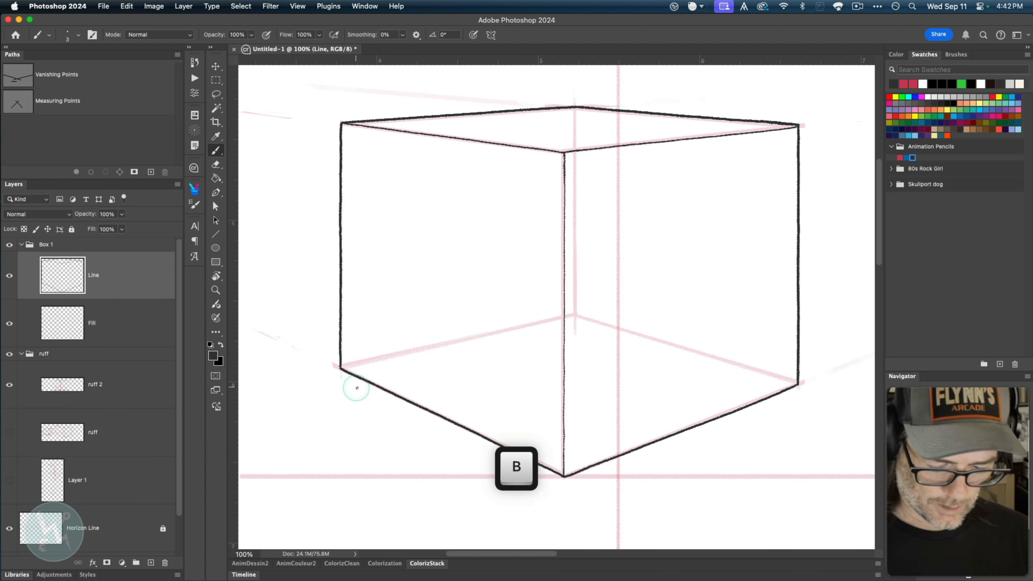
key("super+equal")
key("super+equal")
key("space")
left_click_drag(337, 462, 473, 216)
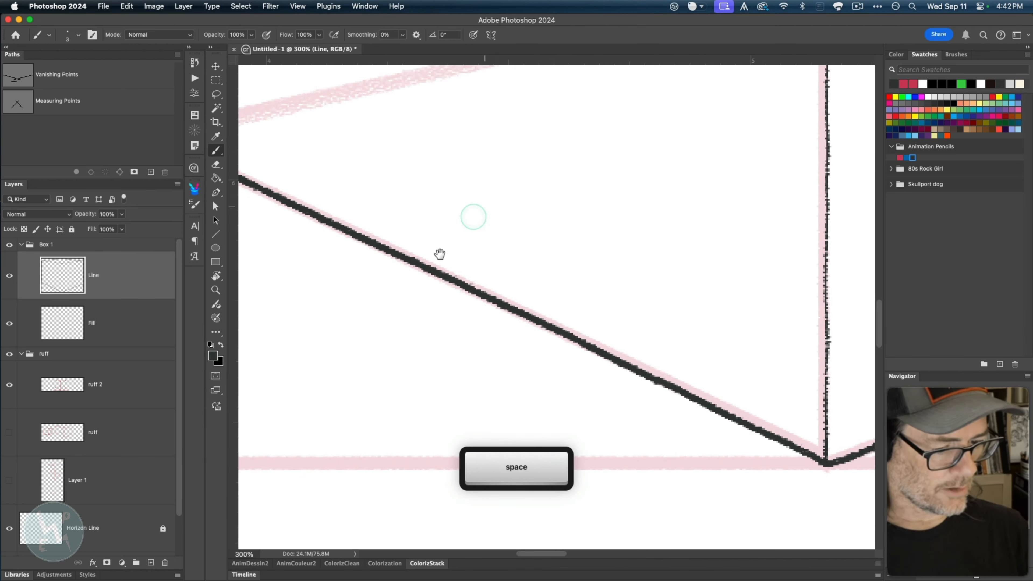
left_click_drag(390, 384, 382, 411)
left_click_drag(327, 225, 554, 341)
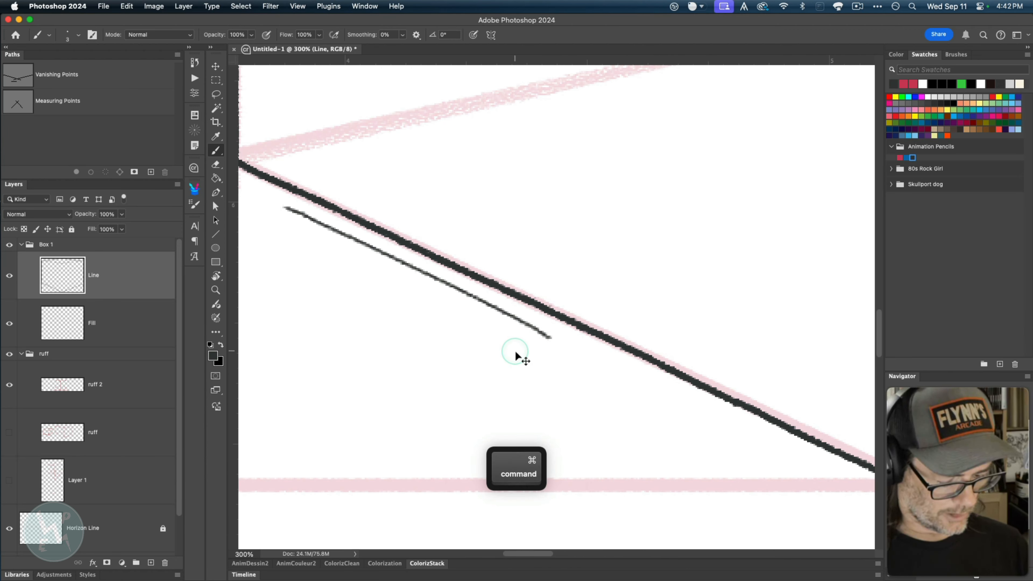
key("super+z")
- Enlarge the brush to size 6 and draw a test line parallel to the box's lower-left edge
key("bracketright")
key("bracketright")
key("bracketright")
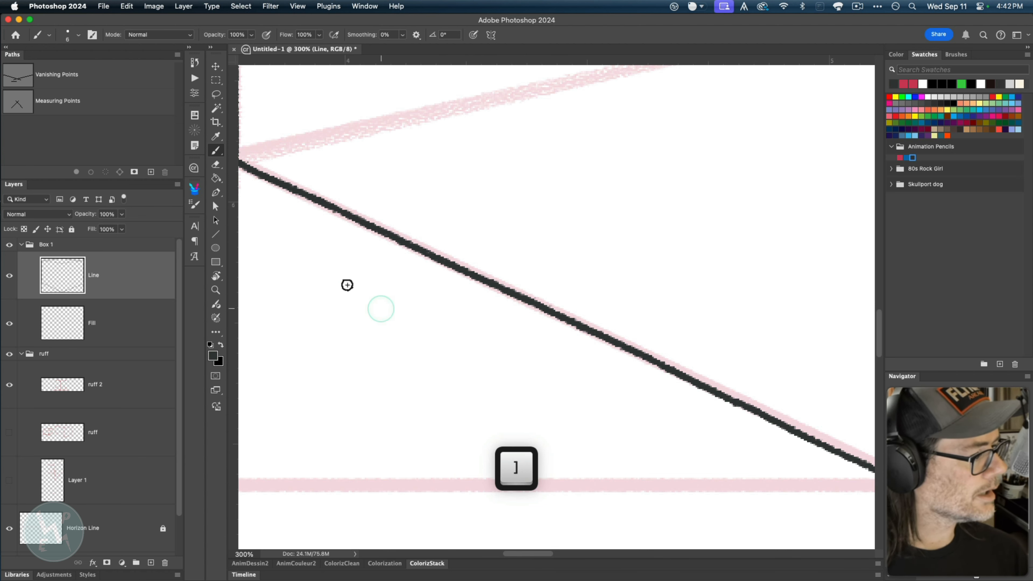
left_click_drag(261, 206, 665, 402)
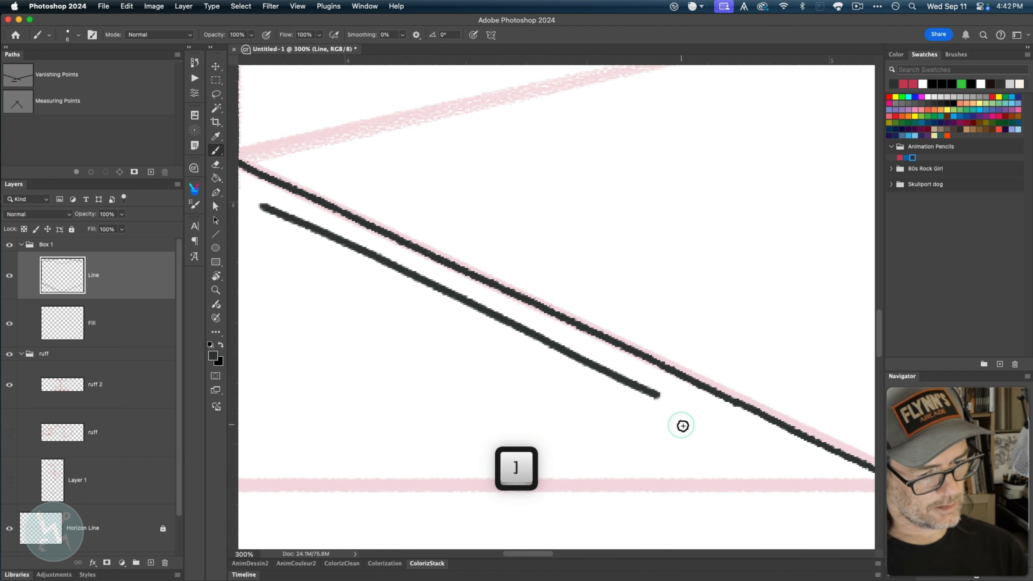
- Try heavier test strokes with the brush at size 8 below the previous test line, then undo them
key("bracketright")
key("bracketright")
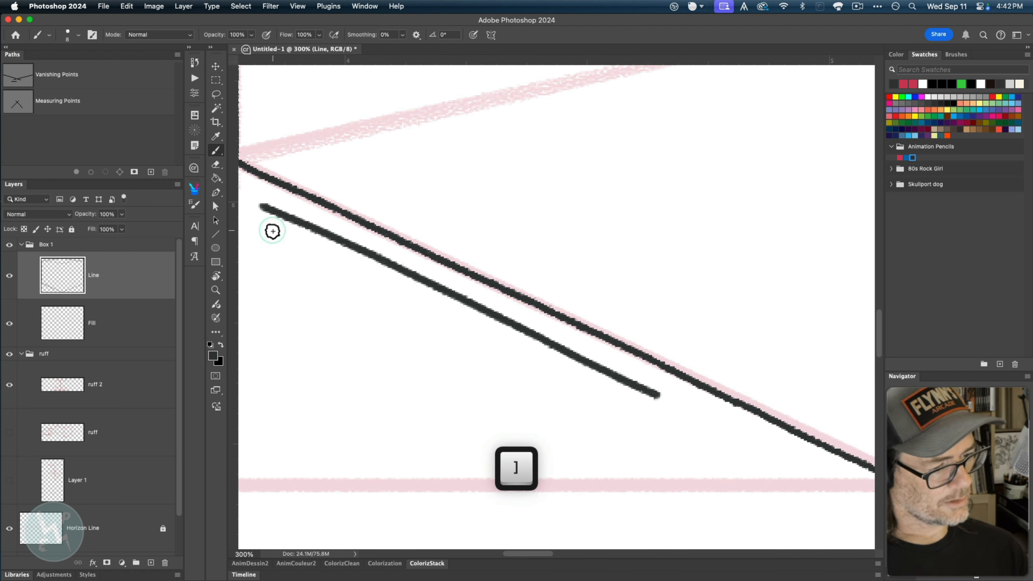
left_click_drag(273, 232, 553, 380)
left_click_drag(609, 414, 666, 448)
key("super+z")
key("super+z")
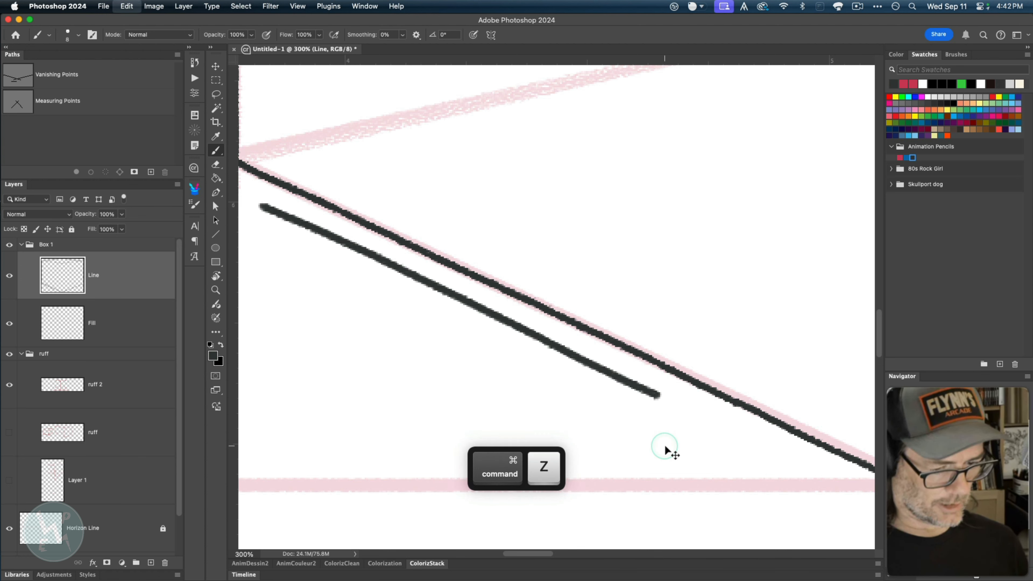
- Undo the remaining test line beside the lower-left edge and check the whole box from farther out
key("super+minus")
key("super+minus")
key("super+minus")
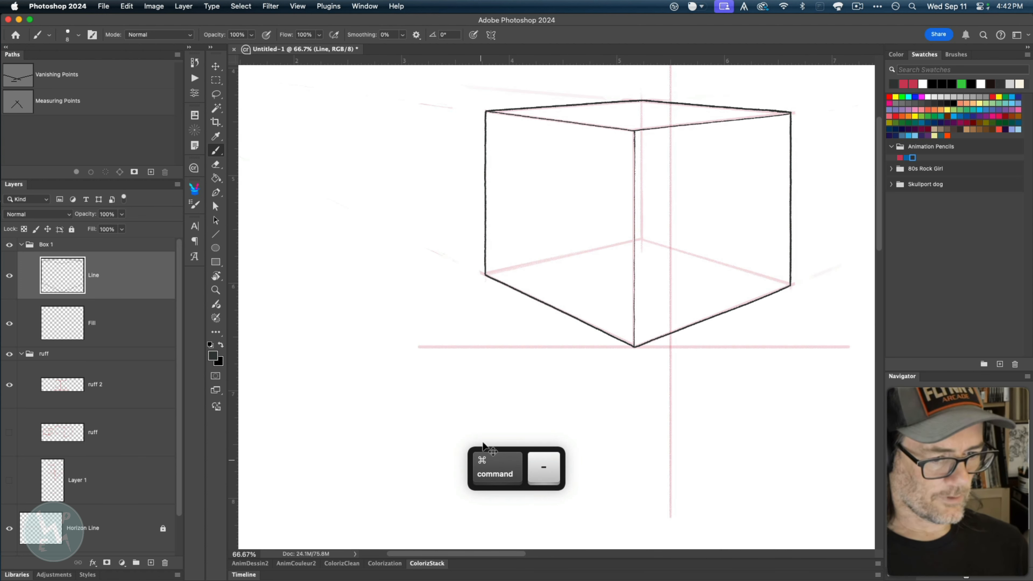
key("space")
left_click_drag(445, 339, 353, 397)
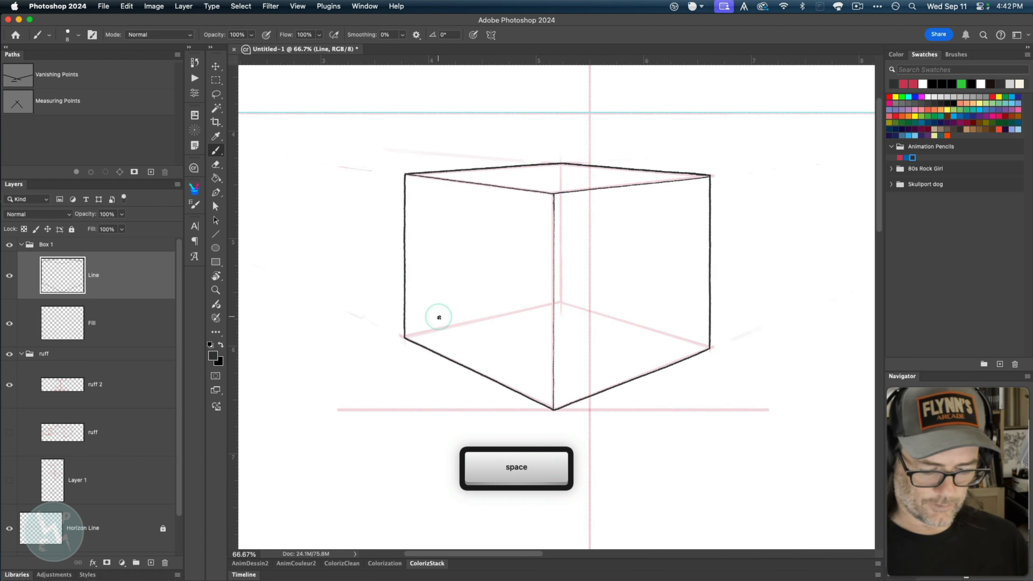
key("super+equal")
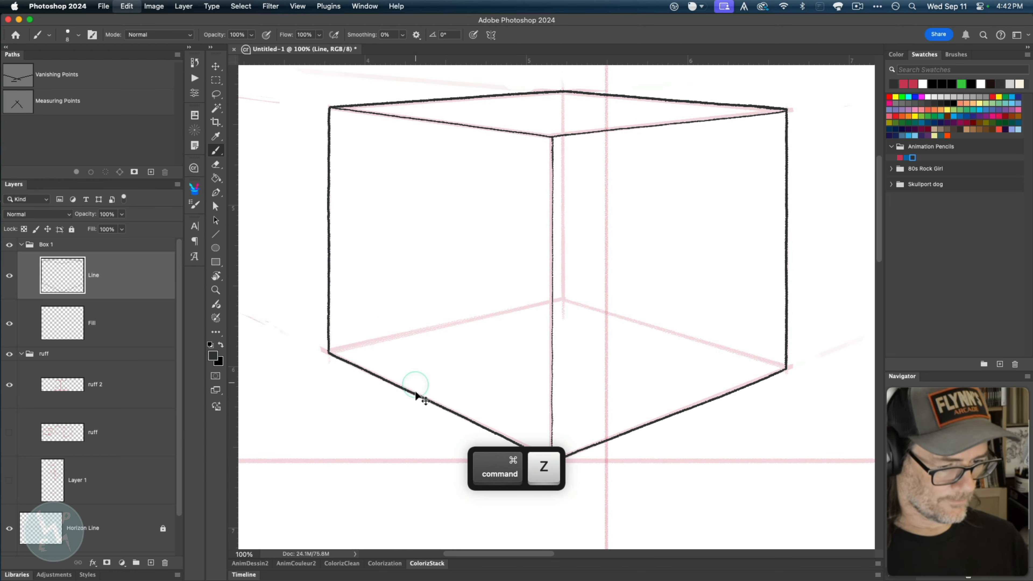
key("super+z")
key("space")
left_click_drag(422, 457, 342, 433)
key("super+minus")
key("super+minus")
key("space")
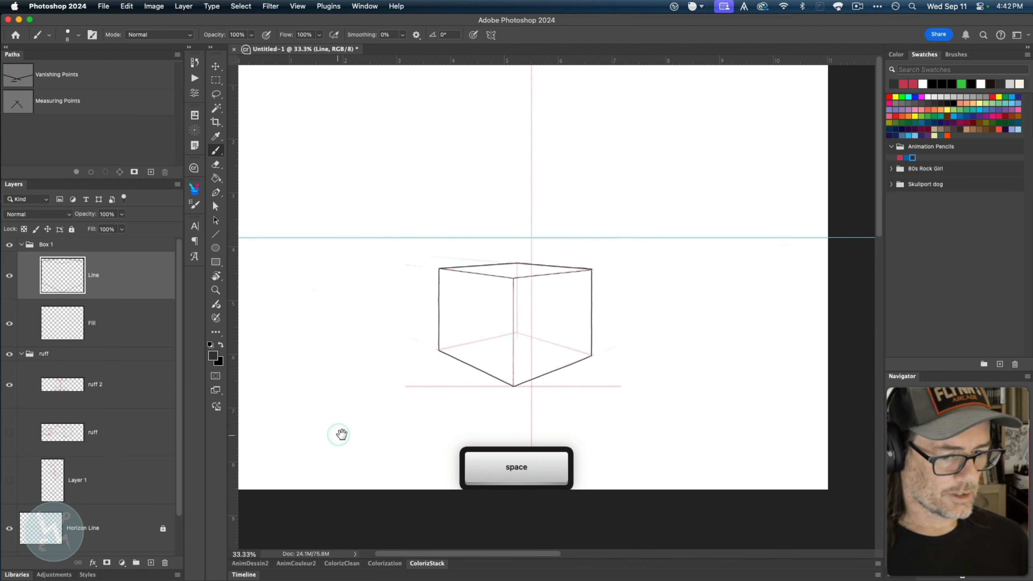